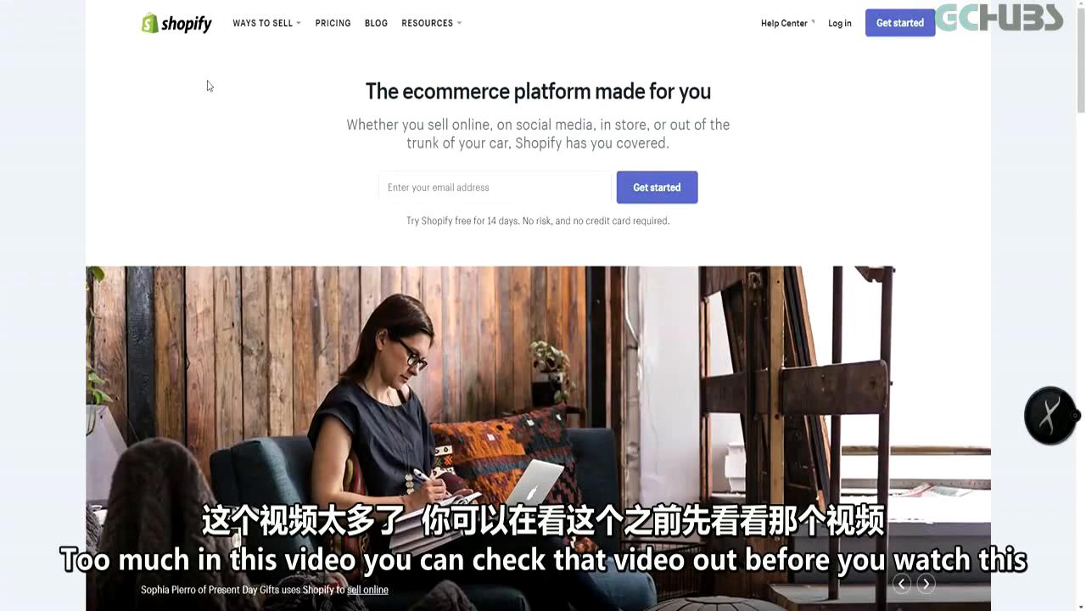
Step: Expand the full description of the anti-wrinkle electric massaging cream and examine its profits, costs and saturation inspector
{"action": "mouse_move", "coordinate": [235, 48]}
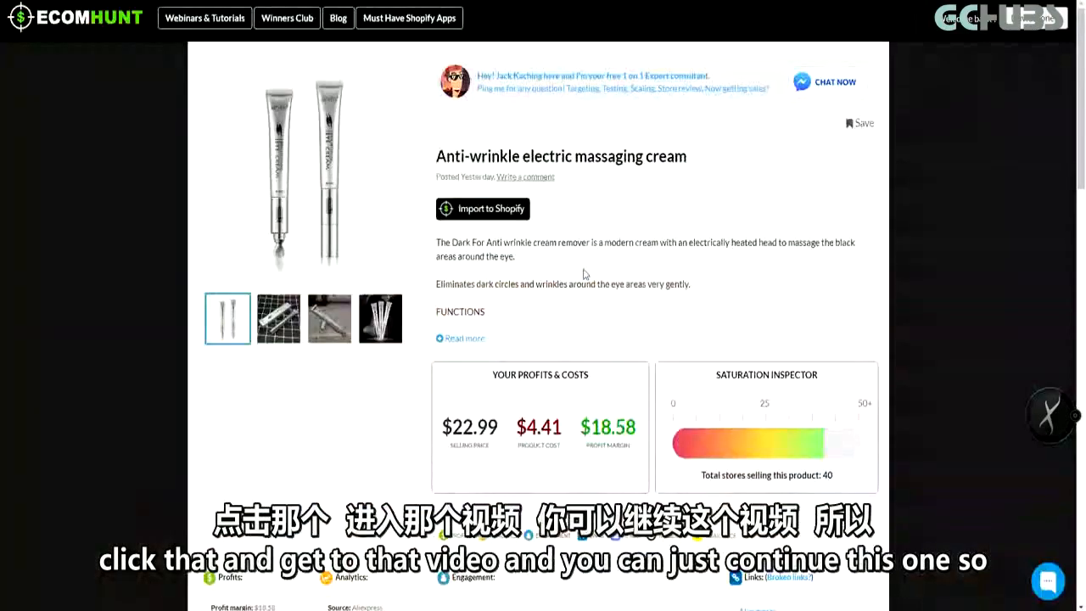
{"action": "middle_click", "coordinate": [583, 271]}
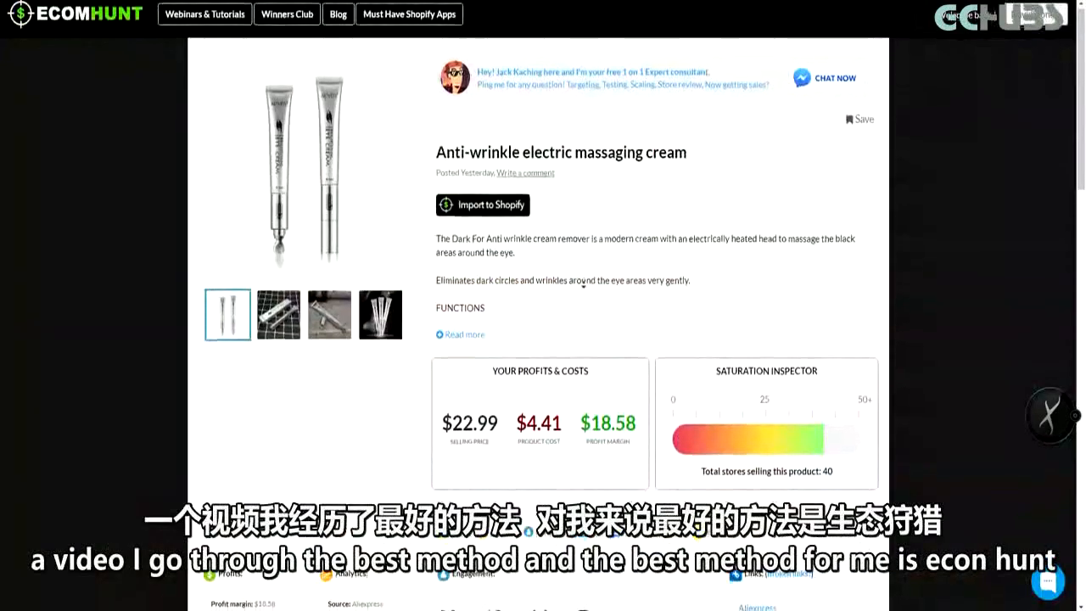
{"action": "middle_click", "coordinate": [583, 283]}
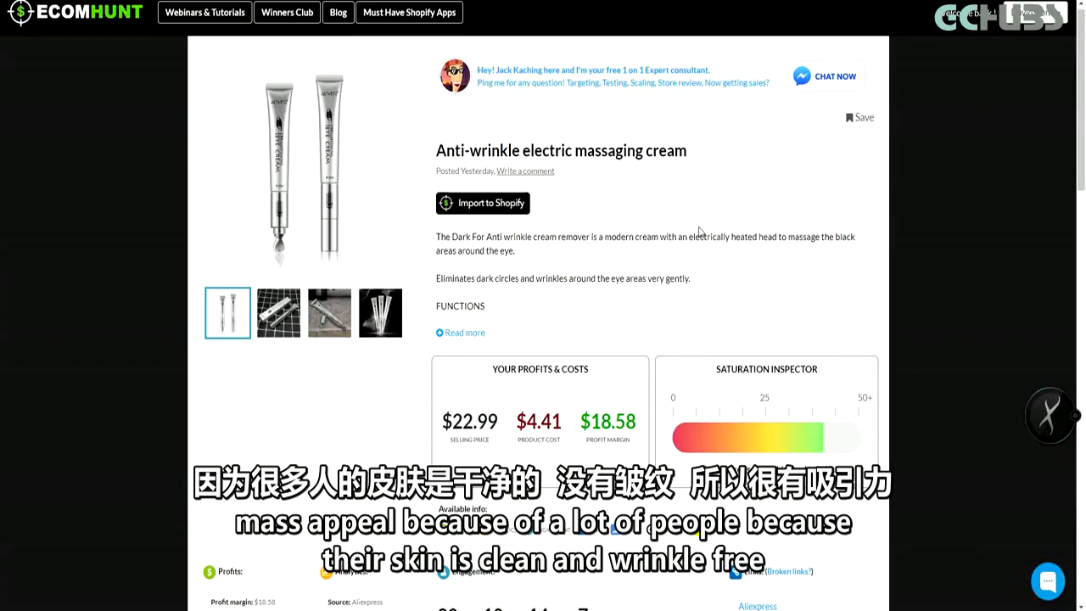
{"action": "scroll", "coordinate": [701, 233], "scroll_direction": "up", "scroll_amount": 1}
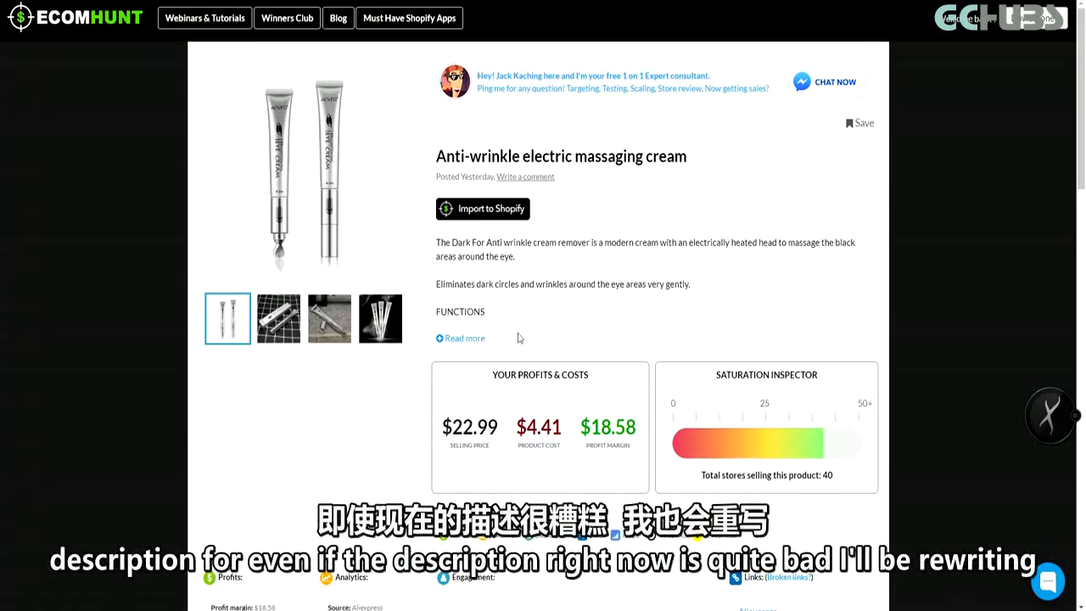
{"action": "left_click", "coordinate": [484, 339]}
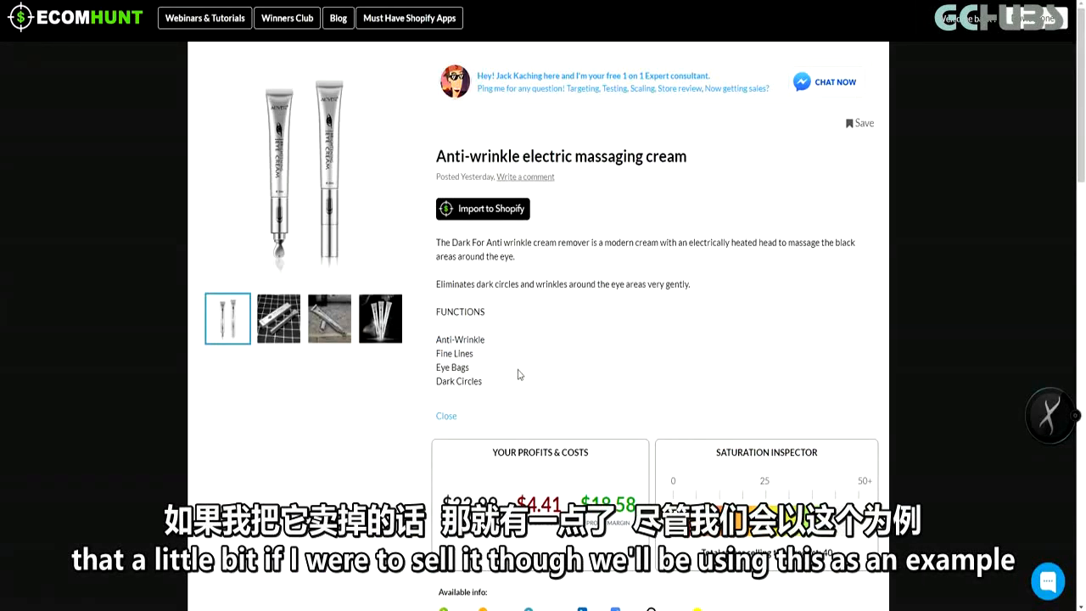
{"action": "scroll", "coordinate": [520, 378], "scroll_direction": "down", "scroll_amount": 3}
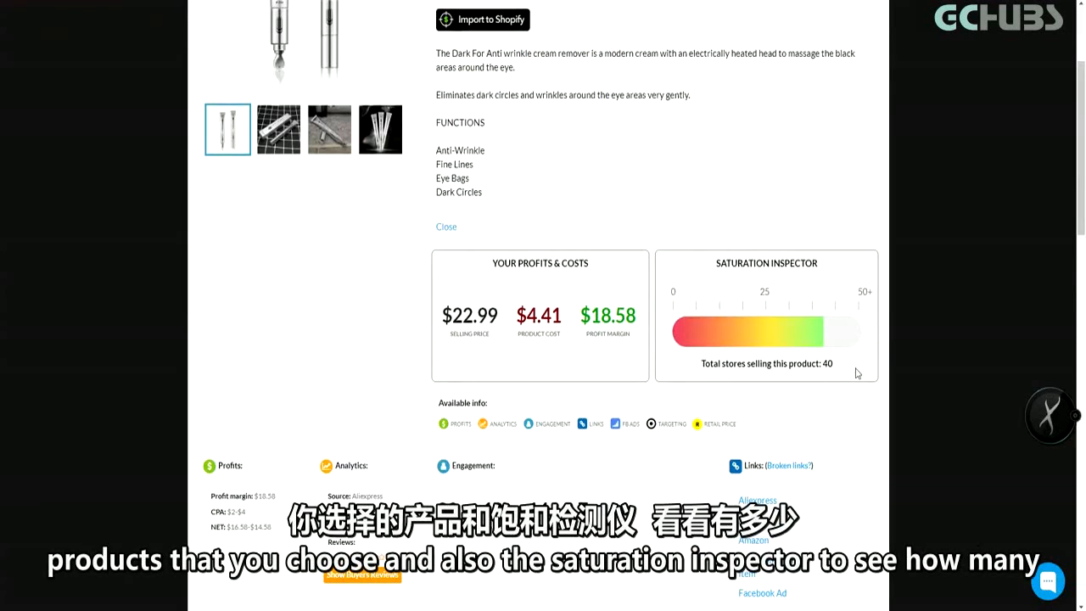
{"action": "left_click_drag", "start_coordinate": [843, 370], "coordinate": [770, 362]}
{"action": "left_click", "coordinate": [761, 363]}
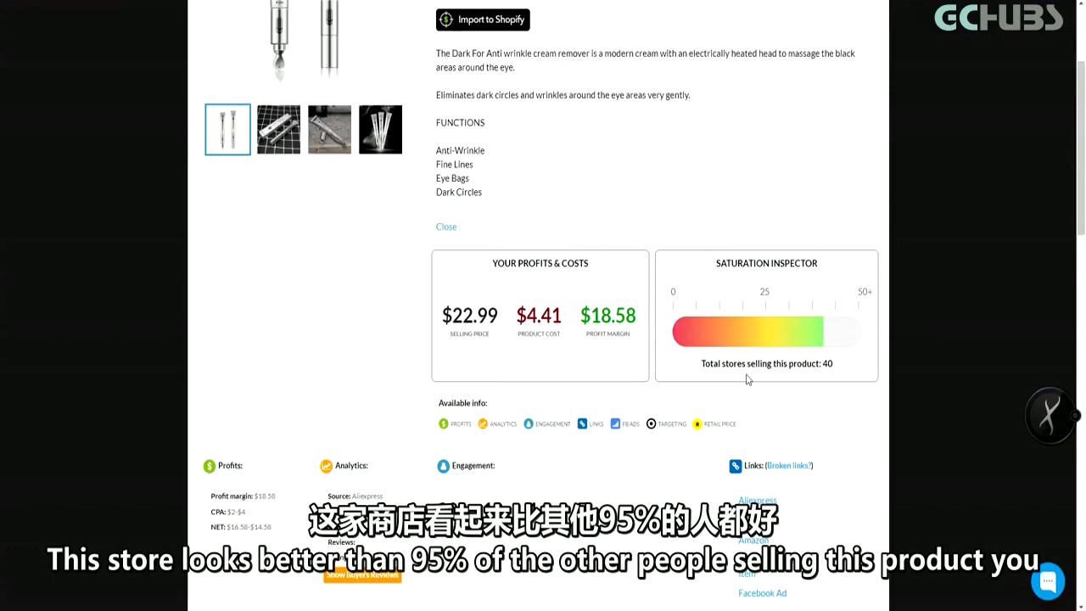
Step: Examine the product's analytics, engagement, supplier links, Facebook ads, audience targeting and Instagram influencers
{"action": "scroll", "coordinate": [747, 379], "scroll_direction": "down", "scroll_amount": 2}
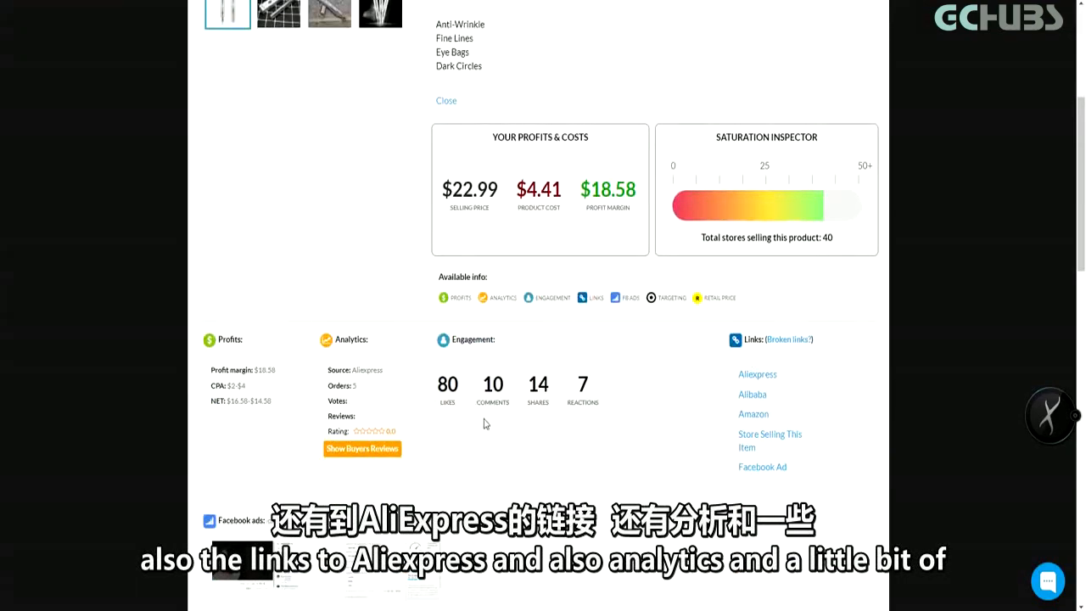
{"action": "scroll", "coordinate": [484, 424], "scroll_direction": "down", "scroll_amount": 3}
{"action": "left_click_drag", "start_coordinate": [768, 453], "coordinate": [477, 421]}
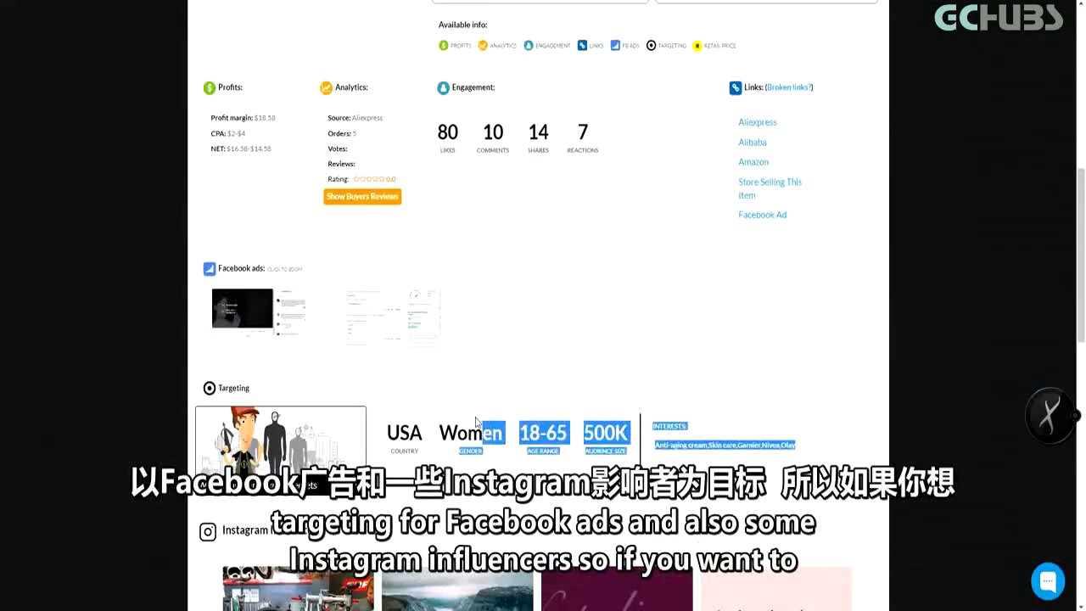
{"action": "left_click", "coordinate": [476, 422]}
{"action": "scroll", "coordinate": [509, 434], "scroll_direction": "down", "scroll_amount": 3}
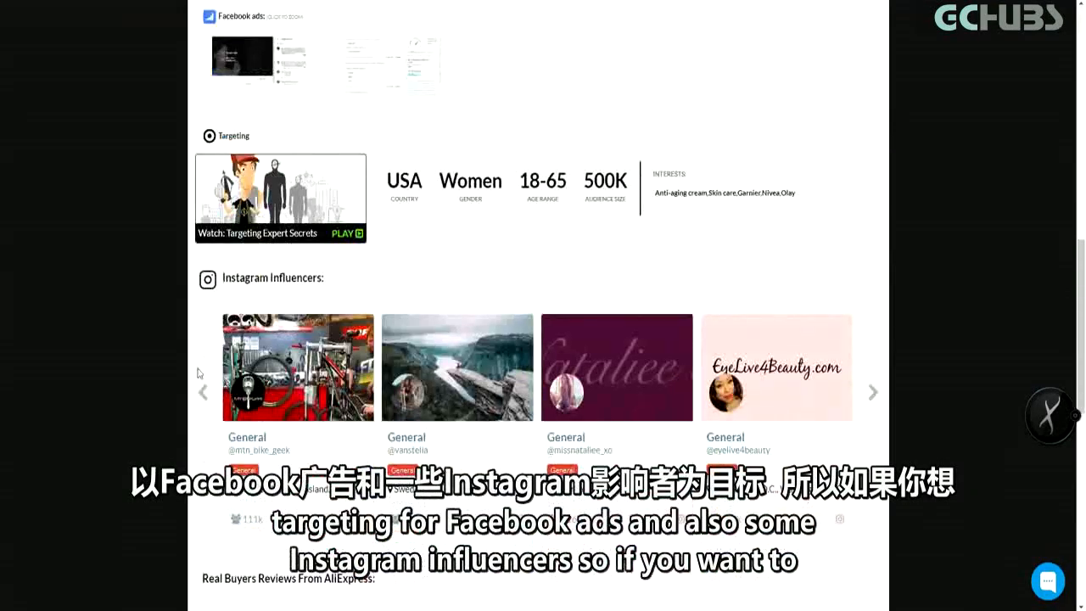
{"action": "scroll", "coordinate": [902, 420], "scroll_direction": "up", "scroll_amount": 7}
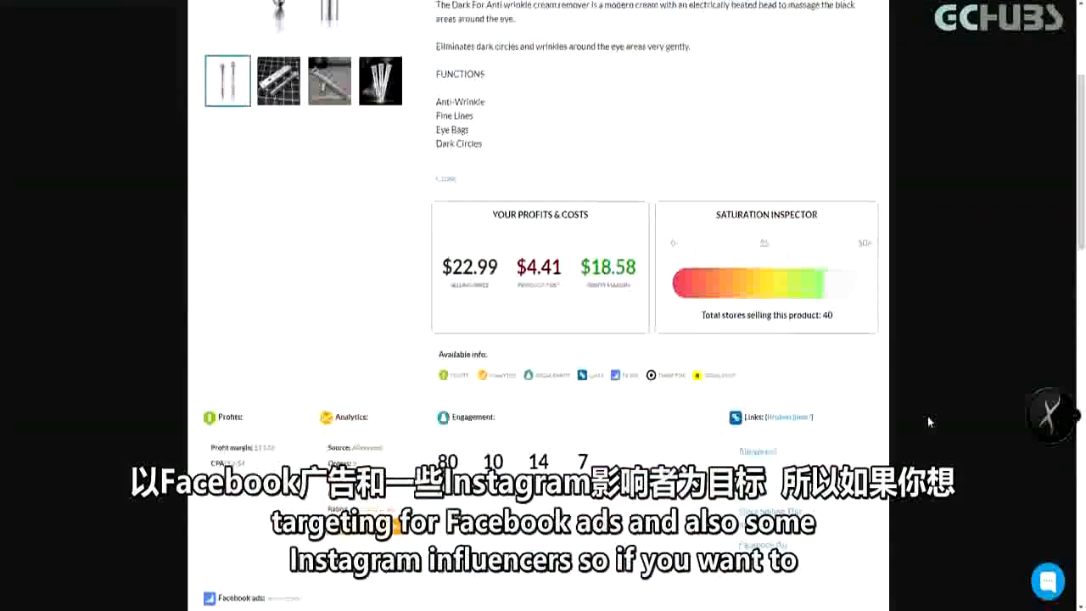
{"action": "scroll", "coordinate": [901, 419], "scroll_direction": "up", "scroll_amount": 1}
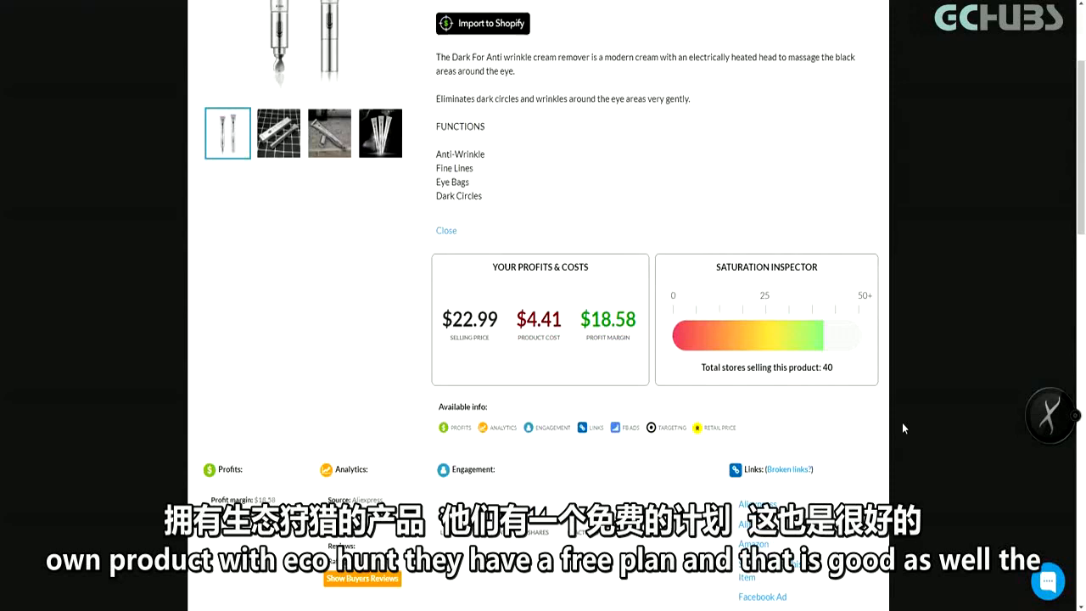
{"action": "scroll", "coordinate": [328, 60], "scroll_direction": "up", "scroll_amount": 2}
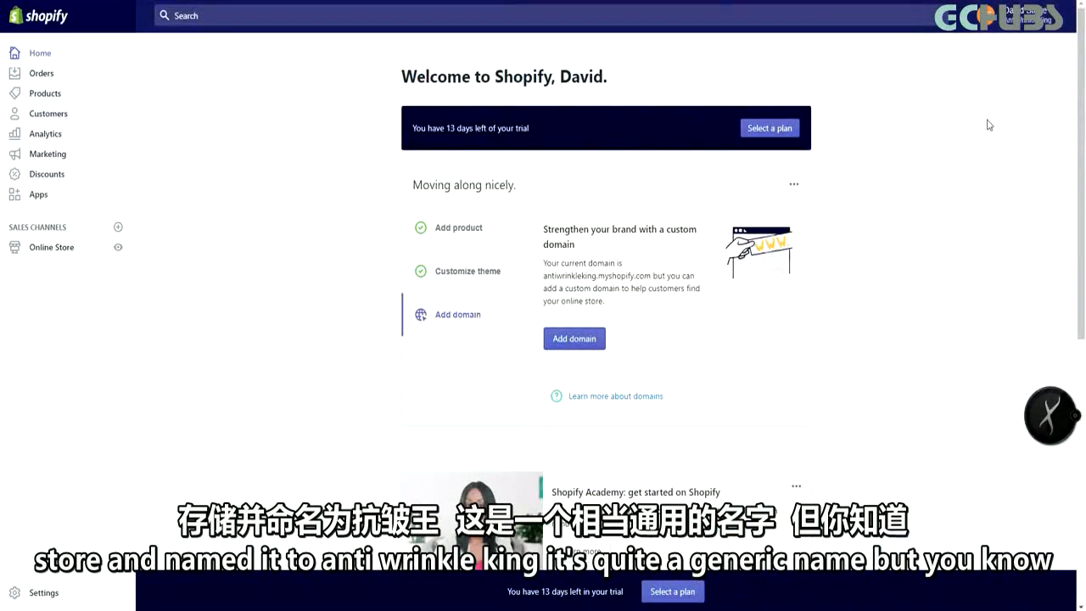
{"action": "scroll", "coordinate": [970, 196], "scroll_direction": "down", "scroll_amount": 2}
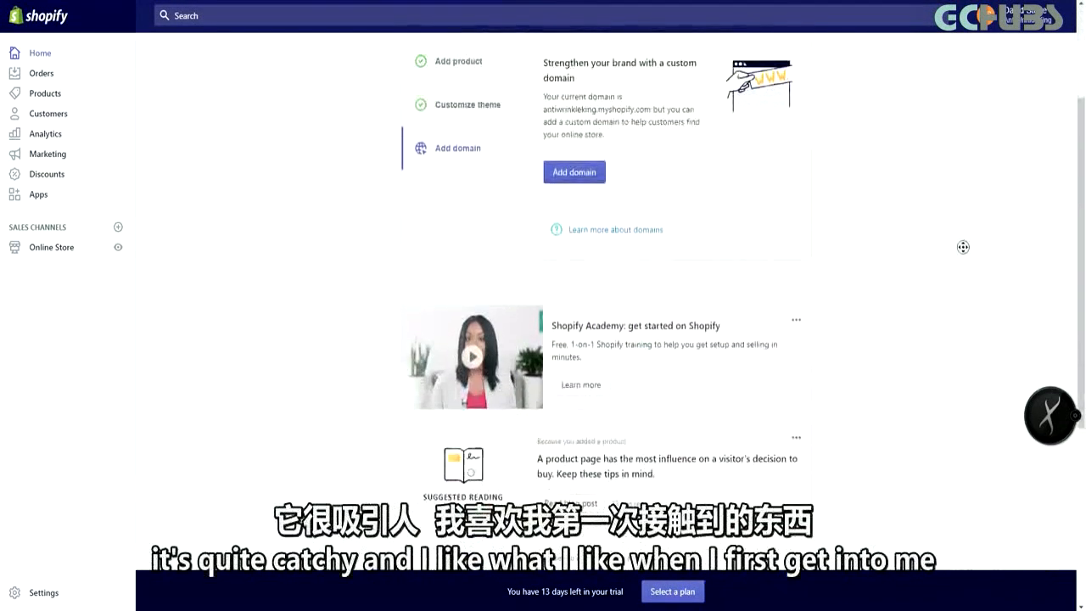
{"action": "scroll", "coordinate": [960, 215], "scroll_direction": "up", "scroll_amount": 2}
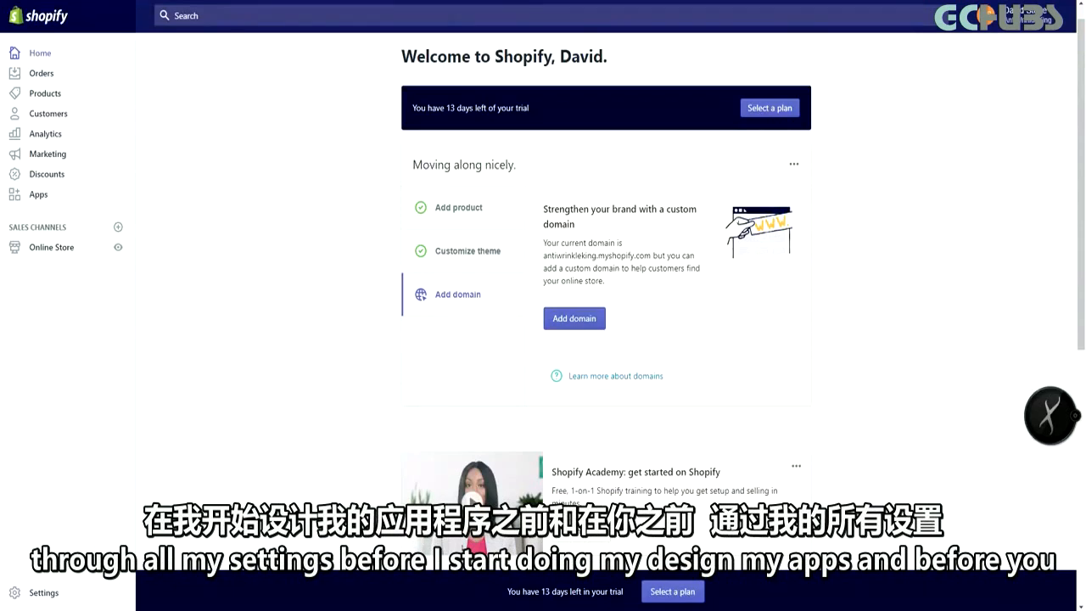
{"action": "scroll", "coordinate": [346, 135], "scroll_direction": "up", "scroll_amount": 1}
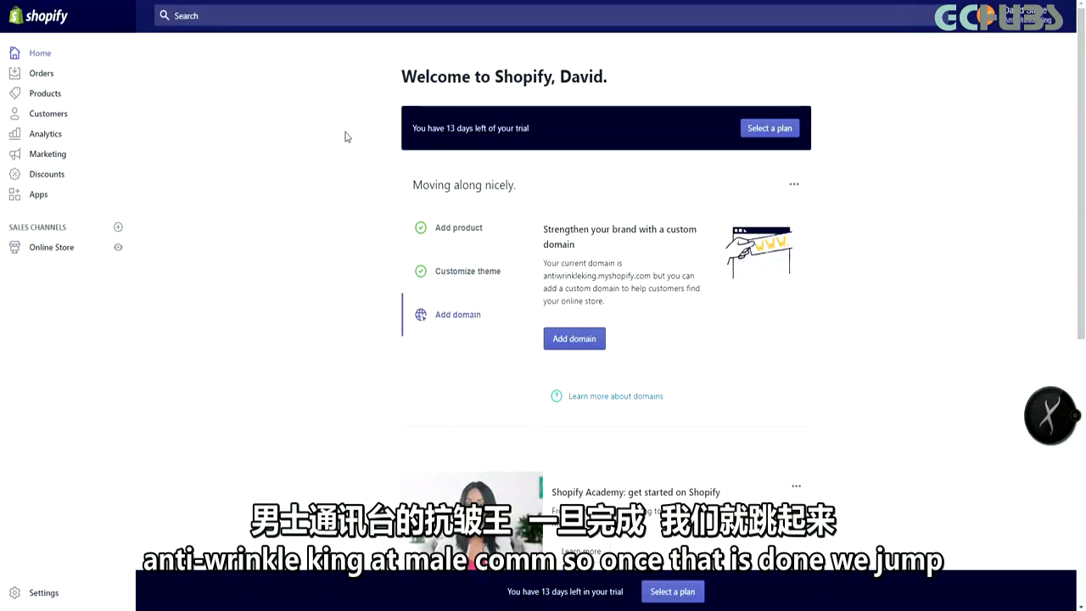
Step: Open the store's general settings and review the store details, address and order ID format
{"action": "left_click", "coordinate": [41, 591]}
{"action": "left_click", "coordinate": [415, 151]}
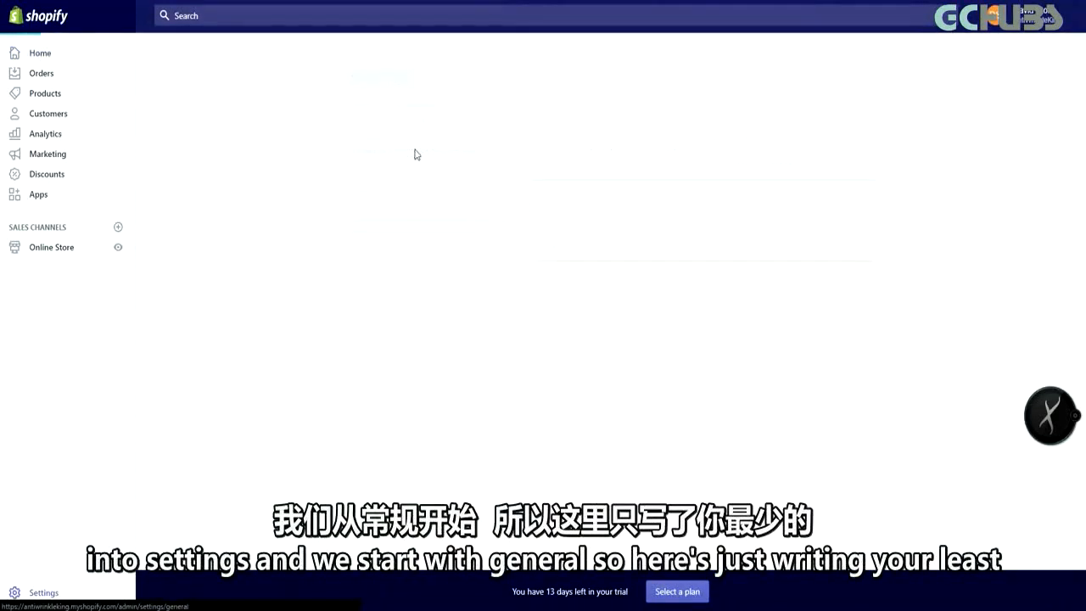
{"action": "scroll", "coordinate": [503, 179], "scroll_direction": "down", "scroll_amount": 1}
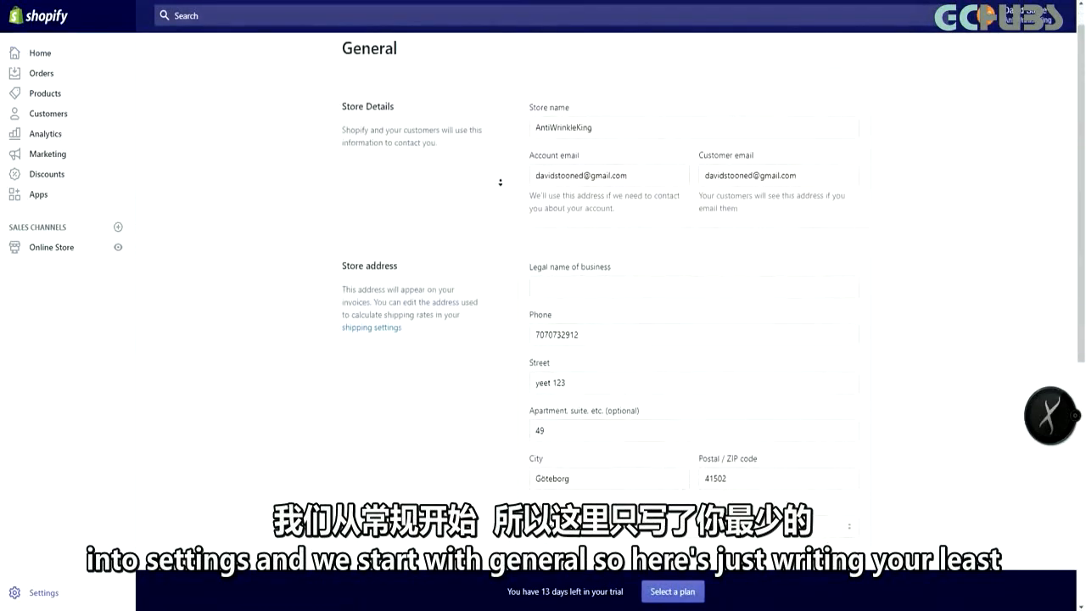
{"action": "scroll", "coordinate": [501, 183], "scroll_direction": "up", "scroll_amount": 1}
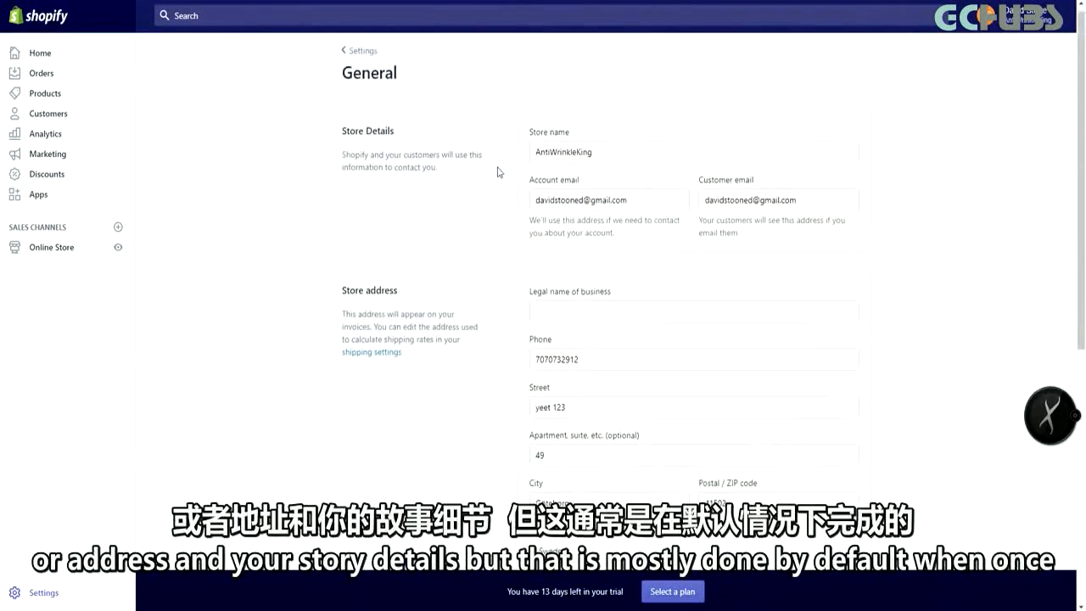
{"action": "scroll", "coordinate": [490, 198], "scroll_direction": "down", "scroll_amount": 1}
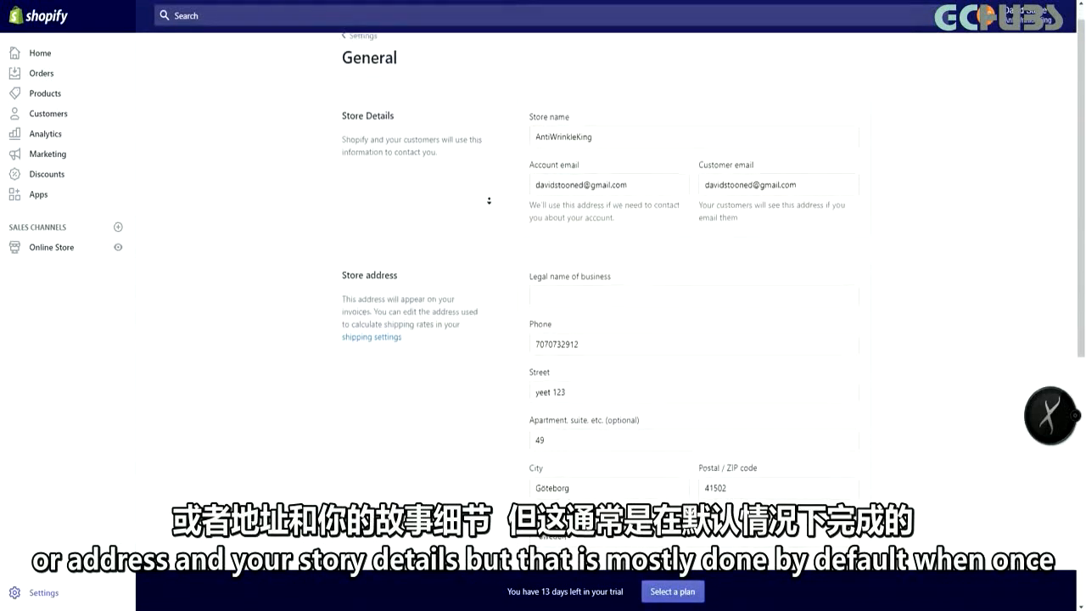
{"action": "scroll", "coordinate": [487, 207], "scroll_direction": "down", "scroll_amount": 2}
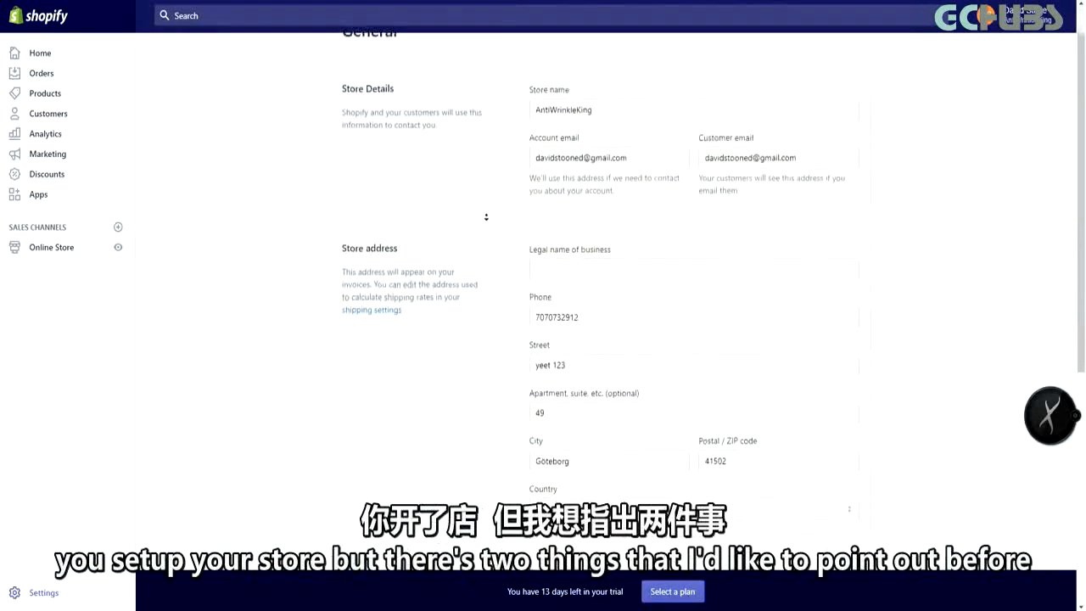
{"action": "scroll", "coordinate": [483, 232], "scroll_direction": "down", "scroll_amount": 8}
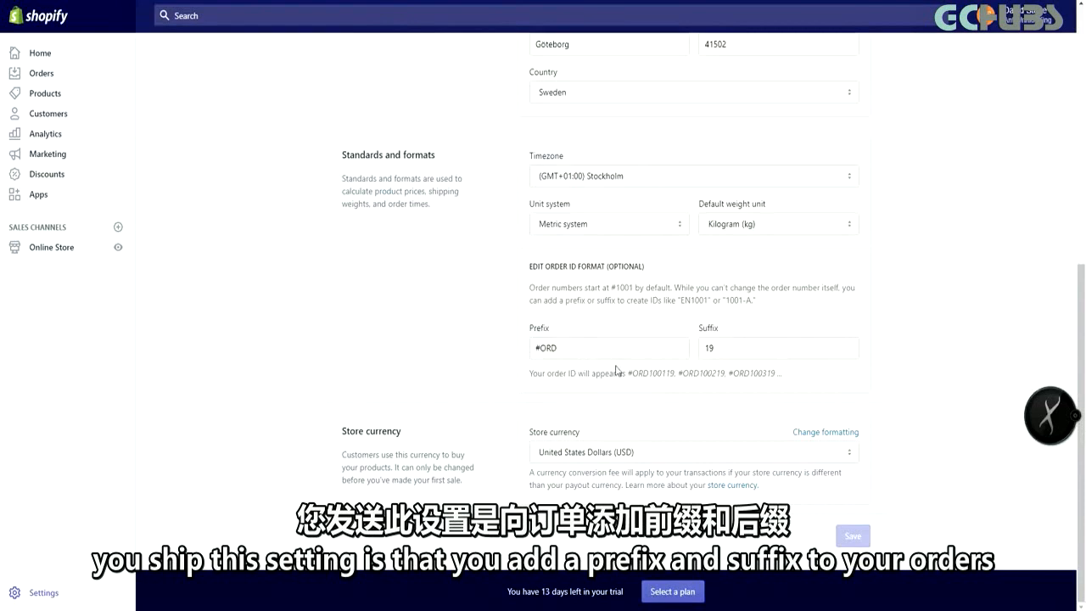
Step: Reduce the order ID prefix to # and clear the suffix
{"action": "left_click_drag", "start_coordinate": [617, 356], "coordinate": [511, 351]}
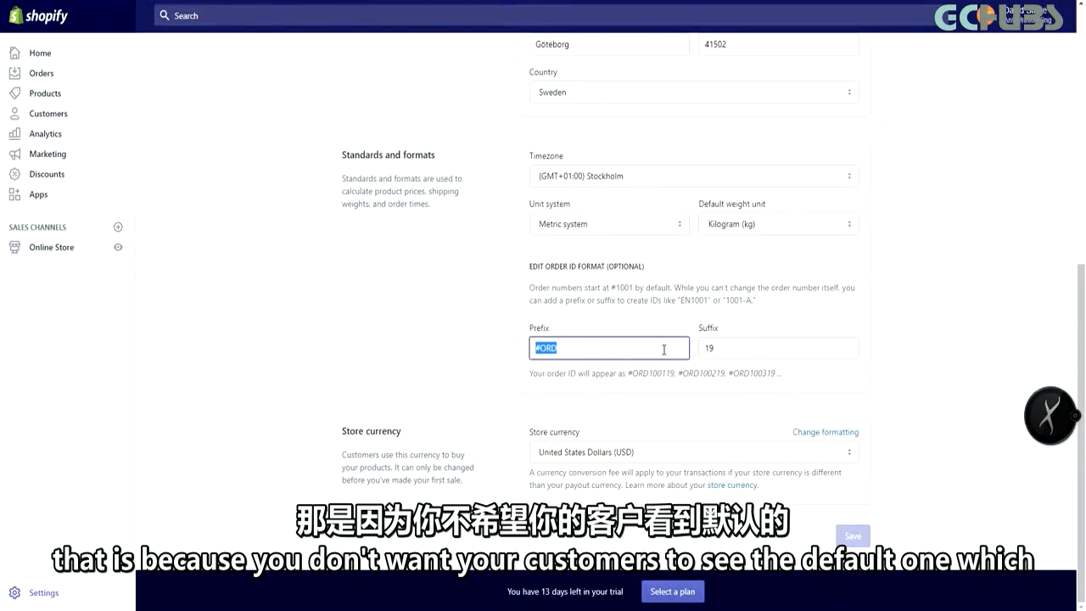
{"action": "key", "text": "BackSpace"}
{"action": "left_click", "coordinate": [750, 346]}
{"action": "key", "text": "BackSpace"}
{"action": "key", "text": "BackSpace"}
{"action": "left_click", "coordinate": [572, 346]}
{"action": "type", "text": "#"}
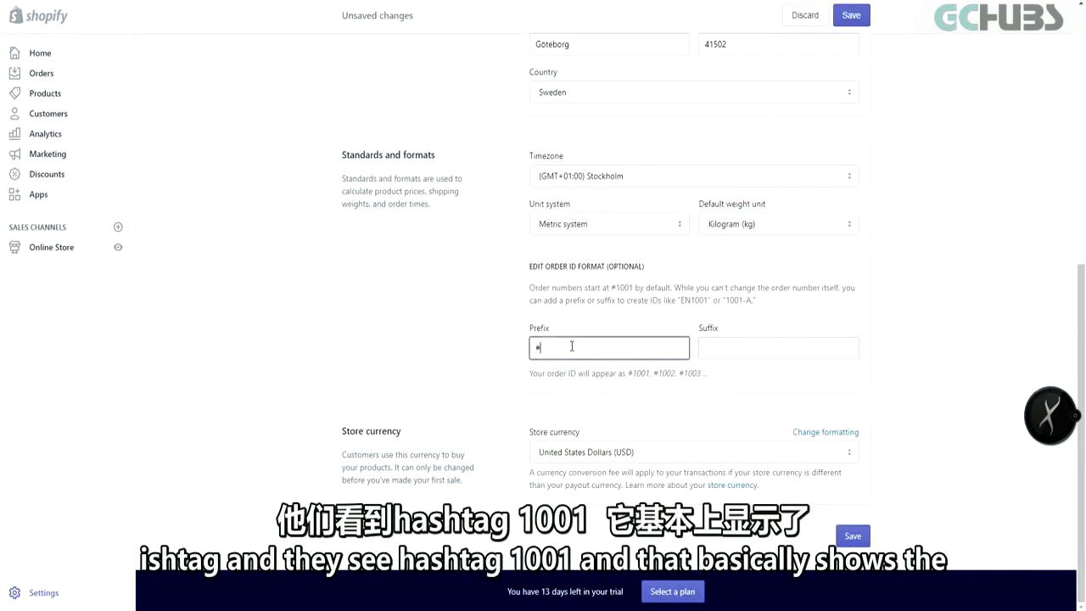
{"action": "left_click", "coordinate": [477, 323]}
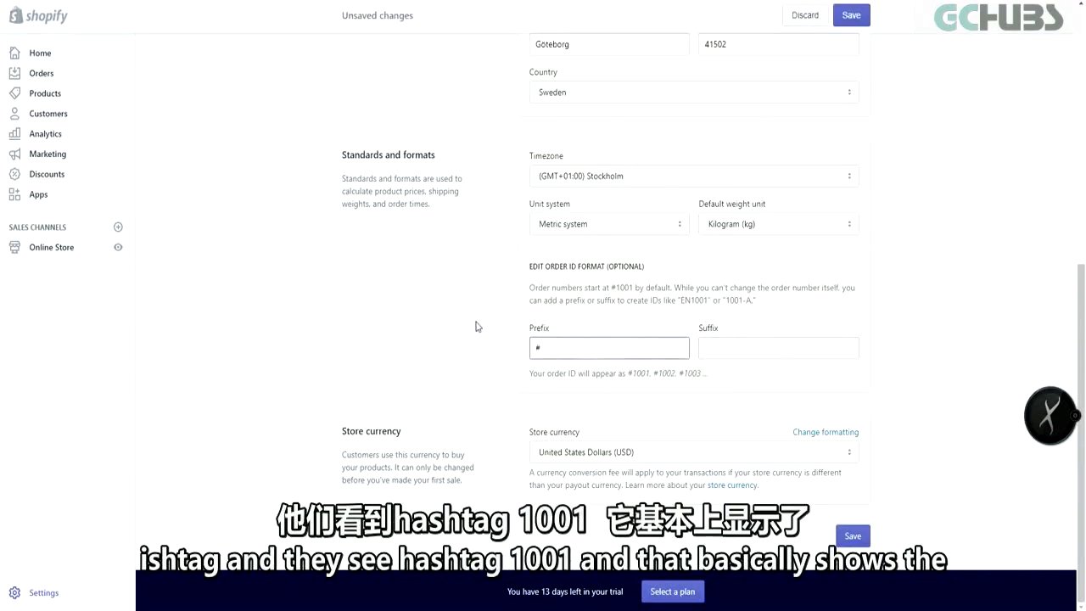
Step: Set the order ID prefix to #32 and the suffix to 19
{"action": "left_click", "coordinate": [576, 343]}
{"action": "type", "text": "32"}
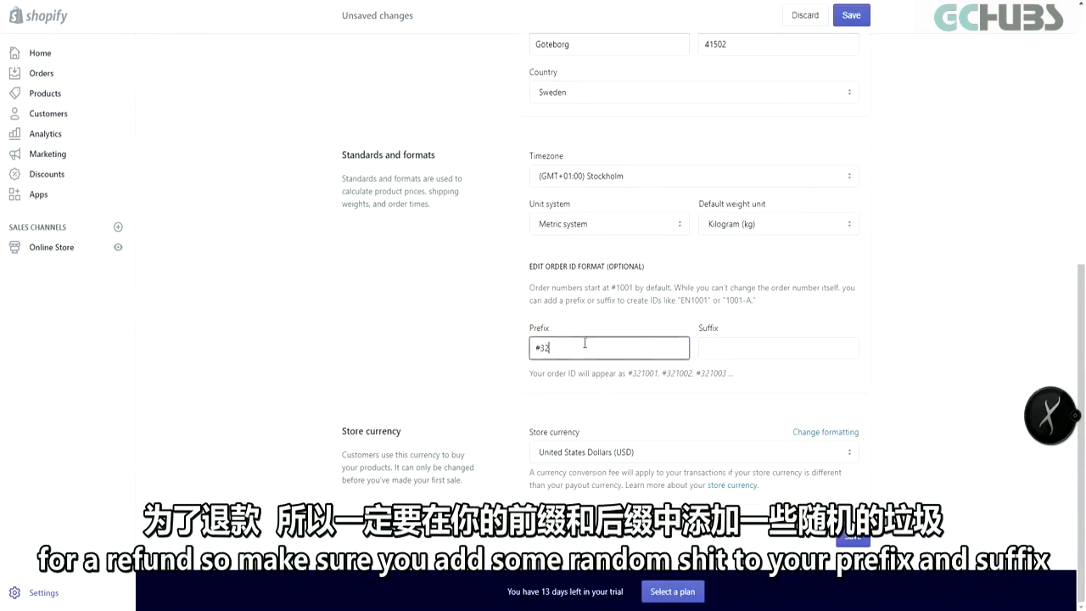
{"action": "left_click", "coordinate": [702, 347]}
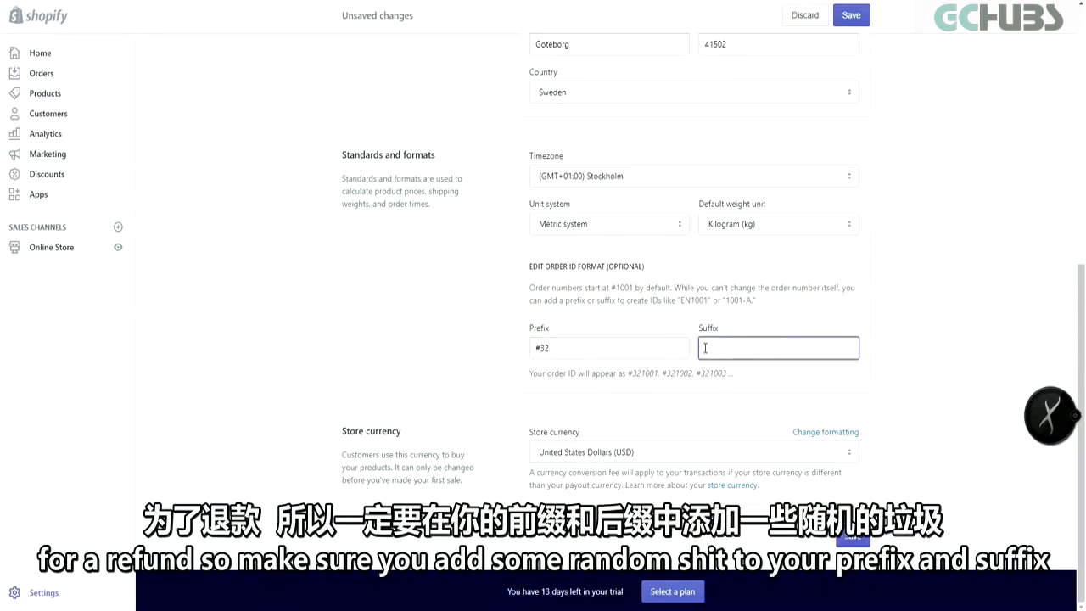
{"action": "type", "text": "19"}
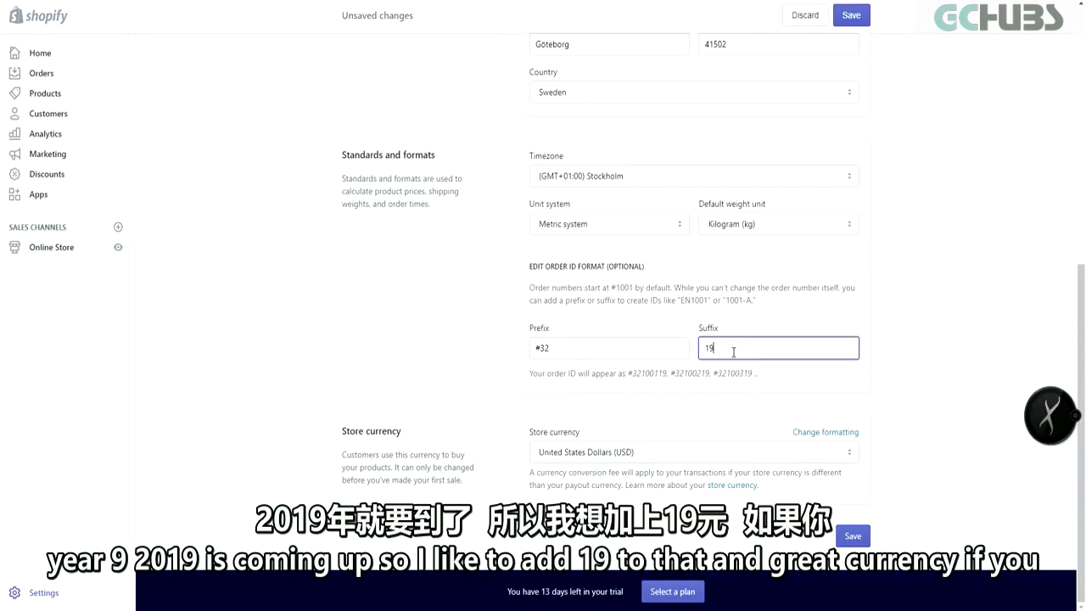
{"action": "left_click", "coordinate": [497, 424]}
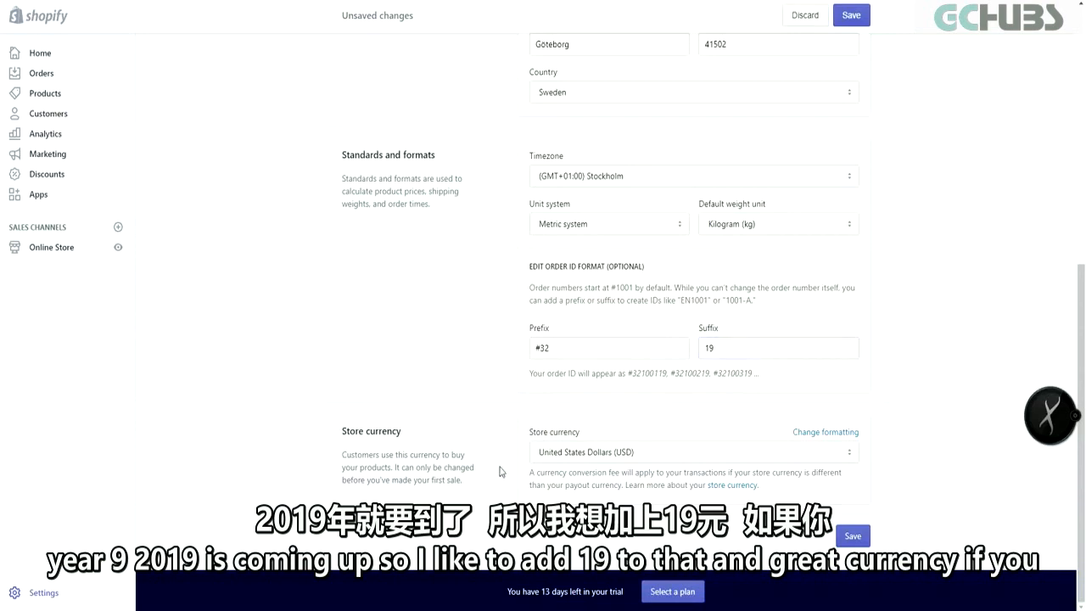
Step: Choose United States Dollars (USD) as the store currency and save the general settings
{"action": "left_click", "coordinate": [599, 453]}
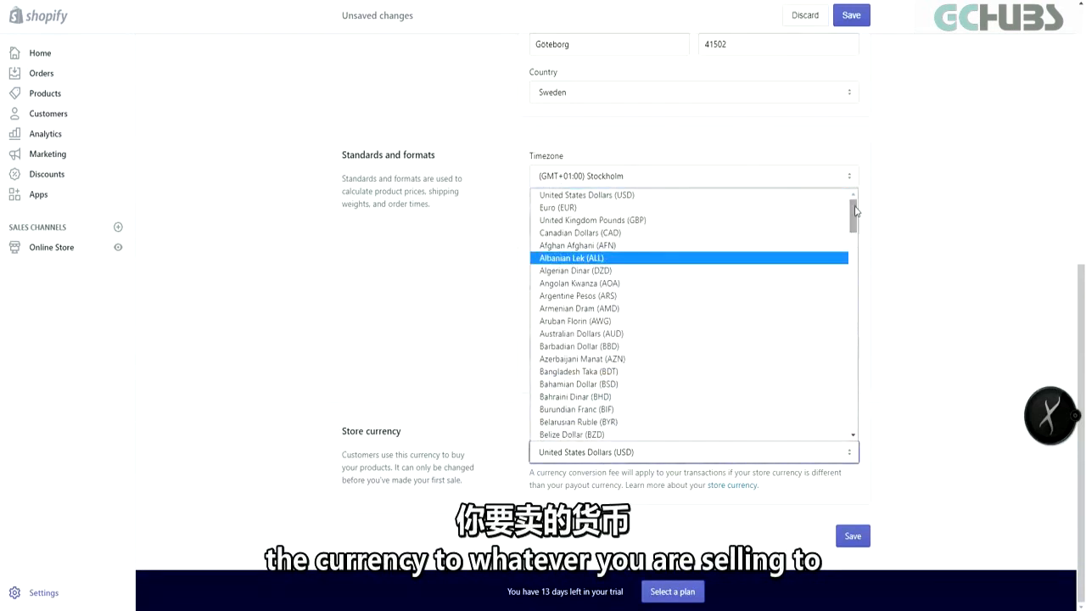
{"action": "left_click", "coordinate": [675, 196]}
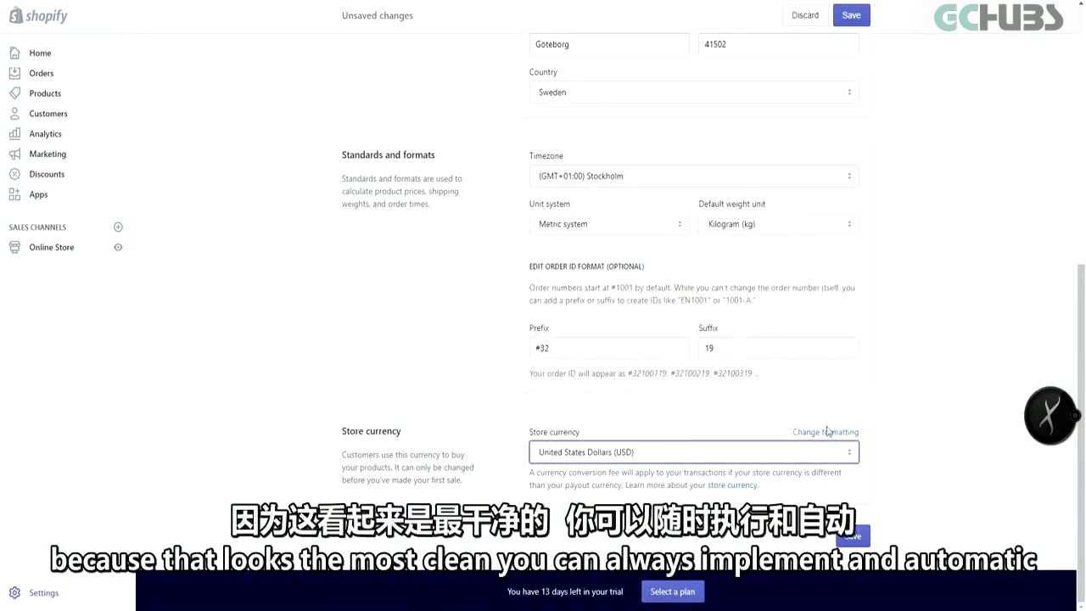
{"action": "left_click", "coordinate": [858, 536]}
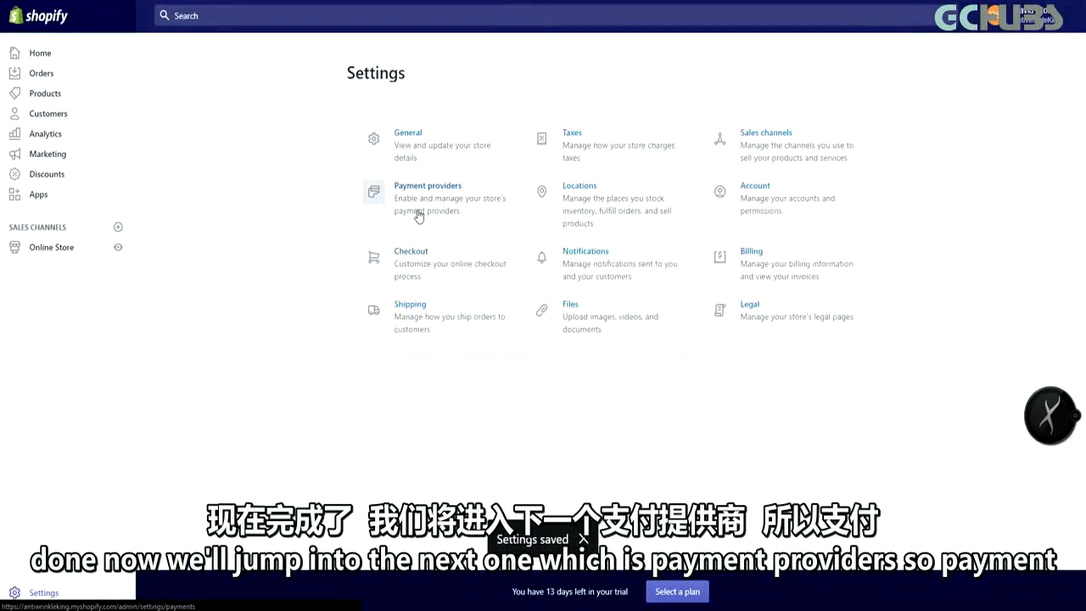
Step: Open the payment providers settings and select Stripe as the credit card payment provider
{"action": "left_click", "coordinate": [416, 214]}
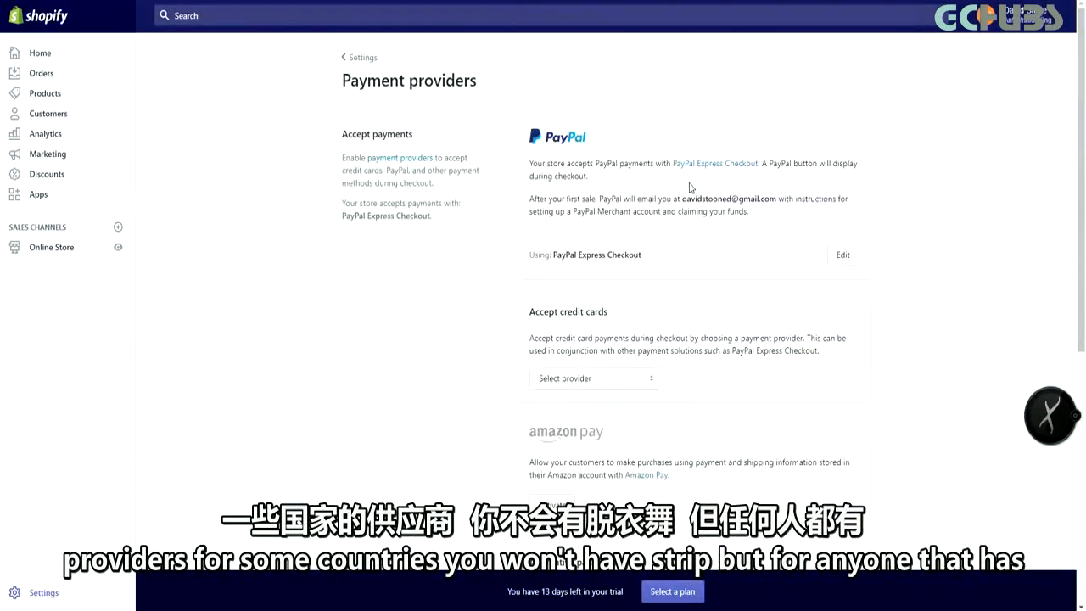
{"action": "left_click", "coordinate": [602, 388]}
{"action": "left_click", "coordinate": [558, 146]}
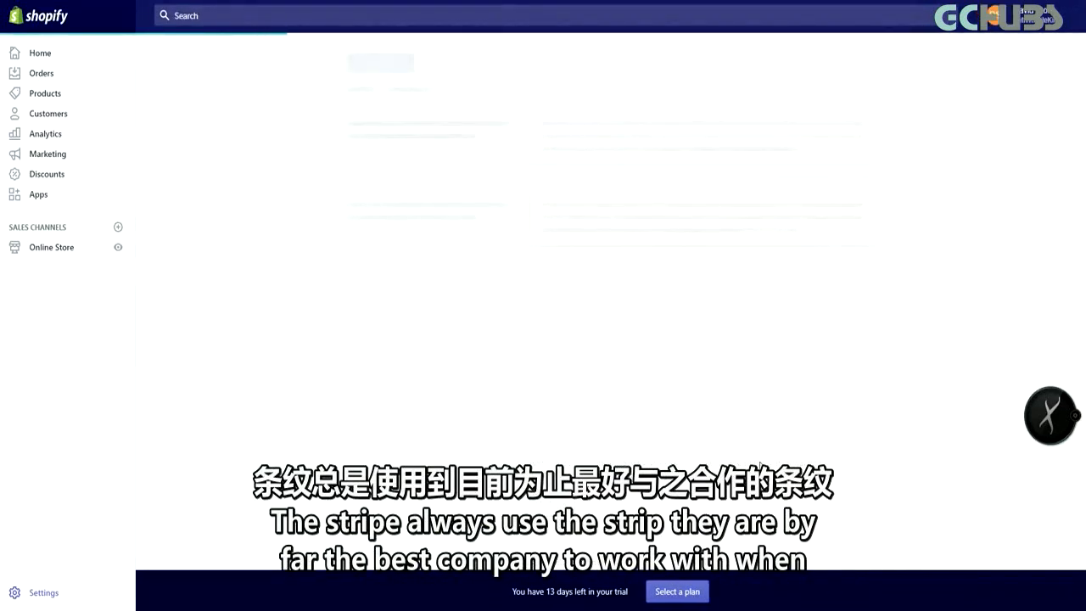
{"action": "scroll", "coordinate": [760, 459], "scroll_direction": "down", "scroll_amount": 1}
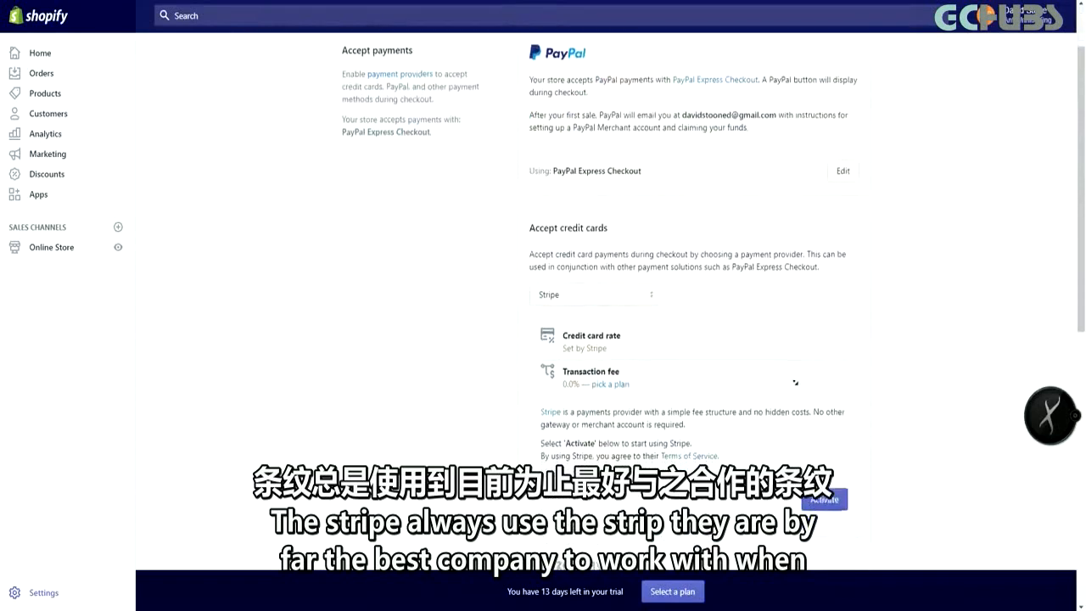
Step: Review the PayPal and credit card sections of the payment providers page, keeping Stripe as the credit card provider
{"action": "scroll", "coordinate": [840, 326], "scroll_direction": "down", "scroll_amount": 1}
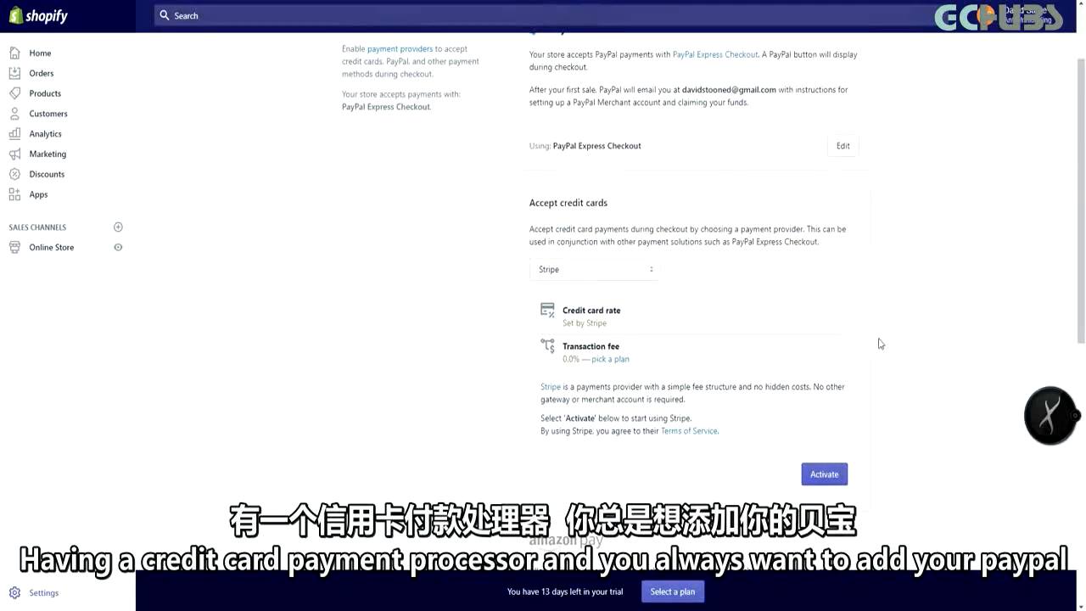
{"action": "scroll", "coordinate": [878, 304], "scroll_direction": "up", "scroll_amount": 2}
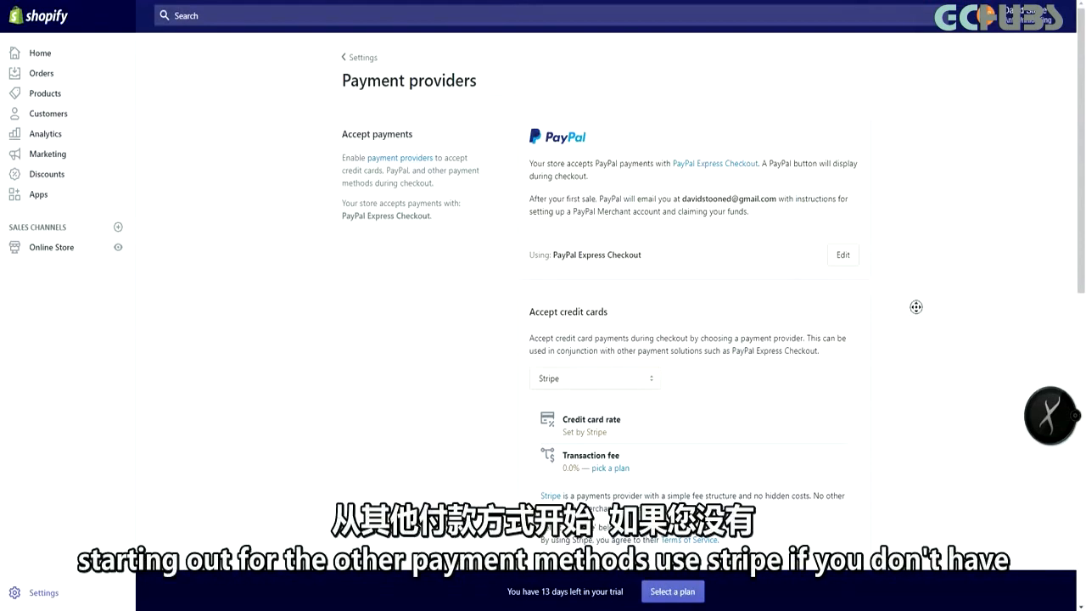
{"action": "scroll", "coordinate": [577, 267], "scroll_direction": "down", "scroll_amount": 2}
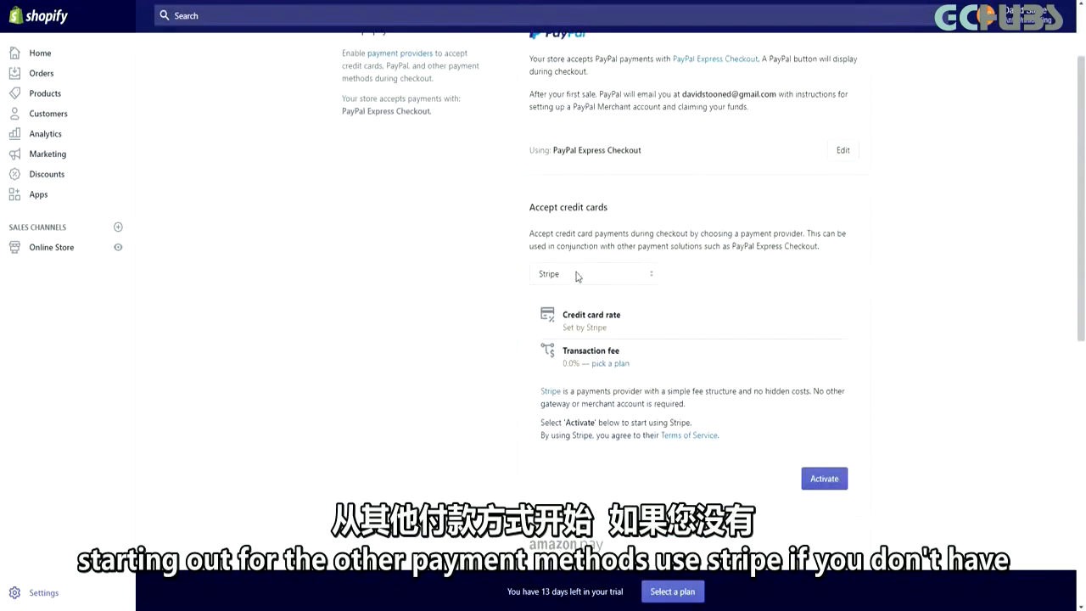
{"action": "left_click", "coordinate": [576, 275]}
{"action": "left_click", "coordinate": [577, 274]}
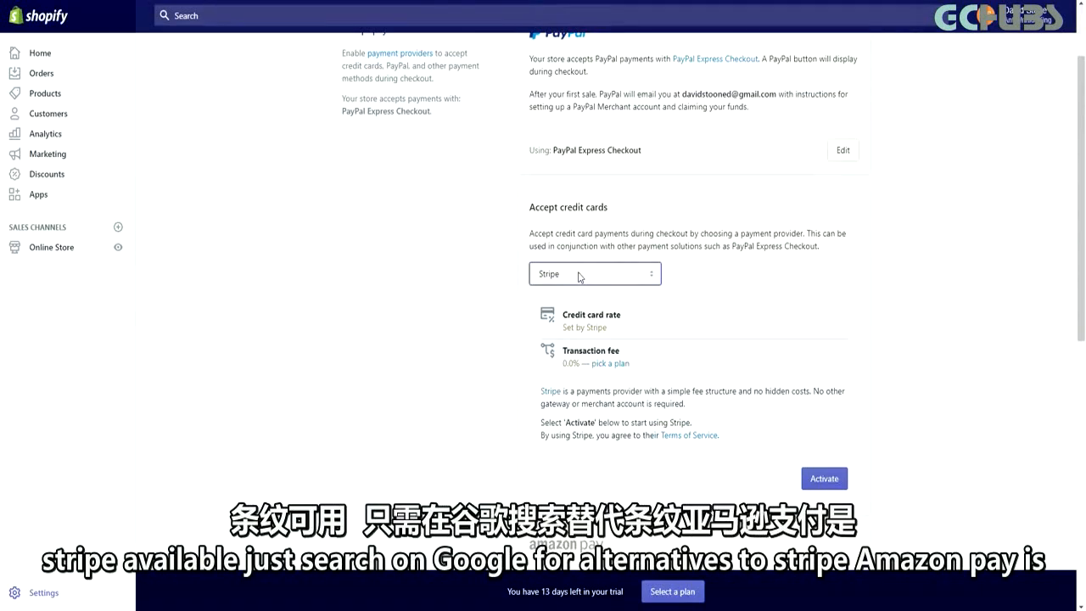
Step: Examine the Amazon Pay, alternative payment, manual payment and payment authorization options
{"action": "scroll", "coordinate": [579, 277], "scroll_direction": "down", "scroll_amount": 4}
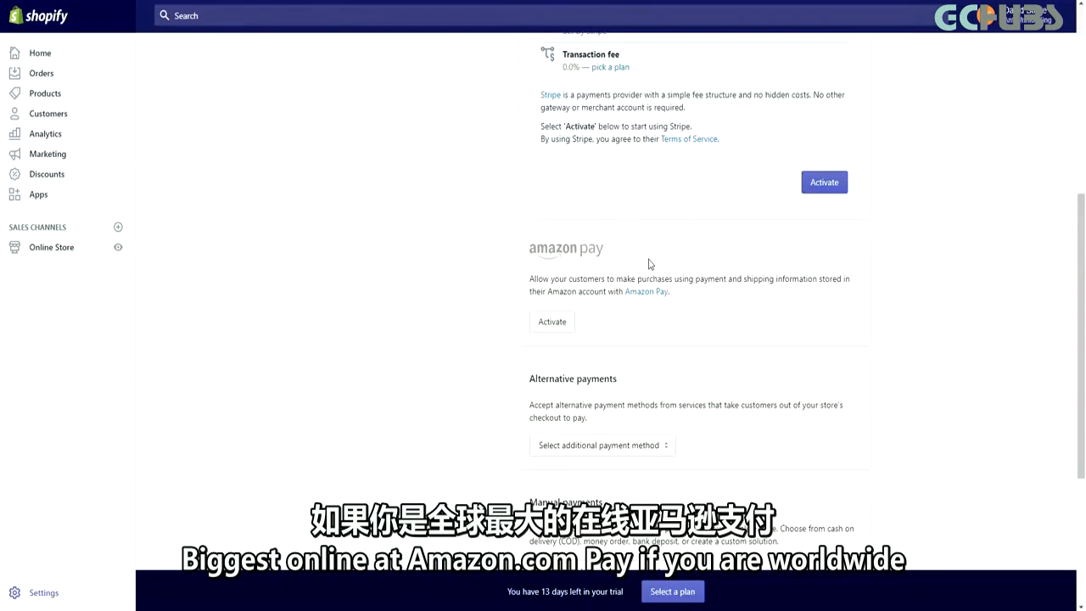
{"action": "scroll", "coordinate": [651, 264], "scroll_direction": "down", "scroll_amount": 3}
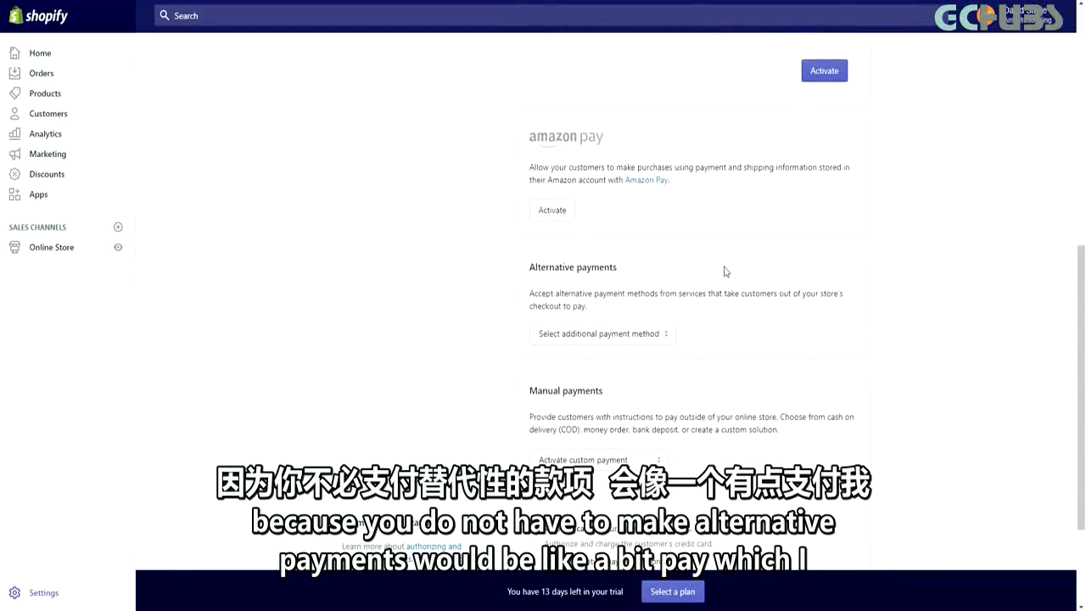
{"action": "left_click", "coordinate": [637, 332]}
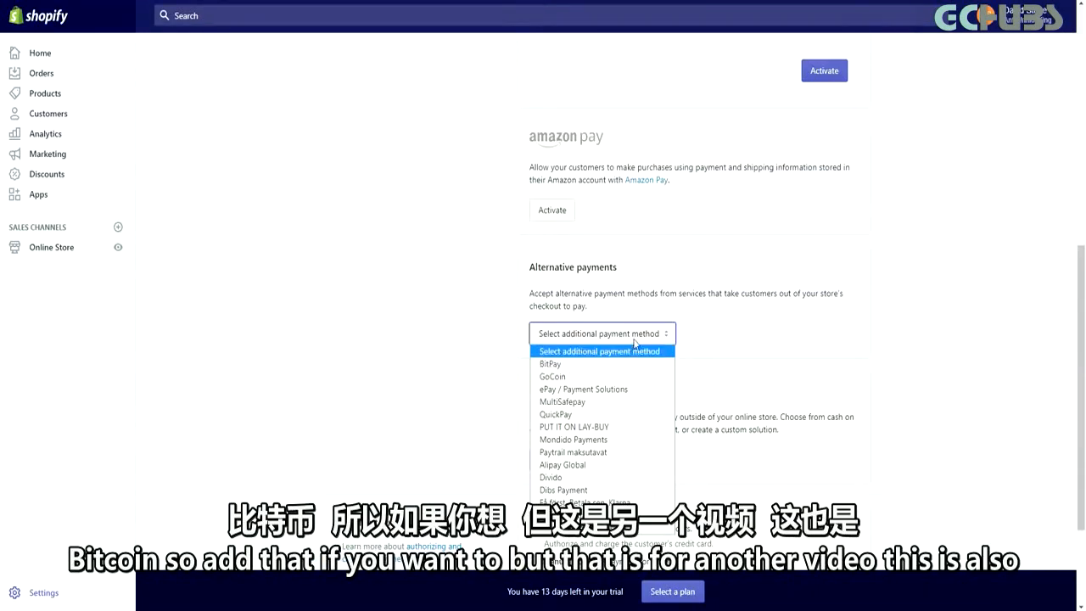
{"action": "left_click", "coordinate": [635, 342]}
{"action": "scroll", "coordinate": [751, 373], "scroll_direction": "down", "scroll_amount": 3}
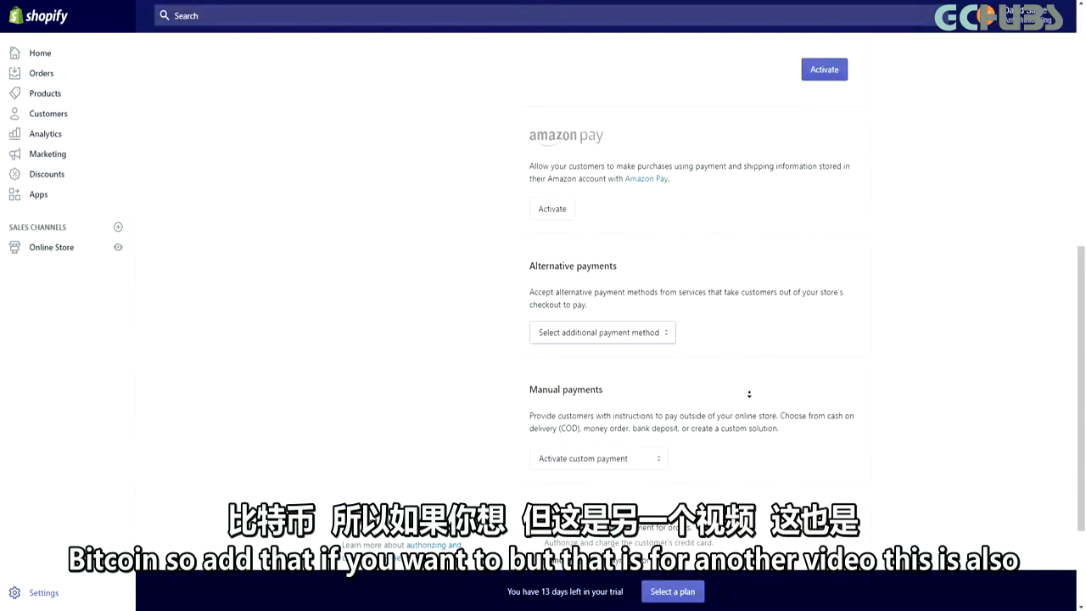
{"action": "scroll", "coordinate": [788, 441], "scroll_direction": "down", "scroll_amount": 1}
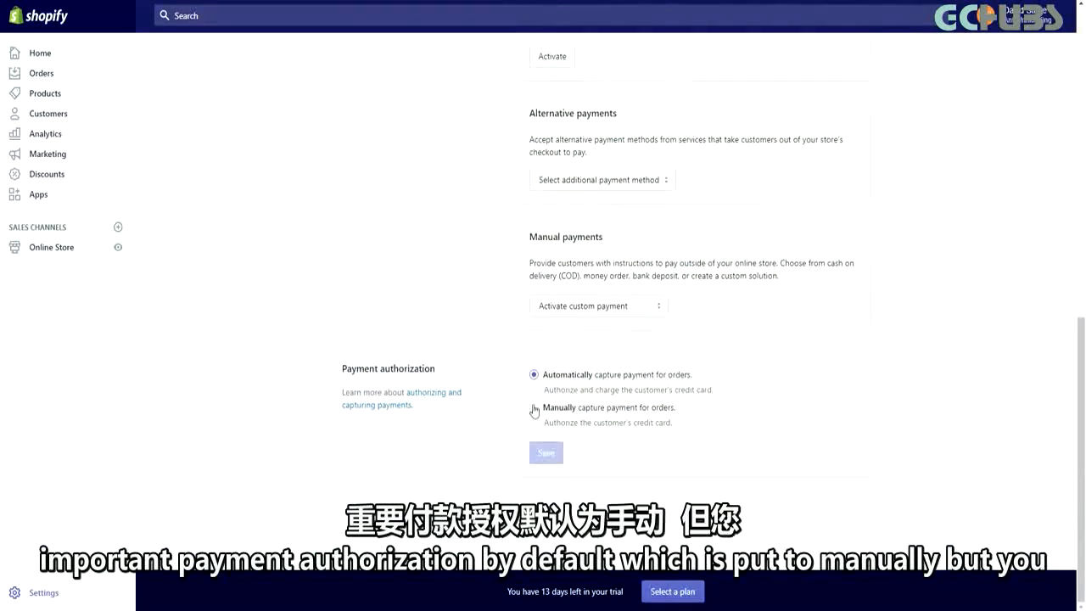
{"action": "left_click_drag", "start_coordinate": [462, 407], "coordinate": [424, 368]}
{"action": "left_click", "coordinate": [438, 375]}
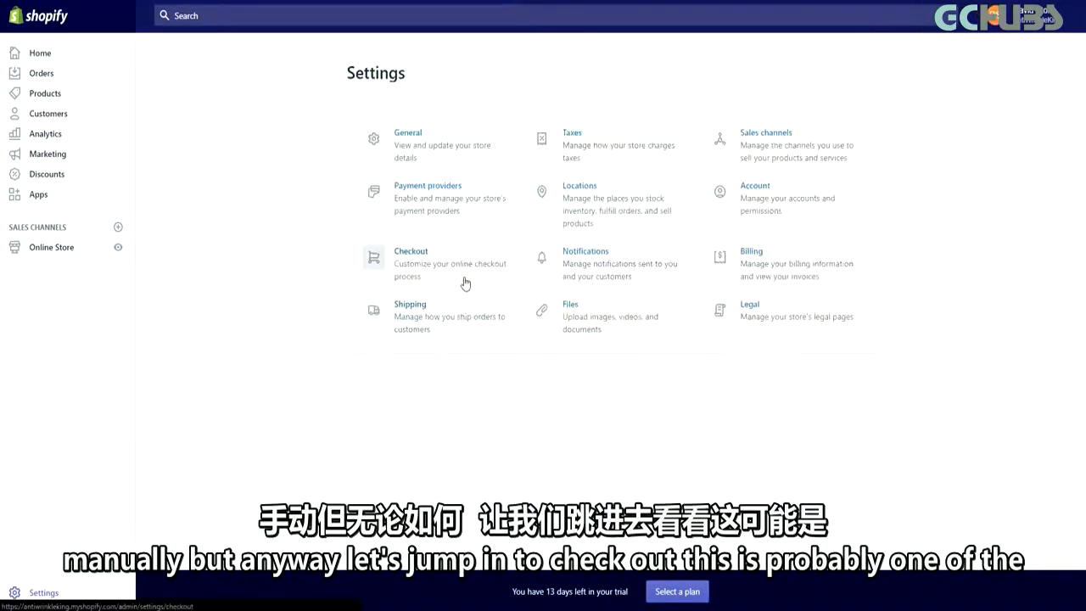
Step: Open the checkout settings and examine the customer accounts and customer contact options
{"action": "left_click", "coordinate": [454, 263]}
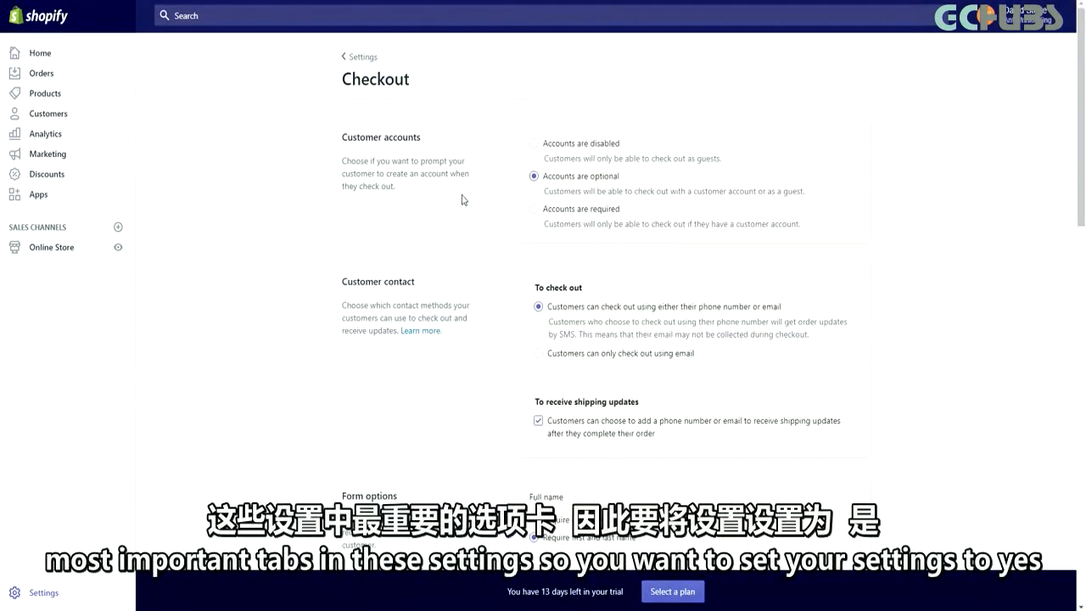
{"action": "middle_click", "coordinate": [452, 184]}
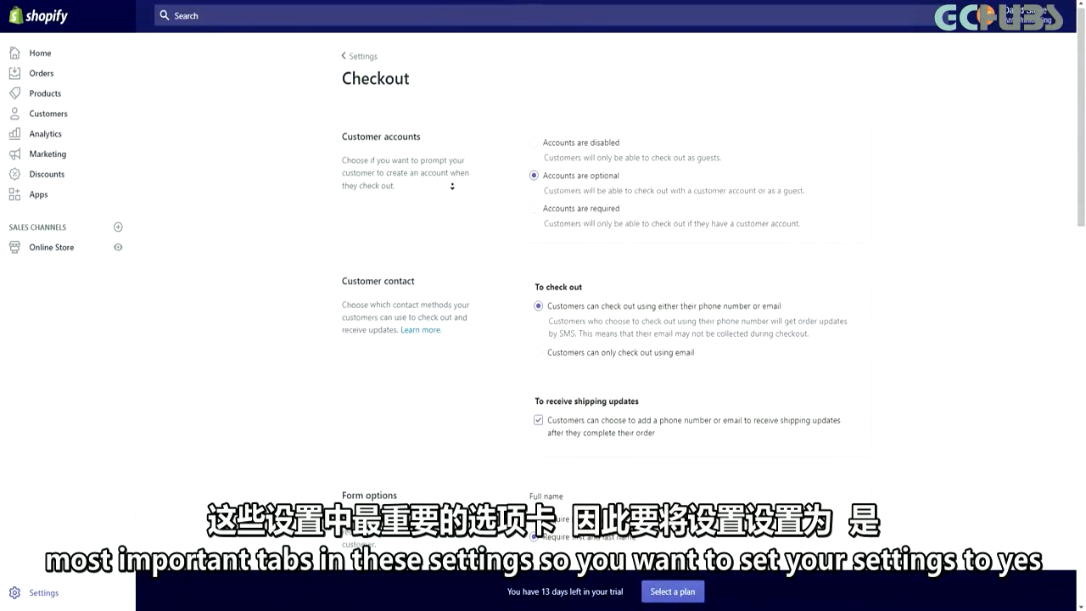
{"action": "middle_click", "coordinate": [448, 189]}
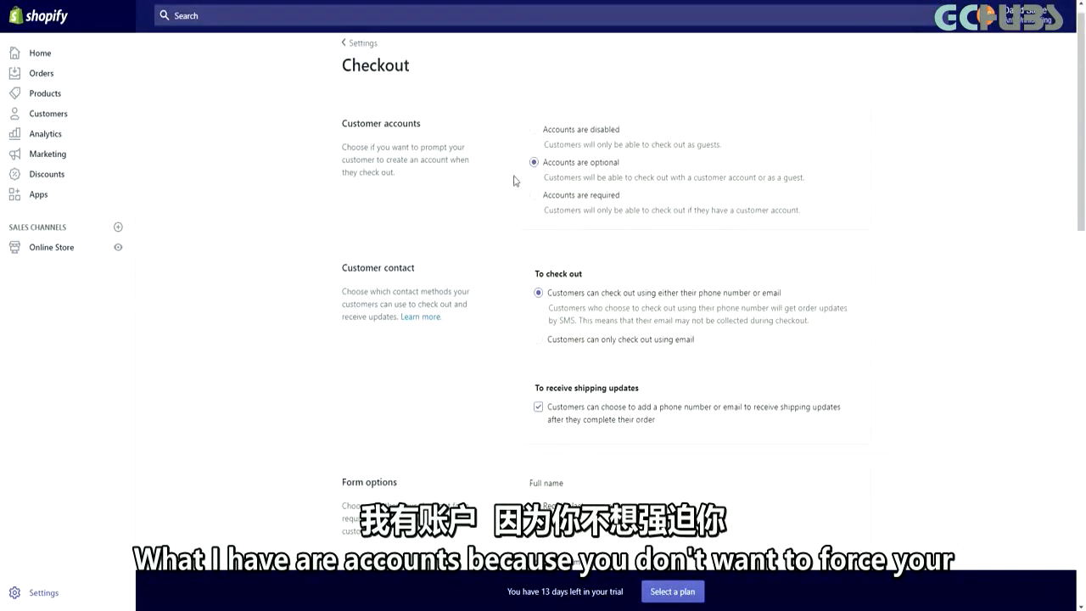
{"action": "middle_click", "coordinate": [491, 197]}
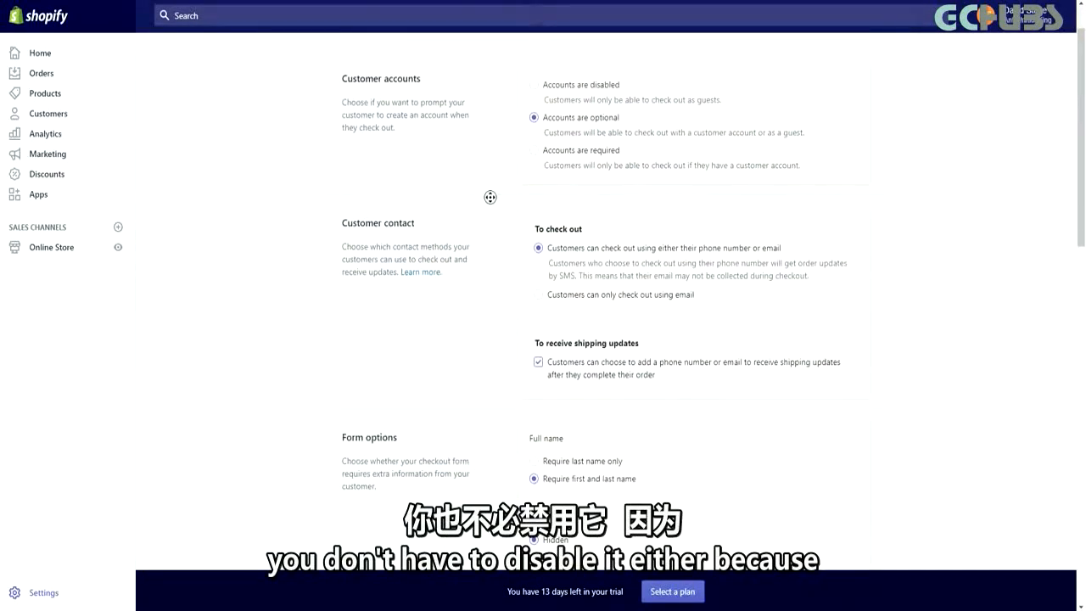
{"action": "middle_click", "coordinate": [489, 210]}
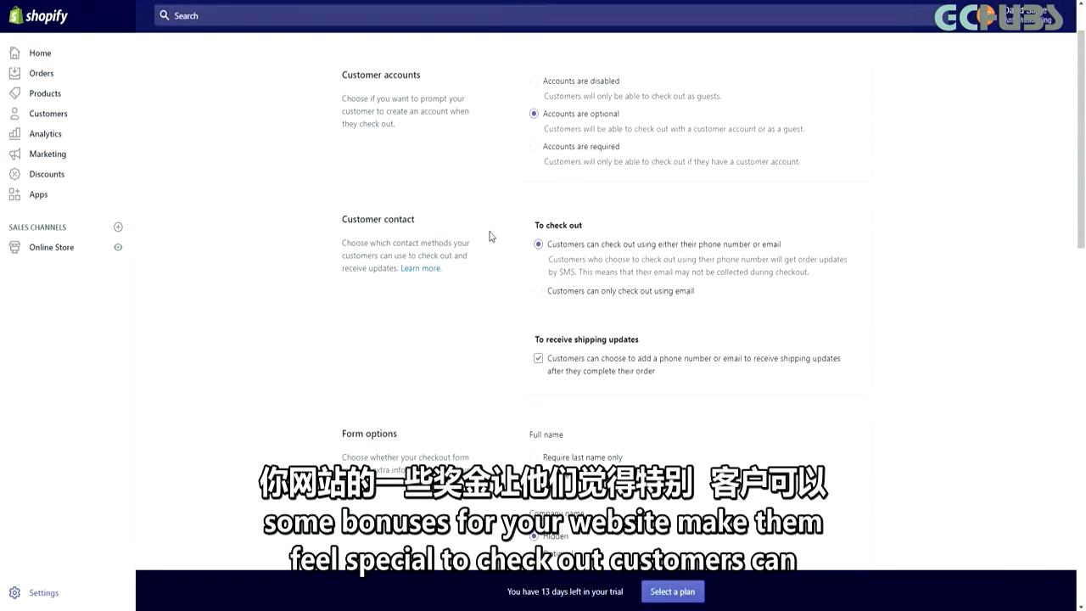
{"action": "scroll", "coordinate": [492, 242], "scroll_direction": "down", "scroll_amount": 1}
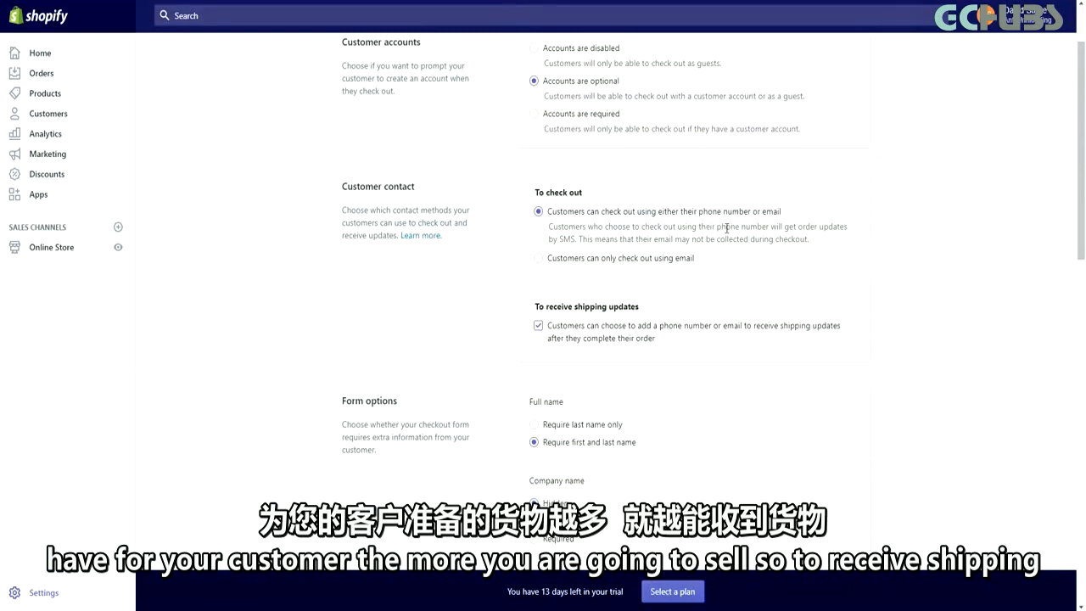
{"action": "scroll", "coordinate": [713, 229], "scroll_direction": "down", "scroll_amount": 1}
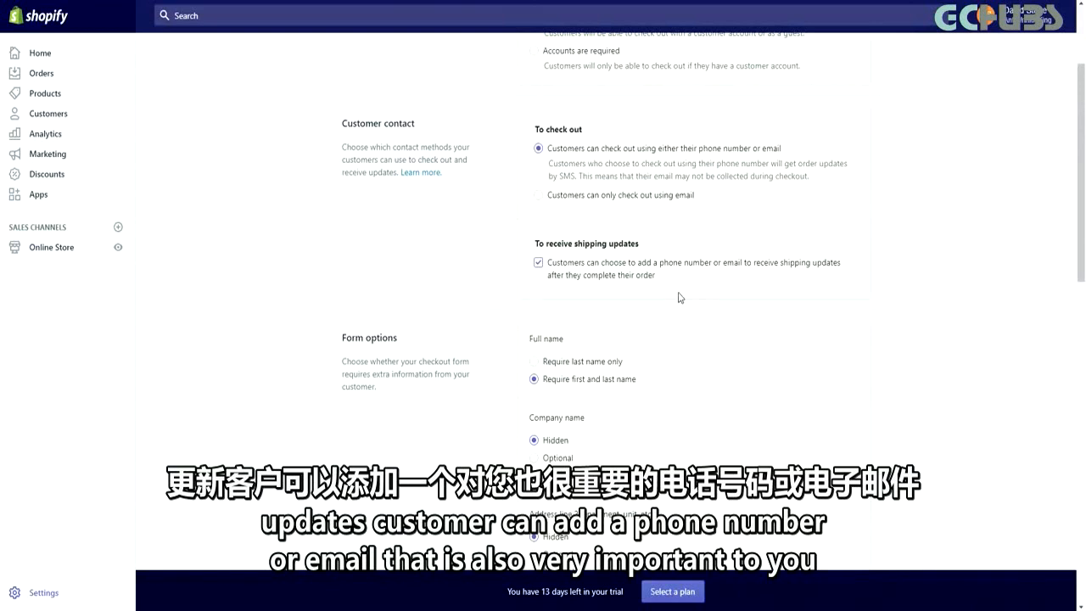
Step: Examine the checkout form options for full name, company name, address line 2 and shipping address phone number
{"action": "scroll", "coordinate": [678, 298], "scroll_direction": "down", "scroll_amount": 2}
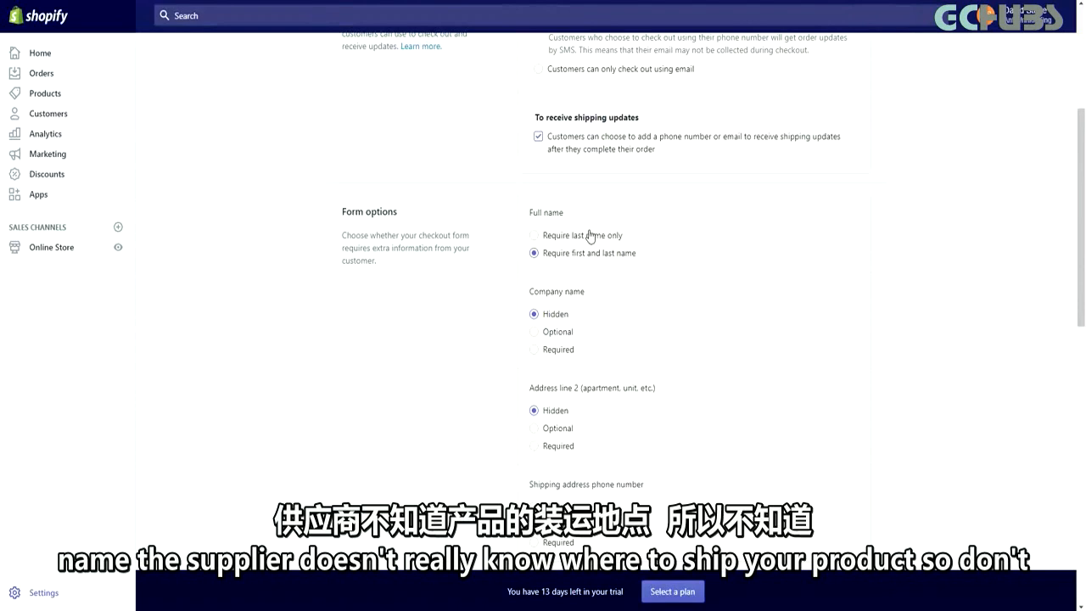
{"action": "scroll", "coordinate": [591, 236], "scroll_direction": "down", "scroll_amount": 1}
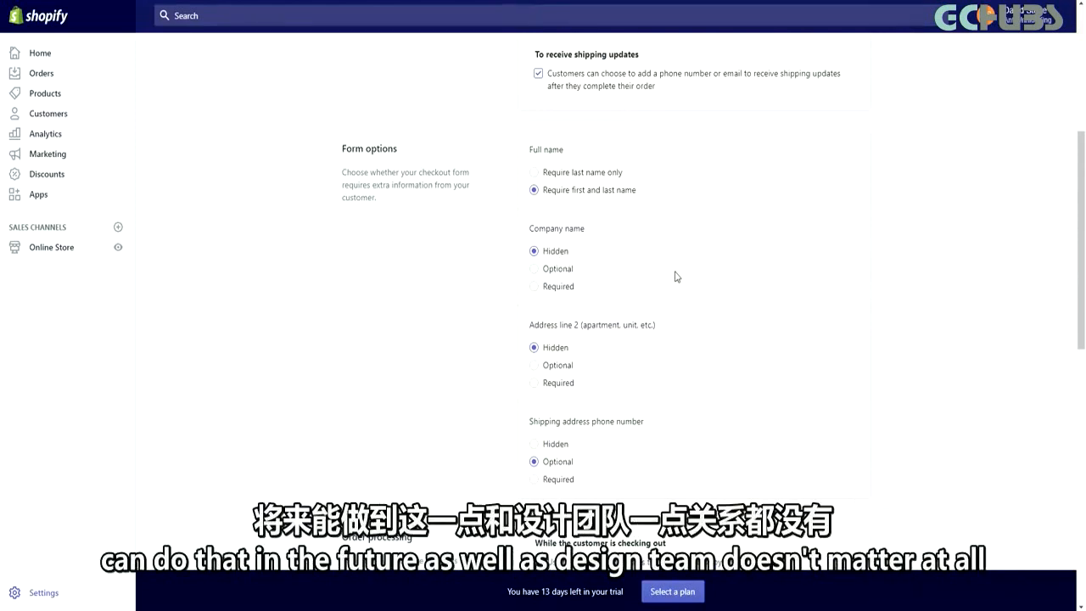
{"action": "scroll", "coordinate": [531, 289], "scroll_direction": "down", "scroll_amount": 1}
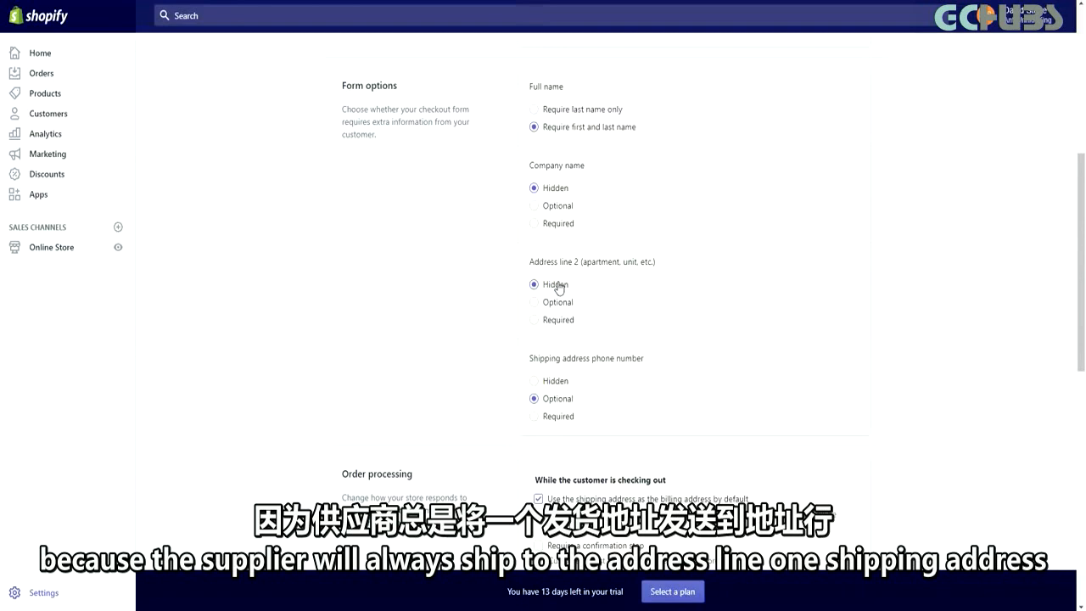
{"action": "scroll", "coordinate": [558, 288], "scroll_direction": "down", "scroll_amount": 1}
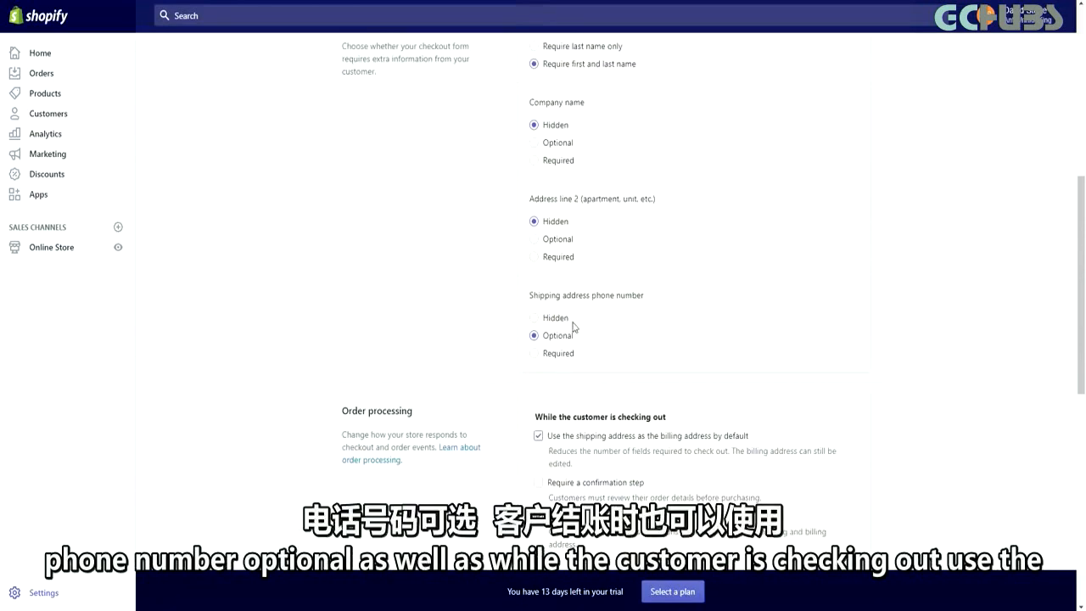
Step: Examine the order processing options for customer checkout, paid orders and fulfilled orders
{"action": "scroll", "coordinate": [589, 332], "scroll_direction": "down", "scroll_amount": 2}
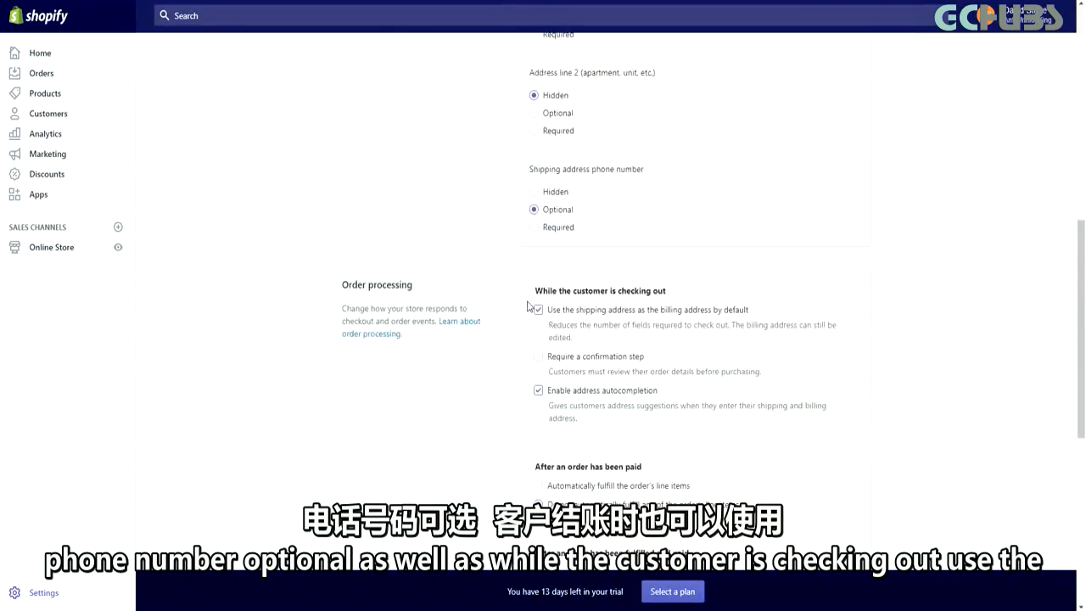
{"action": "scroll", "coordinate": [514, 318], "scroll_direction": "down", "scroll_amount": 1}
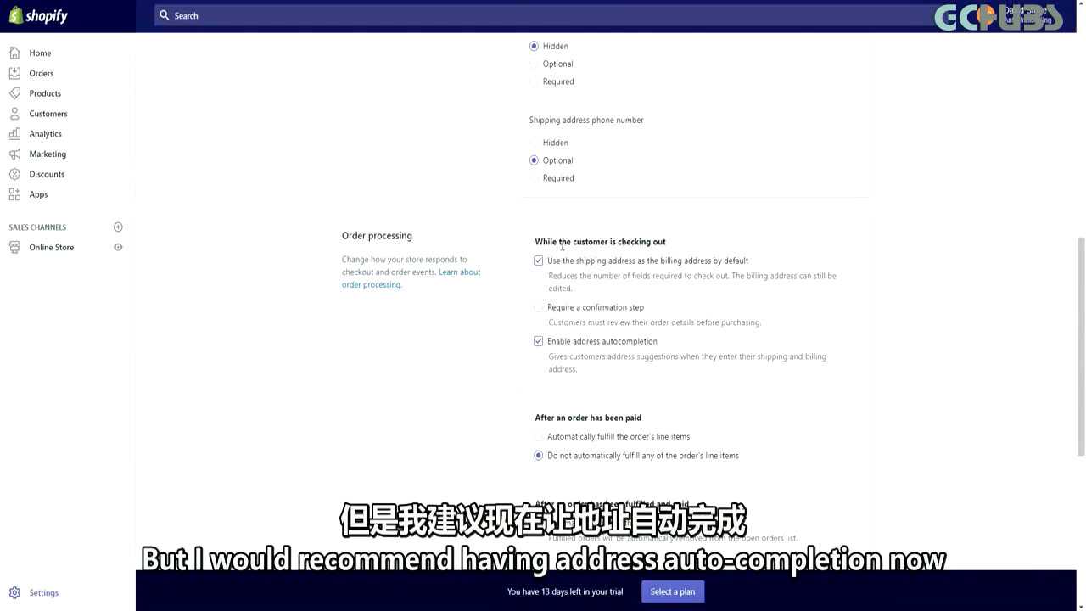
{"action": "scroll", "coordinate": [564, 276], "scroll_direction": "down", "scroll_amount": 1}
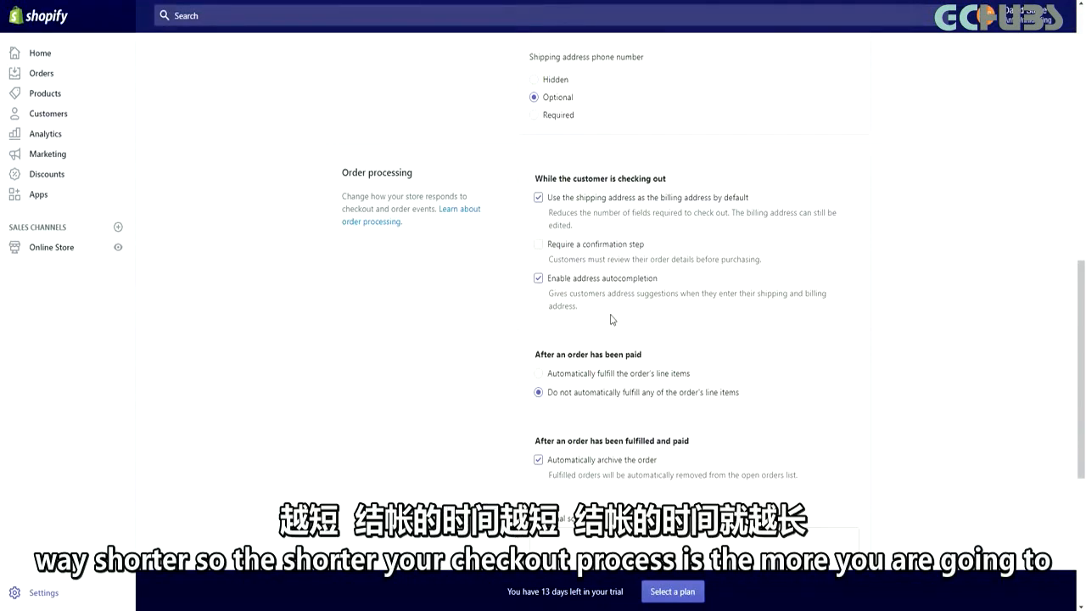
{"action": "scroll", "coordinate": [622, 318], "scroll_direction": "down", "scroll_amount": 1}
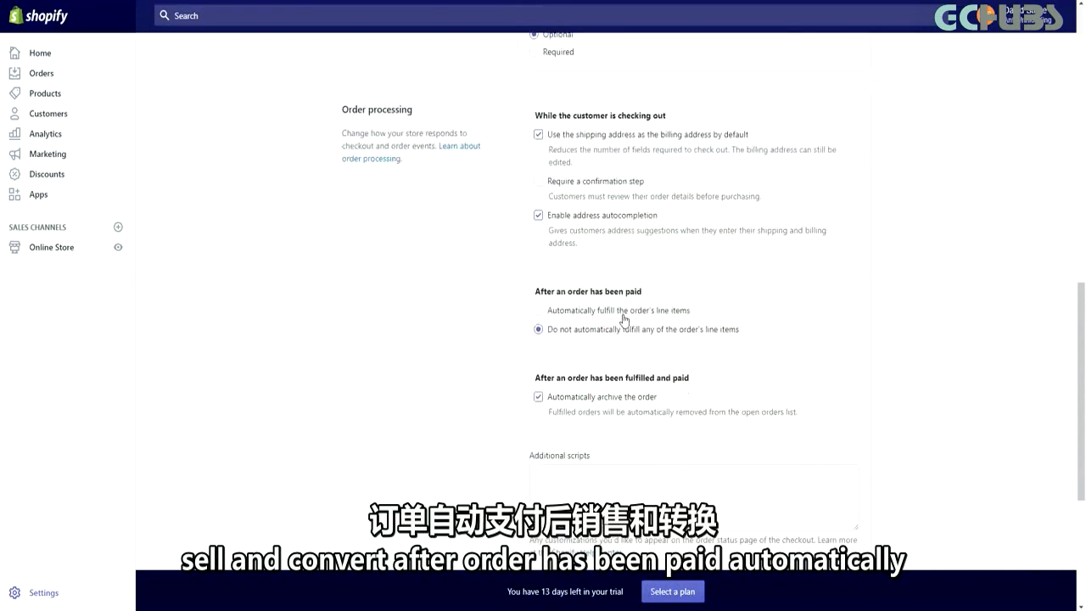
{"action": "scroll", "coordinate": [619, 323], "scroll_direction": "down", "scroll_amount": 1}
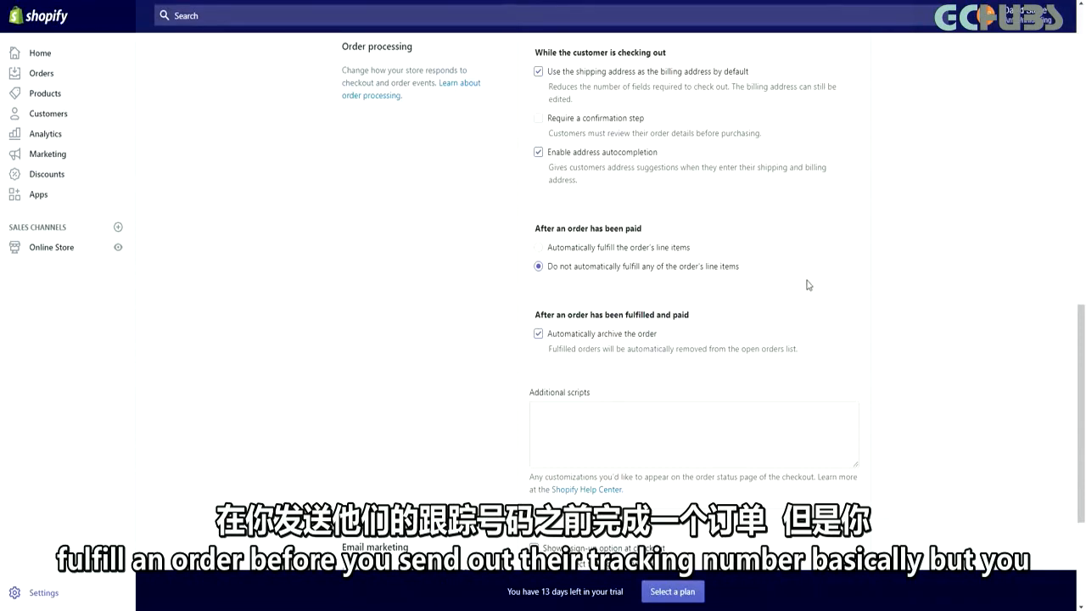
{"action": "scroll", "coordinate": [841, 323], "scroll_direction": "down", "scroll_amount": 1}
{"action": "scroll", "coordinate": [841, 323], "scroll_direction": "down", "scroll_amount": 2}
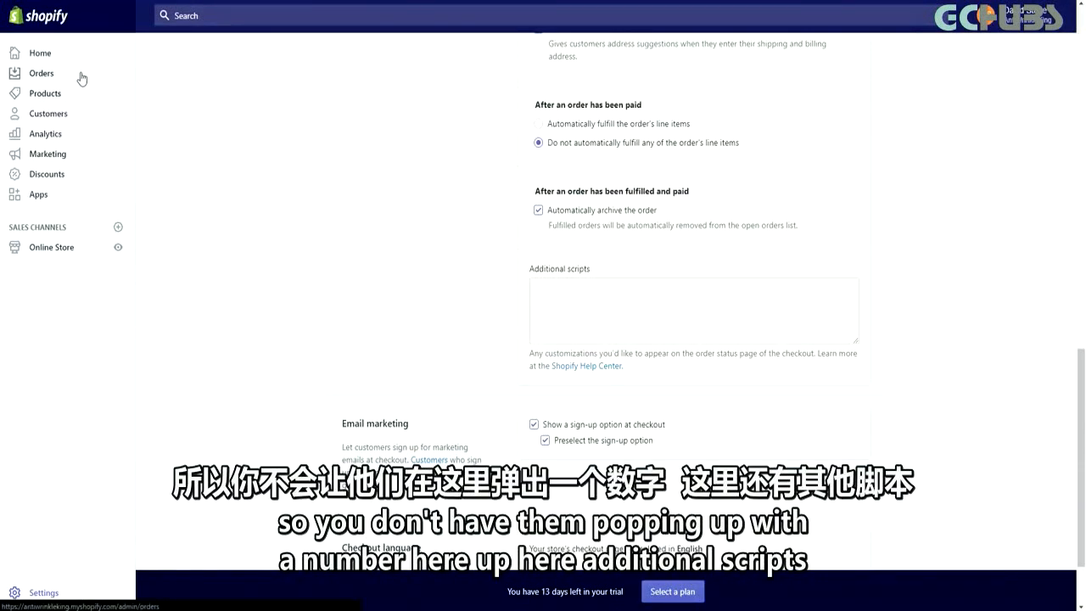
Step: Review the additional scripts and email marketing sections, switching the preselected sign-up option off and back on
{"action": "scroll", "coordinate": [657, 262], "scroll_direction": "down", "scroll_amount": 1}
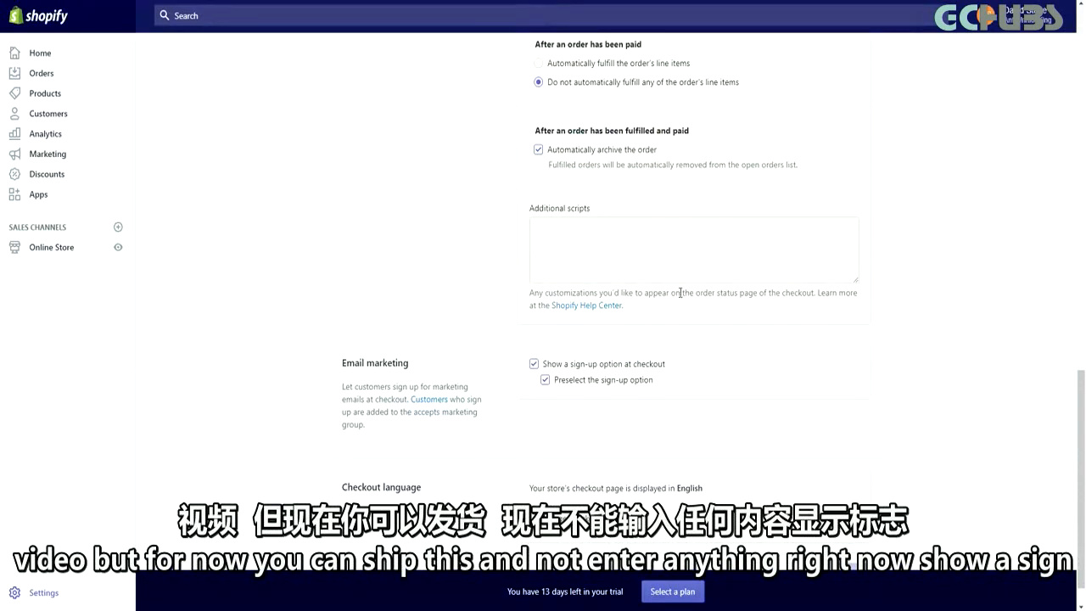
{"action": "scroll", "coordinate": [670, 322], "scroll_direction": "down", "scroll_amount": 1}
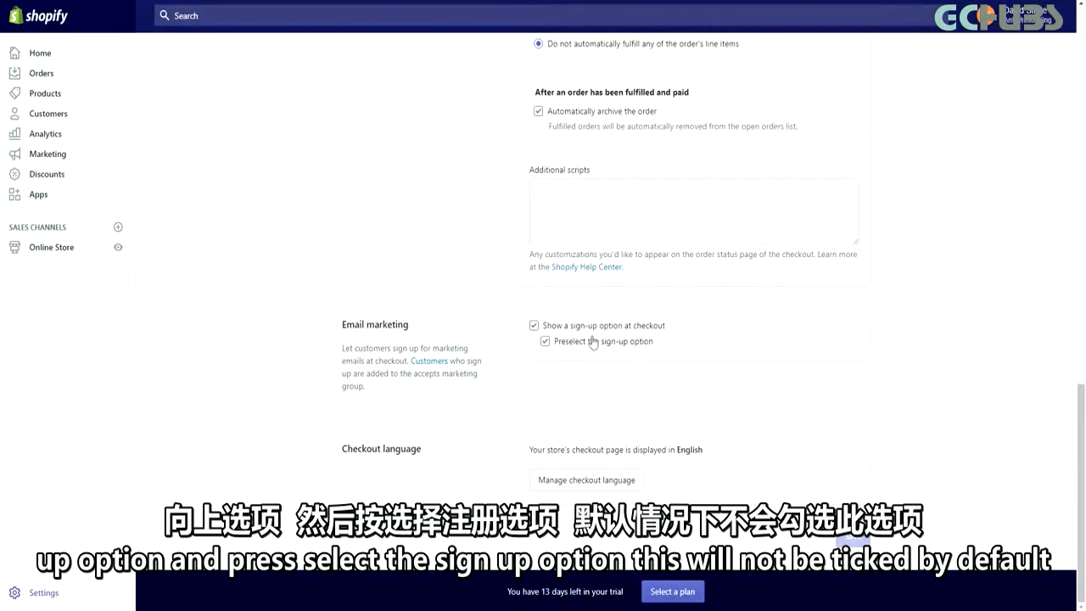
{"action": "left_click", "coordinate": [560, 343]}
{"action": "left_click", "coordinate": [550, 342]}
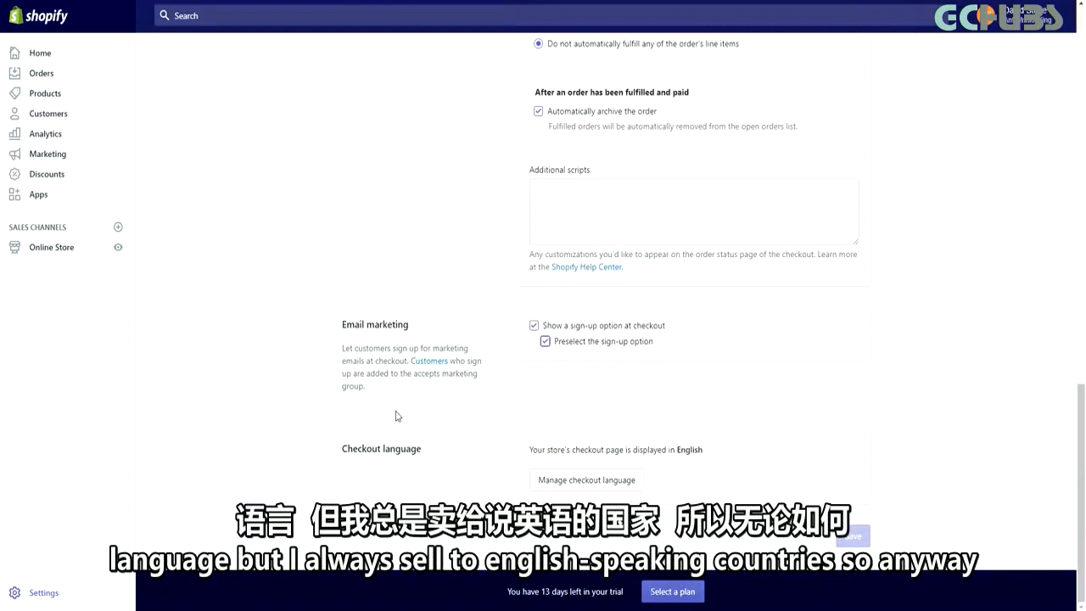
Step: Return to the settings overview and open the shipping settings to view the shipping origin and shipping zones
{"action": "left_click", "coordinate": [42, 594]}
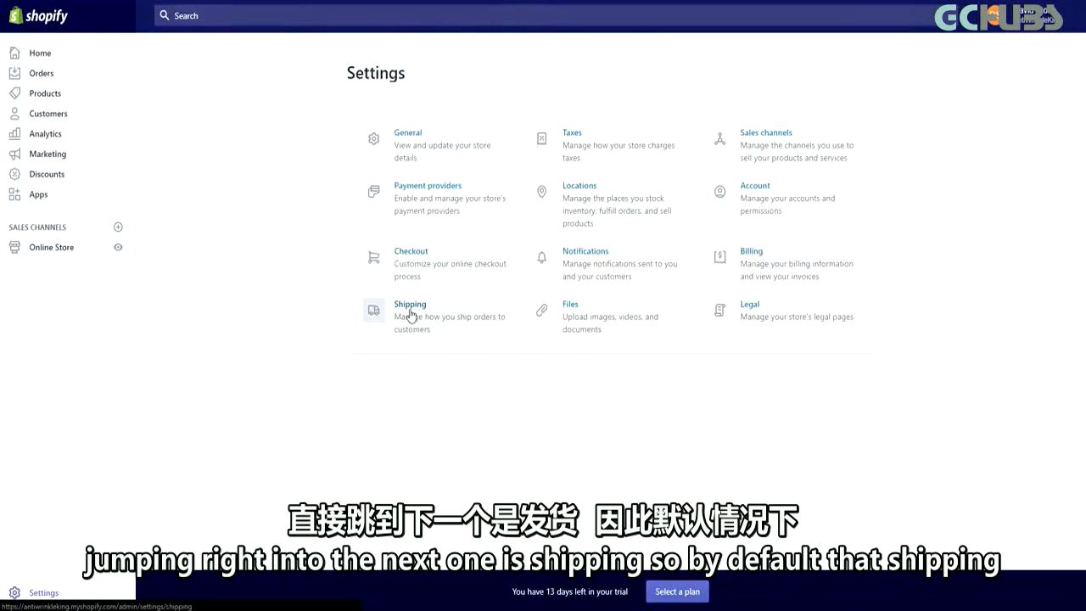
{"action": "left_click", "coordinate": [409, 314]}
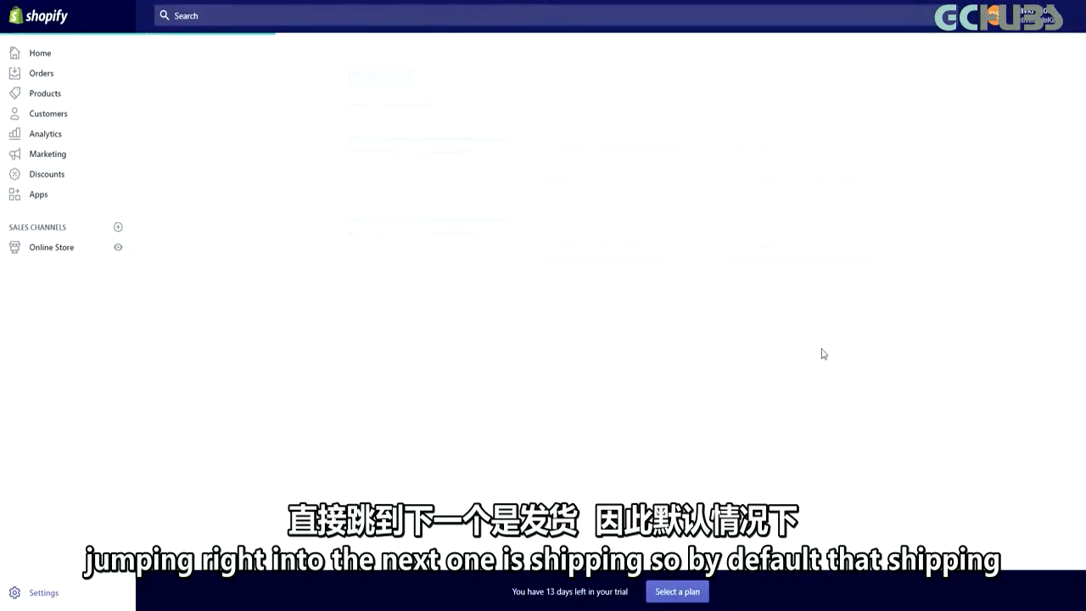
{"action": "scroll", "coordinate": [764, 309], "scroll_direction": "down", "scroll_amount": 1}
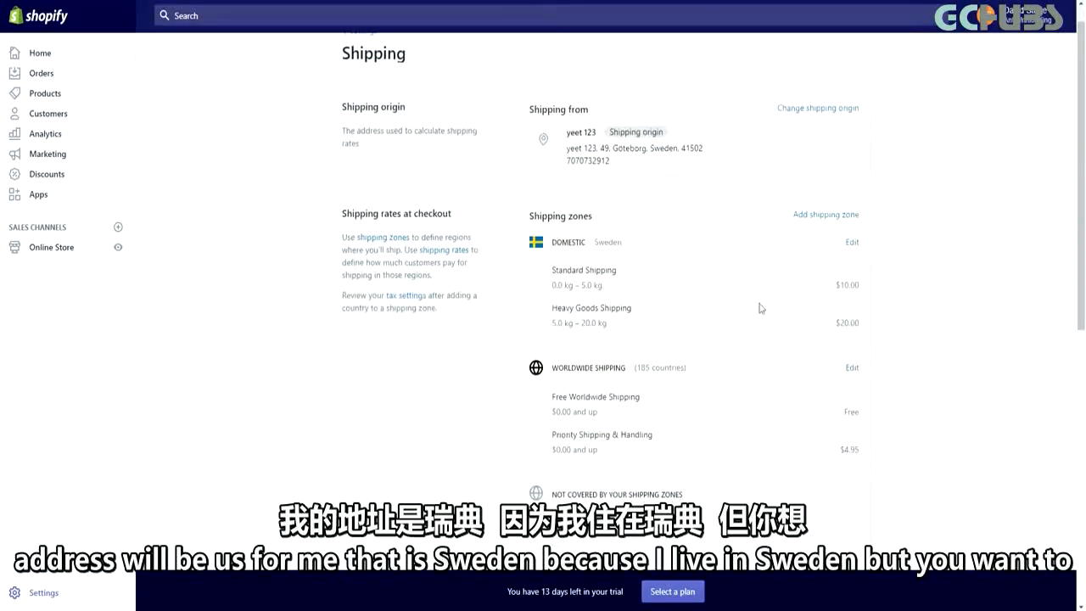
Step: Open the Domestic (Sweden) shipping zone for editing and go back to the shipping settings
{"action": "left_click_drag", "start_coordinate": [628, 243], "coordinate": [513, 245]}
{"action": "left_click", "coordinate": [519, 244]}
{"action": "left_click", "coordinate": [852, 245]}
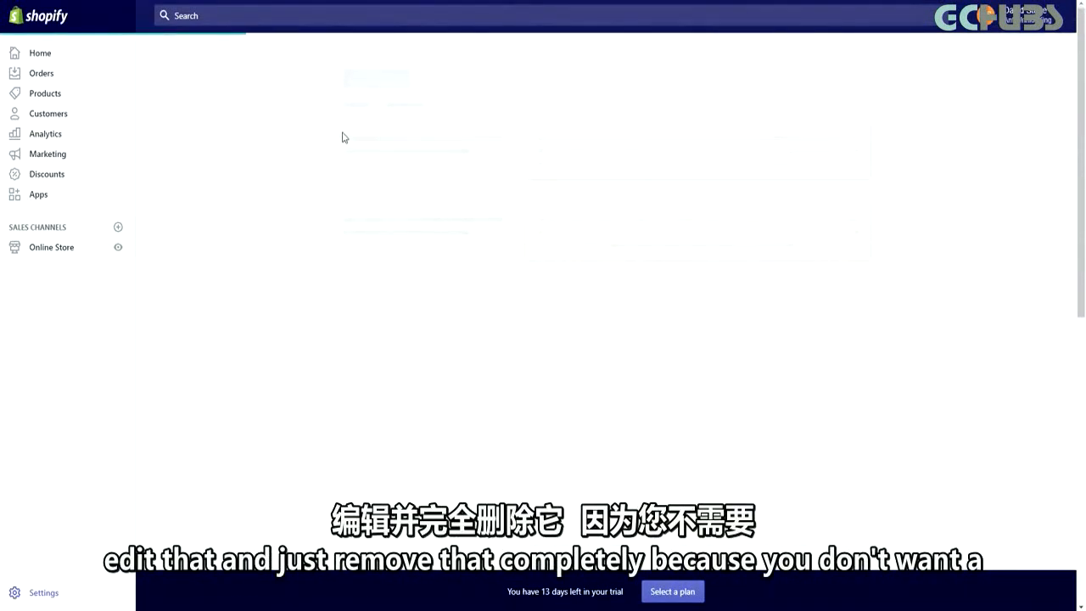
{"action": "left_click", "coordinate": [363, 57]}
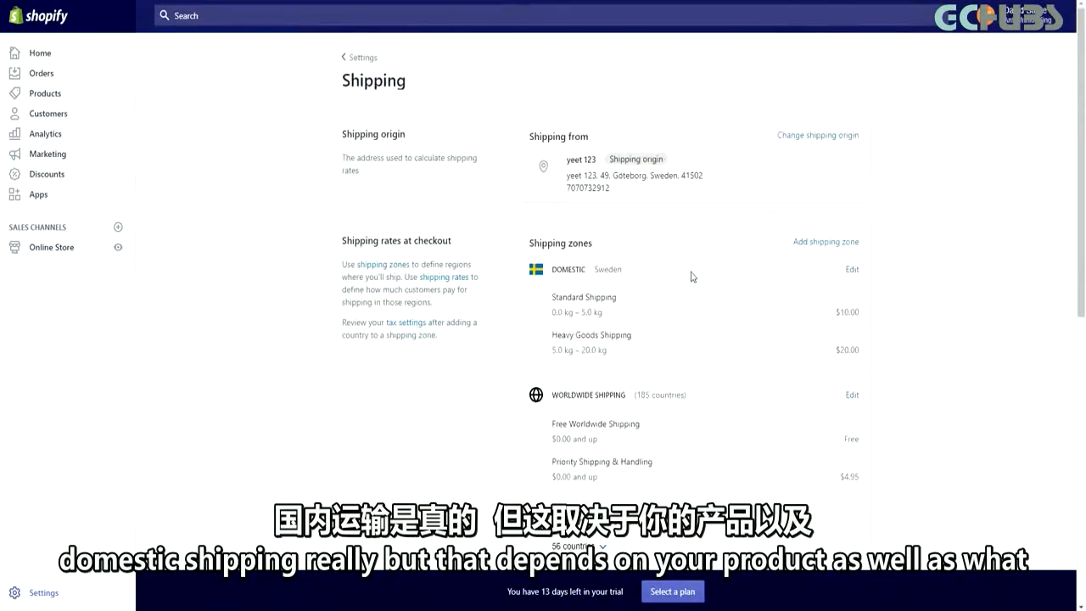
Step: Add the countries of Asia to the Worldwide Shipping zone and remove Aland Islands from its countries
{"action": "scroll", "coordinate": [755, 357], "scroll_direction": "down", "scroll_amount": 1}
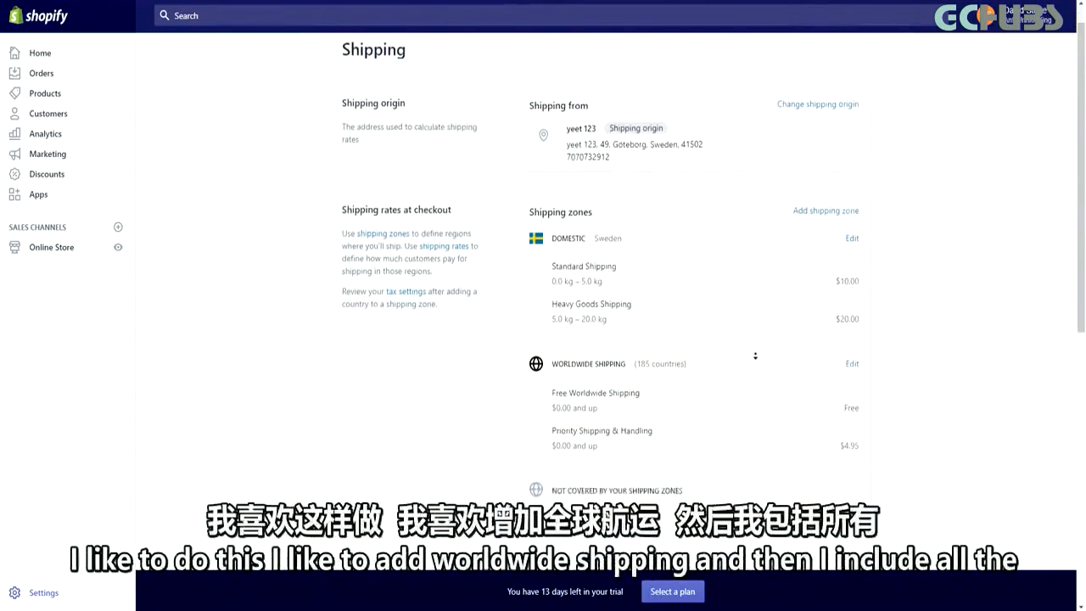
{"action": "scroll", "coordinate": [756, 356], "scroll_direction": "down", "scroll_amount": 1}
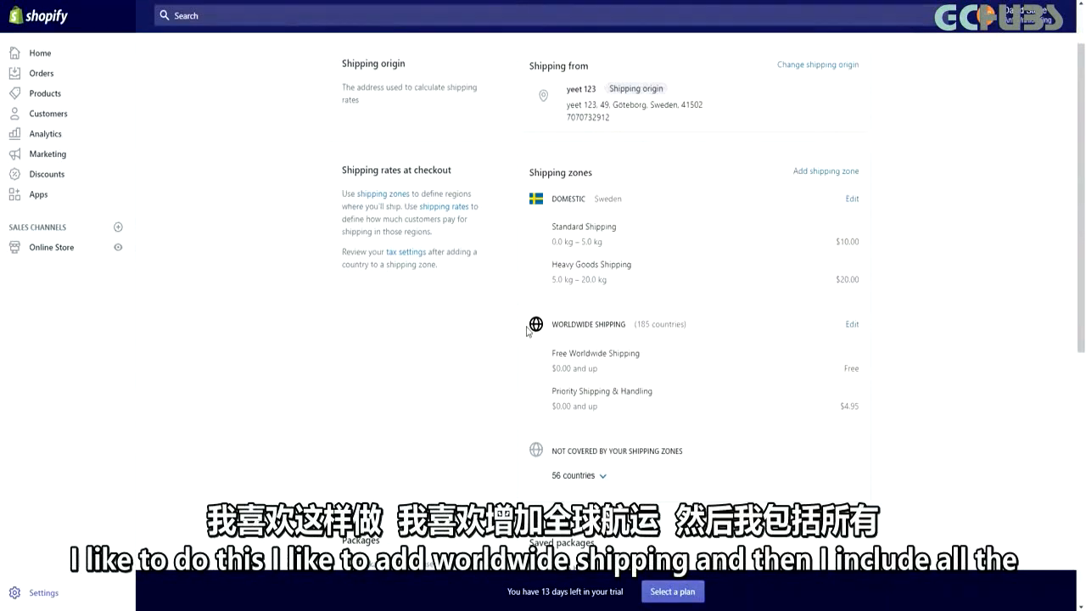
{"action": "left_click", "coordinate": [852, 326]}
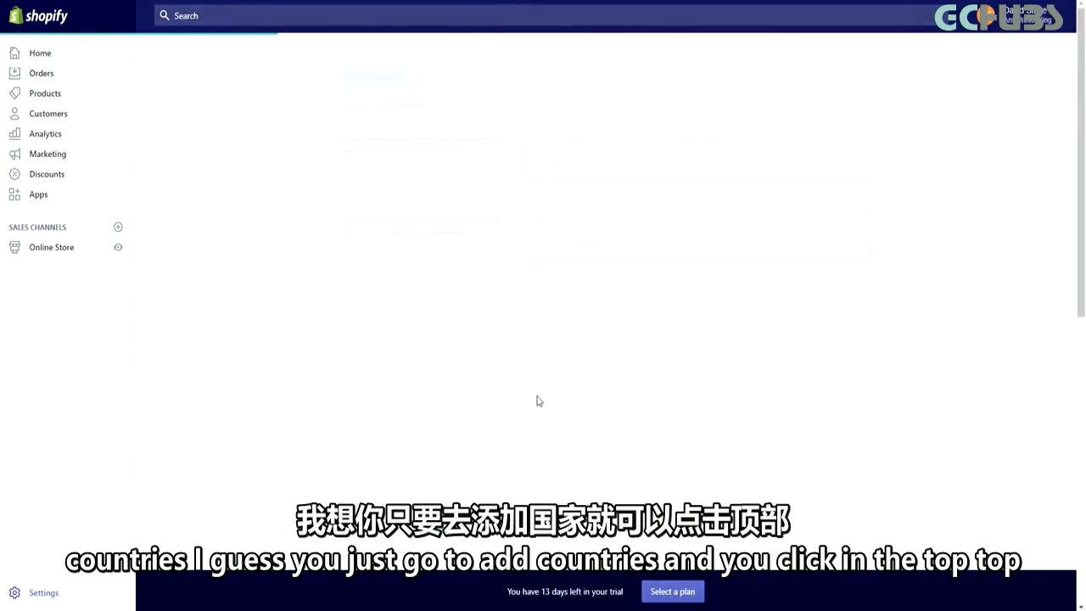
{"action": "left_click", "coordinate": [650, 237]}
{"action": "left_click", "coordinate": [386, 200]}
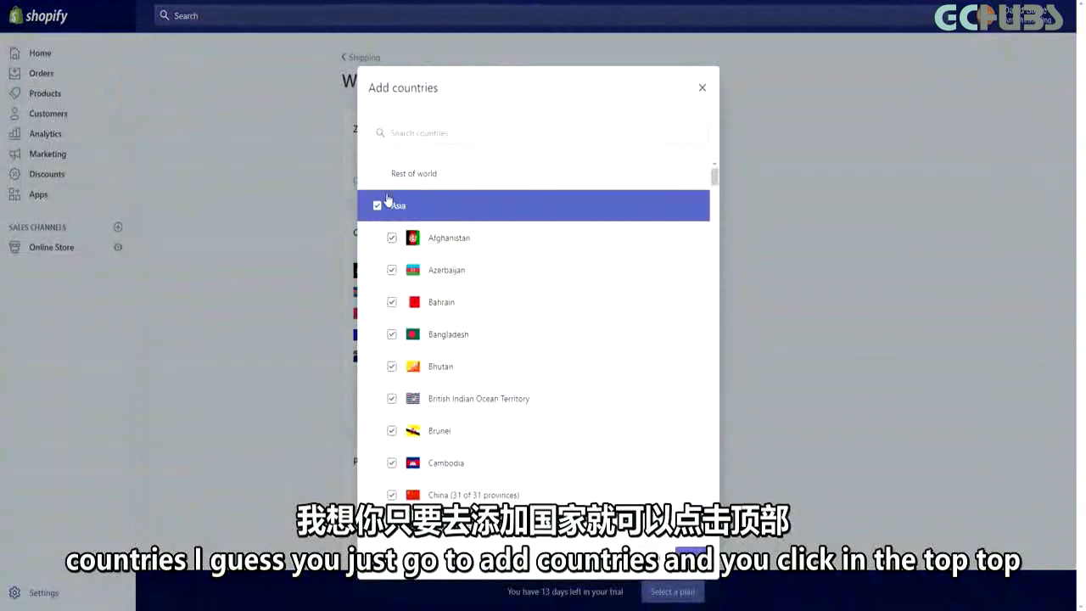
{"action": "scroll", "coordinate": [383, 202], "scroll_direction": "down", "scroll_amount": 20}
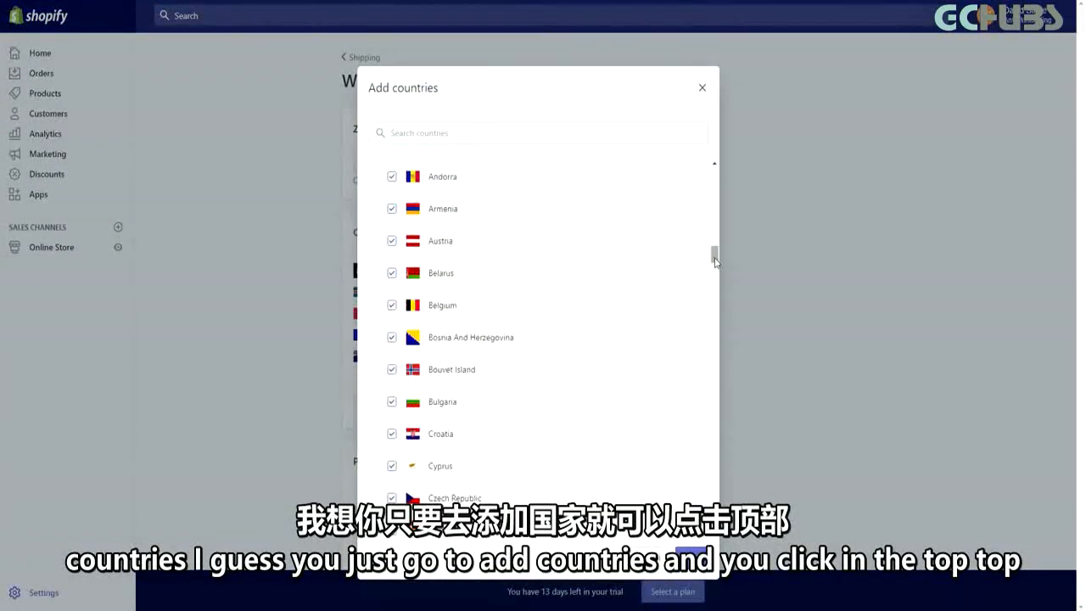
{"action": "mouse_move", "coordinate": [715, 257]}
{"action": "left_mouse_down"}
{"action": "mouse_move", "coordinate": [713, 347]}
{"action": "mouse_move", "coordinate": [714, 240]}
{"action": "left_mouse_up"}
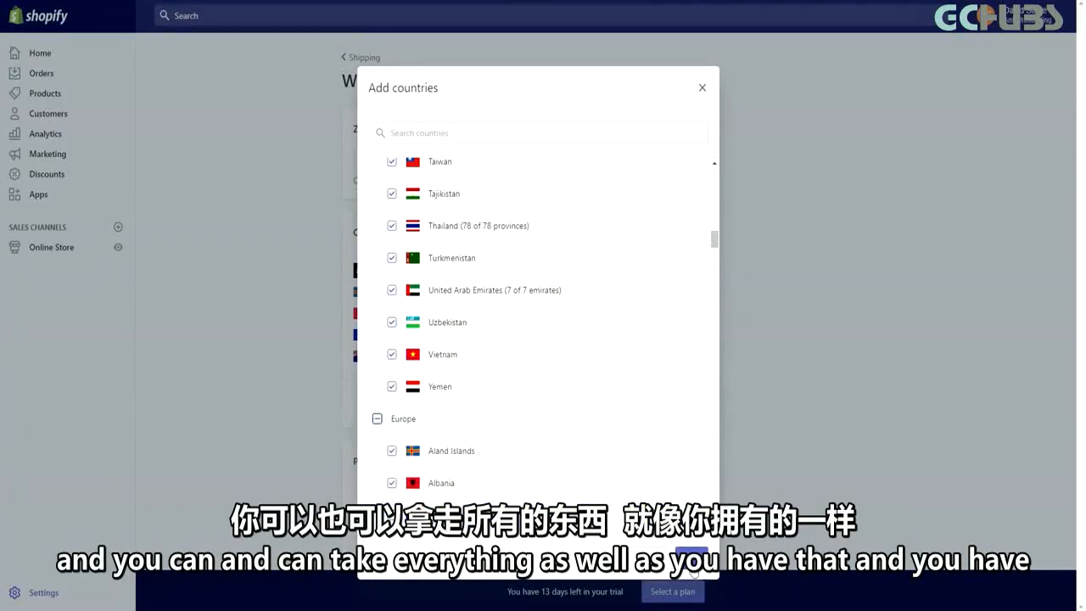
{"action": "left_click", "coordinate": [693, 566]}
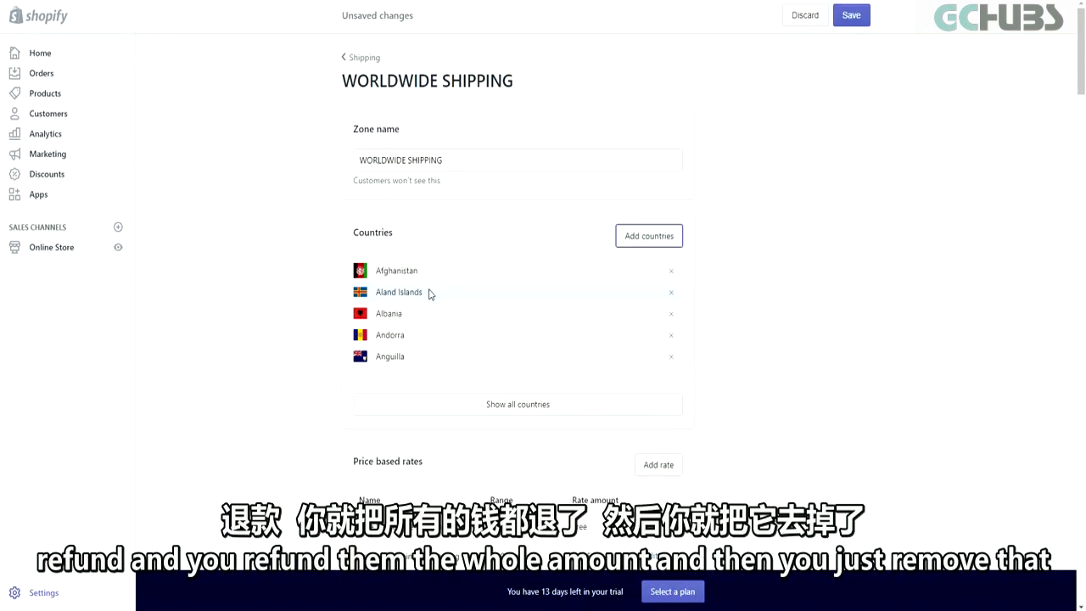
{"action": "left_click", "coordinate": [671, 292]}
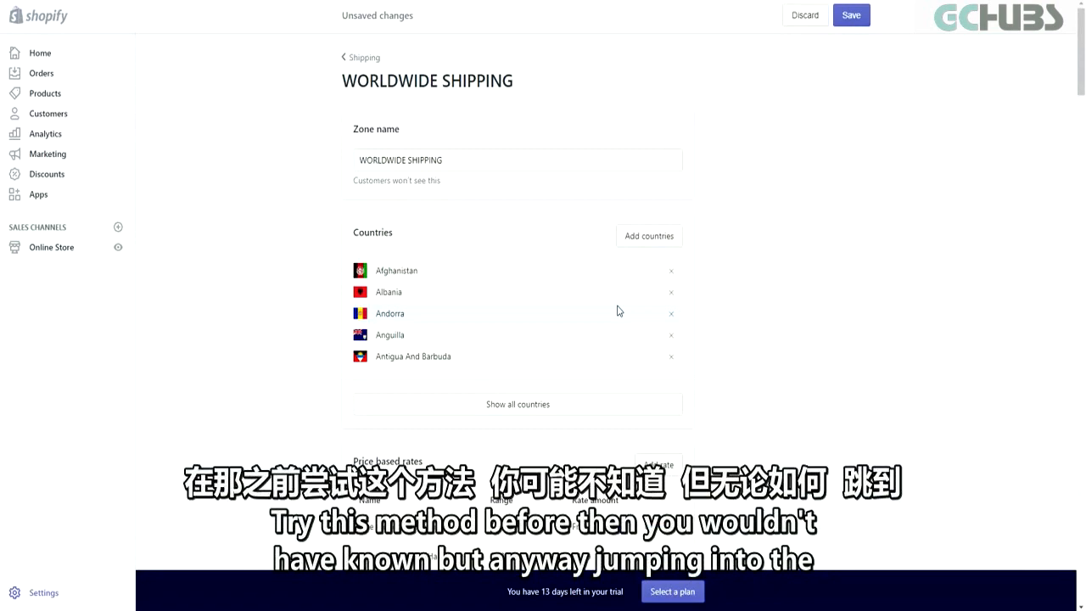
{"action": "scroll", "coordinate": [671, 315], "scroll_direction": "down", "scroll_amount": 3}
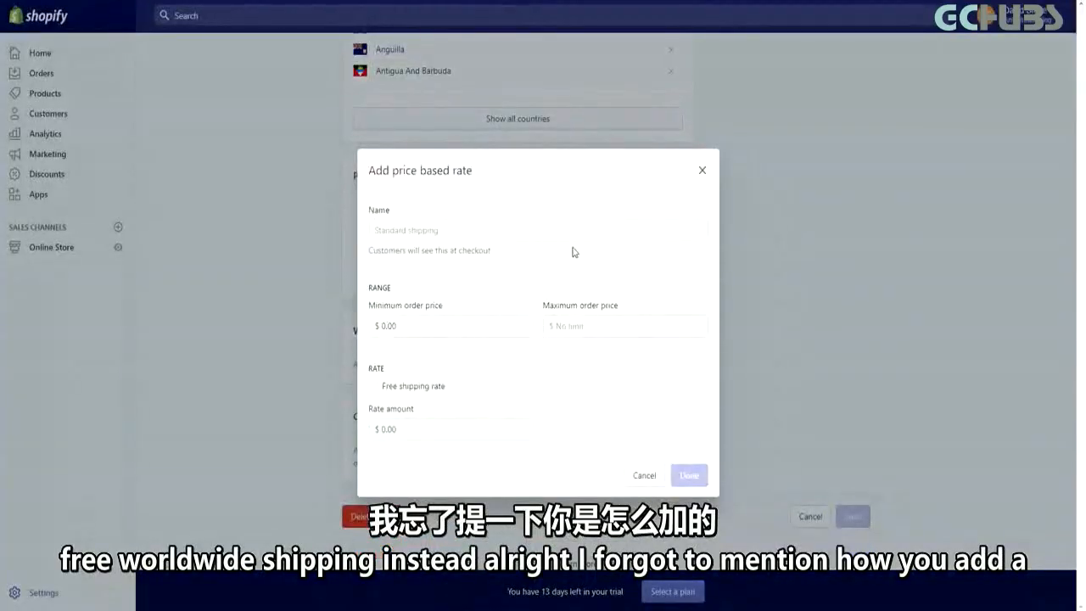
{"action": "left_click", "coordinate": [575, 229]}
{"action": "type", "text": "dwq"}
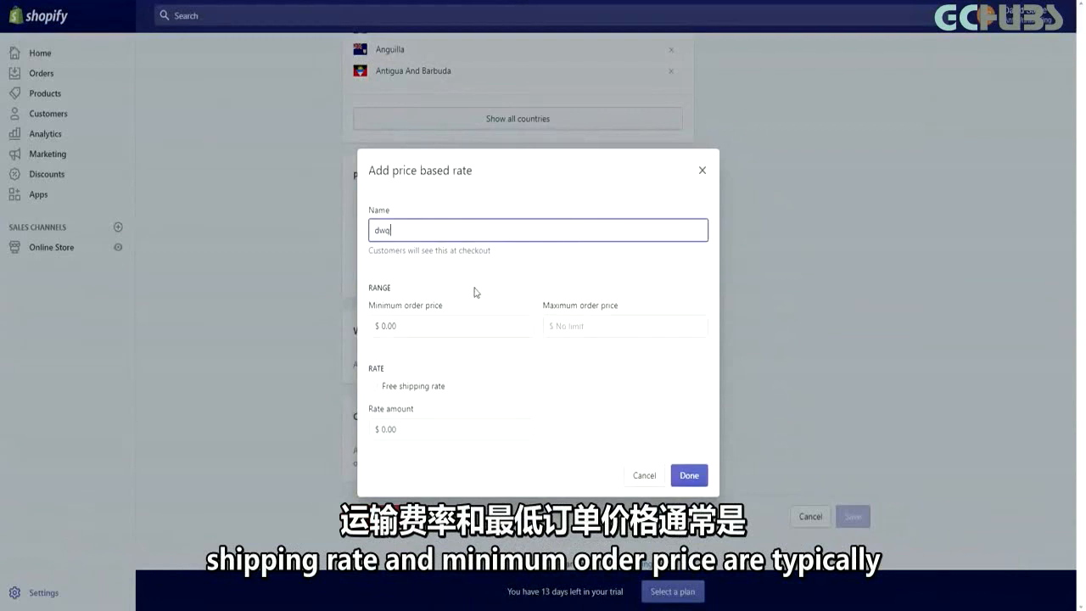
{"action": "left_click", "coordinate": [428, 329]}
{"action": "double_click", "coordinate": [417, 328]}
{"action": "left_click", "coordinate": [479, 331]}
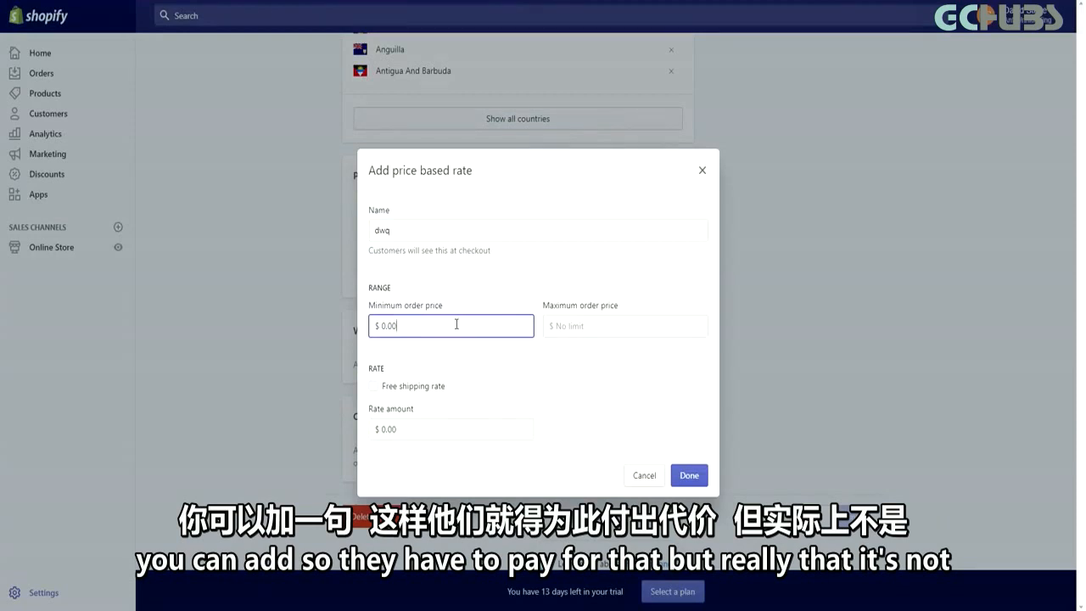
{"action": "left_click", "coordinate": [639, 477]}
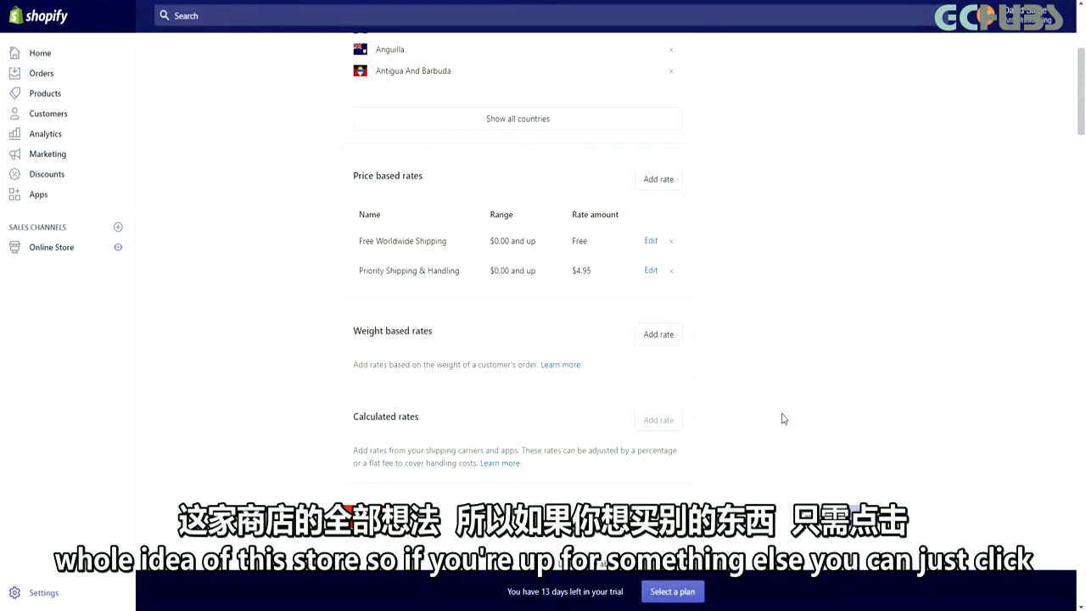
Step: Open the sales channels settings, view the channels available to add, and close the list without adding one
{"action": "scroll", "coordinate": [806, 356], "scroll_direction": "down", "scroll_amount": 1}
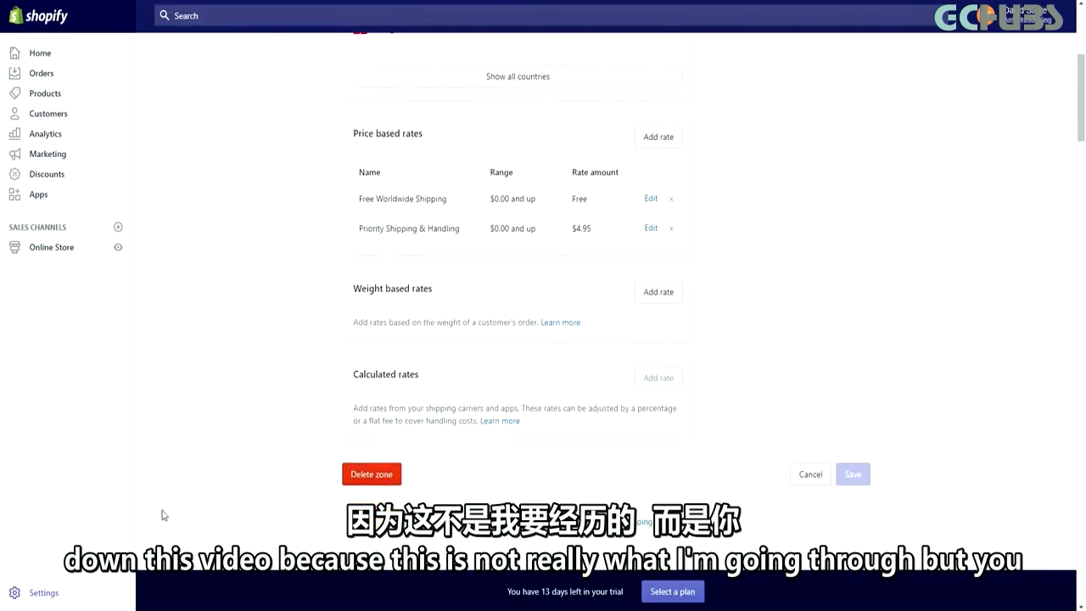
{"action": "left_click", "coordinate": [66, 596]}
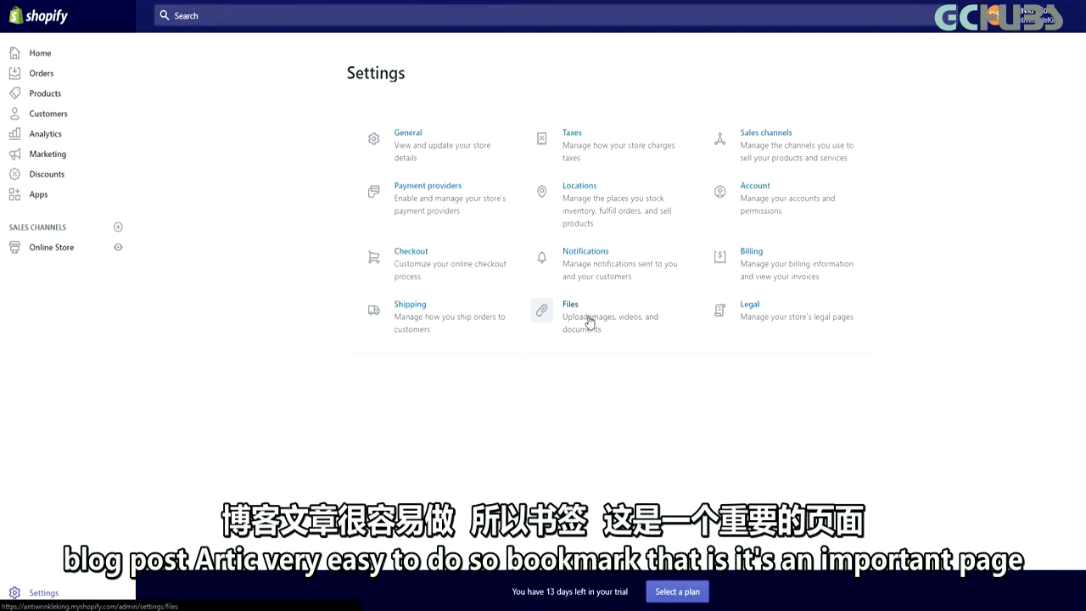
{"action": "left_click", "coordinate": [781, 157]}
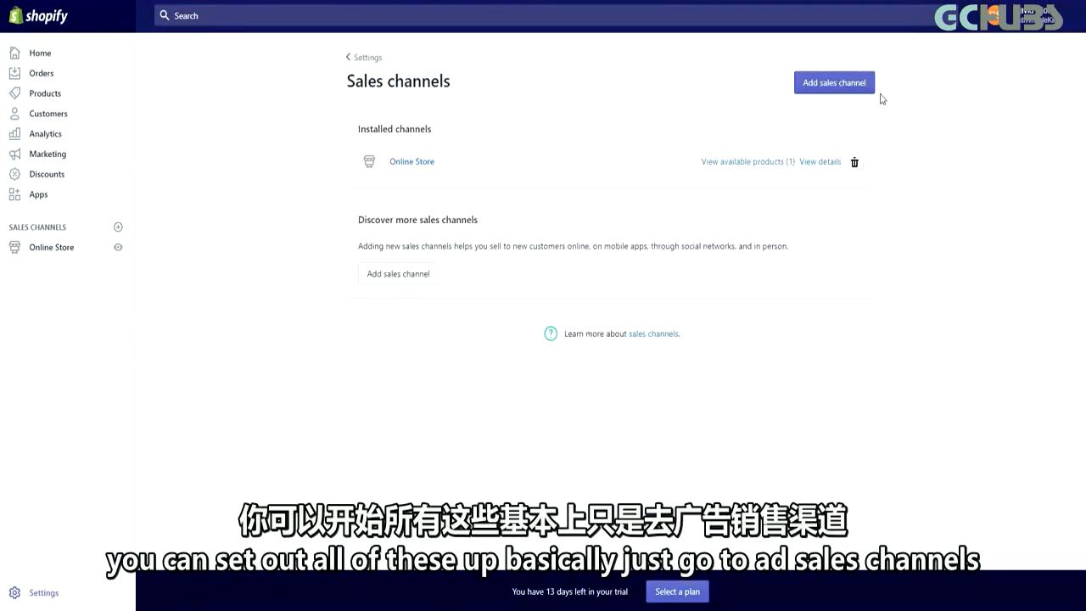
{"action": "left_click", "coordinate": [844, 88]}
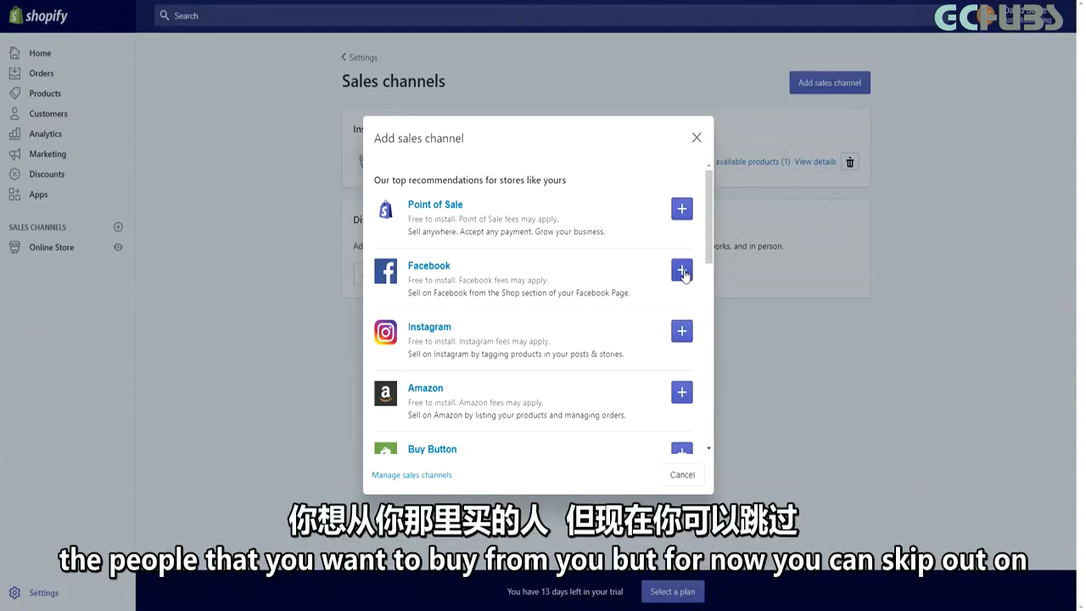
{"action": "left_click", "coordinate": [684, 479]}
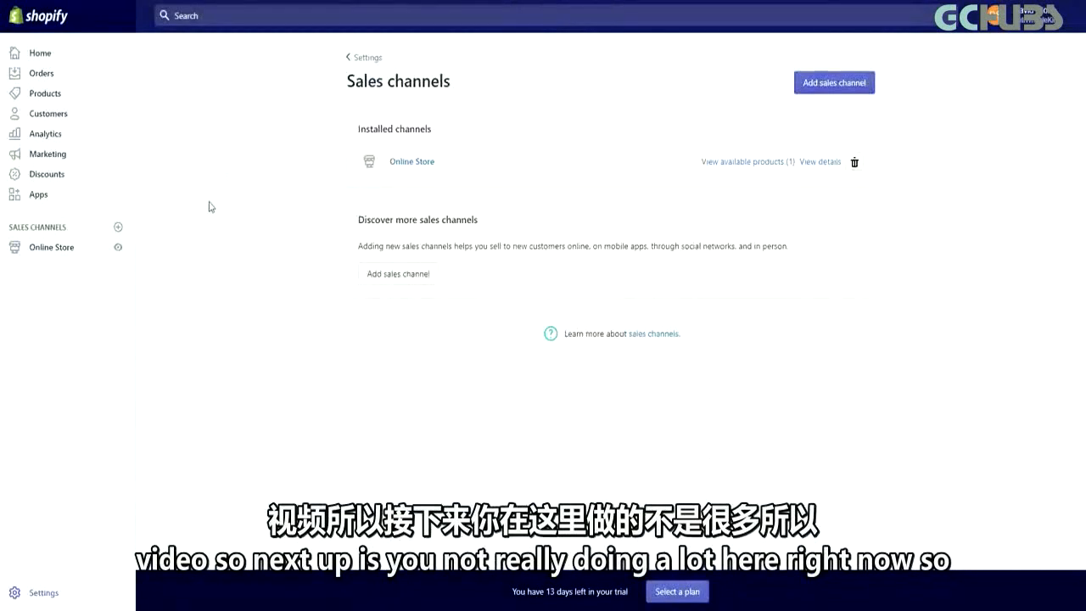
Step: Open the billing settings and review the credit card, account summary, bills and credits sections
{"action": "left_click", "coordinate": [70, 602]}
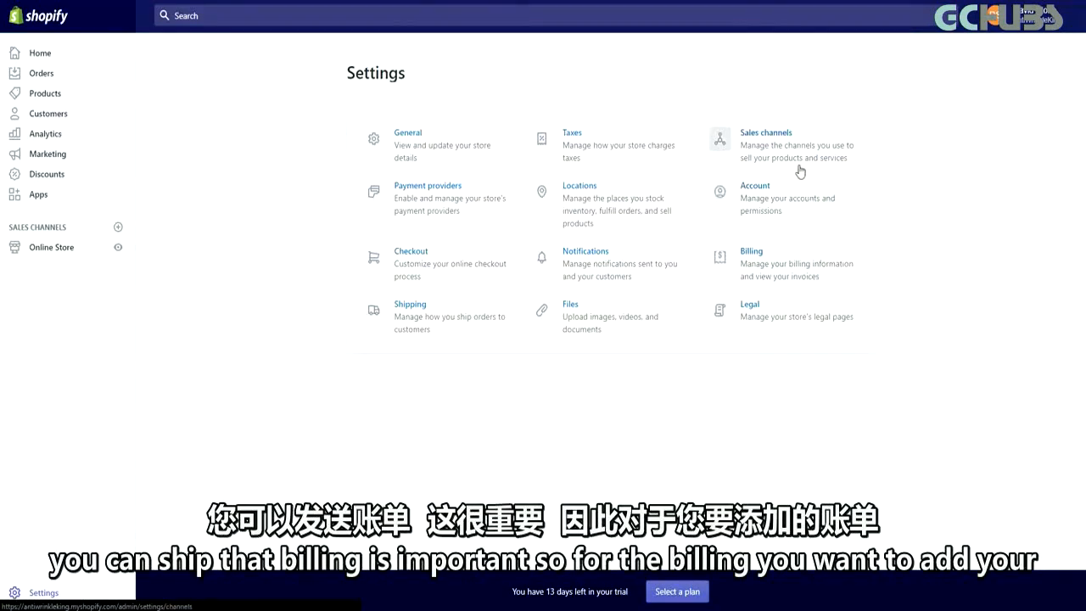
{"action": "left_click", "coordinate": [775, 251]}
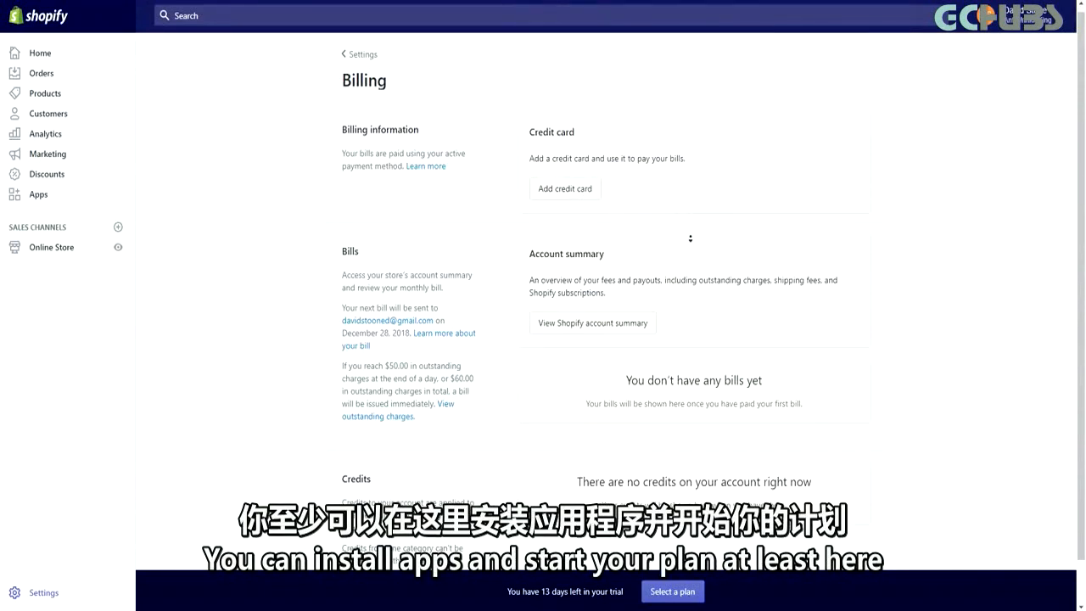
{"action": "scroll", "coordinate": [746, 271], "scroll_direction": "down", "scroll_amount": 1}
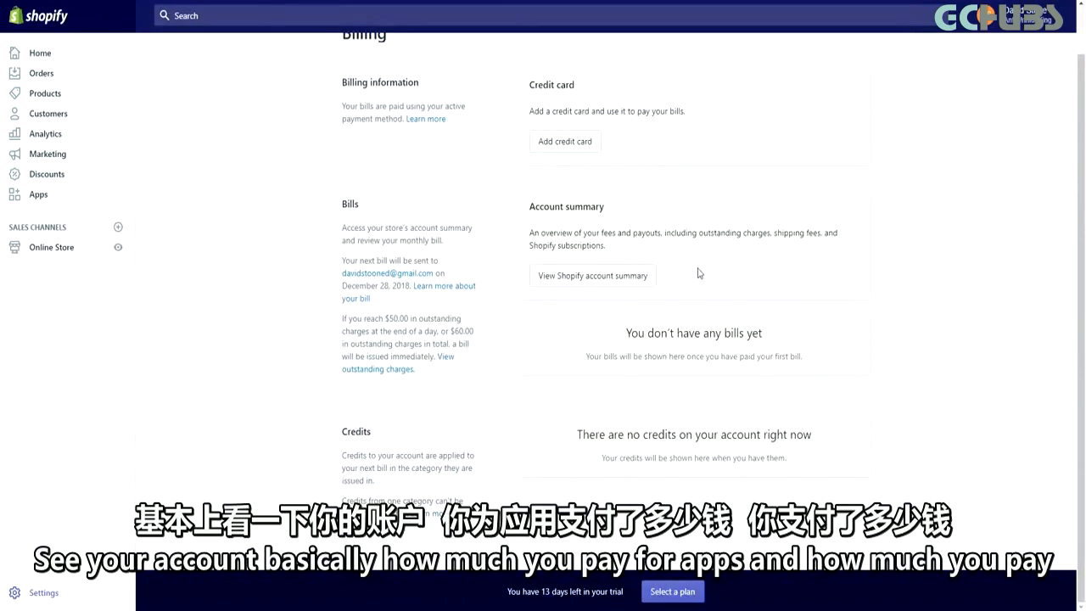
{"action": "left_click_drag", "start_coordinate": [699, 274], "coordinate": [534, 211]}
{"action": "left_click", "coordinate": [534, 210]}
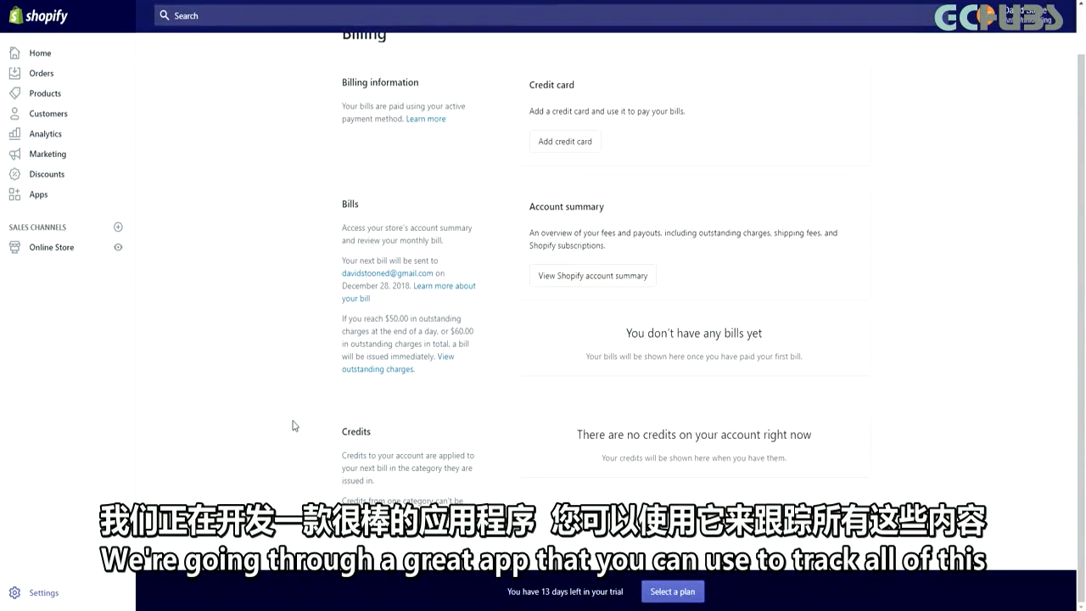
Step: Open the legal settings and copy the entire refund policy text, looking over the privacy policy and terms of service
{"action": "left_click", "coordinate": [55, 598]}
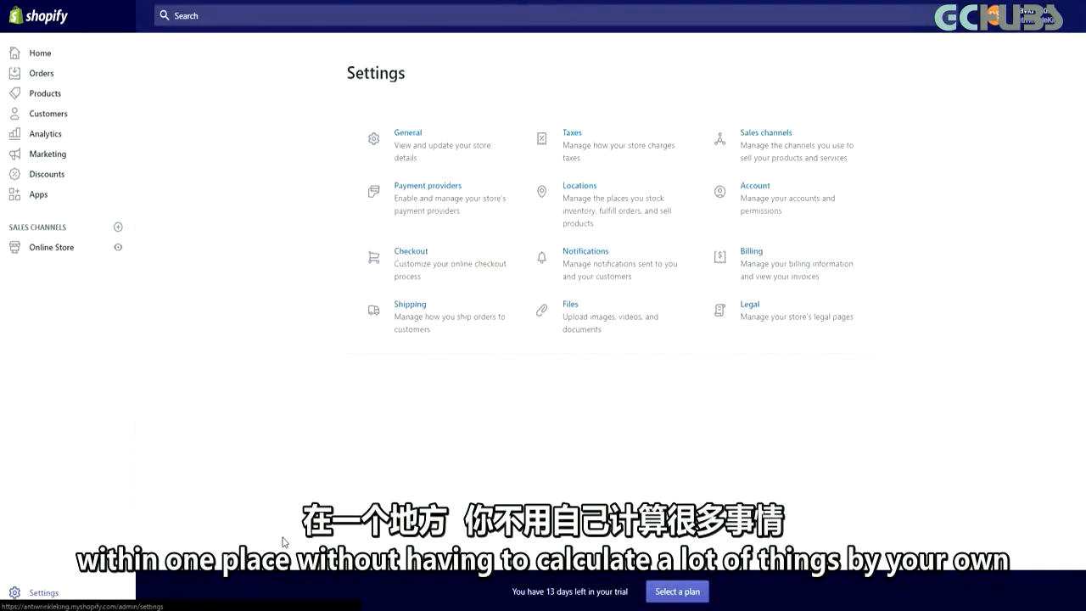
{"action": "left_click", "coordinate": [787, 330]}
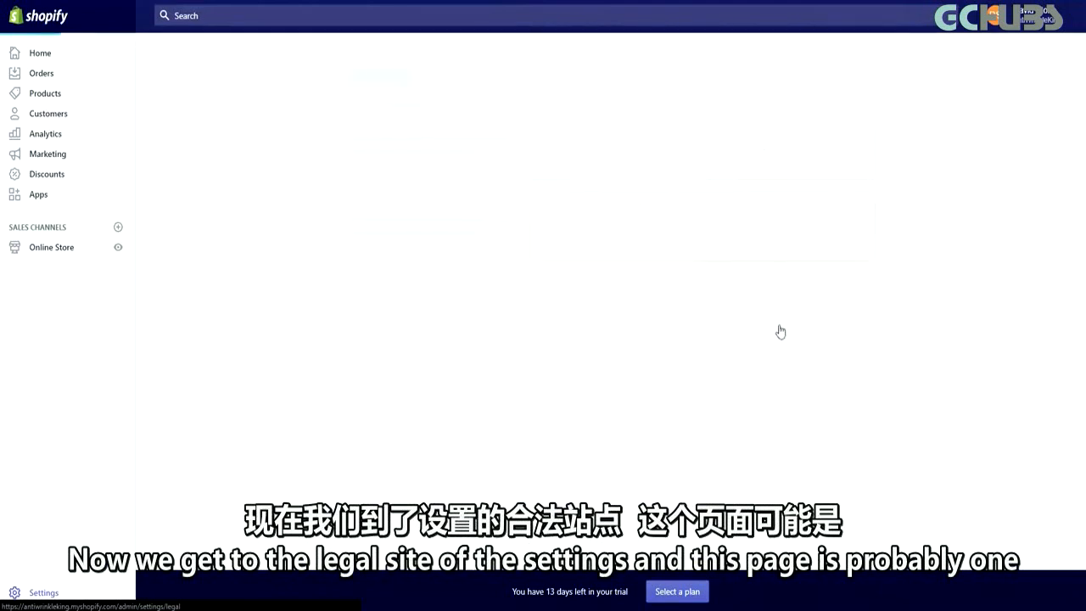
{"action": "scroll", "coordinate": [933, 327], "scroll_direction": "down", "scroll_amount": 1}
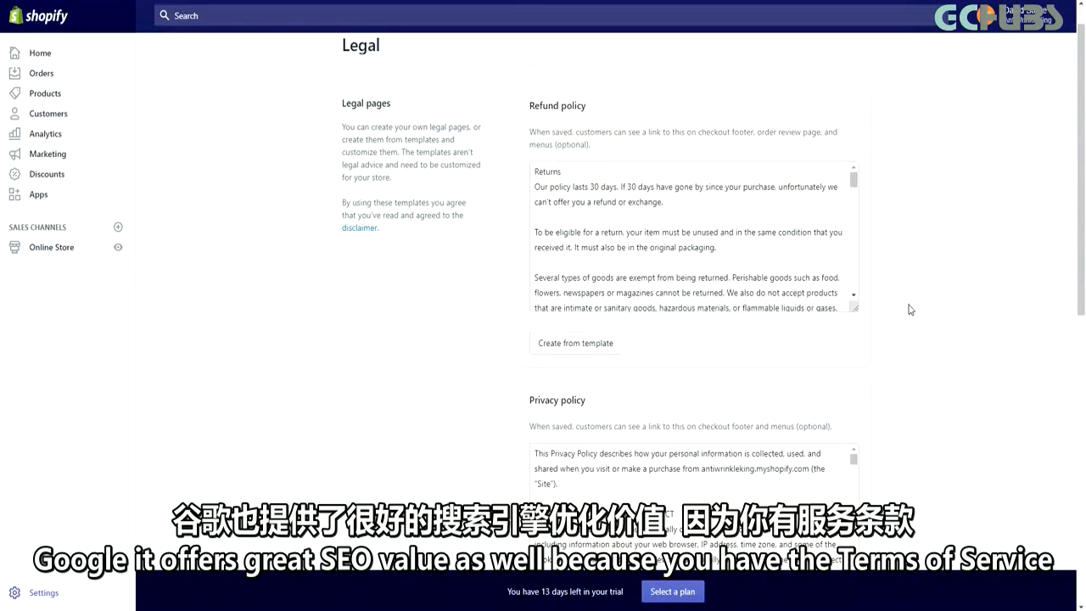
{"action": "left_click", "coordinate": [854, 182]}
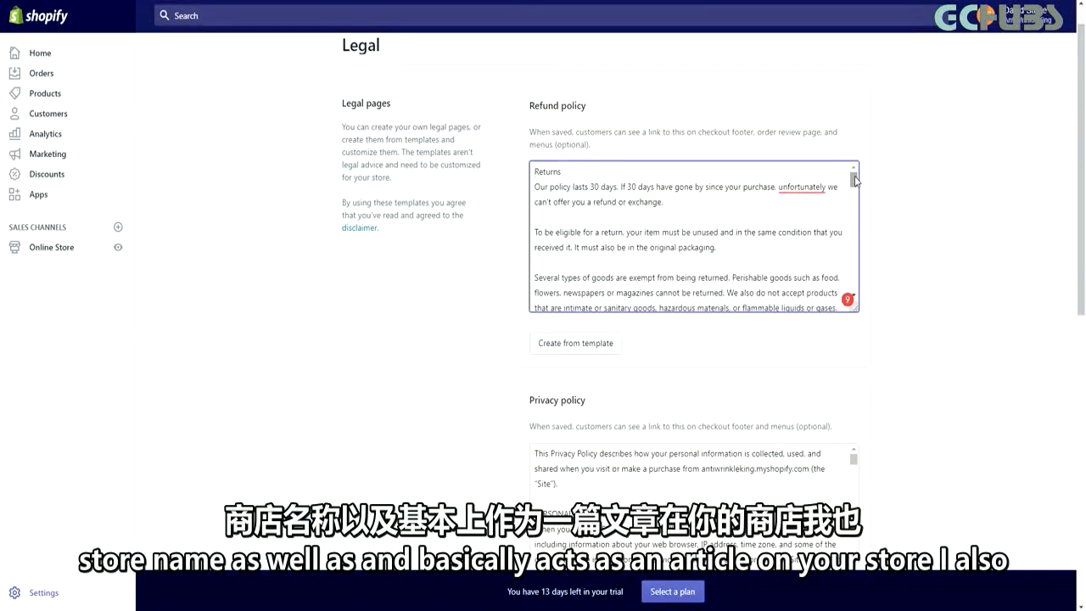
{"action": "key", "text": "ctrl+a"}
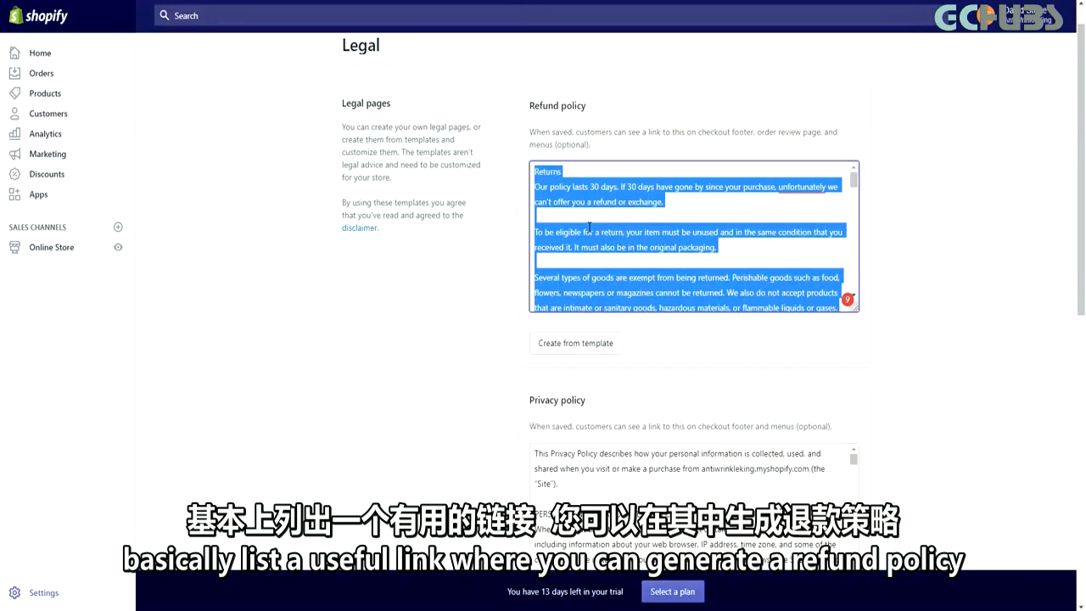
{"action": "scroll", "coordinate": [535, 437], "scroll_direction": "down", "scroll_amount": 3}
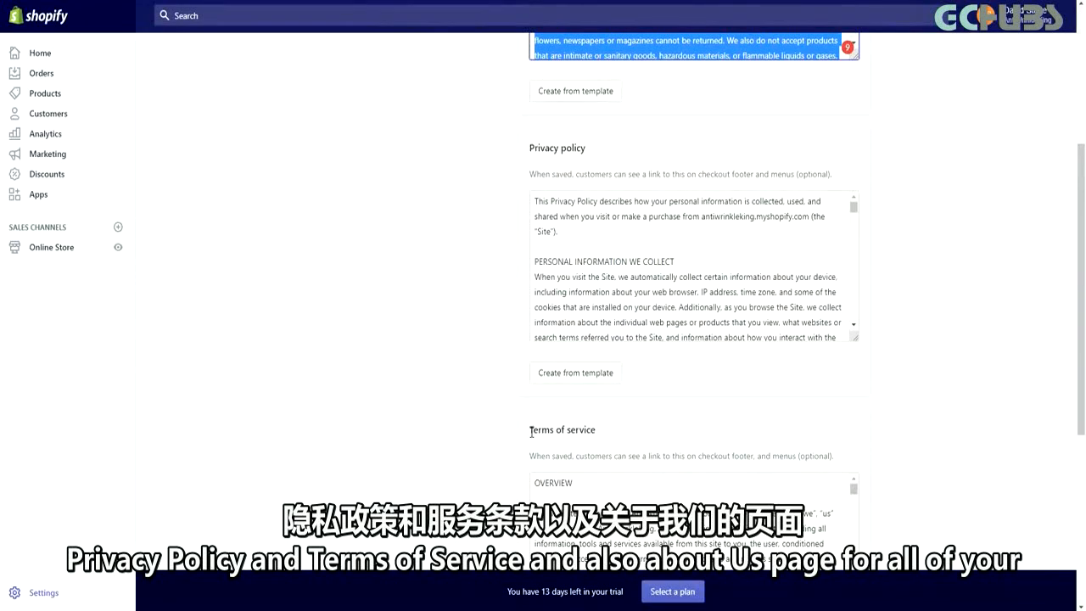
{"action": "scroll", "coordinate": [526, 437], "scroll_direction": "up", "scroll_amount": 3}
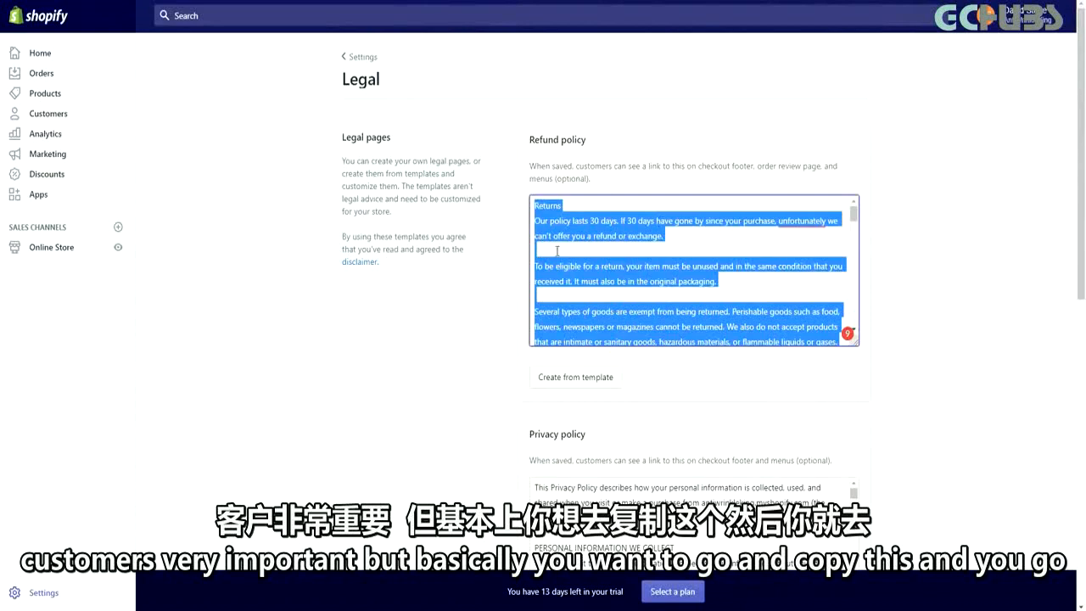
Step: Add a new page to the online store with the title "Refund Policy"
{"action": "left_click", "coordinate": [56, 251]}
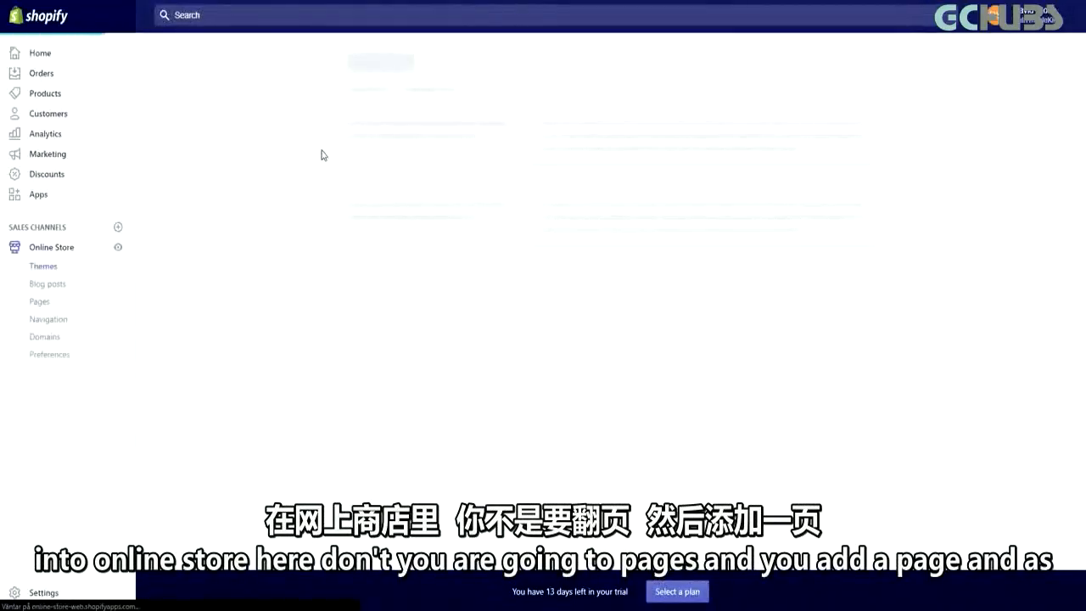
{"action": "left_click", "coordinate": [41, 304]}
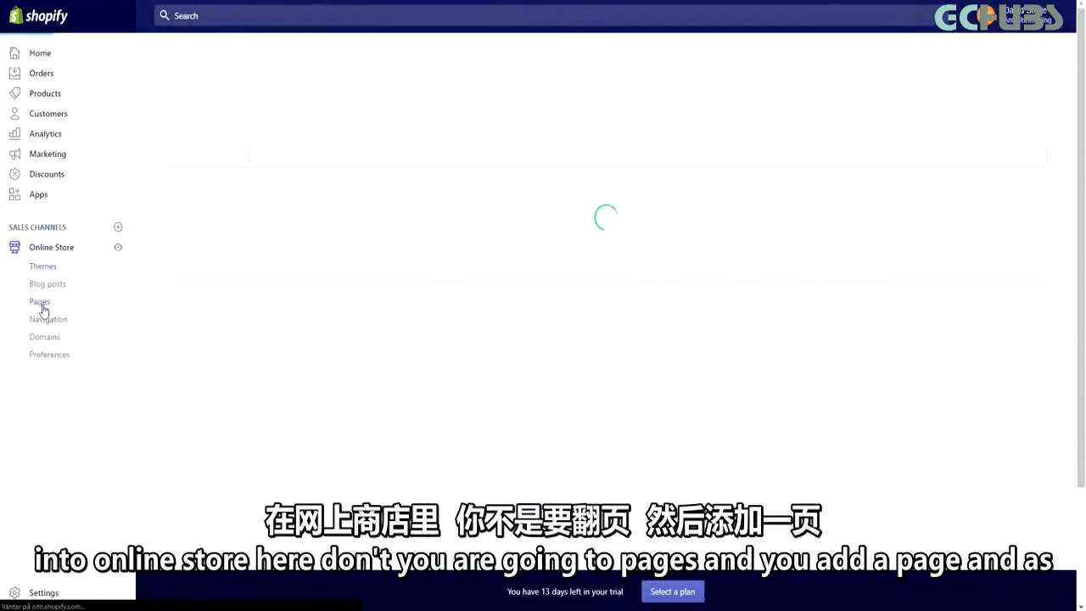
{"action": "left_click", "coordinate": [1030, 82]}
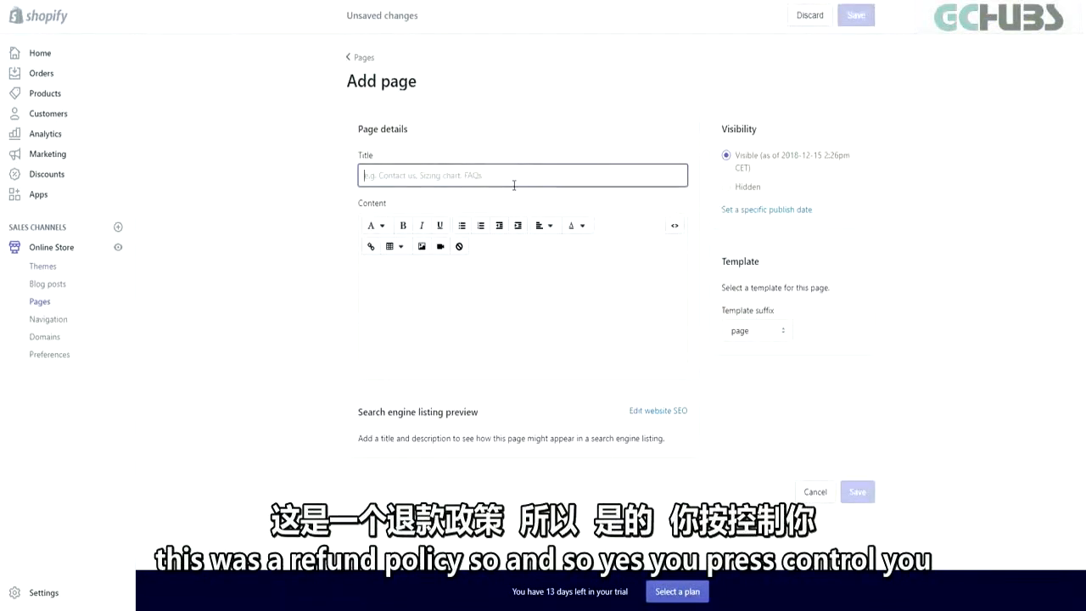
{"action": "type", "text": "Refund Policy"}
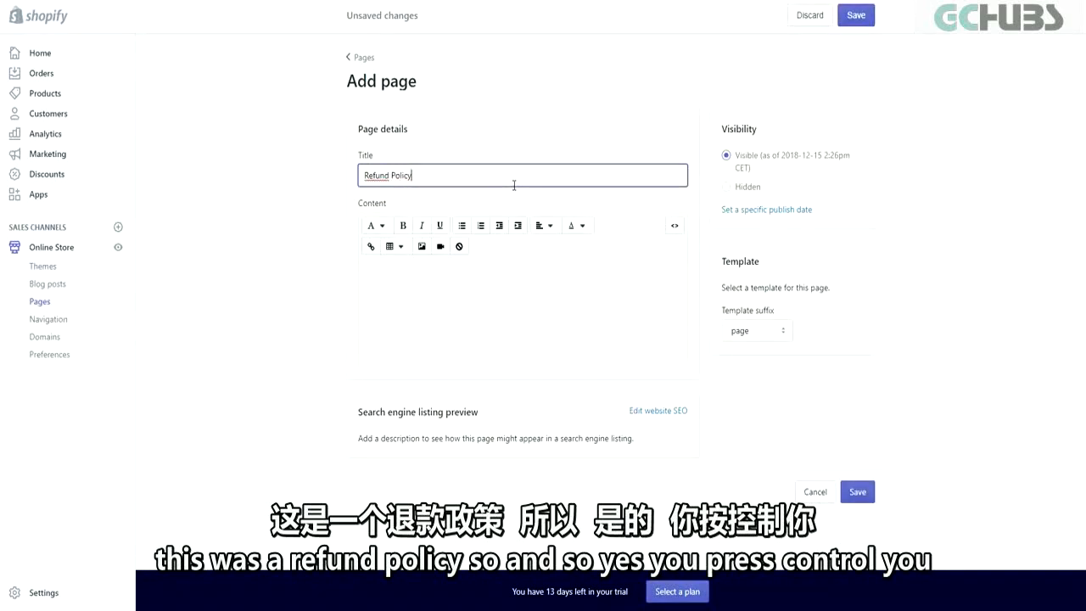
{"action": "key", "text": "Tab"}
Step: Paste the refund policy text from the legal settings into the page's content and clear the content again
{"action": "left_click", "coordinate": [527, 305]}
{"action": "key", "text": "ctrl+v"}
{"action": "scroll", "coordinate": [601, 348], "scroll_direction": "down", "scroll_amount": 1}
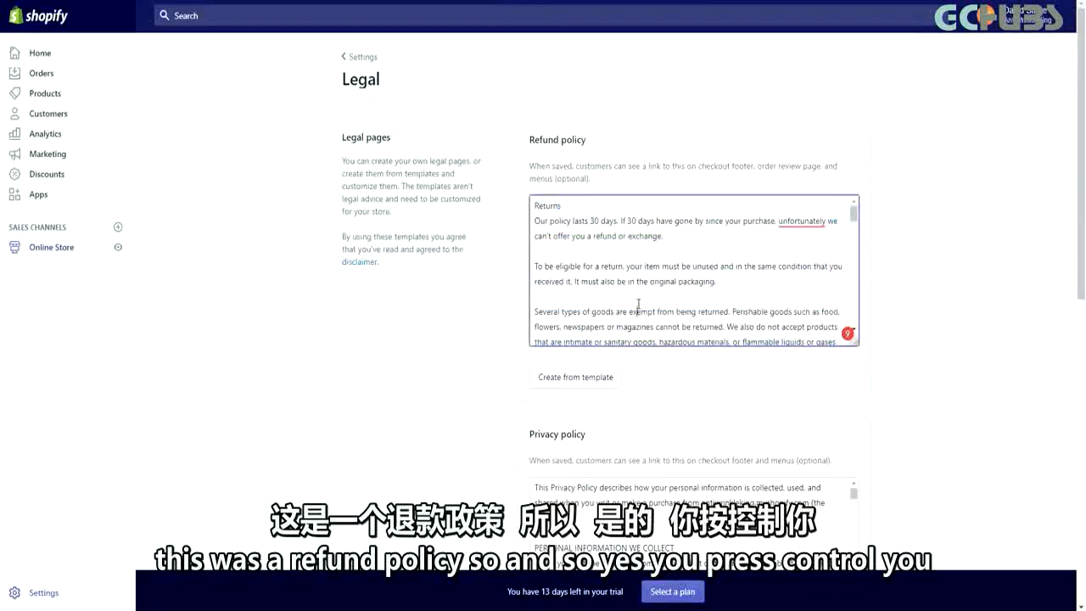
{"action": "key", "text": "ctrl+a"}
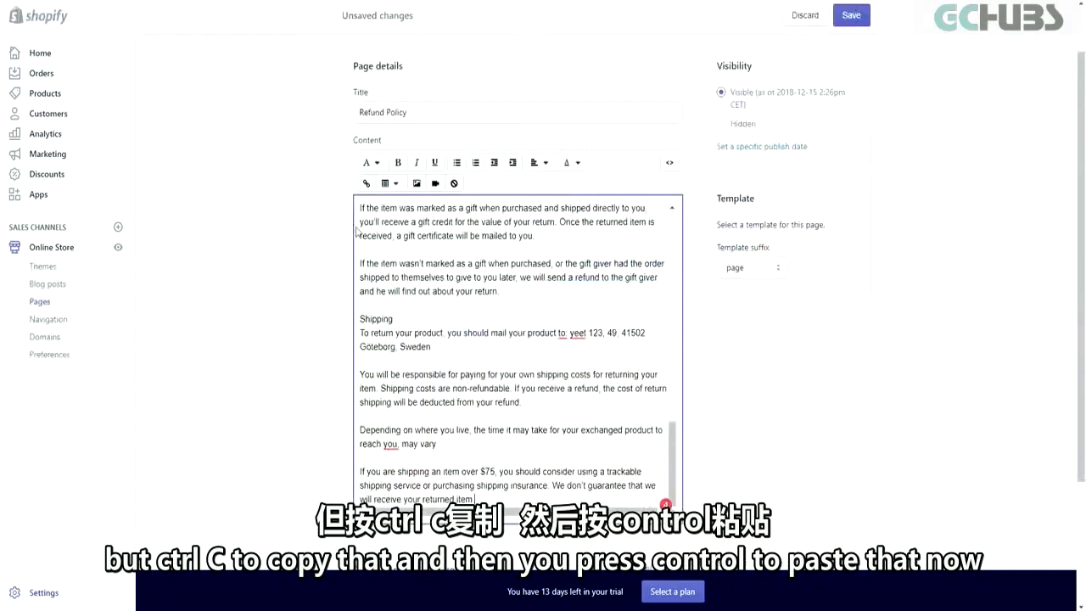
{"action": "key", "text": "ctrl+a"}
{"action": "key", "text": "Delete"}
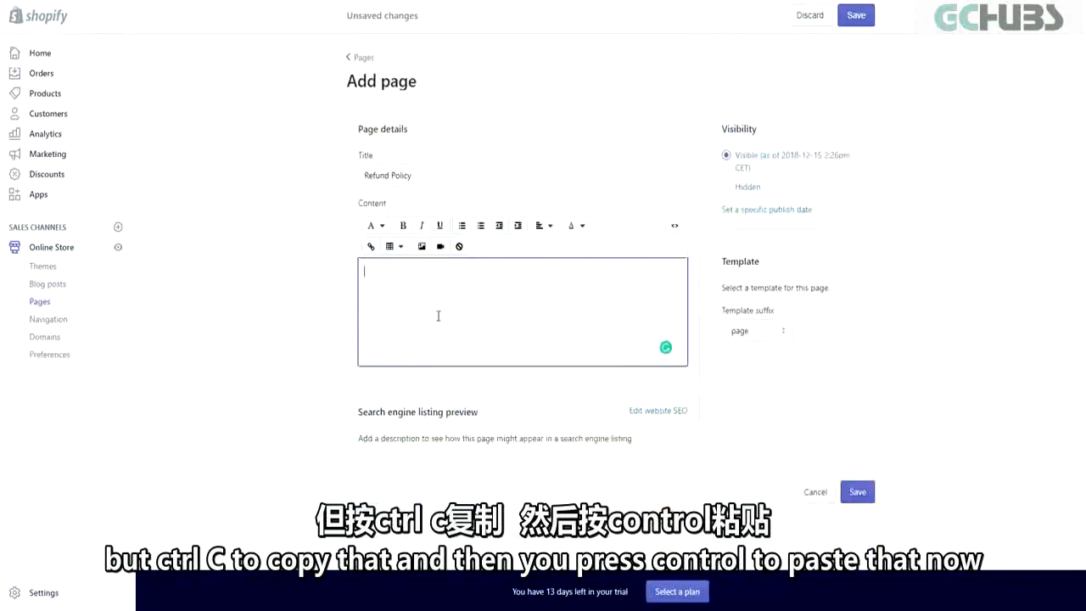
Step: Paste the refund policy text into the page's content and set its search engine page title to "Refund Policy | AntiWrinkleKing"
{"action": "key", "text": "ctrl+v"}
{"action": "scroll", "coordinate": [497, 332], "scroll_direction": "down", "scroll_amount": 3}
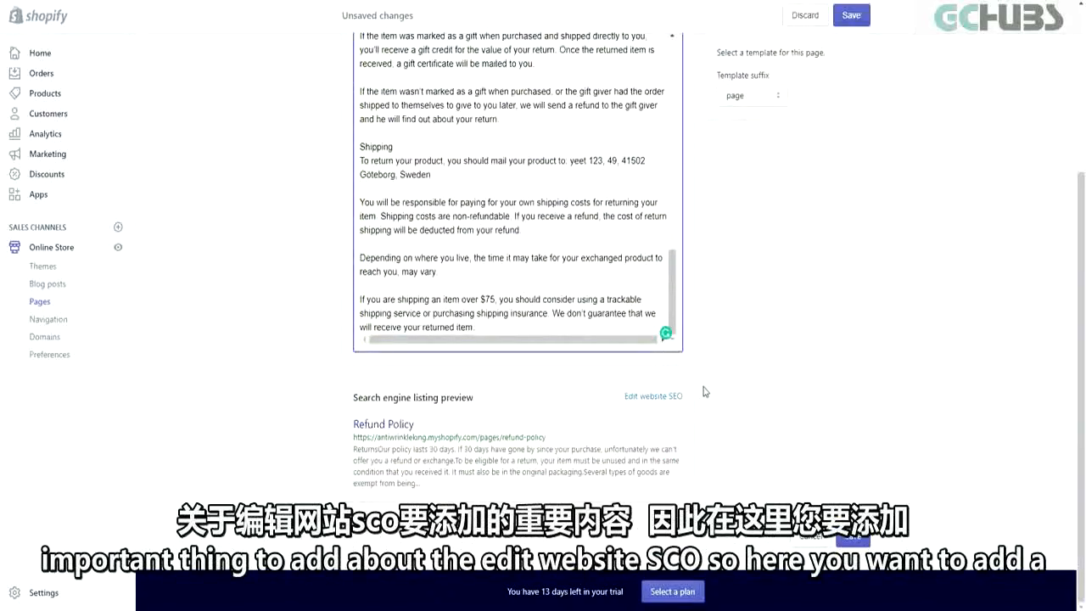
{"action": "left_click", "coordinate": [650, 398]}
{"action": "type", "text": "|"}
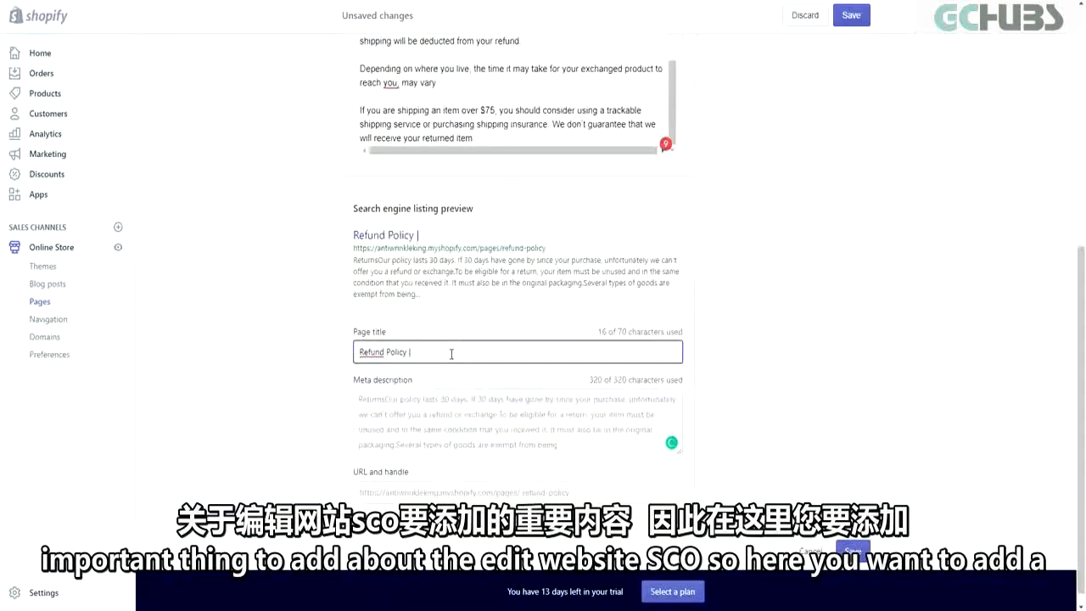
{"action": "key", "text": "BackSpace"}
{"action": "key", "text": "BackSpace"}
{"action": "type", "text": "- "}
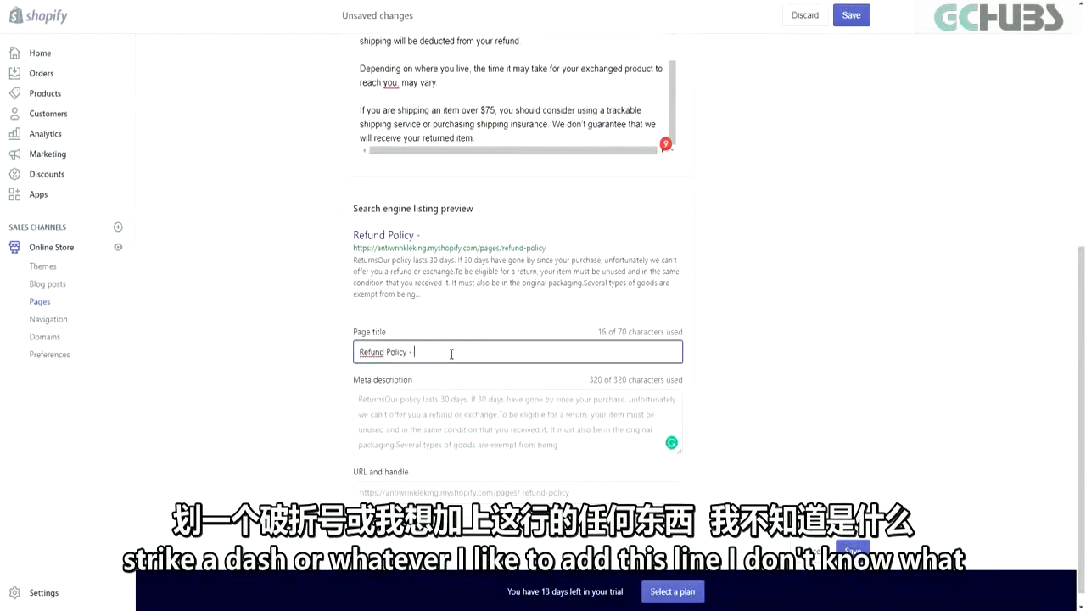
{"action": "key", "text": "BackSpace"}
{"action": "key", "text": "BackSpace"}
{"action": "type", "text": "|"}
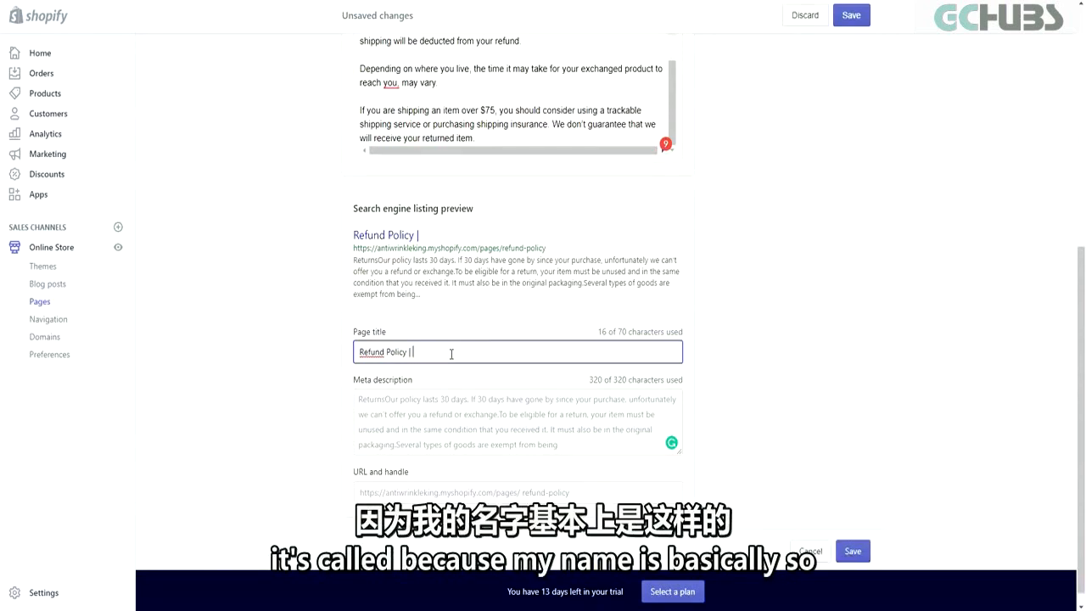
{"action": "type", "text": "AntiWrinkleKing"}
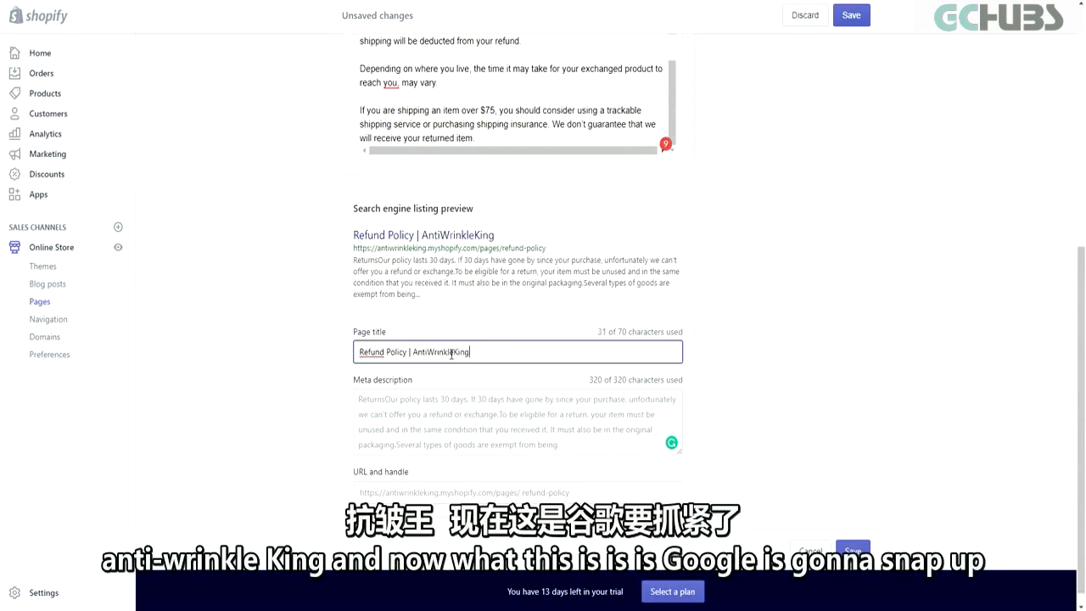
{"action": "left_click", "coordinate": [823, 328]}
{"action": "left_click", "coordinate": [555, 349]}
{"action": "left_click", "coordinate": [806, 328]}
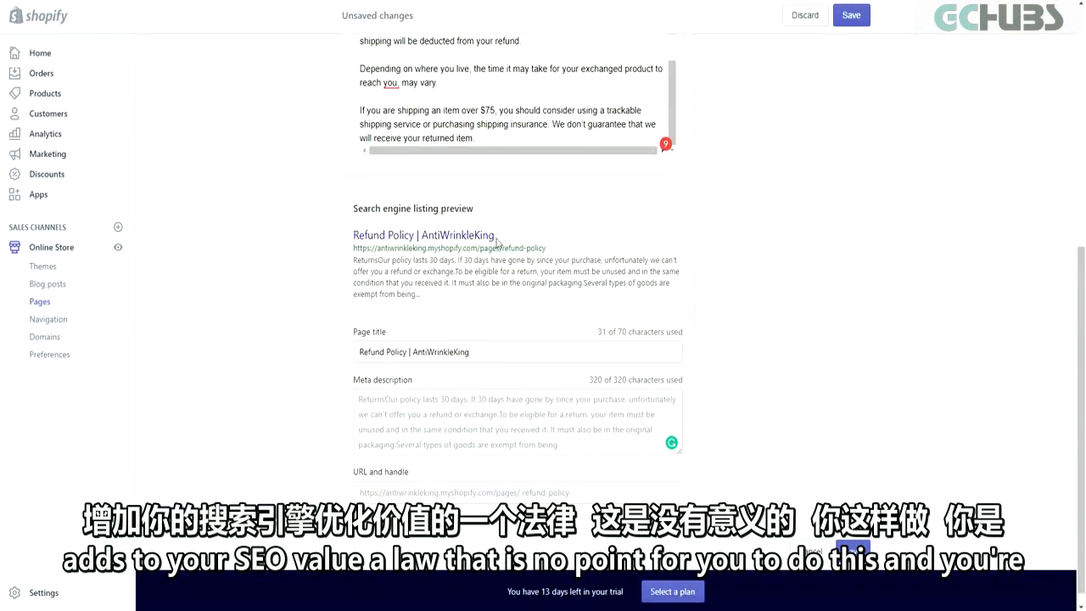
{"action": "left_click_drag", "start_coordinate": [497, 241], "coordinate": [353, 238]}
{"action": "left_click", "coordinate": [353, 239]}
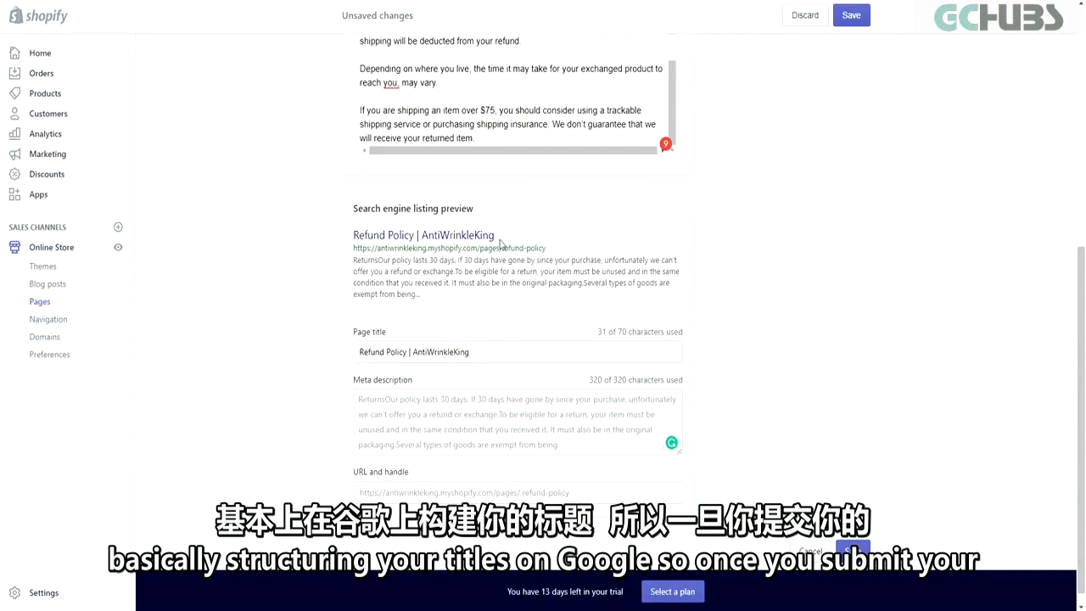
{"action": "left_click_drag", "start_coordinate": [501, 239], "coordinate": [440, 238]}
{"action": "left_click", "coordinate": [588, 310]}
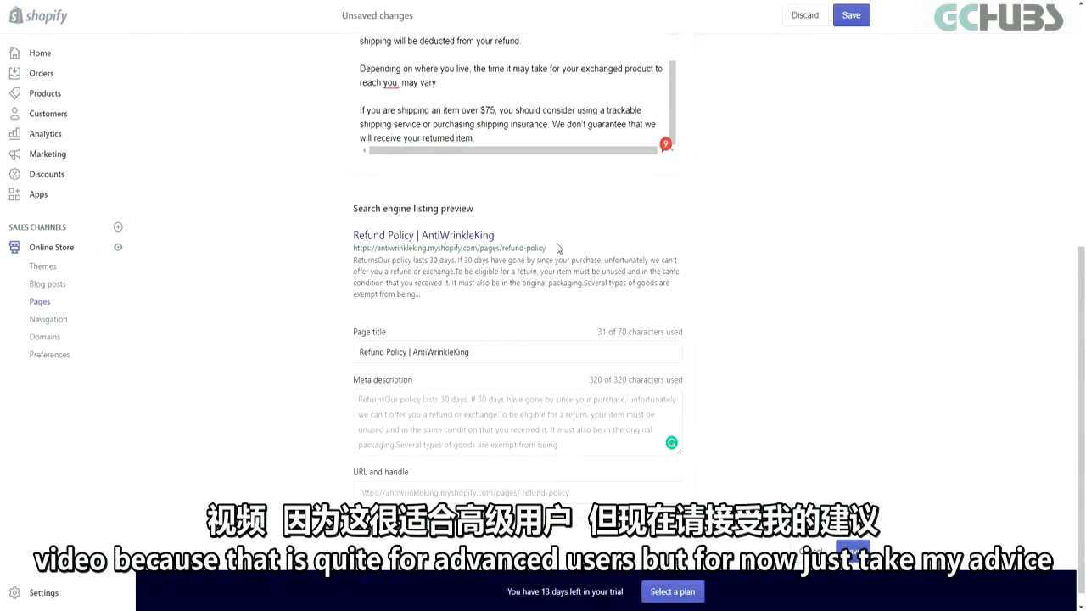
Step: Save the refund policy page and look over the list of the online store's pages
{"action": "left_click", "coordinate": [851, 549]}
{"action": "left_click", "coordinate": [63, 302]}
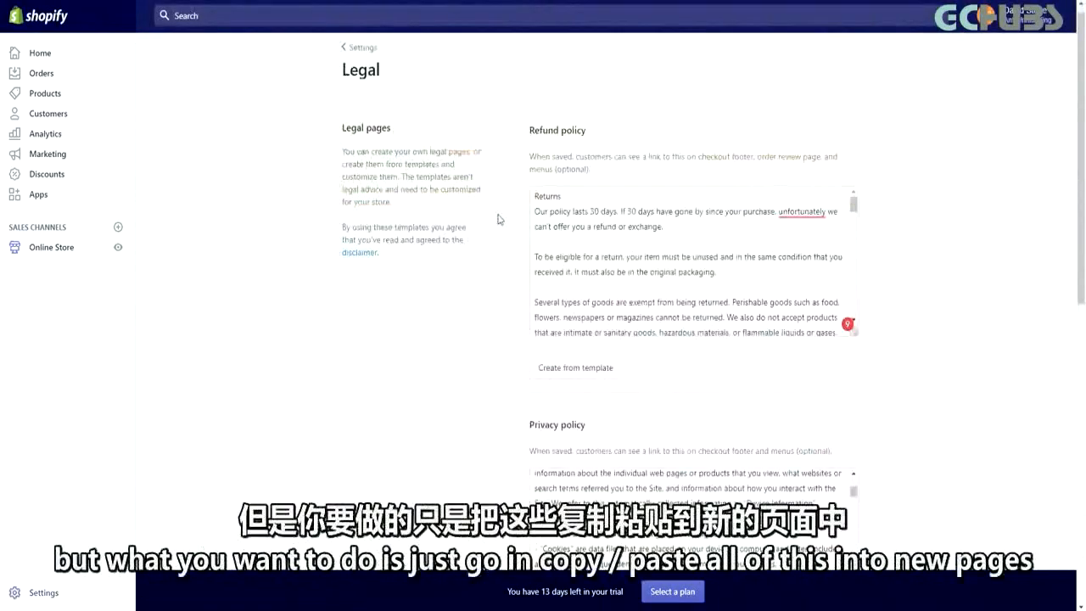
{"action": "scroll", "coordinate": [499, 219], "scroll_direction": "down", "scroll_amount": 3}
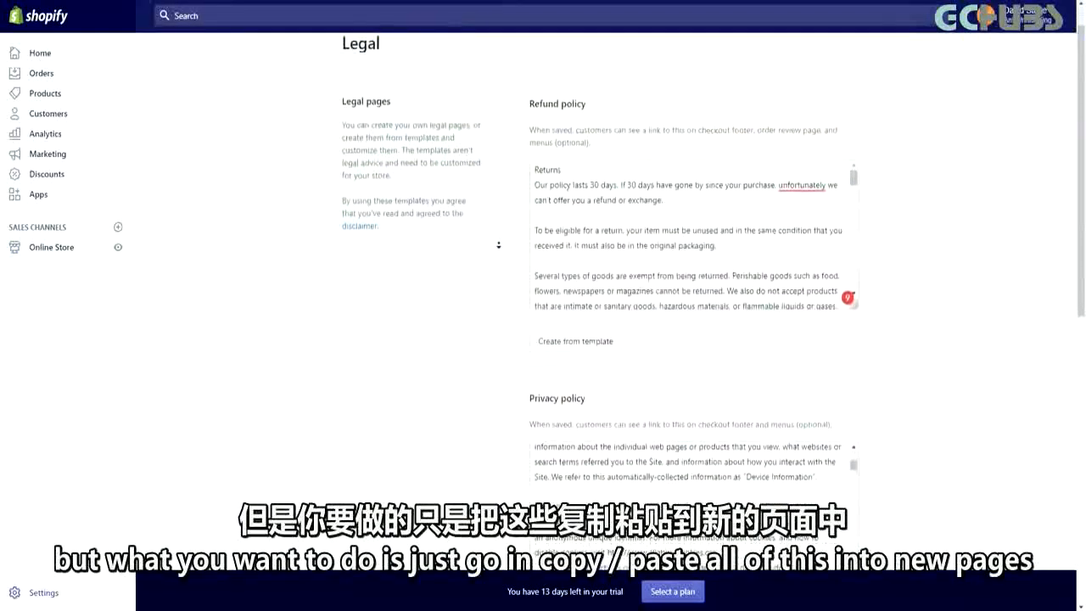
{"action": "scroll", "coordinate": [504, 266], "scroll_direction": "down", "scroll_amount": 3}
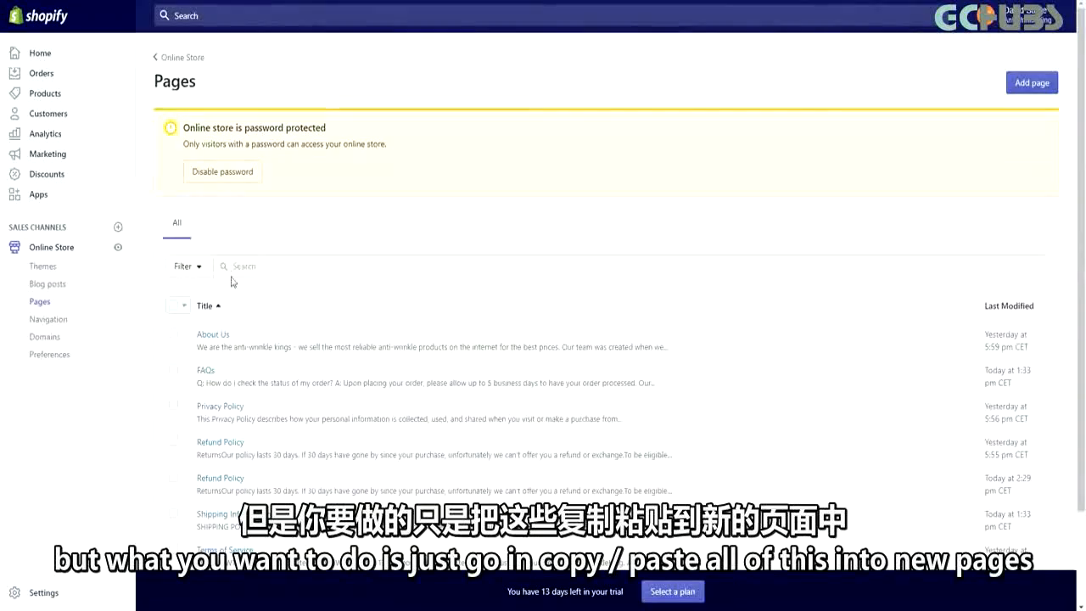
{"action": "scroll", "coordinate": [232, 279], "scroll_direction": "down", "scroll_amount": 1}
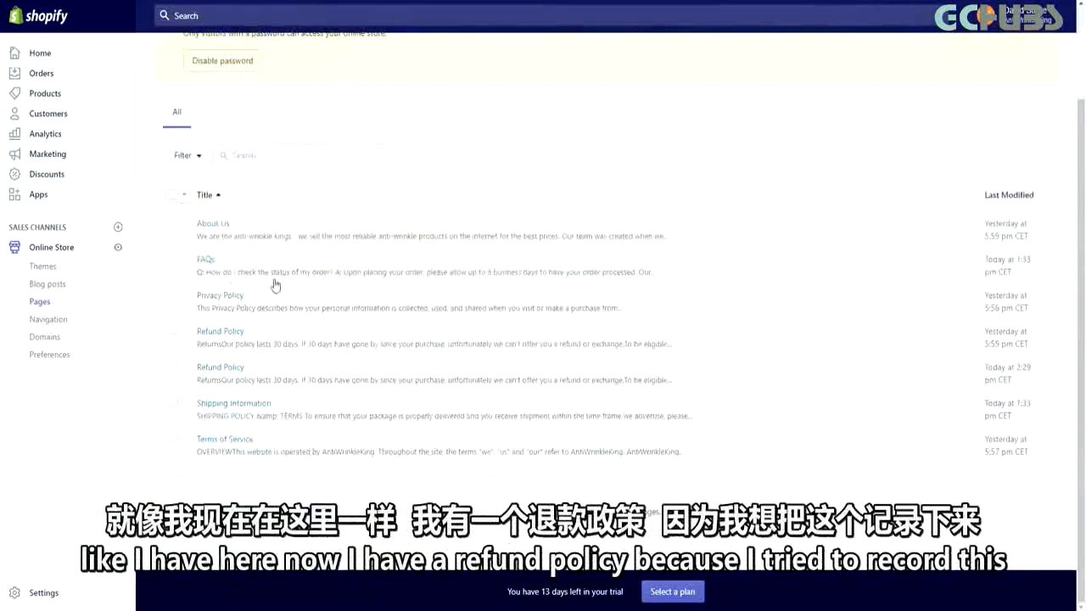
{"action": "left_click", "coordinate": [172, 331]}
{"action": "left_click", "coordinate": [357, 193]}
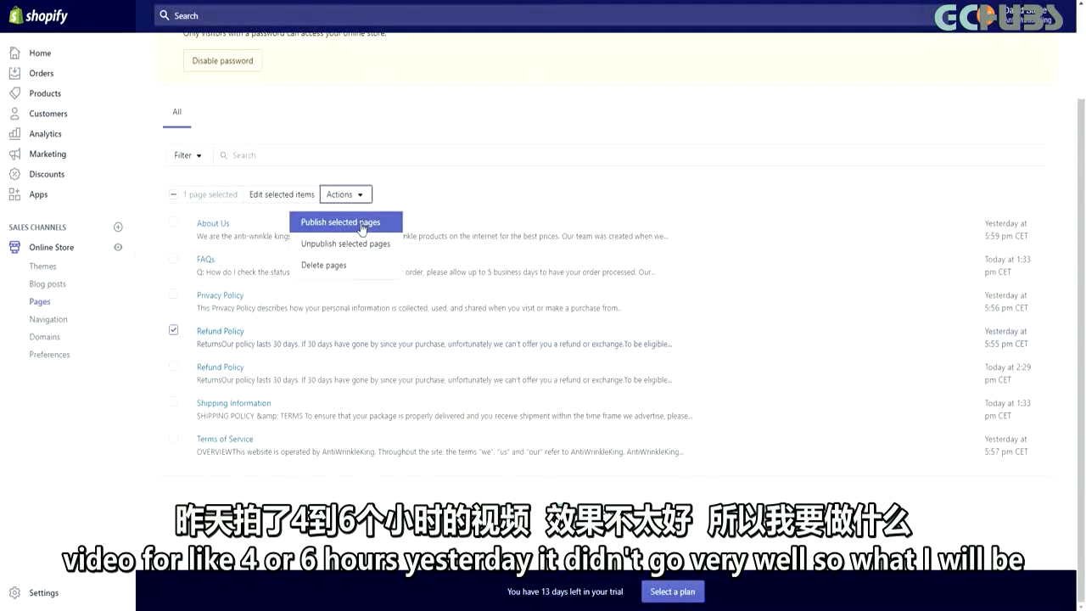
{"action": "left_click", "coordinate": [354, 227]}
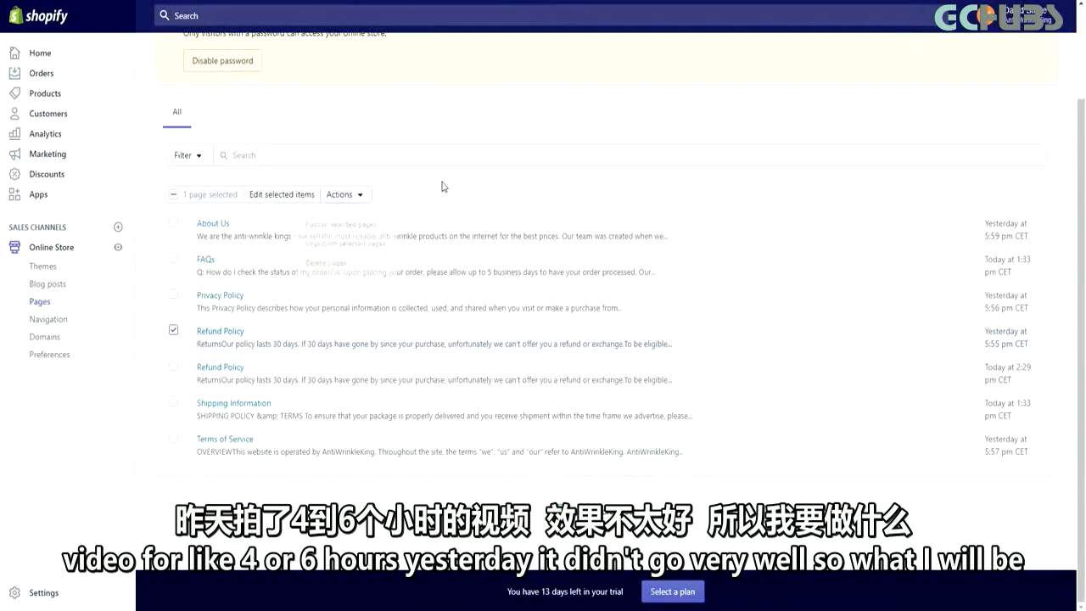
{"action": "left_click", "coordinate": [172, 331]}
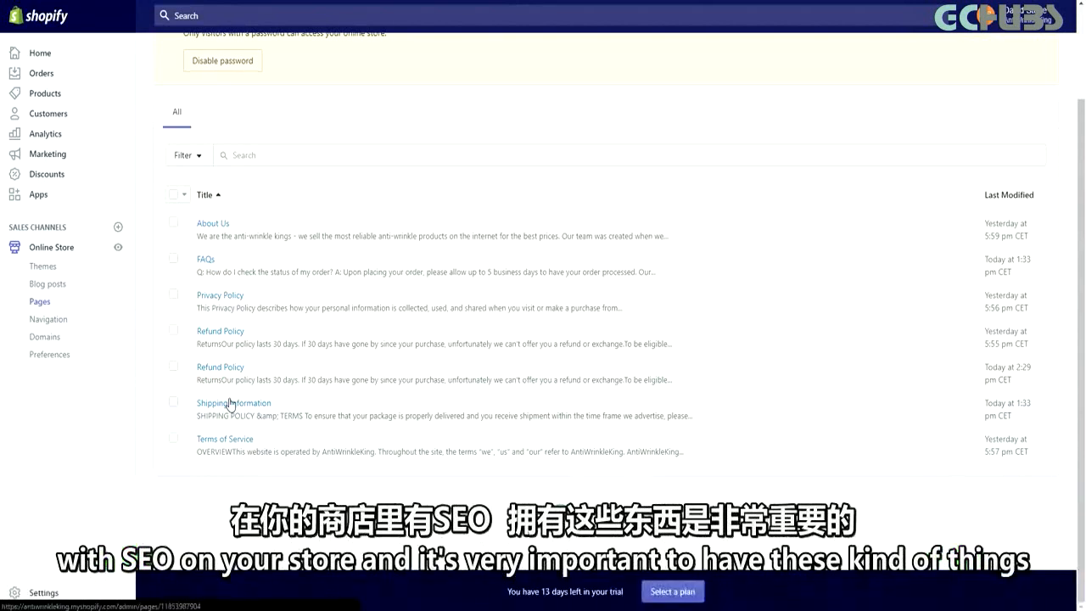
Step: Open the Shipping Information page and read its shipping terms, delivery times by destination and order processing note
{"action": "left_click", "coordinate": [230, 405]}
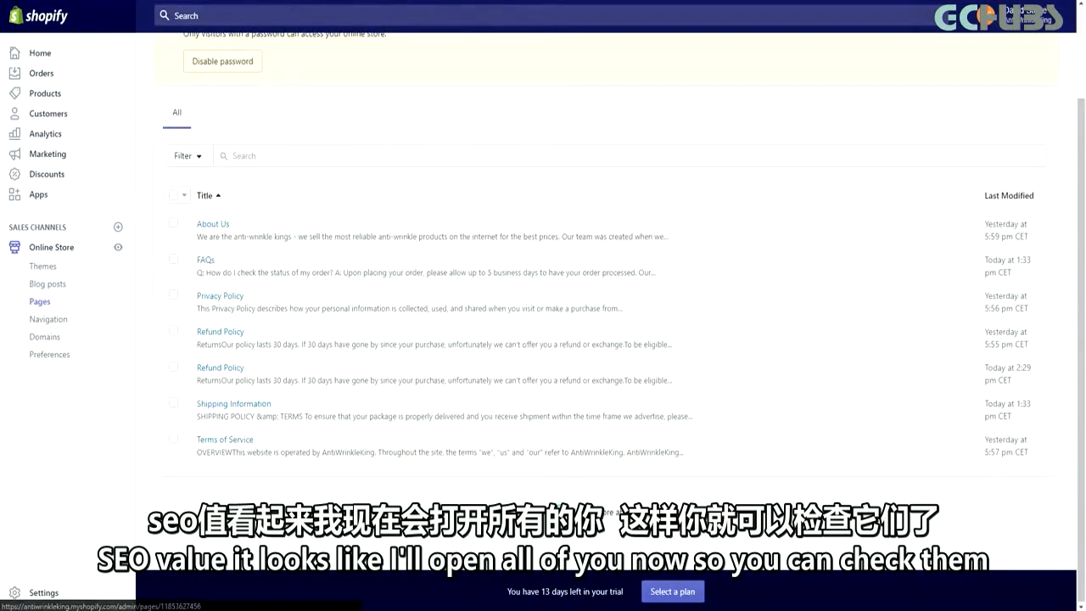
{"action": "key", "text": "ctrl+Tab"}
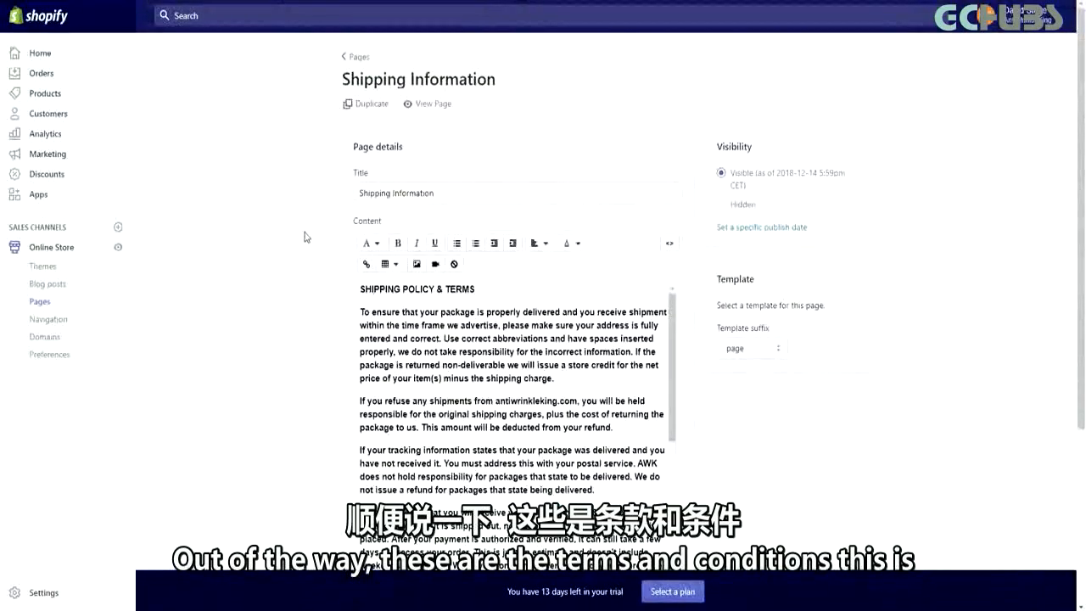
{"action": "scroll", "coordinate": [306, 331], "scroll_direction": "down", "scroll_amount": 2}
{"action": "scroll", "coordinate": [537, 276], "scroll_direction": "down", "scroll_amount": 6}
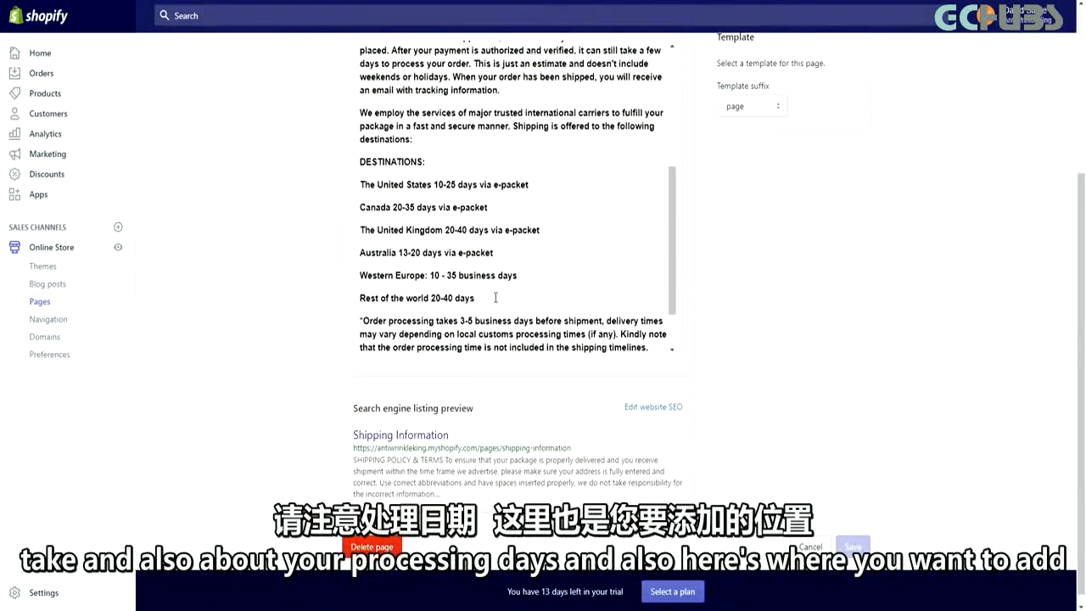
{"action": "scroll", "coordinate": [543, 271], "scroll_direction": "up", "scroll_amount": 3}
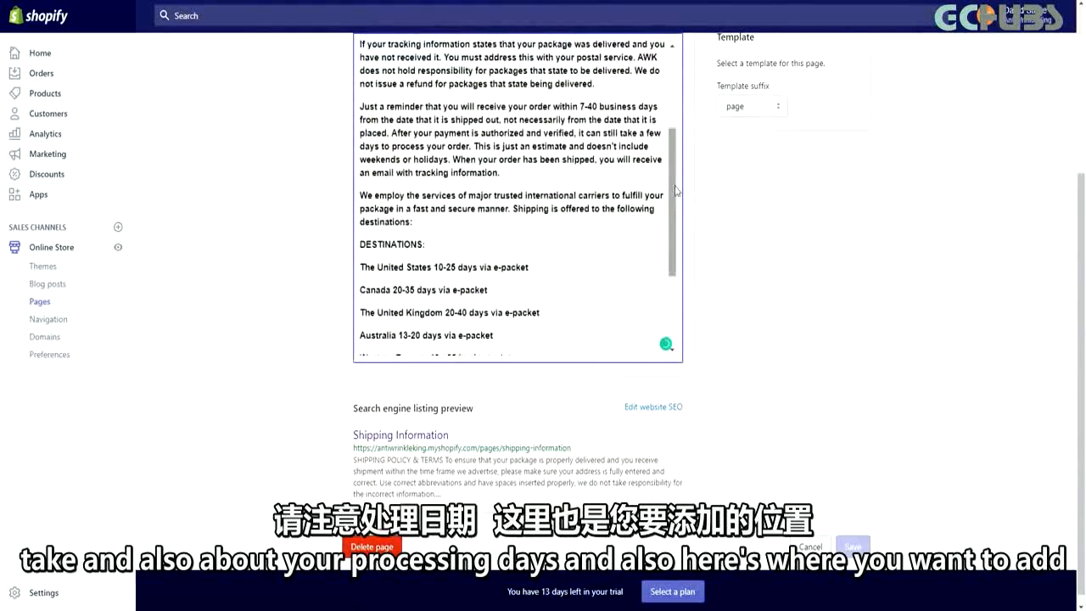
{"action": "scroll", "coordinate": [498, 293], "scroll_direction": "down", "scroll_amount": 3}
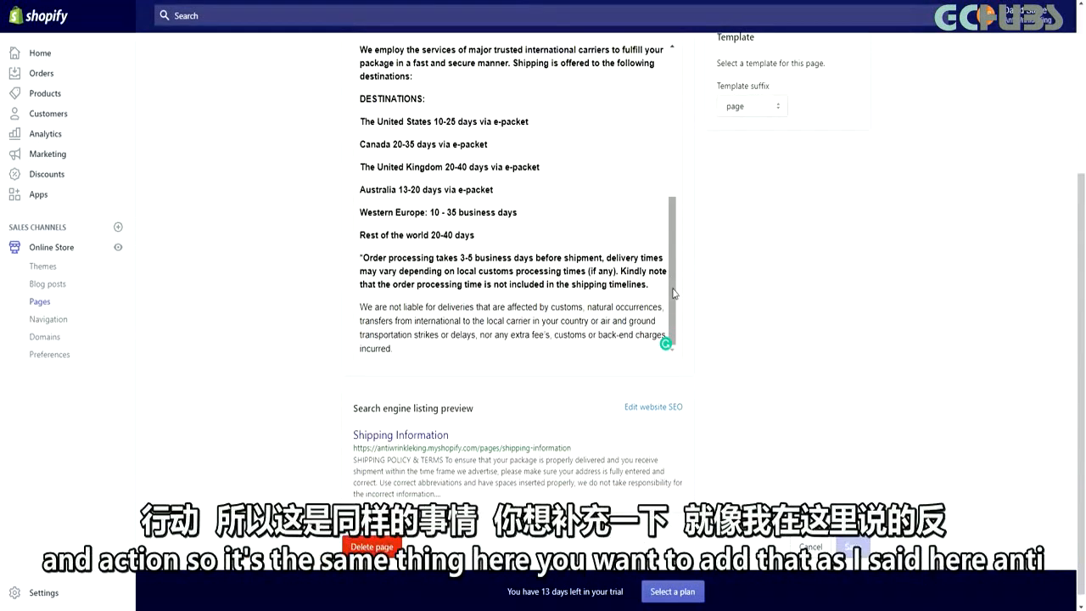
Step: Set the Shipping Information page's search engine title to "Shipping Information | AntiWrinkleKing" and save the page
{"action": "left_click", "coordinate": [649, 408]}
{"action": "left_click", "coordinate": [459, 551]}
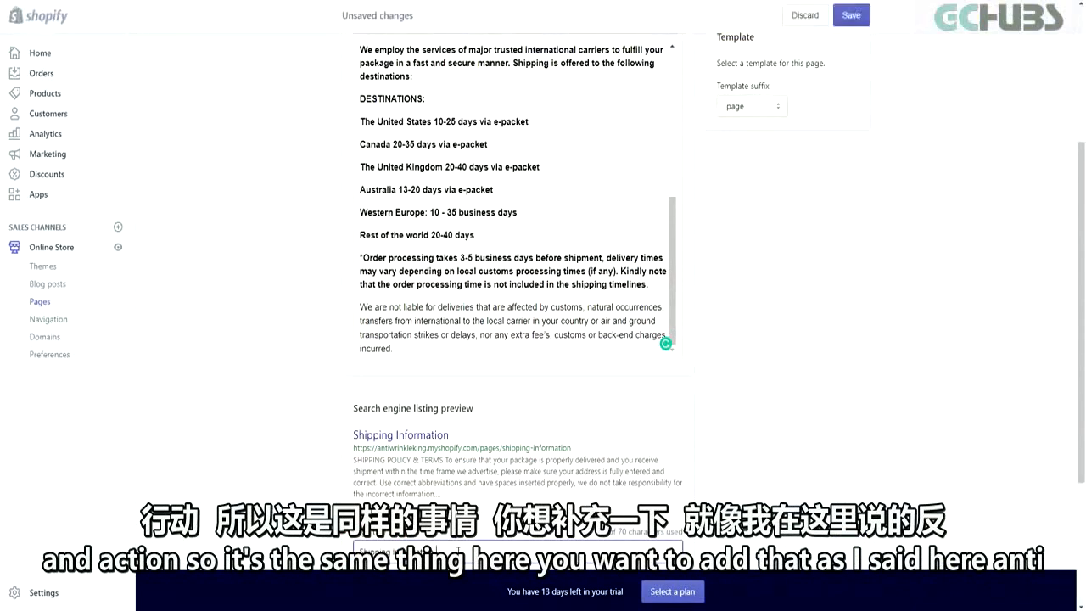
{"action": "type", "text": "| AntiWrinkleKing"}
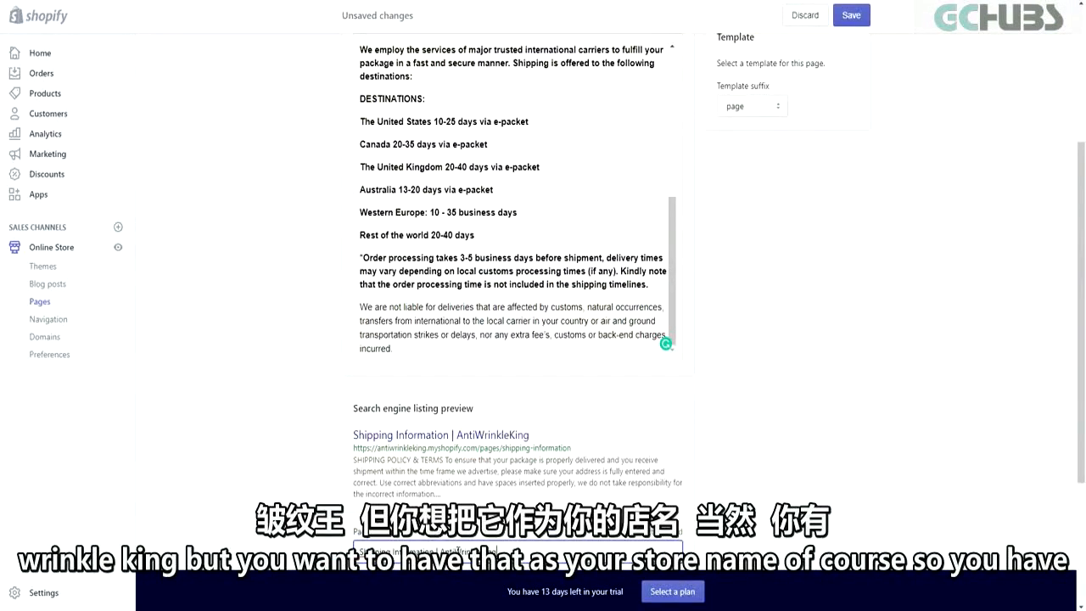
{"action": "left_click", "coordinate": [782, 548]}
{"action": "scroll", "coordinate": [769, 518], "scroll_direction": "up", "scroll_amount": 1}
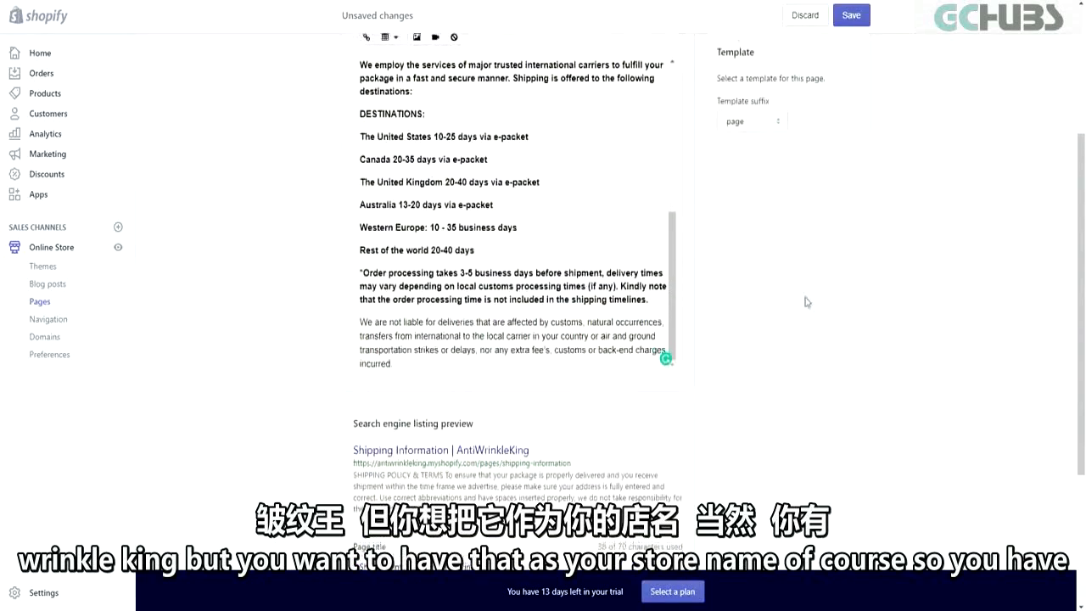
{"action": "left_click", "coordinate": [849, 16]}
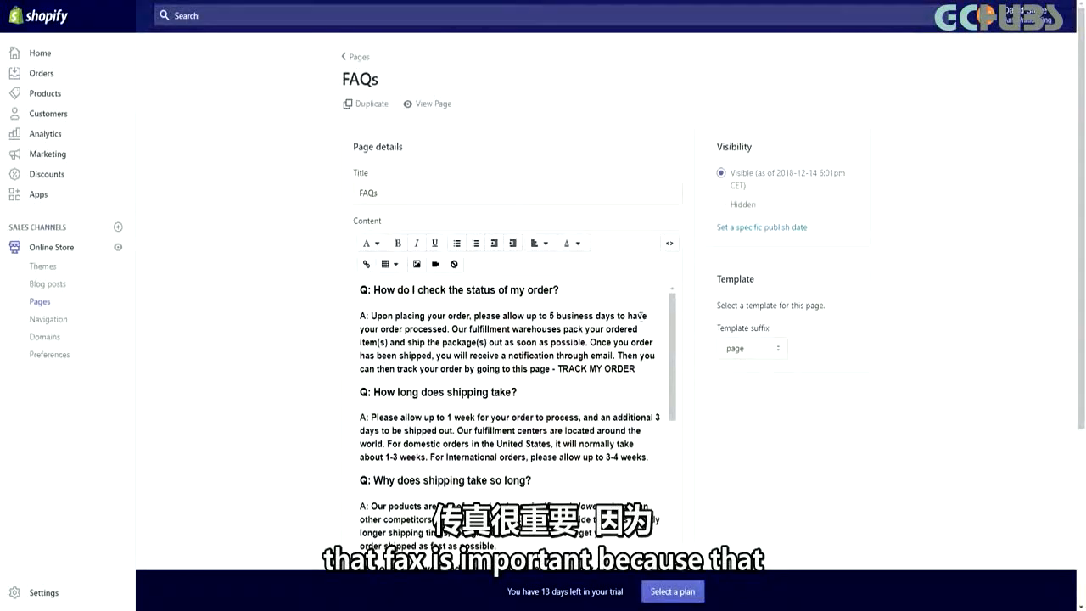
Step: Read through the FAQs and About Us page contents, closing the Apple Software Update window
{"action": "scroll", "coordinate": [697, 292], "scroll_direction": "down", "scroll_amount": 1}
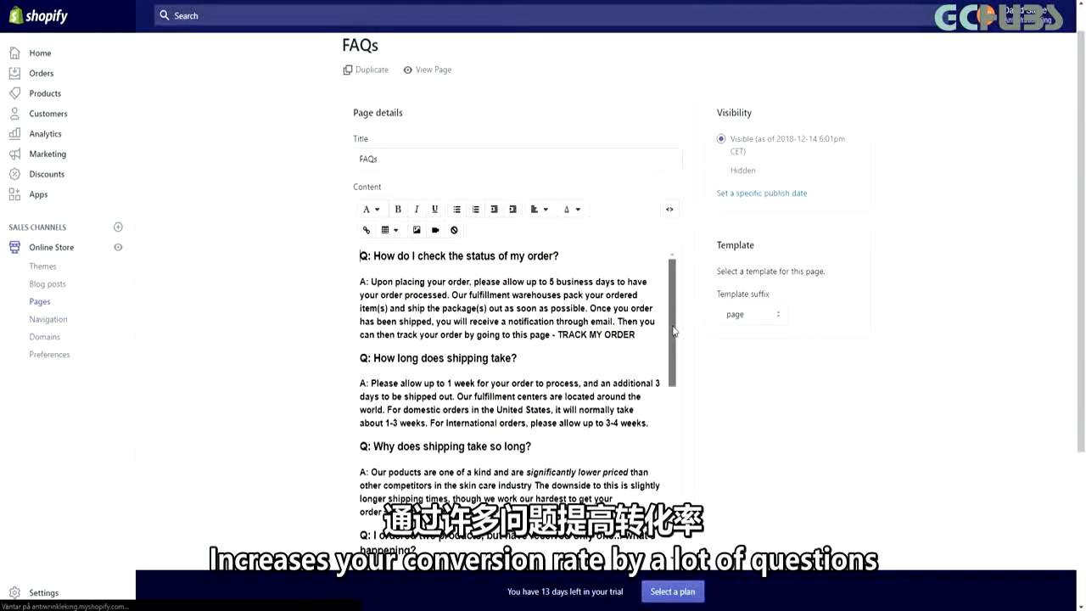
{"action": "scroll", "coordinate": [674, 337], "scroll_direction": "down", "scroll_amount": 1}
{"action": "mouse_move", "coordinate": [675, 337]}
{"action": "left_mouse_down"}
{"action": "mouse_move", "coordinate": [670, 496]}
{"action": "mouse_move", "coordinate": [682, 324]}
{"action": "left_mouse_up"}
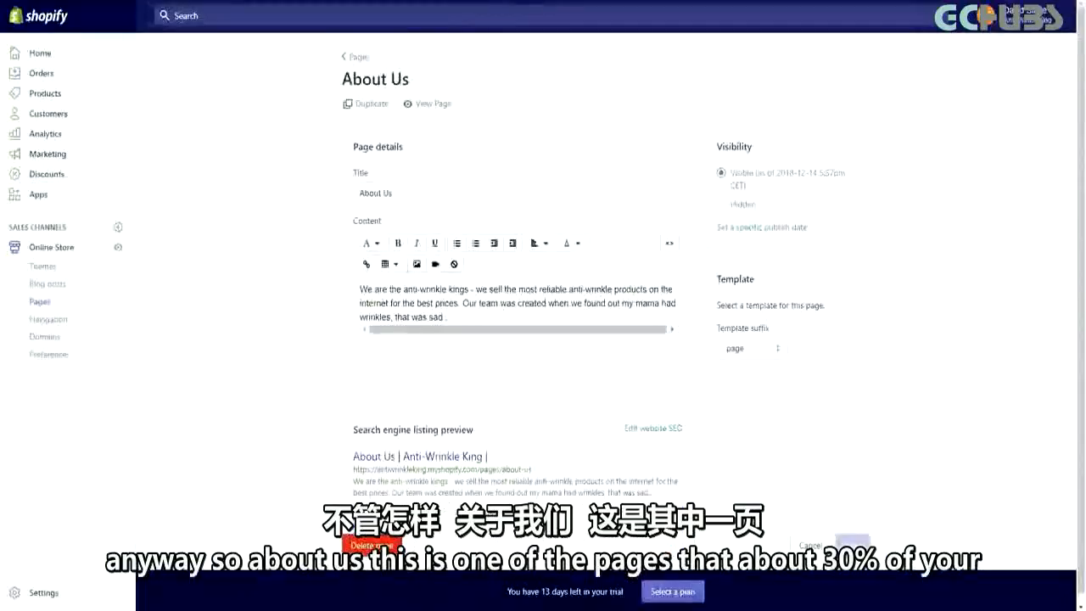
{"action": "left_click", "coordinate": [626, 330]}
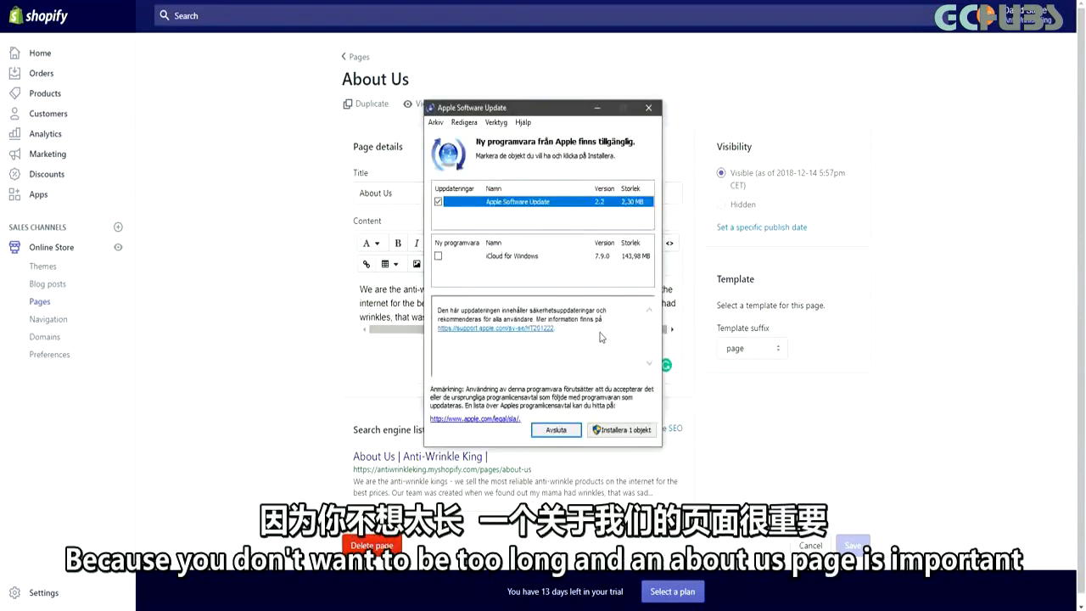
{"action": "left_click", "coordinate": [648, 107]}
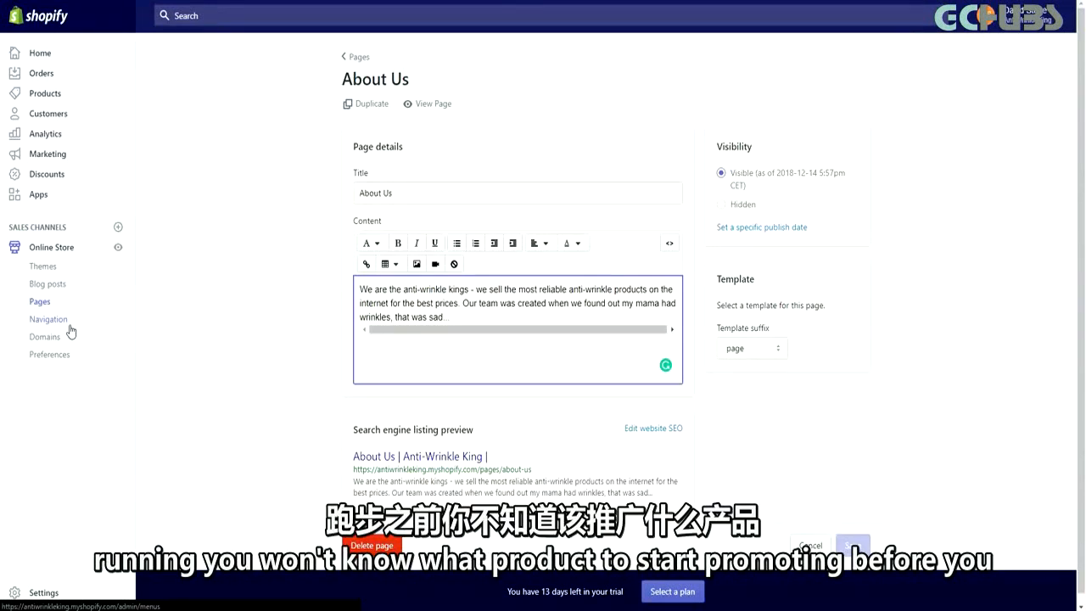
{"action": "left_click", "coordinate": [473, 318]}
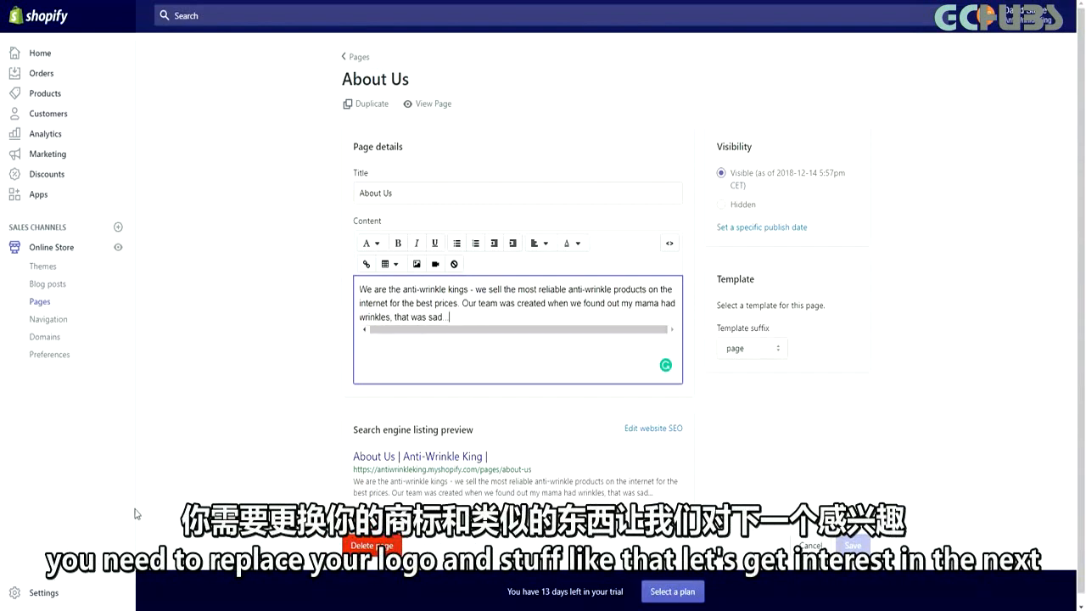
Step: Go to the online store's themes and open the current Debut theme for customization
{"action": "left_click", "coordinate": [37, 304]}
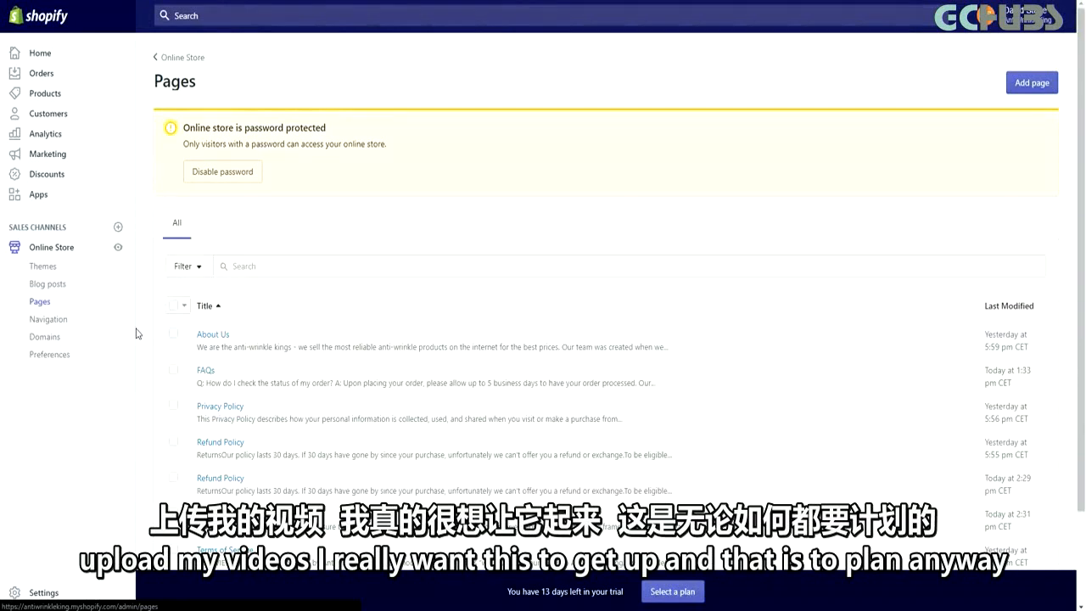
{"action": "left_click", "coordinate": [44, 269]}
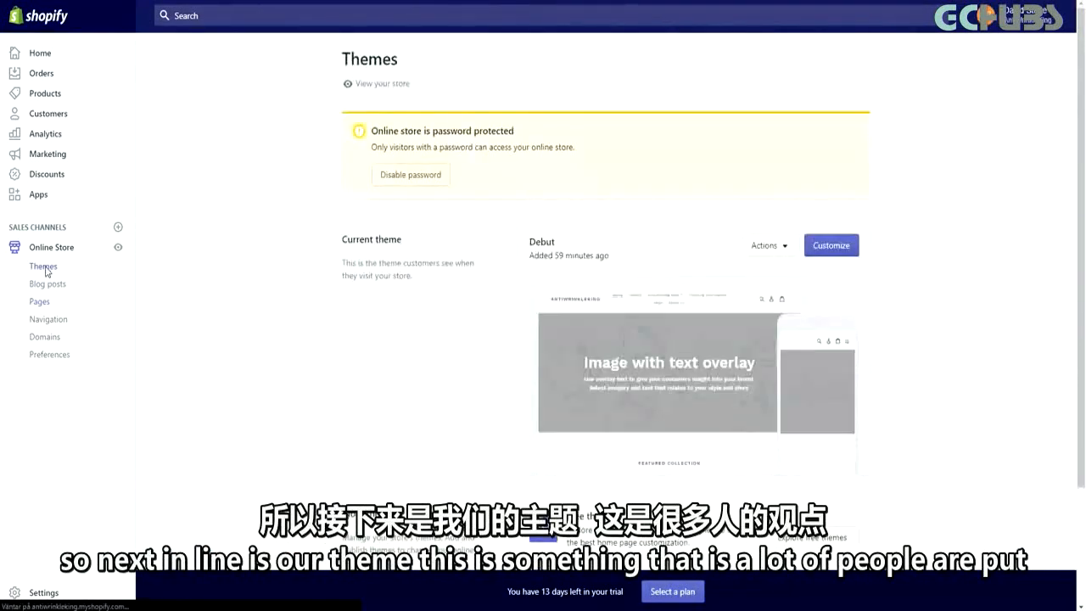
{"action": "left_click", "coordinate": [810, 251]}
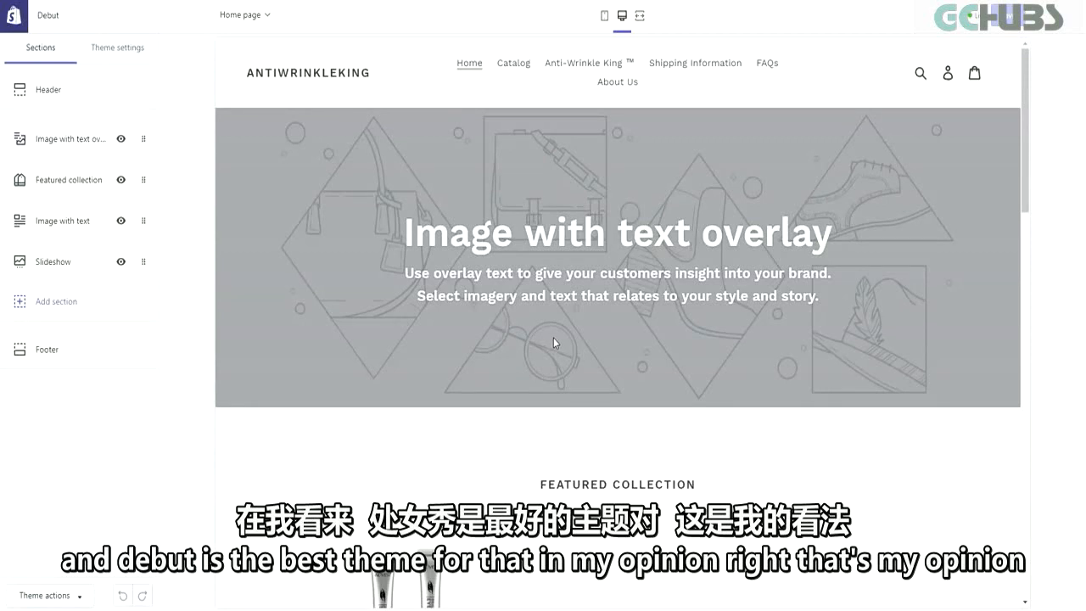
{"action": "double_click", "coordinate": [47, 15]}
{"action": "left_click", "coordinate": [60, 16]}
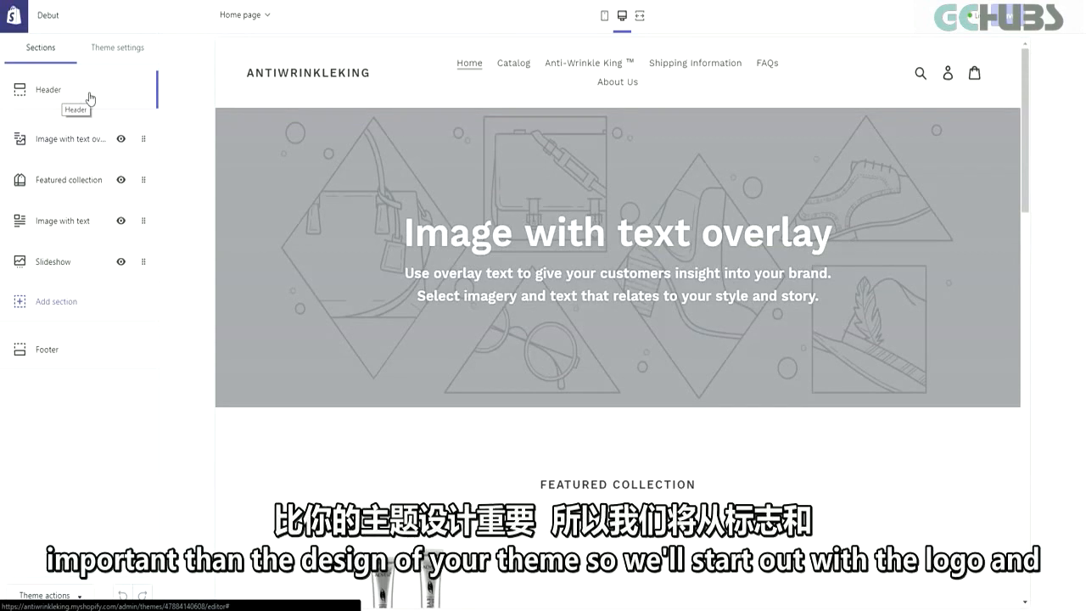
Step: Set the logo alignment to Centered in the theme's Header section
{"action": "left_click", "coordinate": [92, 96]}
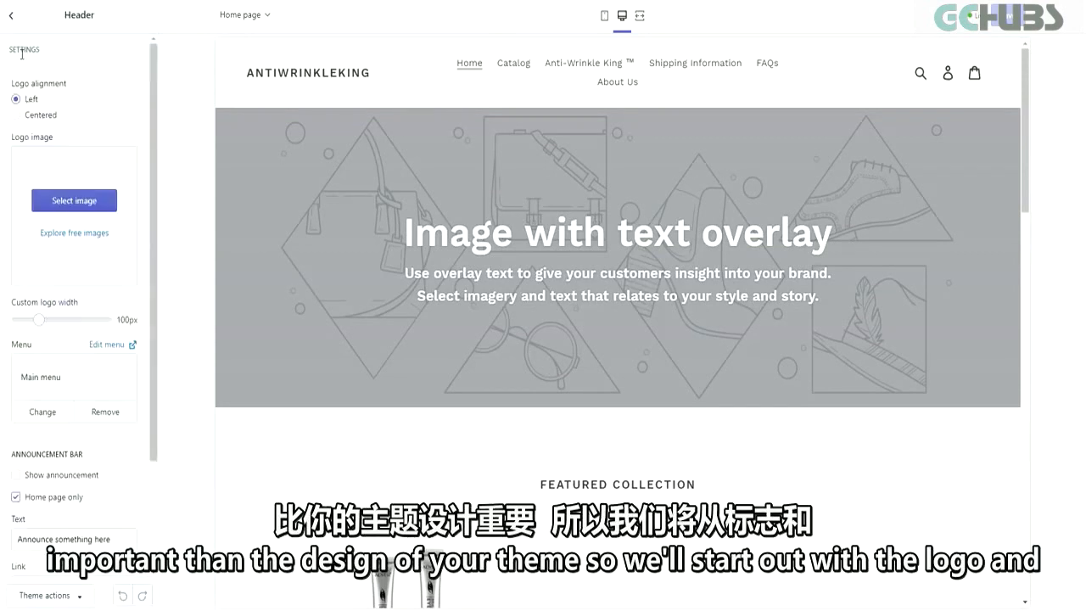
{"action": "left_click", "coordinate": [34, 119]}
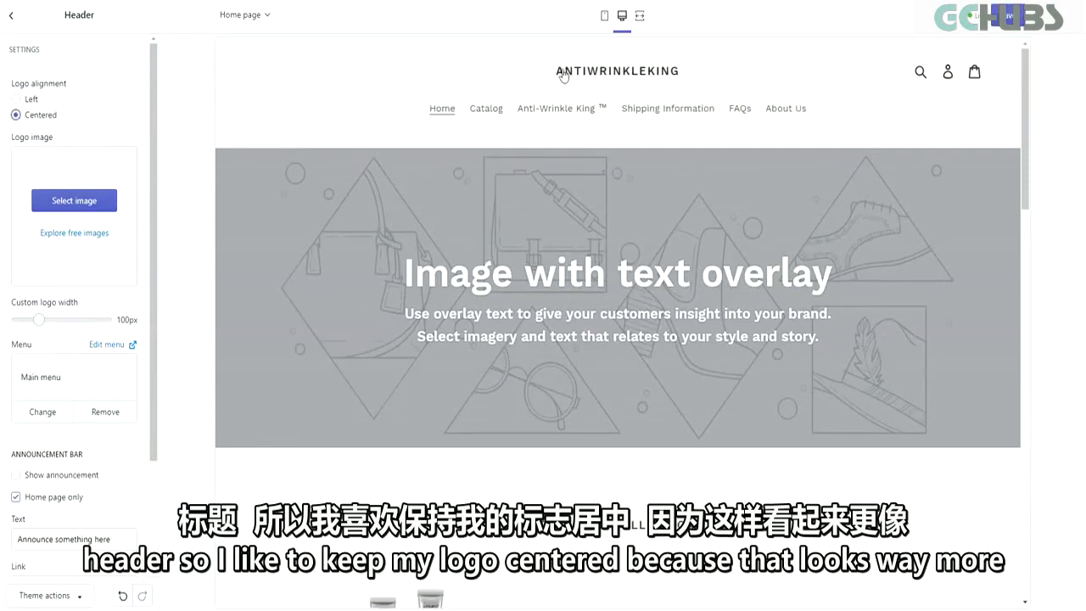
Step: Switch to Photoshop and add the text "ANTI WRINKLE KING" in the BigNoodleTitling font on the blank white canvas
{"action": "left_click", "coordinate": [60, 200]}
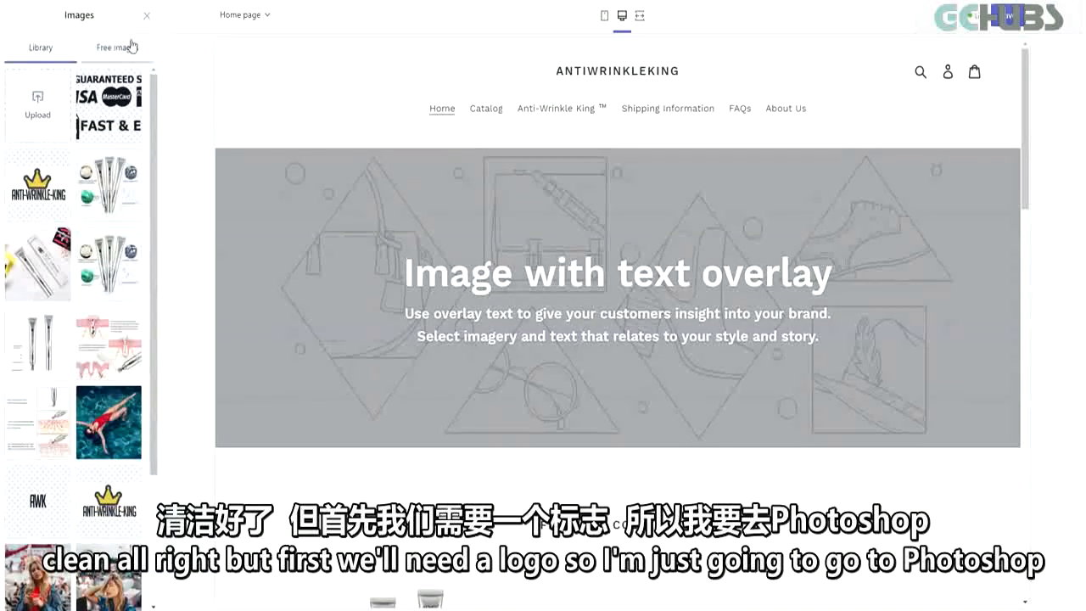
{"action": "left_click", "coordinate": [146, 14]}
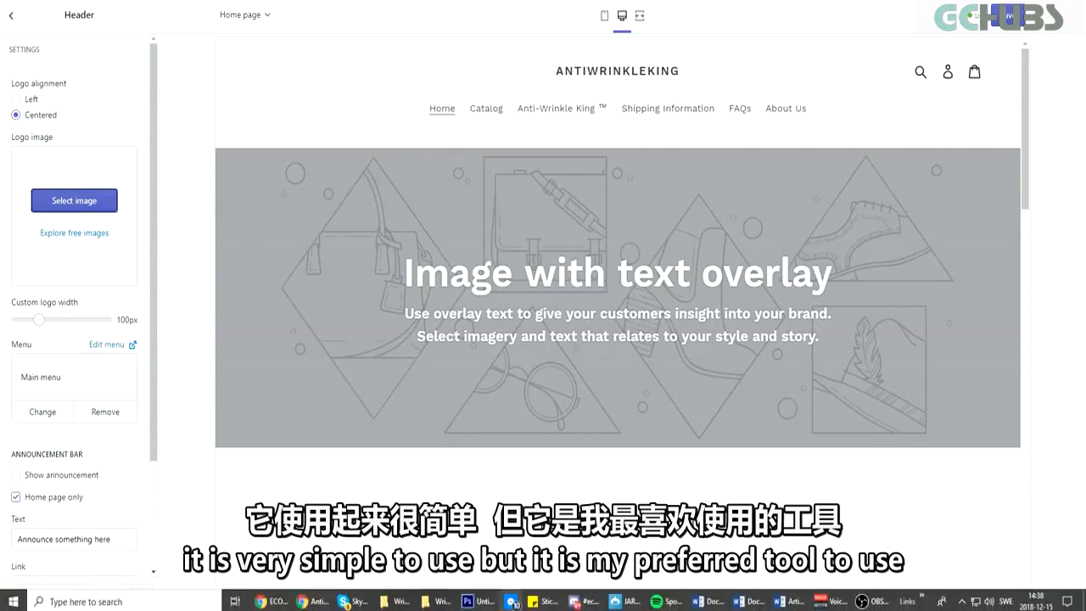
{"action": "left_click", "coordinate": [491, 601]}
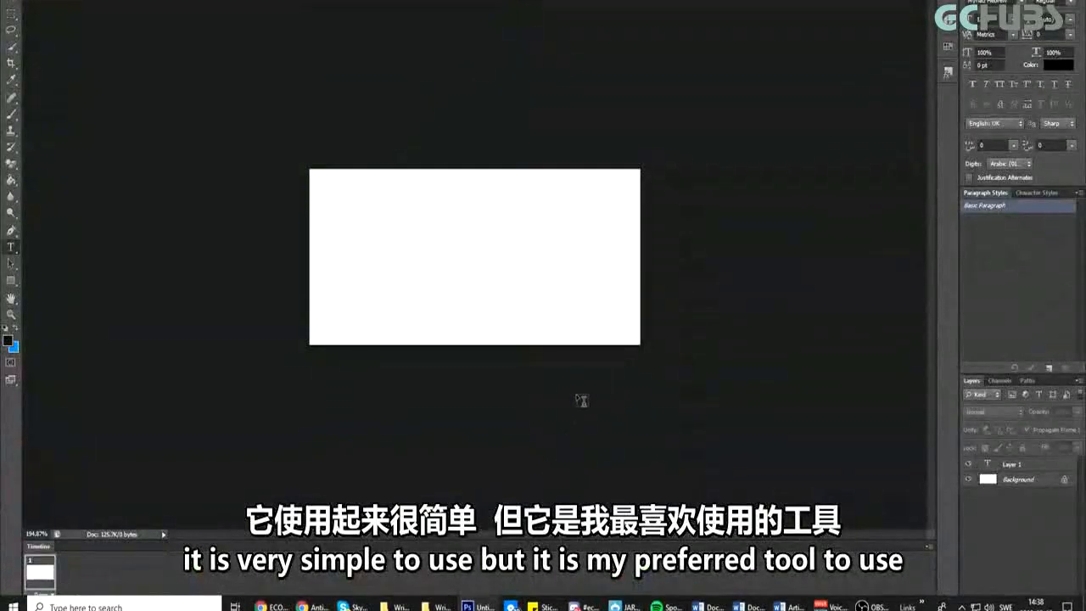
{"action": "left_click", "coordinate": [402, 266]}
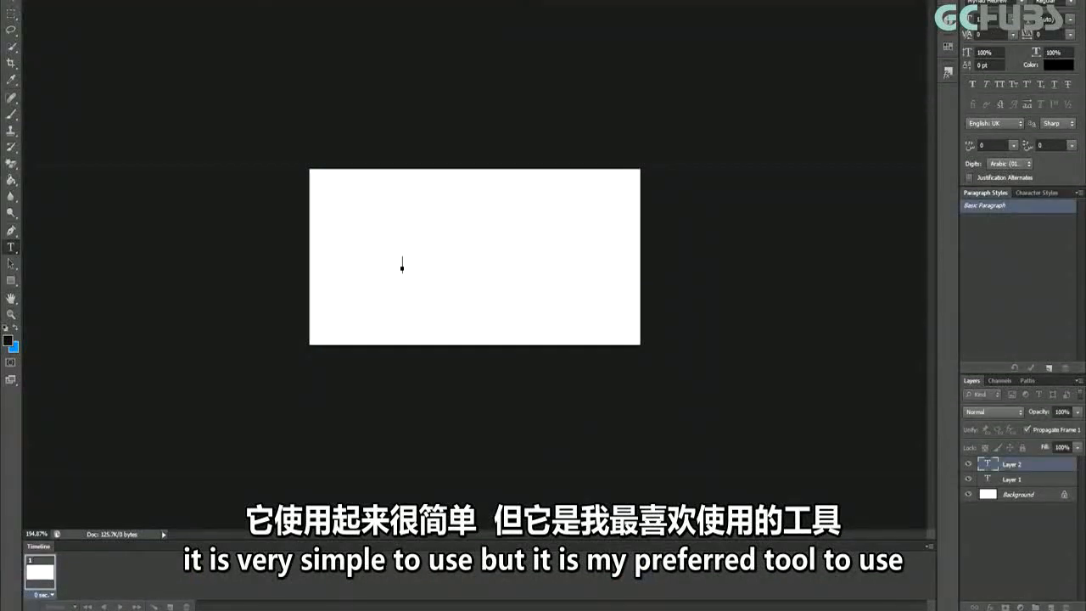
{"action": "key", "text": "Return"}
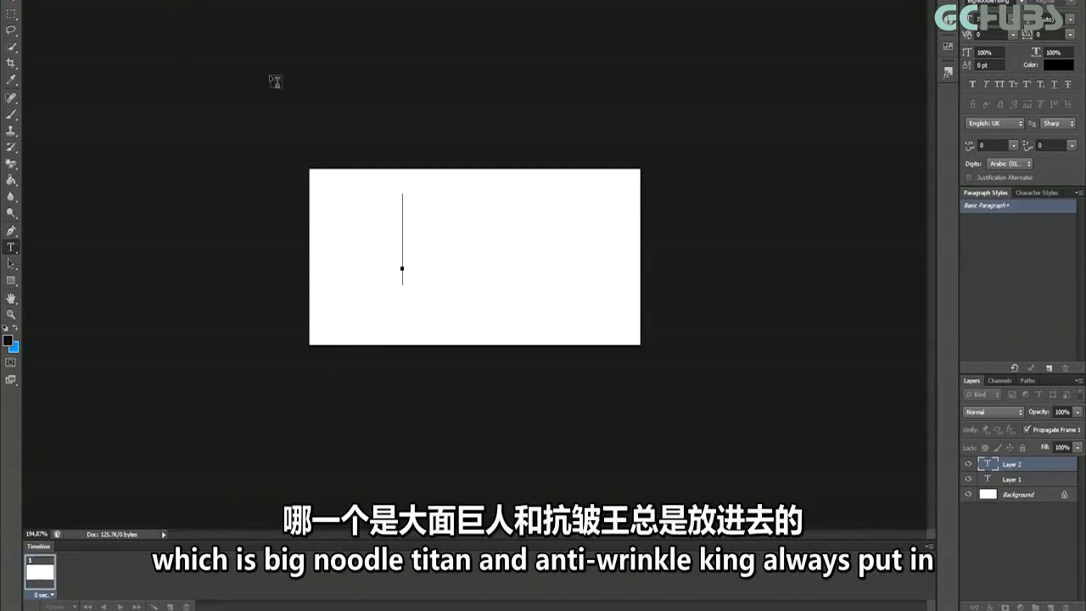
{"action": "type", "text": "ANTI WRINKLE KING"}
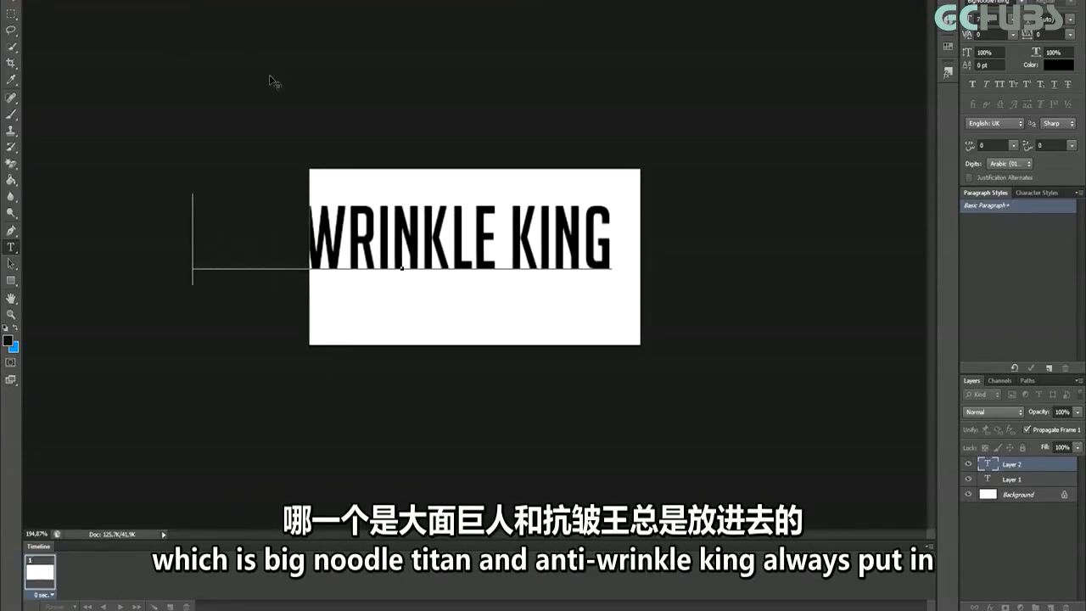
{"action": "key", "text": "ctrl+a"}
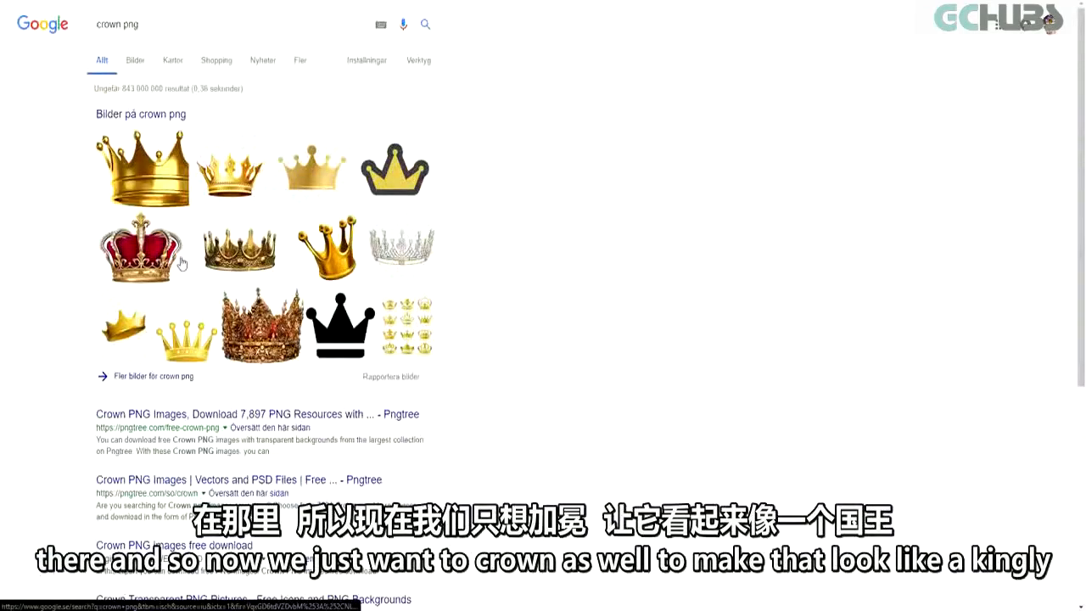
Step: Pick the flat yellow crown with the dark outline from the Google "crown png" results and save the image
{"action": "left_click", "coordinate": [424, 170]}
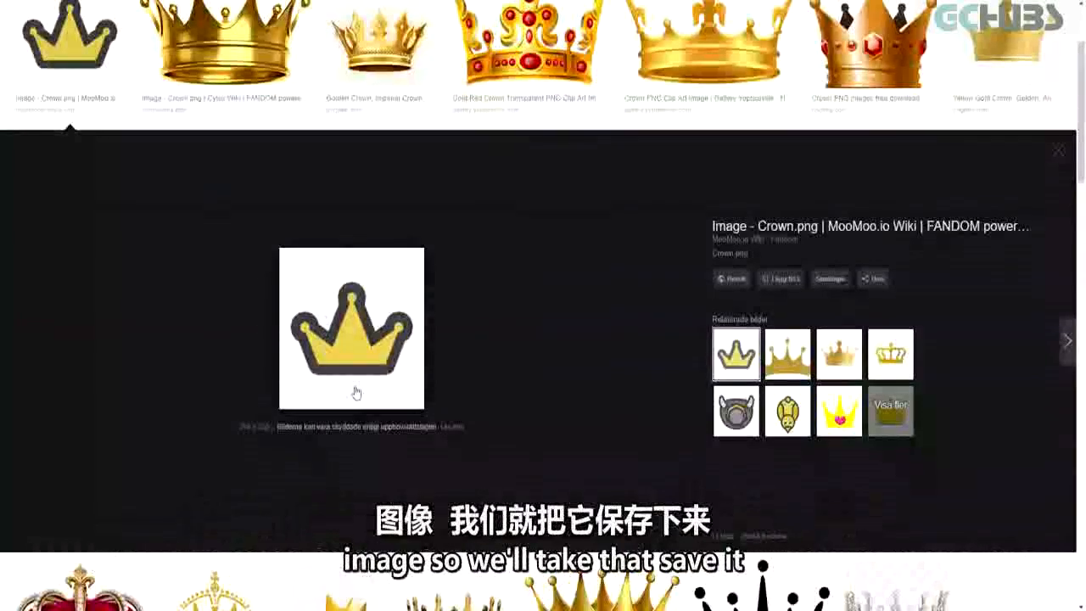
{"action": "right_click", "coordinate": [356, 387]}
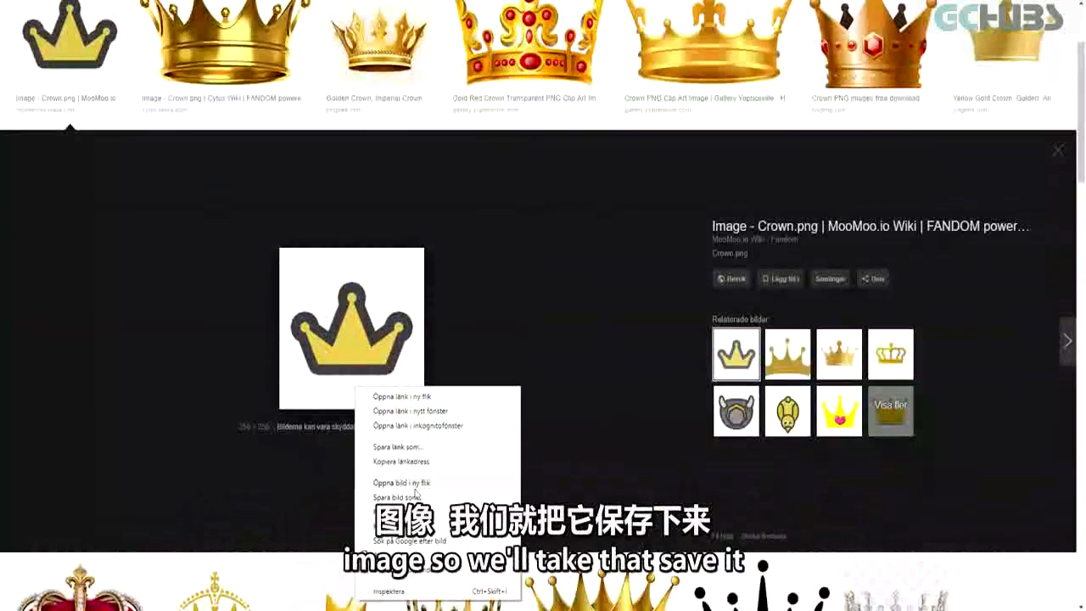
{"action": "left_click", "coordinate": [402, 498]}
{"action": "right_click", "coordinate": [373, 367]}
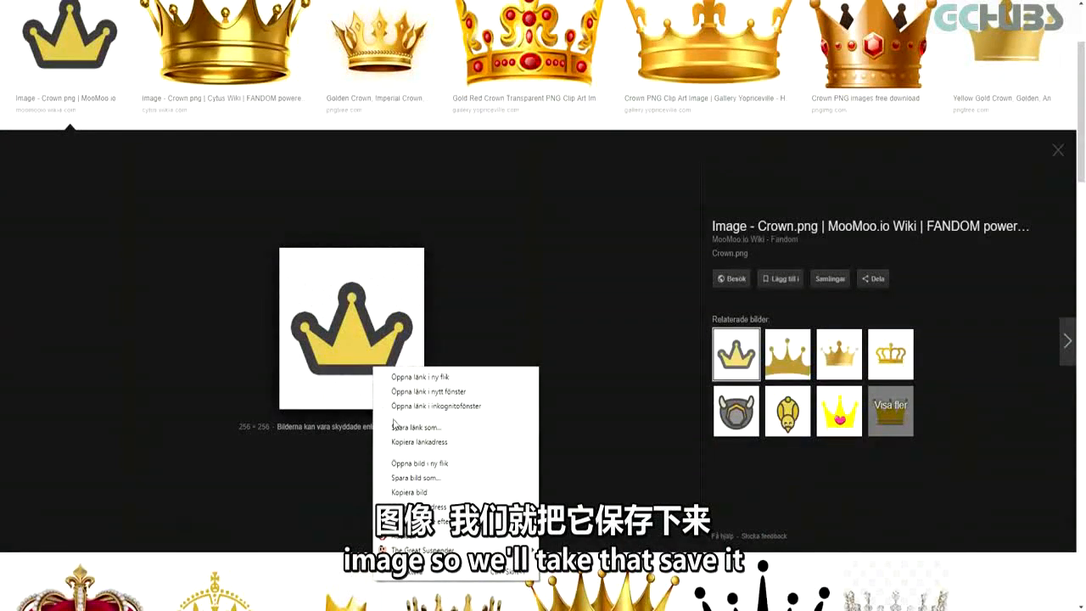
{"action": "left_click", "coordinate": [403, 478]}
{"action": "left_click", "coordinate": [447, 255]}
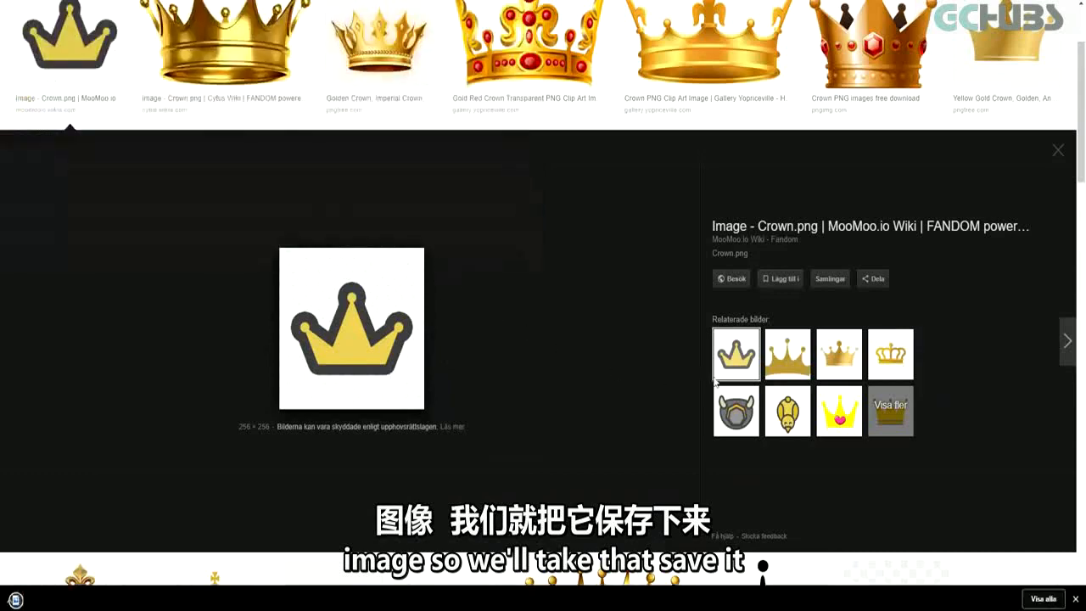
Step: Place the saved crown image in the Photoshop logo, scale it down and center it above the "ANTI WRINKLE KING" text
{"action": "left_click_drag", "start_coordinate": [54, 599], "coordinate": [481, 479]}
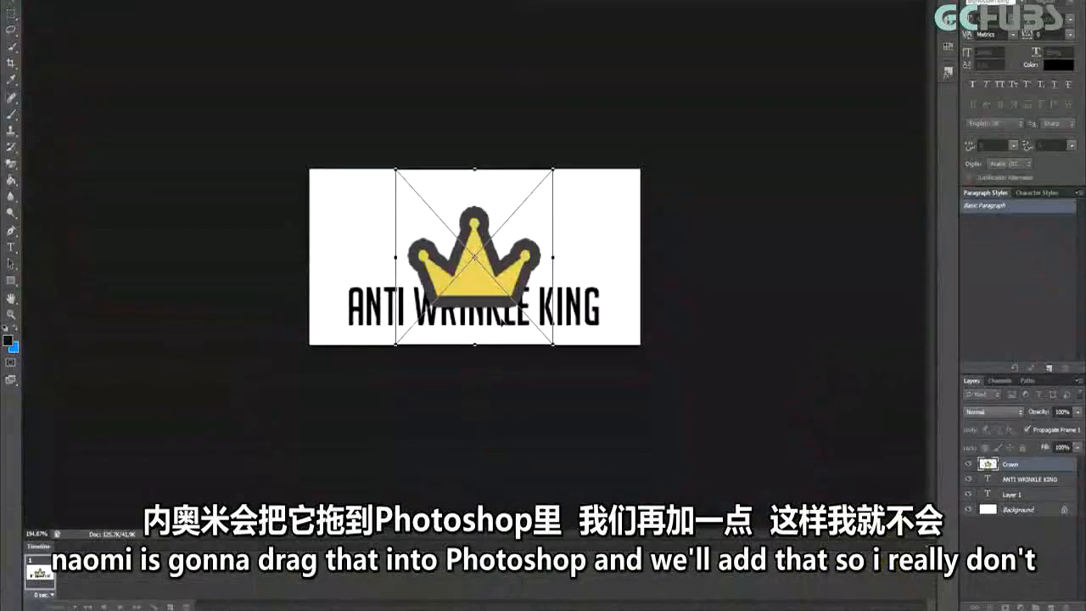
{"action": "left_click_drag", "start_coordinate": [501, 323], "coordinate": [500, 296]}
{"action": "left_click_drag", "start_coordinate": [552, 142], "coordinate": [485, 217]}
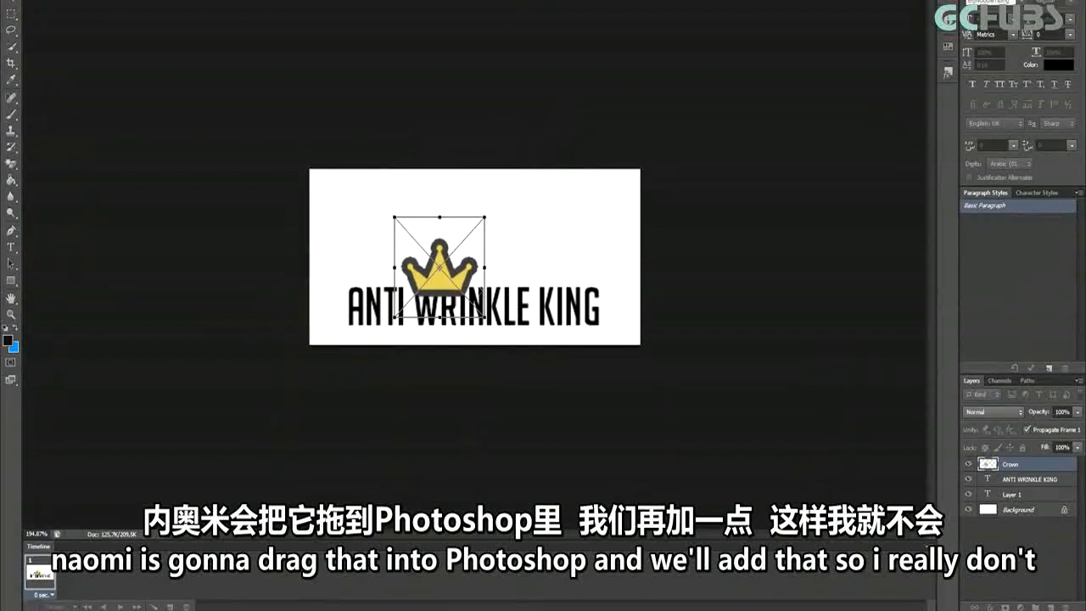
{"action": "left_click_drag", "start_coordinate": [478, 286], "coordinate": [510, 270]}
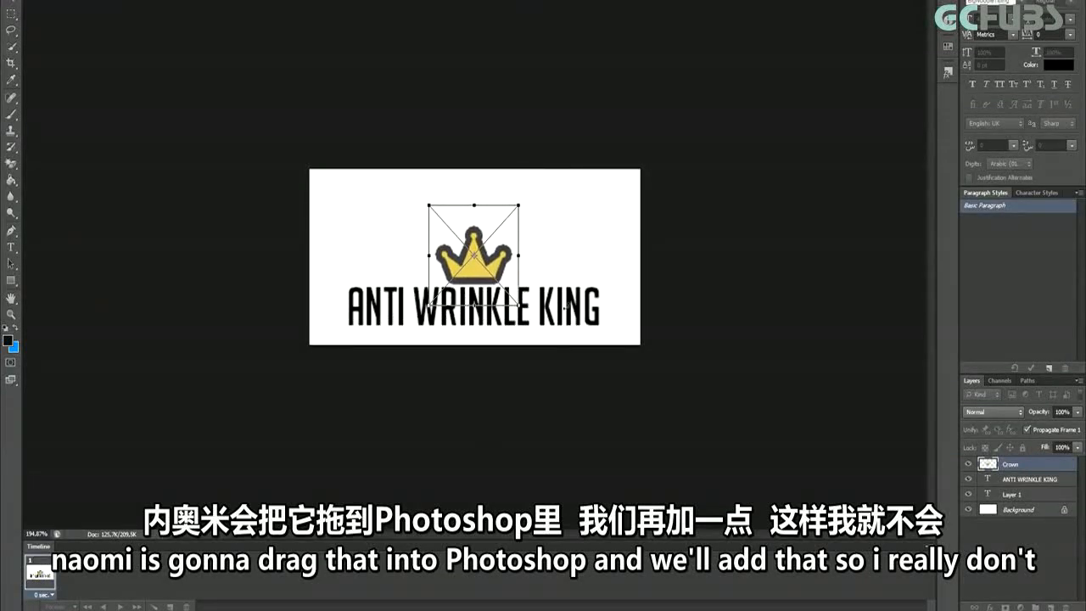
{"action": "key", "text": "Return"}
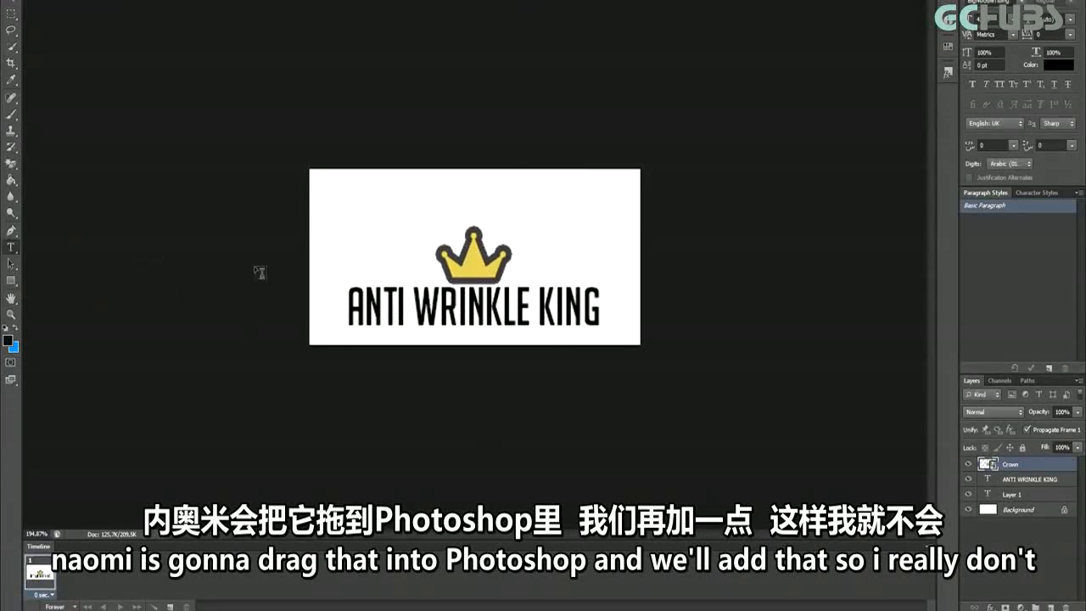
Step: Erase the dark outline around the crown, keeping only its yellow shape
{"action": "left_click", "coordinate": [11, 164]}
{"action": "left_click", "coordinate": [435, 255]}
{"action": "left_click", "coordinate": [514, 200]}
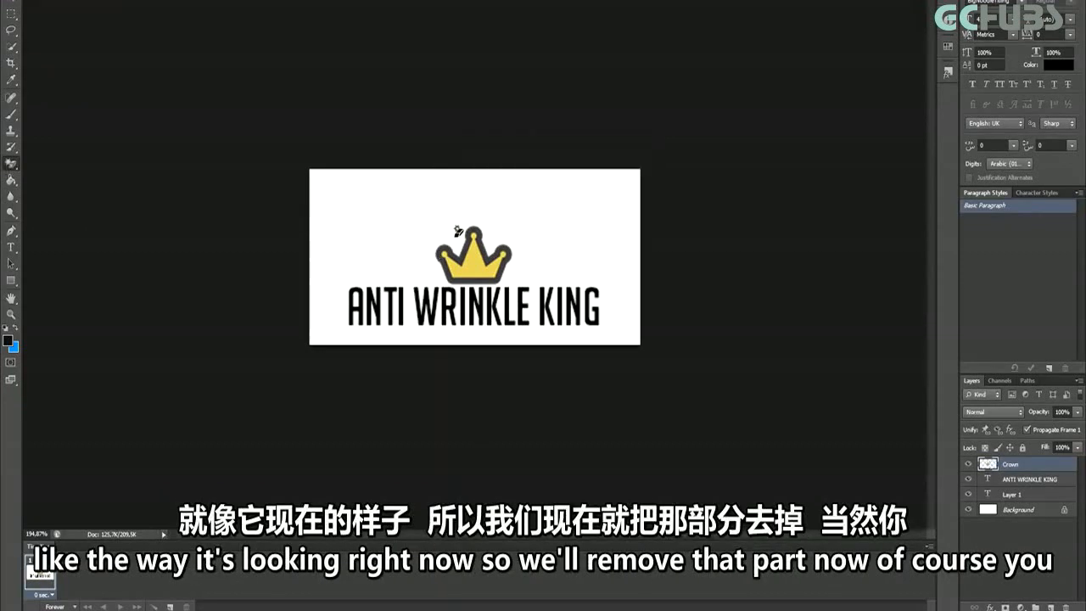
{"action": "left_click", "coordinate": [460, 245]}
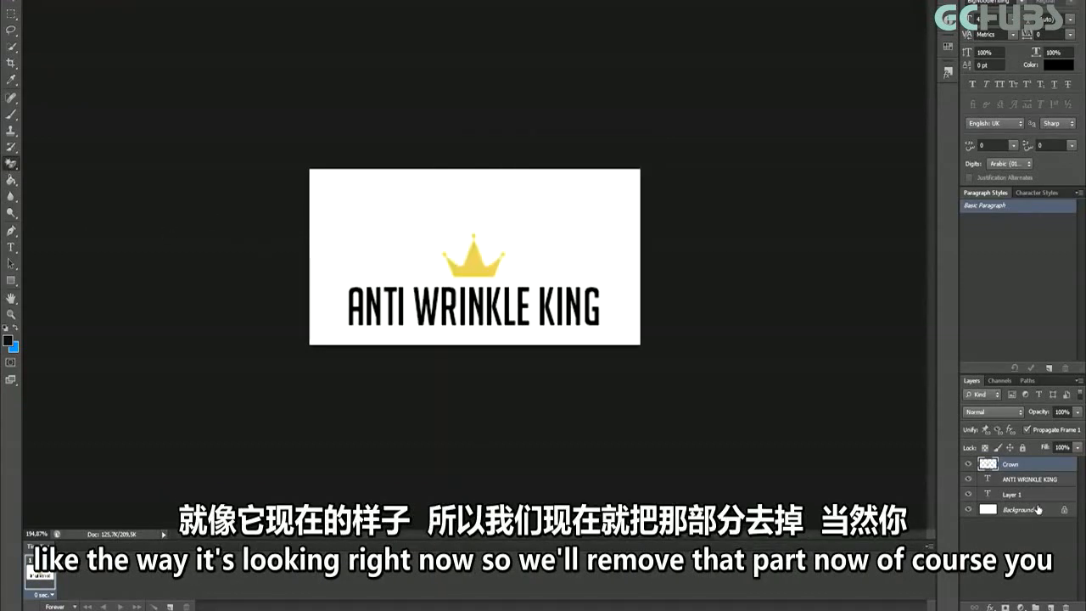
Step: Add a black outside Stroke layer style to the Crown layer
{"action": "right_click", "coordinate": [1010, 465]}
{"action": "left_click", "coordinate": [984, 34]}
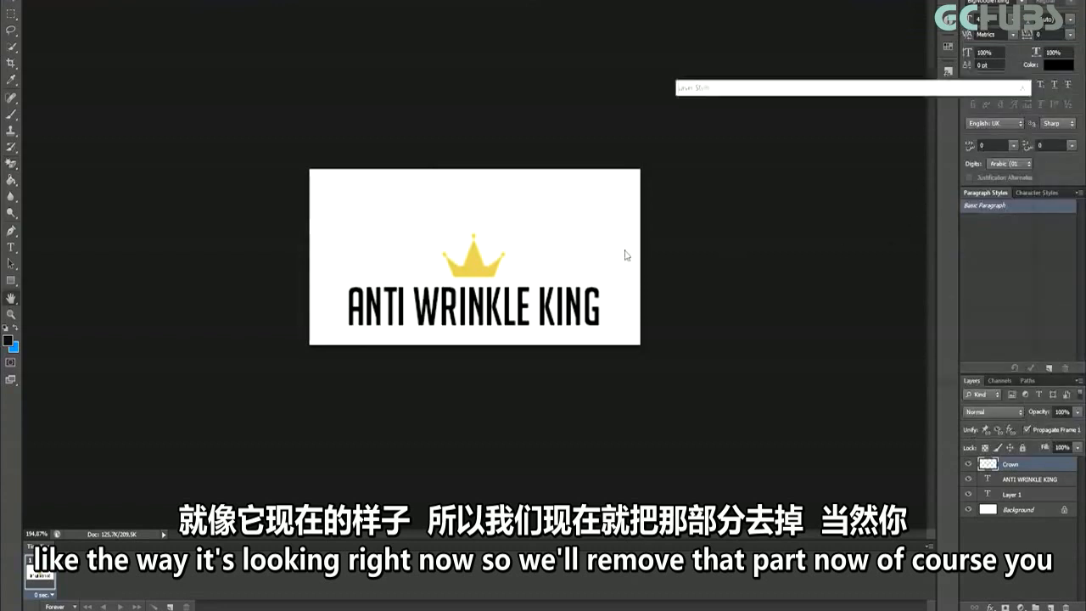
{"action": "left_click", "coordinate": [688, 182]}
{"action": "left_click", "coordinate": [703, 181]}
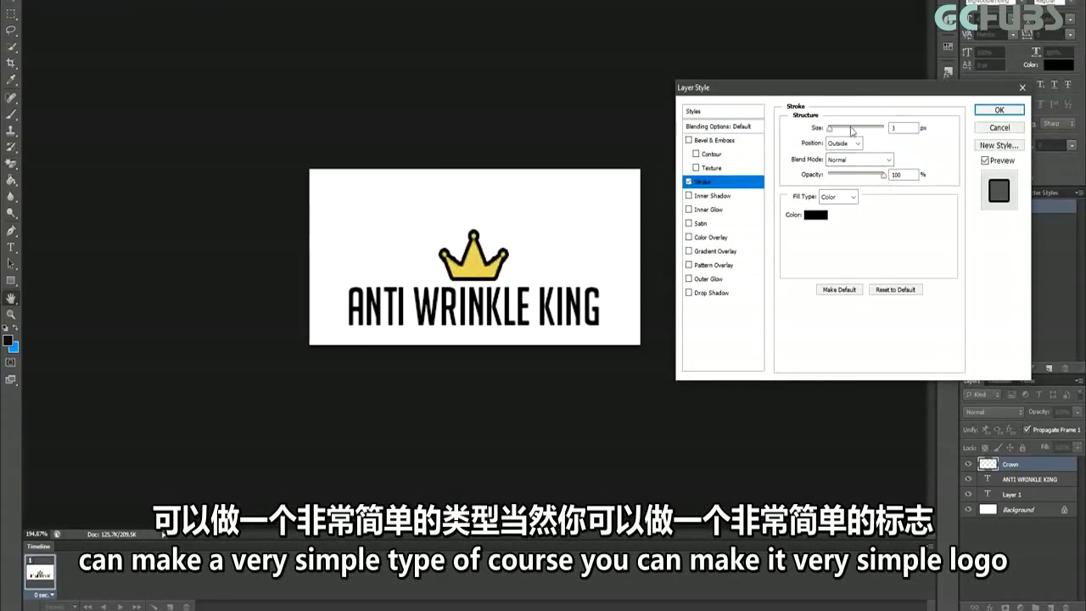
{"action": "key", "text": "Return"}
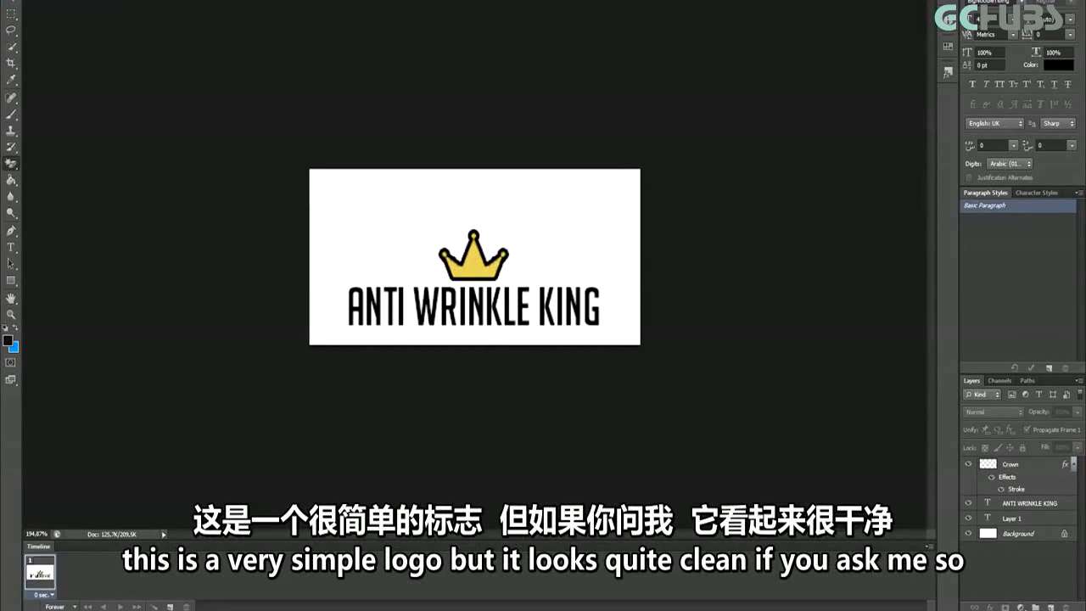
Step: Save the logo, switch back to the Shopify theme editor and use it as the Header logo image with a 250px width
{"action": "key", "text": "ctrl+s"}
{"action": "left_click", "coordinate": [582, 141]}
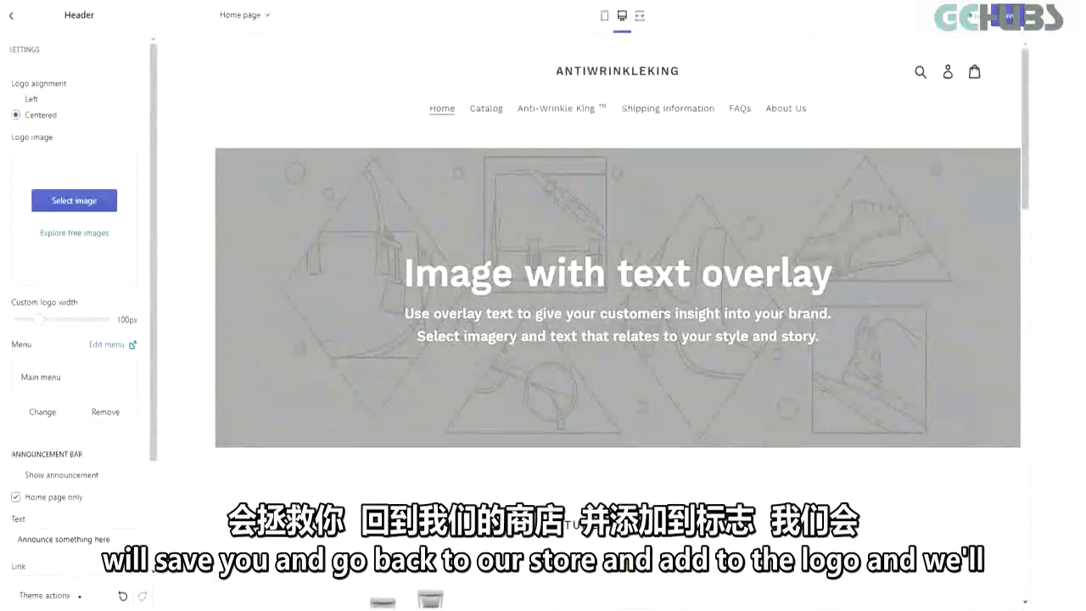
{"action": "left_click_drag", "start_coordinate": [594, 357], "coordinate": [88, 250]}
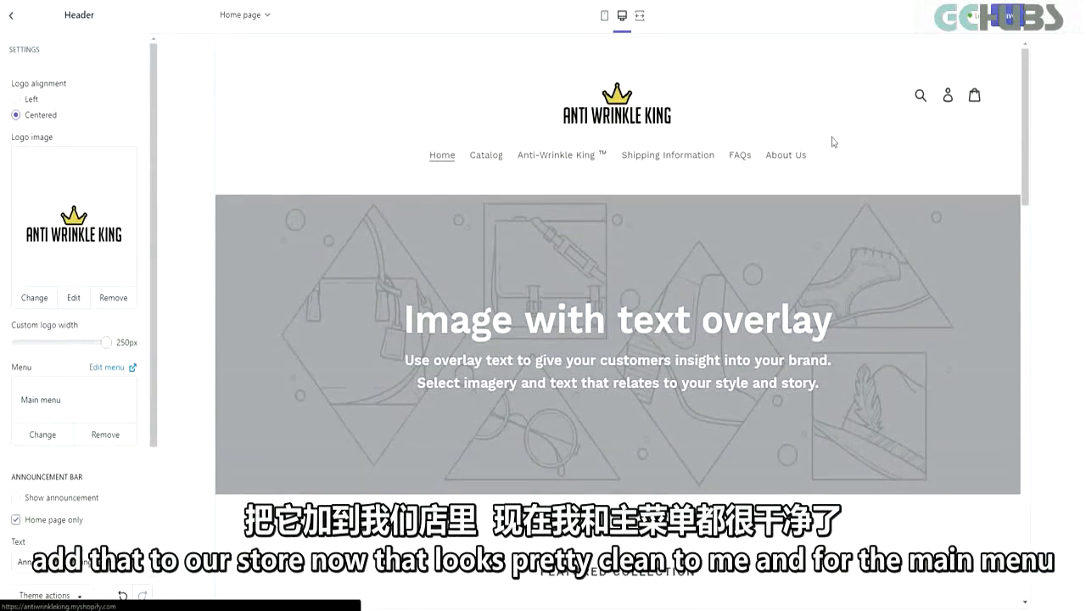
Step: Open the Main menu in the online store's navigation, remove the Catalog item and save the menu
{"action": "scroll", "coordinate": [75, 316], "scroll_direction": "down", "scroll_amount": 2}
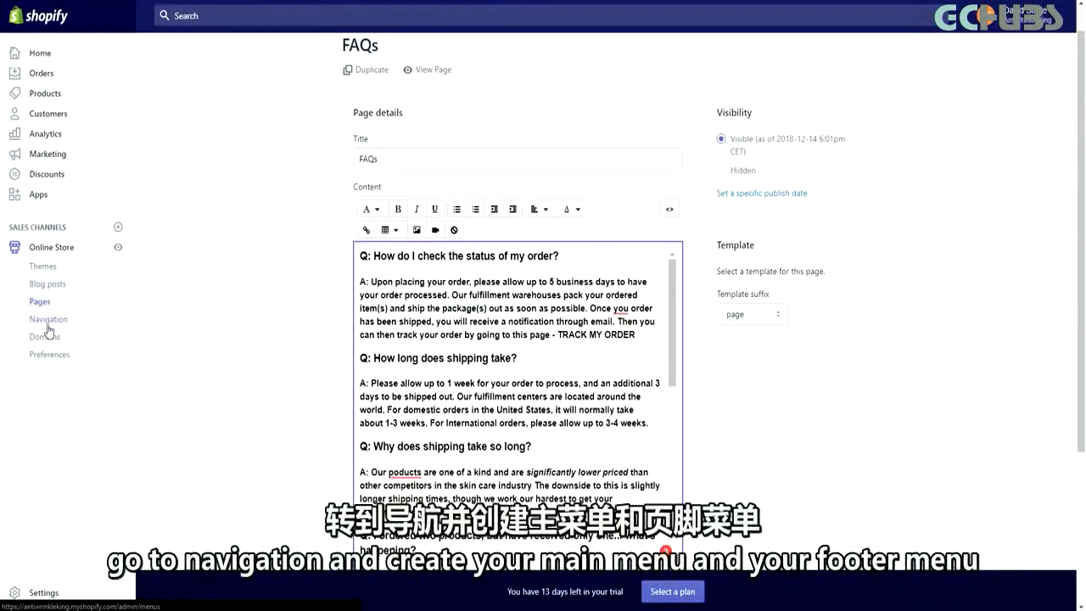
{"action": "left_click", "coordinate": [49, 329]}
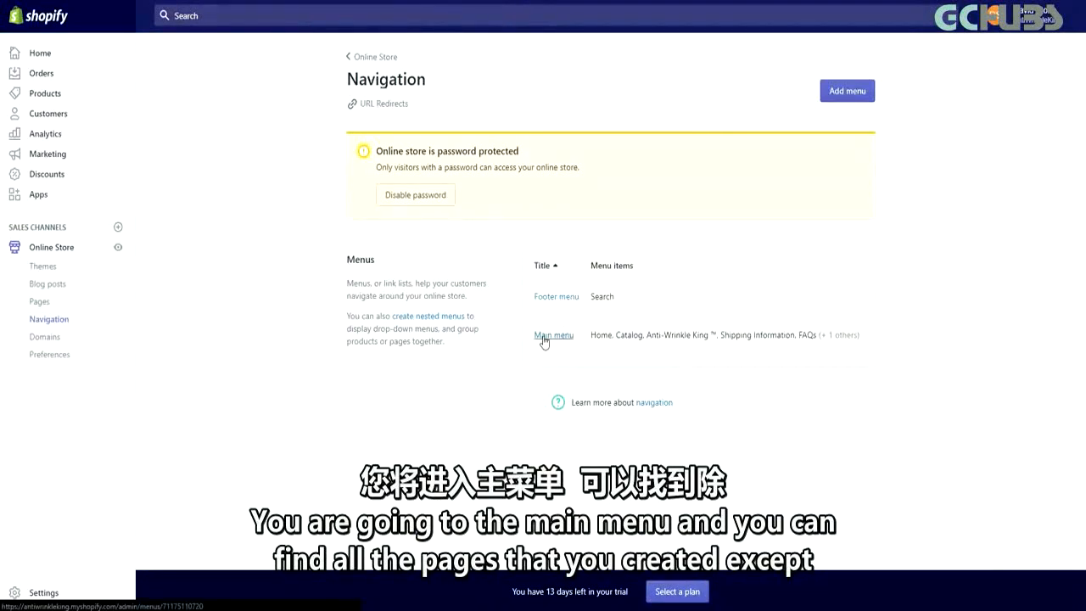
{"action": "left_click", "coordinate": [544, 340]}
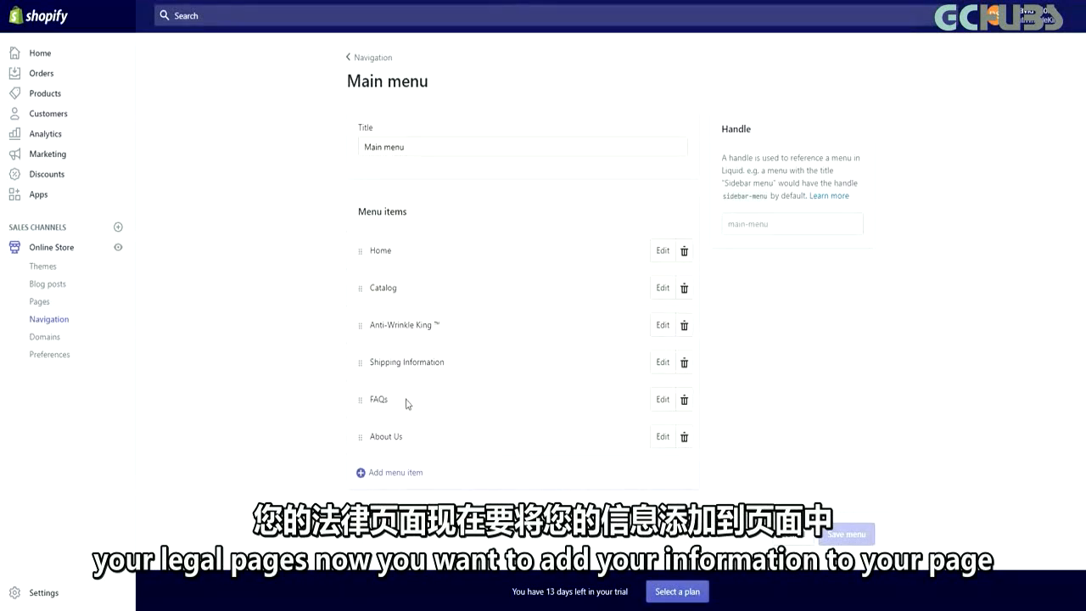
{"action": "left_click_drag", "start_coordinate": [448, 364], "coordinate": [374, 373]}
{"action": "mouse_move", "coordinate": [464, 324]}
{"action": "left_mouse_down"}
{"action": "mouse_move", "coordinate": [373, 324]}
{"action": "mouse_move", "coordinate": [443, 327]}
{"action": "left_mouse_up"}
{"action": "left_click", "coordinate": [373, 324]}
{"action": "left_click", "coordinate": [458, 329]}
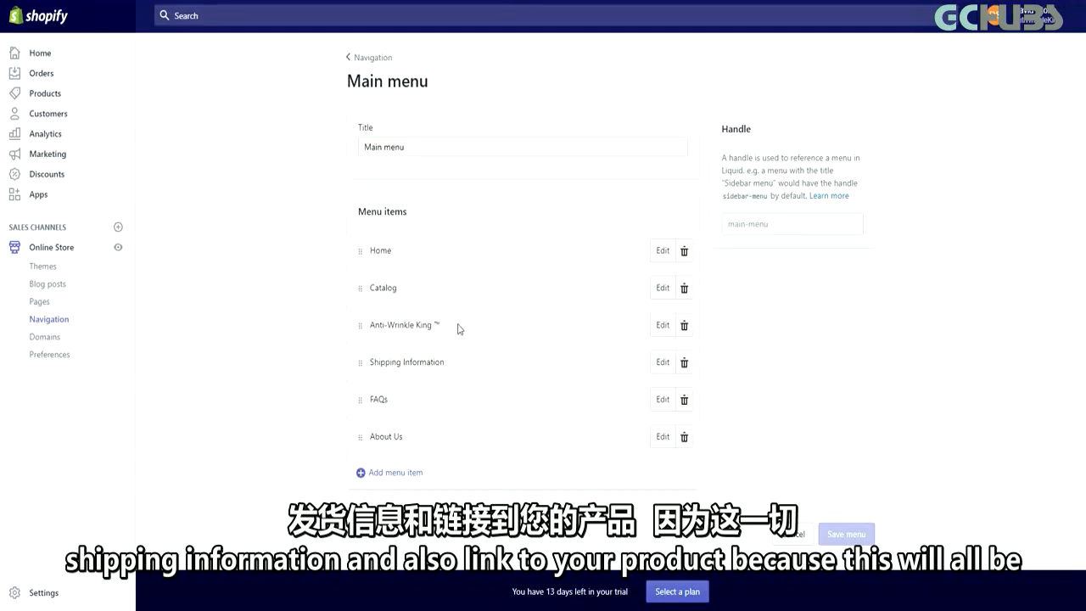
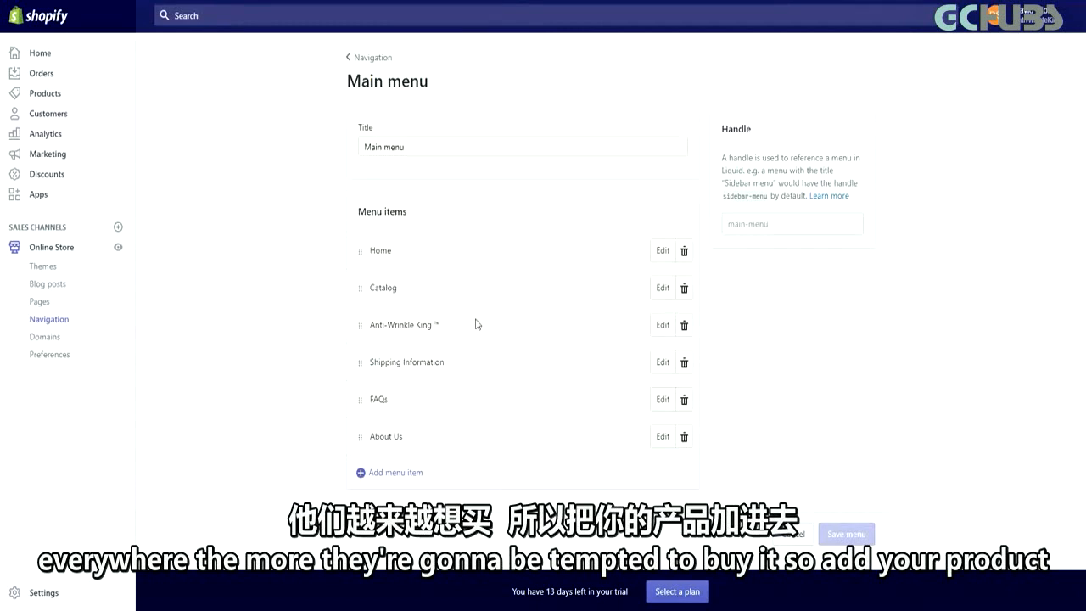
{"action": "left_click_drag", "start_coordinate": [469, 331], "coordinate": [402, 331]}
{"action": "left_click", "coordinate": [394, 335]}
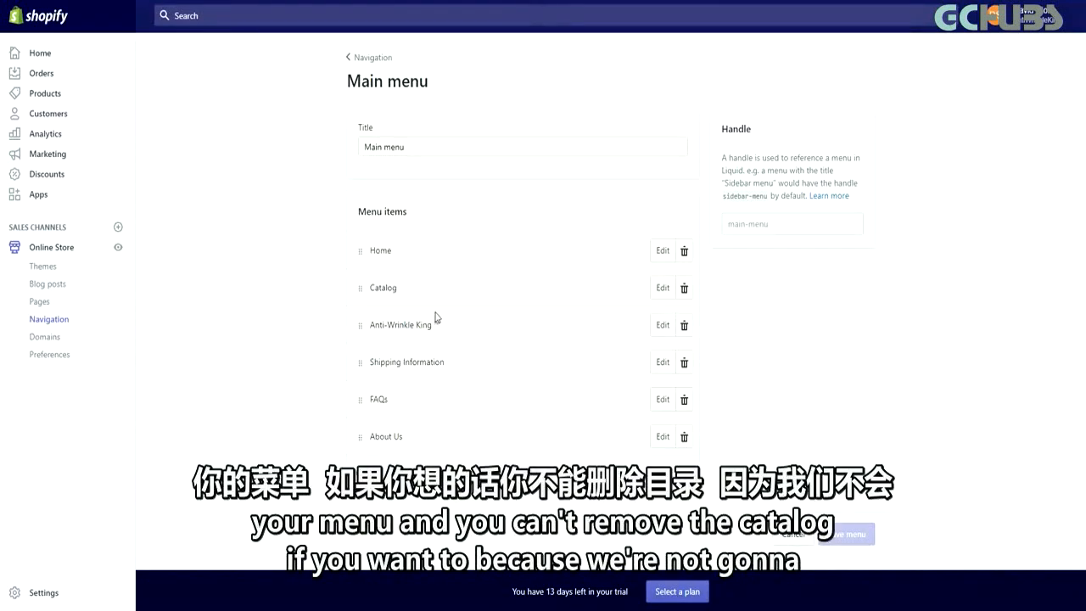
{"action": "left_click", "coordinate": [684, 287]}
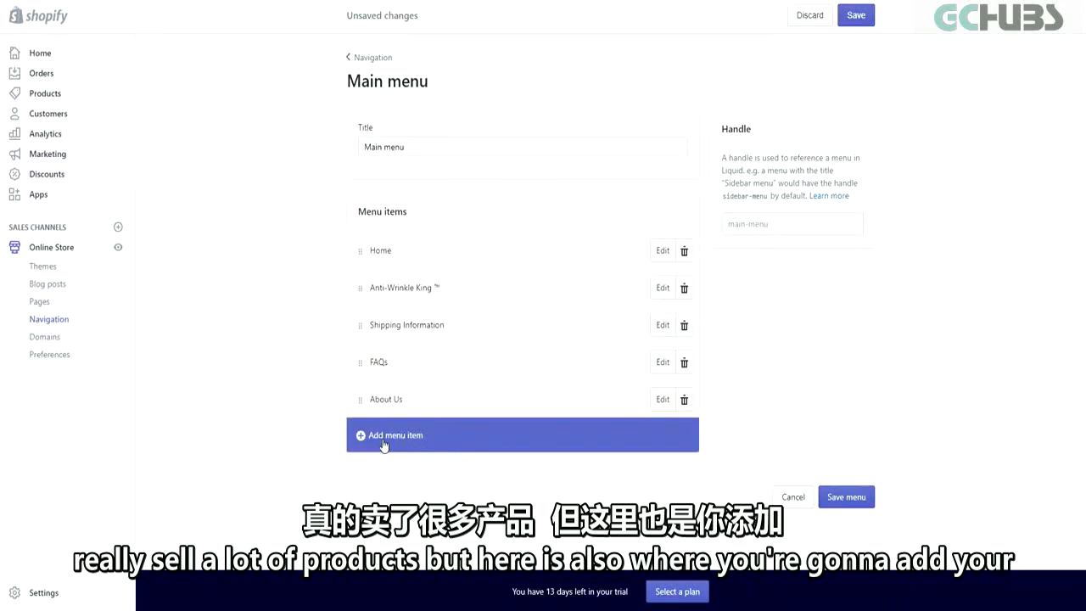
{"action": "left_click", "coordinate": [843, 497]}
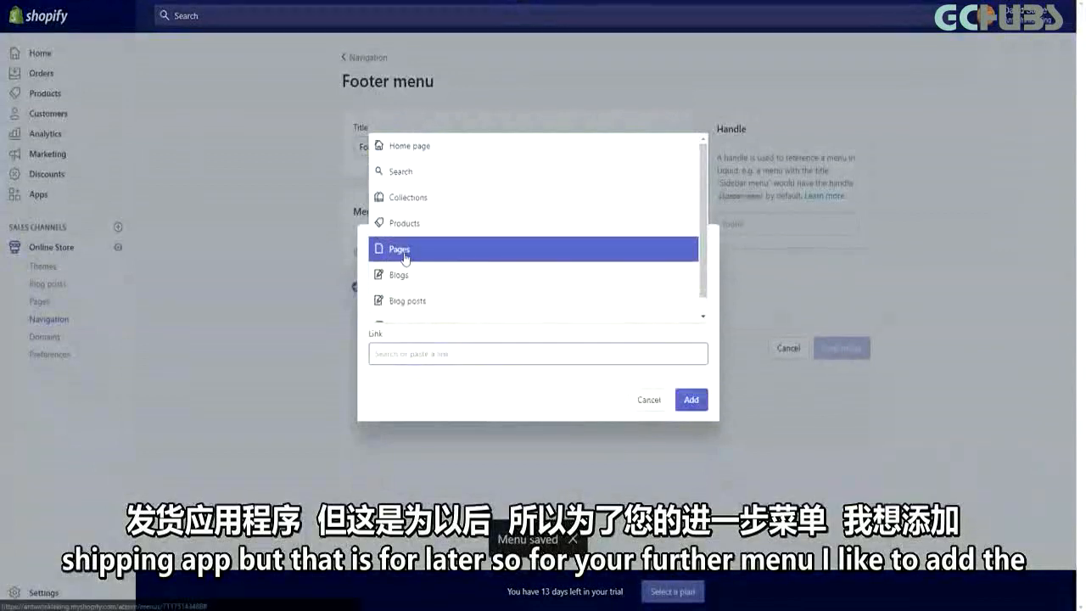
Step: Add menu items linking to the Refund Policy and Privacy Policy pages to the Footer menu
{"action": "left_click", "coordinate": [427, 242]}
{"action": "left_click", "coordinate": [427, 252]}
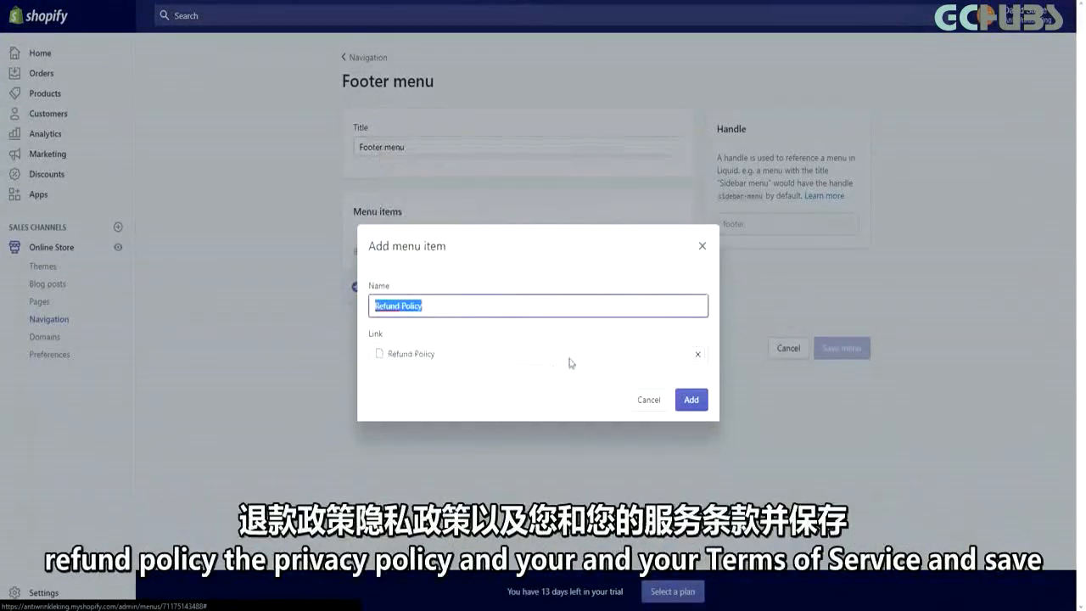
{"action": "left_click", "coordinate": [691, 400]}
{"action": "left_click", "coordinate": [391, 317]}
{"action": "left_click", "coordinate": [424, 240]}
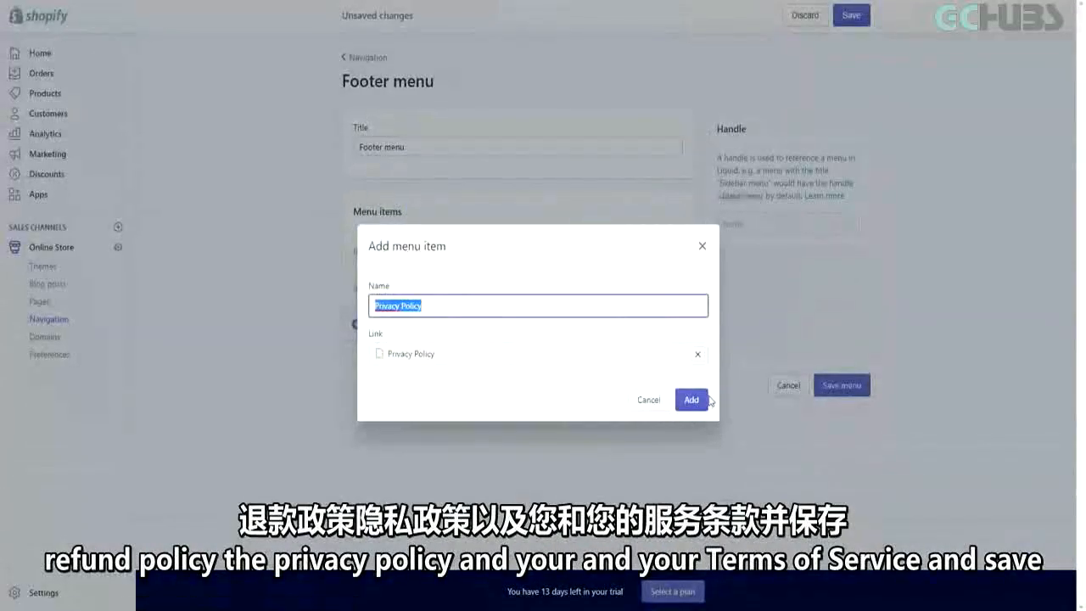
{"action": "left_click", "coordinate": [692, 400]}
Step: Add a Terms of Service item, linked from the store policies, to the Footer menu
{"action": "left_click", "coordinate": [410, 345]}
{"action": "left_click", "coordinate": [407, 352]}
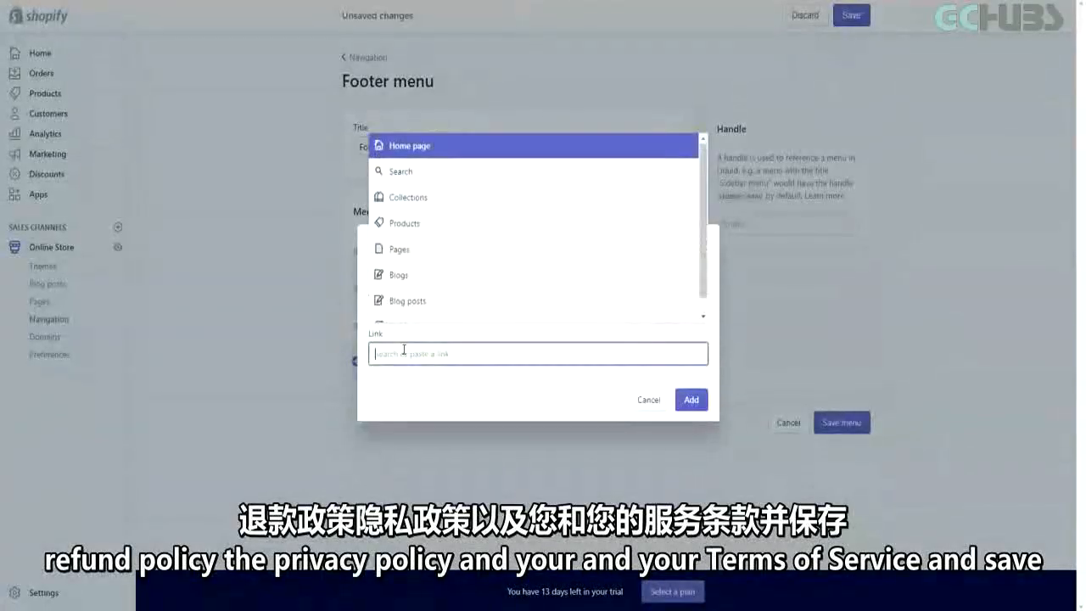
{"action": "scroll", "coordinate": [424, 314], "scroll_direction": "down", "scroll_amount": 1}
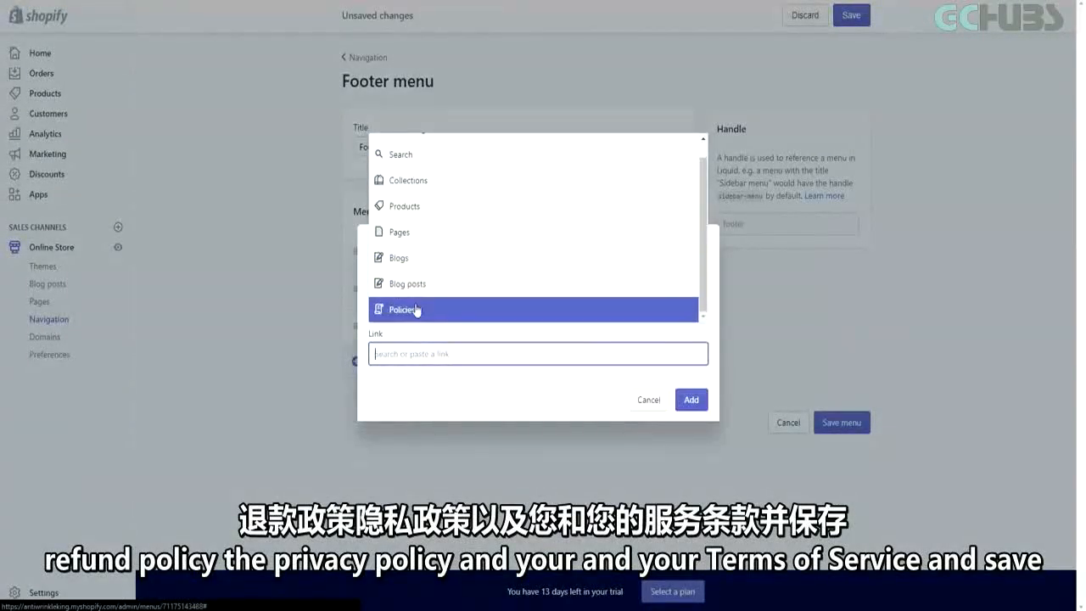
{"action": "left_click", "coordinate": [417, 312]}
{"action": "left_click", "coordinate": [417, 312]}
{"action": "left_click", "coordinate": [703, 399]}
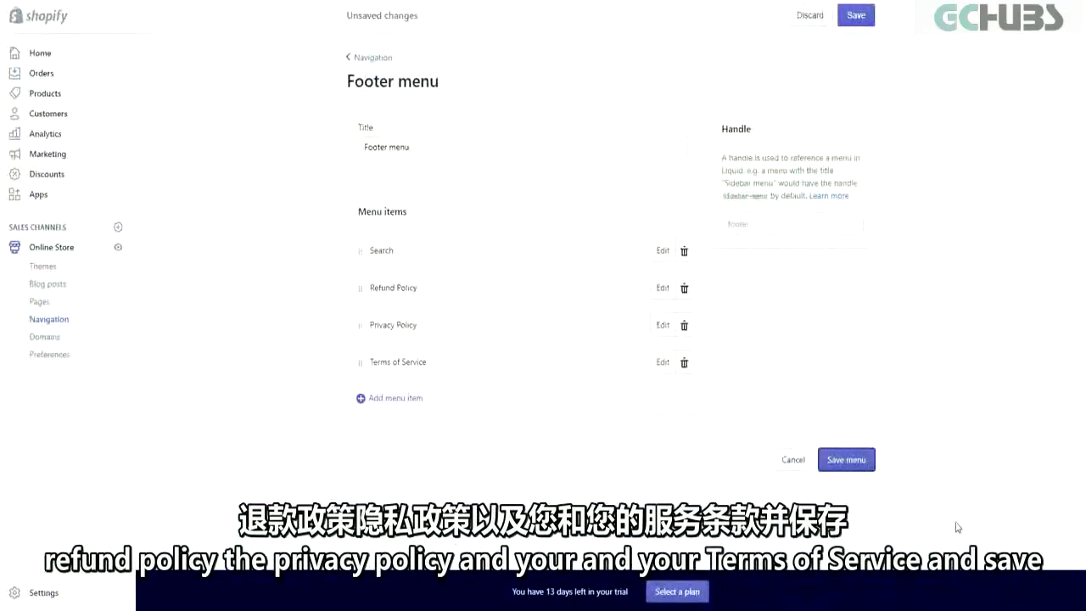
Step: Add a Shipping Information item, linked to the page of that name, to the Footer menu and save the menu
{"action": "left_click", "coordinate": [441, 398]}
{"action": "left_click", "coordinate": [427, 356]}
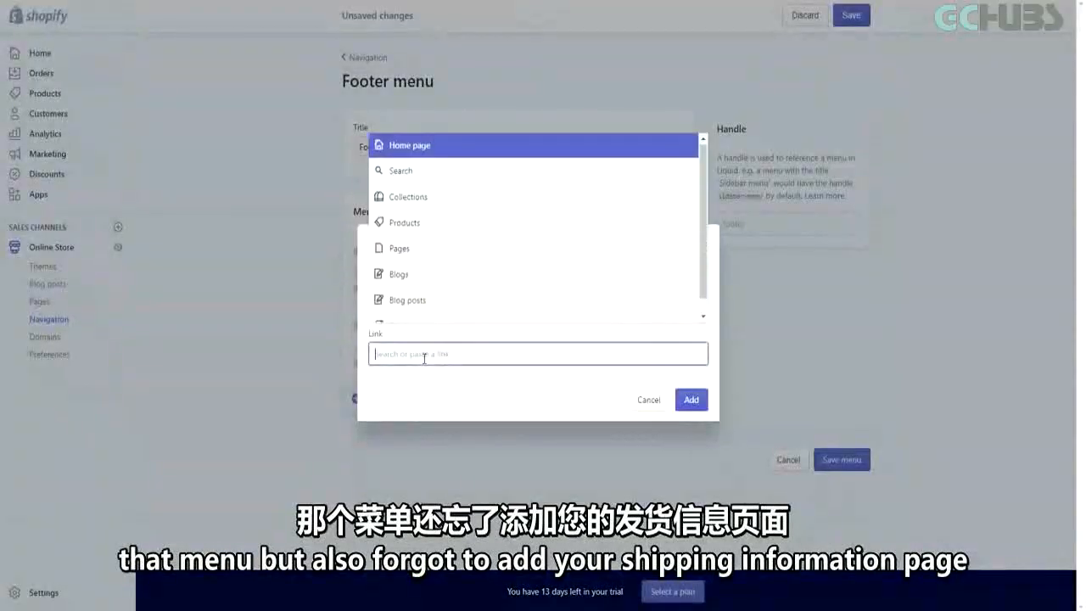
{"action": "left_click", "coordinate": [424, 274]}
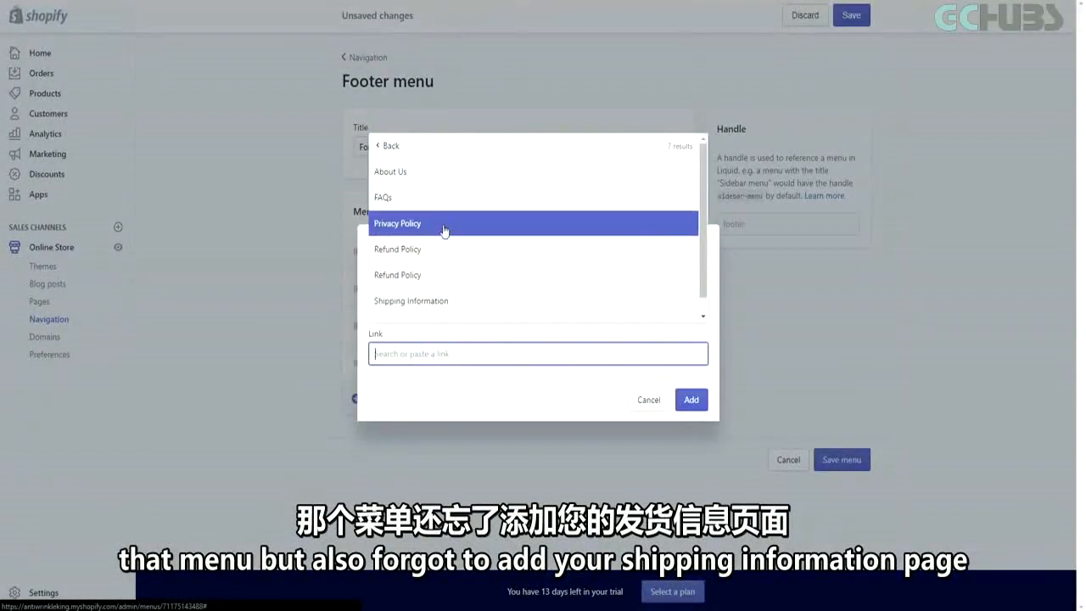
{"action": "scroll", "coordinate": [439, 252], "scroll_direction": "down", "scroll_amount": 1}
{"action": "left_click", "coordinate": [440, 290]}
{"action": "left_click", "coordinate": [691, 399]}
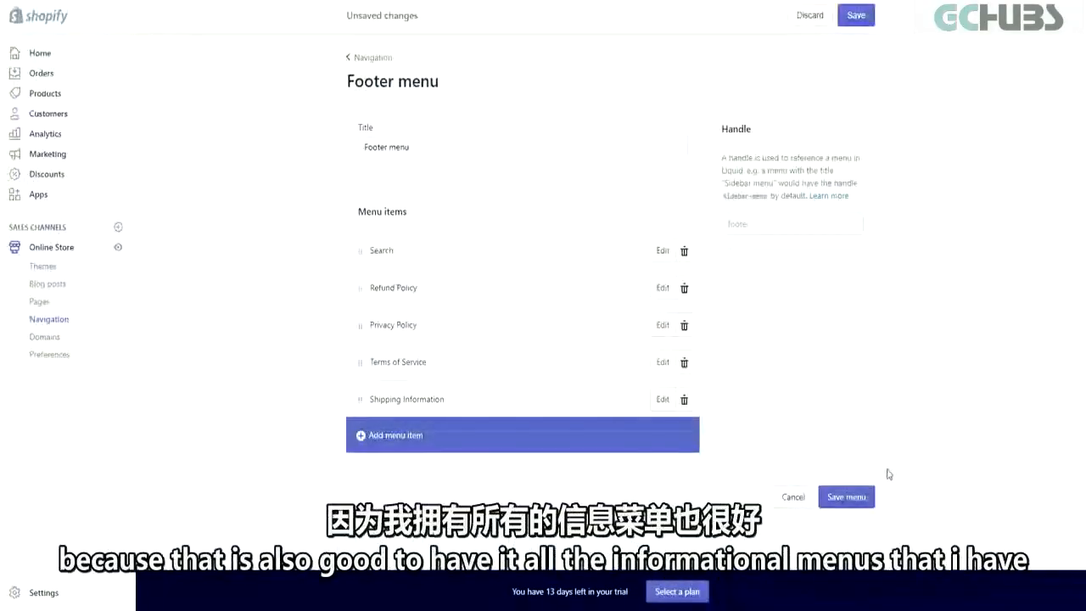
{"action": "left_click", "coordinate": [844, 496]}
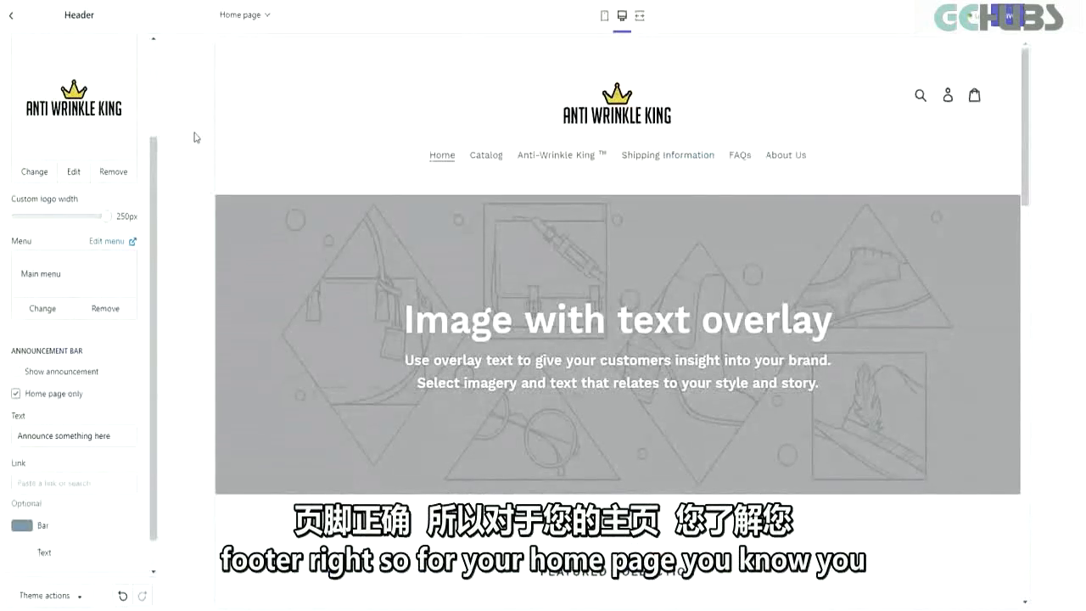
Step: In the theme's Header settings, enable the announcement bar and set its bar color to blue #197BBD
{"action": "scroll", "coordinate": [76, 293], "scroll_direction": "down", "scroll_amount": 1}
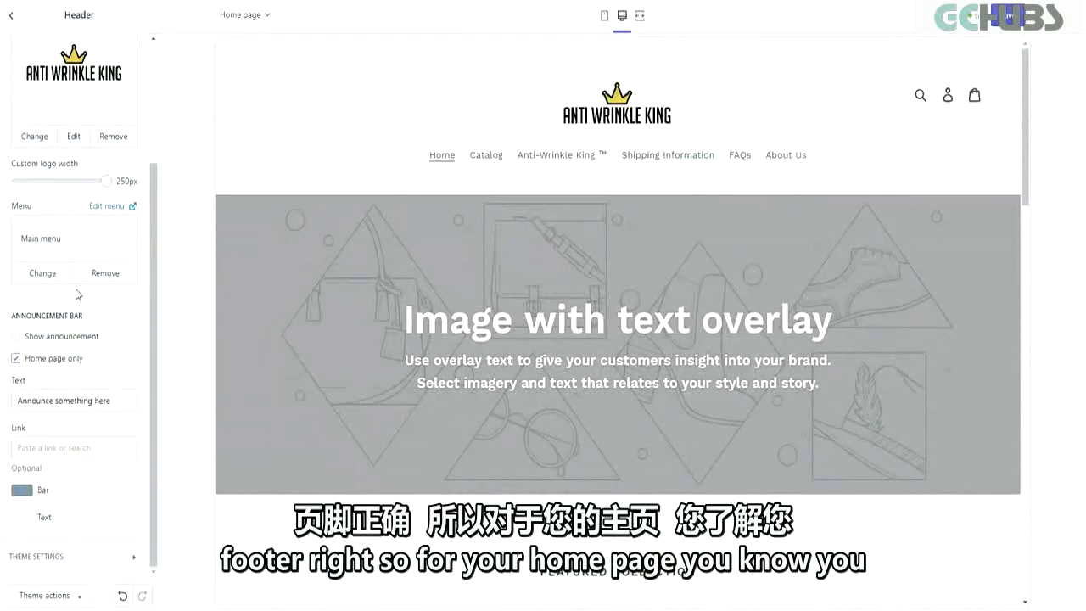
{"action": "left_click", "coordinate": [16, 336]}
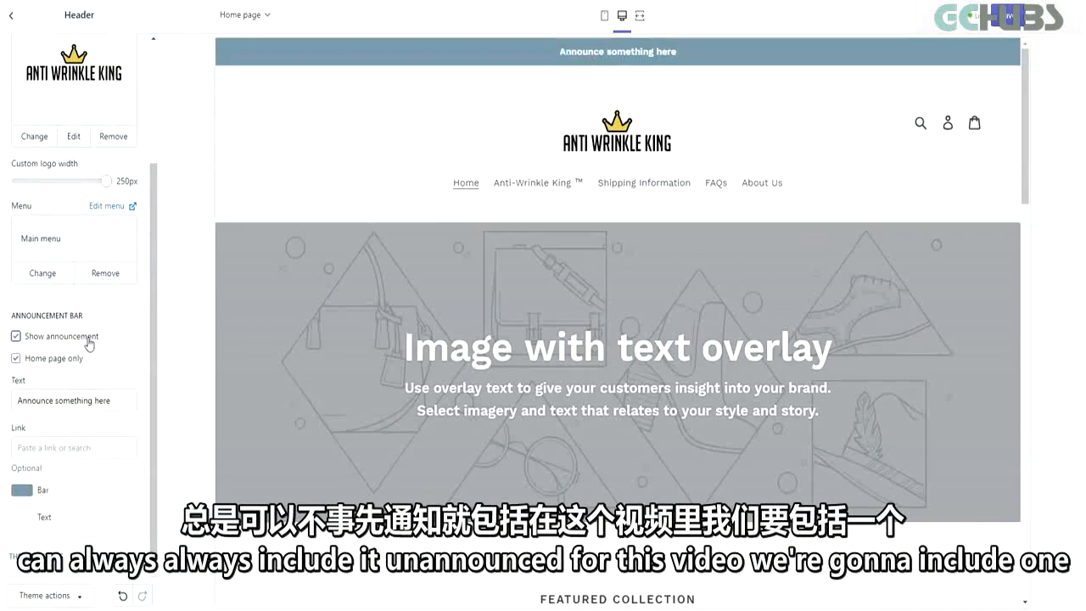
{"action": "left_click", "coordinate": [21, 489]}
{"action": "left_click", "coordinate": [44, 570]}
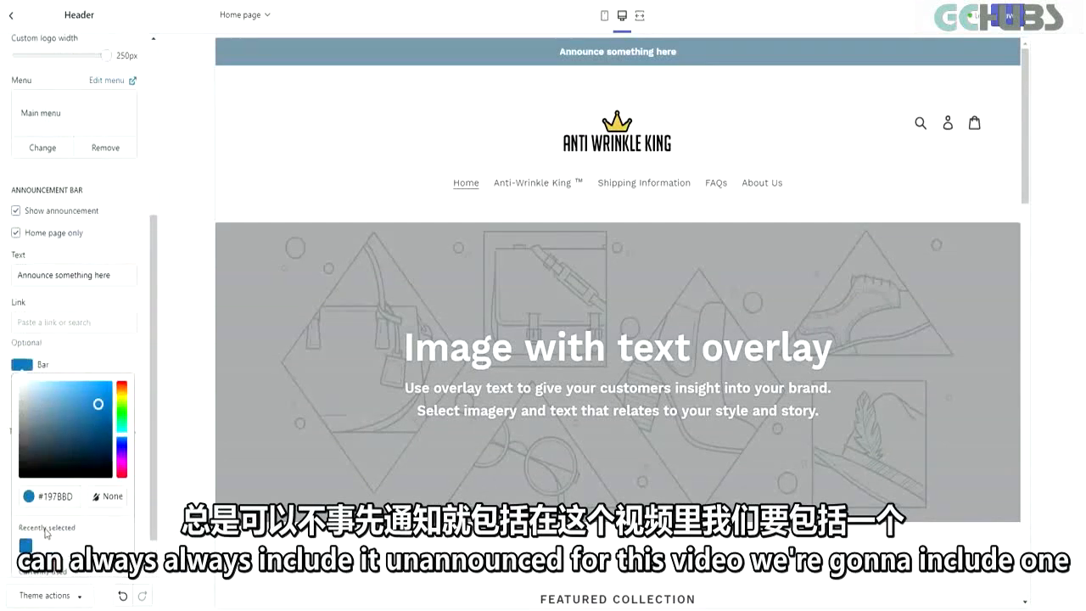
{"action": "left_click", "coordinate": [87, 348]}
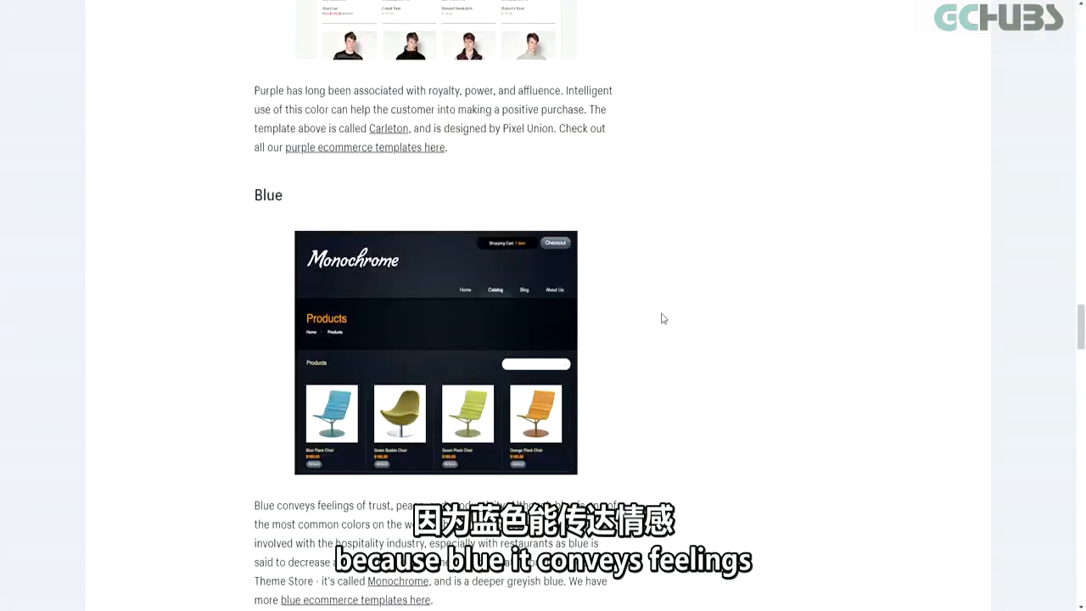
Step: Review the ecommerce color guide article's sections on what red and blue convey to shoppers
{"action": "scroll", "coordinate": [660, 314], "scroll_direction": "up", "scroll_amount": 15}
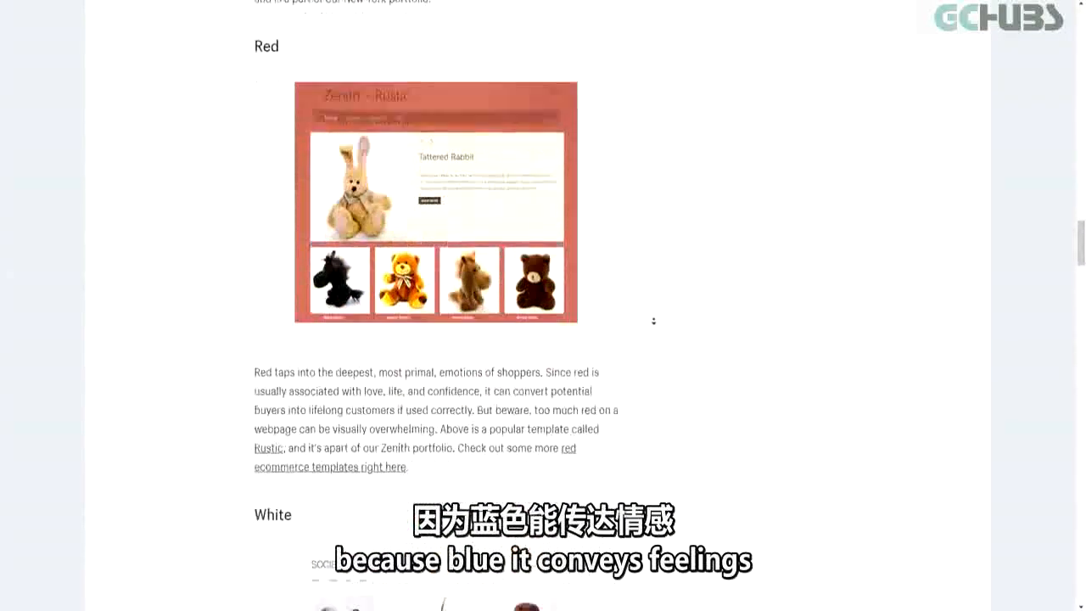
{"action": "scroll", "coordinate": [654, 319], "scroll_direction": "down", "scroll_amount": 15}
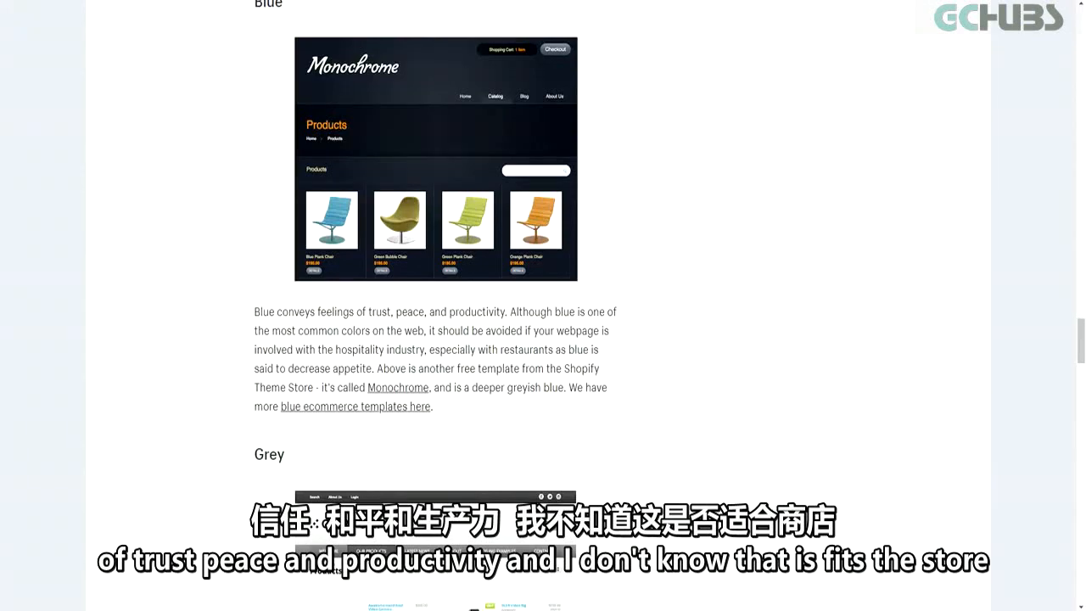
{"action": "scroll", "coordinate": [664, 235], "scroll_direction": "up", "scroll_amount": 1}
{"action": "scroll", "coordinate": [630, 121], "scroll_direction": "down", "scroll_amount": 1}
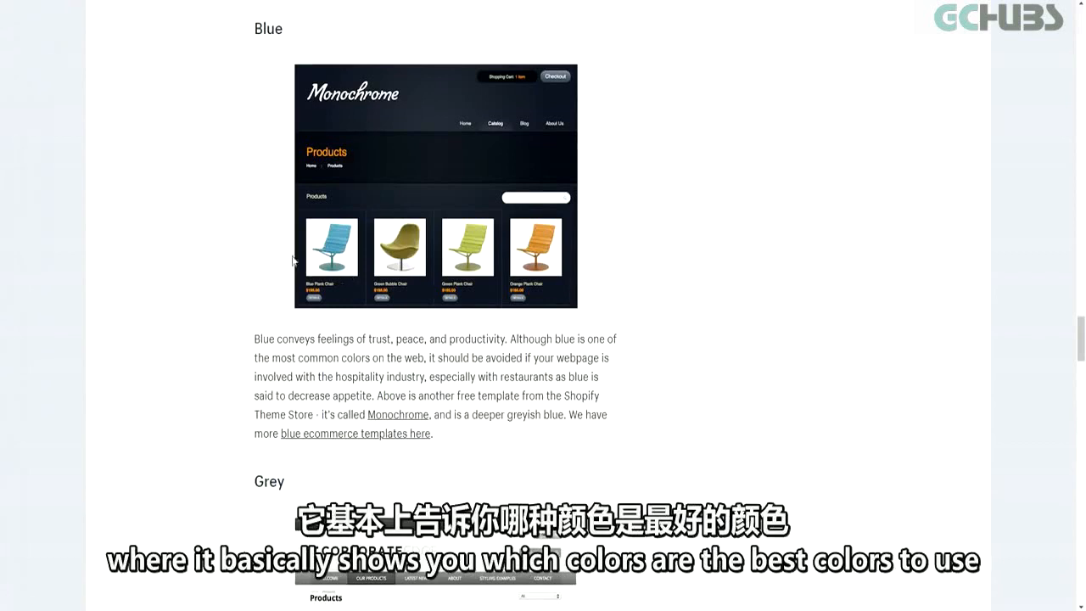
{"action": "scroll", "coordinate": [679, 123], "scroll_direction": "up", "scroll_amount": 1}
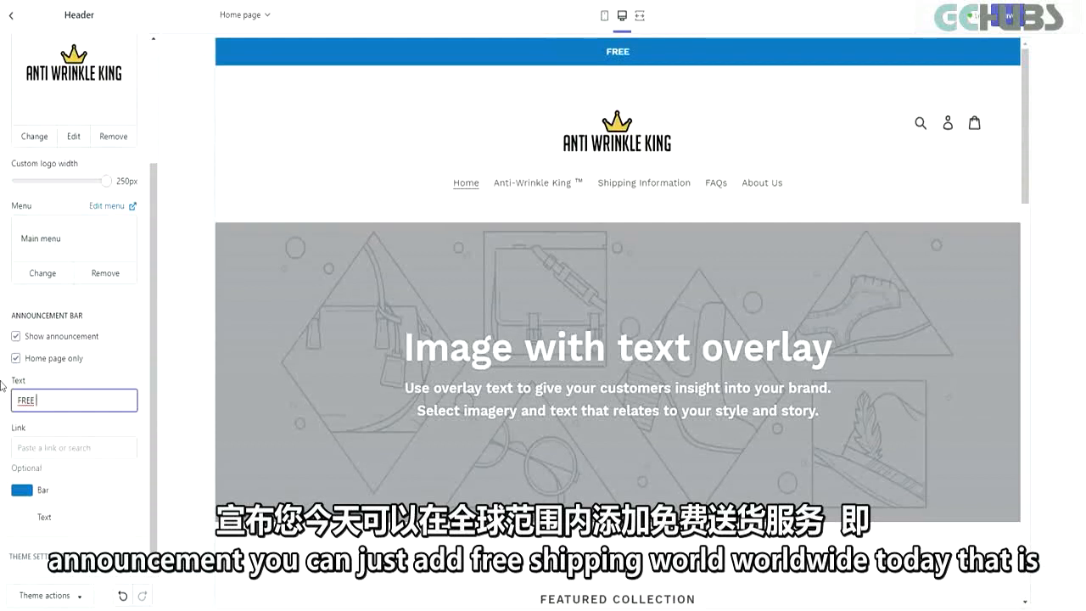
Step: Set the announcement text to "FREE SHIPPING WORLDWIDE TODAY", link it to the Anti-Wrinkle King ™ product and save
{"action": "type", "text": "SHIPPING WORLD!"}
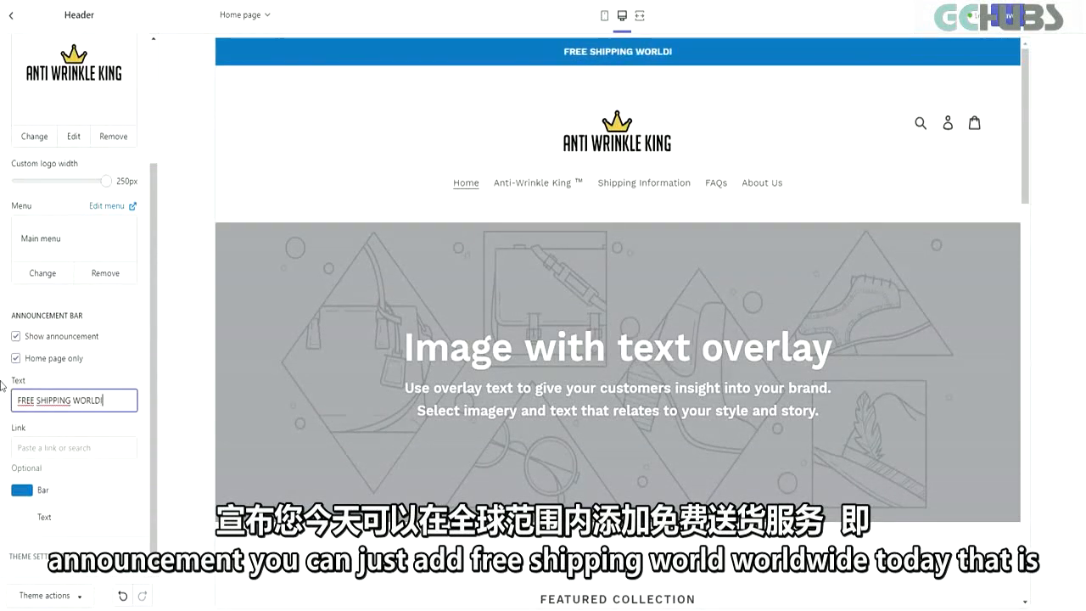
{"action": "key", "text": "BackSpace"}
{"action": "type", "text": "WIDE TODAY"}
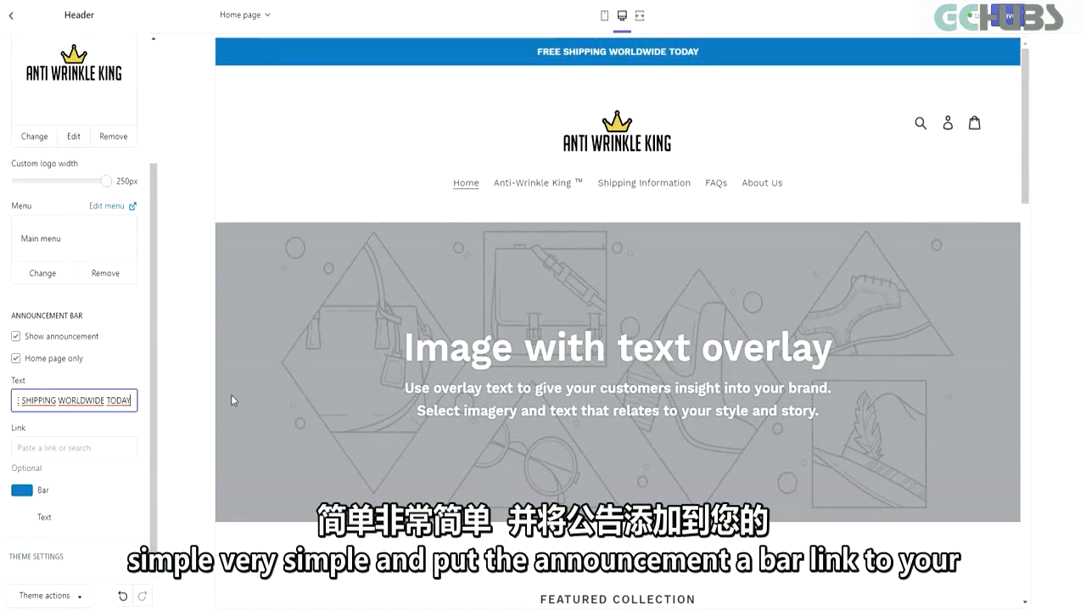
{"action": "left_click", "coordinate": [61, 448]}
{"action": "left_click", "coordinate": [60, 388]}
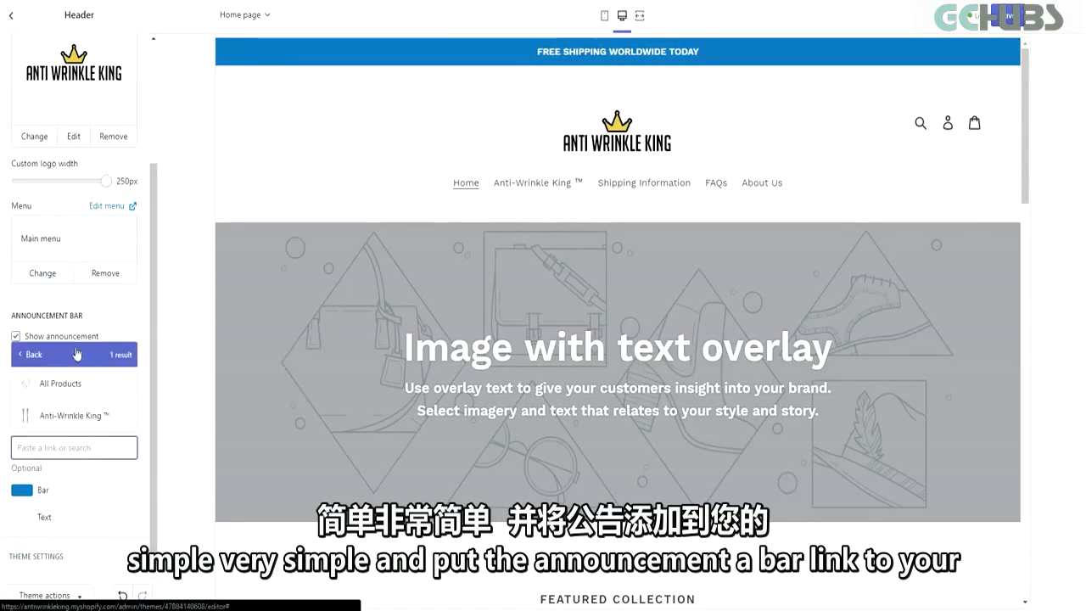
{"action": "left_click", "coordinate": [72, 414]}
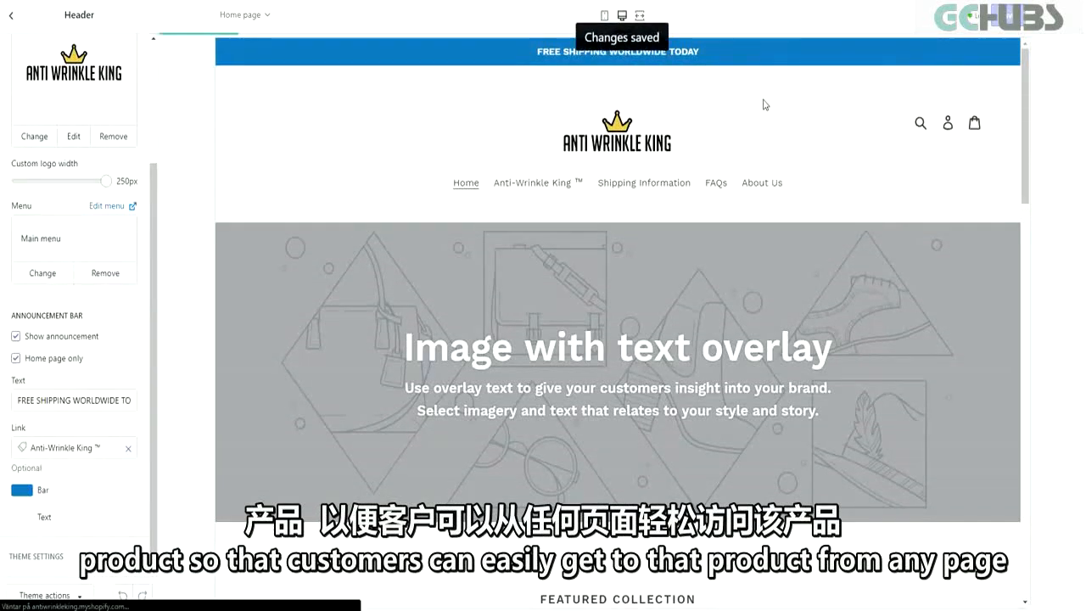
Step: Give the Image with text overlay section the free Women's Fashion photo of a woman in a red swimsuit floating in water
{"action": "left_click", "coordinate": [10, 14]}
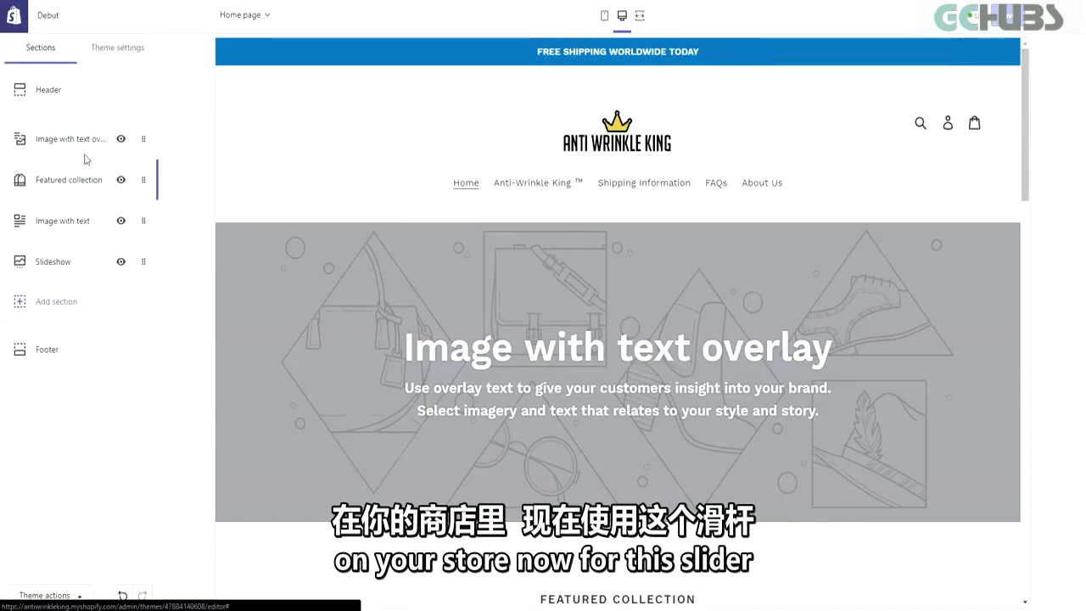
{"action": "scroll", "coordinate": [463, 237], "scroll_direction": "down", "scroll_amount": 2}
{"action": "left_click", "coordinate": [95, 148]}
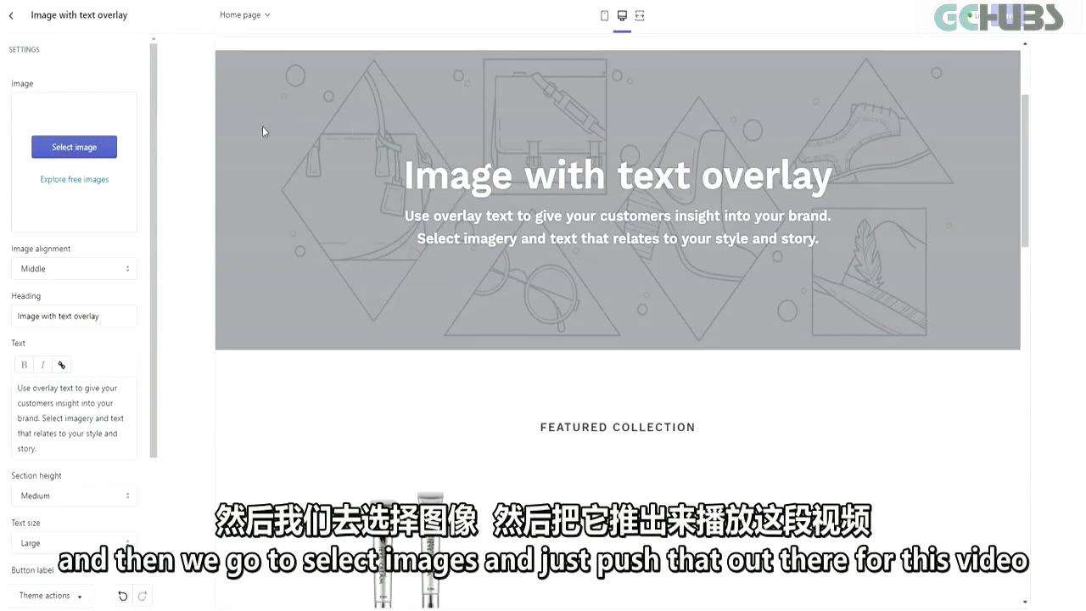
{"action": "left_click", "coordinate": [58, 142]}
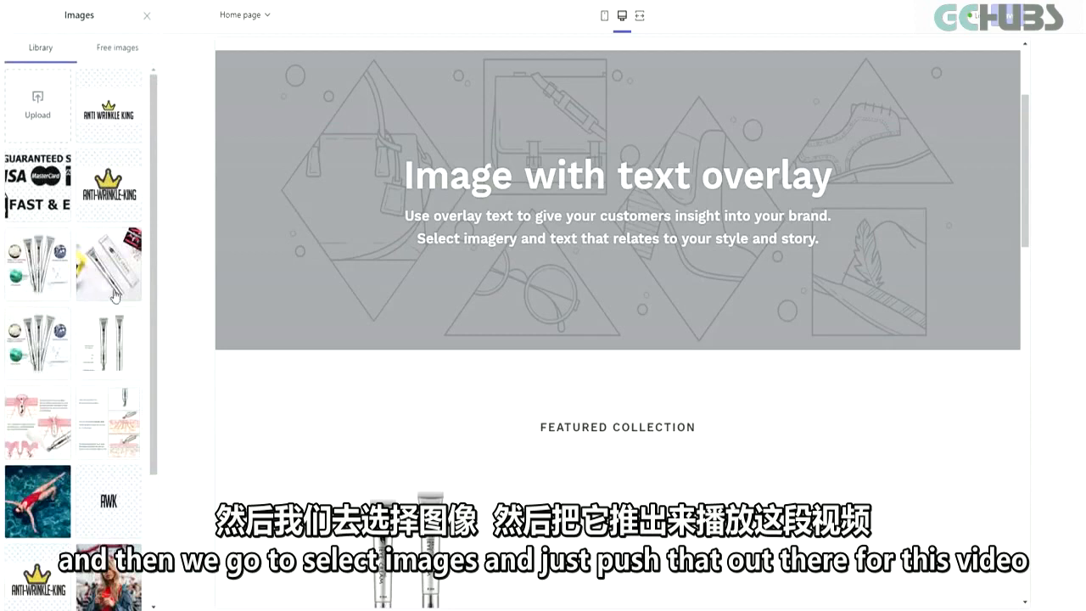
{"action": "left_click", "coordinate": [147, 15]}
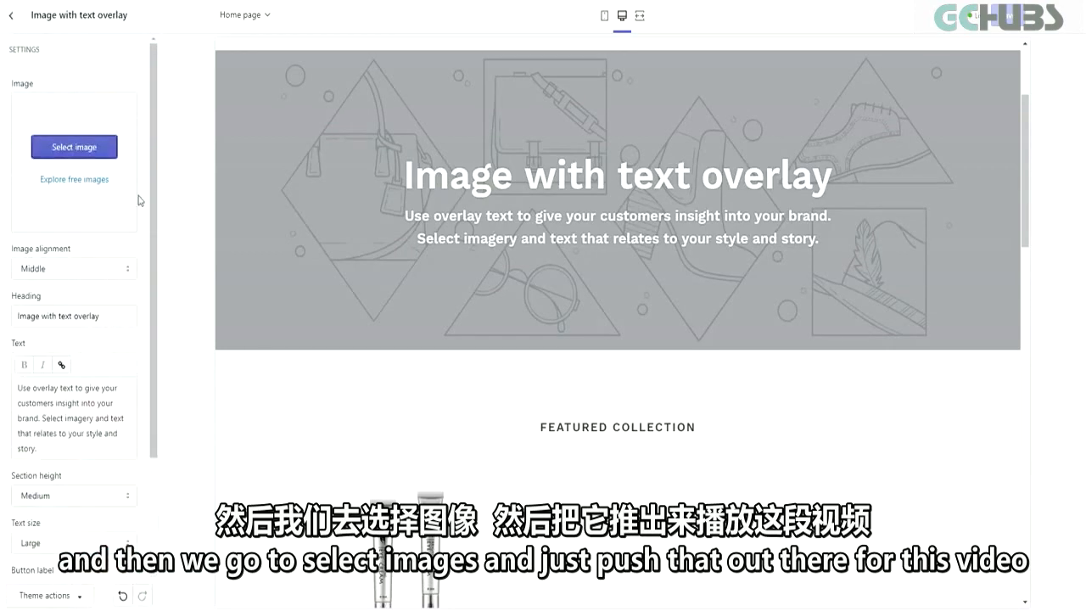
{"action": "left_click", "coordinate": [78, 179]}
{"action": "left_click", "coordinate": [84, 168]}
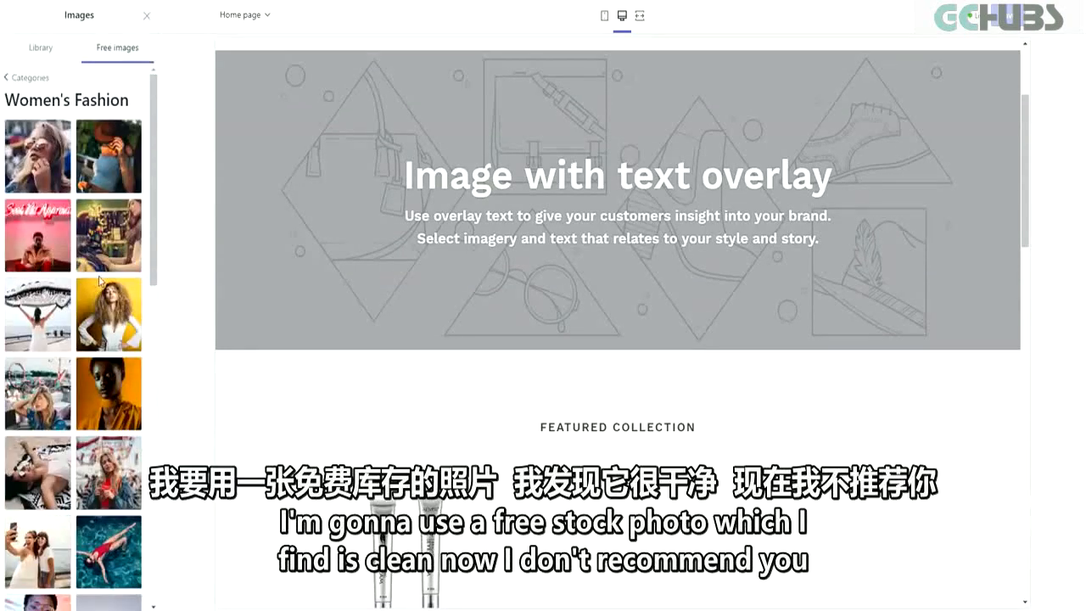
{"action": "left_click", "coordinate": [38, 155]}
{"action": "left_click", "coordinate": [136, 584]}
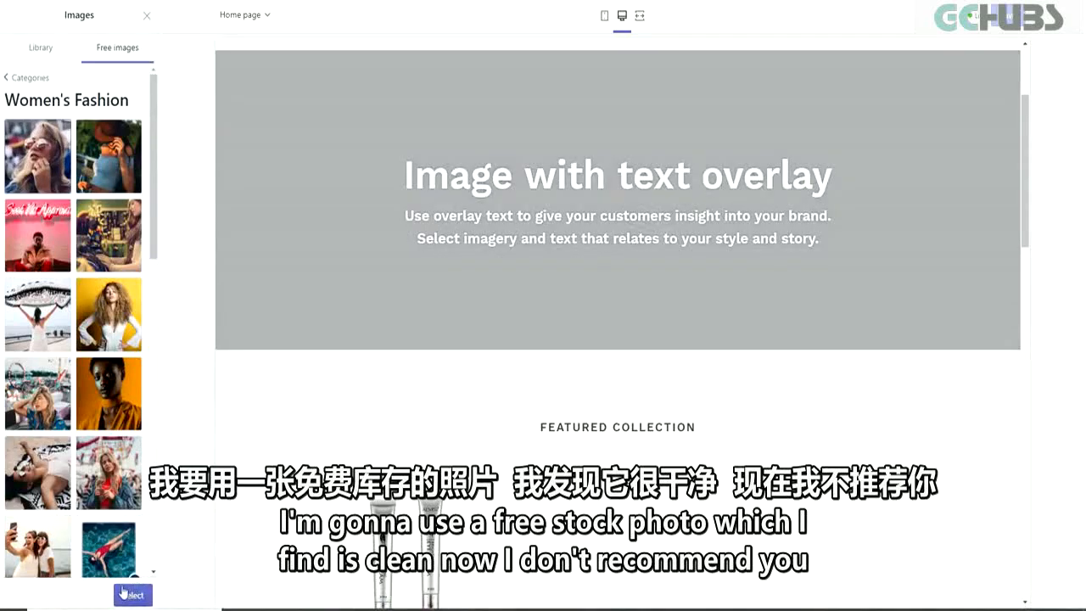
{"action": "left_click", "coordinate": [140, 598]}
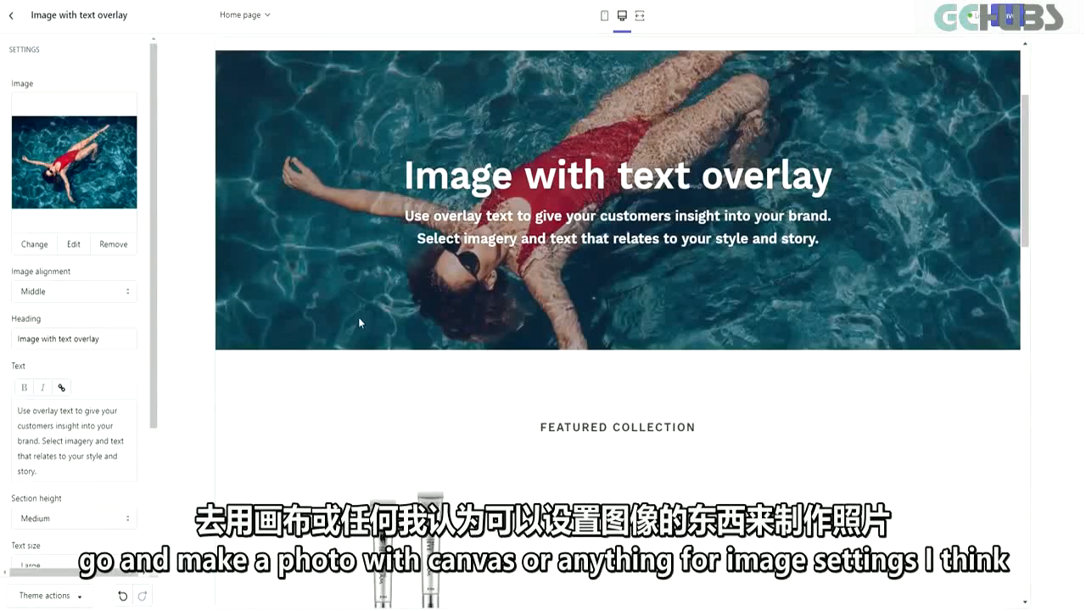
Step: Replace the image overlay section's heading with "ANTI WRINKLE KING"
{"action": "scroll", "coordinate": [323, 289], "scroll_direction": "up", "scroll_amount": 1}
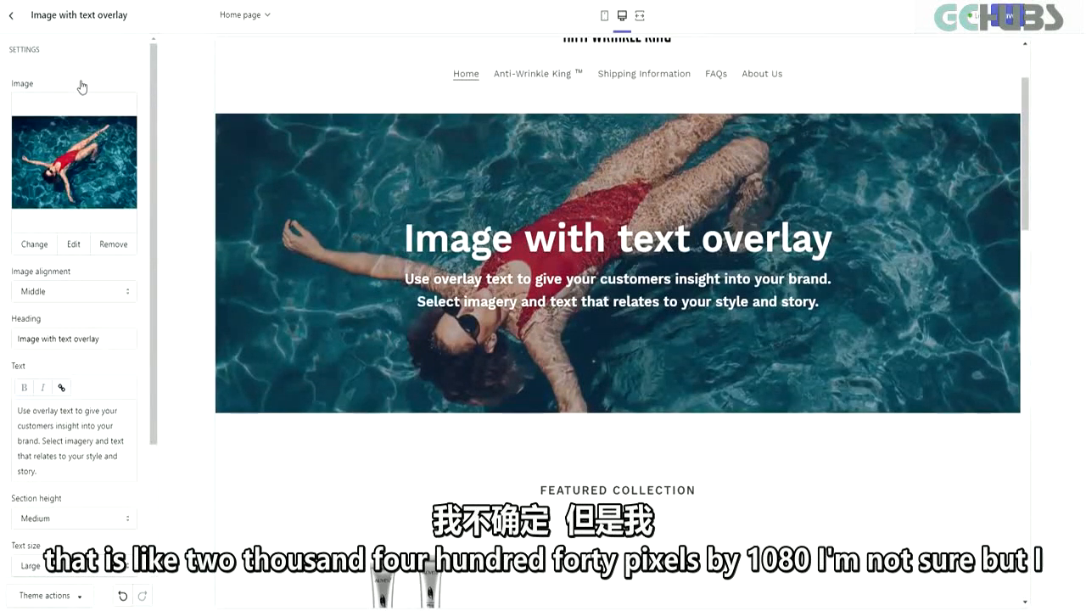
{"action": "left_click", "coordinate": [110, 300]}
{"action": "left_click", "coordinate": [110, 300]}
{"action": "left_click_drag", "start_coordinate": [129, 339], "coordinate": [1, 329]}
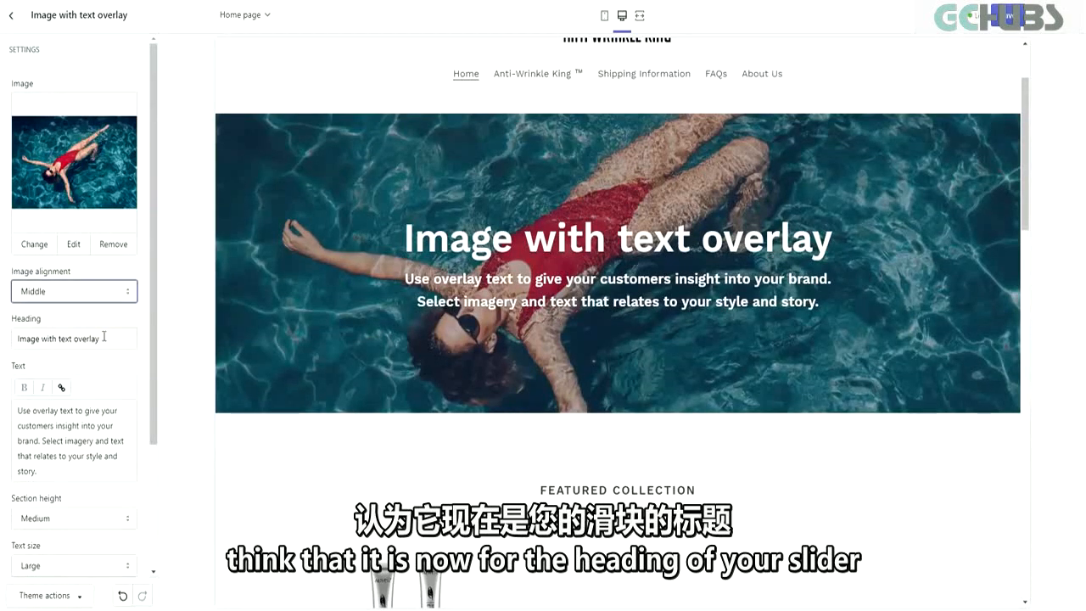
{"action": "type", "text": "ANTI"}
{"action": "key", "text": "BackSpace"}
{"action": "key", "text": "BackSpace"}
{"action": "key", "text": "BackSpace"}
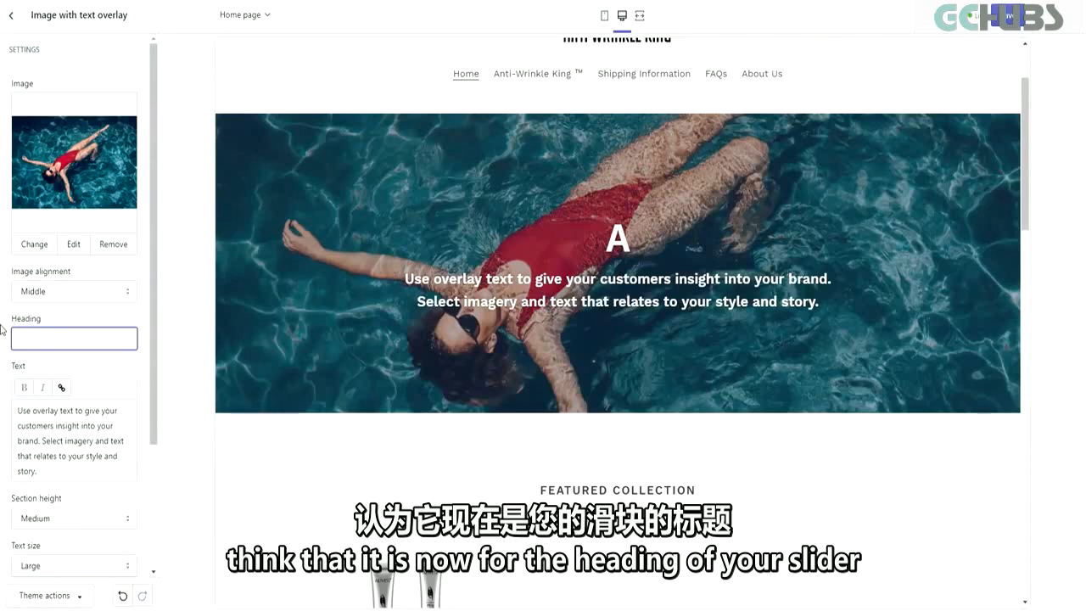
{"action": "type", "text": "ANTI"}
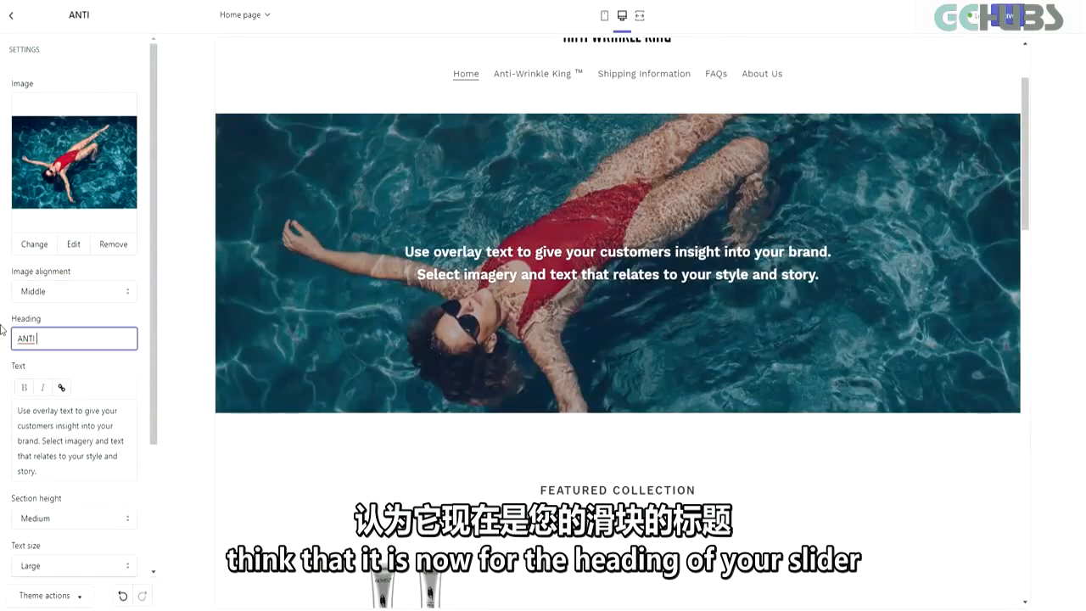
{"action": "type", "text": " WRINKLE KING"}
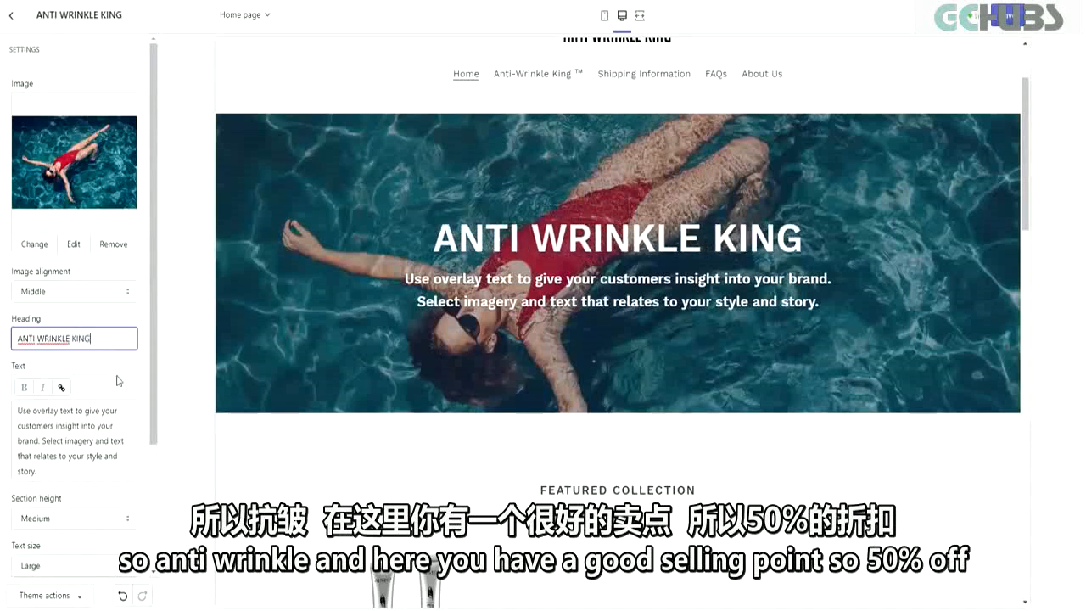
Step: Replace the overlay section's body text with "50% OFF TODAY ONLY"
{"action": "left_click", "coordinate": [51, 413]}
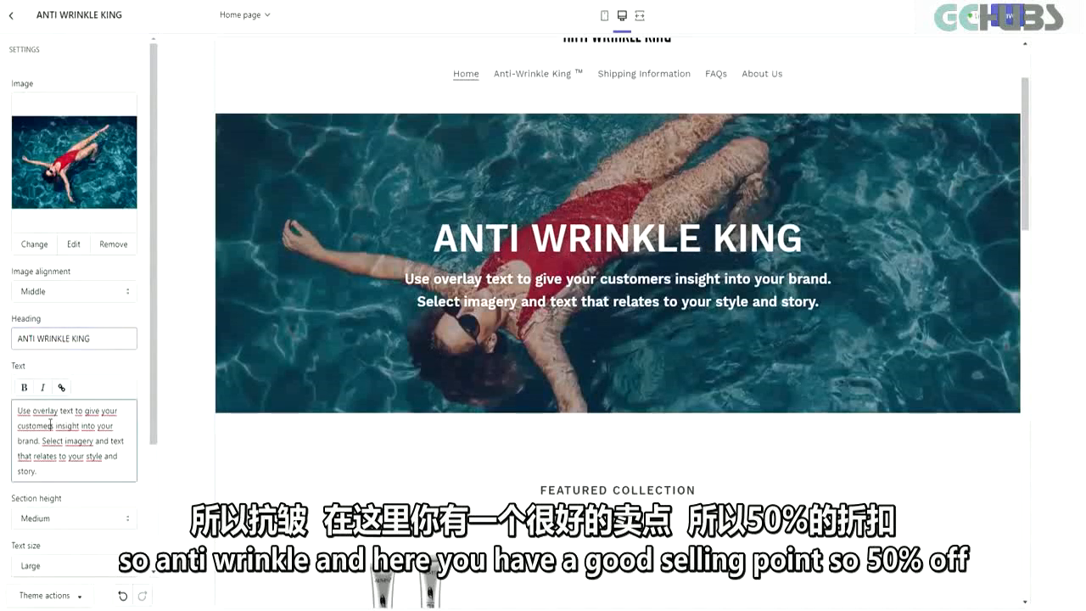
{"action": "key", "text": "ctrl+a"}
{"action": "key", "text": "BackSpace"}
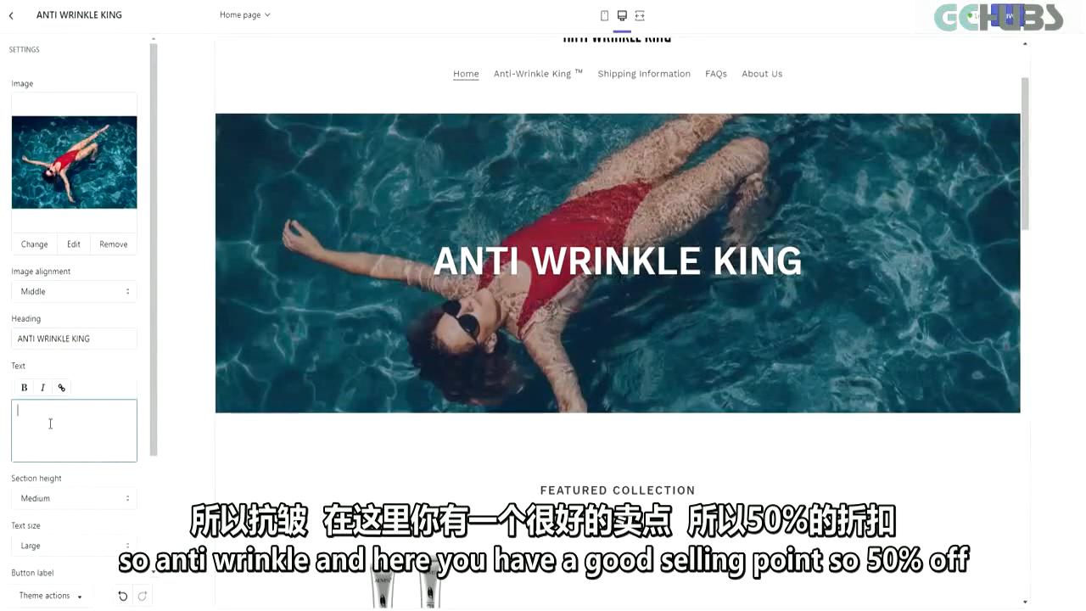
{"action": "type", "text": "50% OFF TODAY ONLY"}
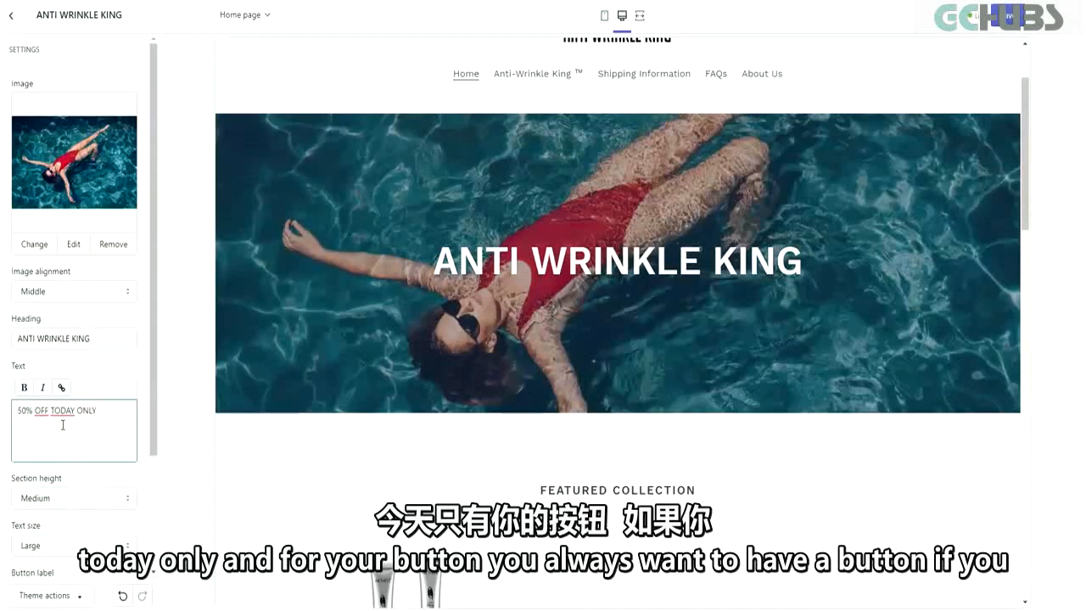
Step: Add a button labelled "EXPLORE" to the image overlay section and link it to the Anti-Wrinkle King ™ product
{"action": "scroll", "coordinate": [63, 425], "scroll_direction": "down", "scroll_amount": 3}
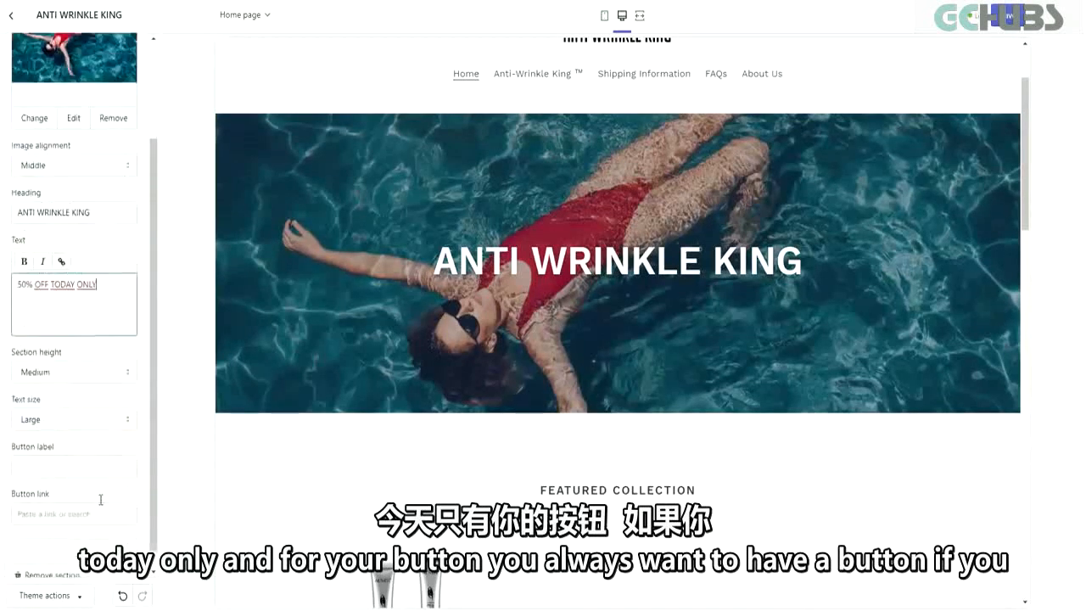
{"action": "left_click", "coordinate": [97, 446]}
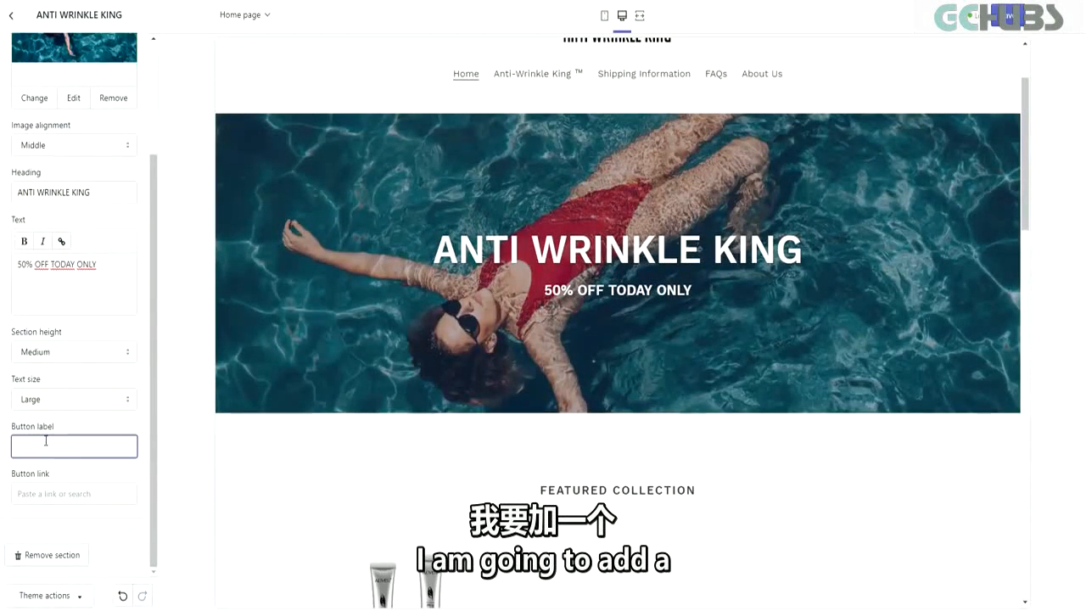
{"action": "type", "text": "XPLORE"}
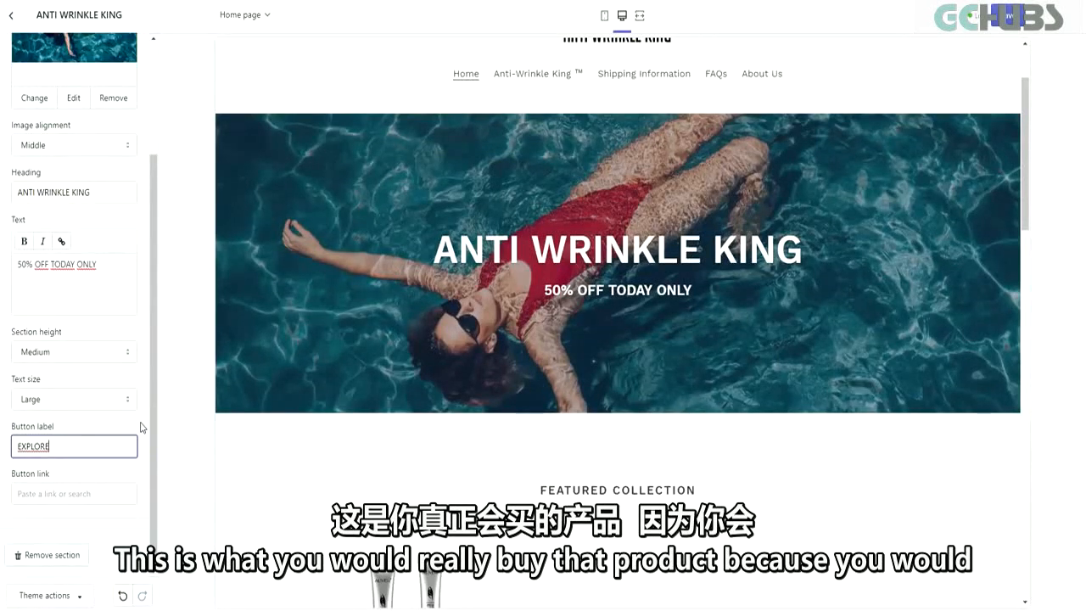
{"action": "left_click", "coordinate": [79, 493]}
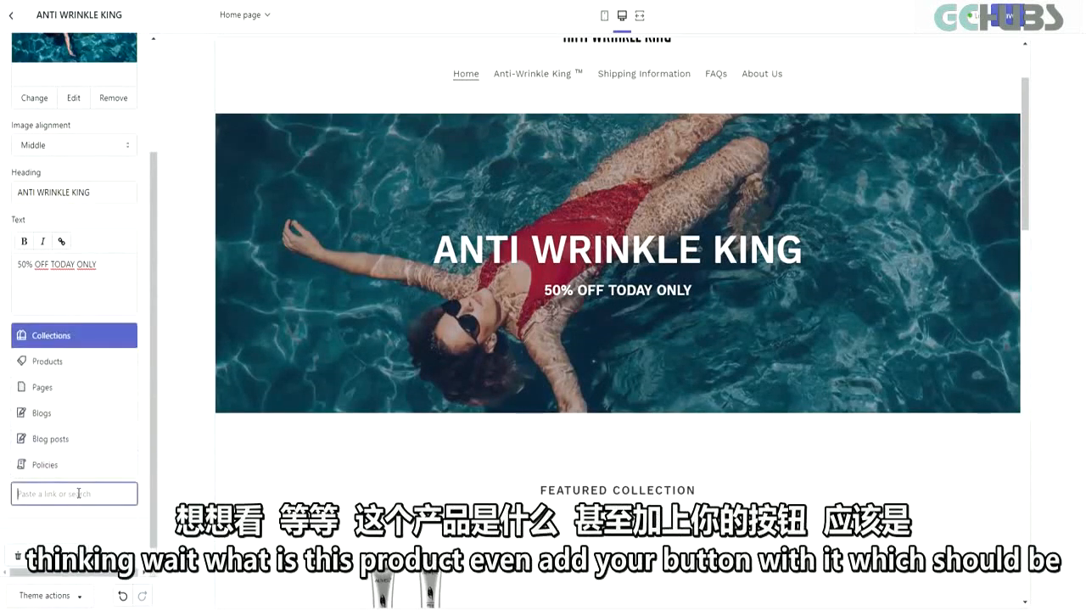
{"action": "left_click", "coordinate": [83, 363]}
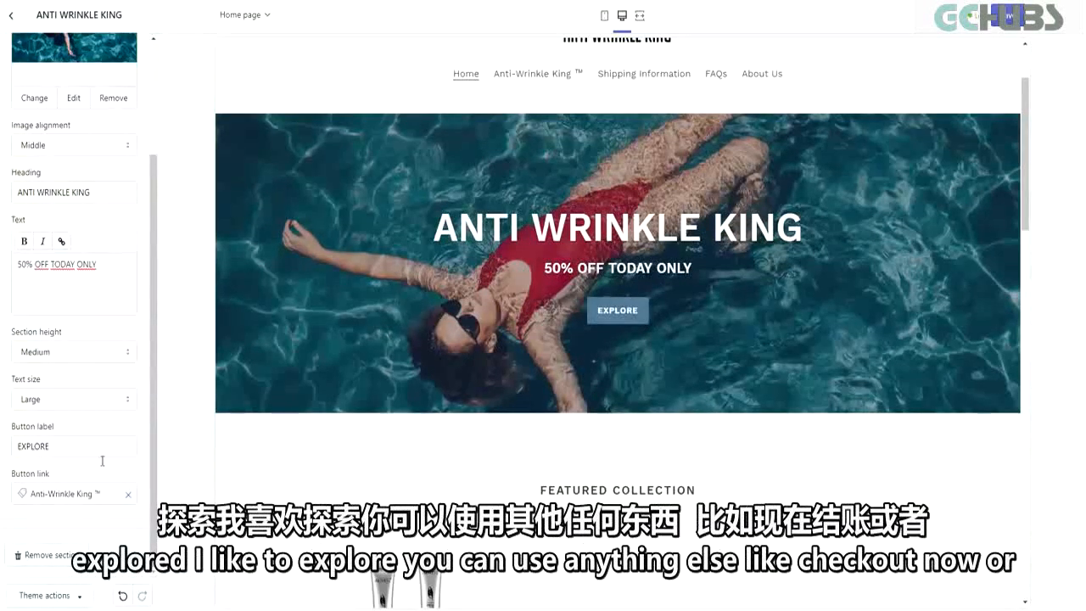
{"action": "left_click", "coordinate": [8, 18]}
Step: Set the sale price text color to the red already used in the theme and check it in the preview
{"action": "left_click", "coordinate": [115, 49]}
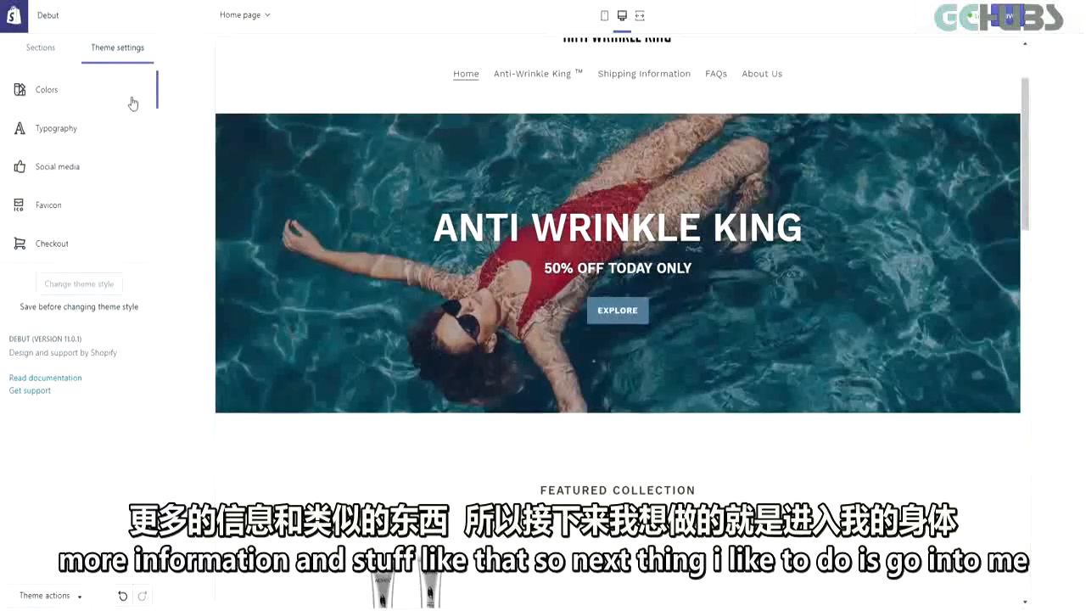
{"action": "left_click", "coordinate": [93, 92]}
{"action": "left_click", "coordinate": [23, 130]}
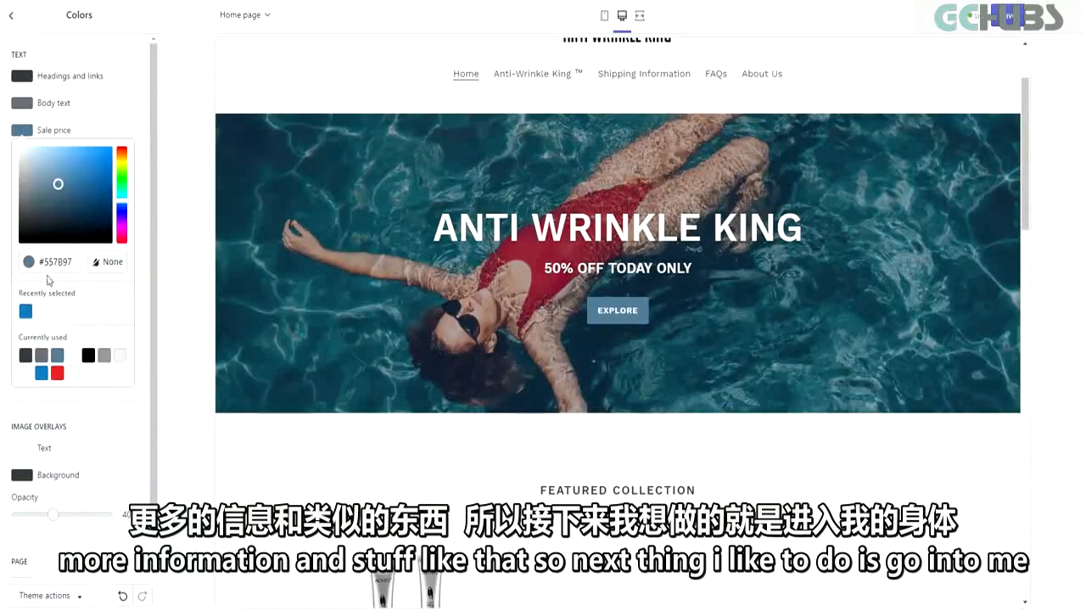
{"action": "left_click", "coordinate": [57, 376]}
{"action": "left_click", "coordinate": [137, 132]}
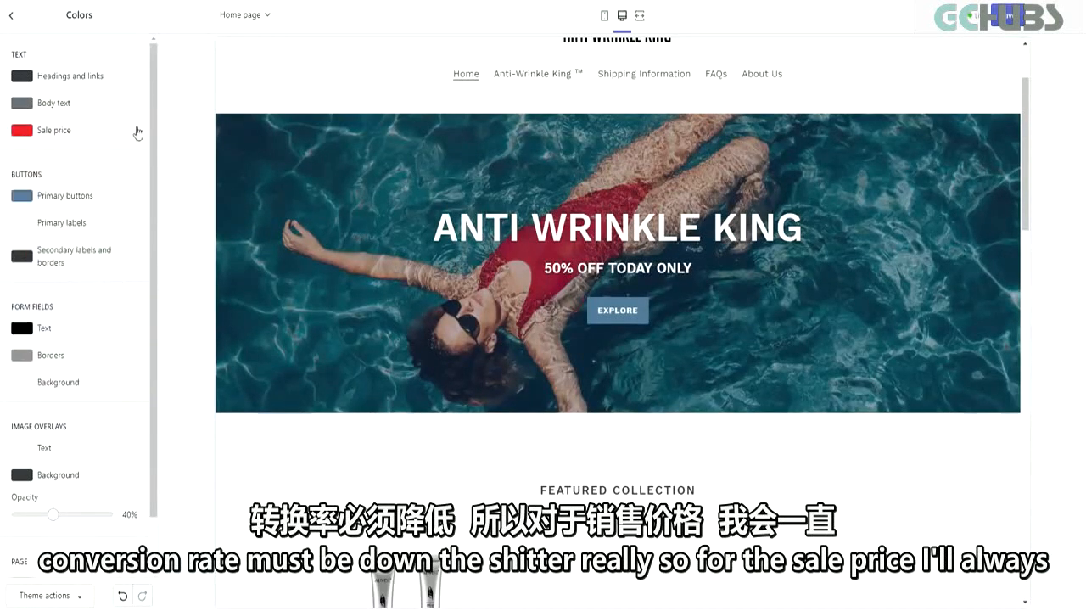
{"action": "scroll", "coordinate": [328, 282], "scroll_direction": "down", "scroll_amount": 3}
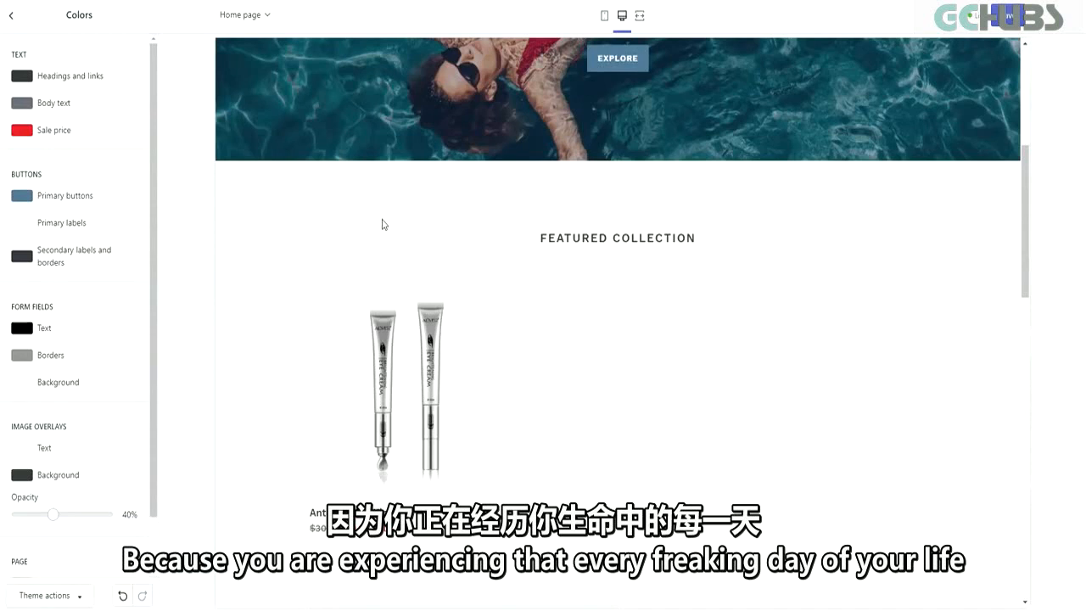
Step: Set the primary buttons color to the recently used blue and review it on the home page
{"action": "left_click", "coordinate": [22, 196]}
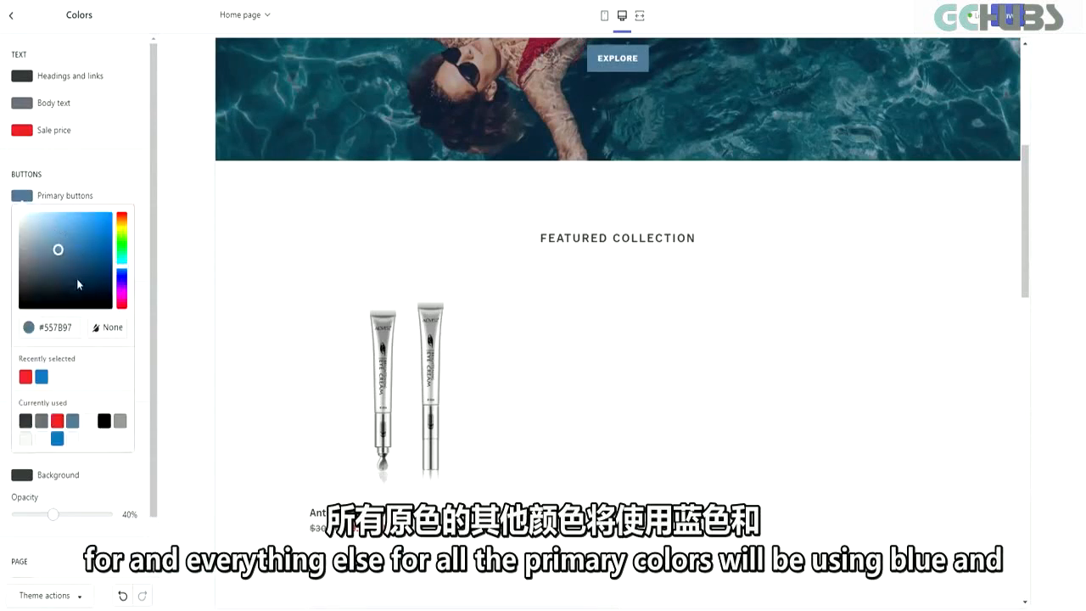
{"action": "left_click", "coordinate": [41, 377]}
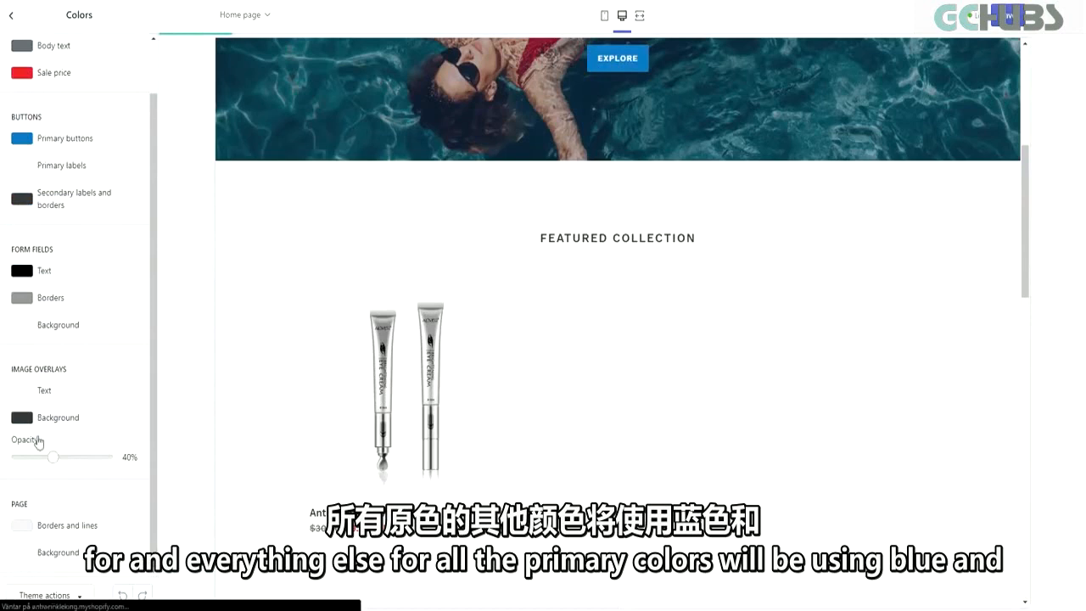
{"action": "scroll", "coordinate": [521, 334], "scroll_direction": "up", "scroll_amount": 6}
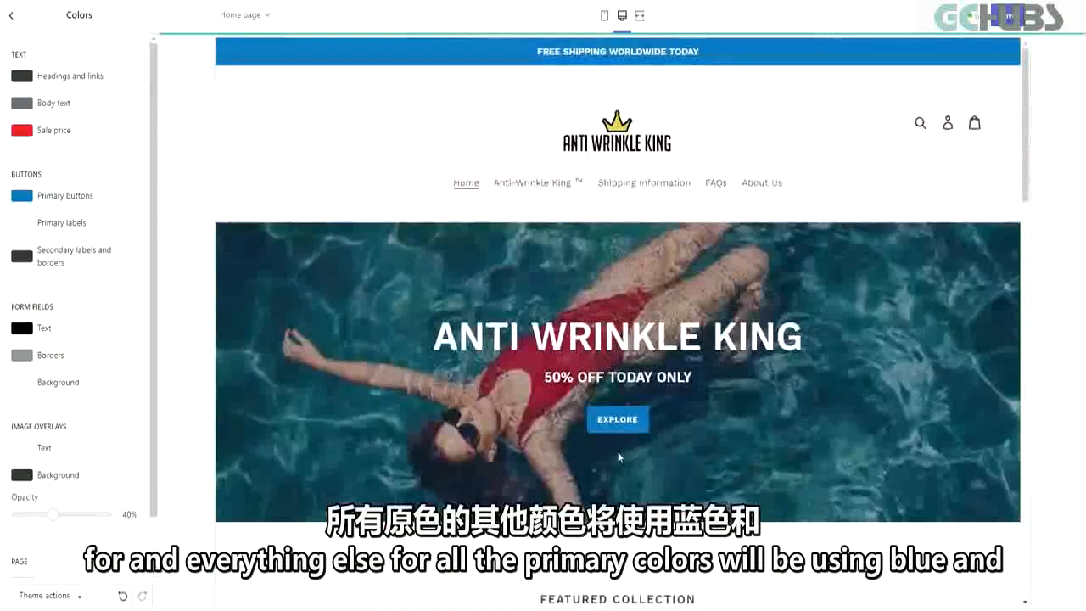
{"action": "scroll", "coordinate": [619, 441], "scroll_direction": "down", "scroll_amount": 8}
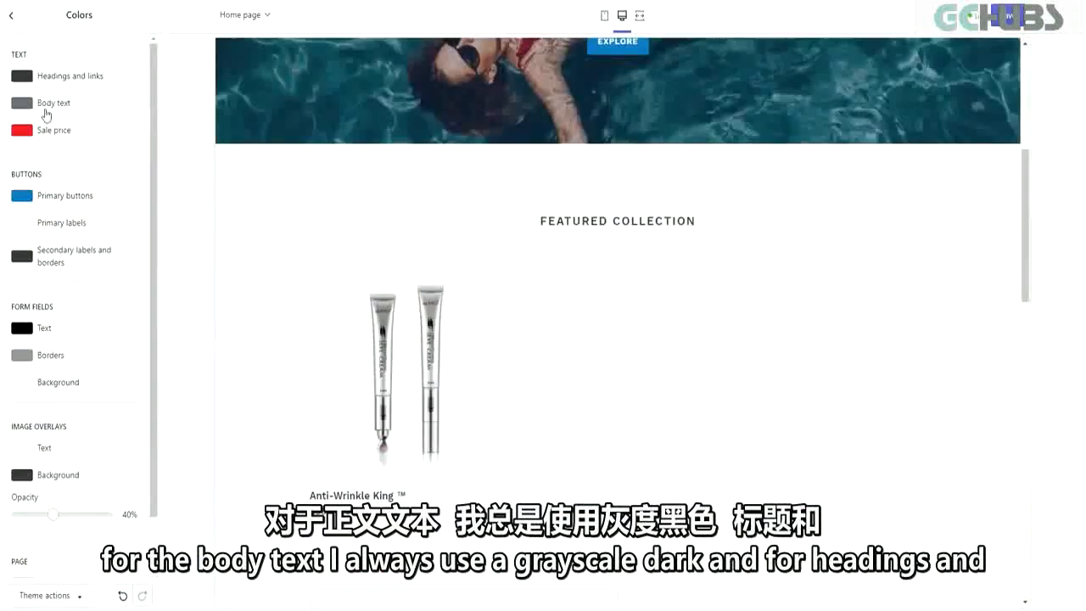
Step: Darken the body text color to near-black and the headings and links color to black
{"action": "left_click", "coordinate": [24, 106]}
{"action": "left_click_drag", "start_coordinate": [30, 168], "coordinate": [19, 204]}
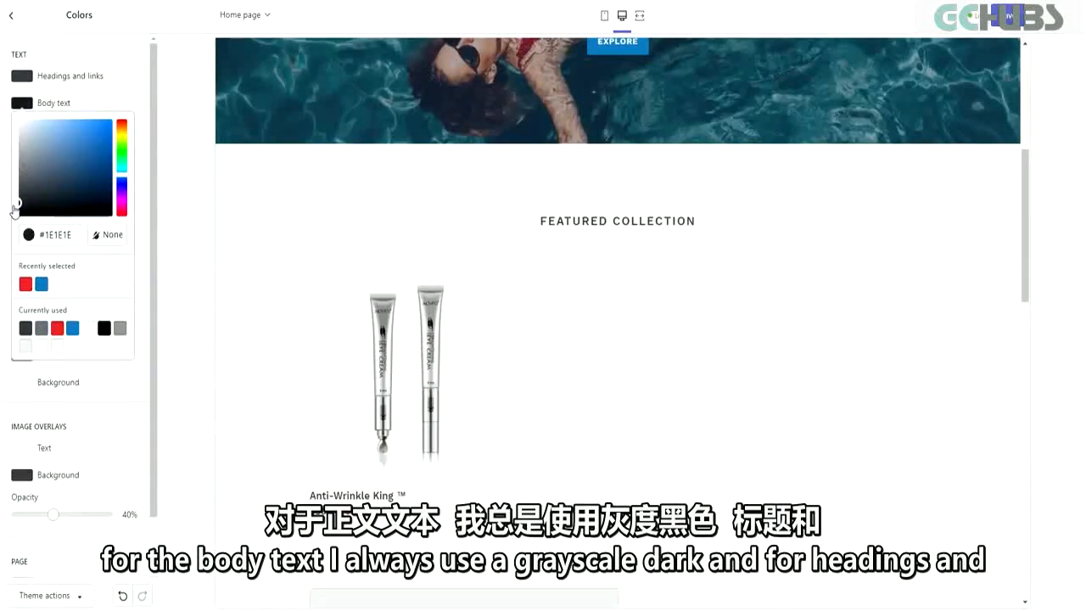
{"action": "left_click", "coordinate": [24, 75]}
{"action": "left_click_drag", "start_coordinate": [22, 159], "coordinate": [14, 197]}
{"action": "left_click", "coordinate": [25, 77]}
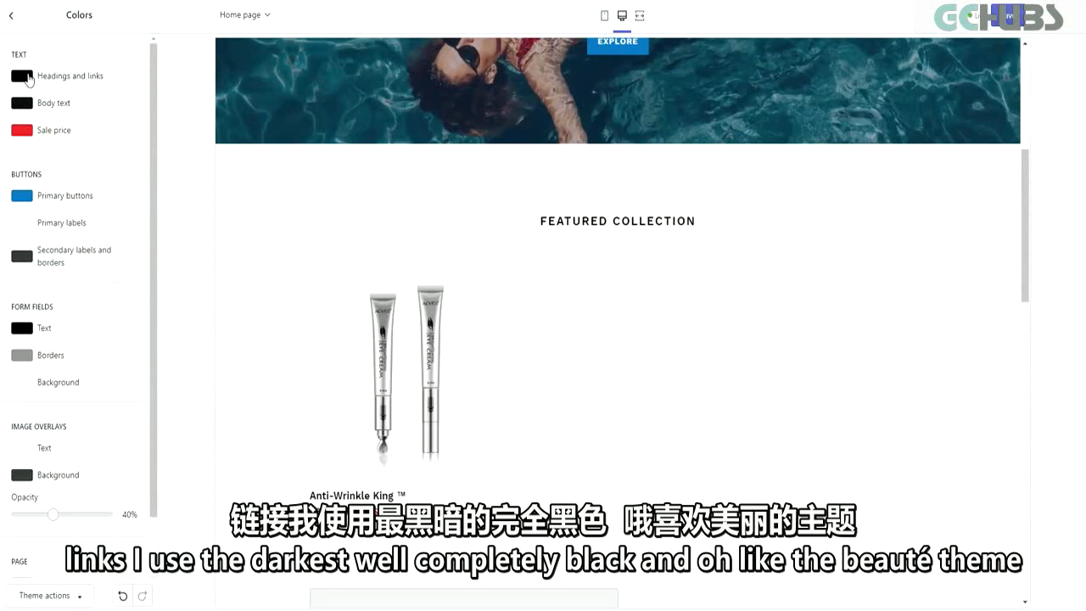
Step: Darken the color of secondary button labels and borders to near-black
{"action": "left_click", "coordinate": [19, 256]}
{"action": "left_click_drag", "start_coordinate": [28, 319], "coordinate": [15, 348]}
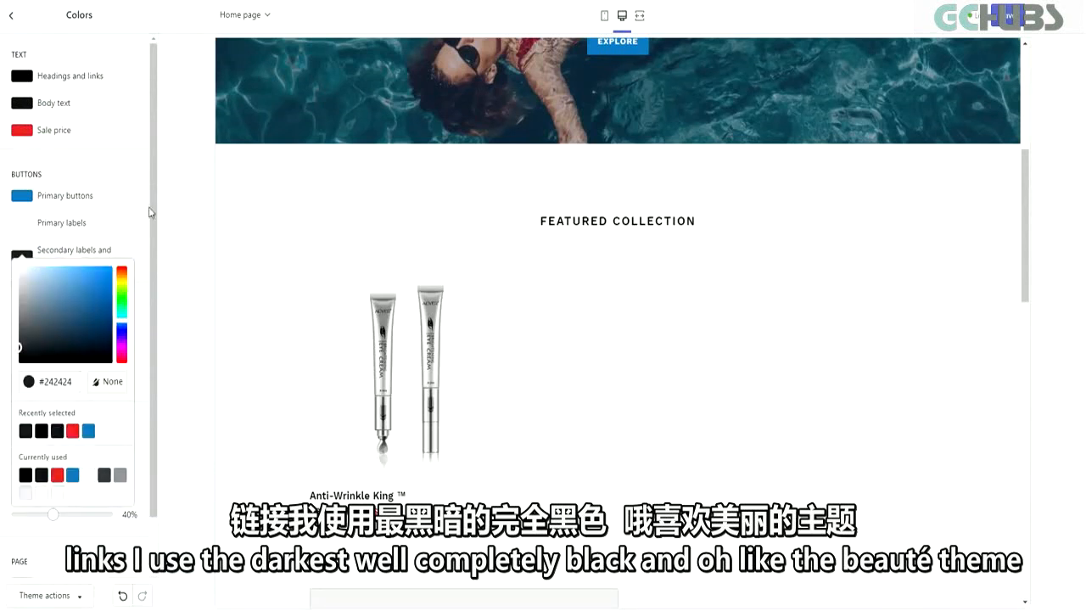
{"action": "left_click", "coordinate": [239, 240]}
Step: Darken the image overlays' background color to near-black
{"action": "scroll", "coordinate": [611, 381], "scroll_direction": "down", "scroll_amount": 10}
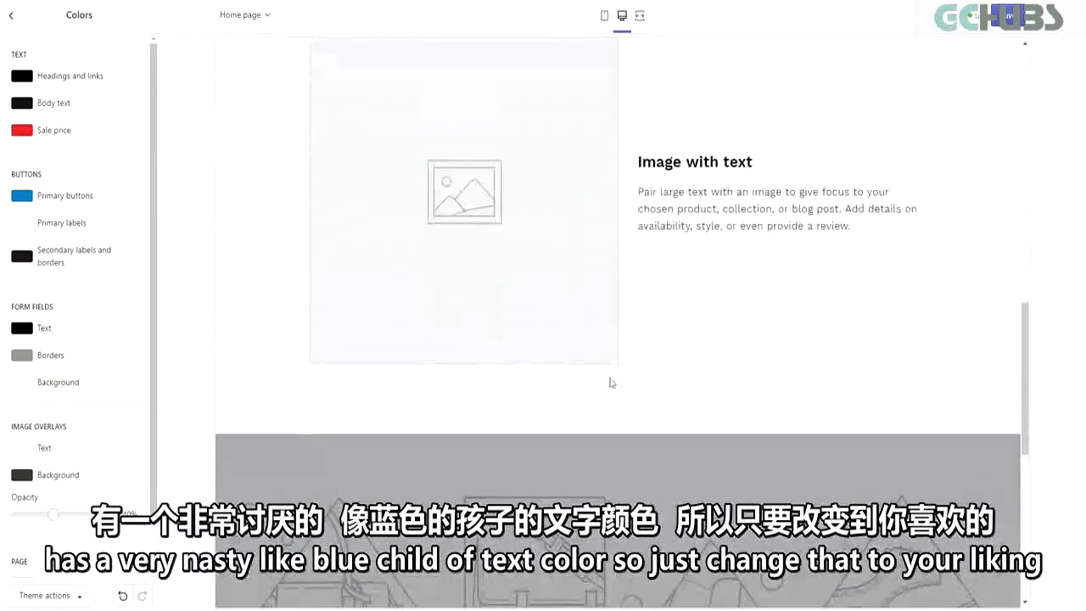
{"action": "scroll", "coordinate": [51, 366], "scroll_direction": "down", "scroll_amount": 1}
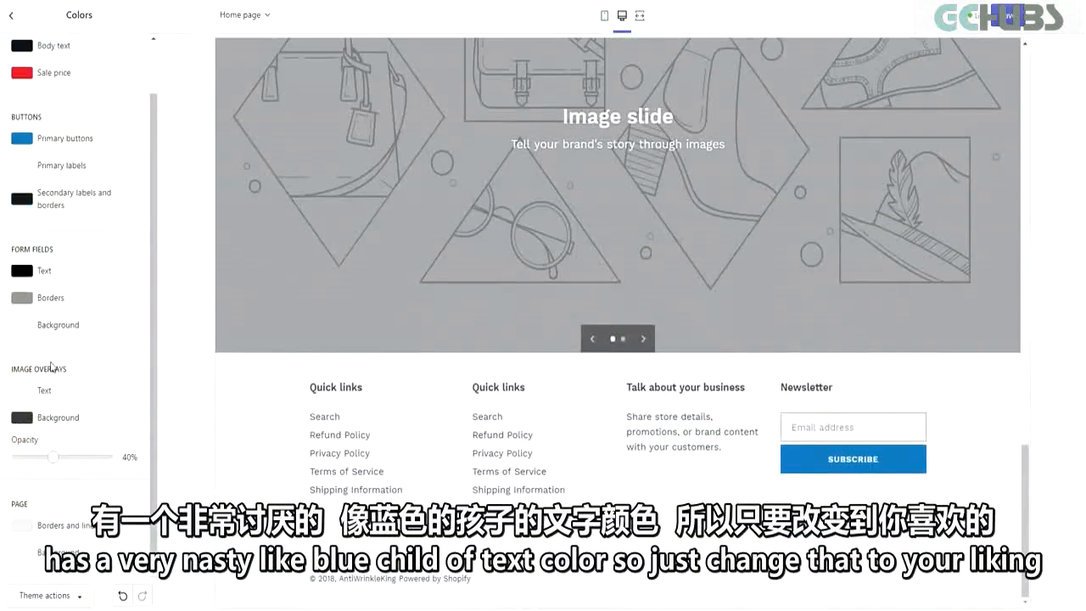
{"action": "left_click", "coordinate": [27, 420]}
{"action": "left_click_drag", "start_coordinate": [29, 483], "coordinate": [15, 525]}
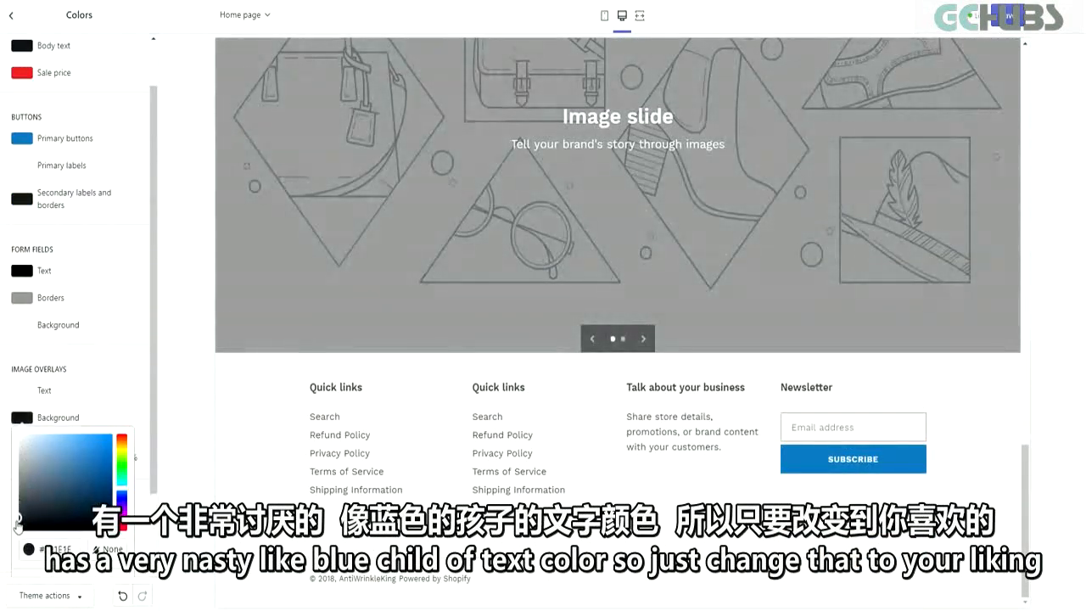
Step: Set the form field borders color to the theme's blue
{"action": "left_click", "coordinate": [22, 298]}
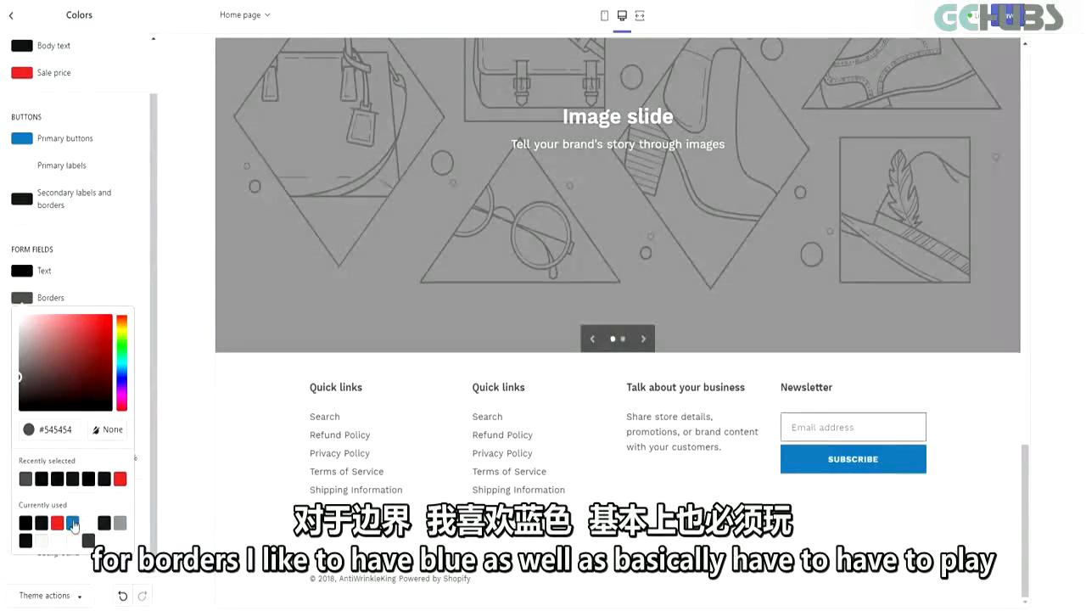
{"action": "left_click", "coordinate": [72, 523]}
{"action": "left_click", "coordinate": [124, 233]}
{"action": "scroll", "coordinate": [19, 272], "scroll_direction": "up", "scroll_amount": 1}
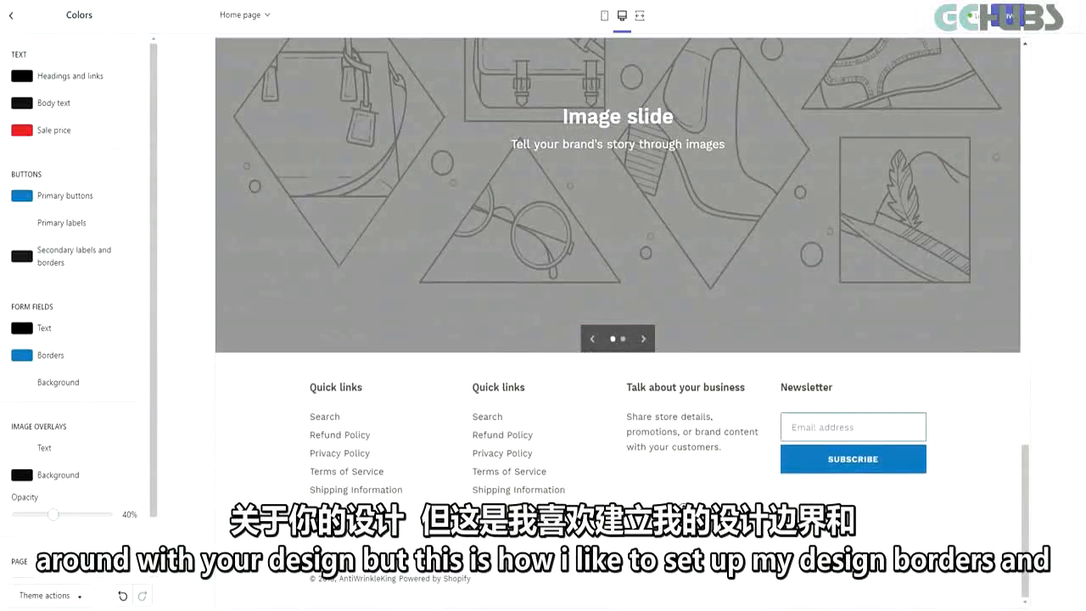
Step: Set the page's borders and lines color to the recently used blue and leave the color settings
{"action": "scroll", "coordinate": [686, 498], "scroll_direction": "up", "scroll_amount": 1}
{"action": "scroll", "coordinate": [102, 488], "scroll_direction": "down", "scroll_amount": 1}
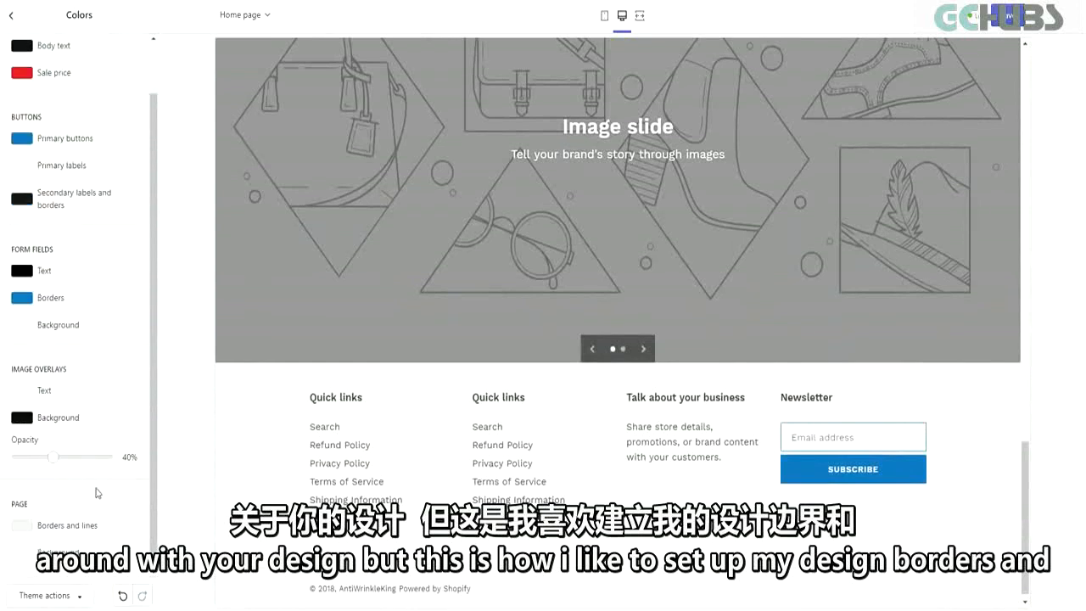
{"action": "left_click", "coordinate": [34, 526]}
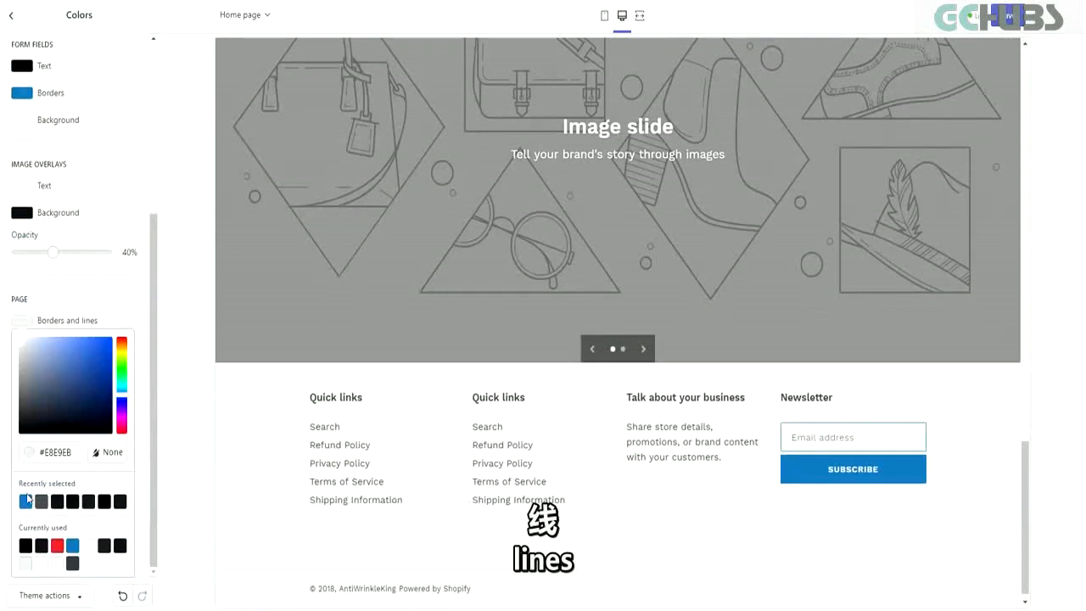
{"action": "left_click", "coordinate": [26, 502]}
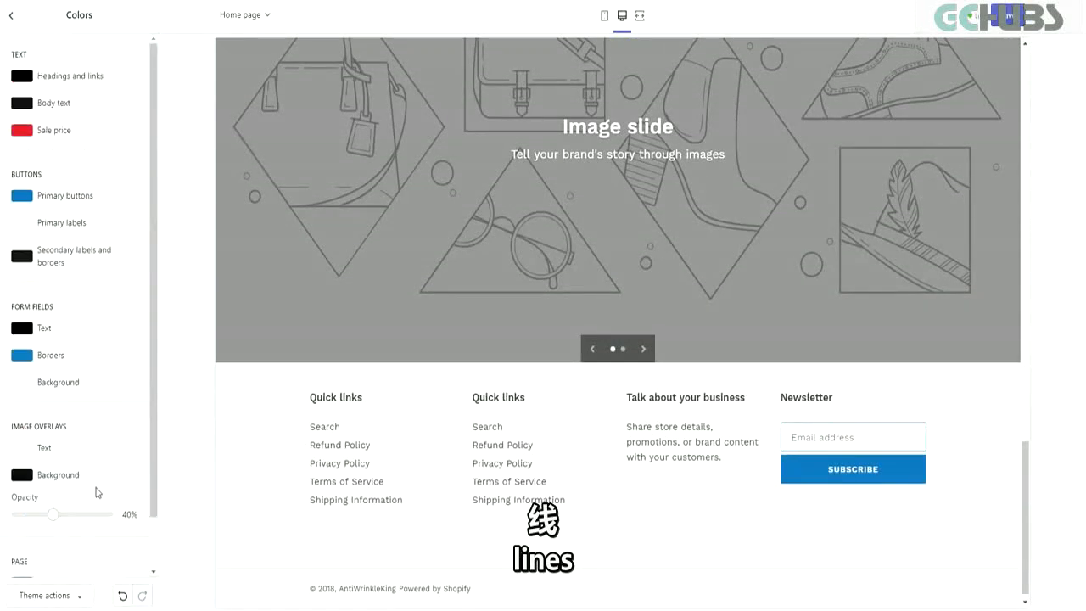
{"action": "left_click", "coordinate": [10, 14]}
Step: Try the ornate Waza font for headings and buttons and check its readability on the home page
{"action": "left_click", "coordinate": [102, 127]}
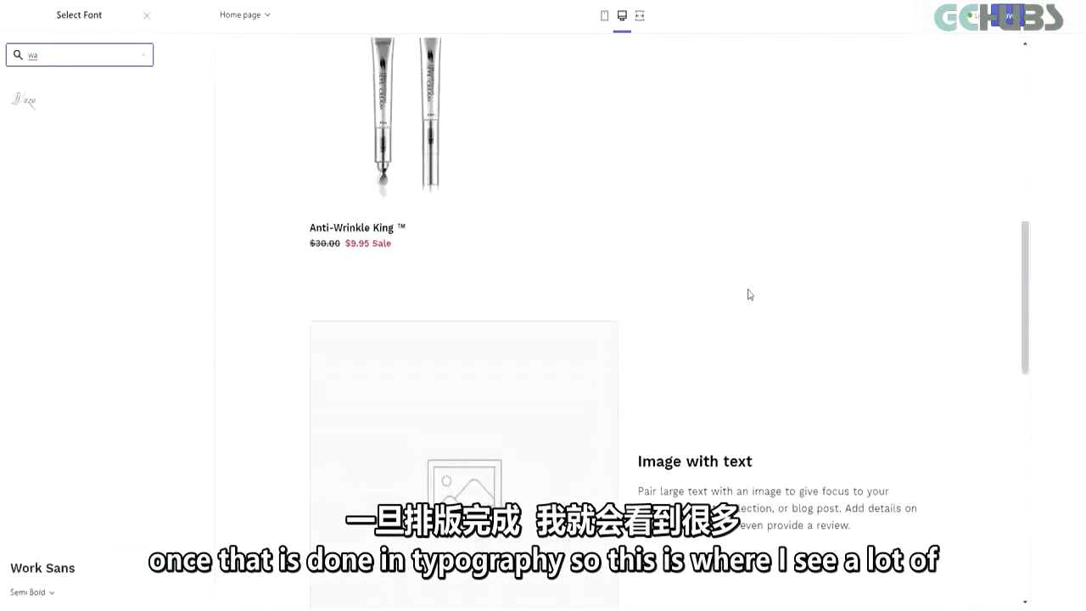
{"action": "scroll", "coordinate": [691, 296], "scroll_direction": "up", "scroll_amount": 3}
{"action": "scroll", "coordinate": [698, 313], "scroll_direction": "down", "scroll_amount": 2}
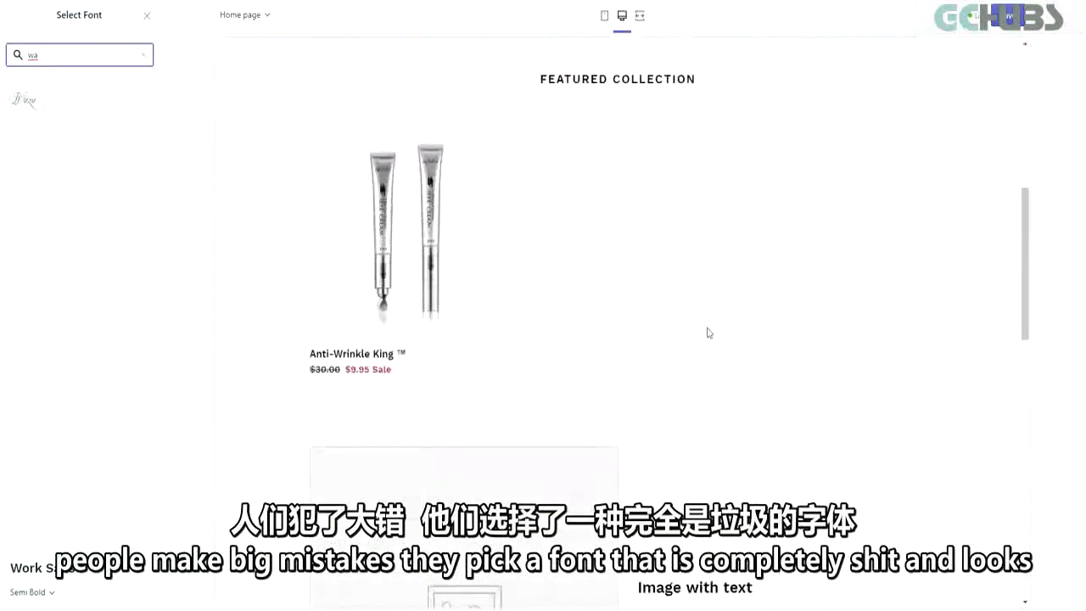
{"action": "left_click", "coordinate": [52, 101]}
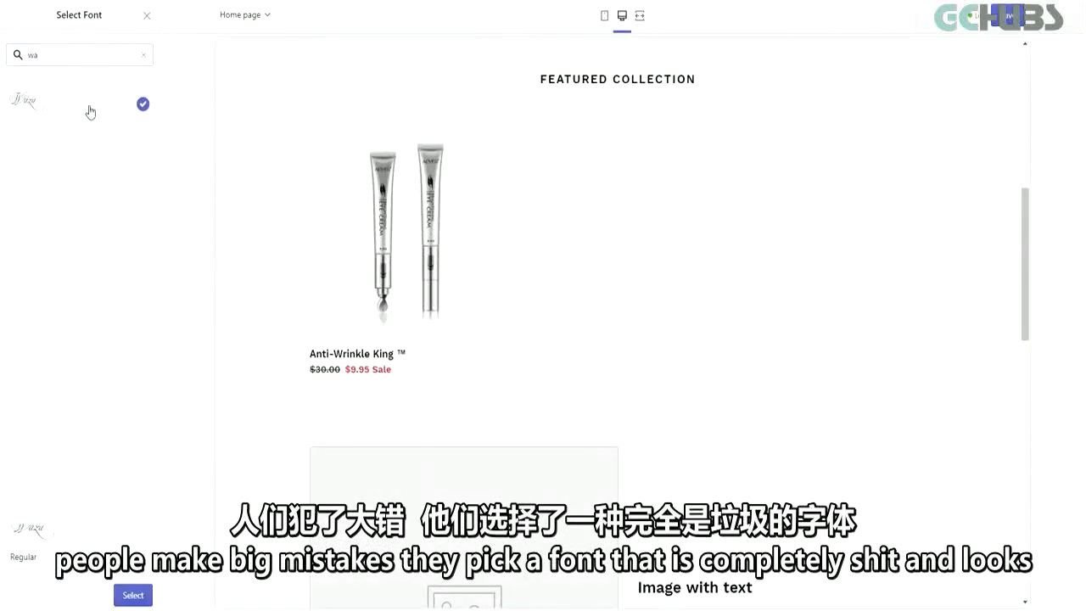
{"action": "left_click", "coordinate": [133, 596]}
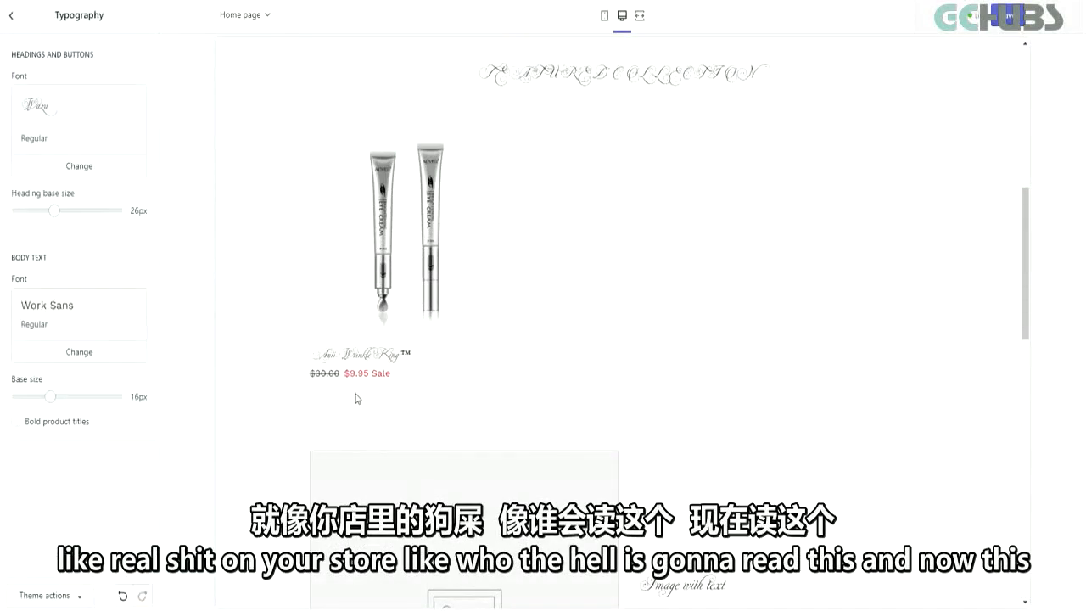
{"action": "scroll", "coordinate": [616, 314], "scroll_direction": "up", "scroll_amount": 5}
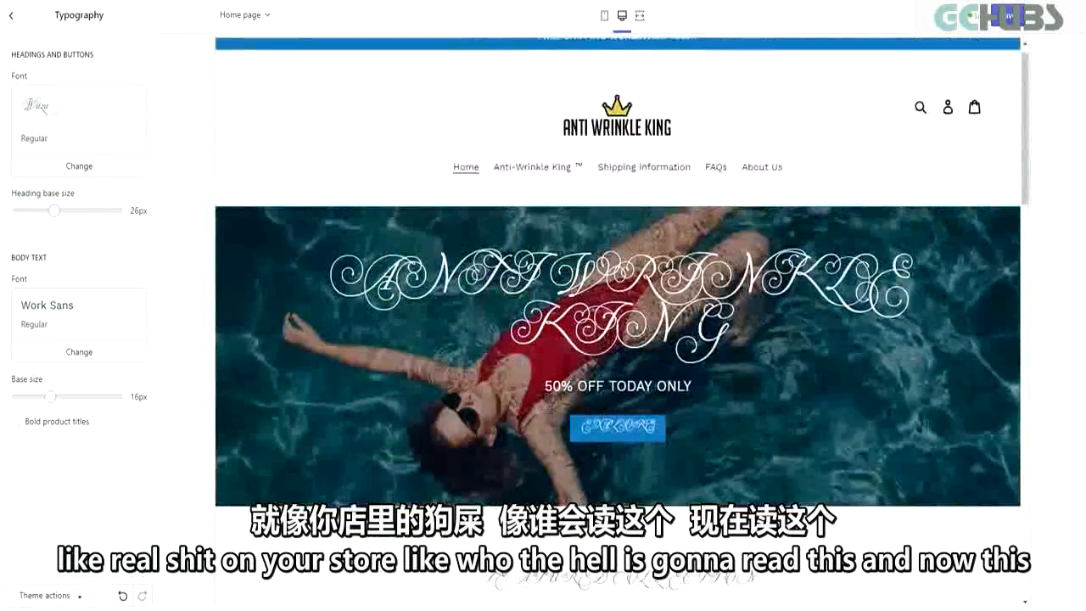
{"action": "left_click_drag", "start_coordinate": [707, 311], "coordinate": [272, 258]}
{"action": "left_click", "coordinate": [272, 258]}
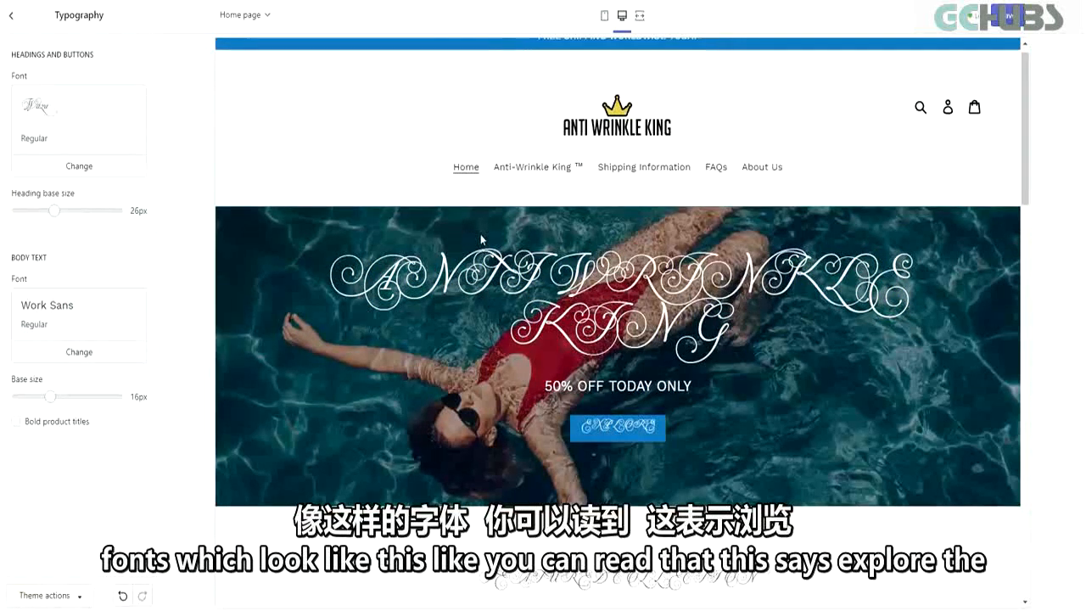
{"action": "scroll", "coordinate": [576, 499], "scroll_direction": "down", "scroll_amount": 1}
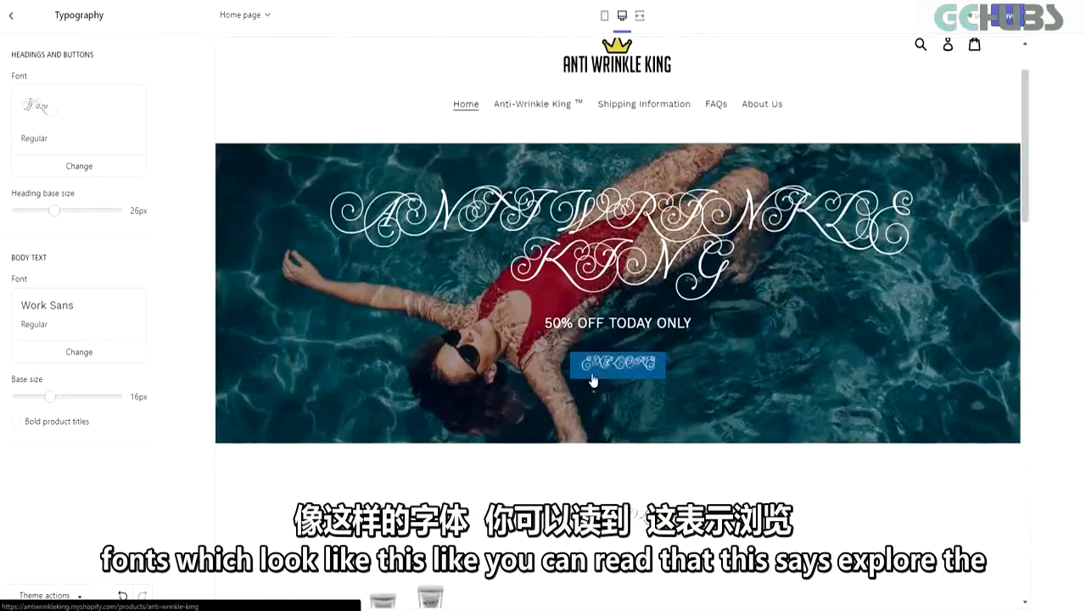
Step: Set the headings and buttons font to Roboto Condensed Regular
{"action": "left_click", "coordinate": [79, 165]}
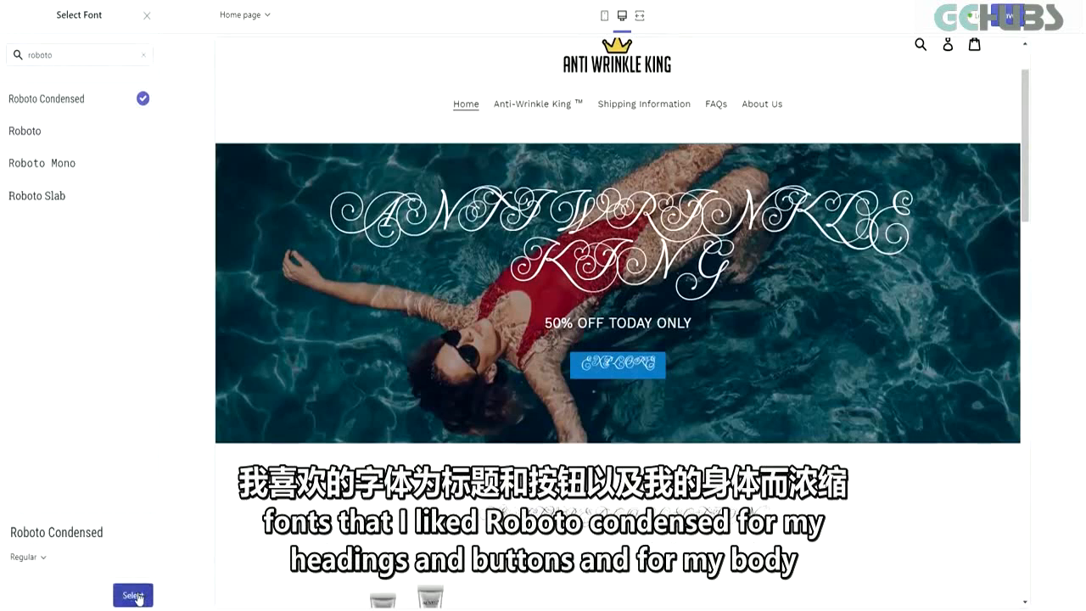
{"action": "left_click", "coordinate": [134, 594]}
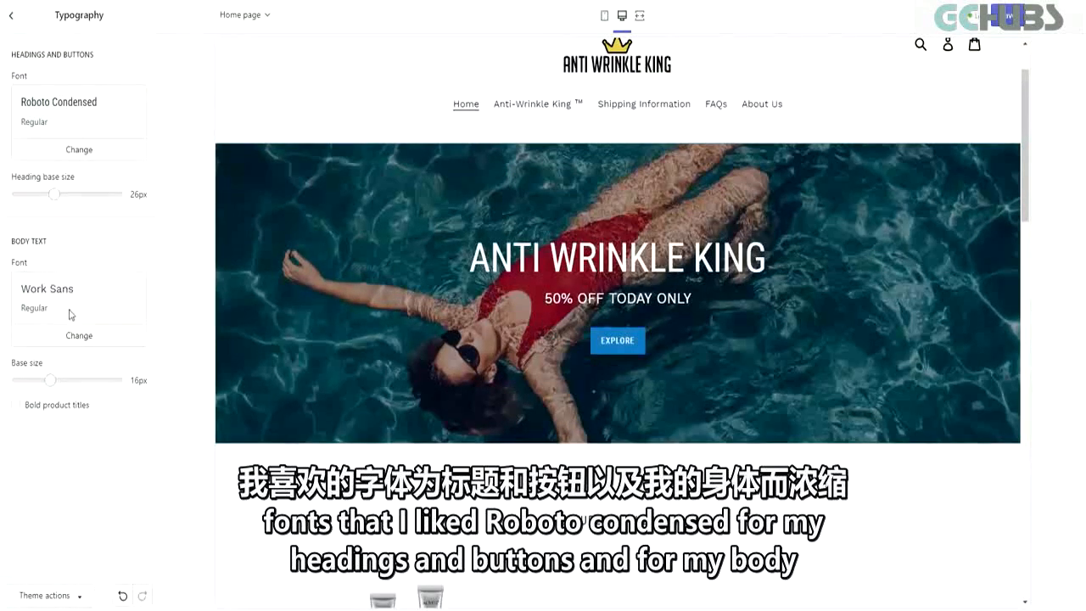
Step: Set the body text font to Roboto Regular
{"action": "left_click", "coordinate": [65, 336]}
{"action": "left_click", "coordinate": [65, 53]}
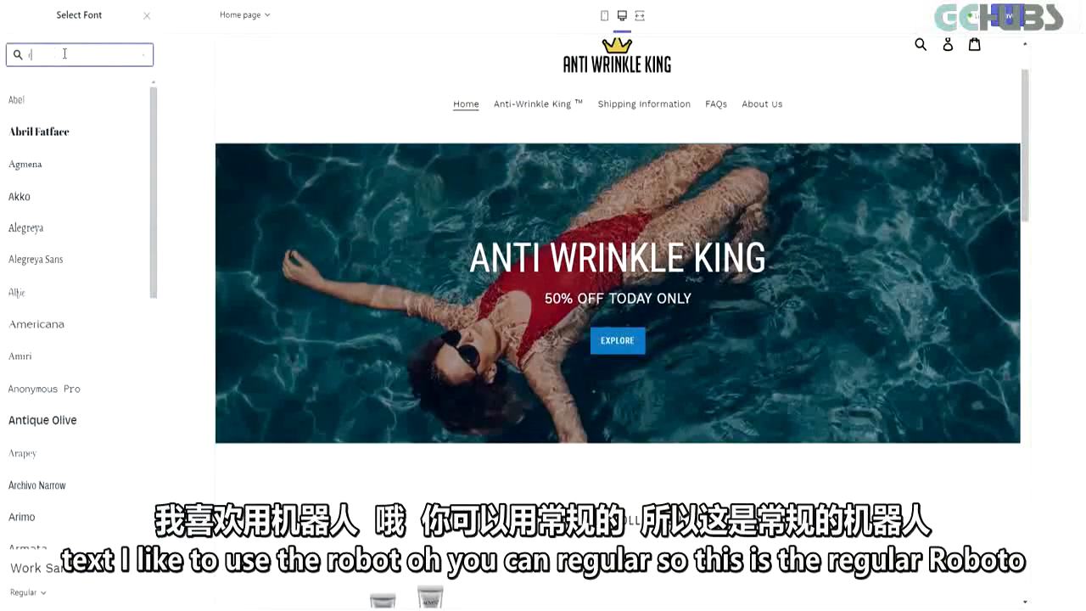
{"action": "key", "text": "BackSpace"}
{"action": "type", "text": "oboto"}
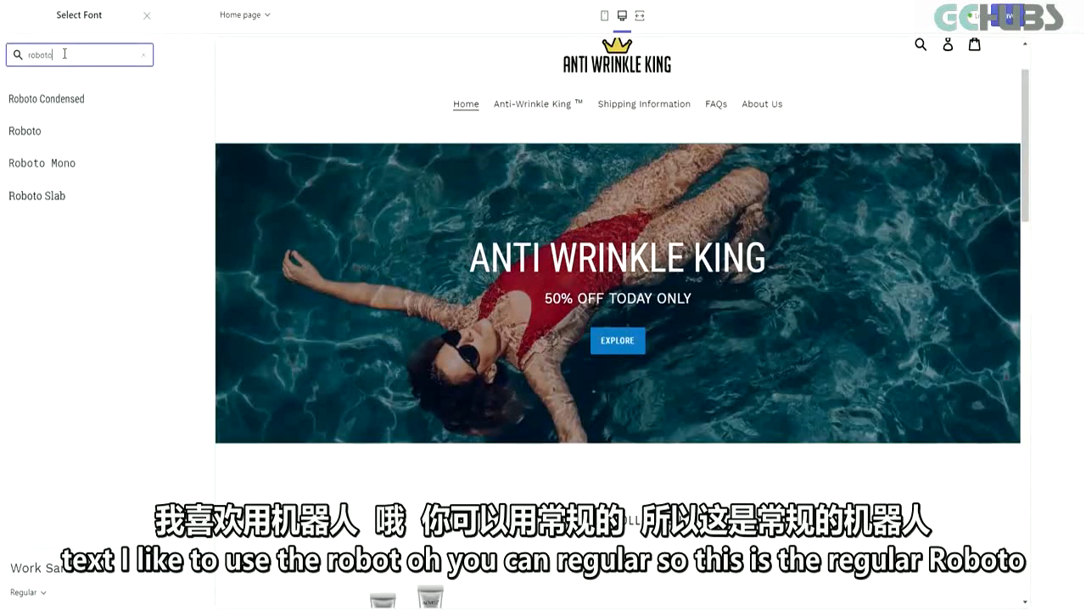
{"action": "left_click", "coordinate": [68, 134]}
{"action": "left_click", "coordinate": [144, 594]}
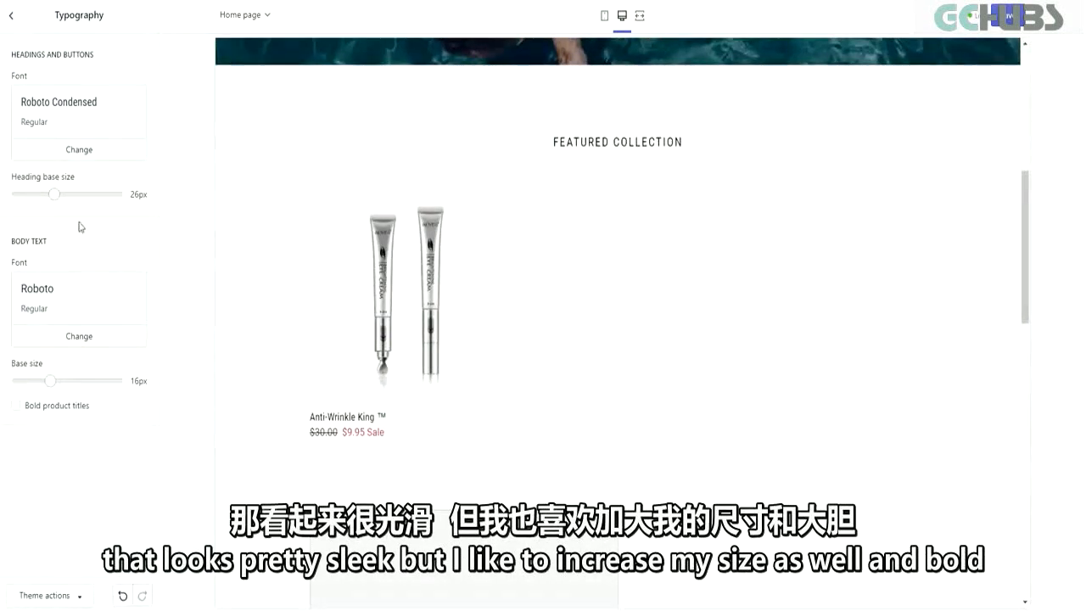
Step: Increase the heading base size to 33px and the body base size to 20px, and enable bold product titles
{"action": "left_click_drag", "start_coordinate": [53, 193], "coordinate": [99, 194]}
{"action": "left_click_drag", "start_coordinate": [49, 379], "coordinate": [116, 380]}
{"action": "left_click", "coordinate": [30, 407]}
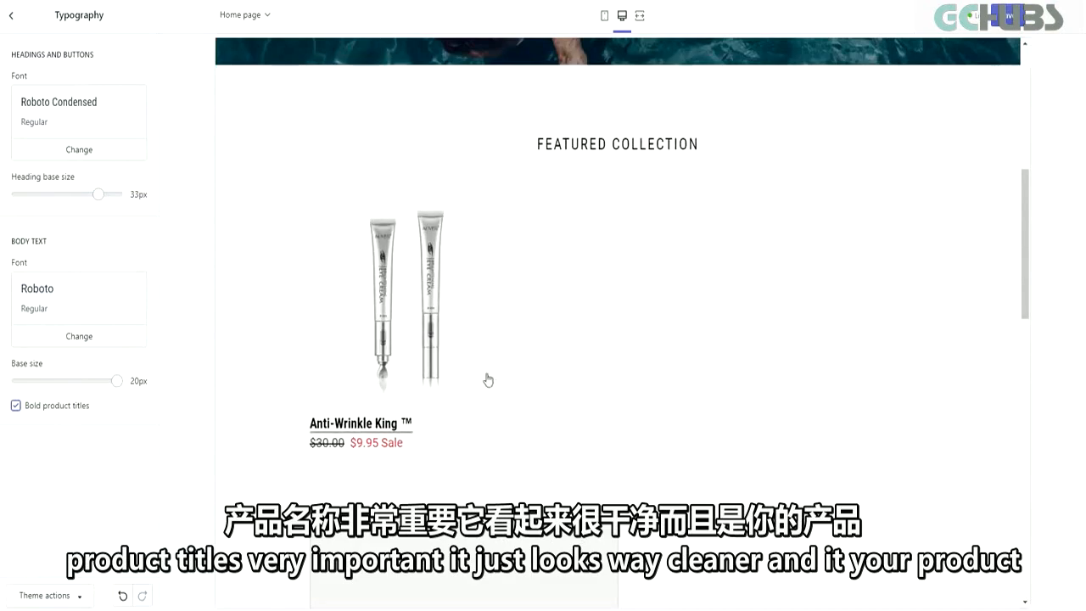
Step: Review the new fonts and text sizes across the home page, from the header and banner to the sections below
{"action": "scroll", "coordinate": [638, 363], "scroll_direction": "up", "scroll_amount": 4}
{"action": "scroll", "coordinate": [640, 357], "scroll_direction": "up", "scroll_amount": 3}
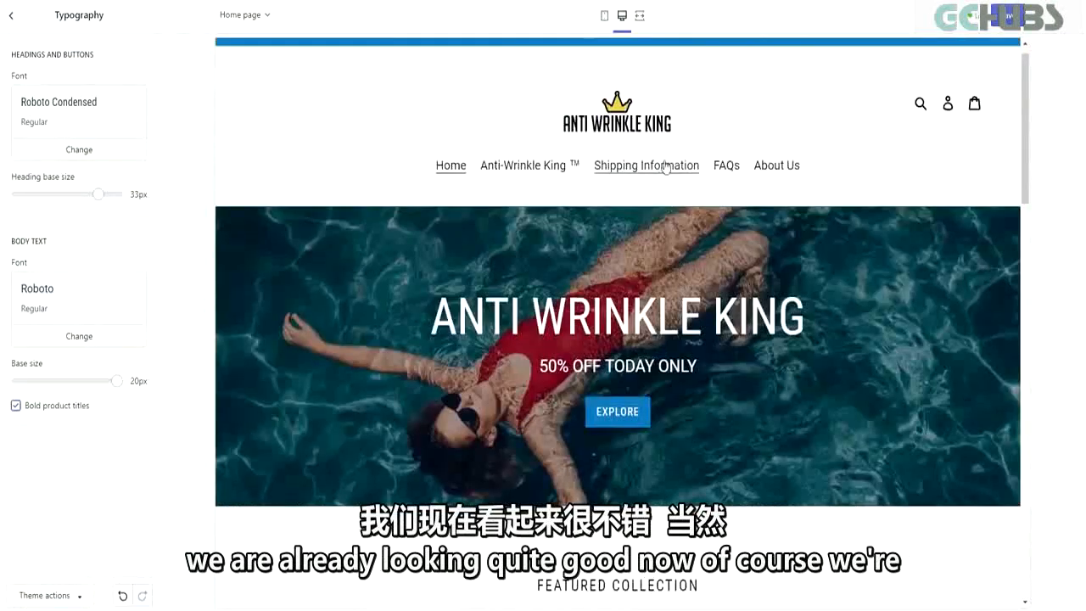
{"action": "scroll", "coordinate": [678, 166], "scroll_direction": "up", "scroll_amount": 1}
{"action": "scroll", "coordinate": [872, 111], "scroll_direction": "down", "scroll_amount": 8}
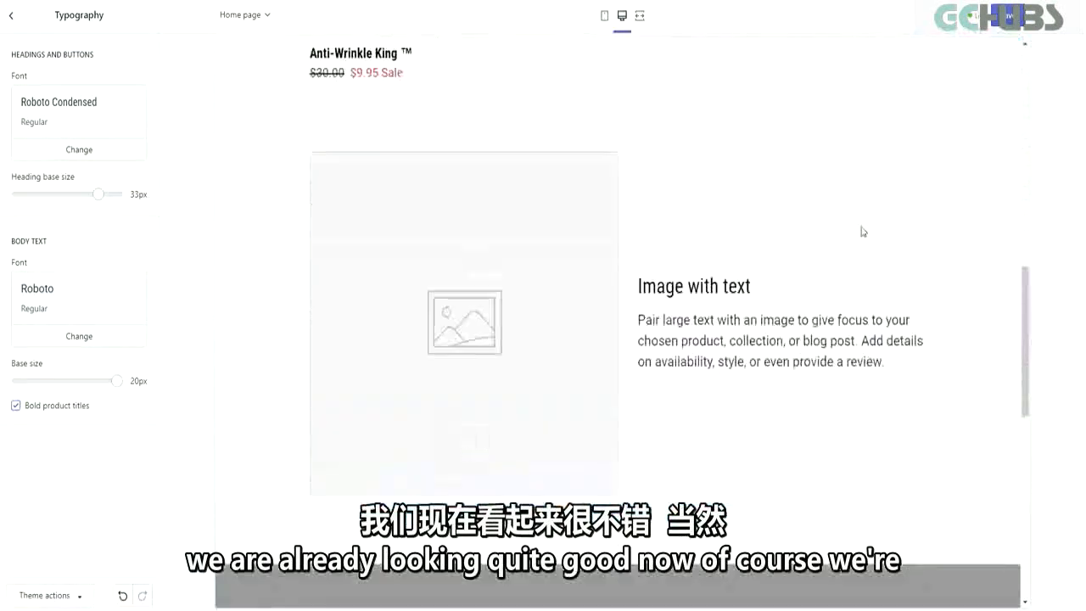
{"action": "scroll", "coordinate": [863, 230], "scroll_direction": "up", "scroll_amount": 5}
{"action": "scroll", "coordinate": [874, 250], "scroll_direction": "up", "scroll_amount": 5}
{"action": "scroll", "coordinate": [679, 127], "scroll_direction": "down", "scroll_amount": 6}
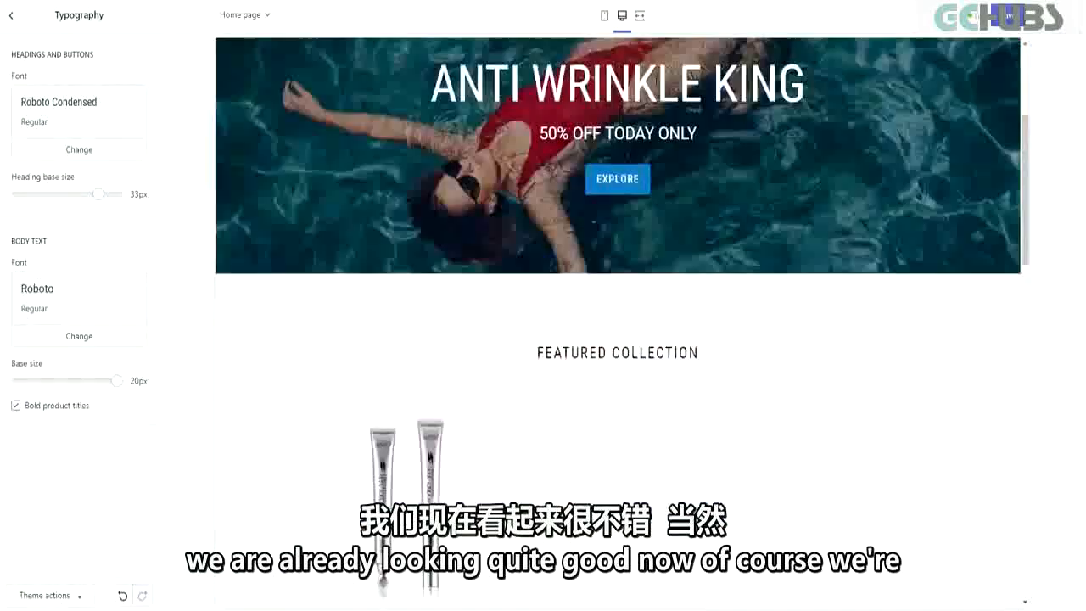
{"action": "scroll", "coordinate": [565, 301], "scroll_direction": "down", "scroll_amount": 4}
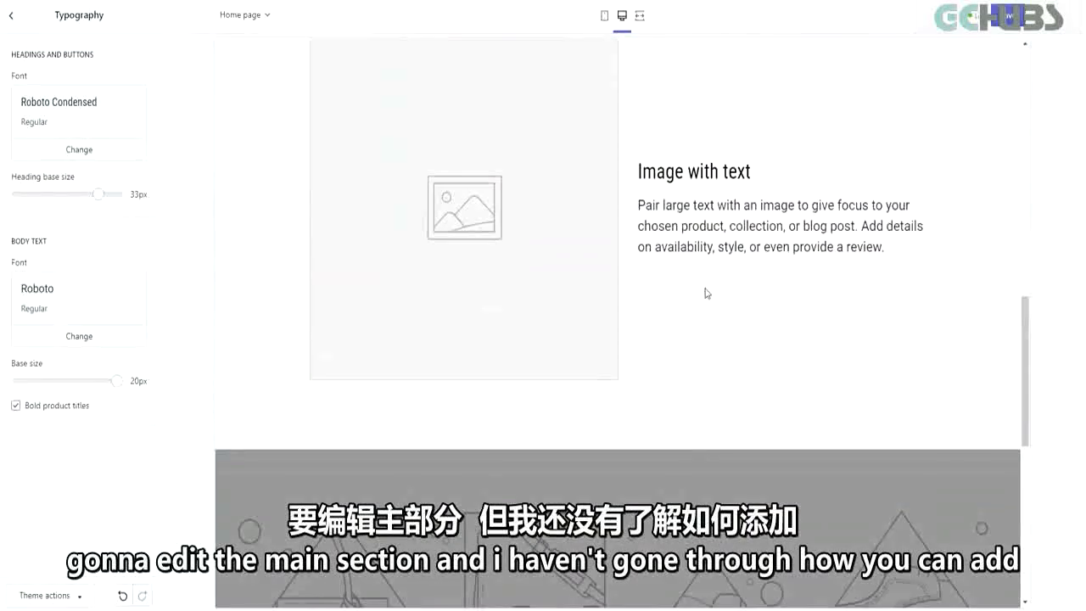
{"action": "scroll", "coordinate": [706, 271], "scroll_direction": "up", "scroll_amount": 8}
{"action": "scroll", "coordinate": [746, 273], "scroll_direction": "down", "scroll_amount": 4}
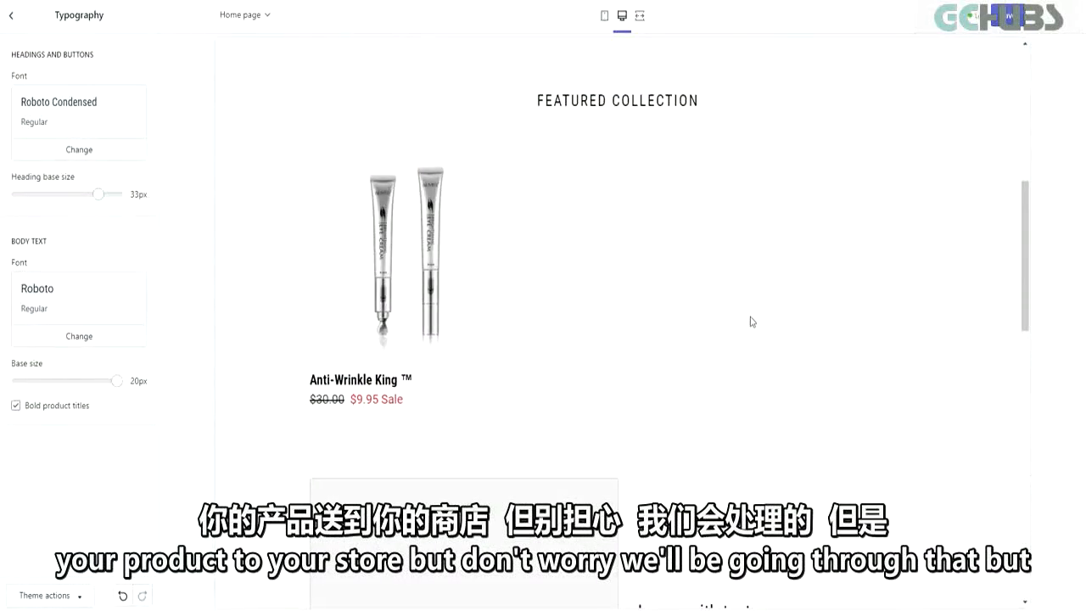
{"action": "scroll", "coordinate": [788, 292], "scroll_direction": "up", "scroll_amount": 2}
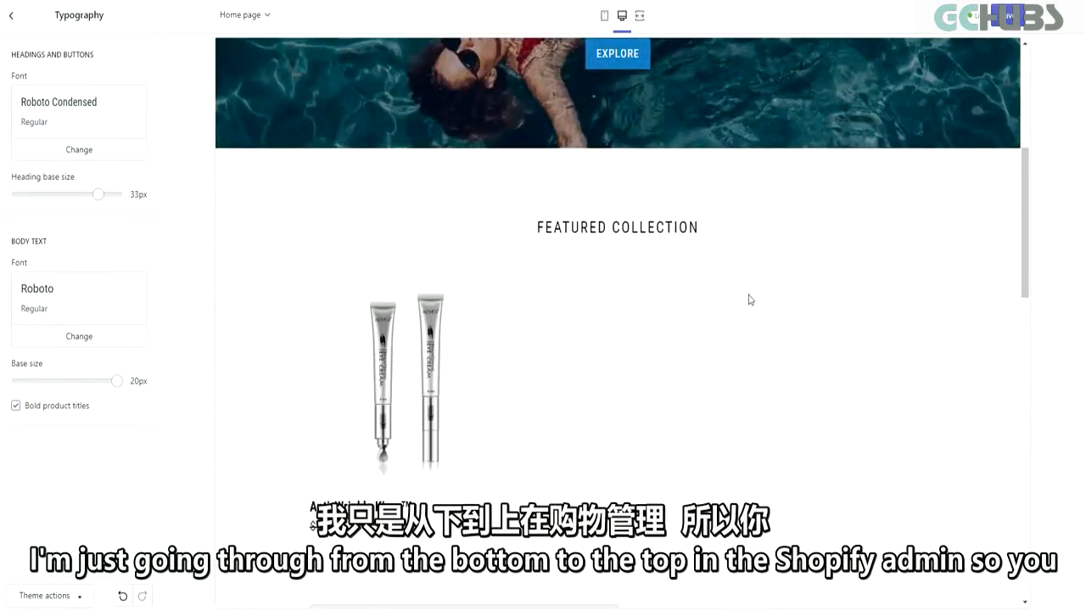
{"action": "scroll", "coordinate": [705, 268], "scroll_direction": "down", "scroll_amount": 1}
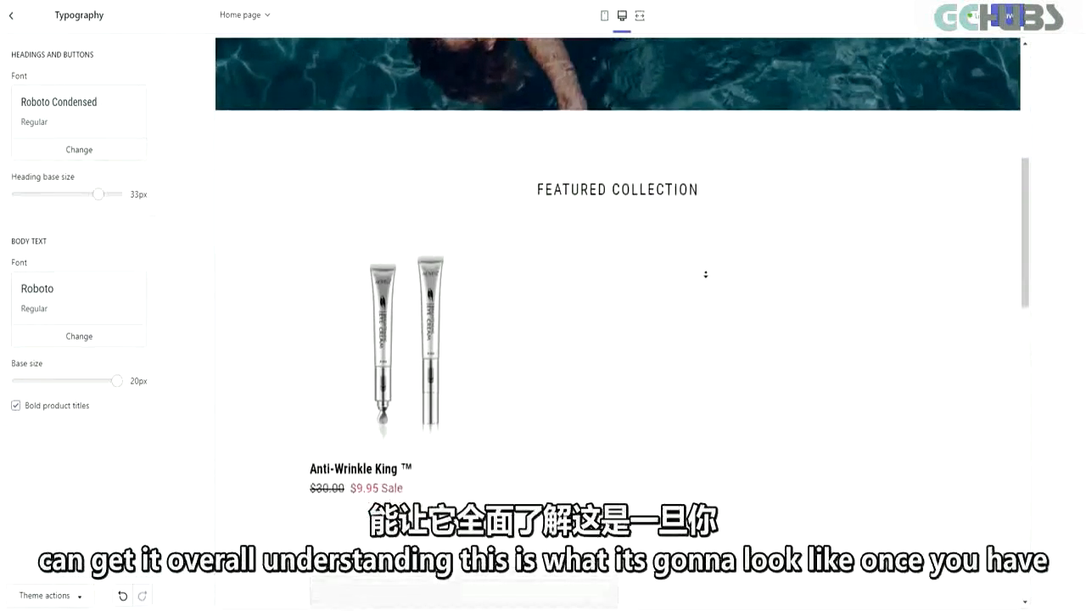
{"action": "scroll", "coordinate": [766, 243], "scroll_direction": "up", "scroll_amount": 2}
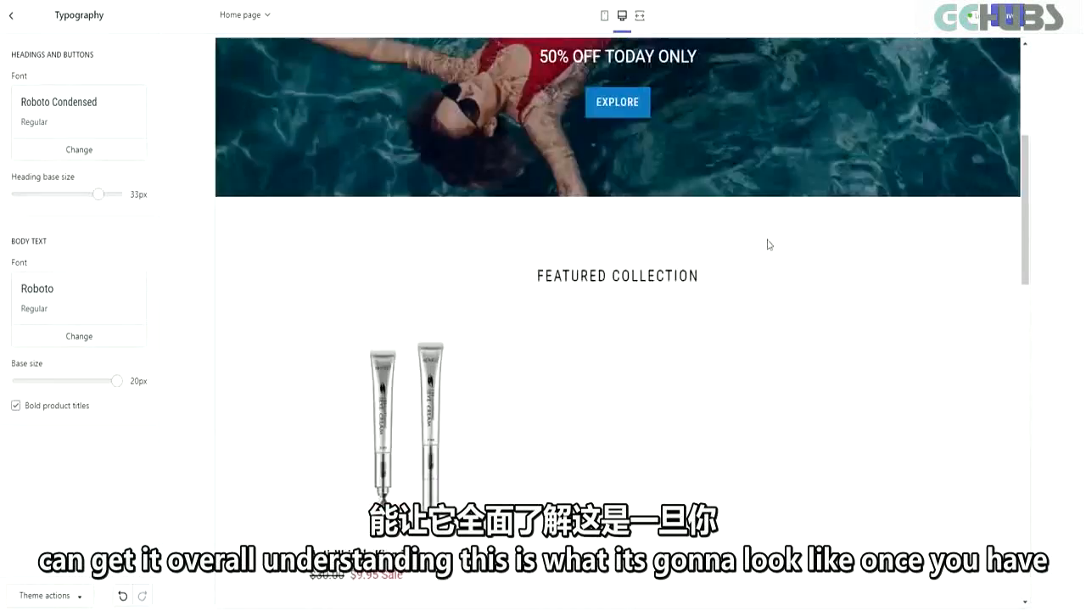
{"action": "scroll", "coordinate": [763, 291], "scroll_direction": "down", "scroll_amount": 1}
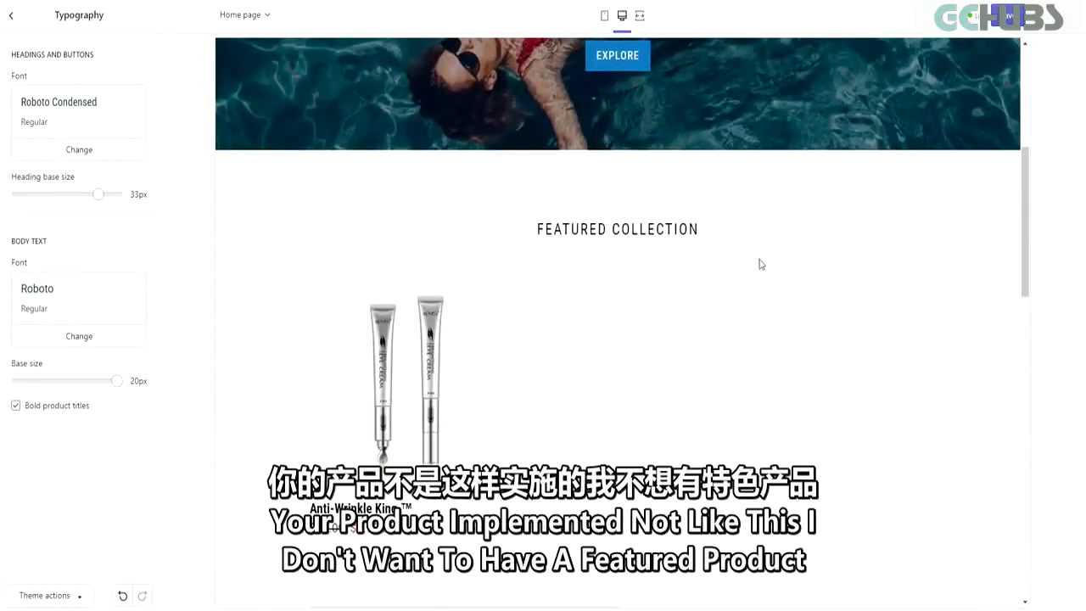
{"action": "scroll", "coordinate": [568, 398], "scroll_direction": "up", "scroll_amount": 8}
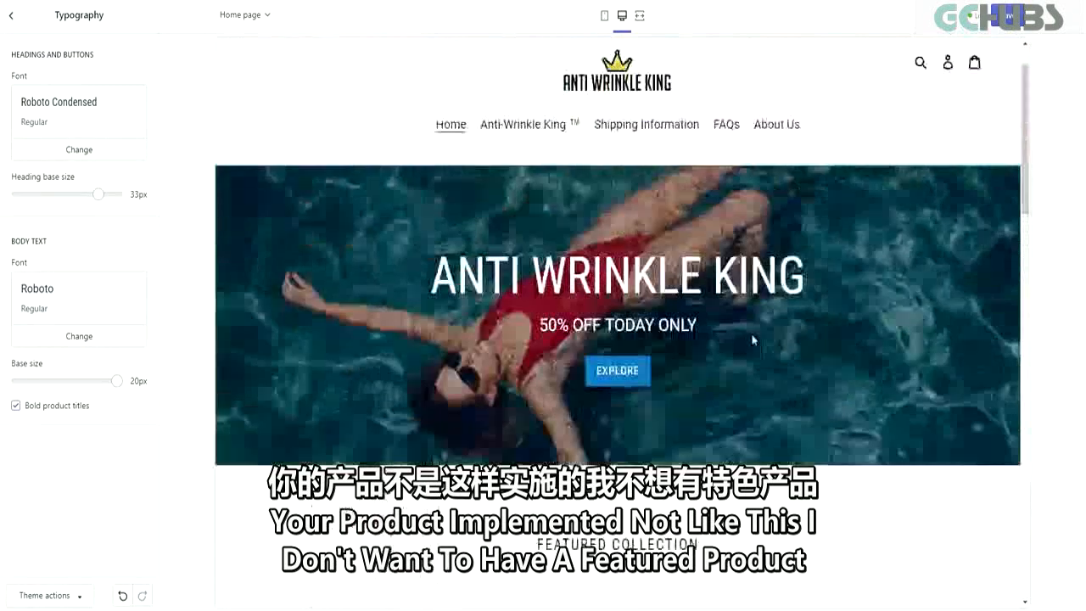
Step: Hide the home page's Featured collection section and add a Featured product section
{"action": "left_click", "coordinate": [11, 19]}
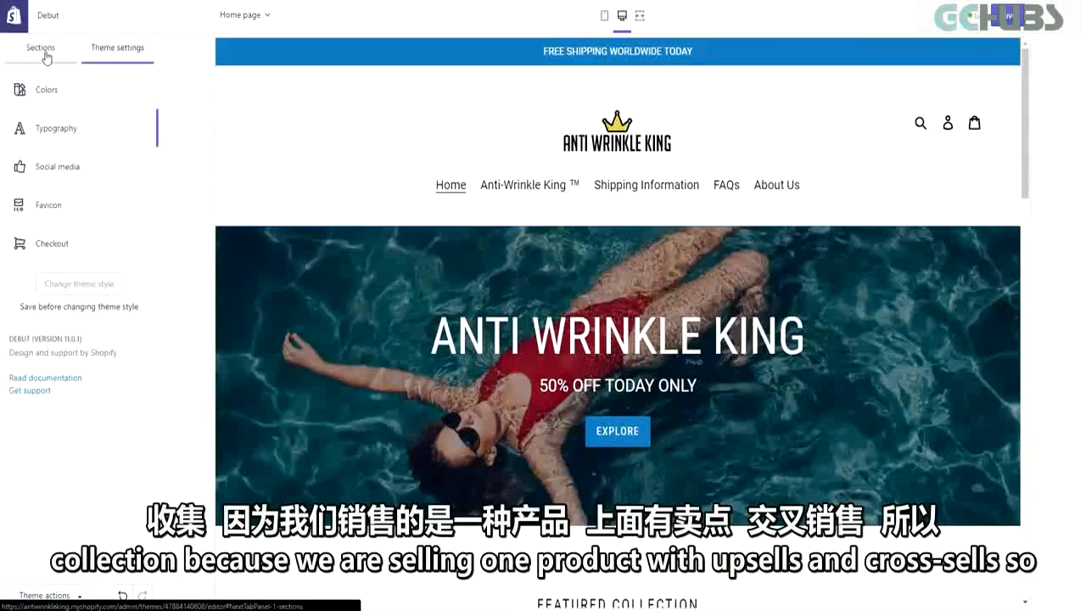
{"action": "left_click", "coordinate": [41, 51]}
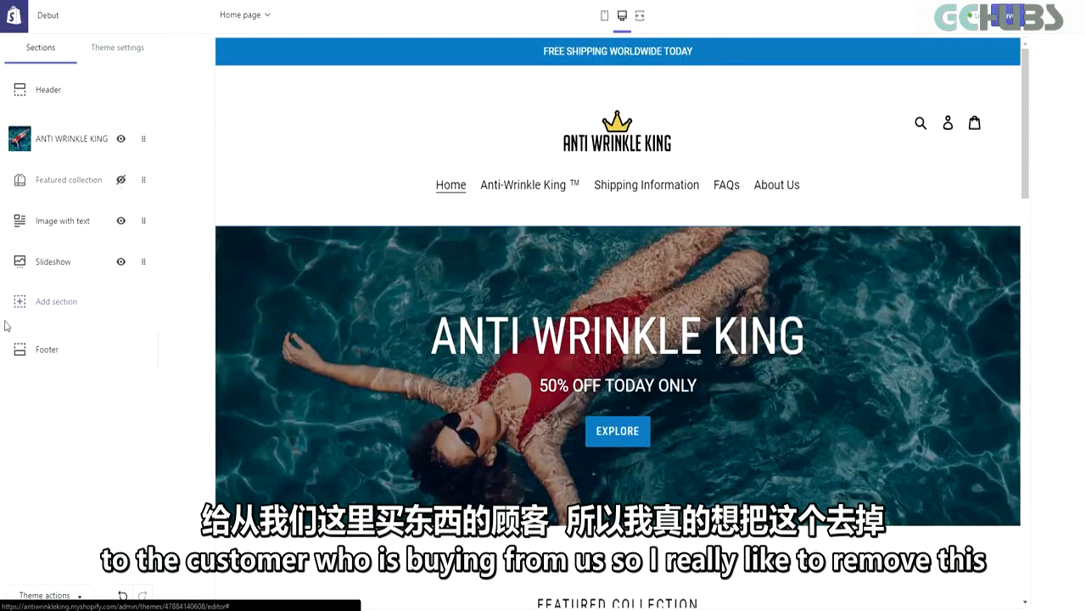
{"action": "left_click", "coordinate": [65, 304]}
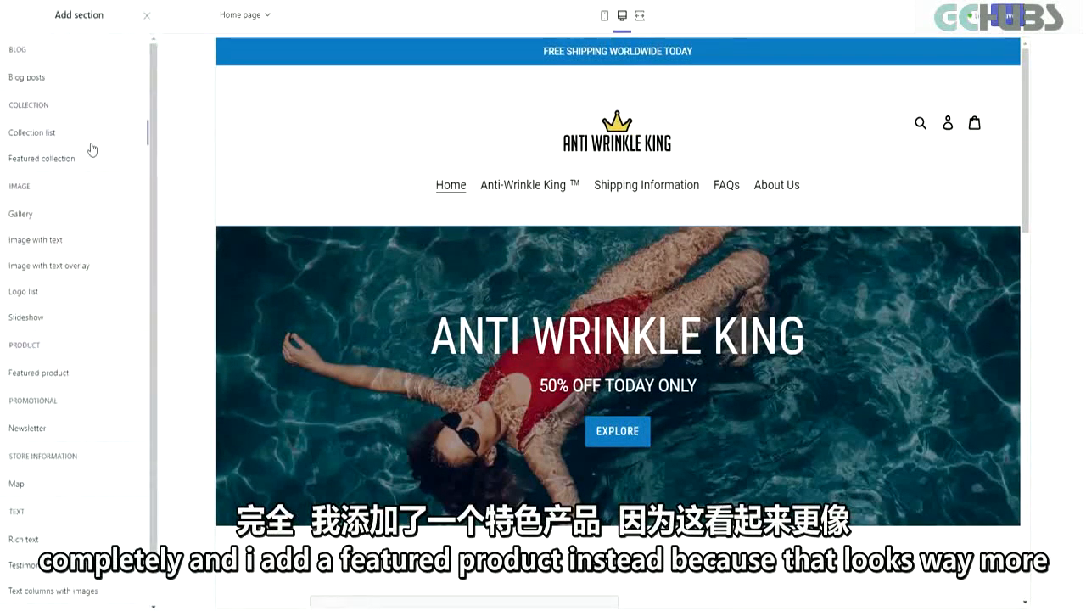
{"action": "left_click", "coordinate": [128, 372]}
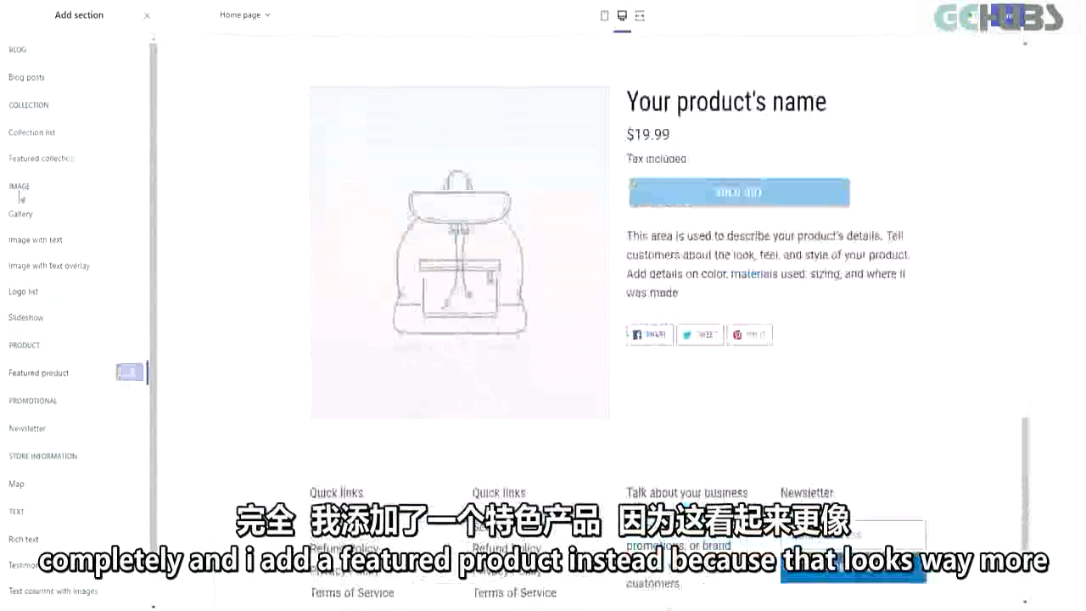
Step: Assign the Anti-Wrinkle King ™ product to the new Featured product section
{"action": "left_click", "coordinate": [80, 123]}
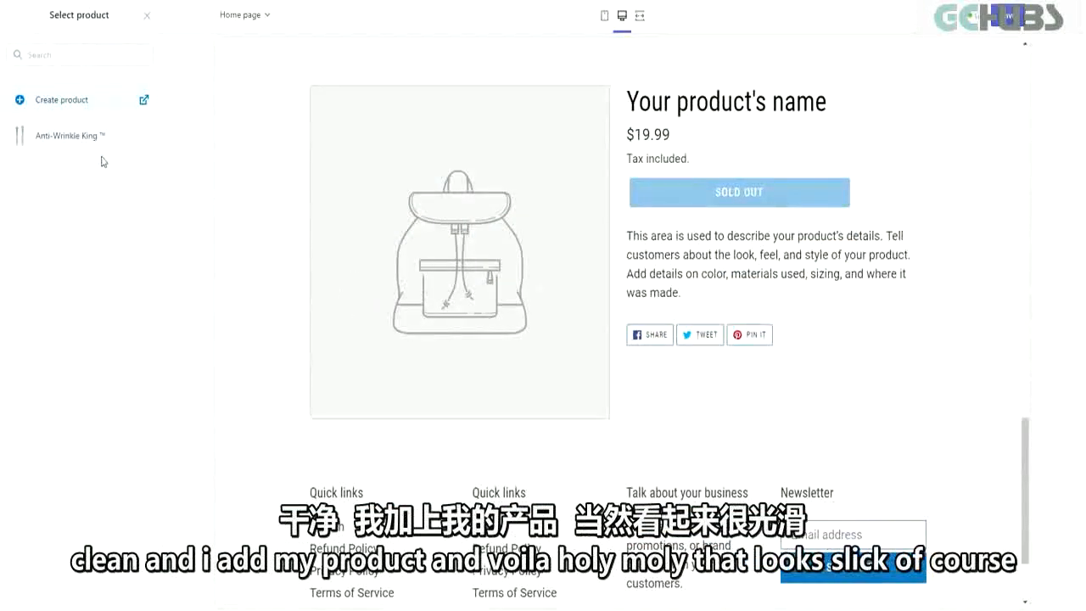
{"action": "left_click", "coordinate": [80, 138]}
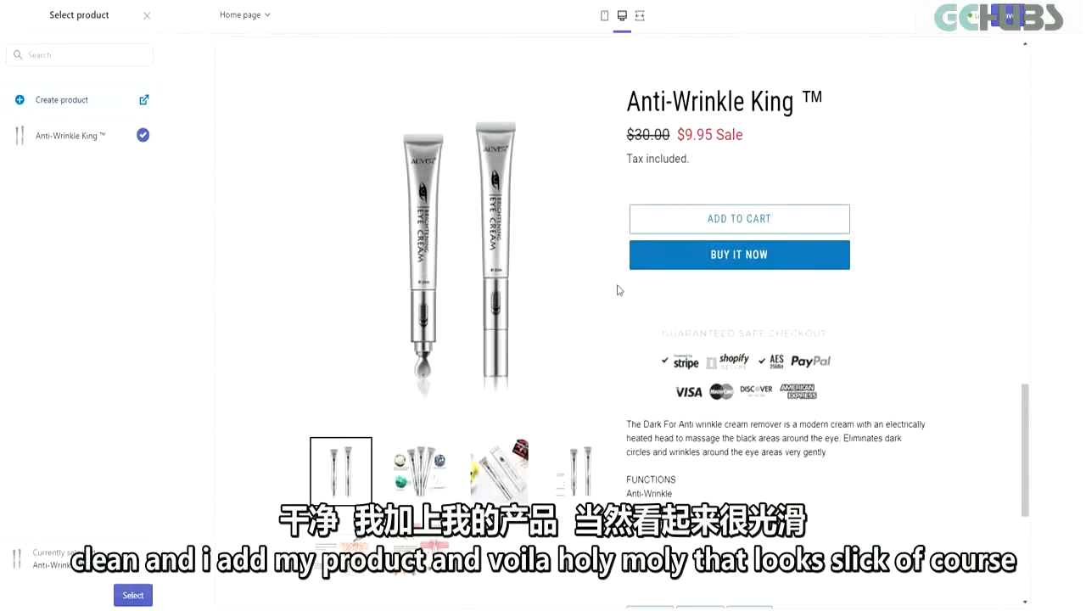
{"action": "left_click", "coordinate": [133, 595]}
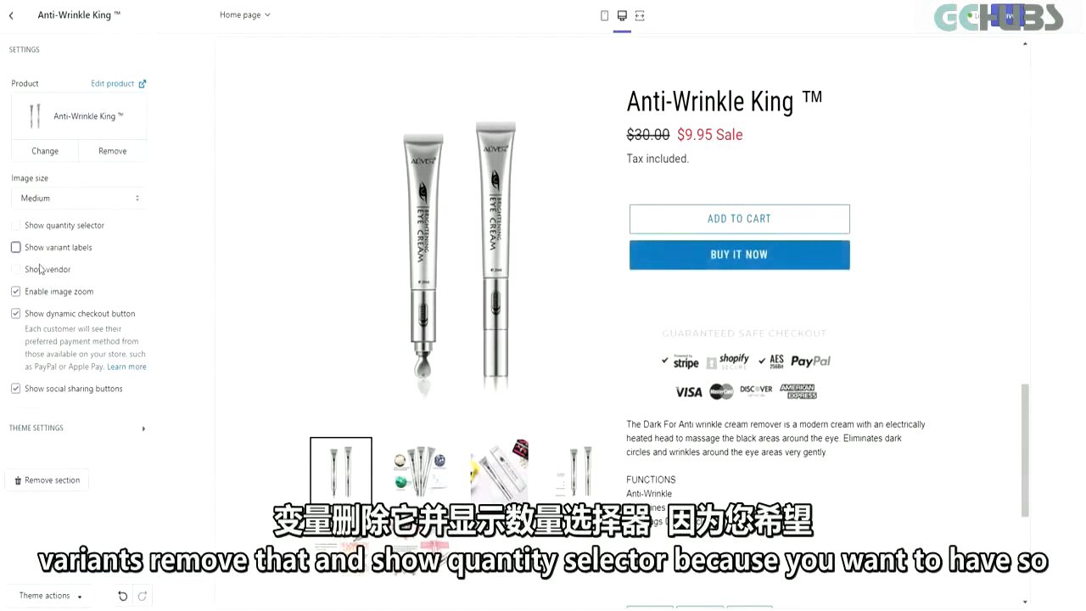
Step: In the featured product settings, hide variant labels, show the quantity selector and disable image zoom
{"action": "left_click", "coordinate": [28, 229]}
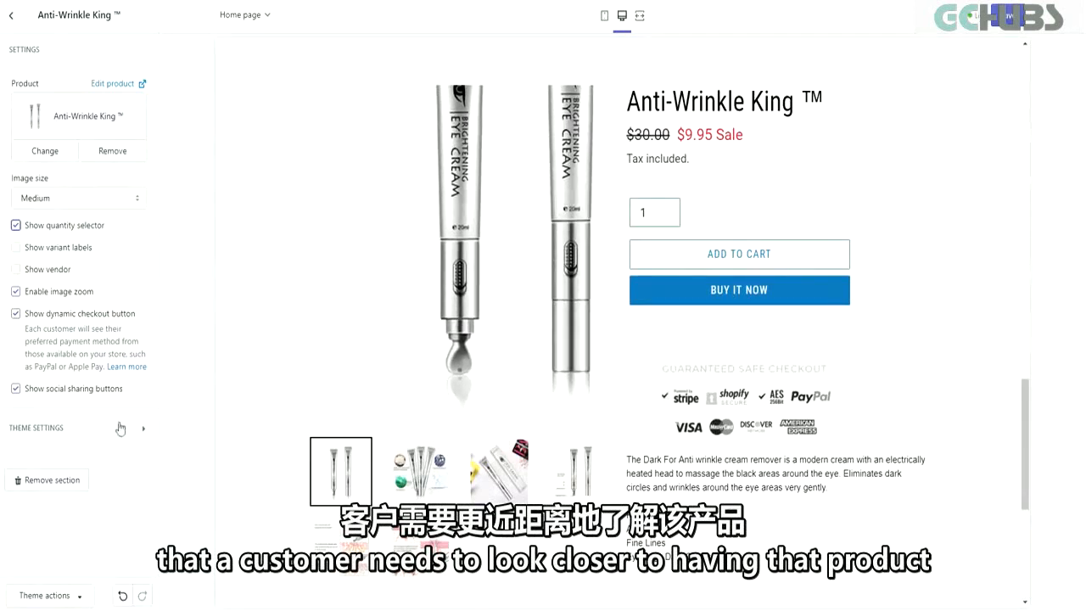
{"action": "left_click", "coordinate": [27, 291]}
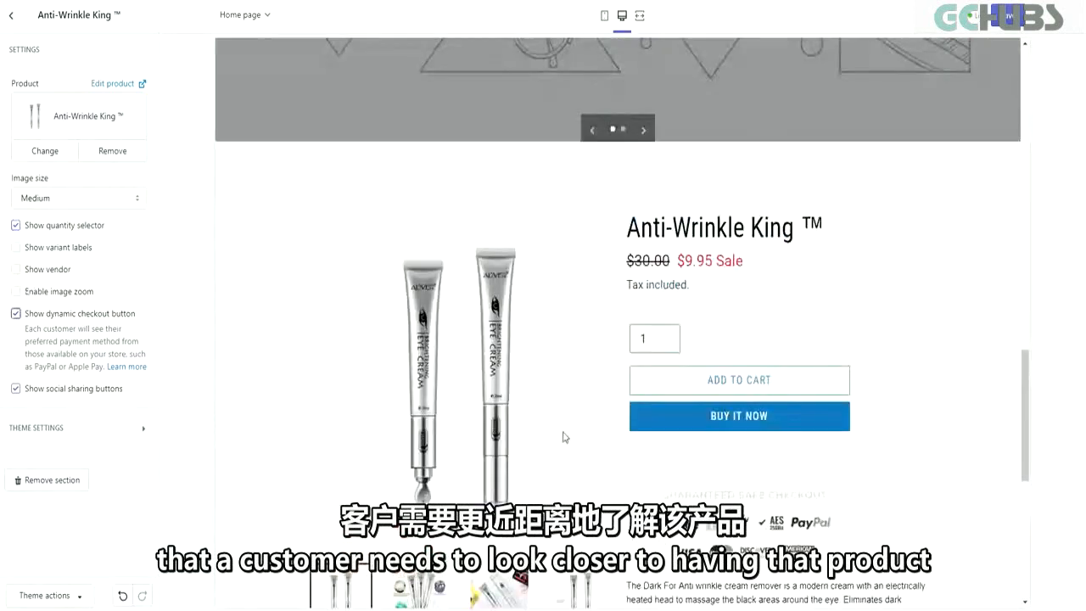
{"action": "scroll", "coordinate": [565, 437], "scroll_direction": "down", "scroll_amount": 1}
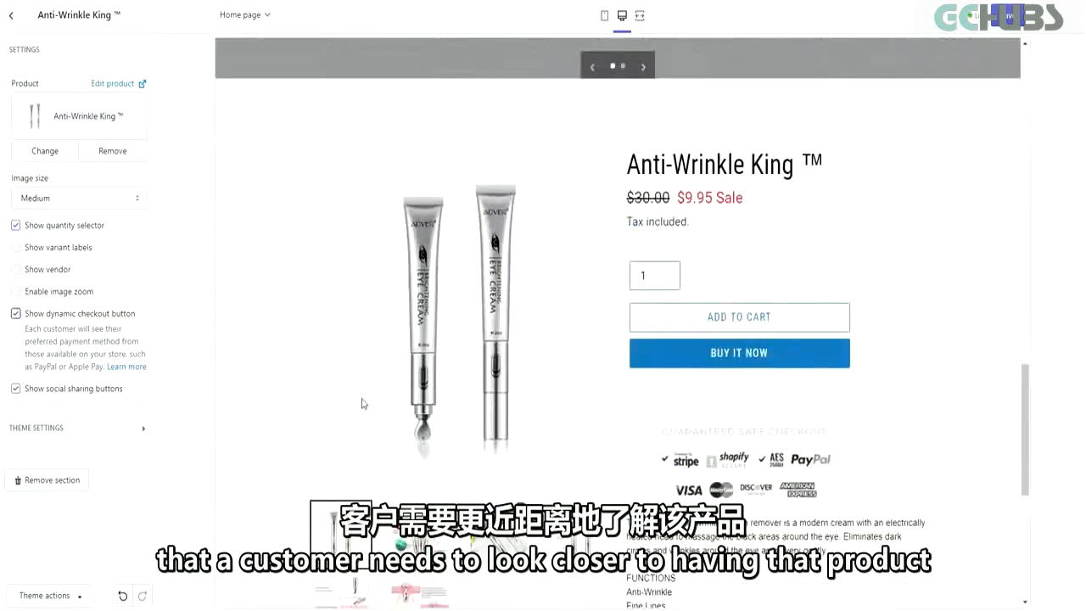
Step: Try the featured product section without the dynamic checkout button, and restore the button
{"action": "left_click", "coordinate": [74, 314]}
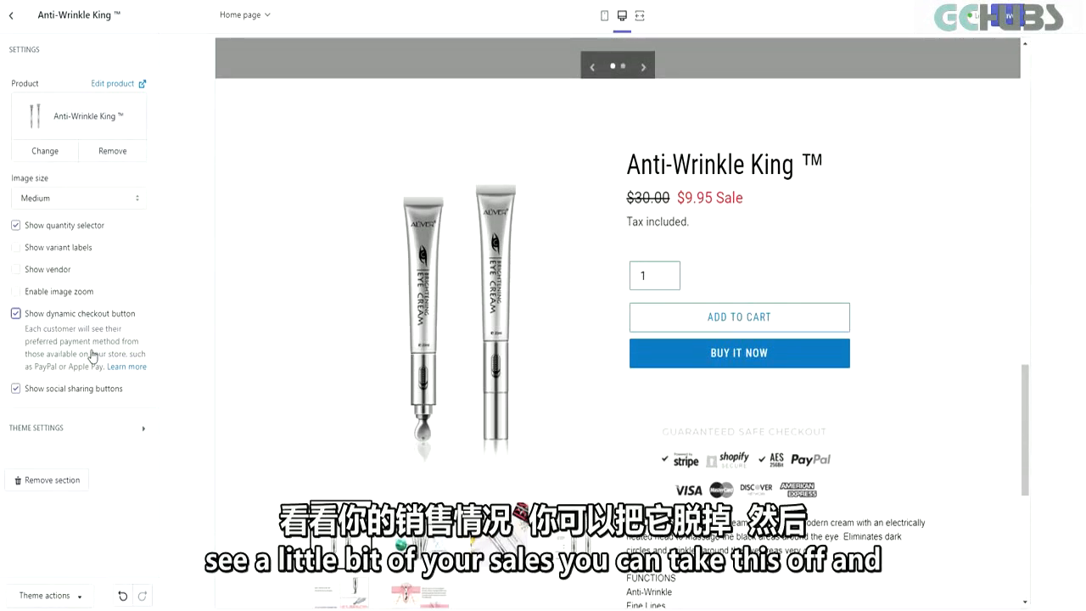
{"action": "left_click", "coordinate": [43, 315]}
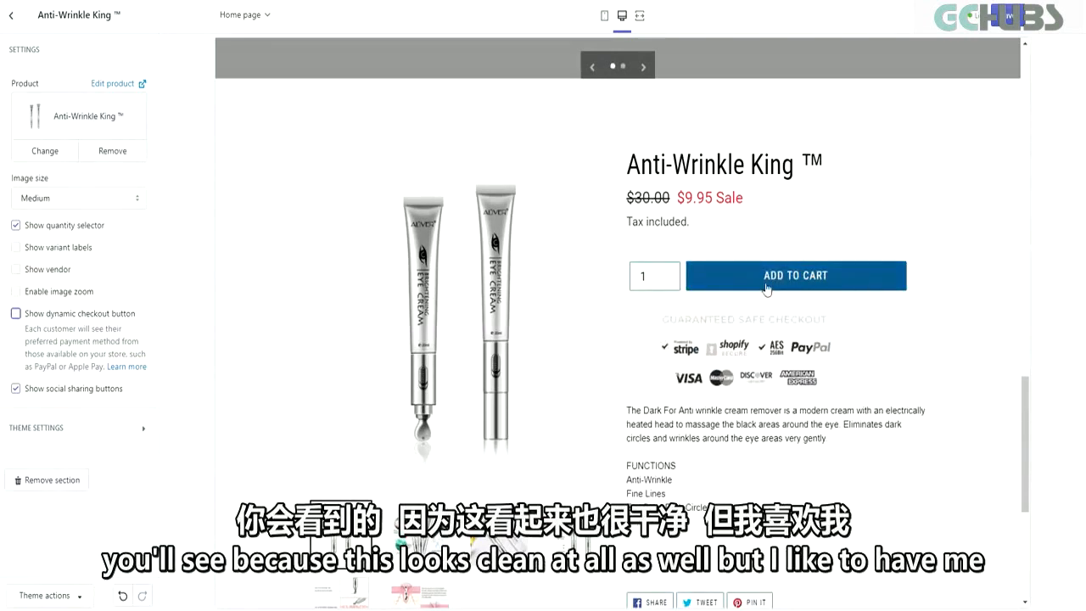
{"action": "left_click", "coordinate": [16, 314]}
{"action": "scroll", "coordinate": [552, 409], "scroll_direction": "down", "scroll_amount": 2}
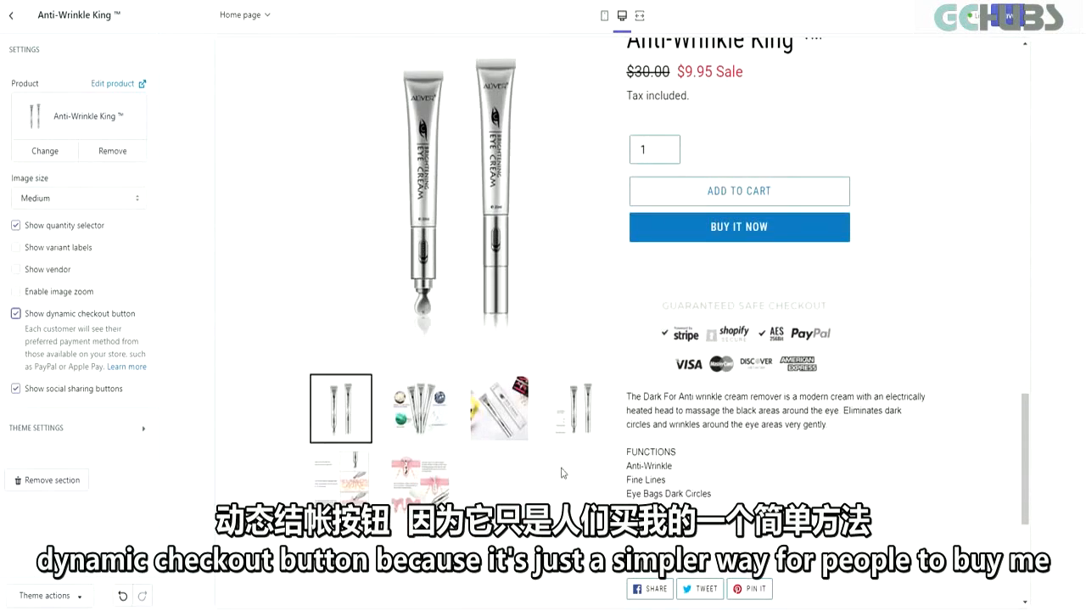
Step: Hide the featured product's social sharing buttons and move its section directly below the ANTI WRINKLE KING banner section
{"action": "left_click", "coordinate": [16, 389]}
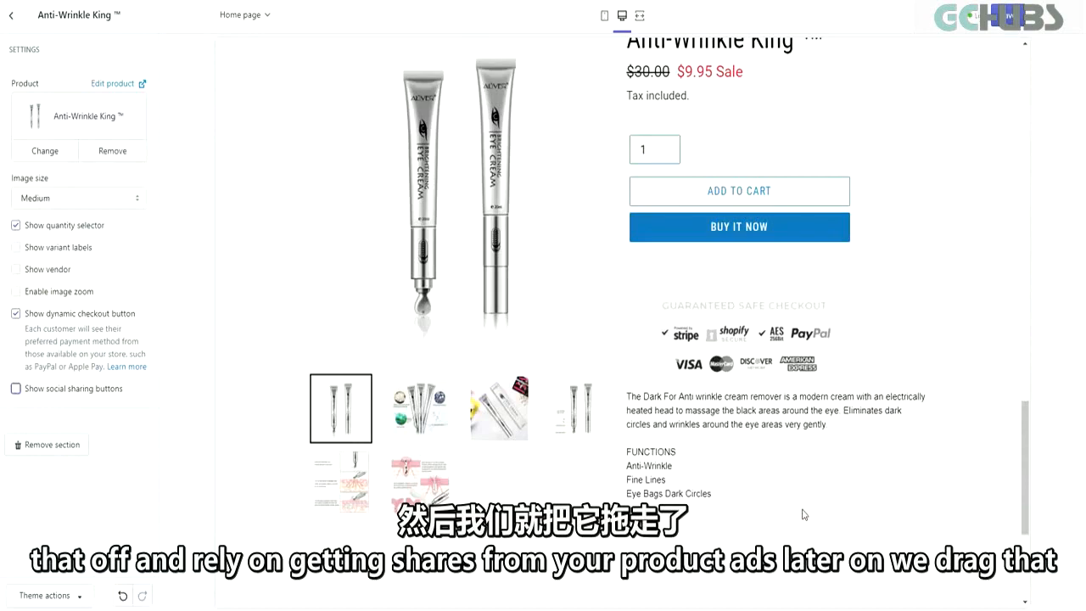
{"action": "left_click", "coordinate": [11, 15]}
{"action": "left_click_drag", "start_coordinate": [143, 221], "coordinate": [140, 180]}
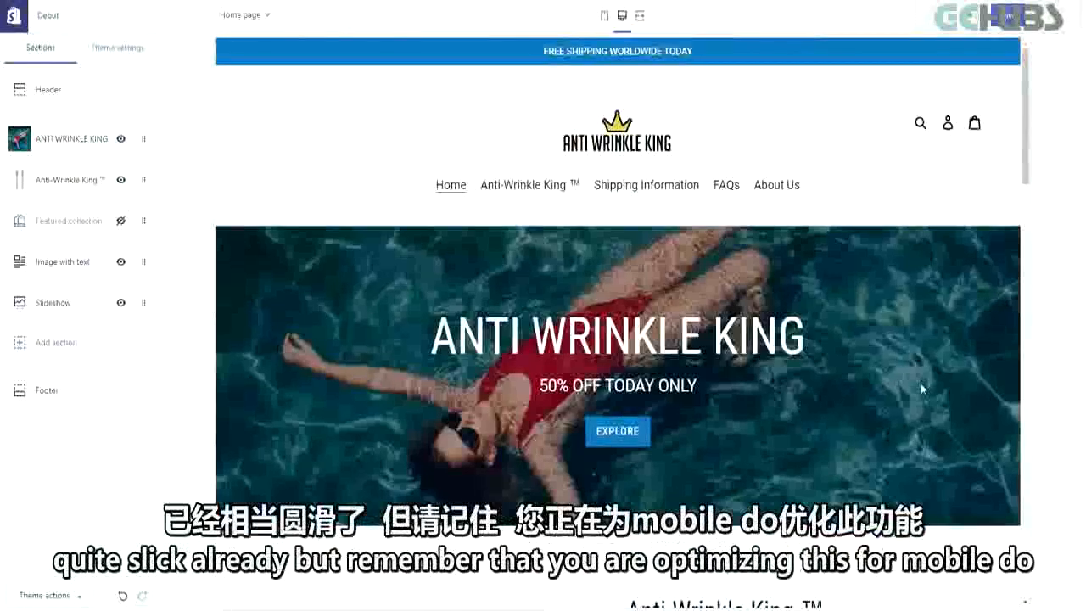
Step: Check the home page's banner and featured product in the mobile preview, comparing it with the desktop version
{"action": "scroll", "coordinate": [921, 383], "scroll_direction": "down", "scroll_amount": 5}
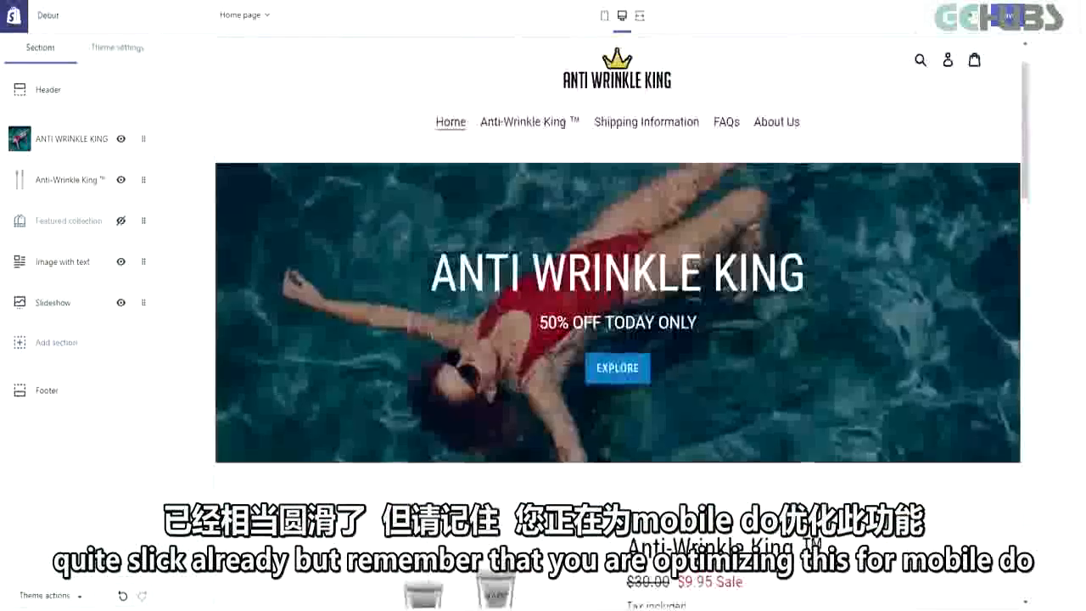
{"action": "left_click", "coordinate": [604, 15]}
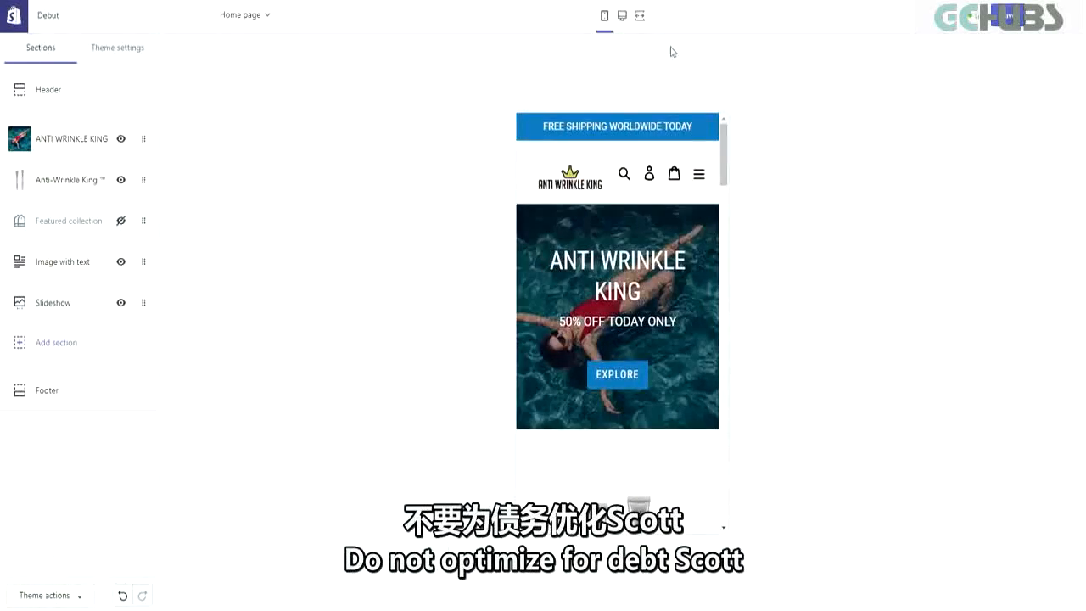
{"action": "left_click", "coordinate": [623, 19]}
{"action": "left_click", "coordinate": [604, 16]}
{"action": "left_click_drag", "start_coordinate": [722, 170], "coordinate": [730, 216]}
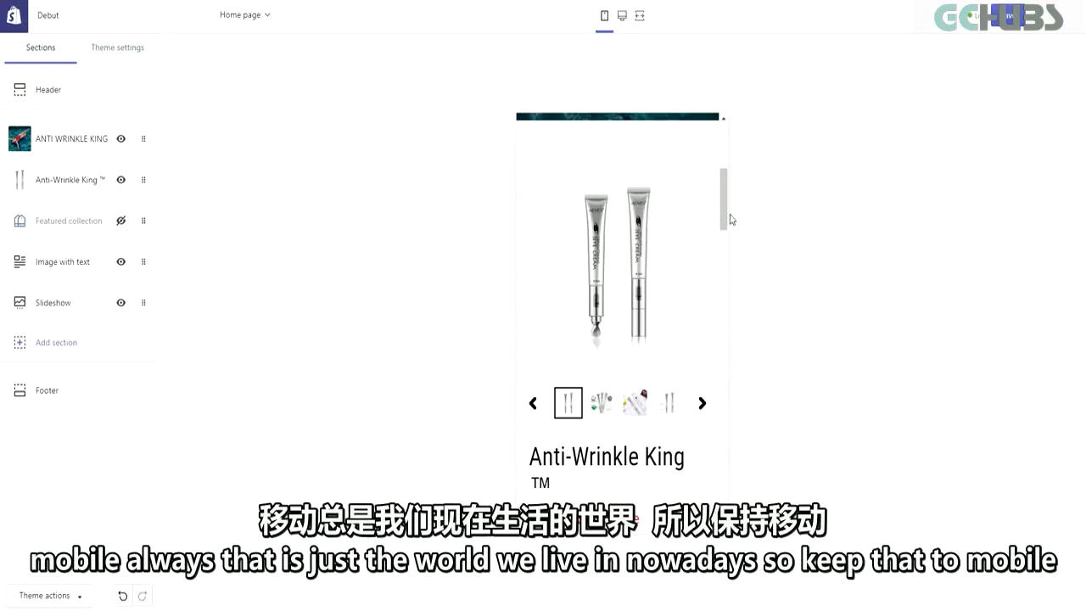
{"action": "scroll", "coordinate": [730, 178], "scroll_direction": "up", "scroll_amount": 5}
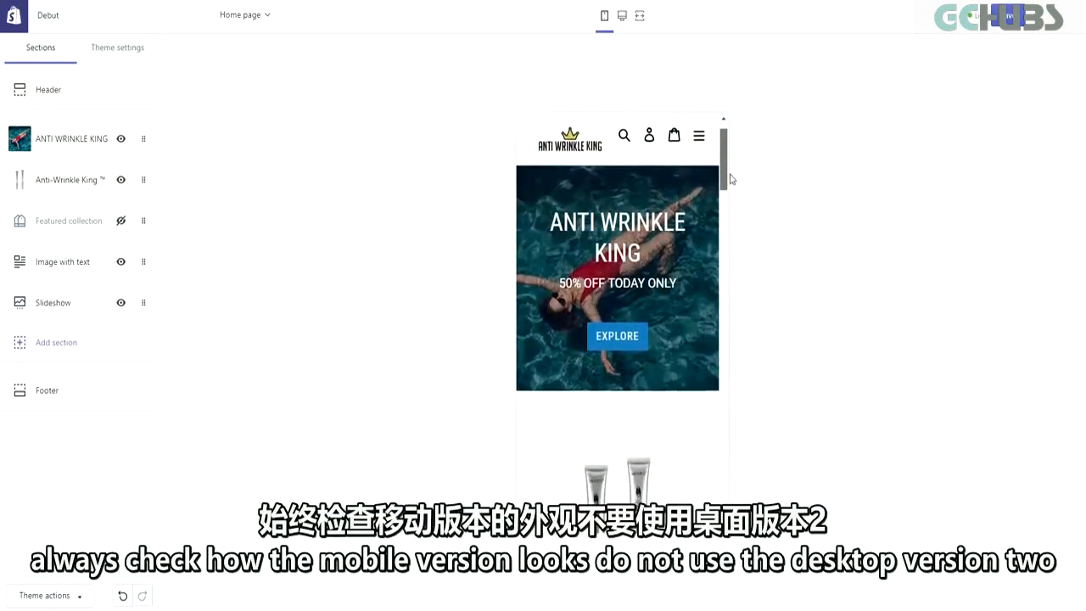
{"action": "scroll", "coordinate": [730, 196], "scroll_direction": "down", "scroll_amount": 5}
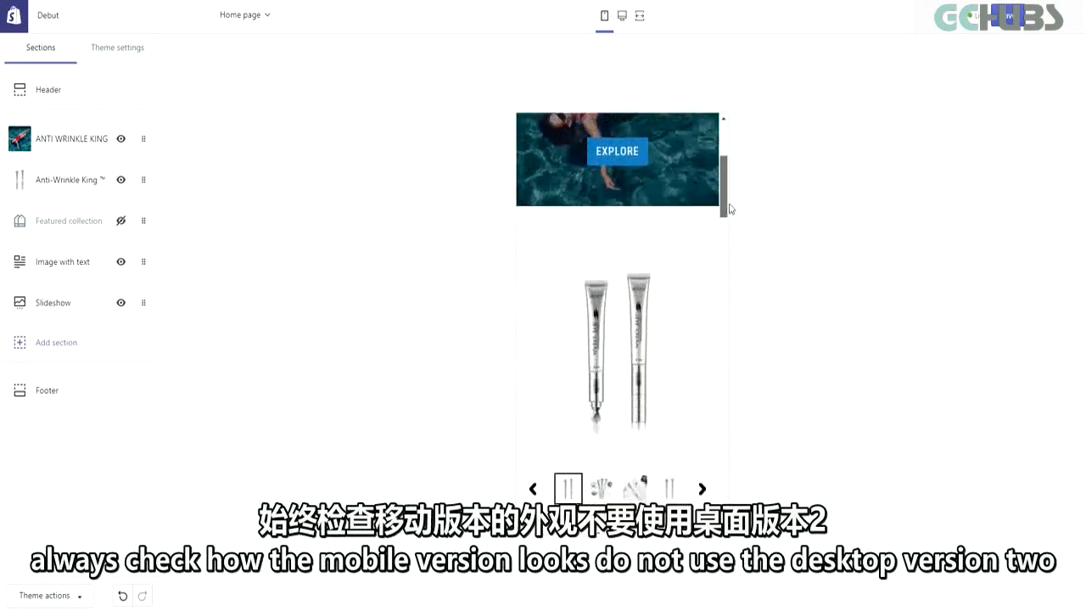
{"action": "left_click", "coordinate": [622, 16]}
{"action": "left_click", "coordinate": [603, 16]}
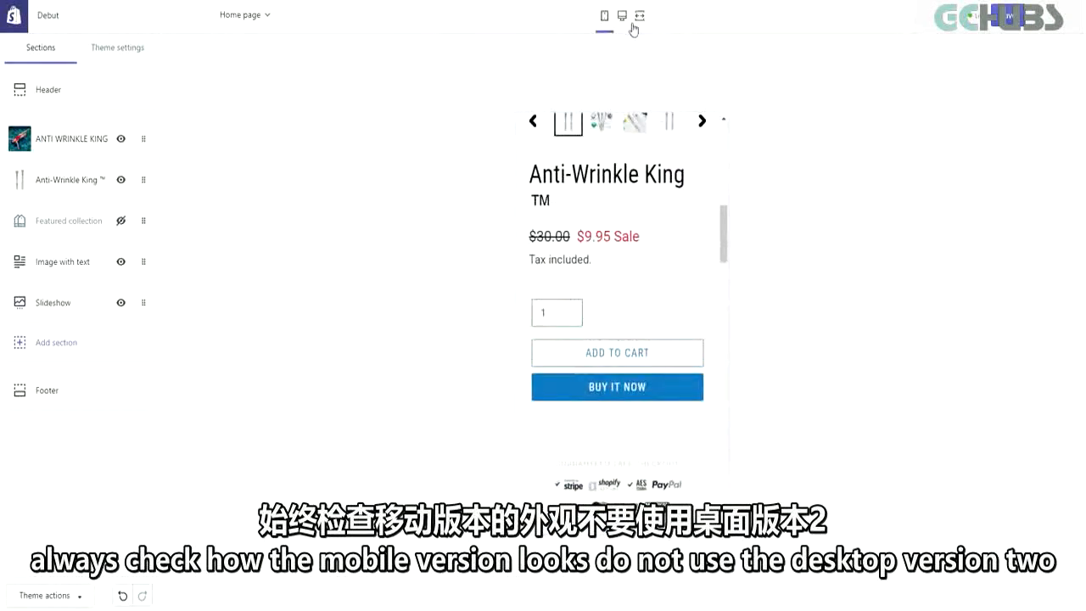
Step: Set the Image with text section's image to the library picture of three eye cream tubes surrounded by ingredient circles
{"action": "left_click_drag", "start_coordinate": [722, 237], "coordinate": [732, 150]}
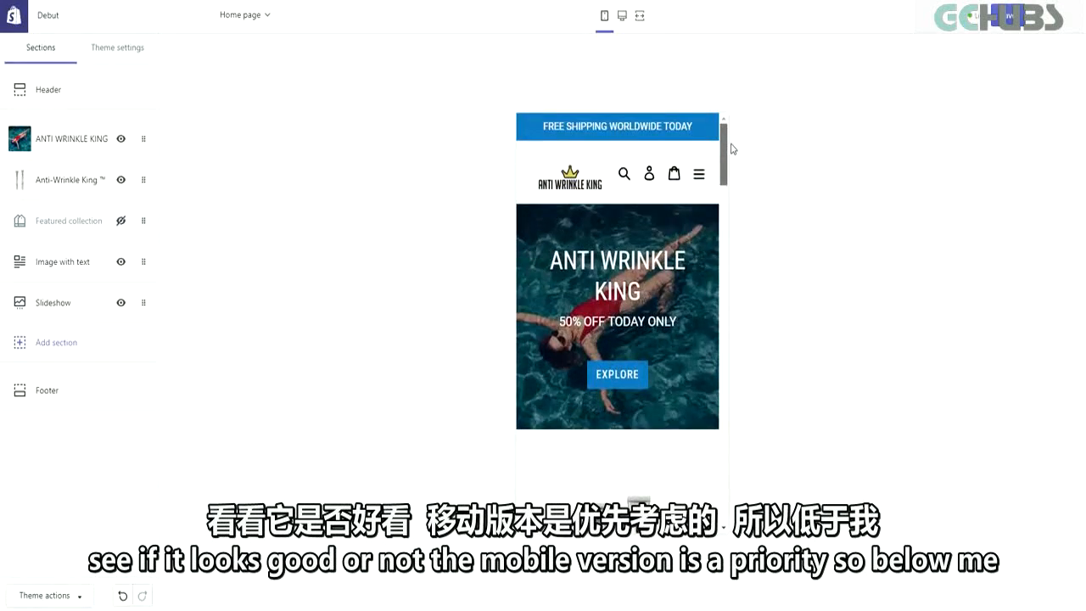
{"action": "scroll", "coordinate": [601, 352], "scroll_direction": "down", "scroll_amount": 5}
{"action": "scroll", "coordinate": [600, 351], "scroll_direction": "down", "scroll_amount": 5}
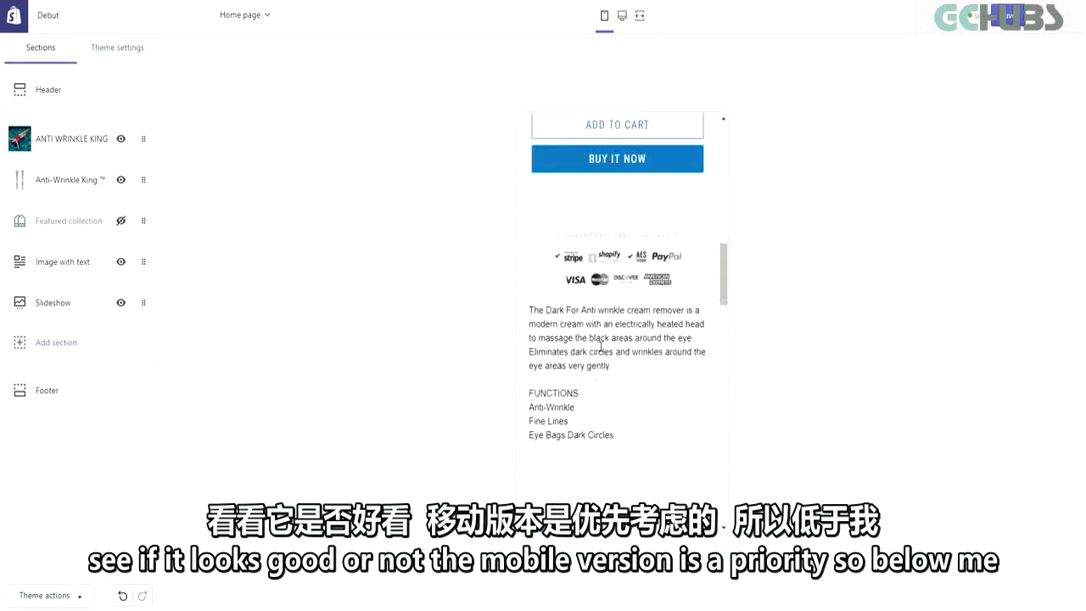
{"action": "scroll", "coordinate": [642, 351], "scroll_direction": "down", "scroll_amount": 5}
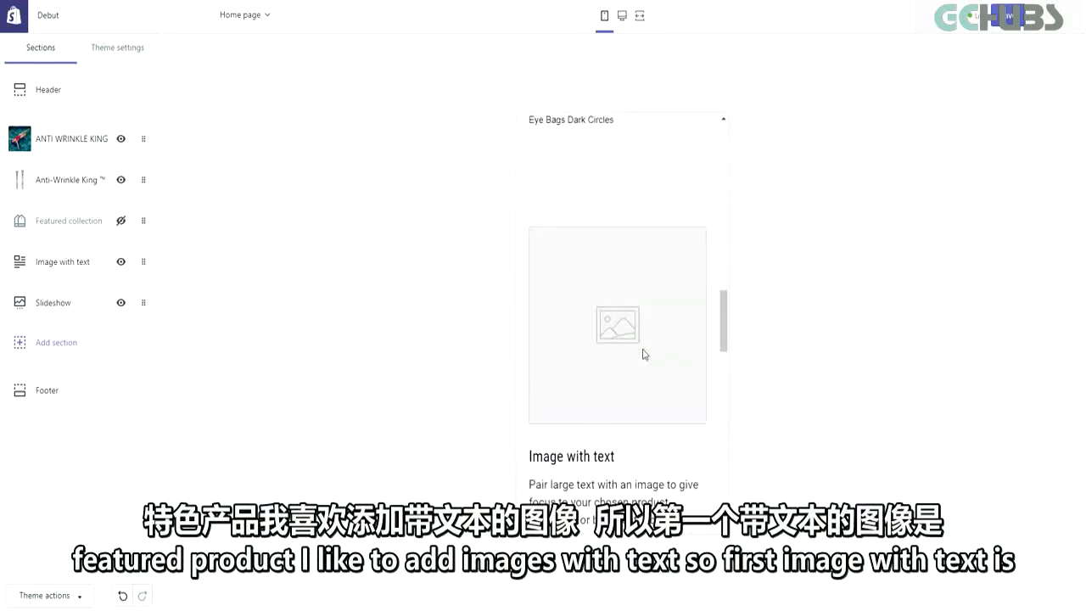
{"action": "left_click", "coordinate": [61, 268]}
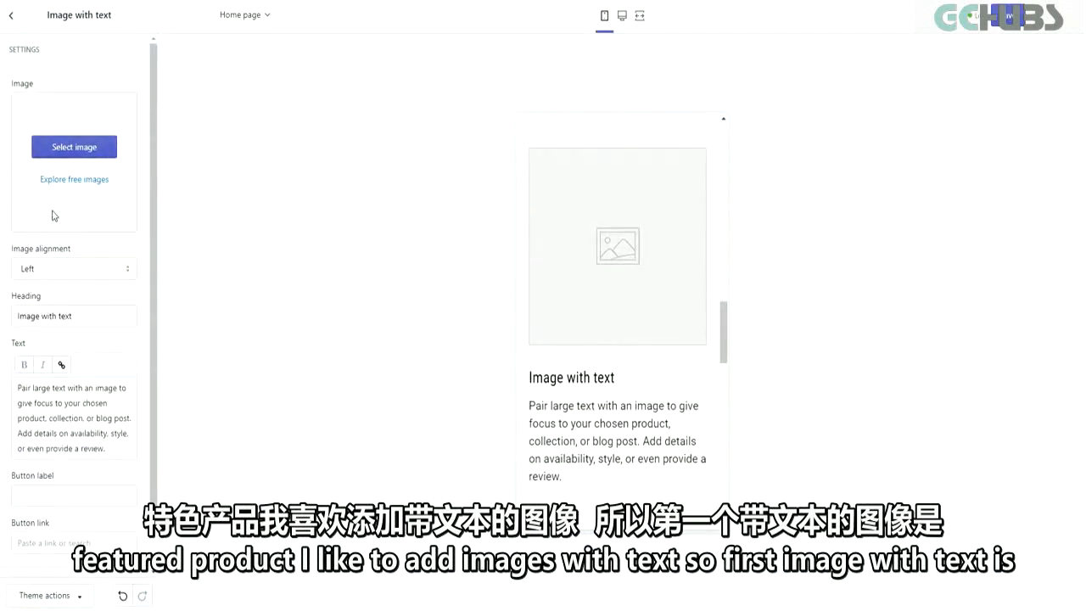
{"action": "left_click", "coordinate": [621, 16]}
{"action": "left_click", "coordinate": [84, 204]}
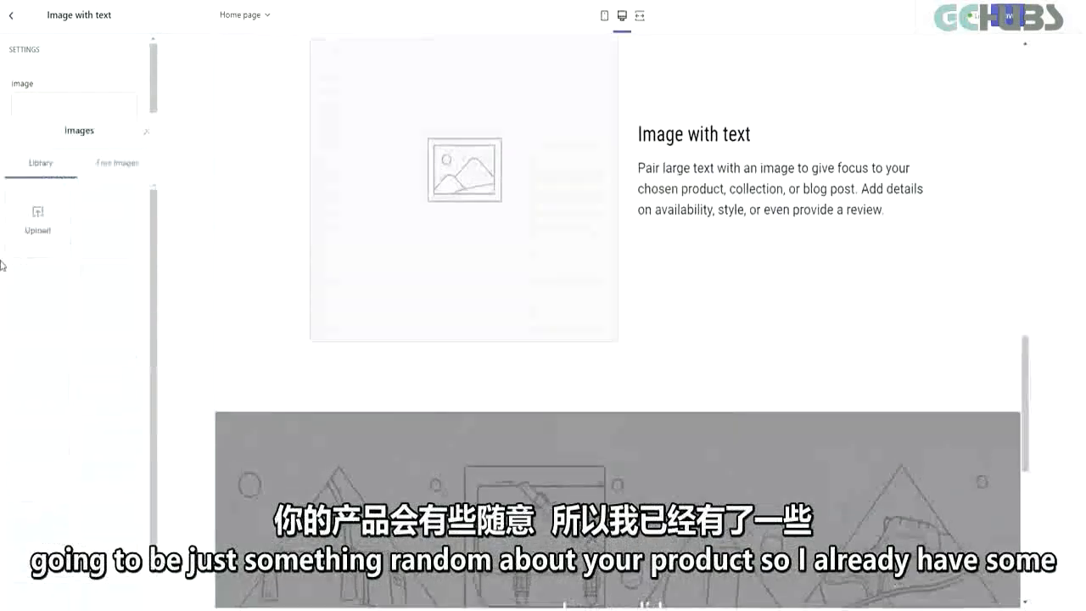
{"action": "scroll", "coordinate": [78, 201], "scroll_direction": "down", "scroll_amount": 3}
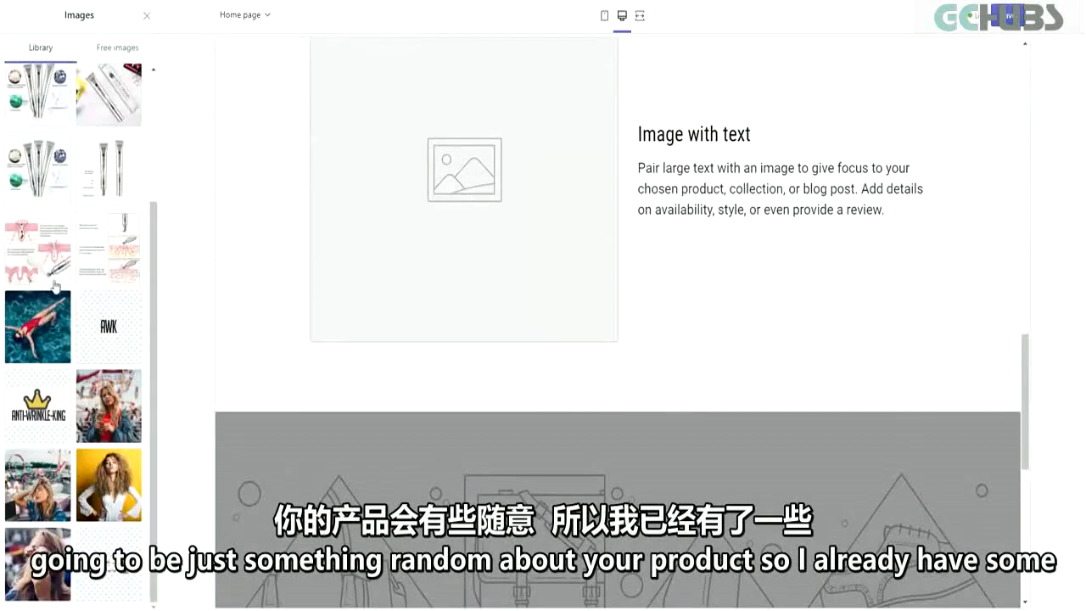
{"action": "scroll", "coordinate": [34, 268], "scroll_direction": "up", "scroll_amount": 3}
{"action": "left_click", "coordinate": [55, 217]}
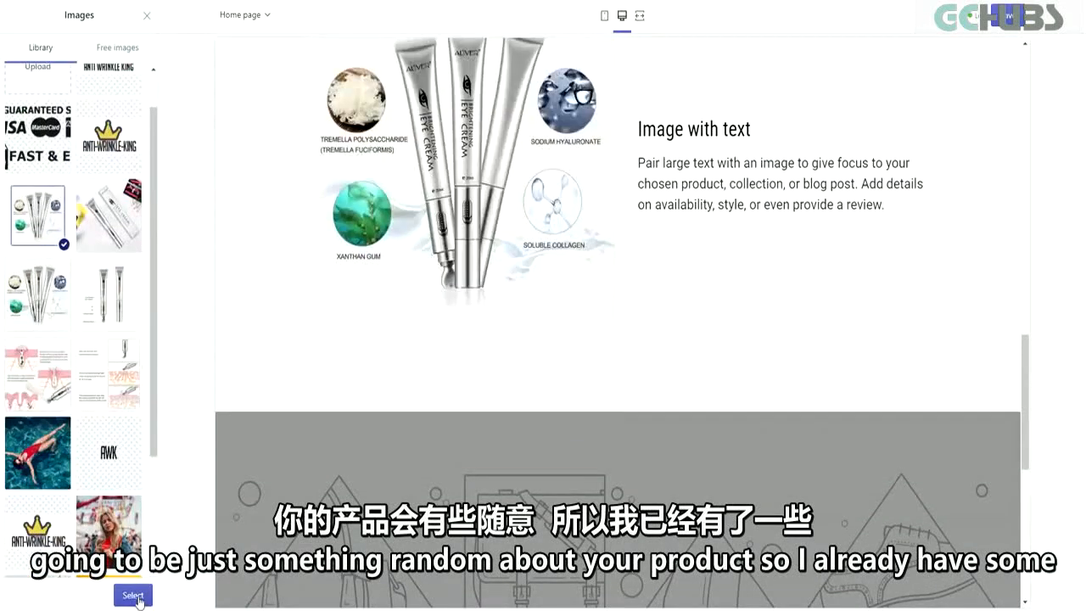
{"action": "left_click", "coordinate": [131, 594]}
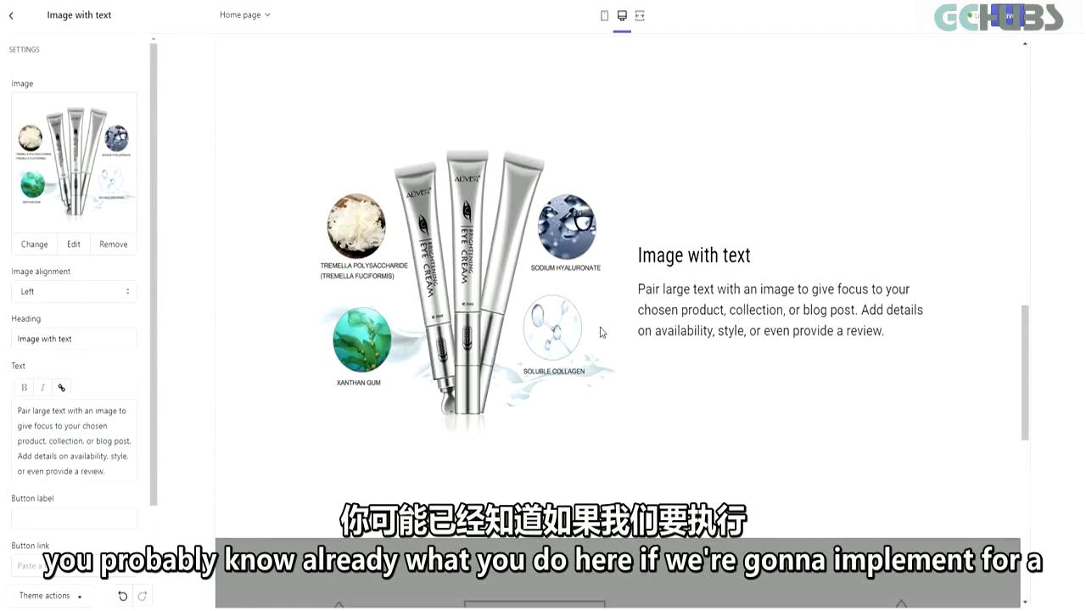
Step: Compare how the Image with text section is laid out in the mobile and desktop previews
{"action": "left_click", "coordinate": [605, 16]}
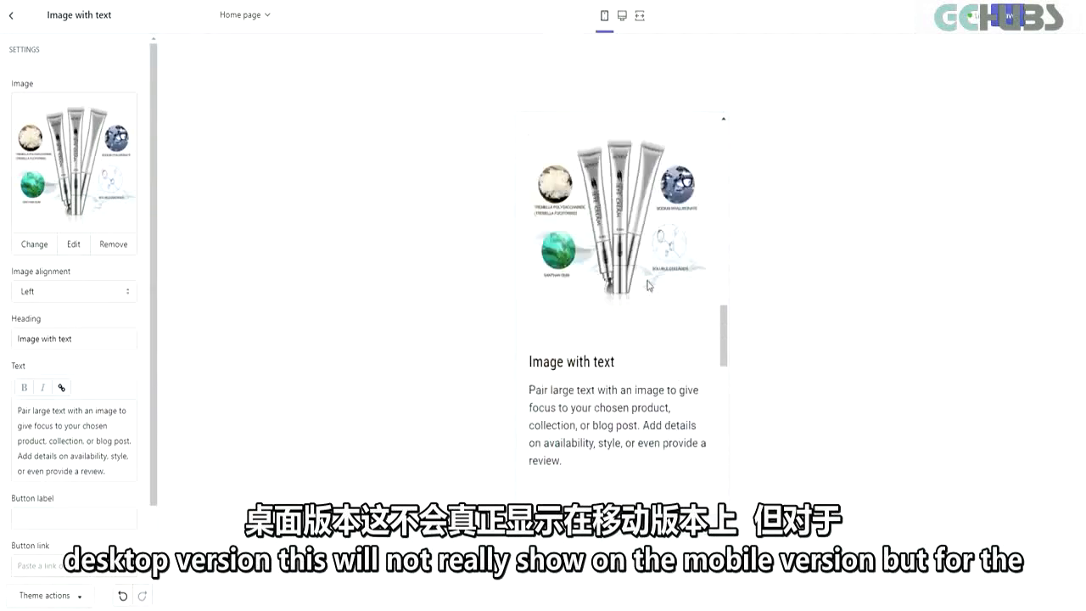
{"action": "left_click", "coordinate": [622, 16]}
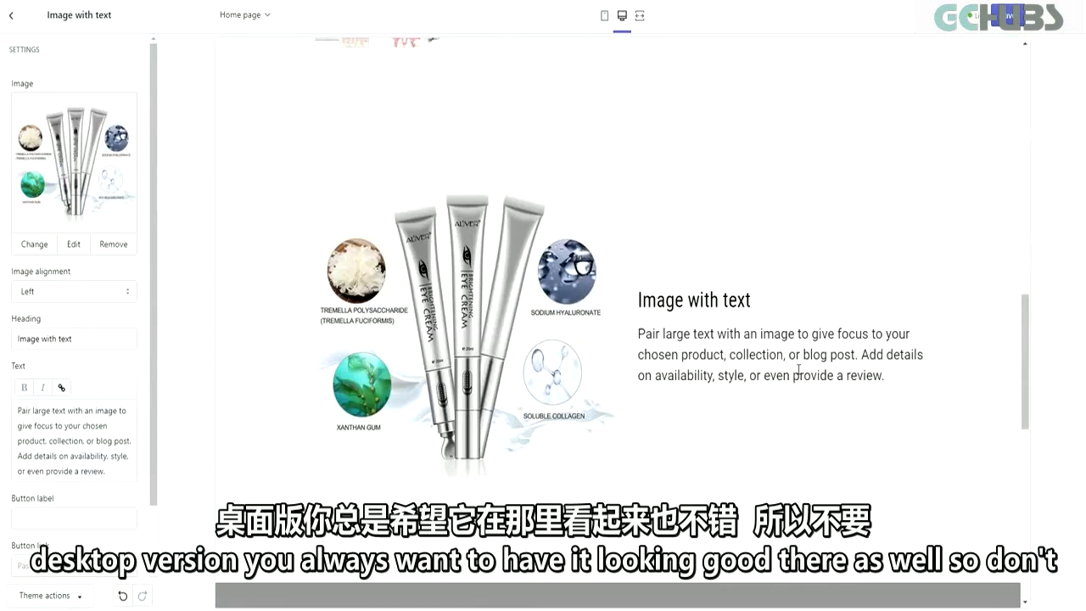
{"action": "left_click", "coordinate": [604, 21]}
{"action": "mouse_move", "coordinate": [725, 311]}
{"action": "left_mouse_down"}
{"action": "mouse_move", "coordinate": [727, 265]}
{"action": "mouse_move", "coordinate": [730, 374]}
{"action": "mouse_move", "coordinate": [727, 308]}
{"action": "left_mouse_up"}
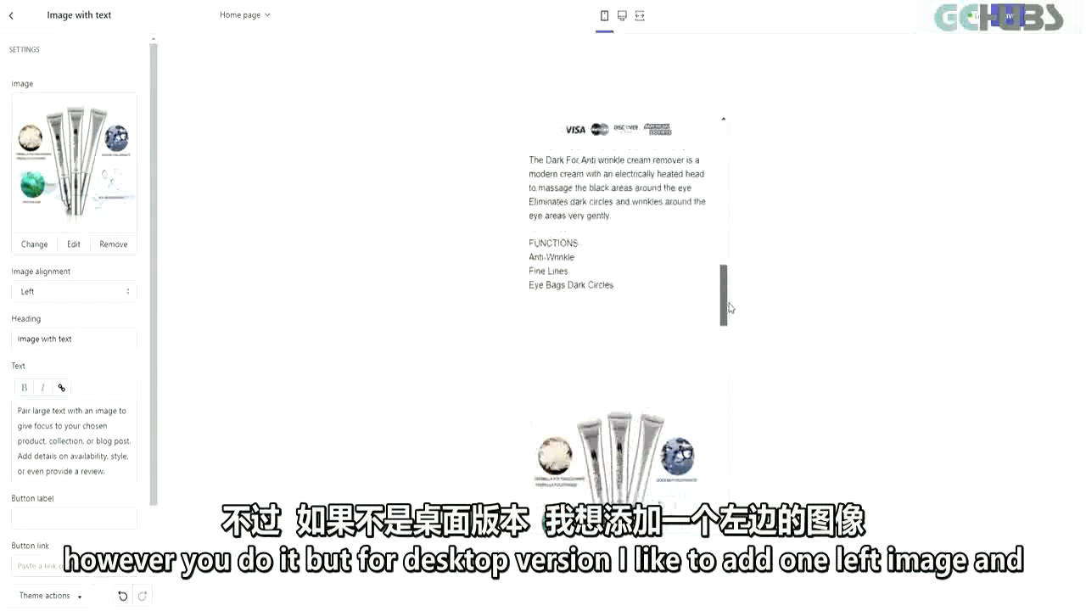
{"action": "left_click", "coordinate": [622, 16]}
{"action": "scroll", "coordinate": [704, 344], "scroll_direction": "down", "scroll_amount": 3}
{"action": "scroll", "coordinate": [729, 341], "scroll_direction": "up", "scroll_amount": 2}
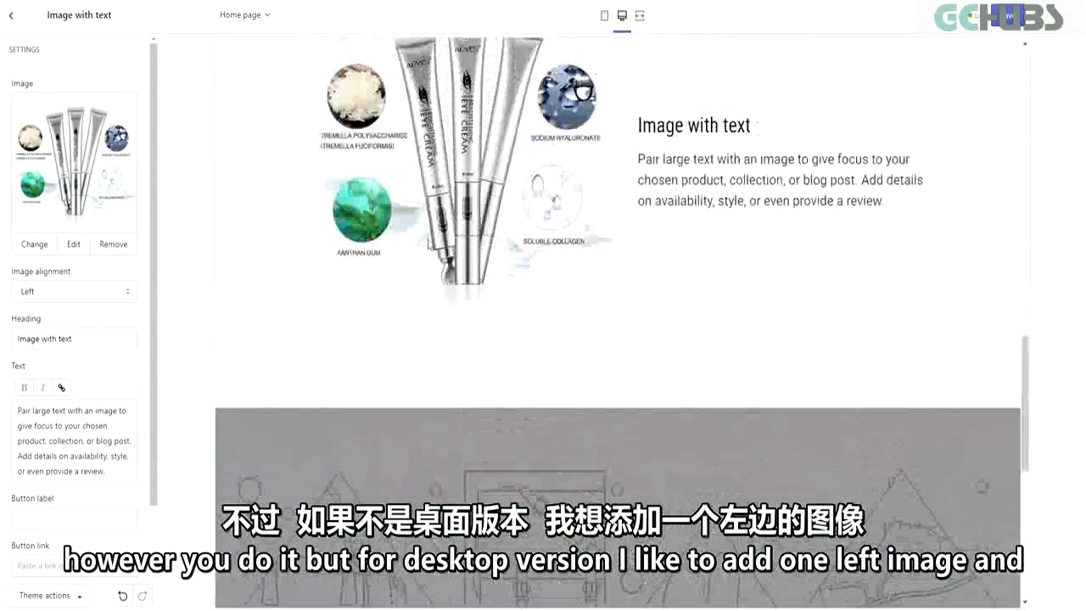
{"action": "scroll", "coordinate": [292, 305], "scroll_direction": "up", "scroll_amount": 2}
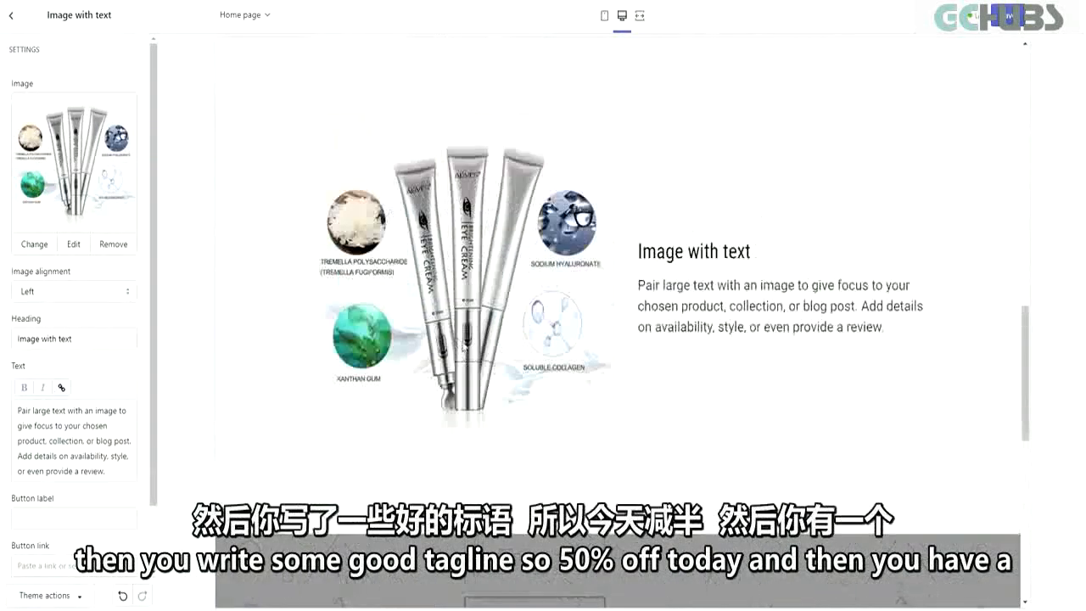
Step: Replace the Image with text section's heading with "50% OFF"
{"action": "triple_click", "coordinate": [91, 338]}
{"action": "type", "text": "50% OFF"}
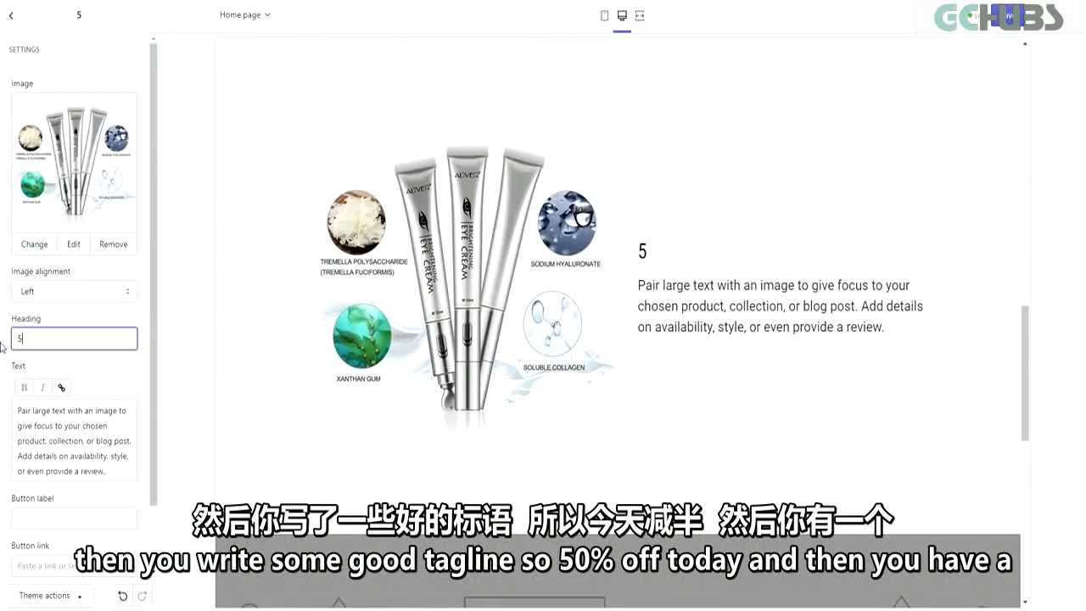
Step: Complete the image section's heading as "50% OFF TODAY" and set its button label to "BUY NOW"
{"action": "type", "text": " TODA"}
{"action": "type", "text": "Y"}
{"action": "left_click", "coordinate": [76, 492]}
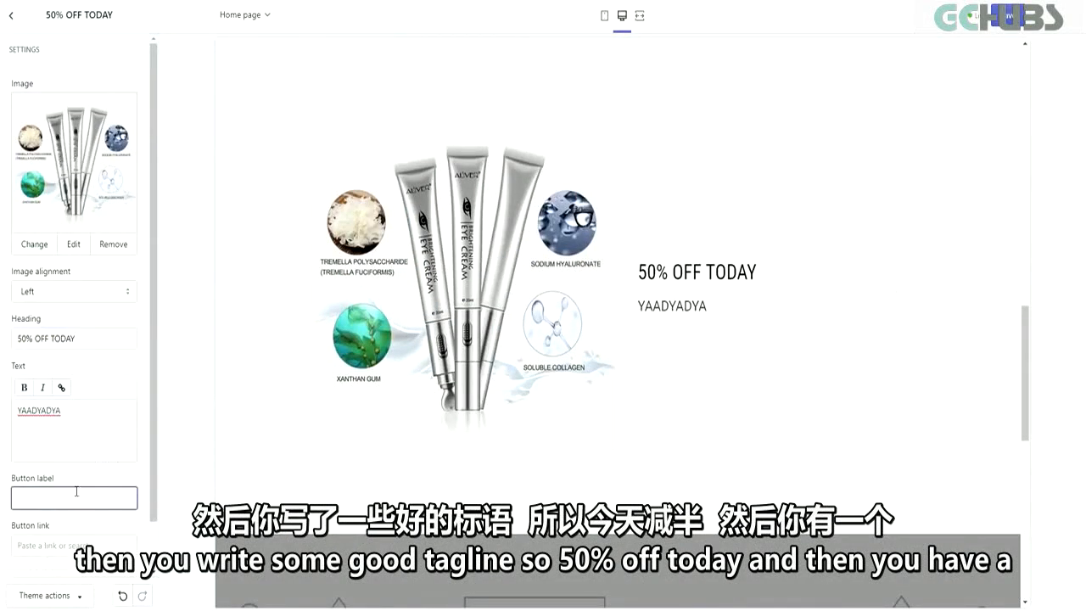
{"action": "type", "text": "BUY"}
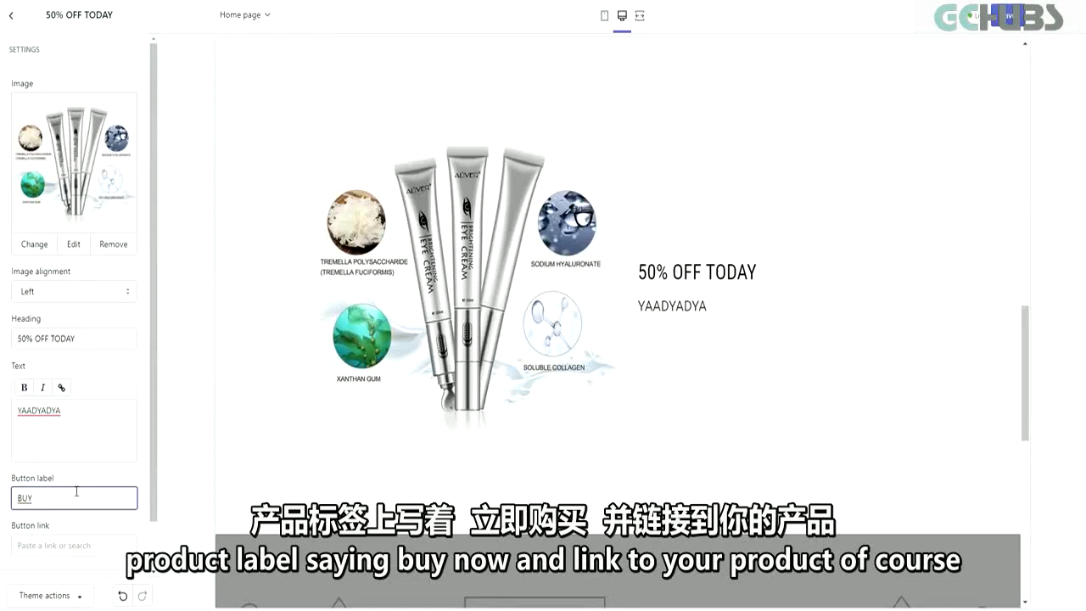
{"action": "type", "text": " NOW"}
Step: Link the 50% OFF TODAY section's button to the Anti-Wrinkle King product
{"action": "scroll", "coordinate": [122, 475], "scroll_direction": "down", "scroll_amount": 1}
{"action": "left_click", "coordinate": [61, 492]}
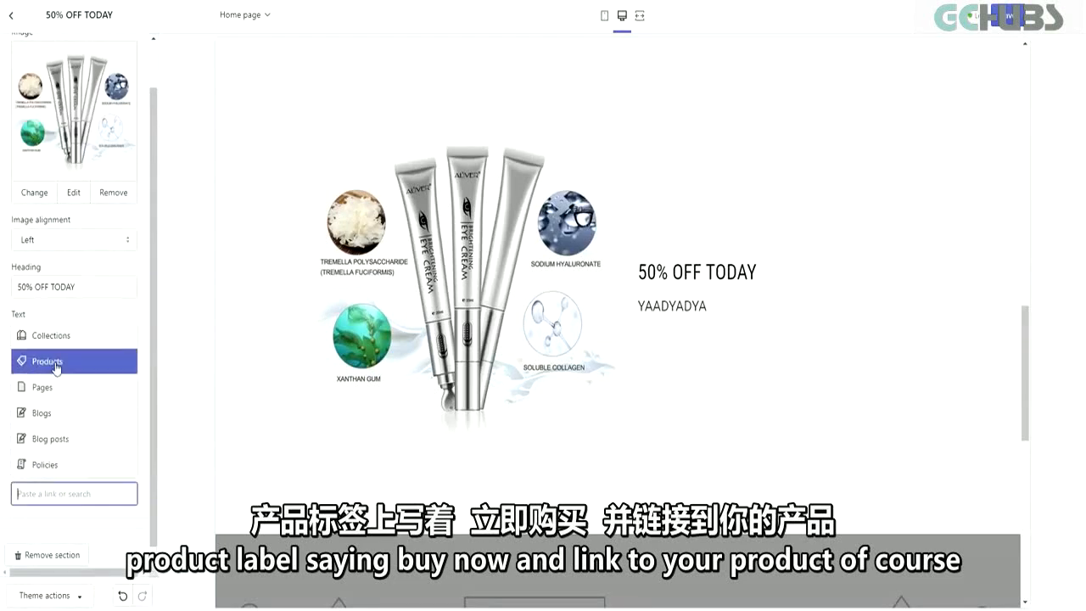
{"action": "left_click", "coordinate": [51, 364]}
{"action": "left_click", "coordinate": [68, 456]}
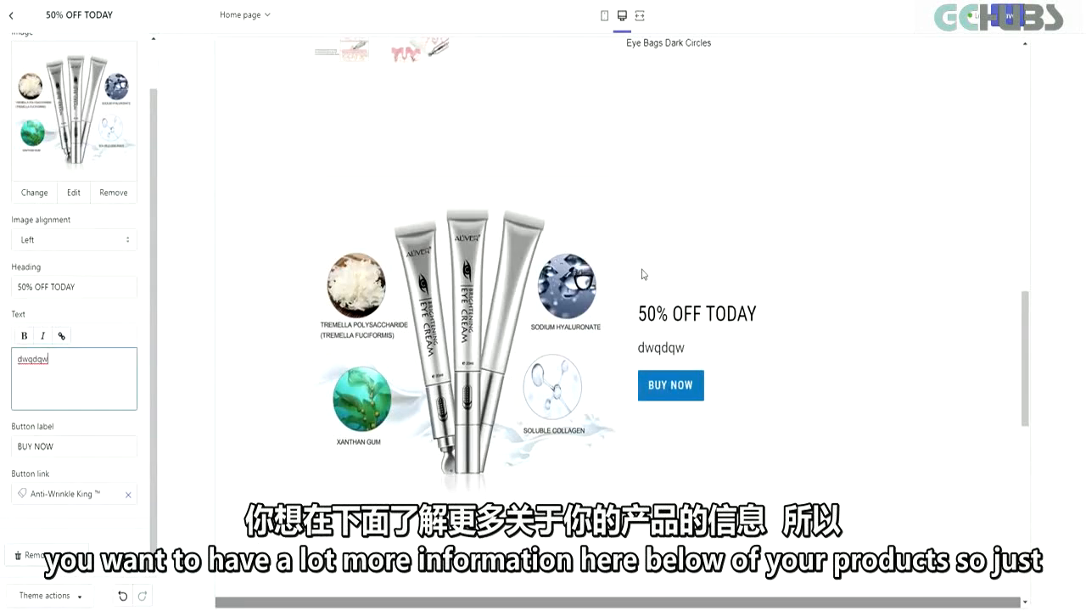
{"action": "left_click_drag", "start_coordinate": [643, 274], "coordinate": [752, 359]}
{"action": "left_click", "coordinate": [753, 356]}
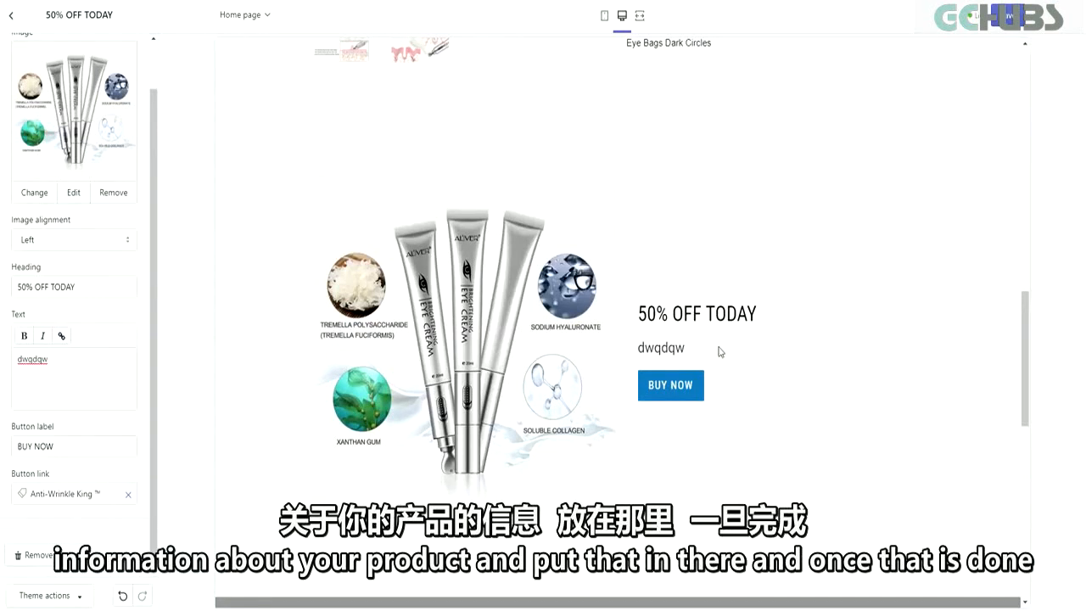
Step: Add another Image with text section to the home page and set its image alignment to Right
{"action": "left_click", "coordinate": [8, 14]}
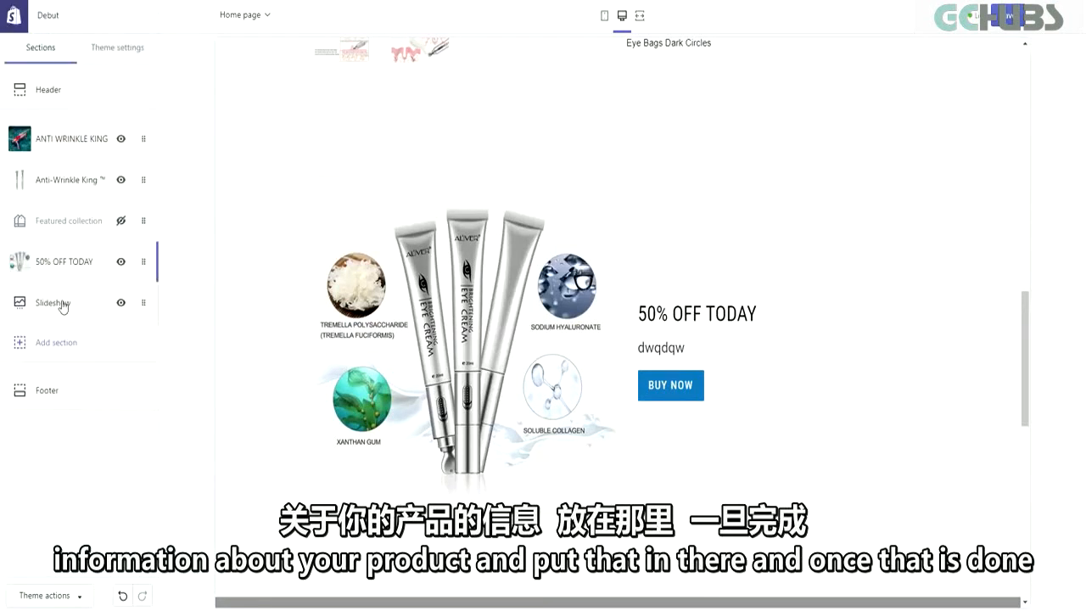
{"action": "left_click", "coordinate": [61, 344]}
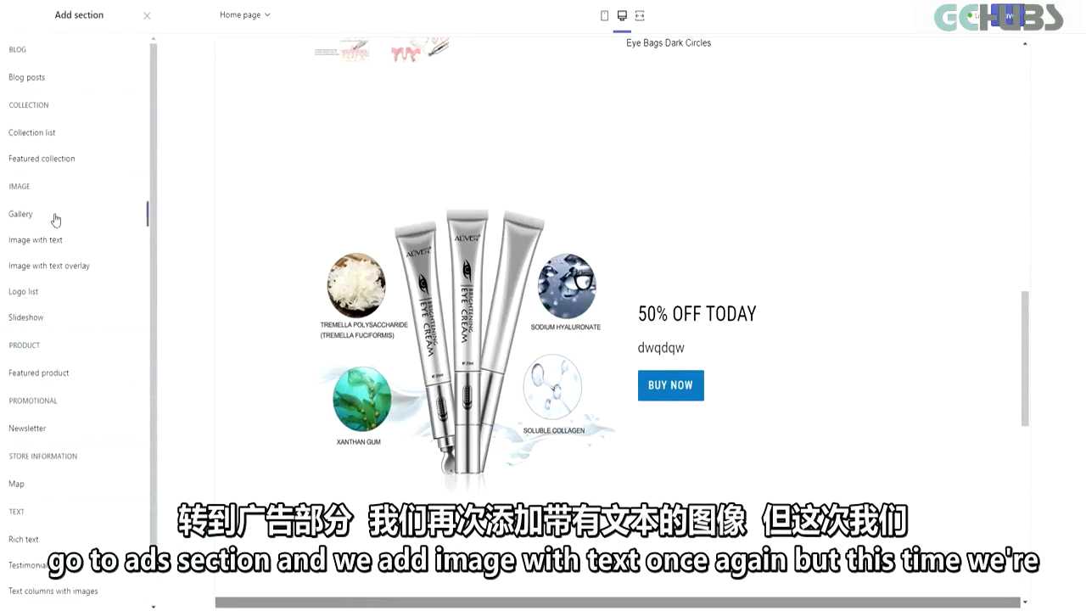
{"action": "left_click", "coordinate": [59, 241]}
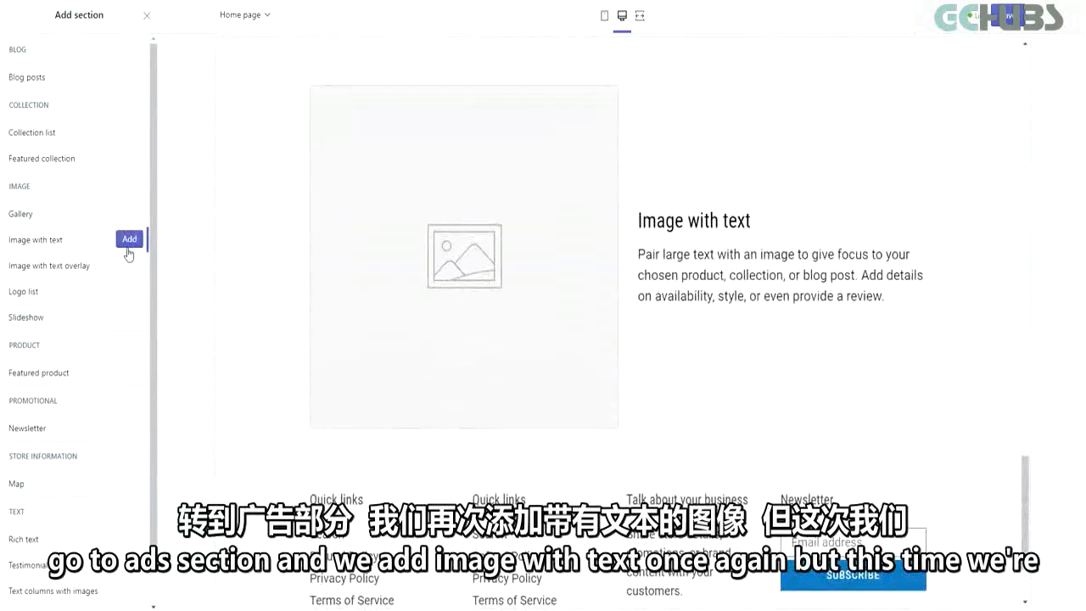
{"action": "left_click", "coordinate": [129, 239]}
{"action": "left_click", "coordinate": [61, 268]}
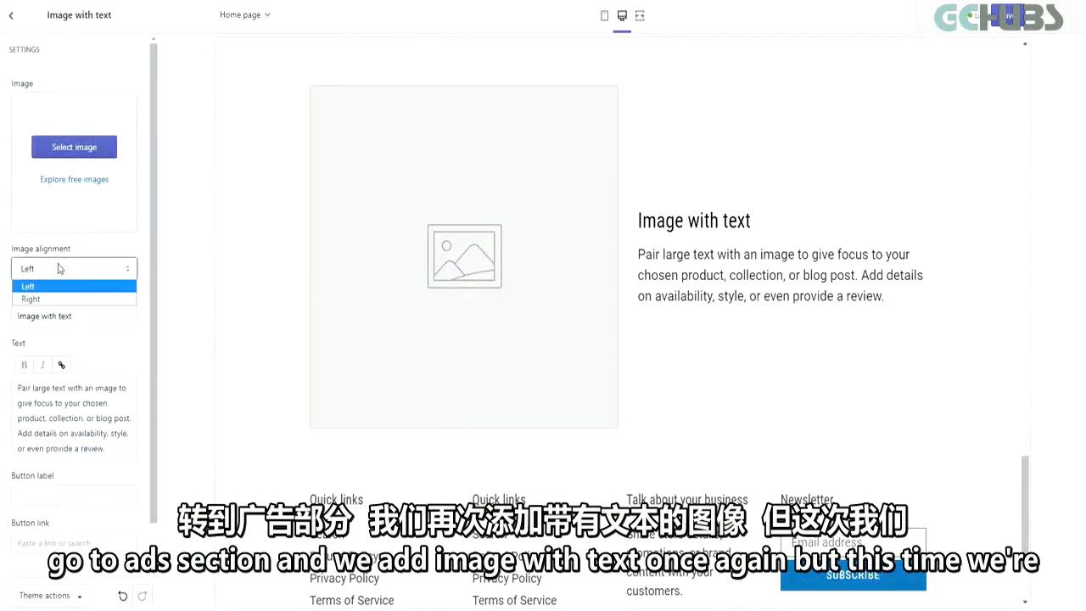
{"action": "left_click", "coordinate": [45, 301]}
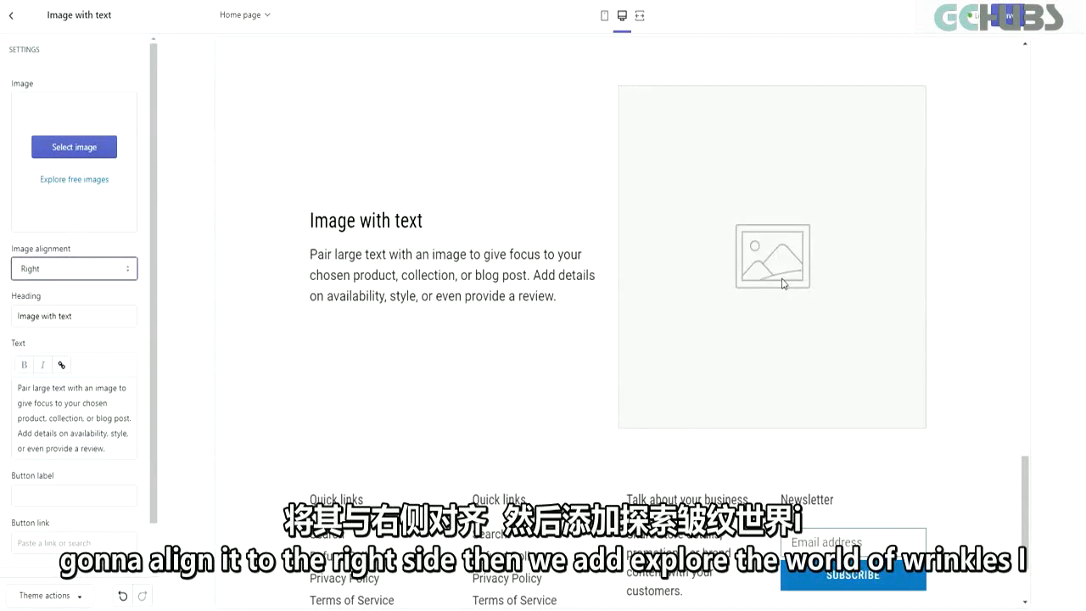
Step: Set the new section's heading to "EXPLORE THE WORLD OF WRINKLES"
{"action": "triple_click", "coordinate": [61, 315]}
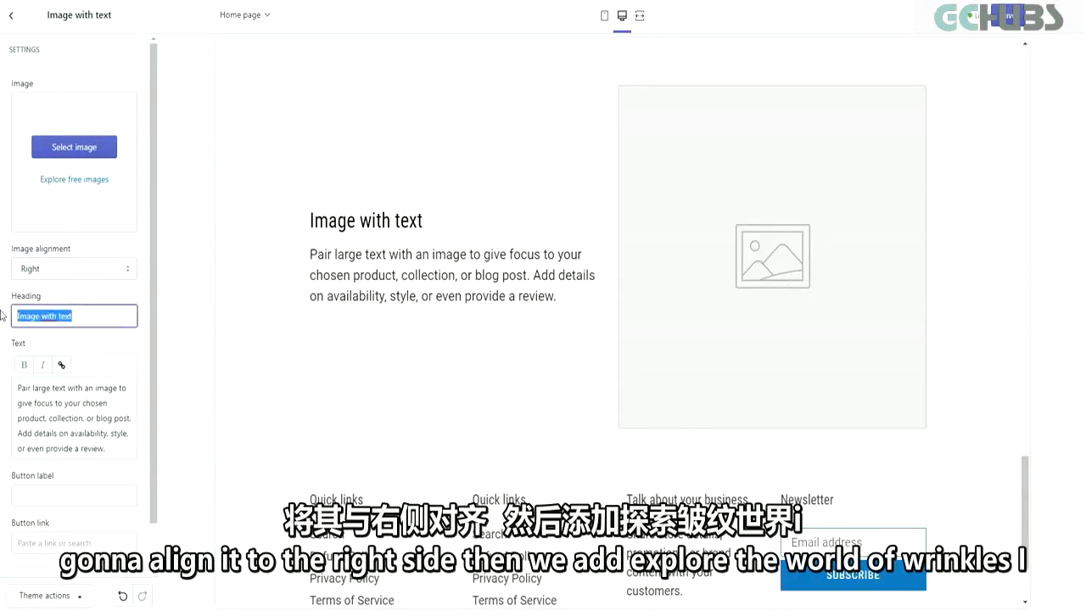
{"action": "type", "text": "EXPLORE THE WORLD OF"}
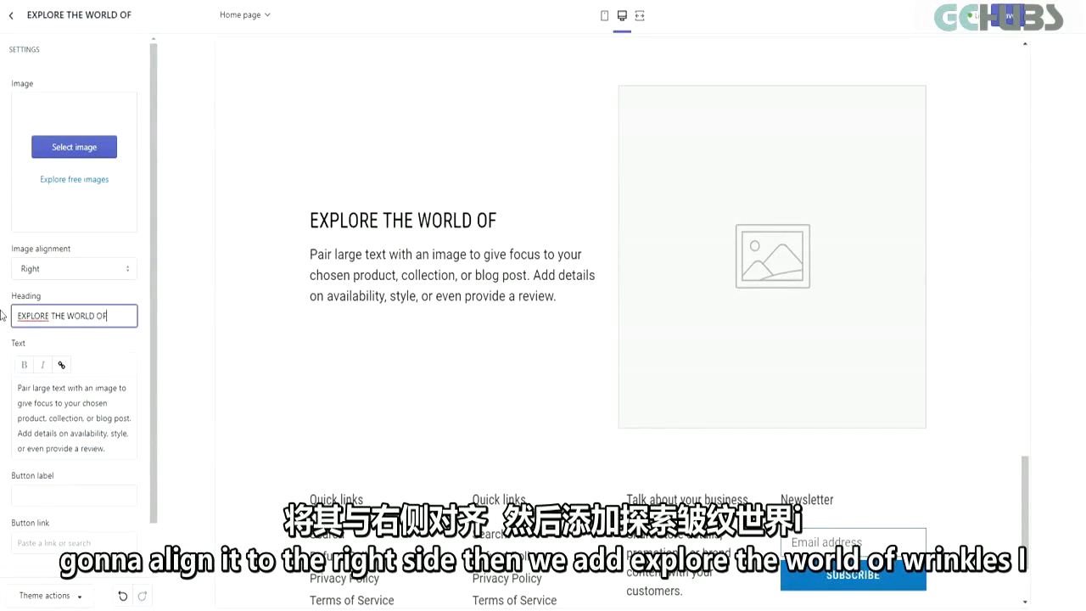
{"action": "type", "text": " WIRNKL"}
{"action": "key", "text": "BackSpace"}
{"action": "key", "text": "BackSpace"}
{"action": "key", "text": "BackSpace"}
{"action": "key", "text": "BackSpace"}
{"action": "key", "text": "BackSpace"}
{"action": "type", "text": "RIN"}
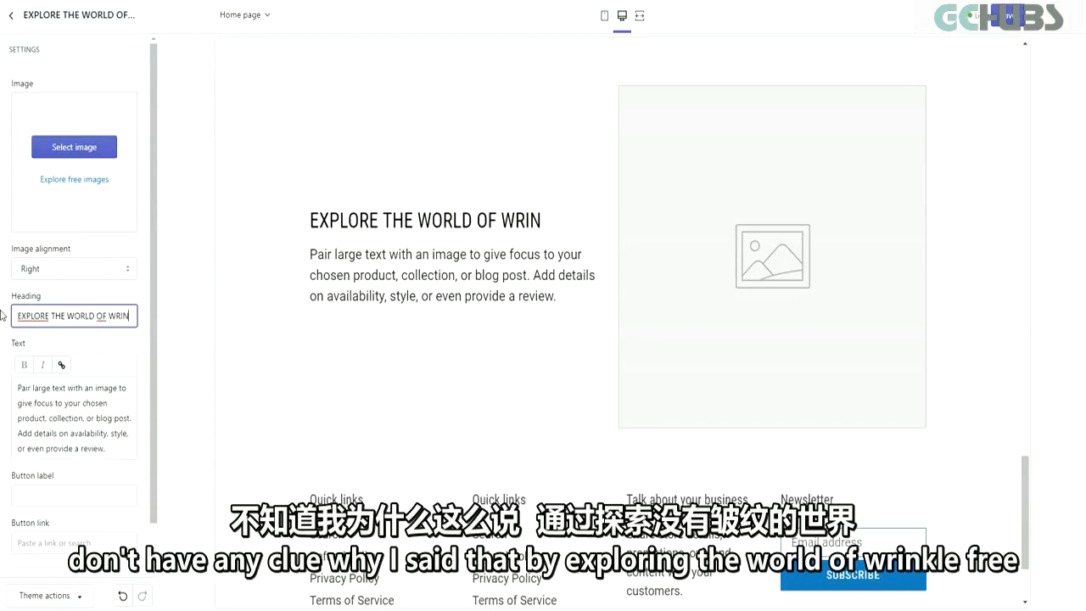
{"action": "type", "text": "KLES"}
Step: Give the wrinkles section a "BUY NOW" button label and link it to the Anti-Wrinkle King product
{"action": "left_click", "coordinate": [53, 405]}
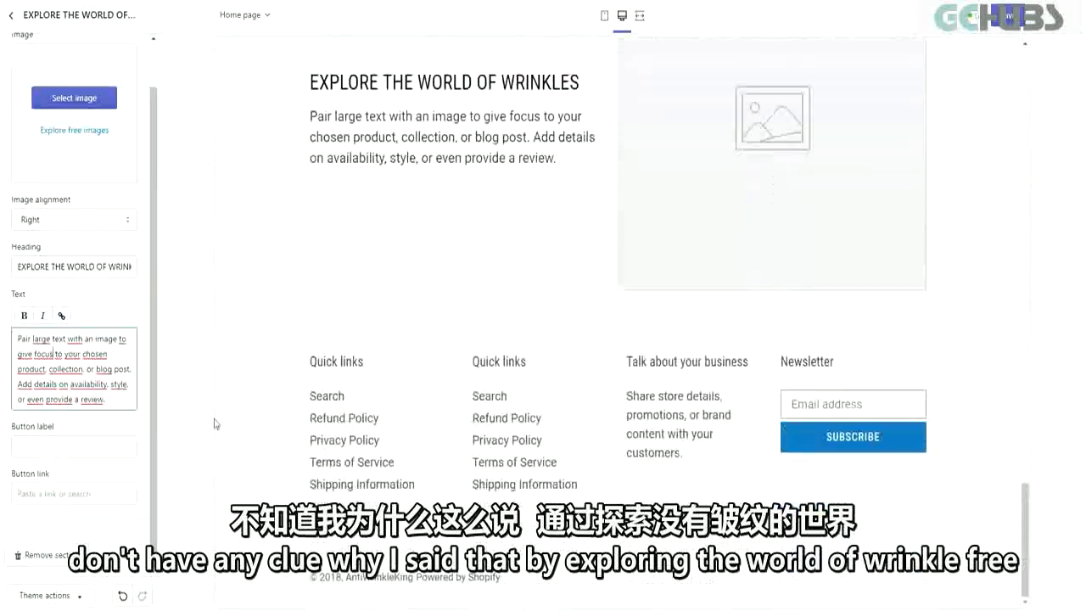
{"action": "left_click", "coordinate": [60, 446]}
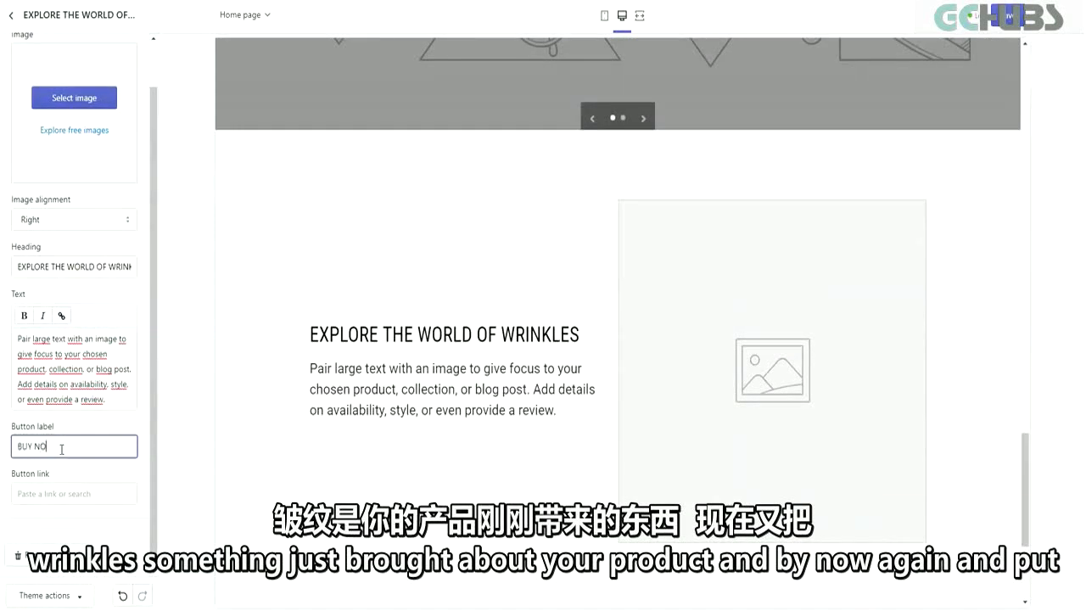
{"action": "type", "text": "BUY NOW"}
{"action": "left_click", "coordinate": [59, 493]}
{"action": "left_click", "coordinate": [47, 359]}
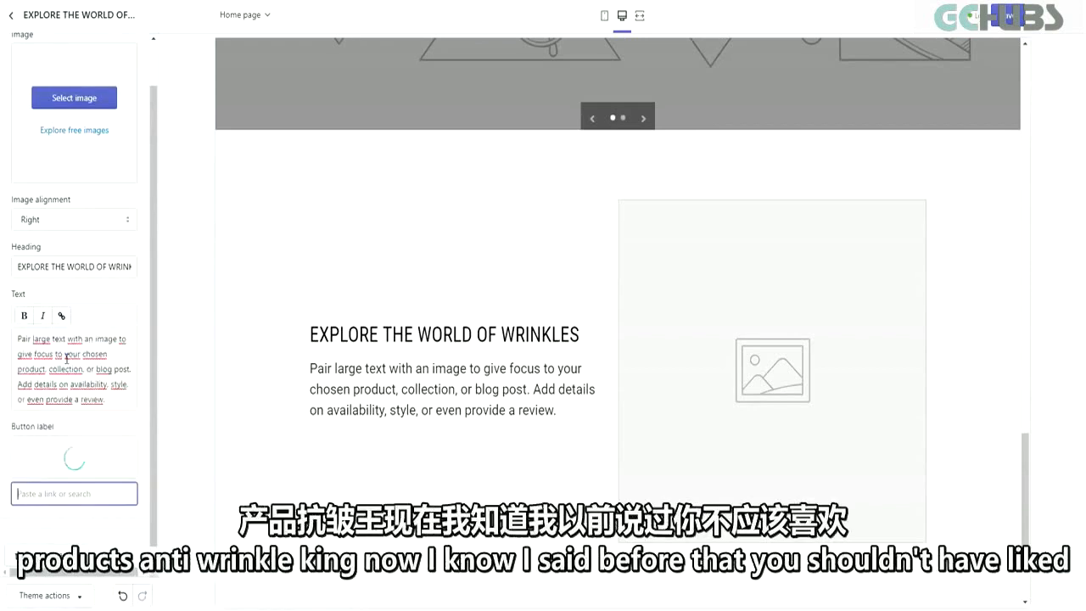
{"action": "left_click", "coordinate": [51, 475]}
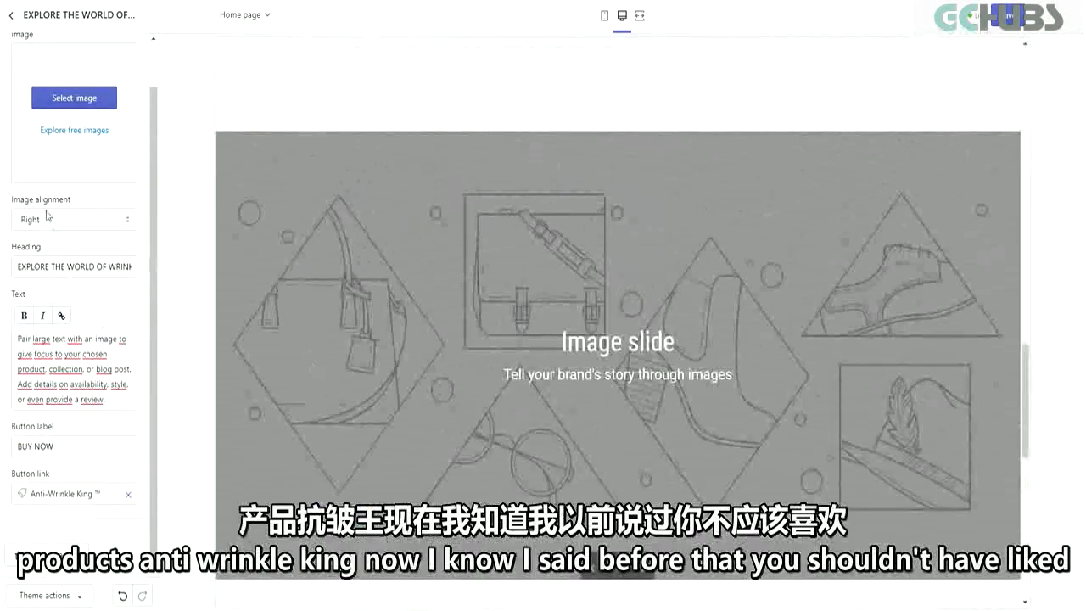
Step: Return to the section list and review the home page preview from the banner through the product description to the 50% OFF TODAY section
{"action": "left_click", "coordinate": [10, 15]}
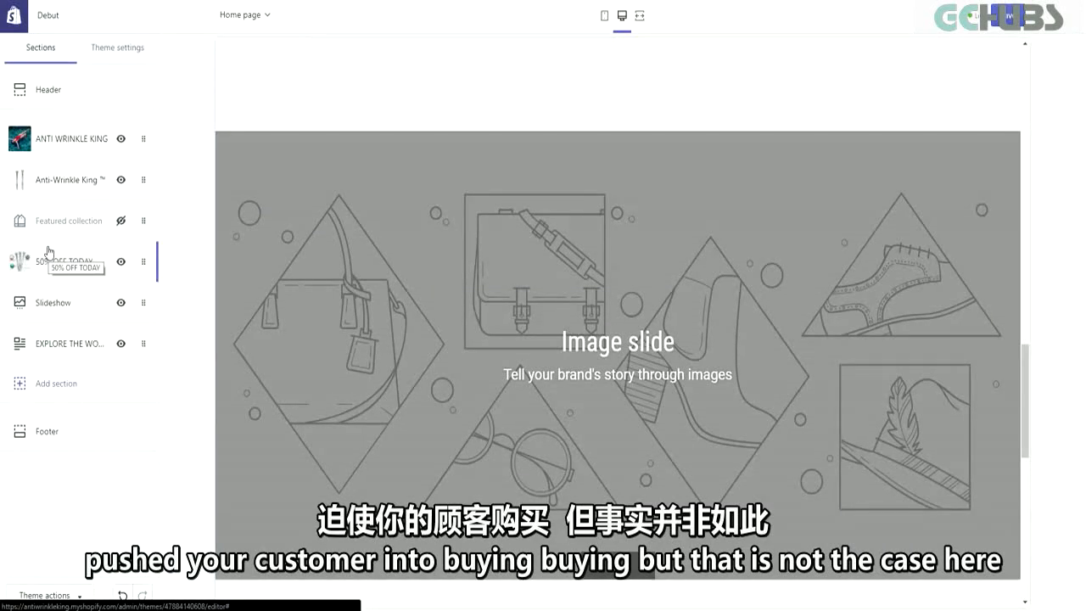
{"action": "scroll", "coordinate": [395, 135], "scroll_direction": "up", "scroll_amount": 10}
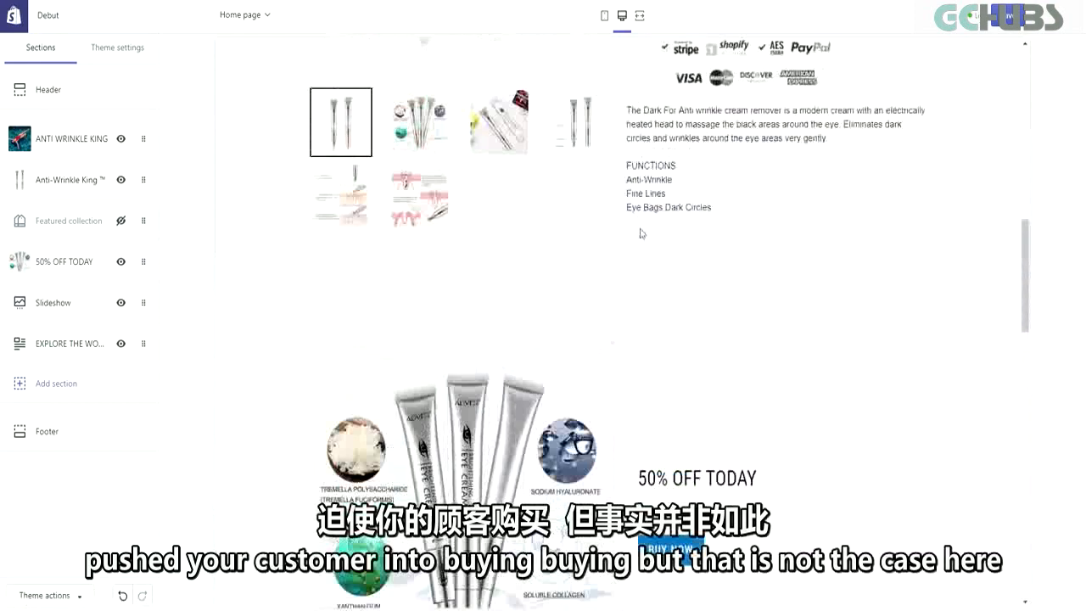
{"action": "scroll", "coordinate": [768, 344], "scroll_direction": "down", "scroll_amount": 1}
{"action": "scroll", "coordinate": [843, 346], "scroll_direction": "up", "scroll_amount": 5}
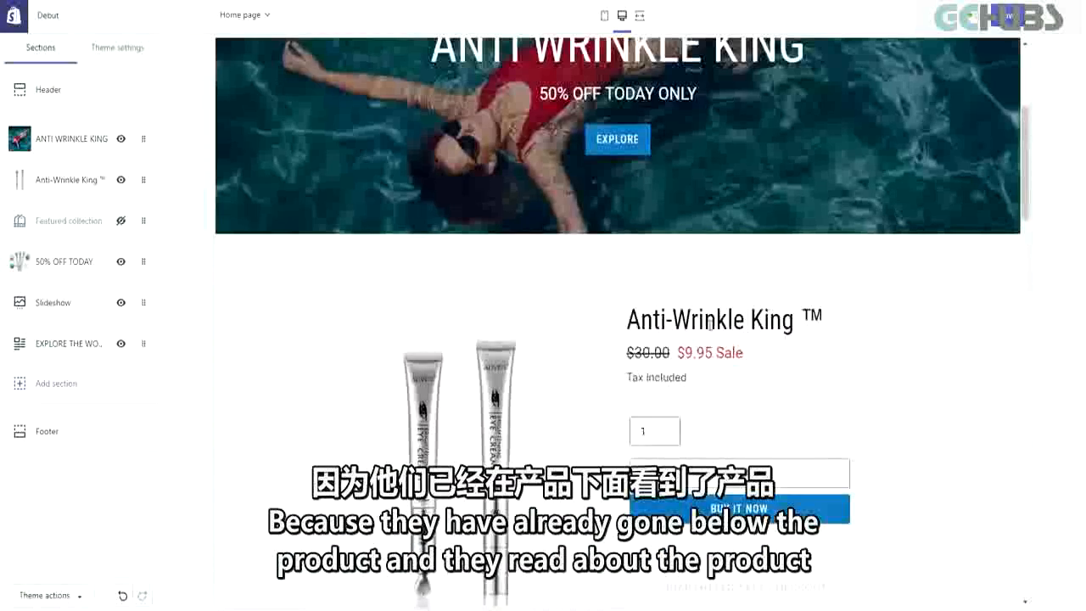
{"action": "scroll", "coordinate": [850, 265], "scroll_direction": "down", "scroll_amount": 2}
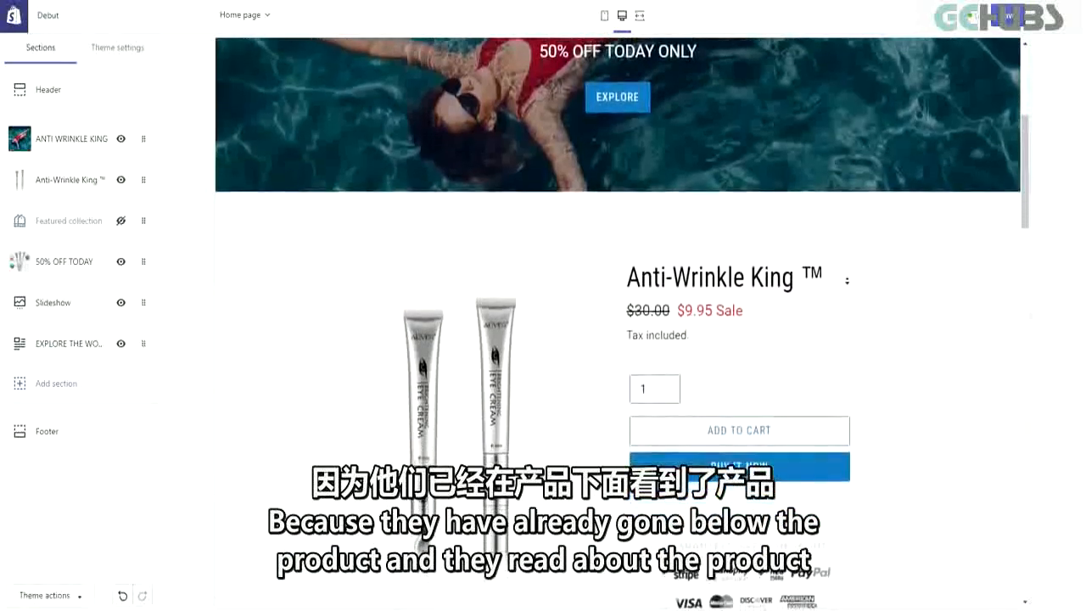
{"action": "scroll", "coordinate": [847, 280], "scroll_direction": "down", "scroll_amount": 5}
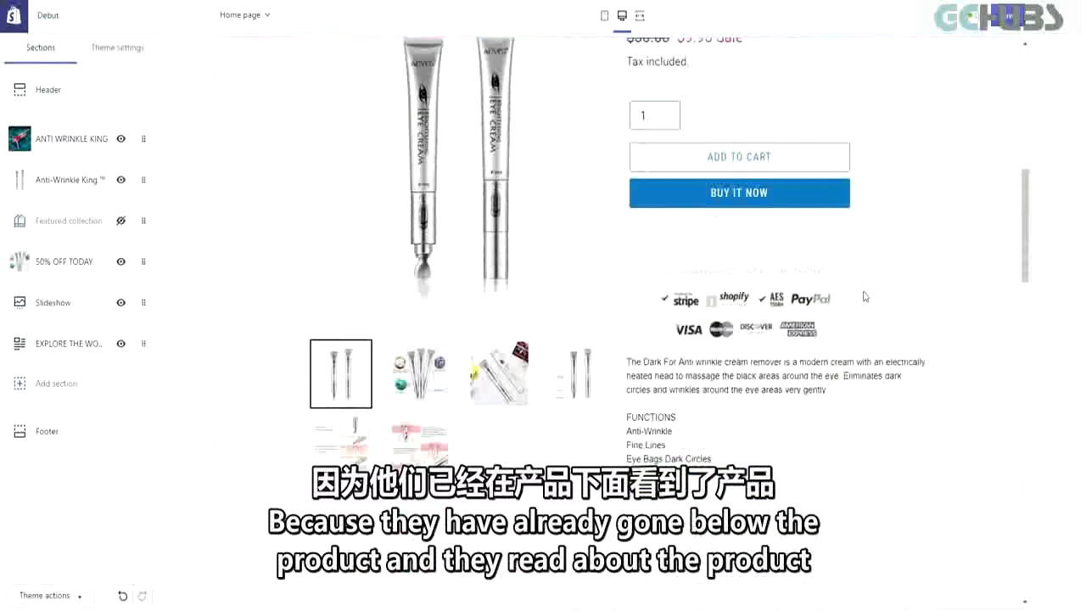
{"action": "left_click_drag", "start_coordinate": [711, 460], "coordinate": [658, 387]}
{"action": "left_click", "coordinate": [660, 386]}
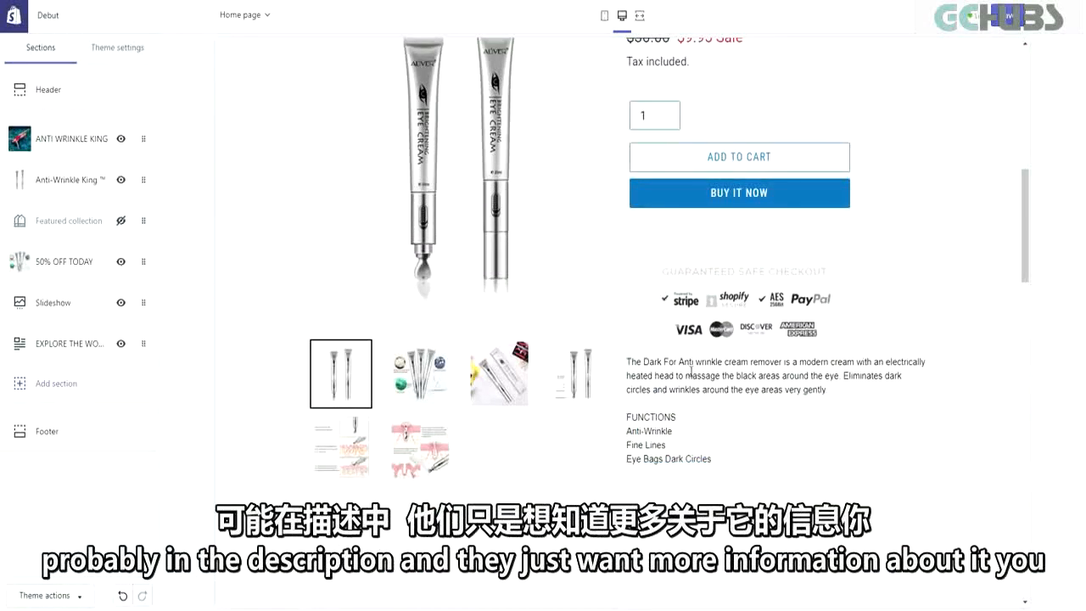
{"action": "scroll", "coordinate": [942, 381], "scroll_direction": "down", "scroll_amount": 8}
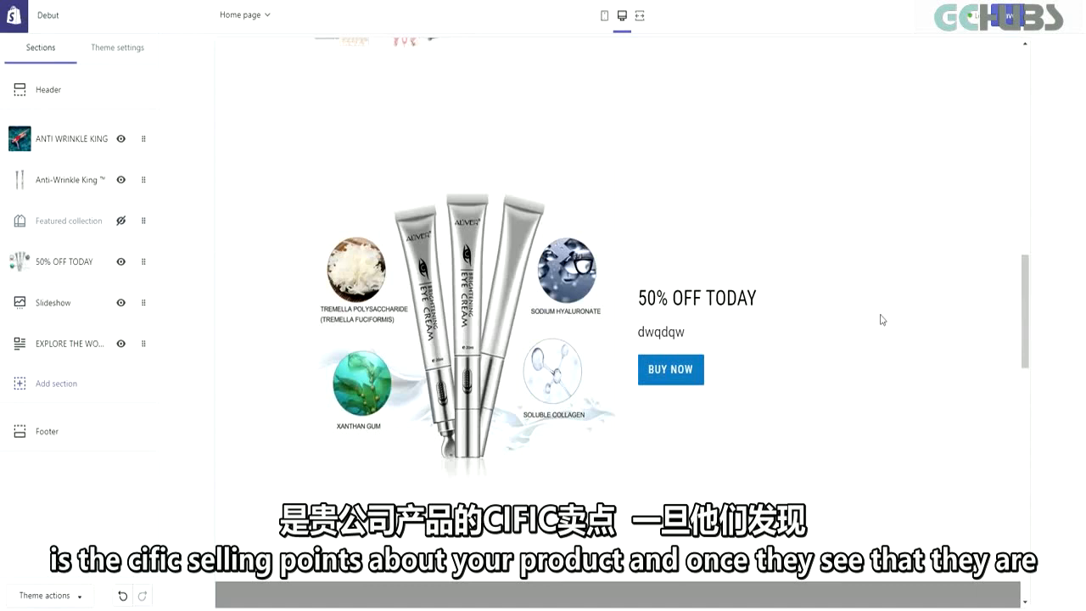
{"action": "scroll", "coordinate": [856, 270], "scroll_direction": "down", "scroll_amount": 1}
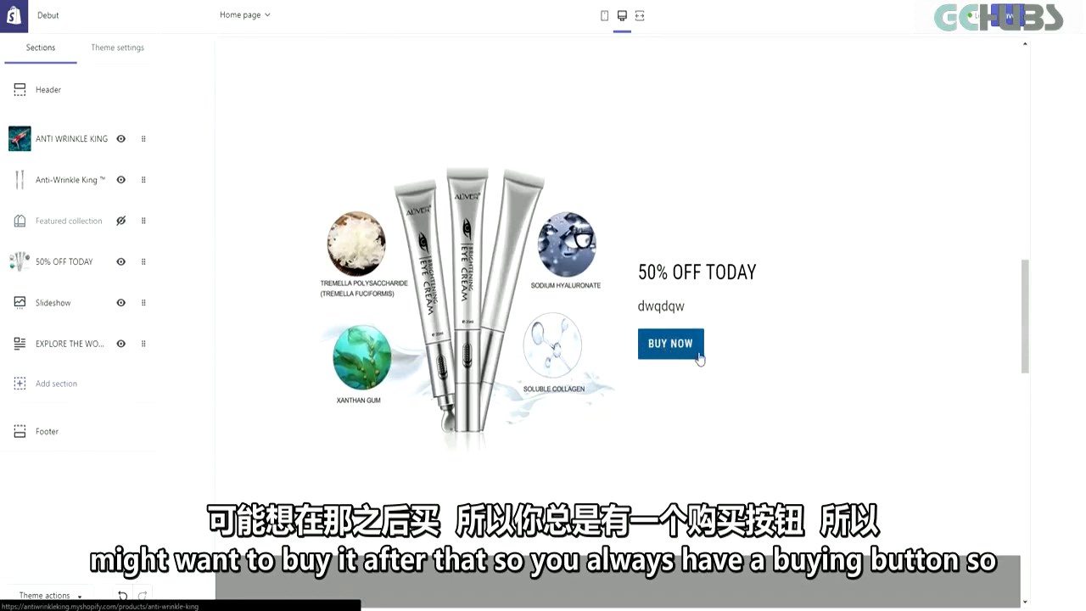
Step: Hide the Slideshow section on the home page
{"action": "scroll", "coordinate": [758, 346], "scroll_direction": "down", "scroll_amount": 2}
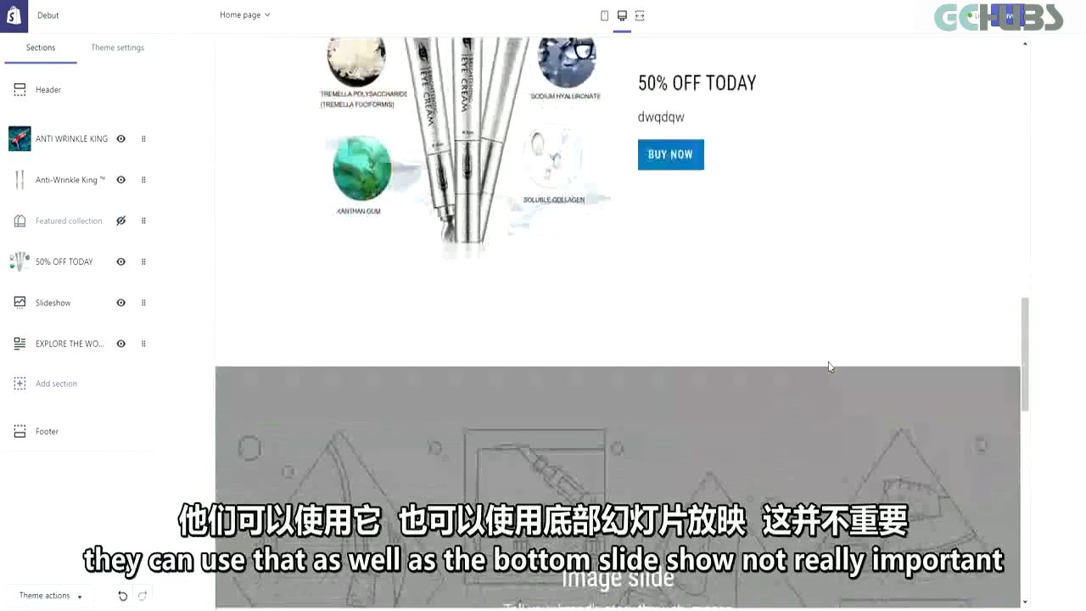
{"action": "left_click", "coordinate": [121, 303]}
{"action": "scroll", "coordinate": [342, 337], "scroll_direction": "down", "scroll_amount": 1}
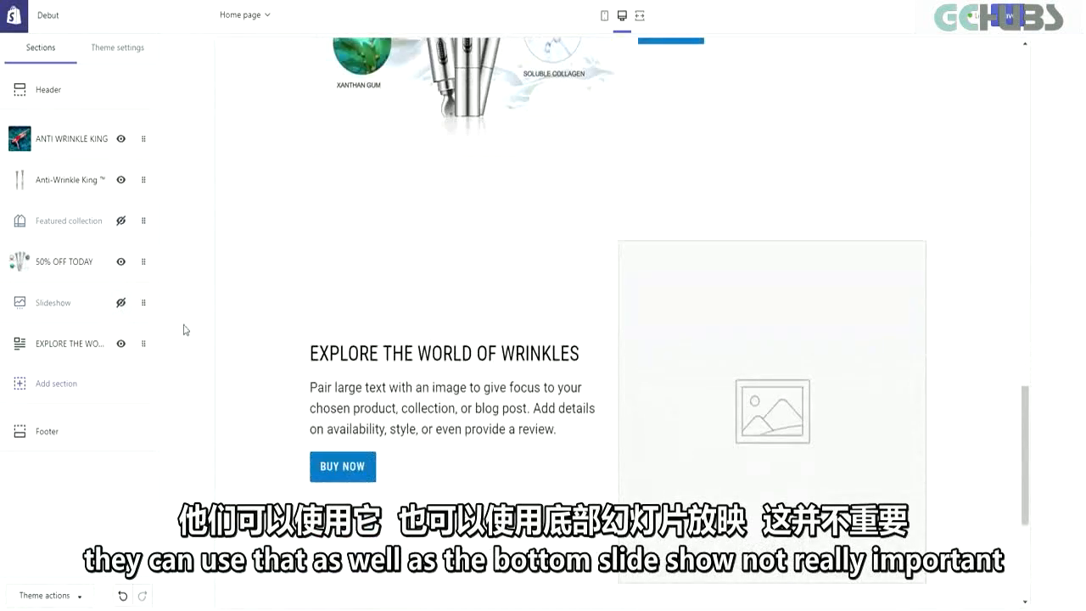
Step: Set the EXPLORE THE WORLD OF WRINKLES section's image to the library photo of the eye cream tube beside its box
{"action": "left_click", "coordinate": [54, 348]}
{"action": "left_click", "coordinate": [73, 144]}
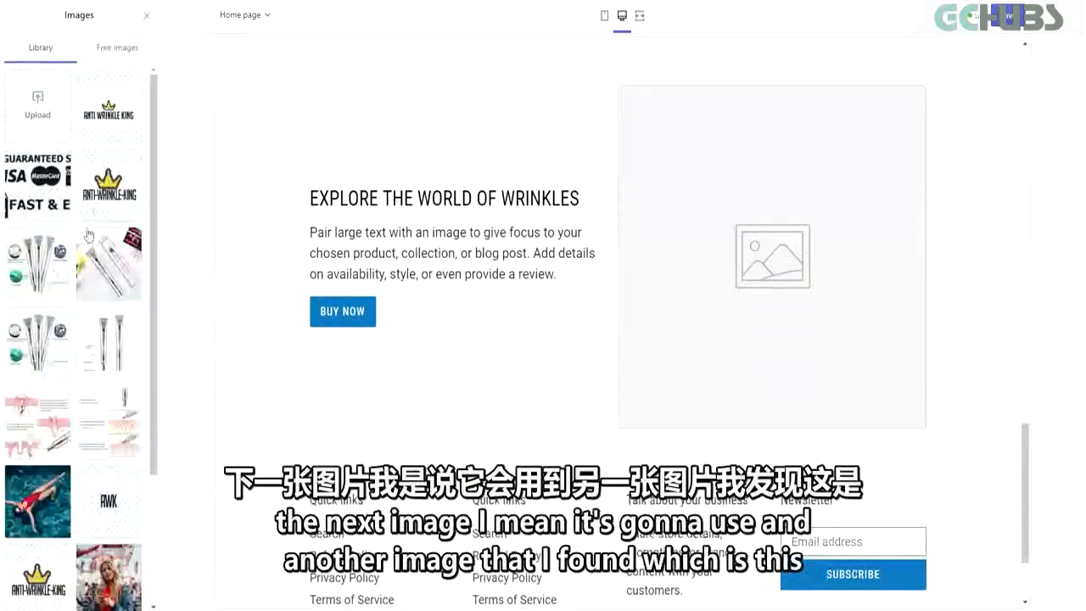
{"action": "left_click", "coordinate": [106, 411]}
{"action": "left_click", "coordinate": [109, 327]}
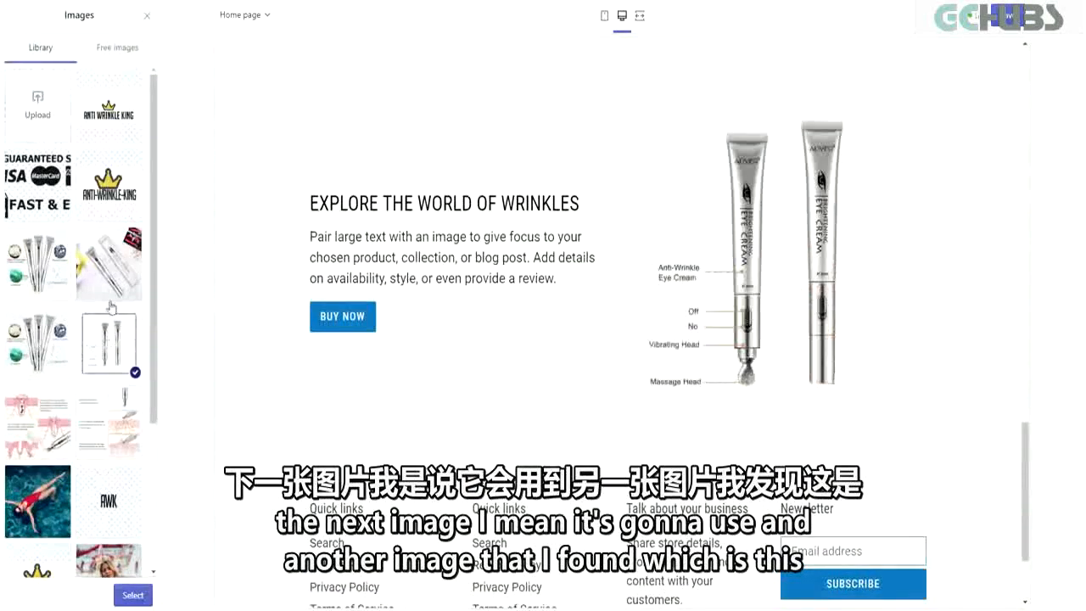
{"action": "left_click", "coordinate": [109, 271]}
{"action": "left_click", "coordinate": [133, 595]}
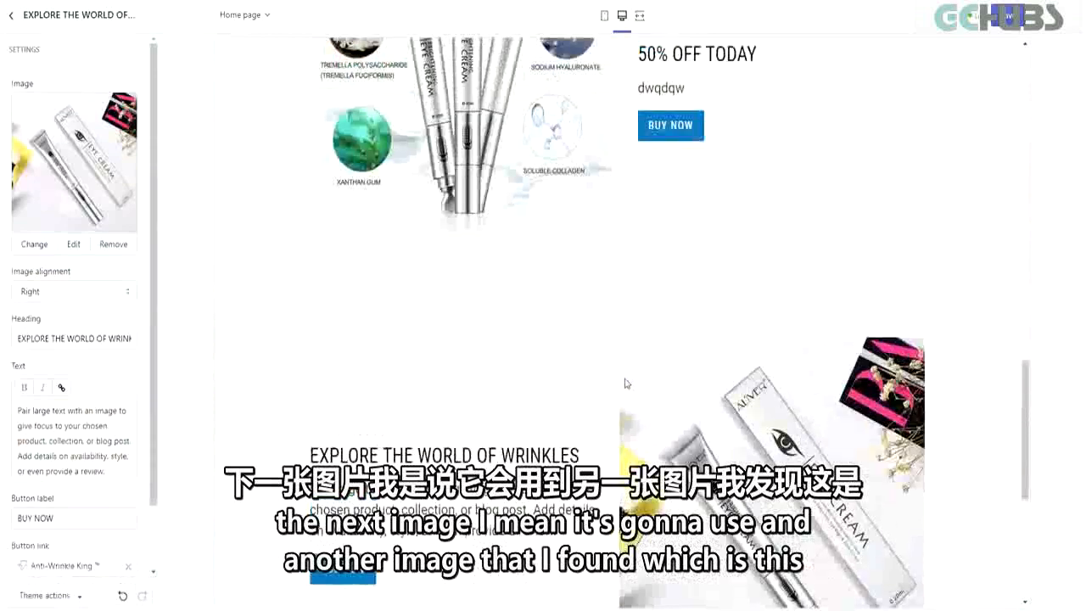
Step: Replace the 50% OFF TODAY section's body text with the paragraph copied from the EXPLORE THE WORLD OF WRINKLES section
{"action": "scroll", "coordinate": [626, 382], "scroll_direction": "up", "scroll_amount": 2}
{"action": "scroll", "coordinate": [720, 331], "scroll_direction": "up", "scroll_amount": 3}
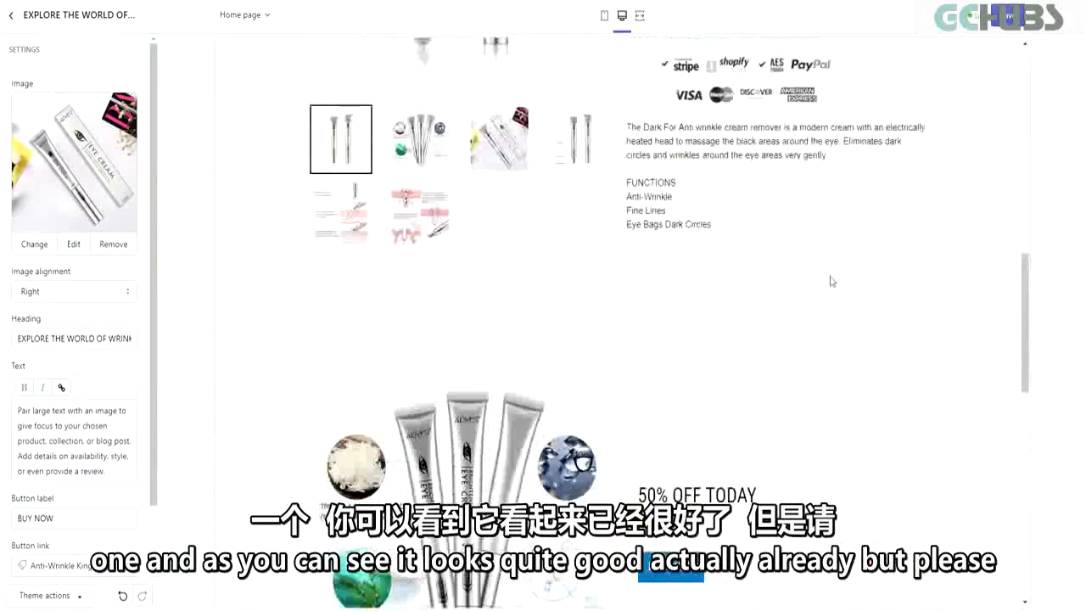
{"action": "left_click", "coordinate": [45, 440]}
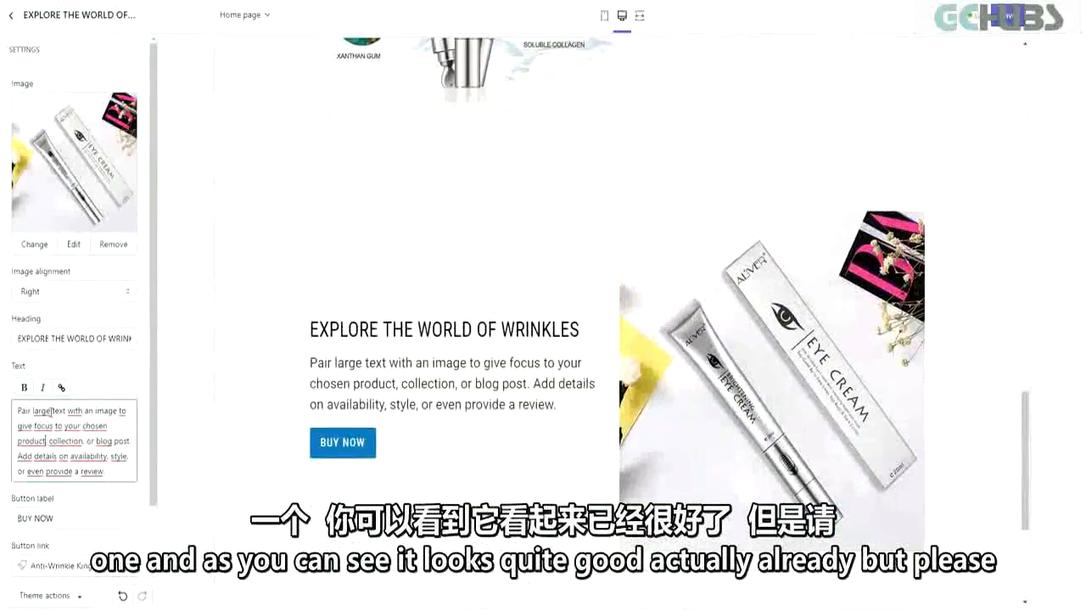
{"action": "key", "text": "ctrl+a"}
{"action": "key", "text": "ctrl+c"}
{"action": "left_click", "coordinate": [11, 15]}
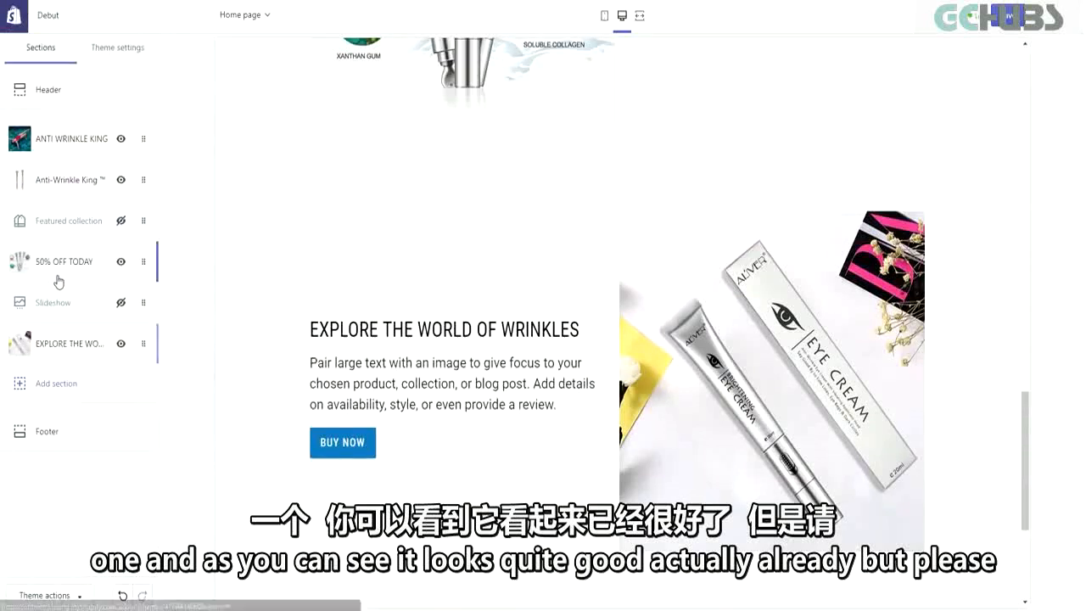
{"action": "left_click", "coordinate": [60, 274]}
{"action": "left_click", "coordinate": [63, 435]}
{"action": "key", "text": "ctrl+a"}
{"action": "key", "text": "ctrl+v"}
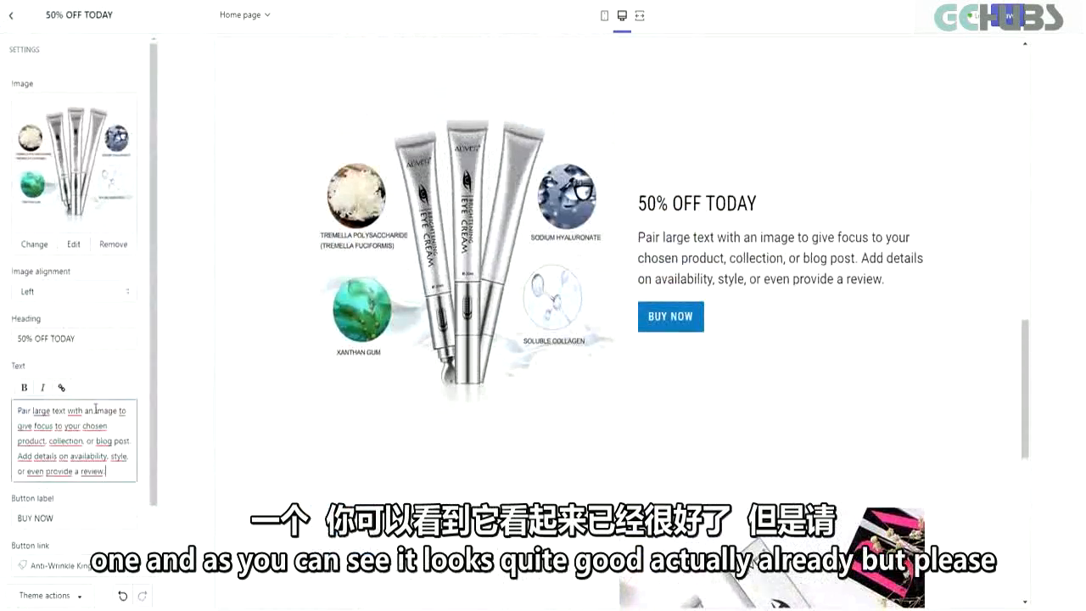
{"action": "left_click", "coordinate": [11, 21]}
{"action": "scroll", "coordinate": [789, 314], "scroll_direction": "down", "scroll_amount": 5}
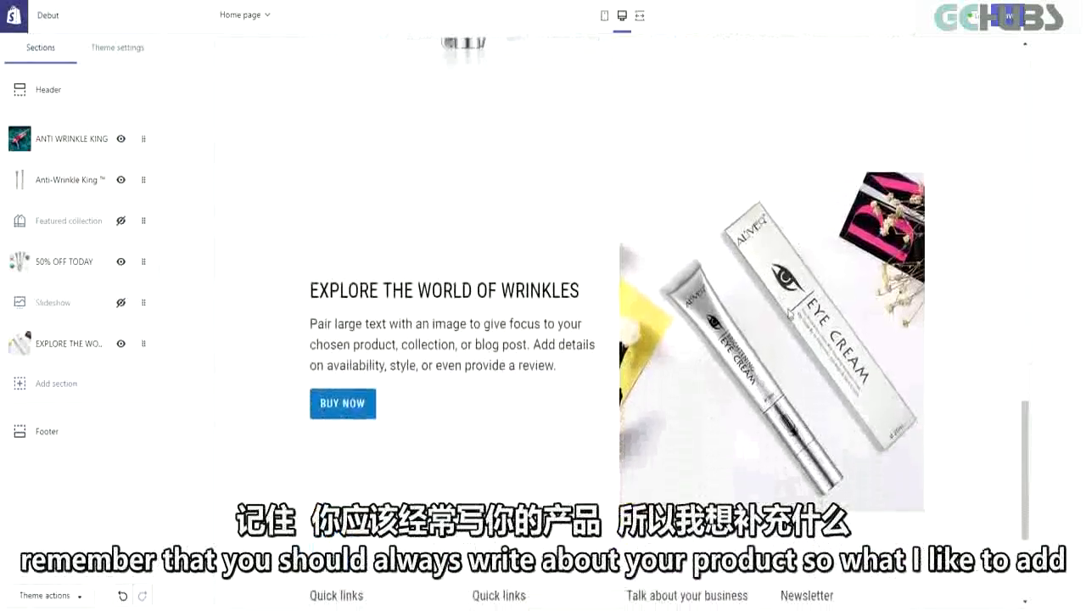
Step: Add a Testimonials section to the home page below EXPLORE THE WORLD OF WRINKLES and look over its placeholder reviews in the preview
{"action": "scroll", "coordinate": [789, 312], "scroll_direction": "up", "scroll_amount": 4}
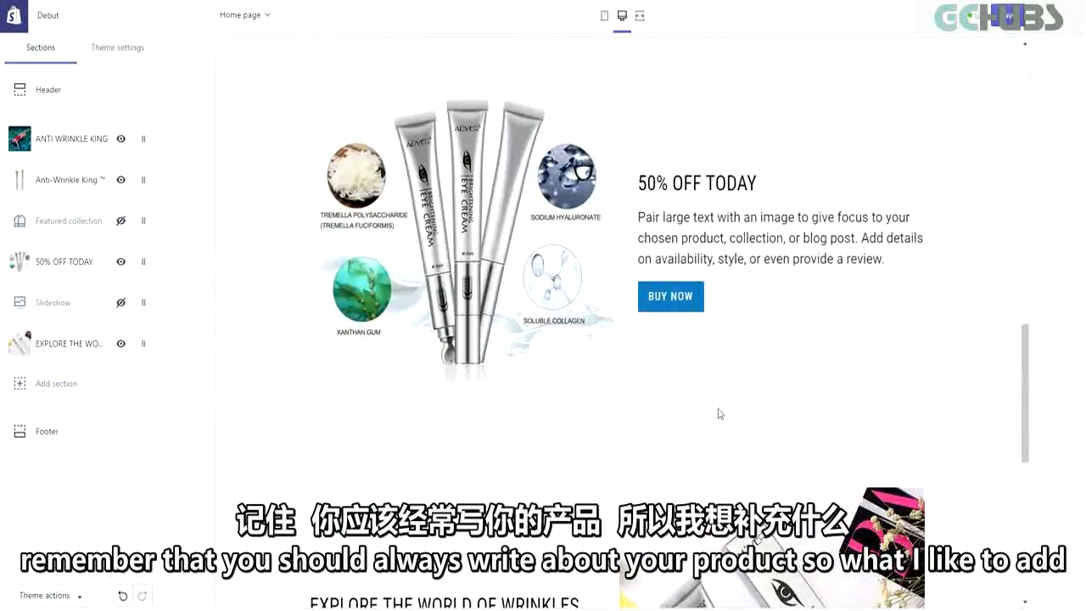
{"action": "scroll", "coordinate": [718, 414], "scroll_direction": "down", "scroll_amount": 4}
{"action": "left_click", "coordinate": [63, 383]}
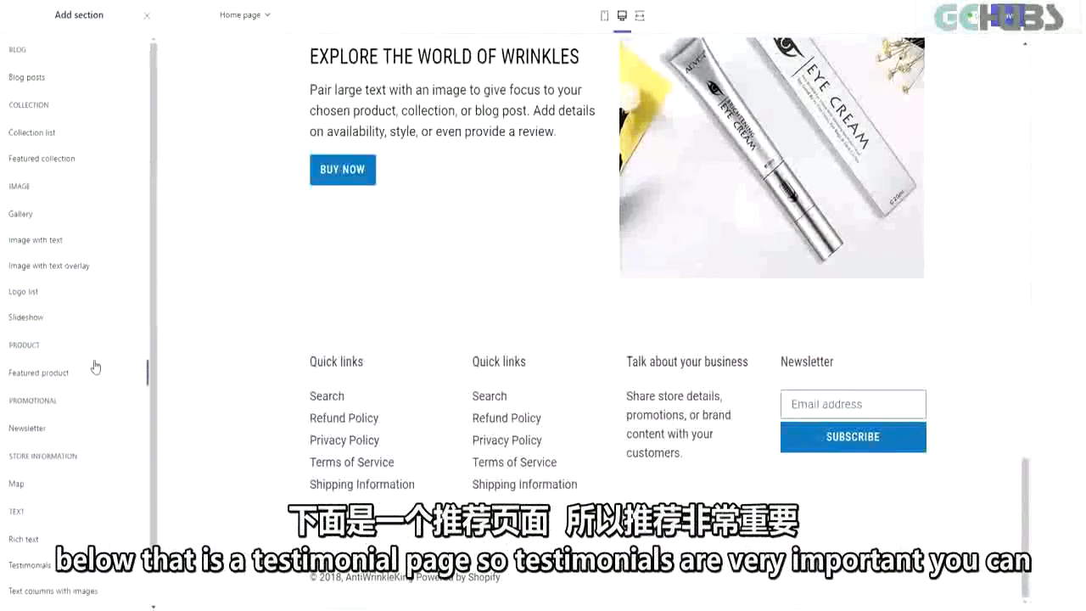
{"action": "scroll", "coordinate": [98, 426], "scroll_direction": "down", "scroll_amount": 1}
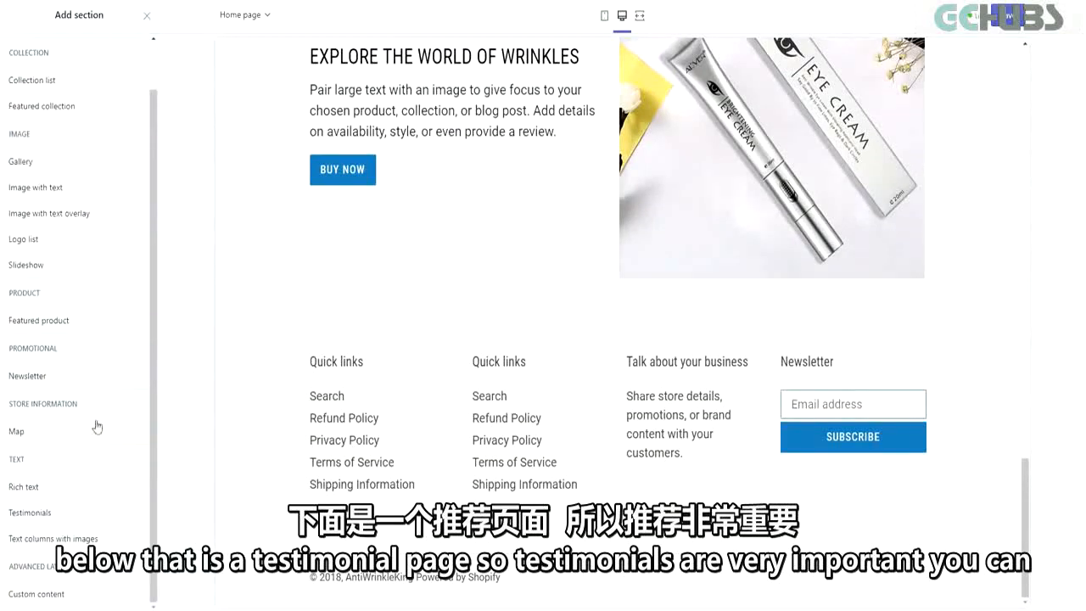
{"action": "left_click", "coordinate": [58, 513]}
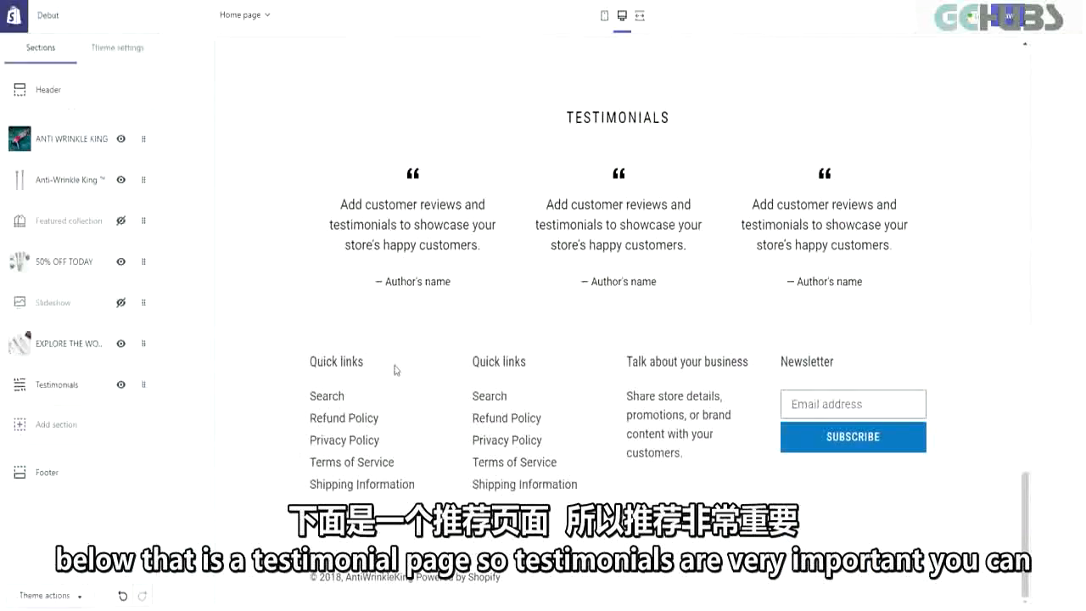
{"action": "scroll", "coordinate": [679, 271], "scroll_direction": "up", "scroll_amount": 2}
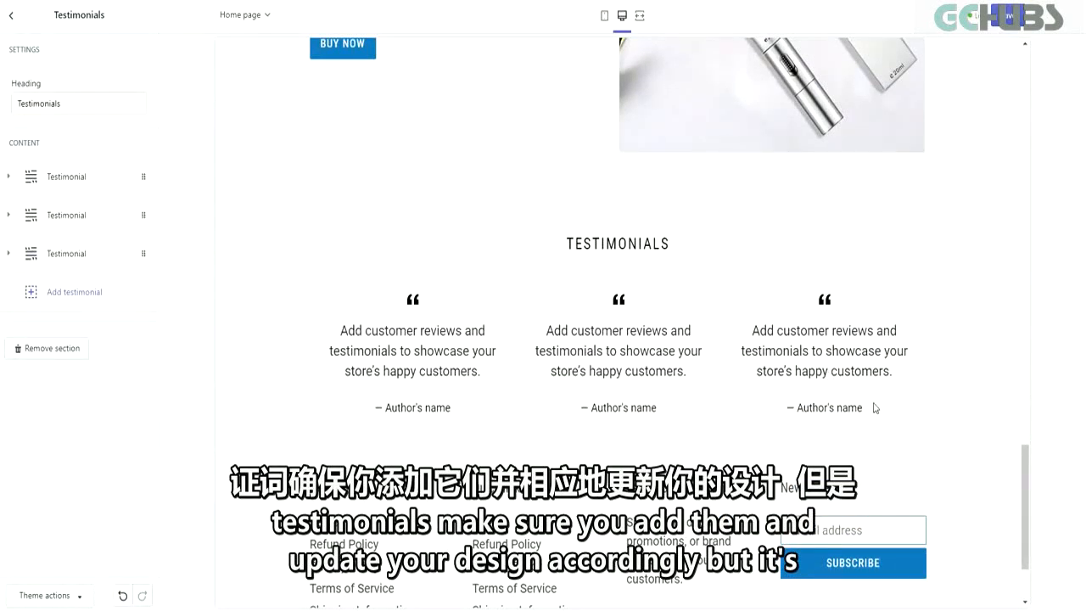
{"action": "scroll", "coordinate": [606, 399], "scroll_direction": "up", "scroll_amount": 3}
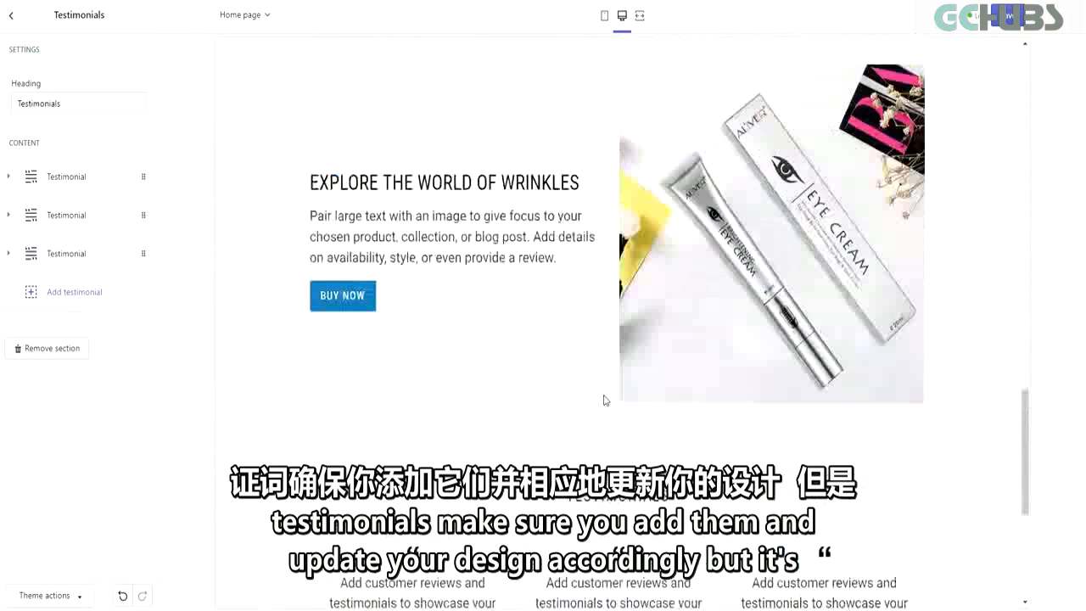
{"action": "scroll", "coordinate": [606, 399], "scroll_direction": "down", "scroll_amount": 3}
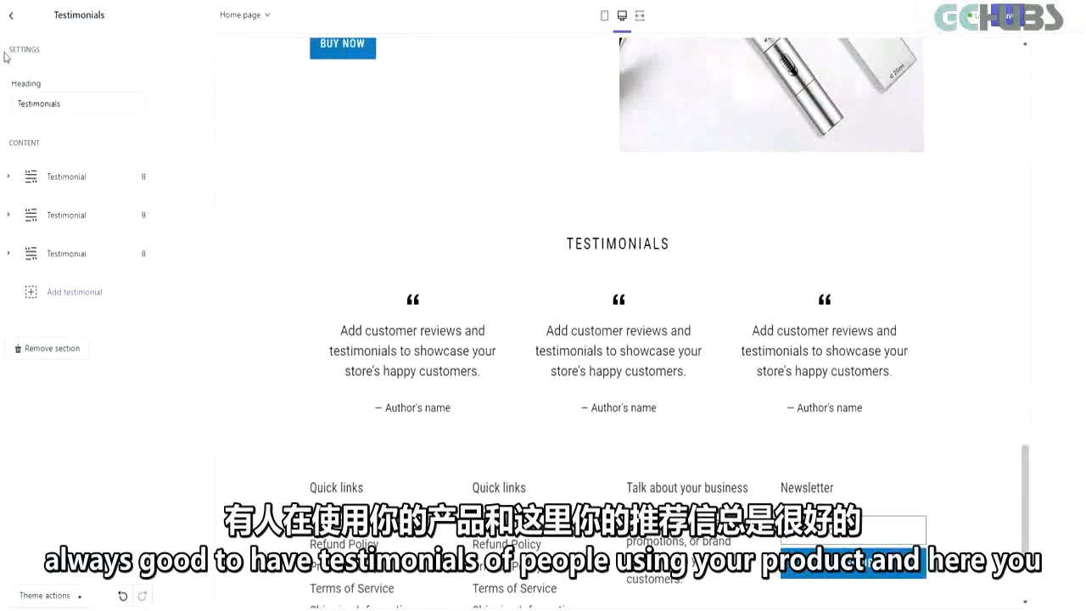
{"action": "left_click", "coordinate": [10, 24]}
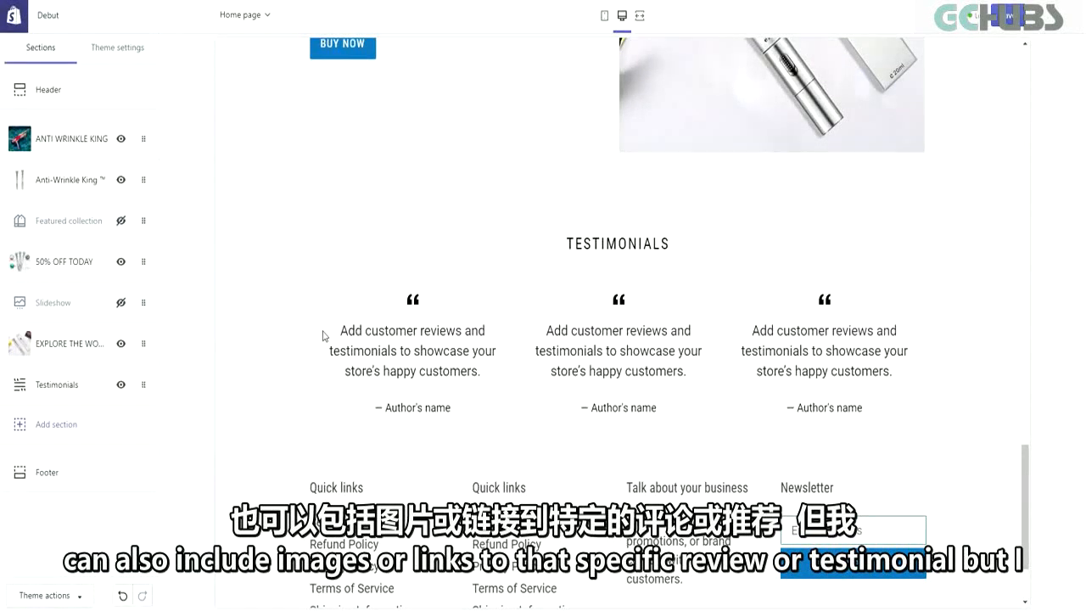
{"action": "left_click_drag", "start_coordinate": [549, 248], "coordinate": [695, 245]}
{"action": "left_click", "coordinate": [560, 251]}
{"action": "left_click", "coordinate": [690, 248]}
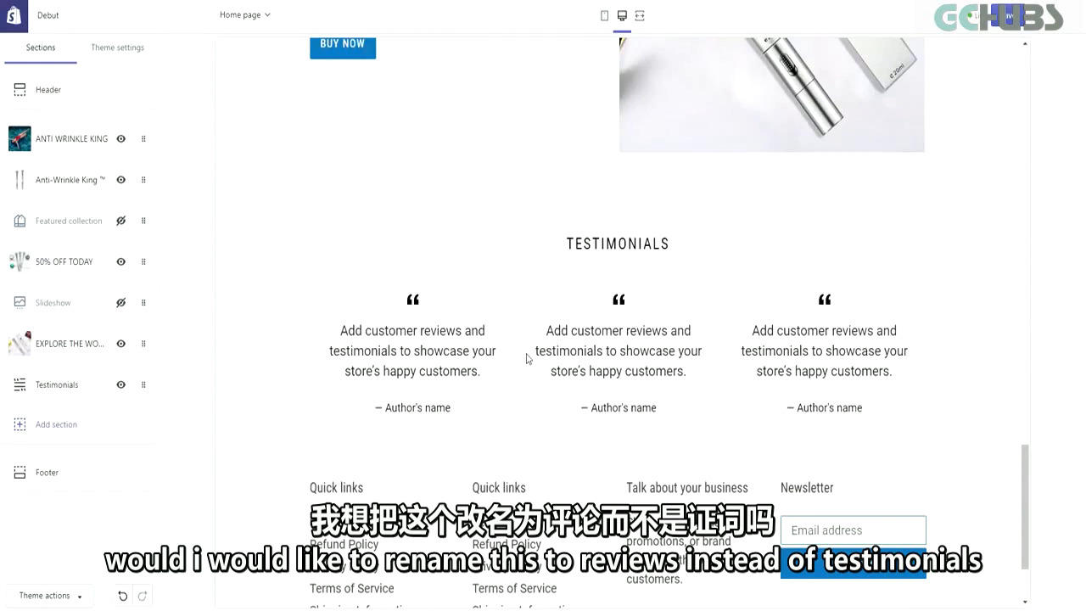
Step: Add a promotional Newsletter section to the home page below the Testimonials section and return to the section list
{"action": "left_click", "coordinate": [76, 442]}
{"action": "scroll", "coordinate": [82, 390], "scroll_direction": "down", "scroll_amount": 3}
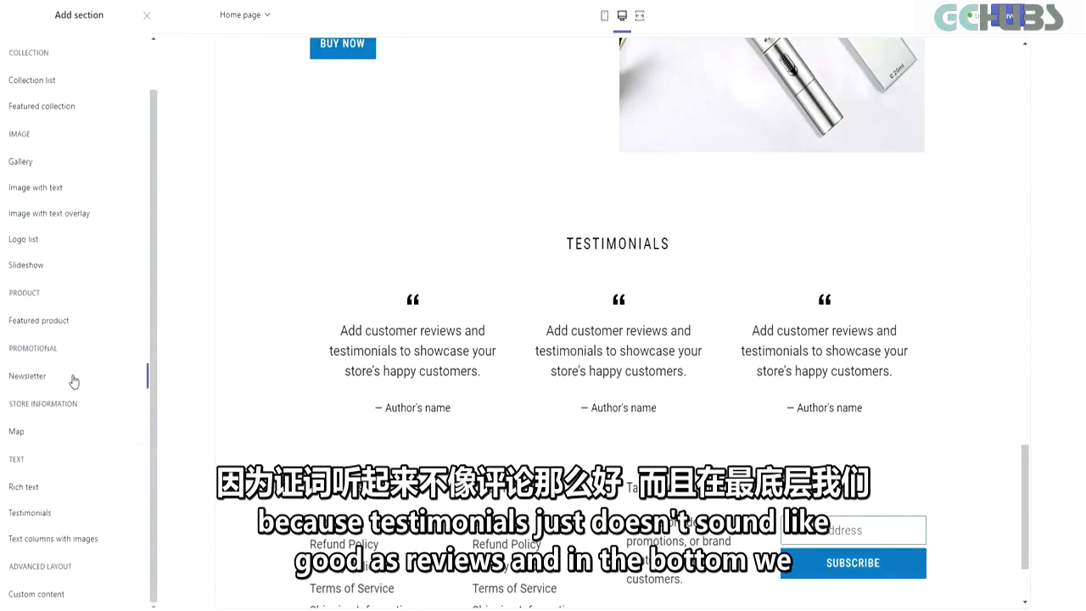
{"action": "mouse_move", "coordinate": [73, 381]}
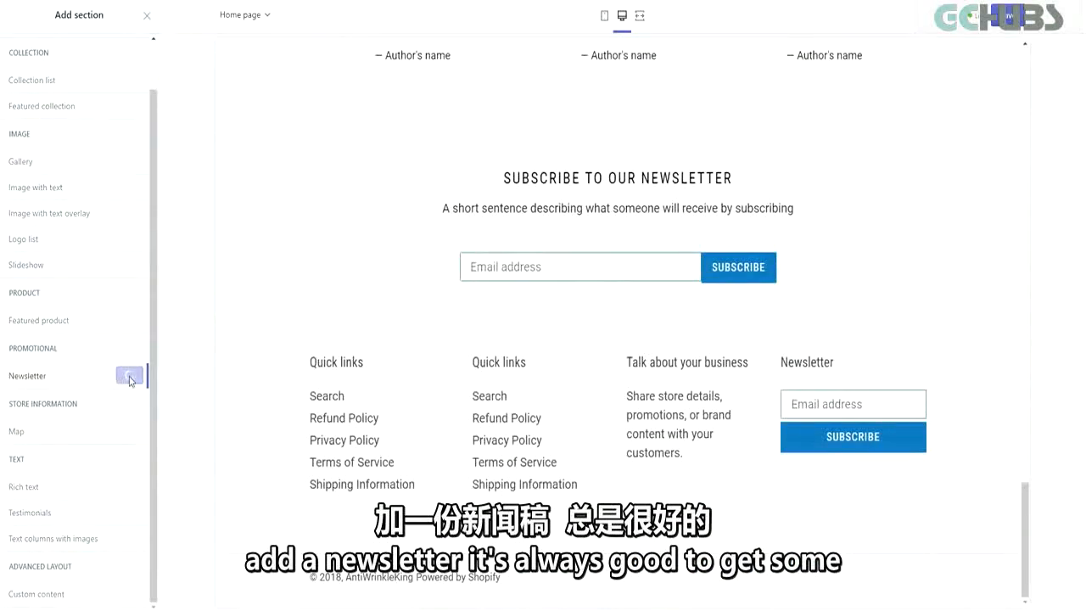
{"action": "left_click", "coordinate": [129, 375]}
{"action": "left_click", "coordinate": [13, 23]}
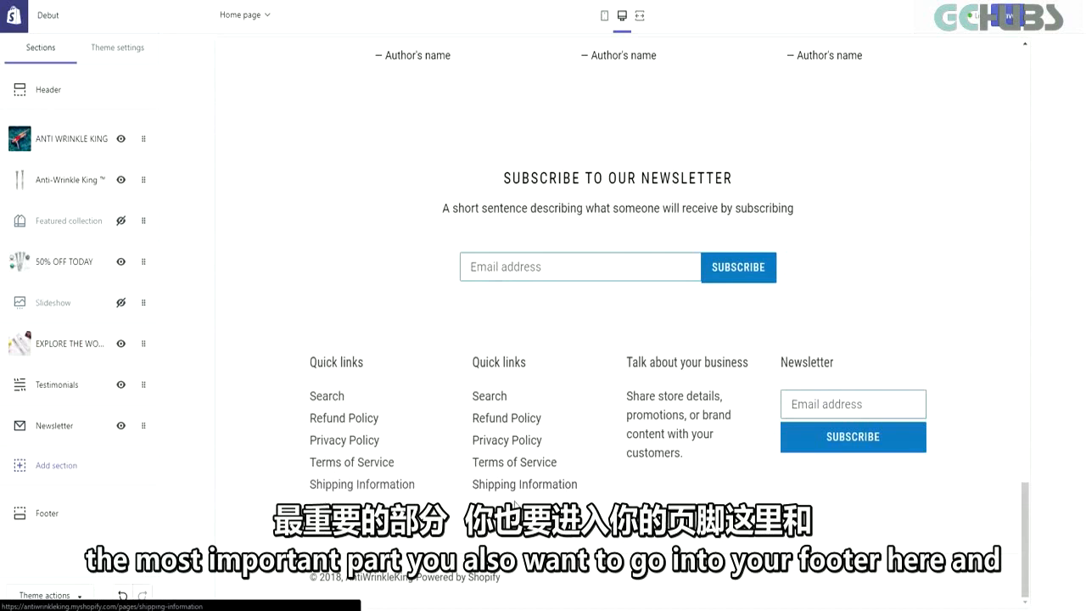
Step: In the footer, change the second Quick links block's heading to "Main Menu" and assign the Main menu to it
{"action": "left_click", "coordinate": [47, 514]}
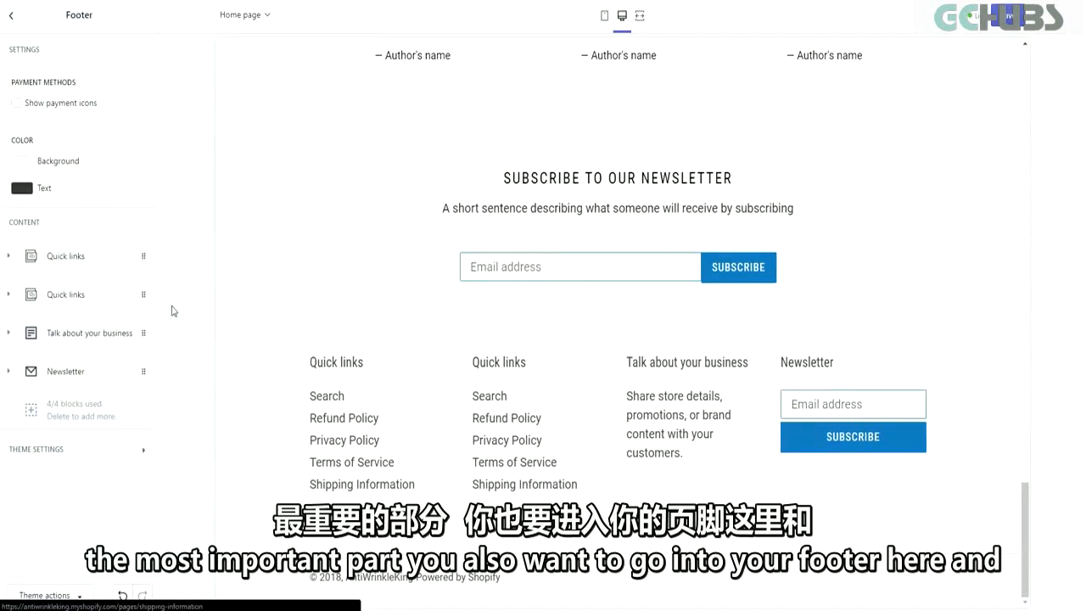
{"action": "left_click", "coordinate": [85, 304]}
{"action": "left_click_drag", "start_coordinate": [79, 353], "coordinate": [4, 355]}
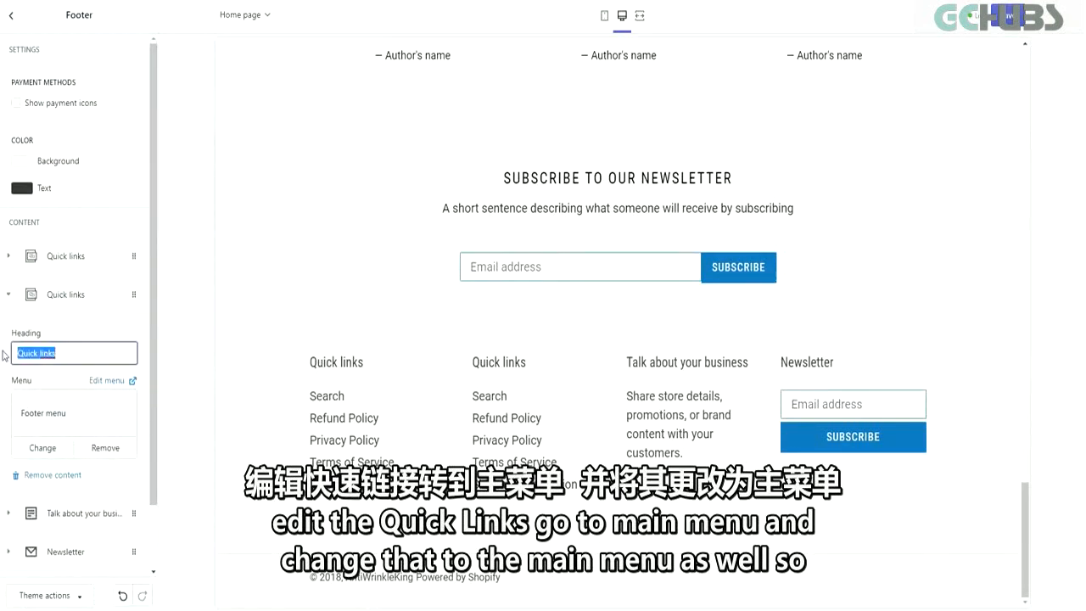
{"action": "type", "text": "Main Menu"}
{"action": "left_click", "coordinate": [35, 458]}
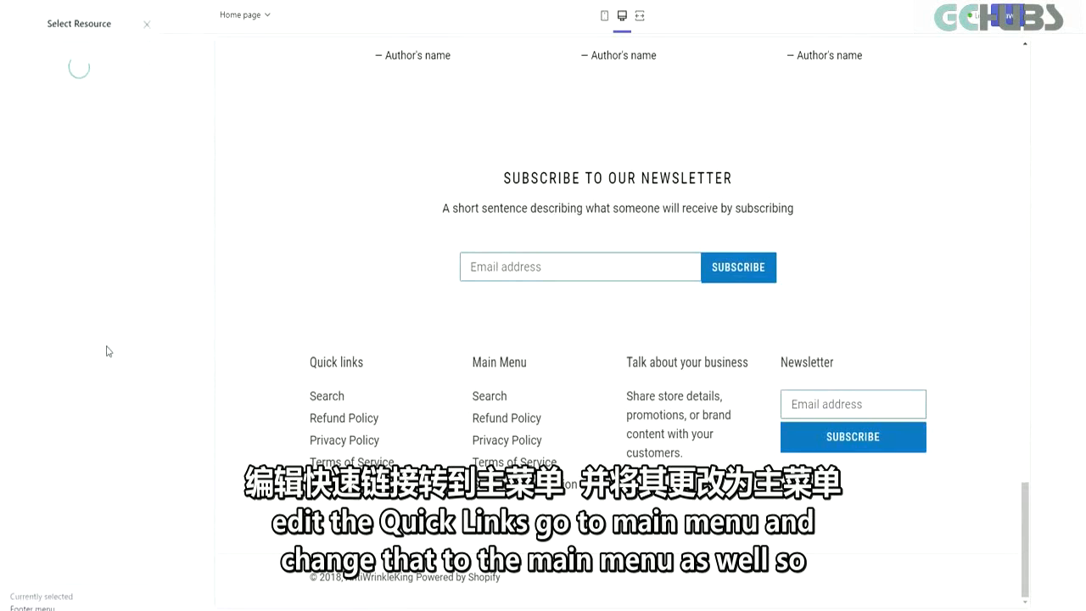
{"action": "left_click", "coordinate": [67, 129]}
{"action": "left_click", "coordinate": [133, 595]}
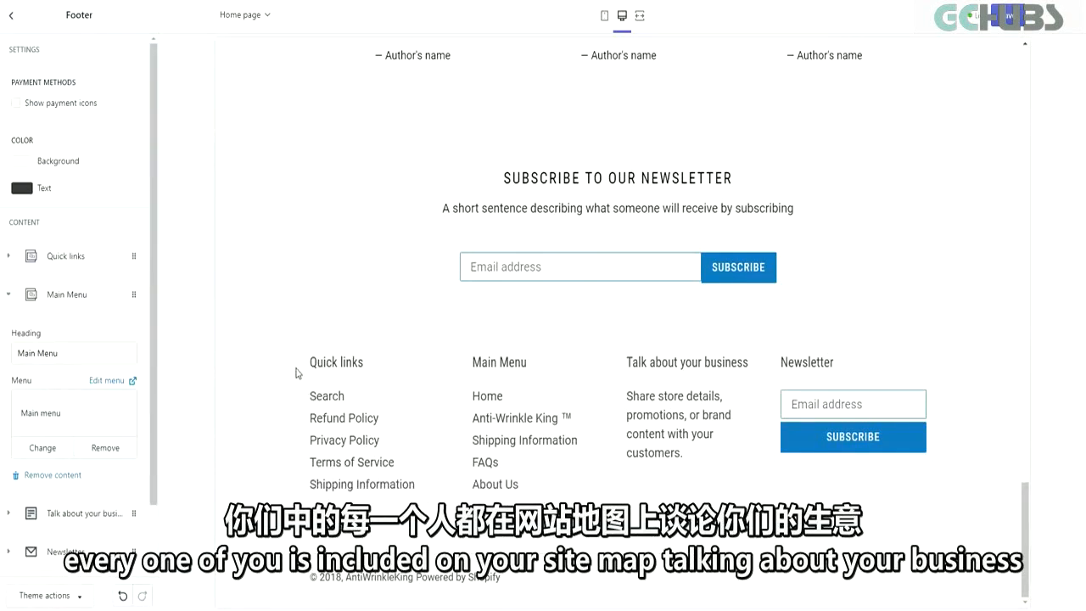
Step: Examine the footer's link columns and the settings of its Talk about your business and Newsletter blocks
{"action": "left_click_drag", "start_coordinate": [285, 355], "coordinate": [600, 493]}
{"action": "left_click", "coordinate": [600, 492]}
{"action": "scroll", "coordinate": [45, 470], "scroll_direction": "down", "scroll_amount": 1}
{"action": "left_click", "coordinate": [73, 449]}
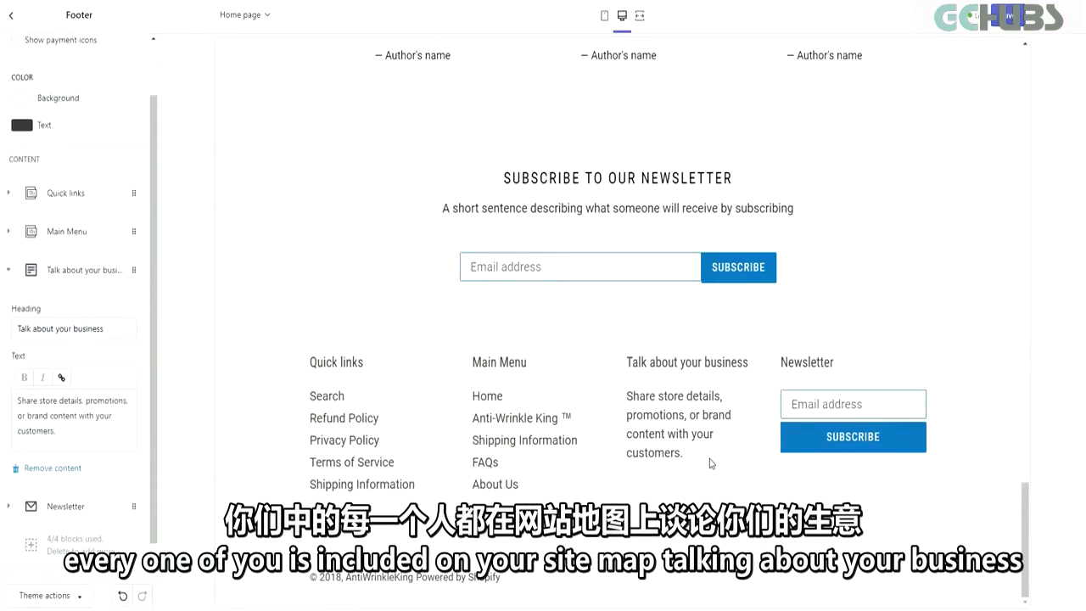
{"action": "left_click_drag", "start_coordinate": [711, 463], "coordinate": [634, 396]}
{"action": "left_click", "coordinate": [634, 396]}
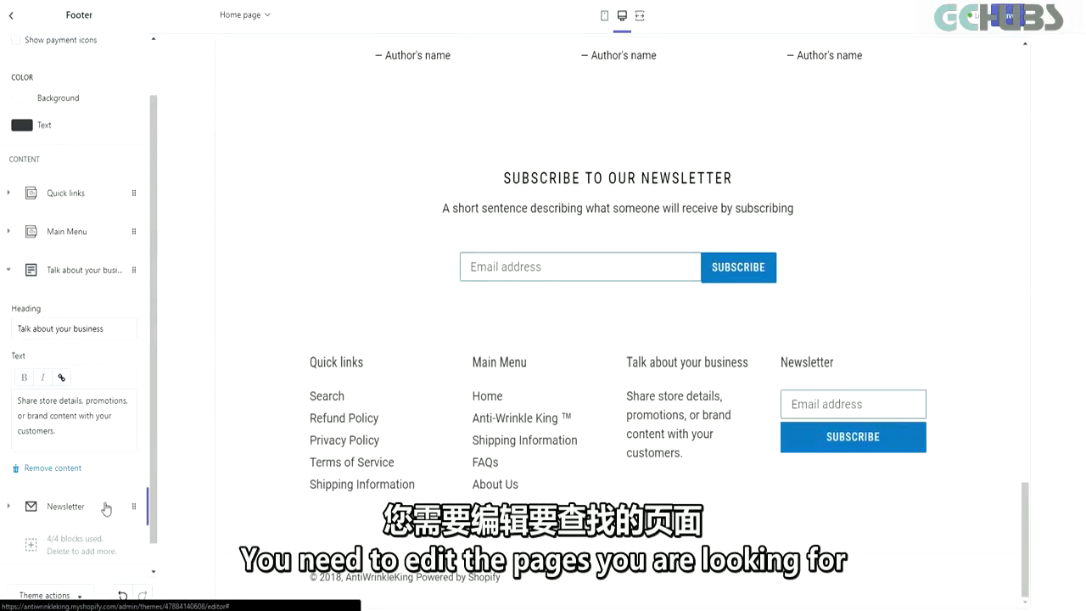
{"action": "scroll", "coordinate": [88, 503], "scroll_direction": "down", "scroll_amount": 1}
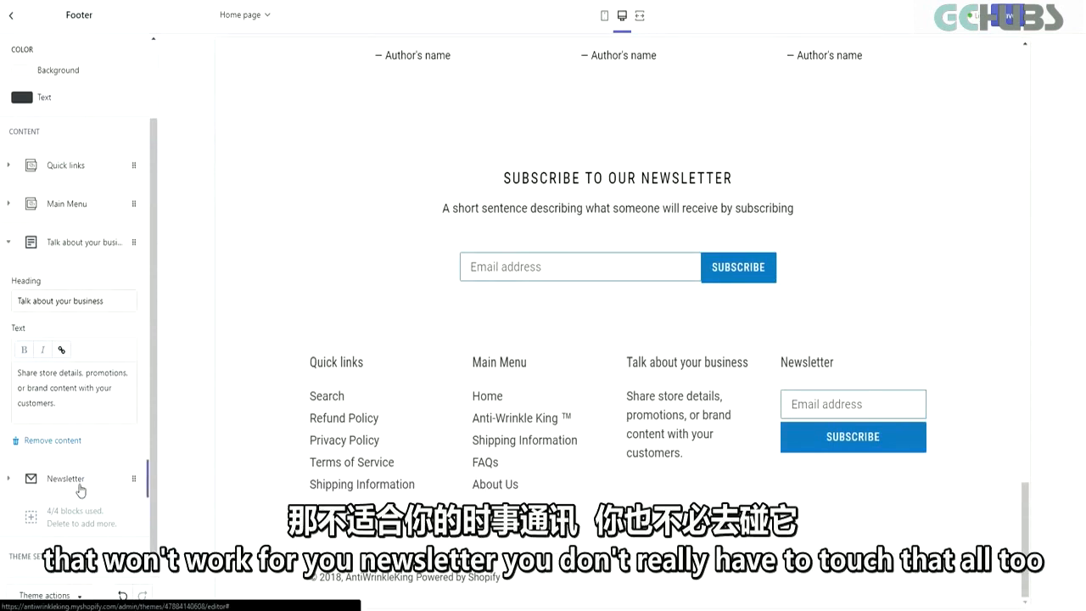
{"action": "left_click", "coordinate": [79, 490]}
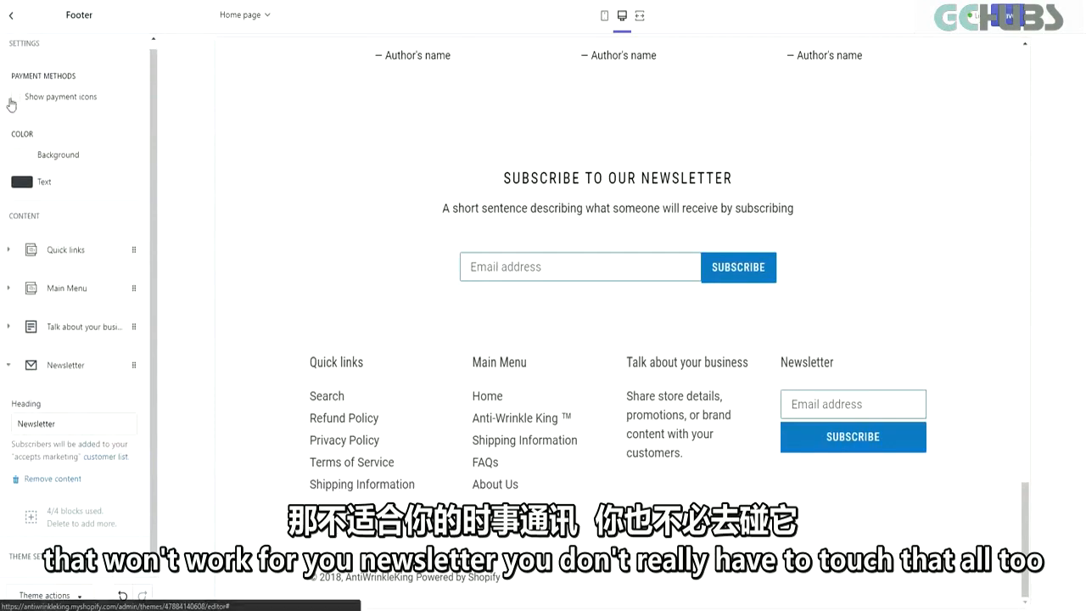
Step: Leave the footer settings and save the theme changes
{"action": "left_click", "coordinate": [11, 19]}
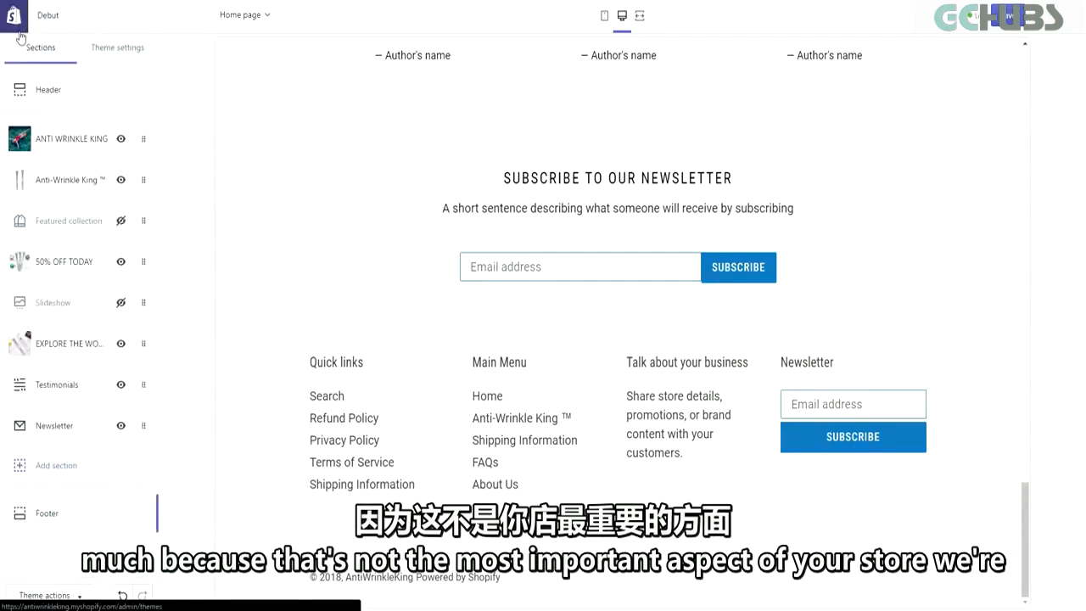
{"action": "left_click", "coordinate": [1008, 16]}
Step: Review the home page preview, from the header and banner through the product to the EXPLORE THE WORLD OF WRINKLES section
{"action": "scroll", "coordinate": [903, 297], "scroll_direction": "up", "scroll_amount": 20}
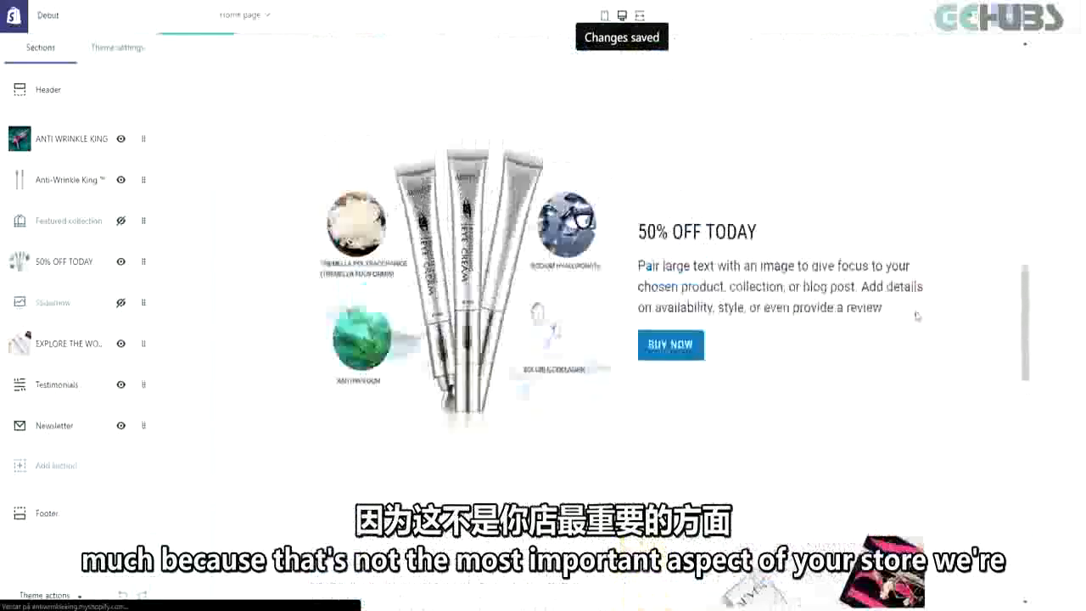
{"action": "scroll", "coordinate": [915, 316], "scroll_direction": "up", "scroll_amount": 10}
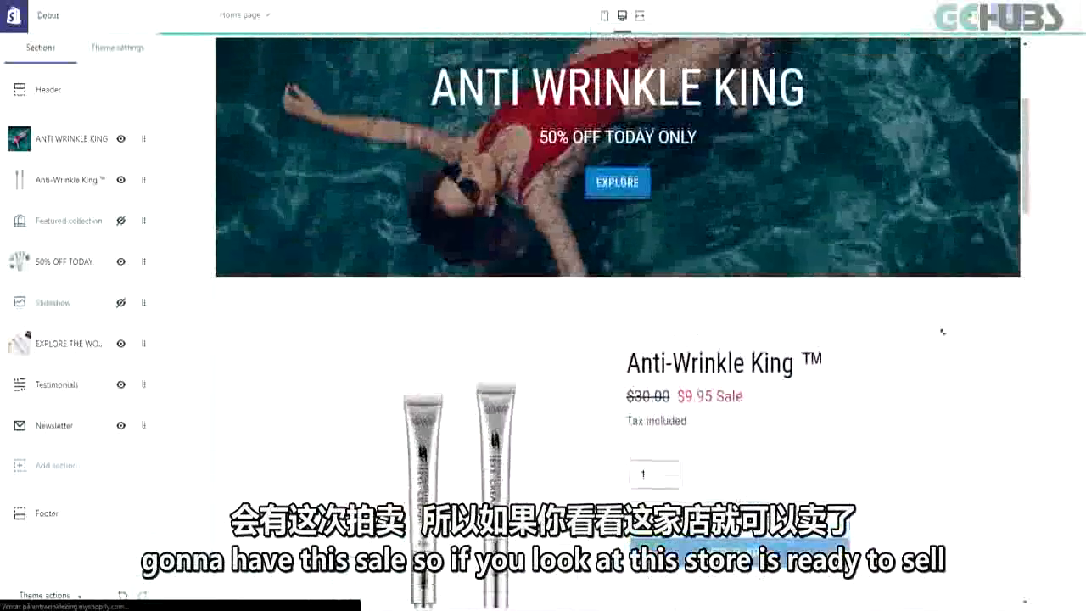
{"action": "scroll", "coordinate": [865, 87], "scroll_direction": "down", "scroll_amount": 5}
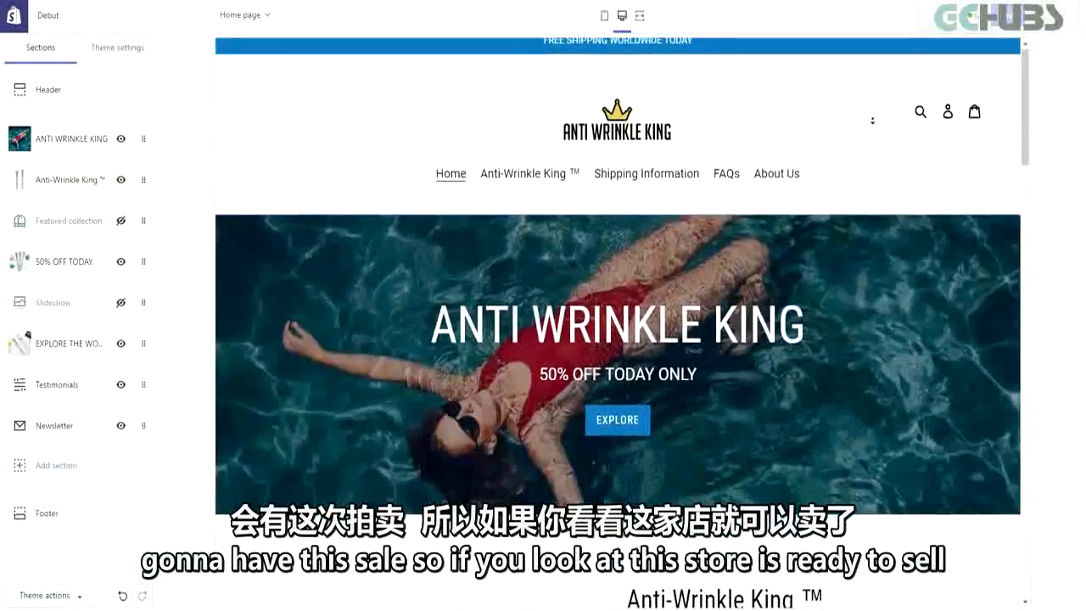
{"action": "scroll", "coordinate": [871, 171], "scroll_direction": "down", "scroll_amount": 10}
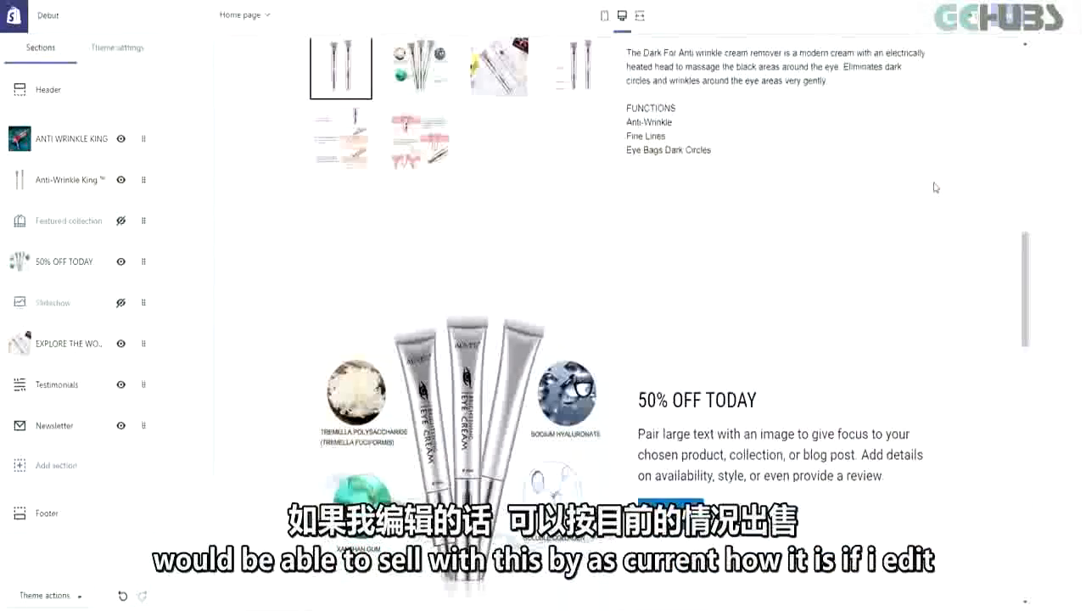
{"action": "scroll", "coordinate": [950, 208], "scroll_direction": "up", "scroll_amount": 5}
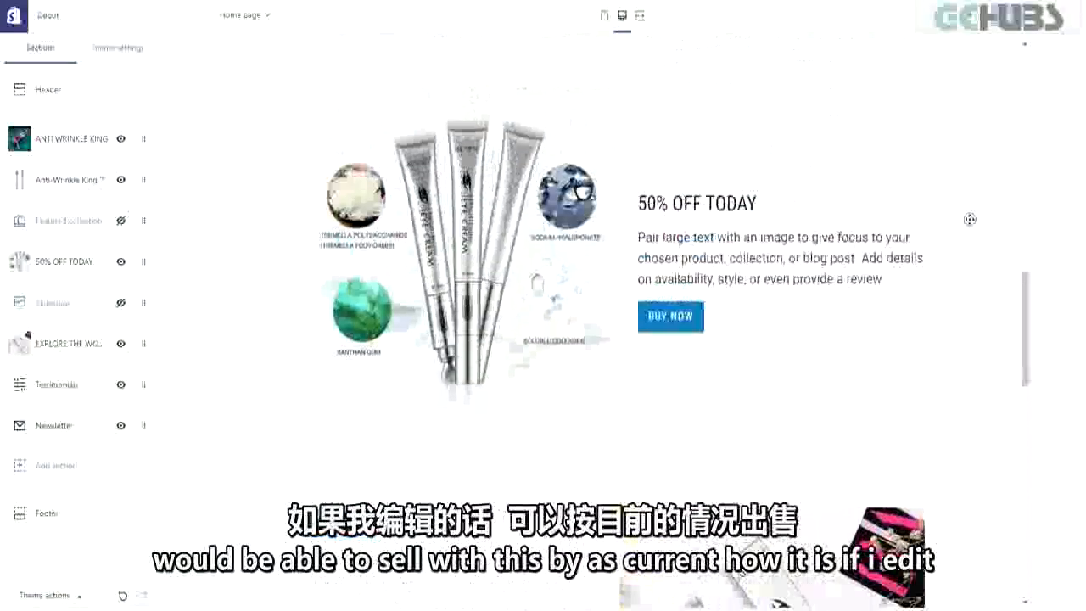
{"action": "scroll", "coordinate": [967, 221], "scroll_direction": "down", "scroll_amount": 4}
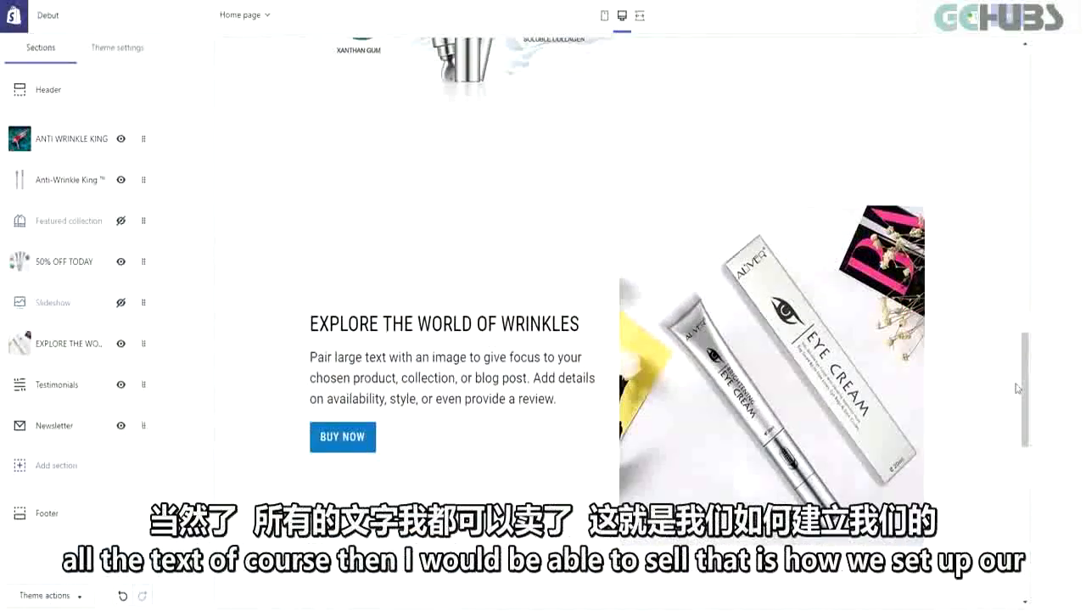
{"action": "left_click_drag", "start_coordinate": [1023, 392], "coordinate": [1023, 238]}
{"action": "scroll", "coordinate": [504, 394], "scroll_direction": "up", "scroll_amount": 8}
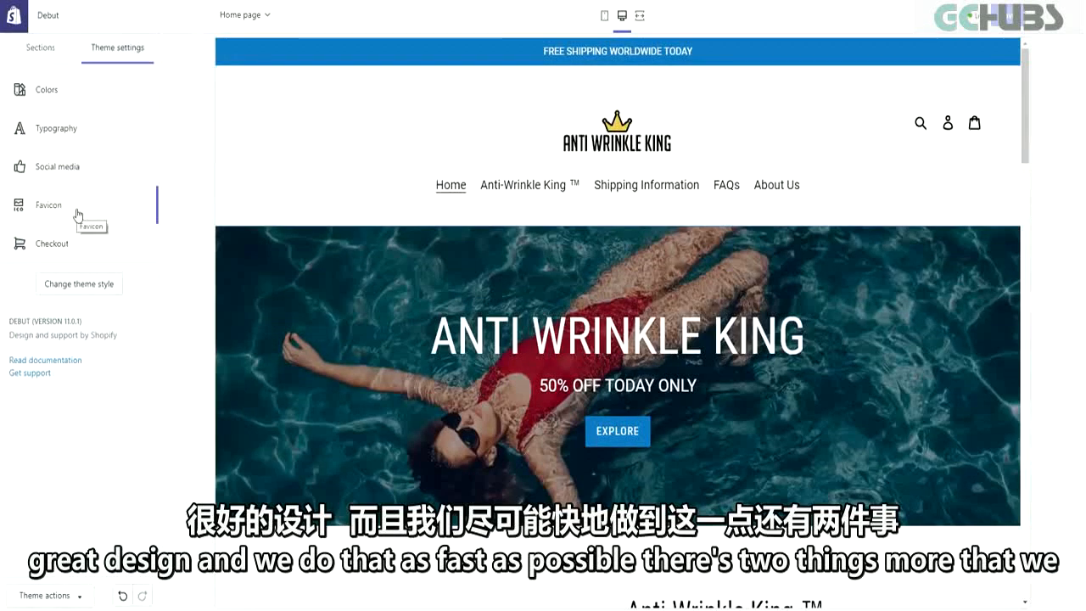
Step: Check the favicon image and its recommended size in the theme settings
{"action": "left_click", "coordinate": [76, 214]}
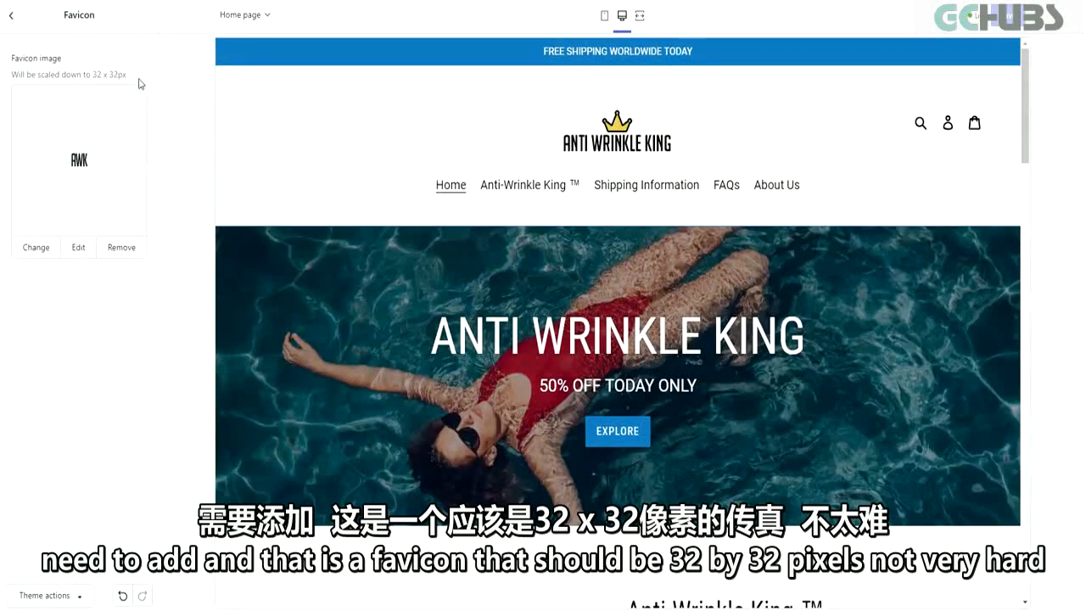
{"action": "left_click_drag", "start_coordinate": [140, 83], "coordinate": [118, 75]}
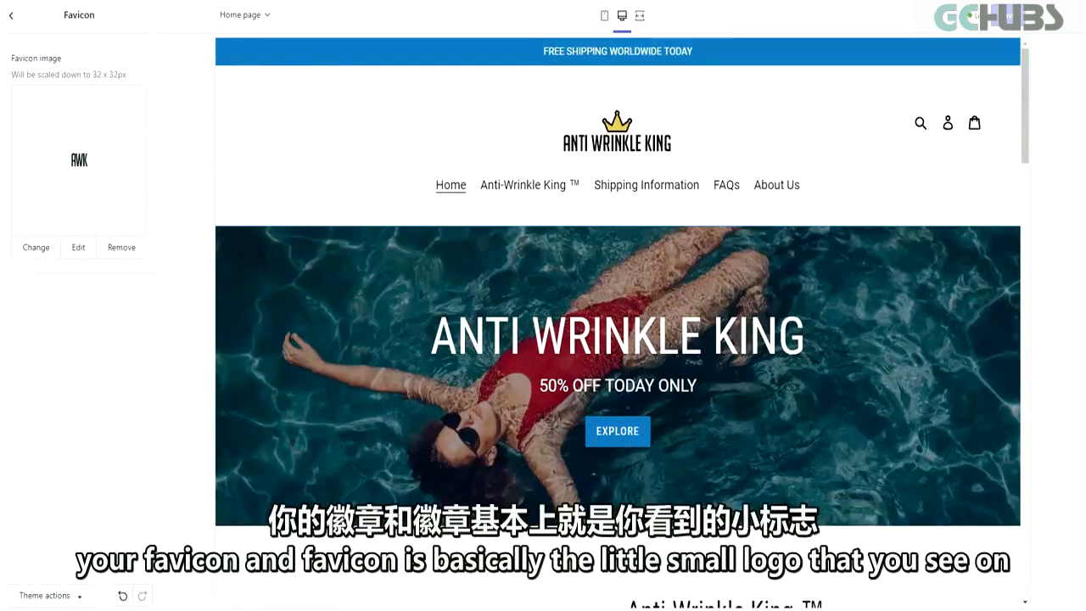
{"action": "left_click", "coordinate": [10, 14]}
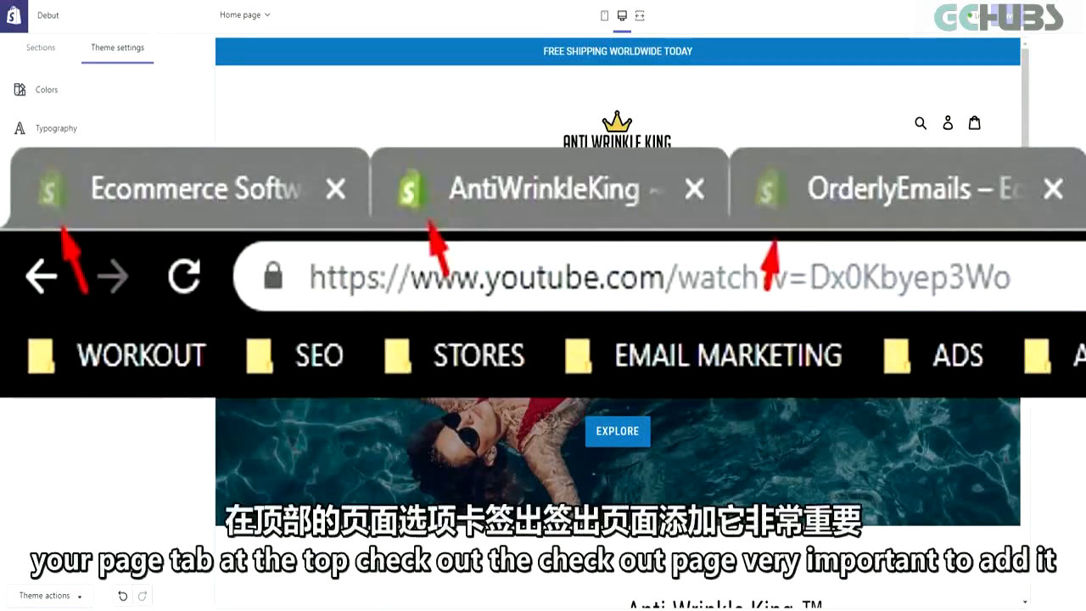
Step: Add the Anti Wrinkle King crown logo to the checkout page, with its position set to Center and its size to Large
{"action": "left_click", "coordinate": [85, 244]}
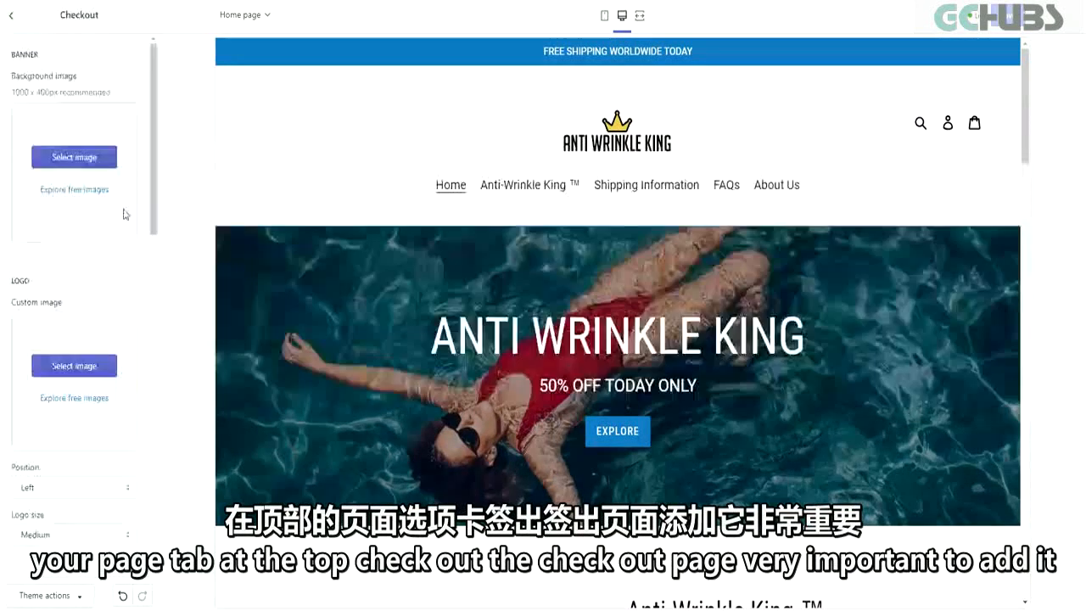
{"action": "scroll", "coordinate": [152, 204], "scroll_direction": "down", "scroll_amount": 2}
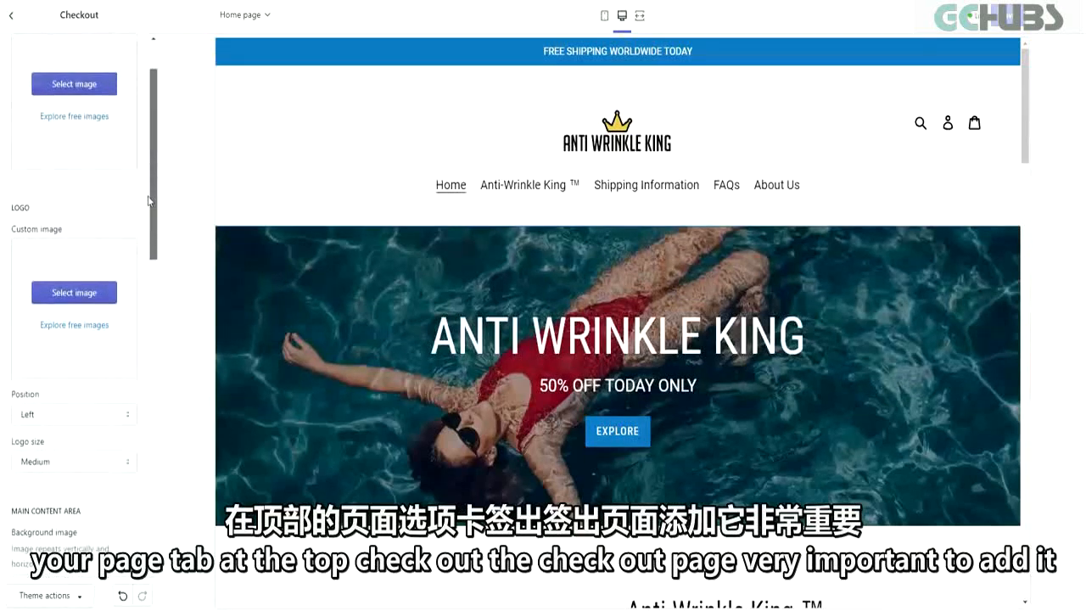
{"action": "scroll", "coordinate": [150, 204], "scroll_direction": "down", "scroll_amount": 2}
{"action": "left_click", "coordinate": [69, 278]}
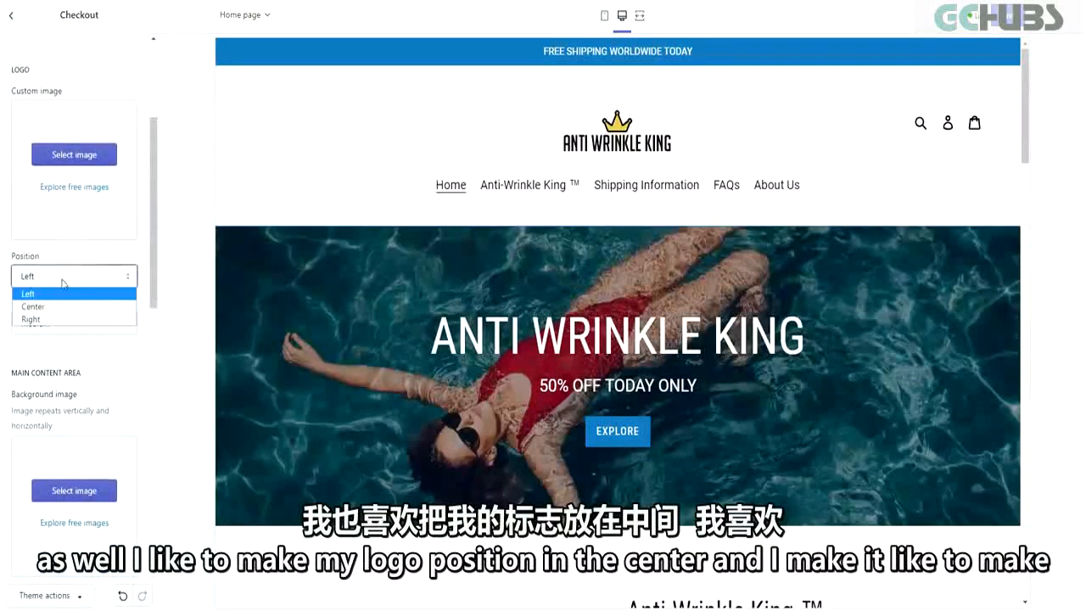
{"action": "left_click", "coordinate": [33, 307]}
{"action": "left_click", "coordinate": [74, 155]}
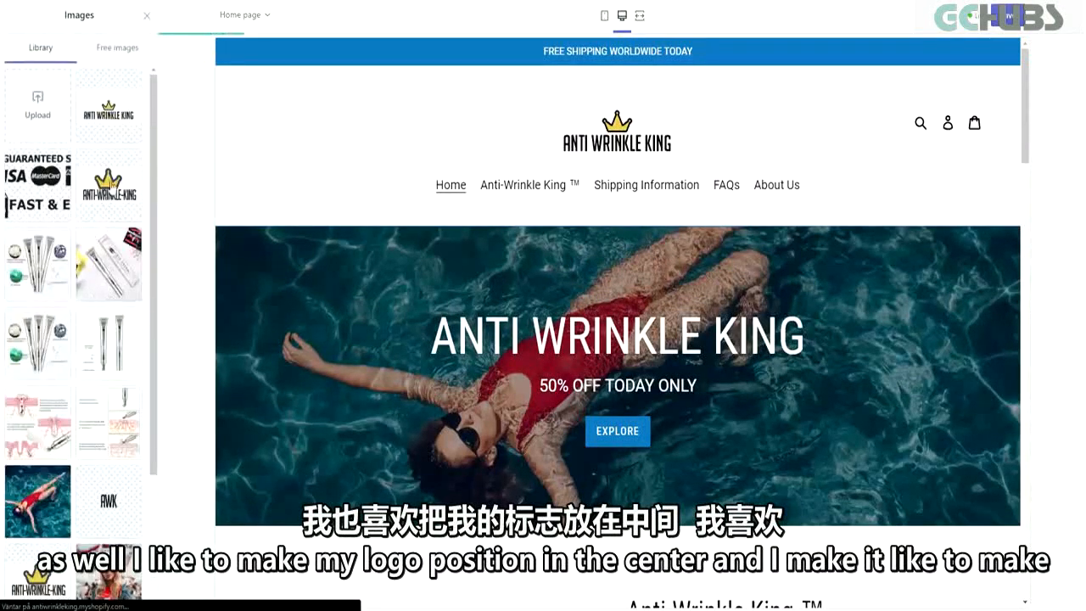
{"action": "left_click", "coordinate": [108, 185]}
{"action": "scroll", "coordinate": [111, 294], "scroll_direction": "down", "scroll_amount": 3}
{"action": "left_click", "coordinate": [90, 222]}
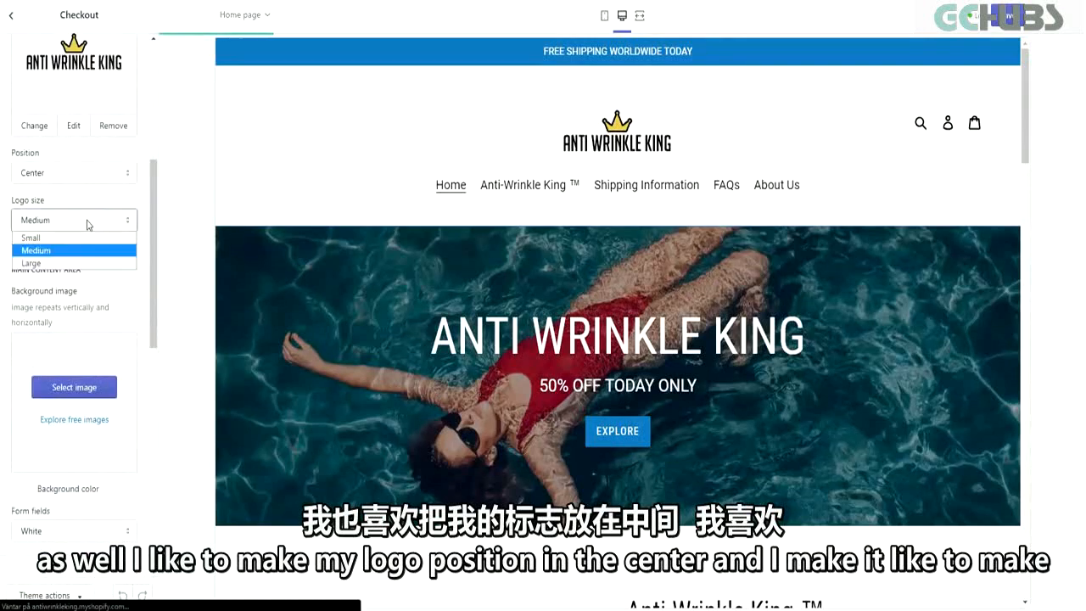
{"action": "left_click", "coordinate": [49, 263]}
Step: Set the checkout order summary's background color to a light gray slightly darker than white
{"action": "scroll", "coordinate": [73, 291], "scroll_direction": "down", "scroll_amount": 3}
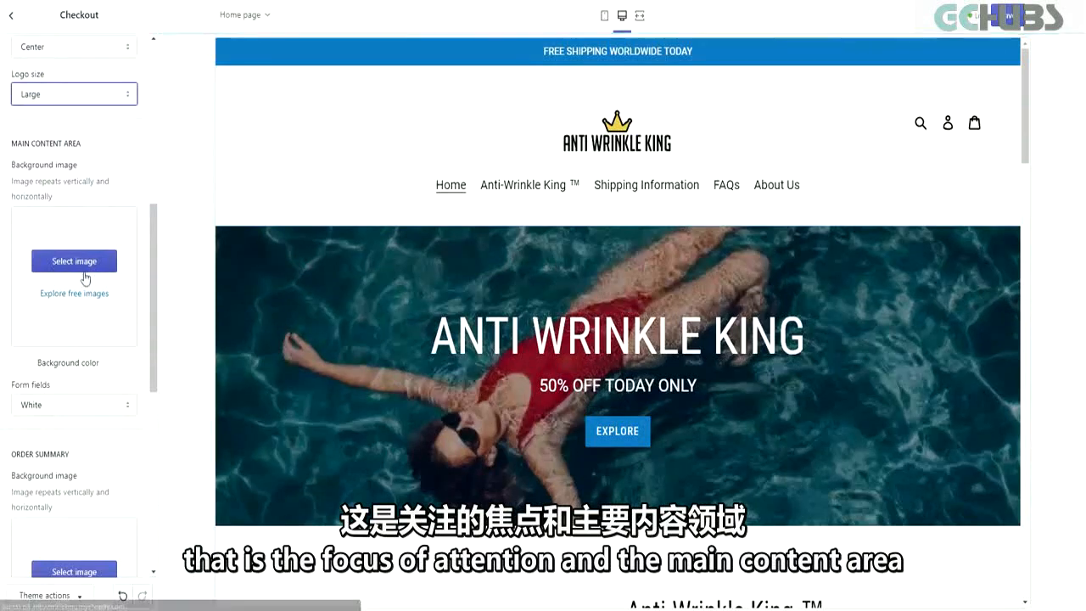
{"action": "scroll", "coordinate": [51, 312], "scroll_direction": "down", "scroll_amount": 3}
{"action": "scroll", "coordinate": [33, 251], "scroll_direction": "up", "scroll_amount": 2}
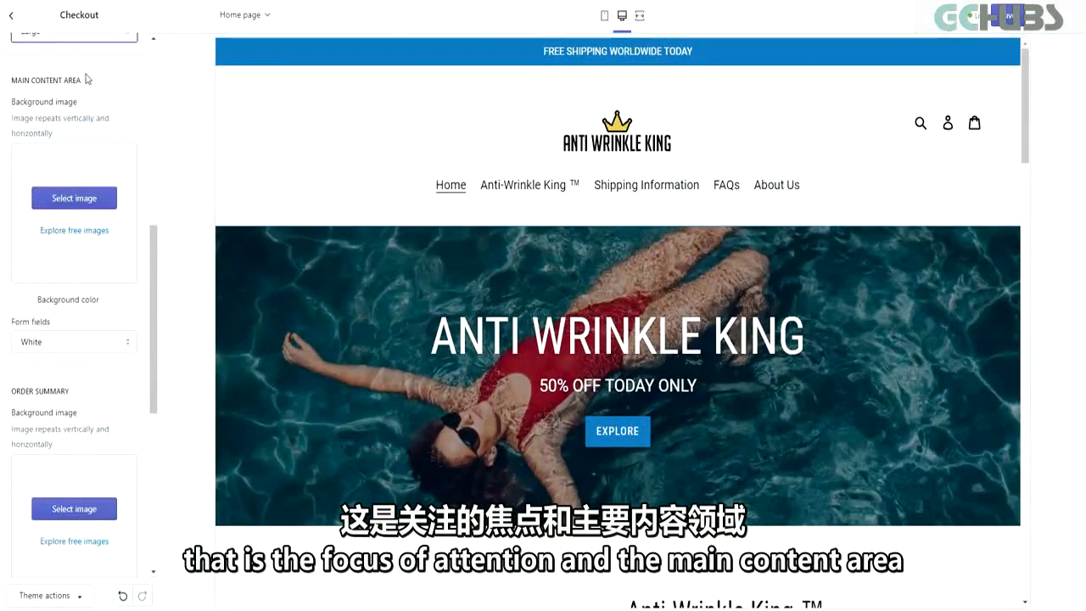
{"action": "scroll", "coordinate": [73, 305], "scroll_direction": "down", "scroll_amount": 6}
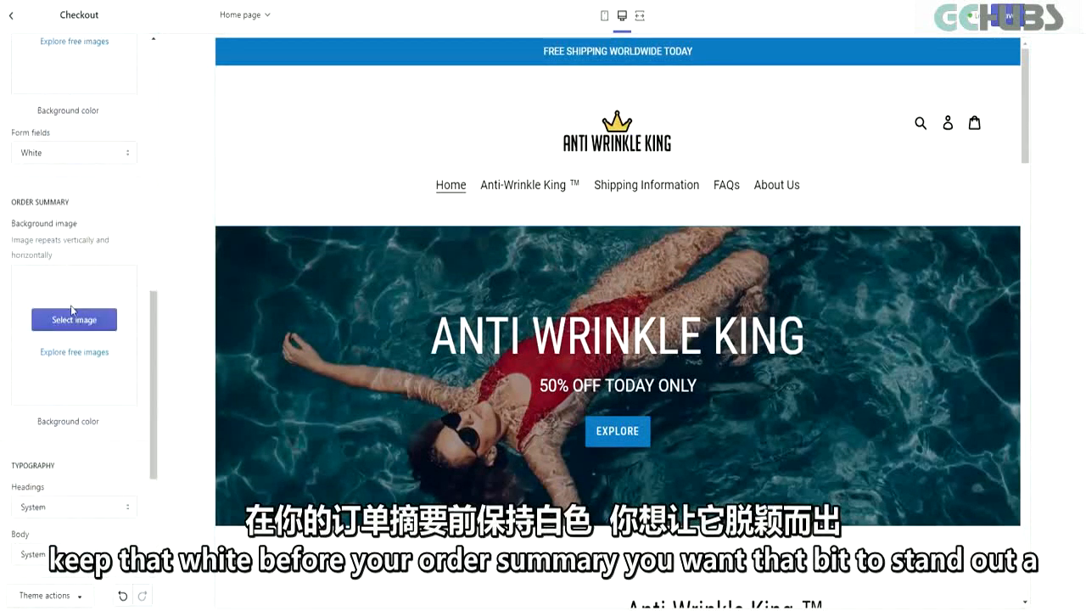
{"action": "left_click_drag", "start_coordinate": [91, 158], "coordinate": [71, 143]}
{"action": "left_click", "coordinate": [72, 145]}
{"action": "left_click", "coordinate": [13, 365]}
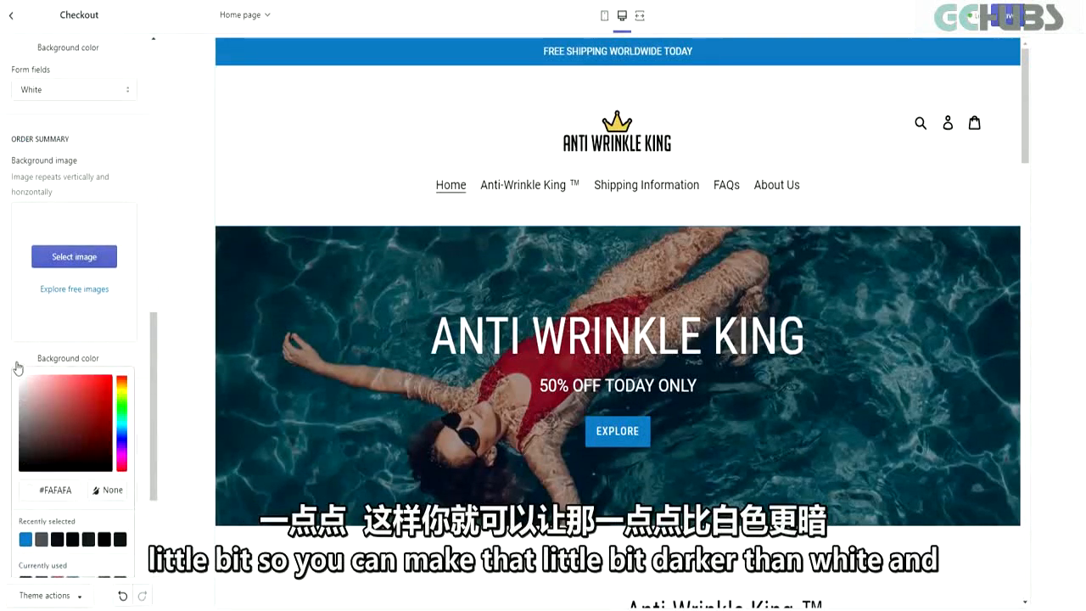
{"action": "left_click_drag", "start_coordinate": [20, 380], "coordinate": [16, 387]}
{"action": "left_click", "coordinate": [103, 353]}
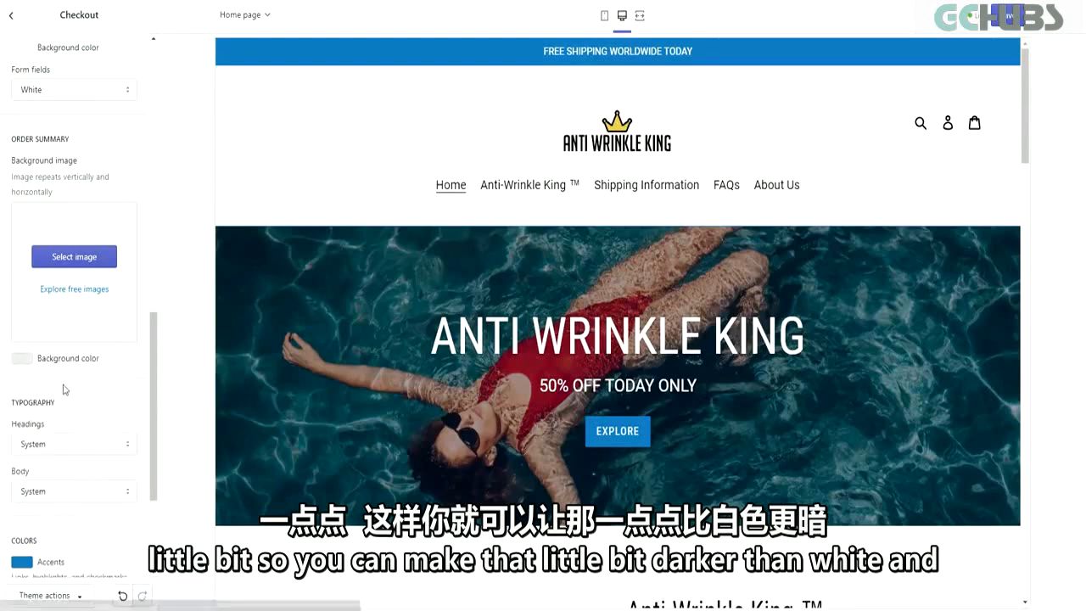
Step: Set both the headings and body fonts of the checkout to Roboto
{"action": "scroll", "coordinate": [65, 398], "scroll_direction": "down", "scroll_amount": 1}
{"action": "left_click", "coordinate": [64, 383]}
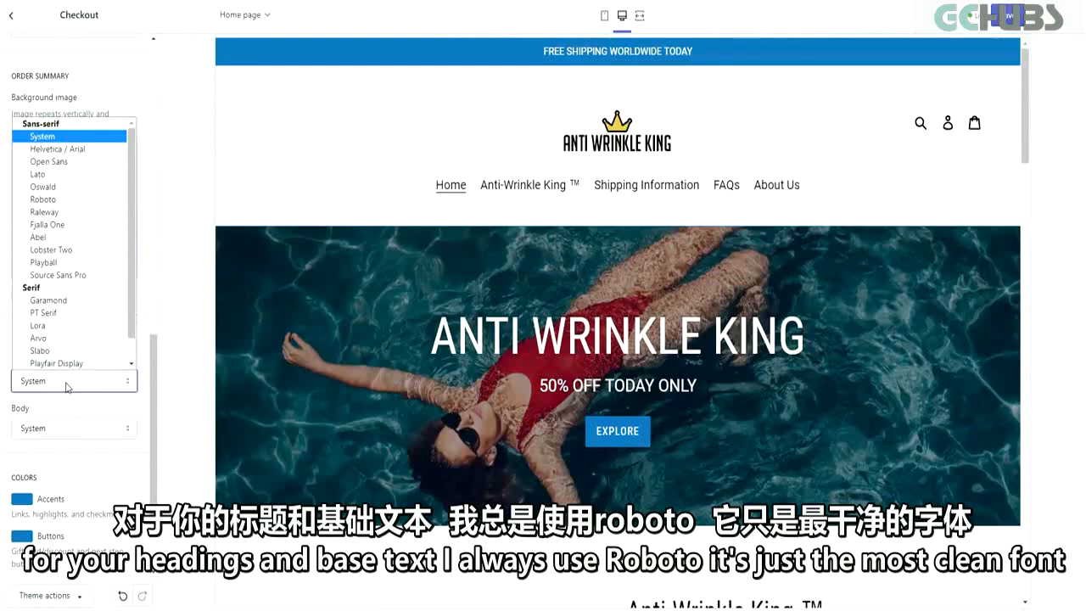
{"action": "left_click", "coordinate": [43, 199]}
{"action": "left_click", "coordinate": [63, 430]}
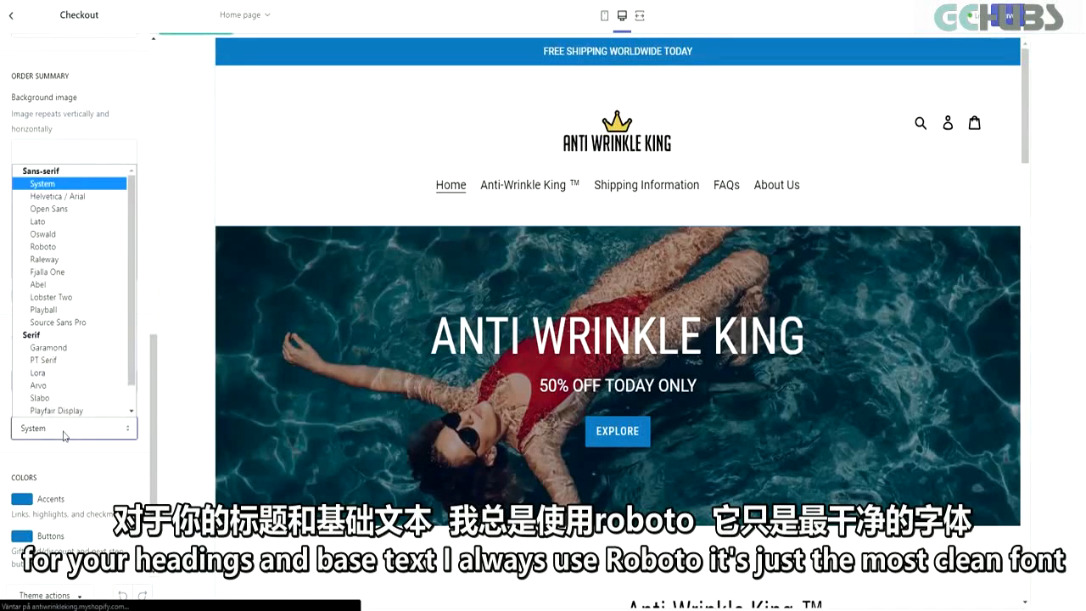
{"action": "key", "text": "r"}
{"action": "key", "text": "Return"}
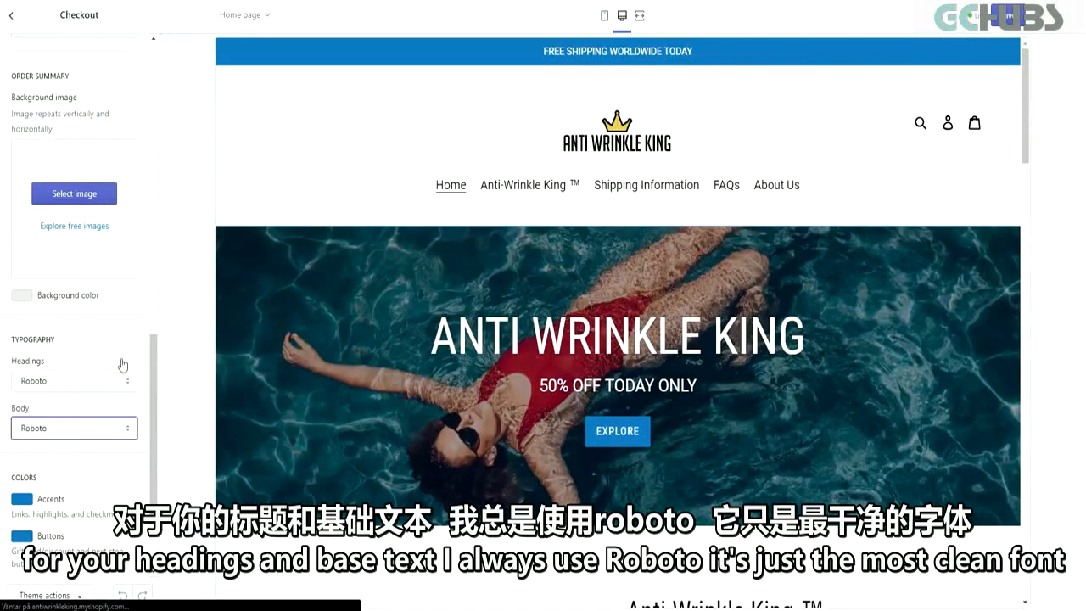
Step: Check the checkout's blue accent color and save the theme changes
{"action": "scroll", "coordinate": [123, 365], "scroll_direction": "down", "scroll_amount": 3}
{"action": "left_click", "coordinate": [21, 373]}
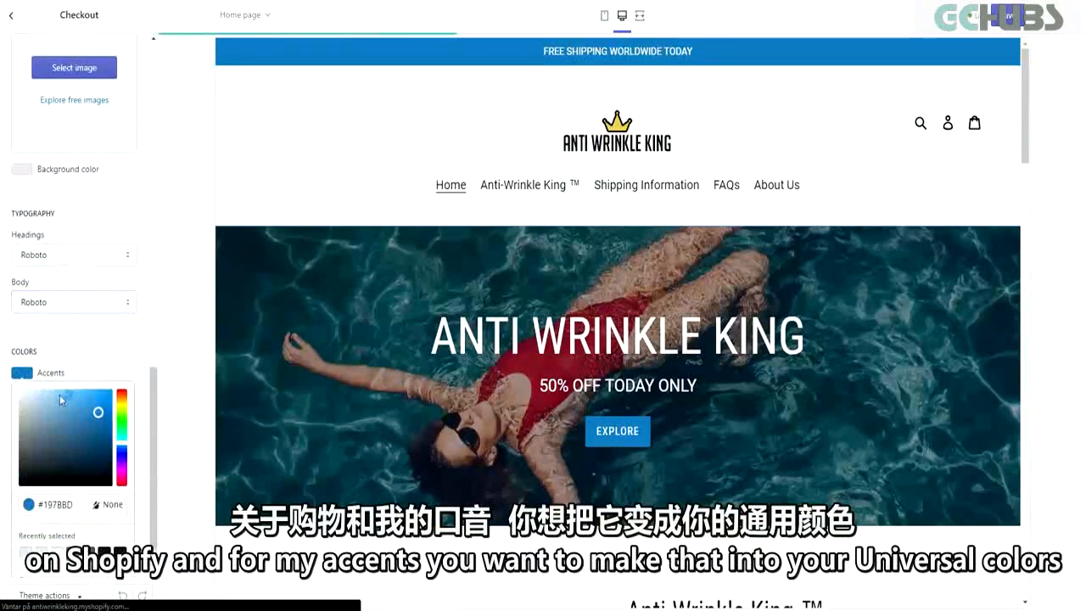
{"action": "left_click", "coordinate": [105, 345]}
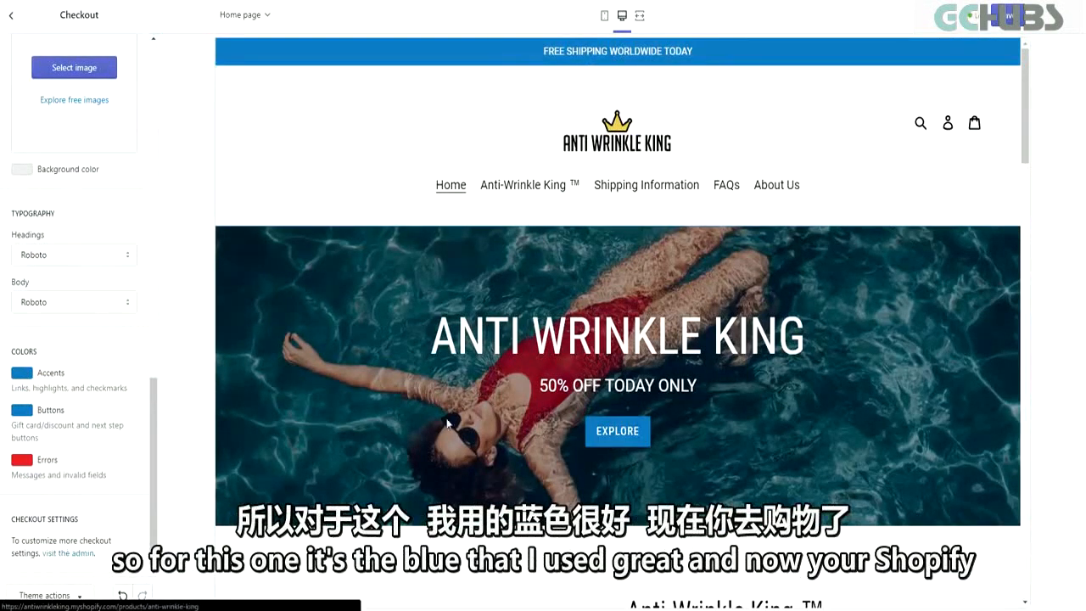
{"action": "left_click", "coordinate": [50, 378]}
{"action": "left_click", "coordinate": [88, 336]}
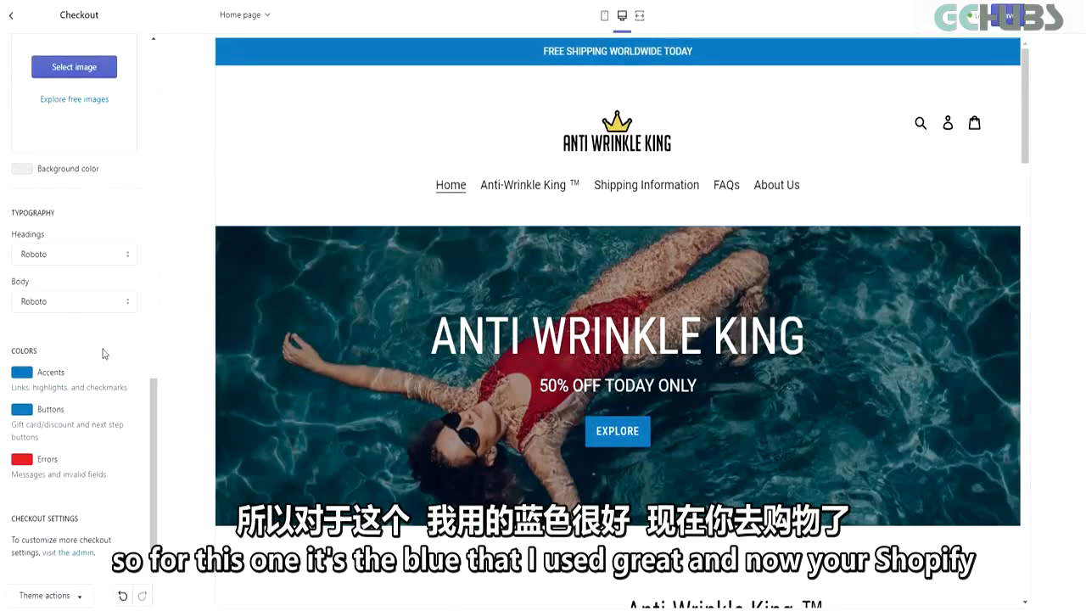
{"action": "left_click", "coordinate": [1010, 16]}
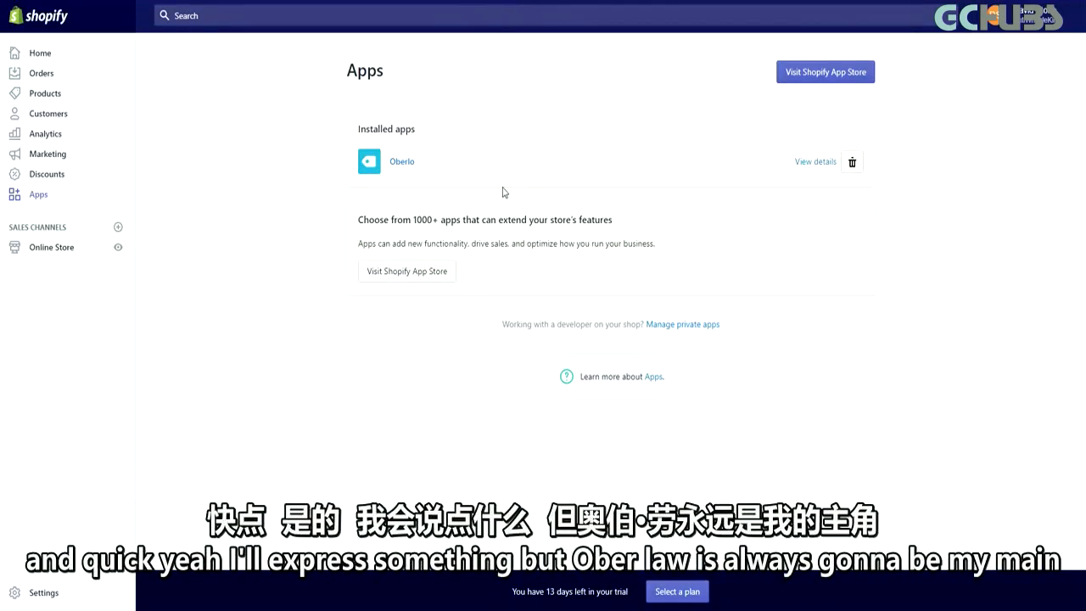
Step: Launch the Oberlo app, and from Ecomhunt's Anti-wrinkle electric massaging cream page open the product's AliExpress listing
{"action": "left_click", "coordinate": [398, 167]}
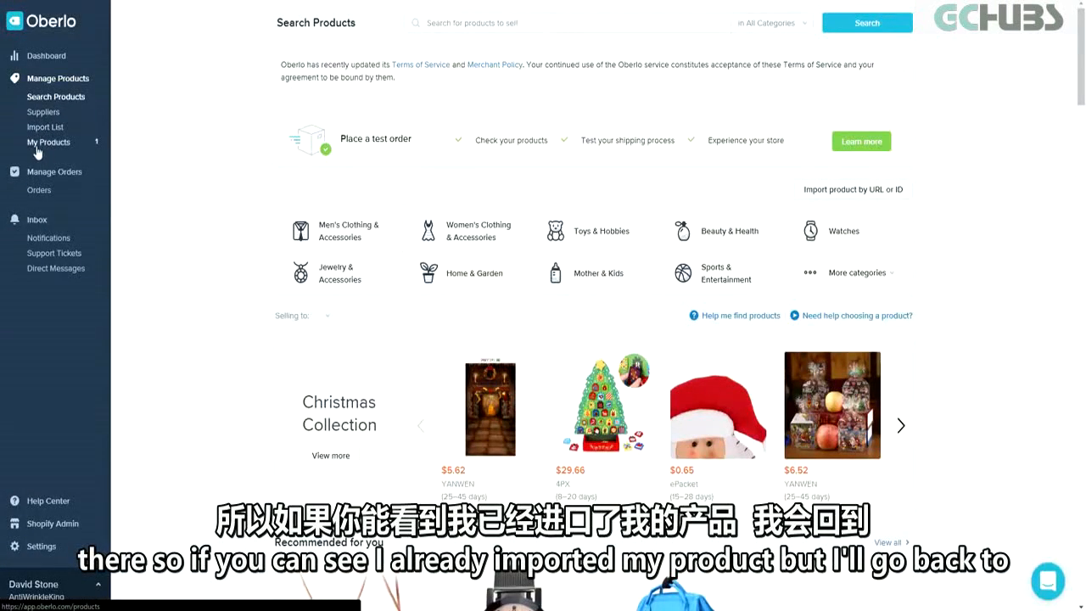
{"action": "left_click", "coordinate": [254, 2]}
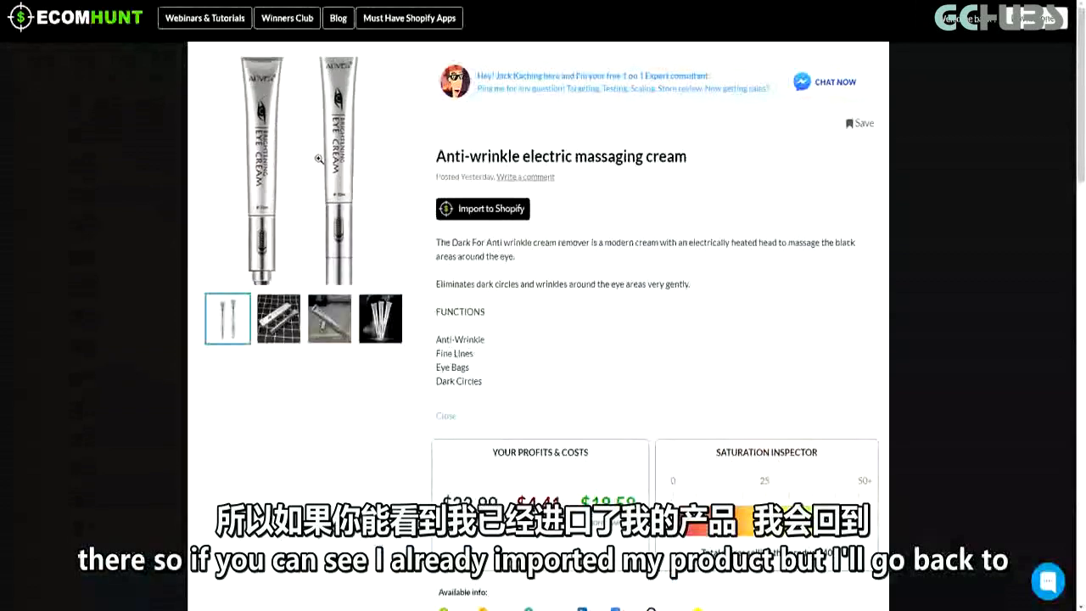
{"action": "scroll", "coordinate": [351, 250], "scroll_direction": "down", "scroll_amount": 4}
{"action": "left_click", "coordinate": [752, 376]}
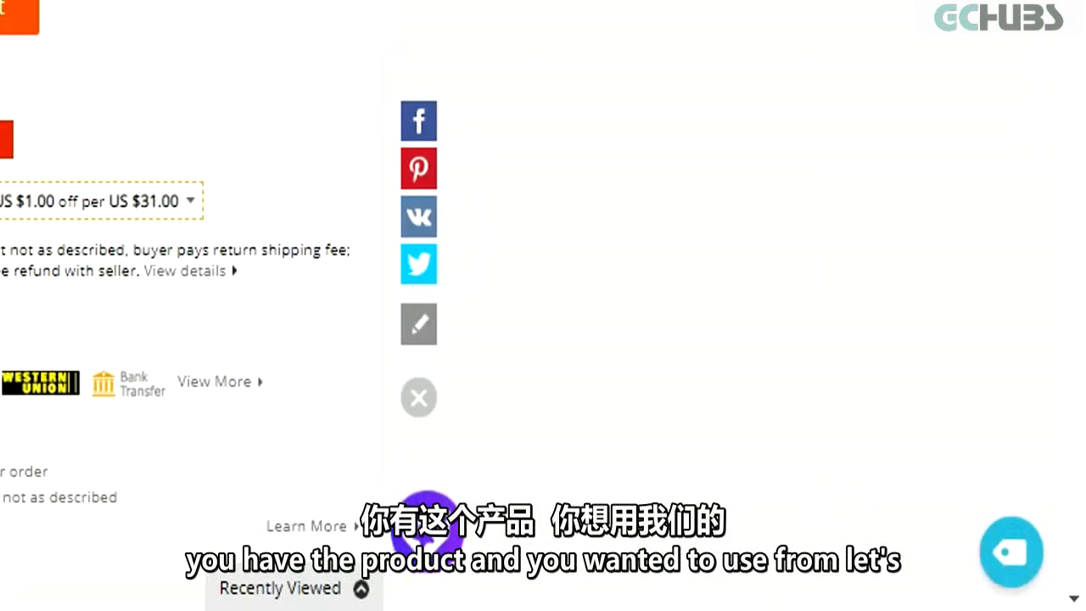
Step: Import the eye cream from its AliExpress listing into Oberlo and open the import list
{"action": "scroll", "coordinate": [793, 305], "scroll_direction": "down", "scroll_amount": 2}
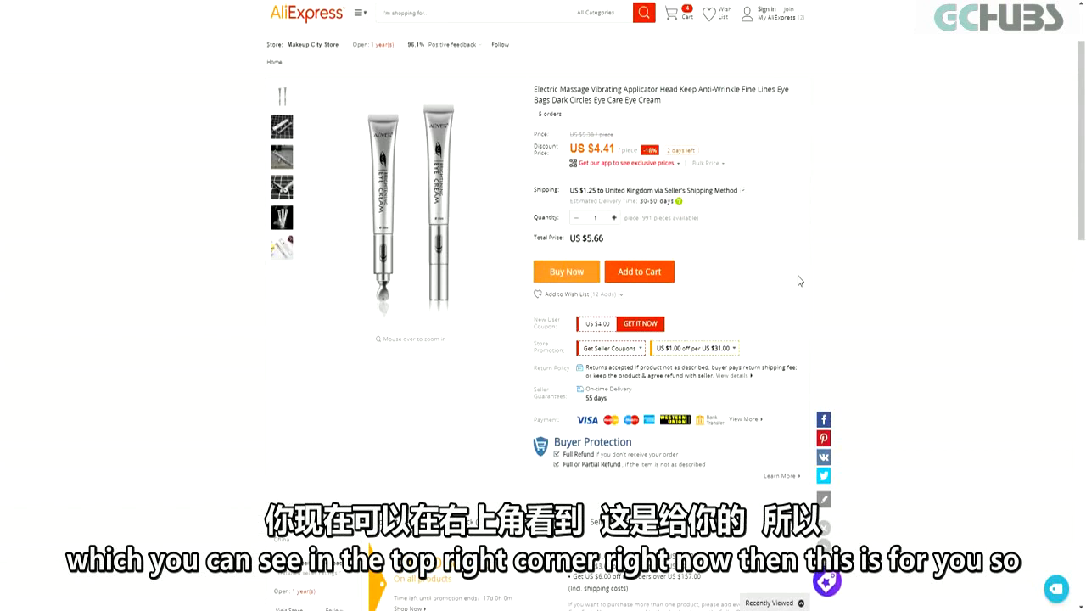
{"action": "left_click", "coordinate": [1057, 587]}
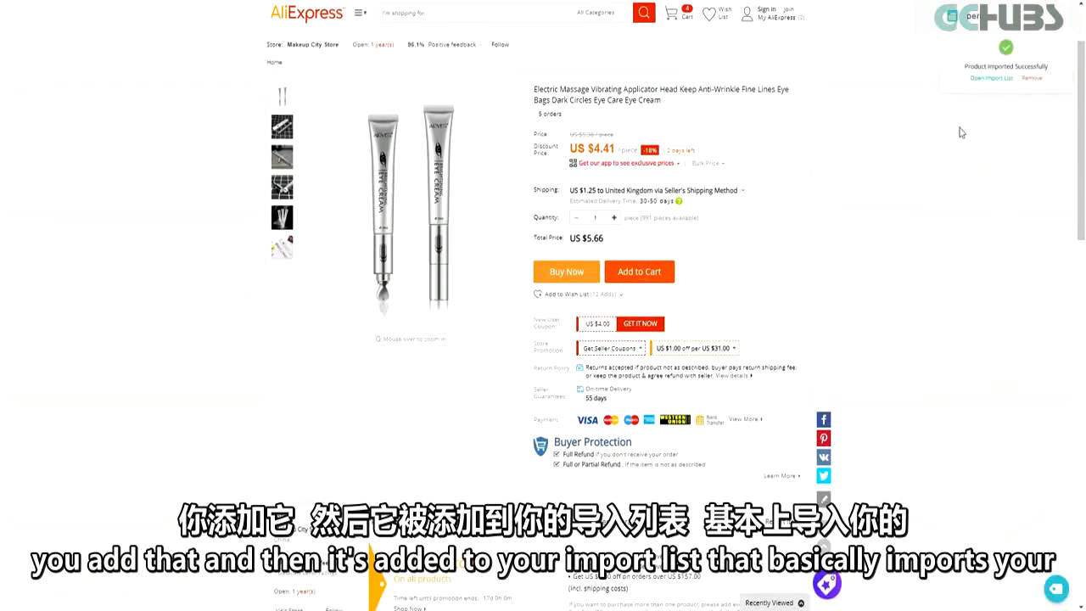
{"action": "left_click", "coordinate": [1010, 79]}
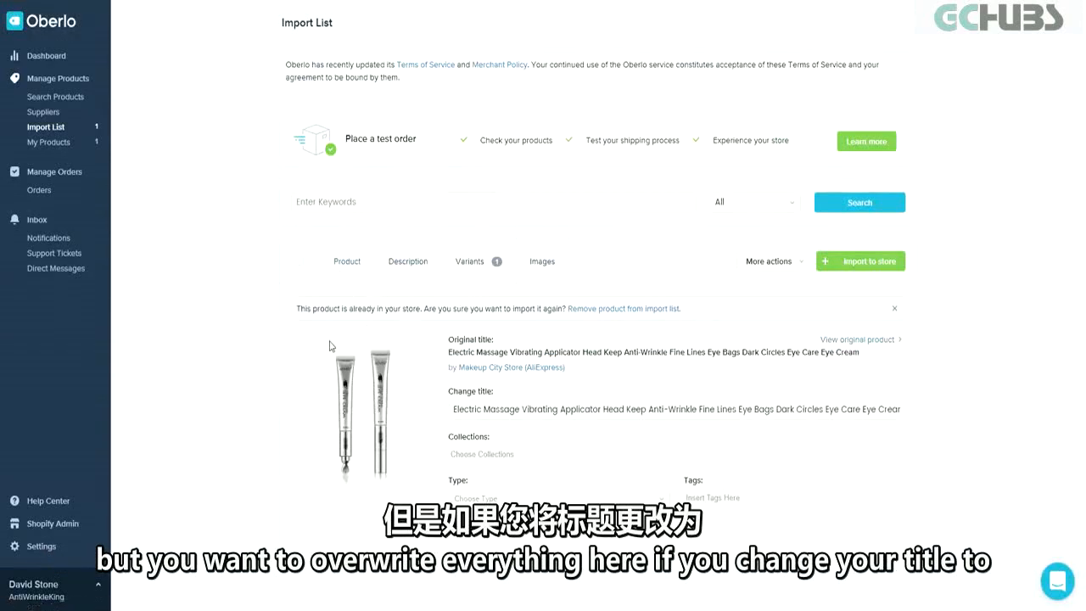
Step: Change the imported product's title to "Anti Wrinkle King" and view its description
{"action": "left_click", "coordinate": [453, 408]}
{"action": "key", "text": "ctrl+a"}
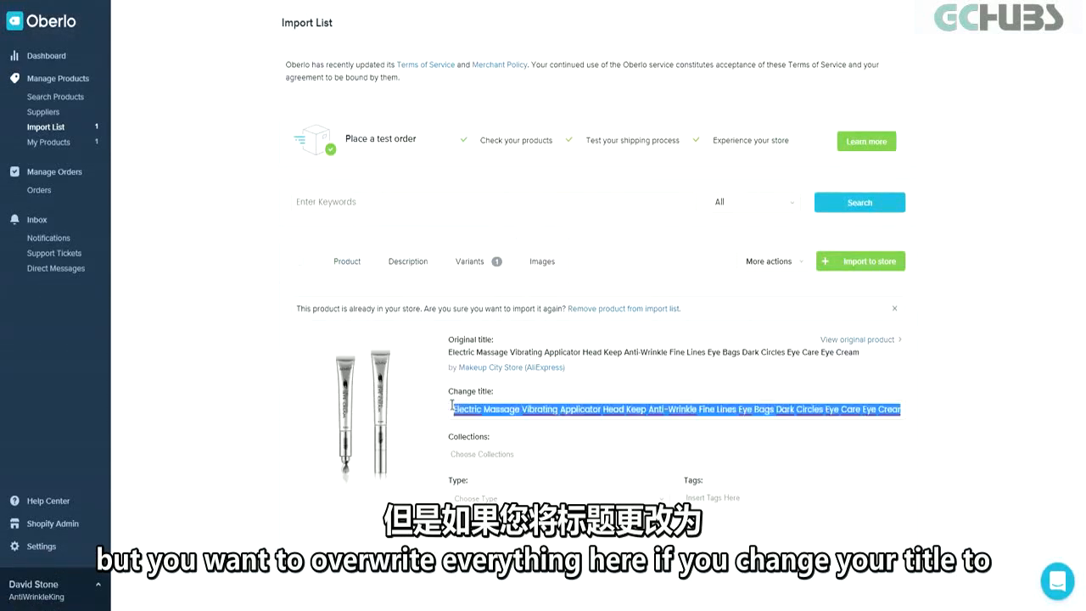
{"action": "type", "text": "Anti Wrinkle King"}
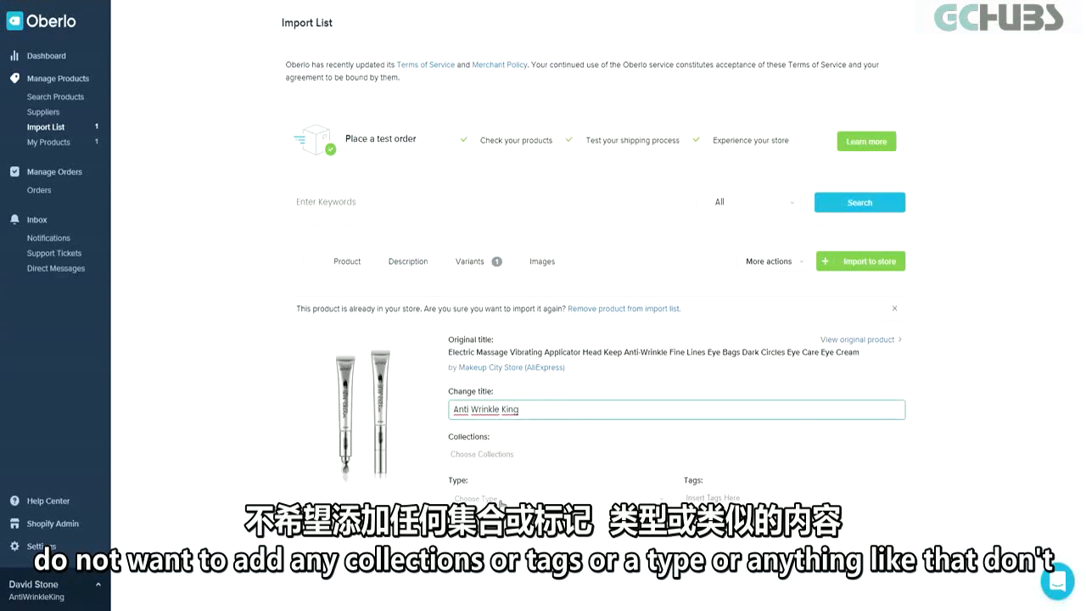
{"action": "left_click", "coordinate": [412, 262]}
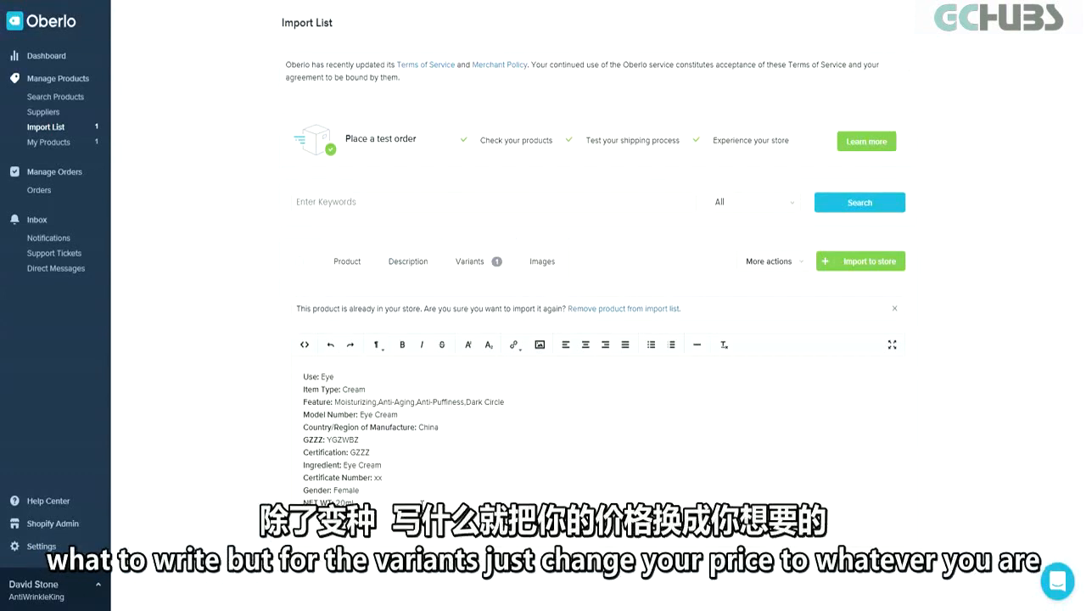
Step: Set the price of the product's variant to 9.95 USD
{"action": "left_click", "coordinate": [456, 273]}
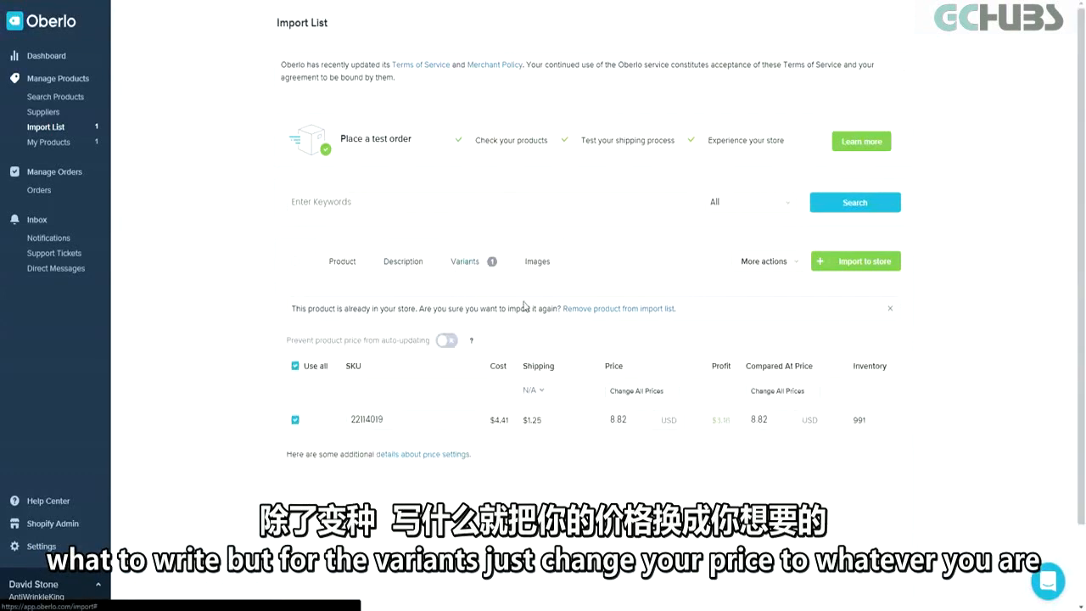
{"action": "double_click", "coordinate": [635, 420]}
{"action": "type", "text": "9"}
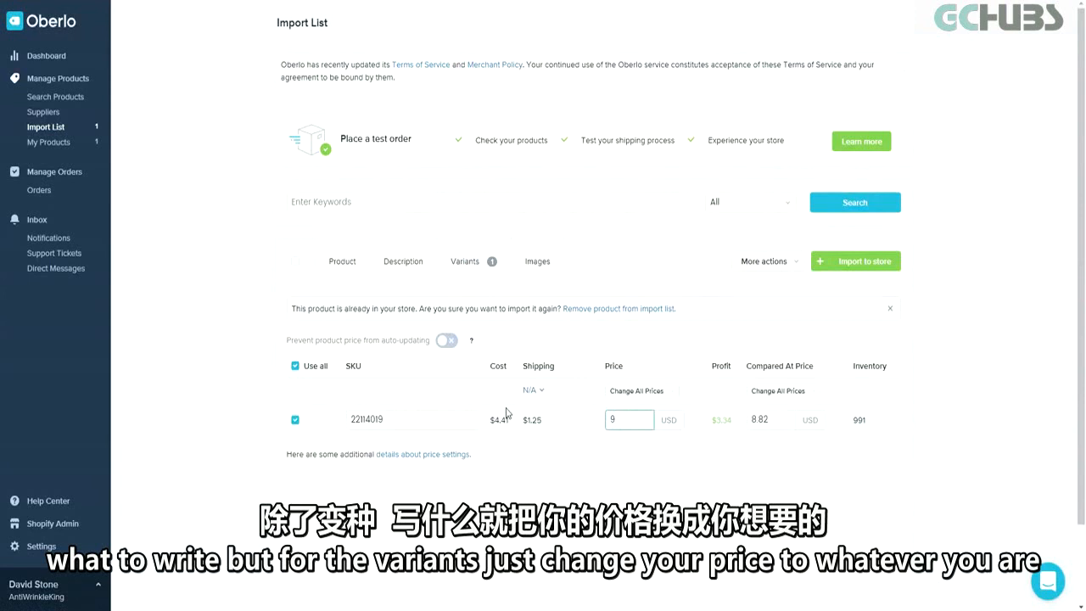
{"action": "type", "text": ".96"}
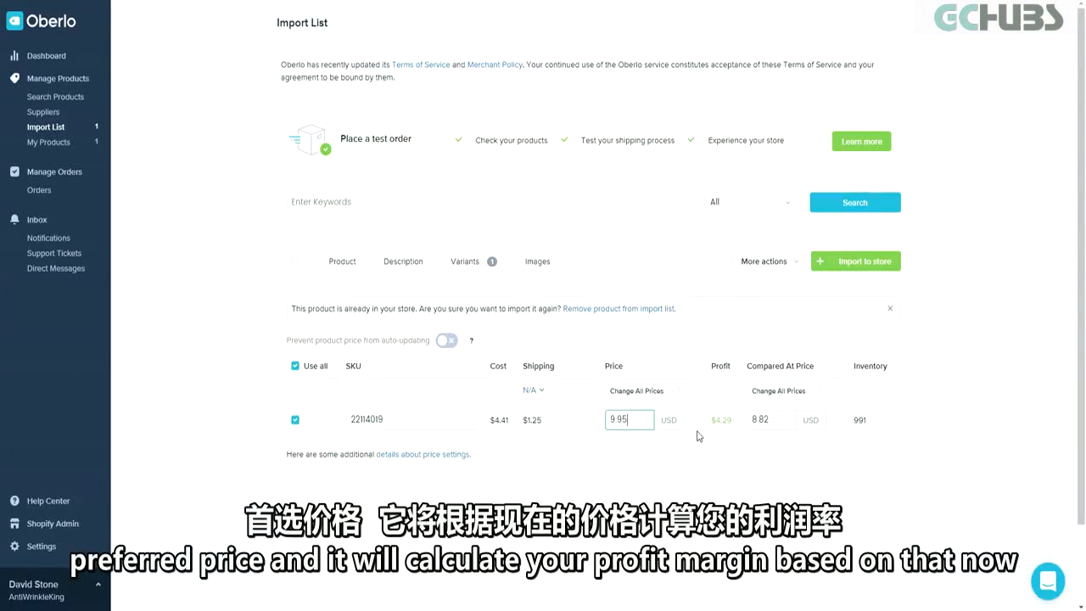
{"action": "key", "text": "Tab"}
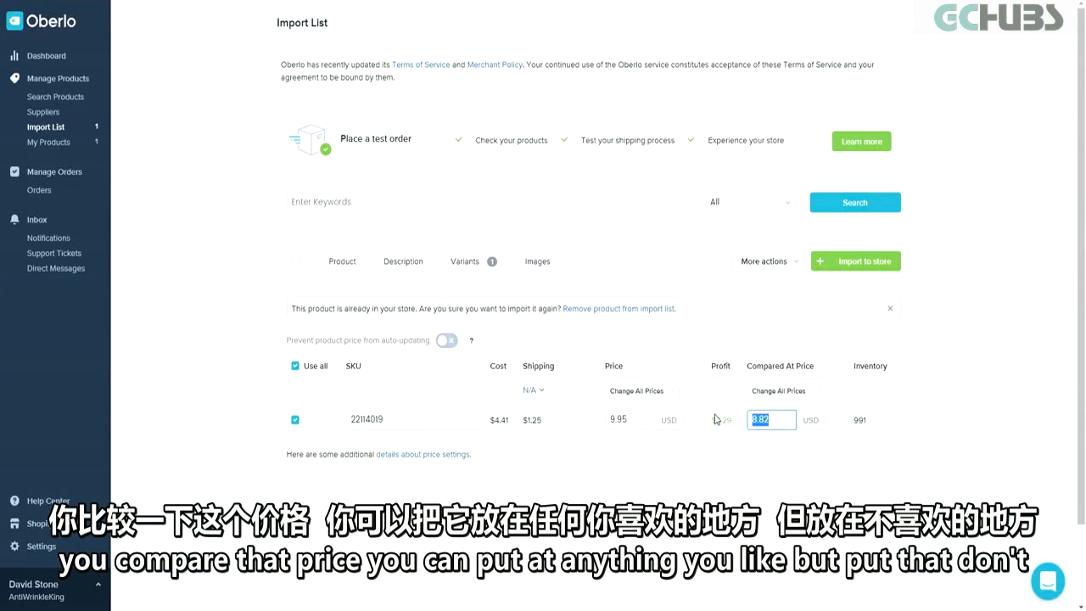
{"action": "type", "text": "10"}
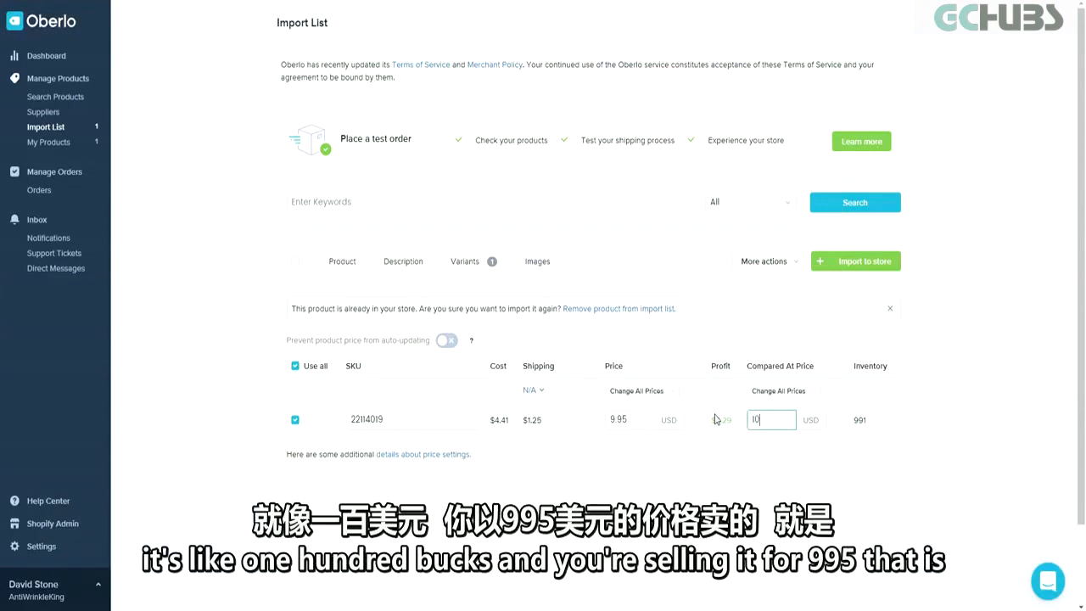
{"action": "type", "text": "0"}
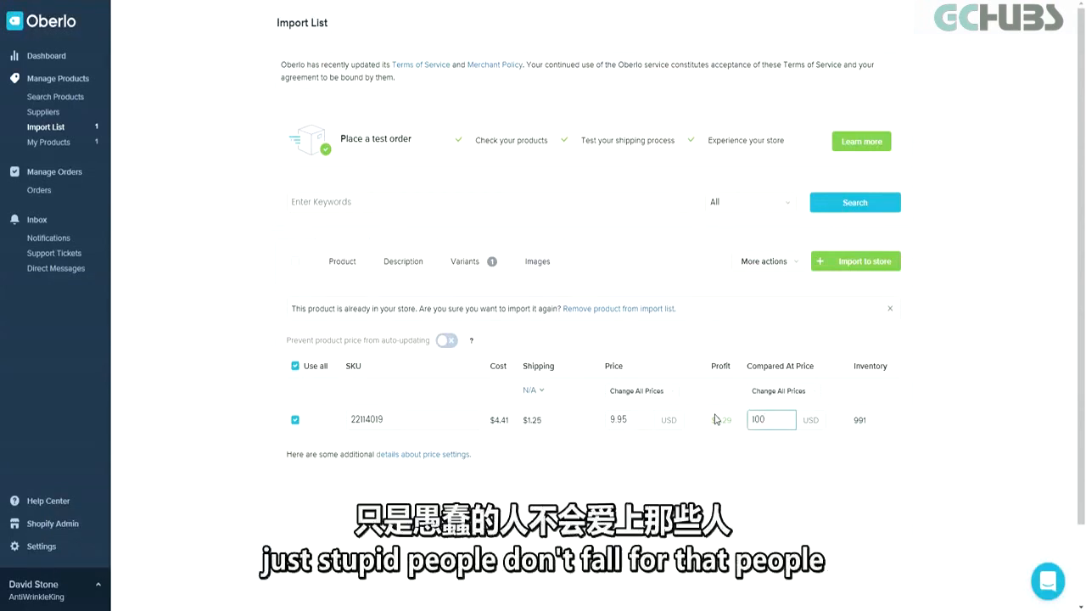
{"action": "key", "text": "BackSpace"}
{"action": "key", "text": "BackSpace"}
{"action": "key", "text": "BackSpace"}
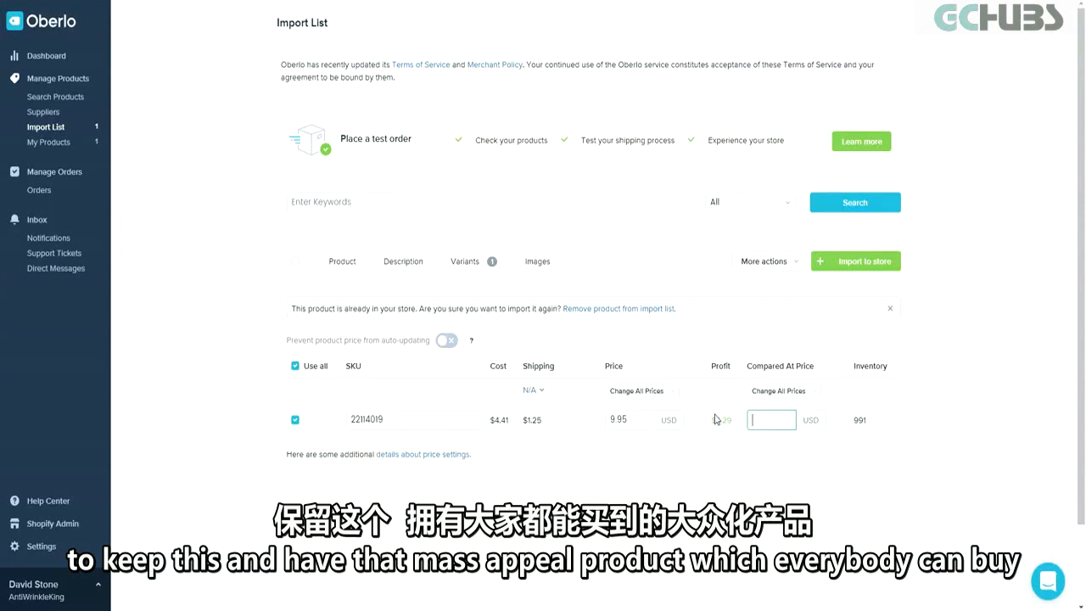
Step: Set the variant's compared at price to 30 USD
{"action": "type", "text": "30"}
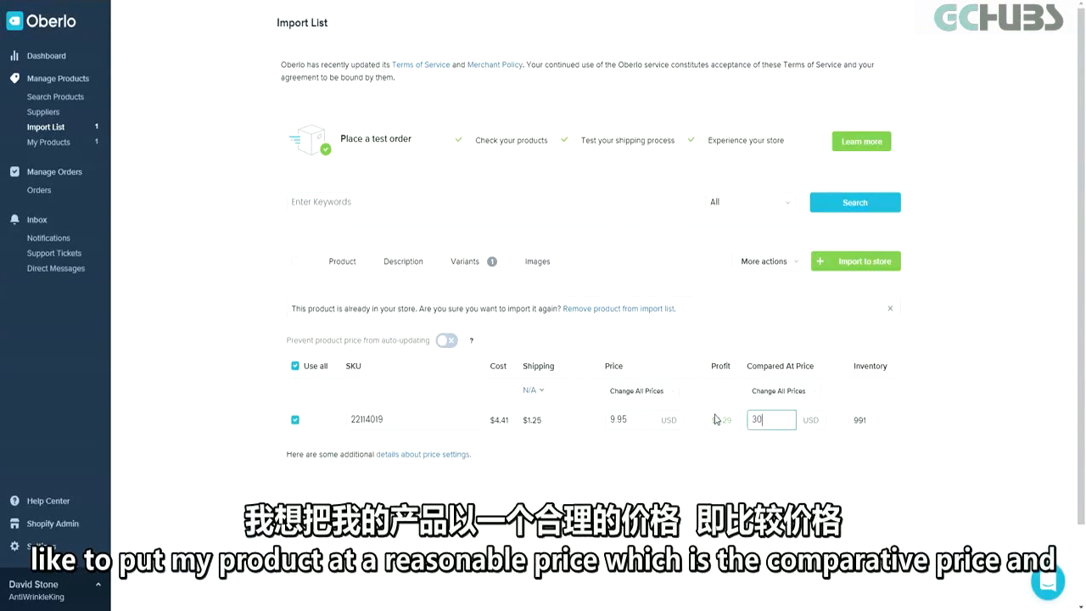
{"action": "left_click", "coordinate": [820, 441]}
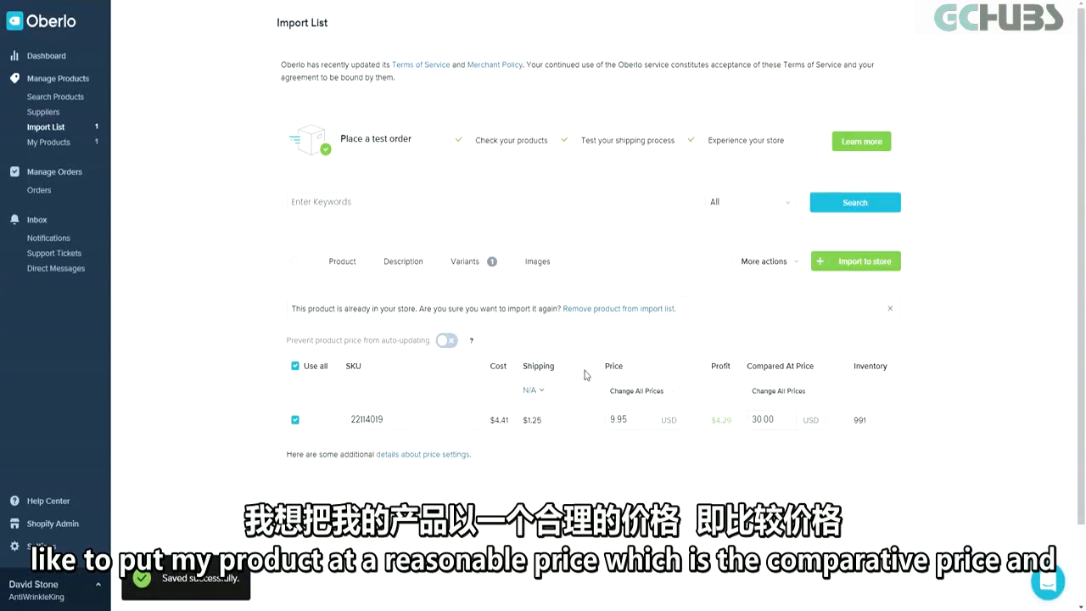
Step: Add the product-only photos with light backgrounds to the eye cream's selected images, leaving out the dark-background ones
{"action": "left_click", "coordinate": [543, 264]}
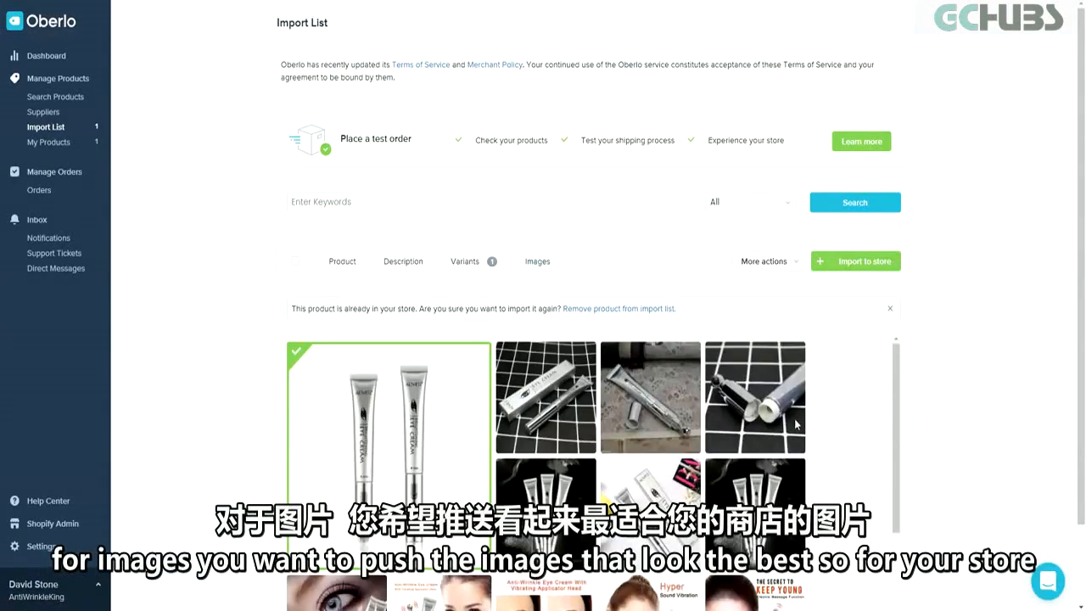
{"action": "scroll", "coordinate": [820, 429], "scroll_direction": "down", "scroll_amount": 3}
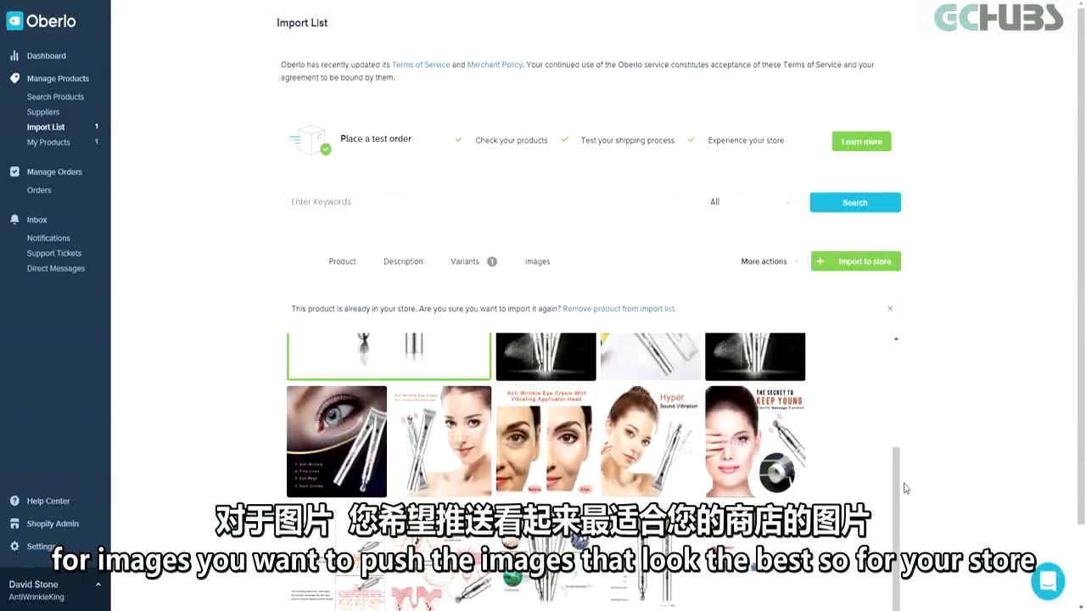
{"action": "left_click_drag", "start_coordinate": [906, 491], "coordinate": [898, 409]}
{"action": "left_click", "coordinate": [755, 514]}
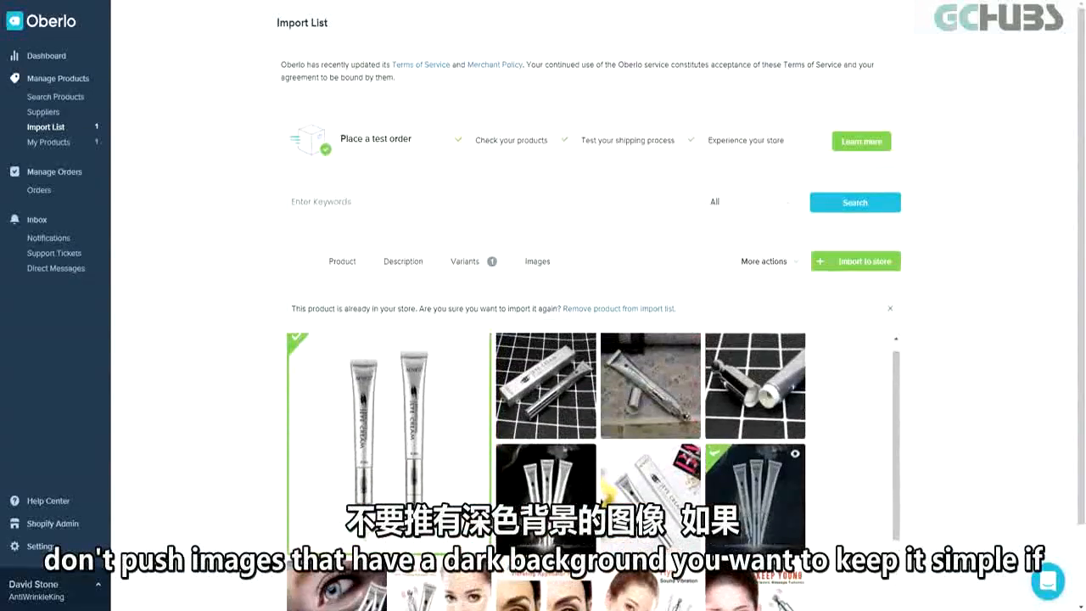
{"action": "left_click", "coordinate": [753, 496]}
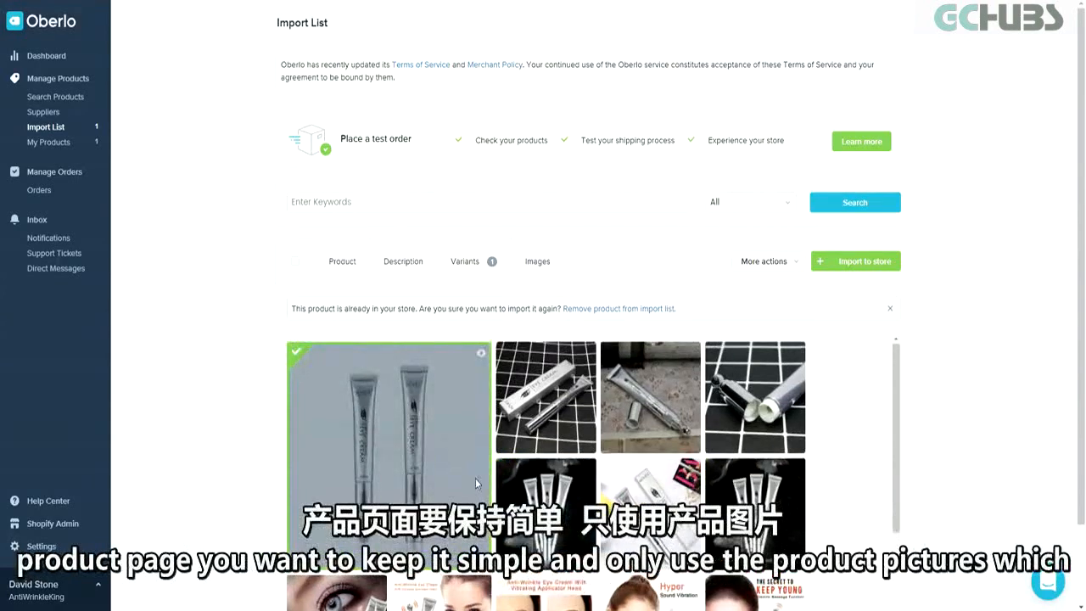
{"action": "left_click", "coordinate": [609, 467]}
{"action": "scroll", "coordinate": [610, 467], "scroll_direction": "down", "scroll_amount": 3}
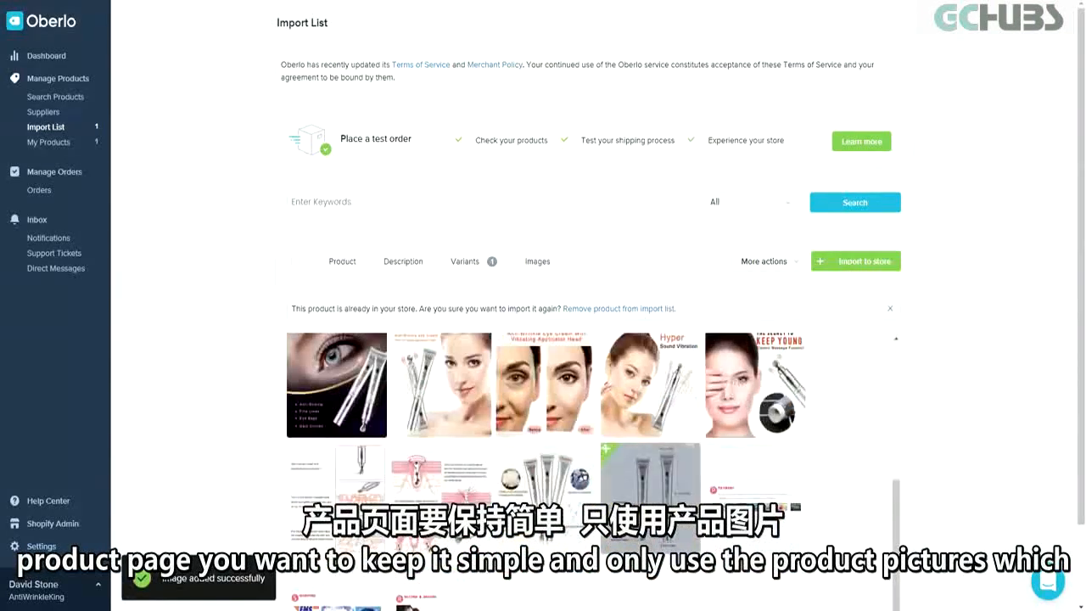
{"action": "left_click", "coordinate": [649, 488]}
{"action": "left_click", "coordinate": [585, 490]}
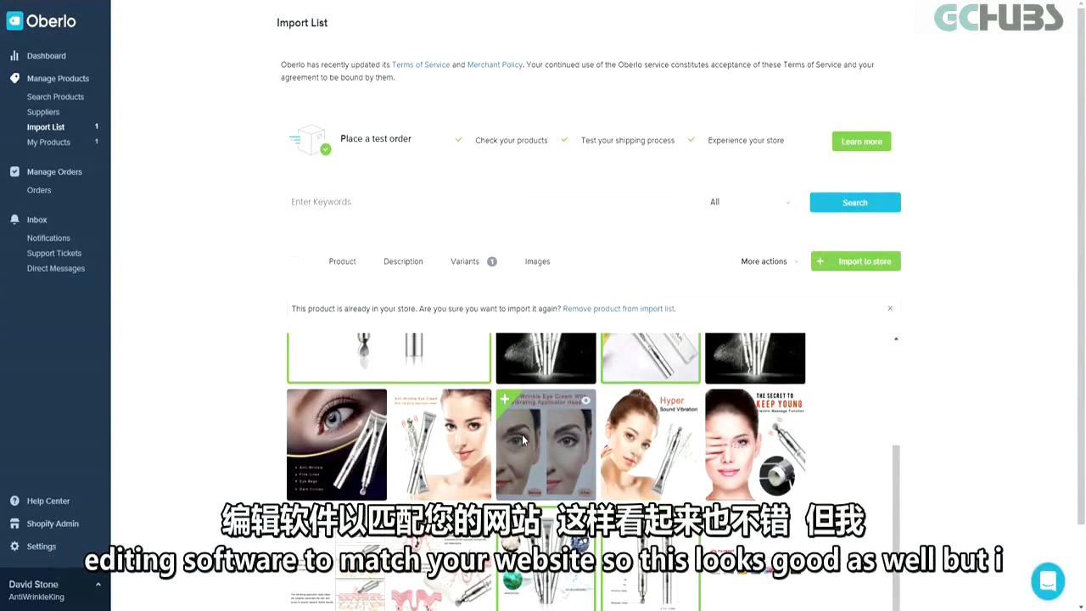
Step: Add the four light-background images featuring a woman's face to the product's selected images
{"action": "left_click", "coordinate": [442, 439]}
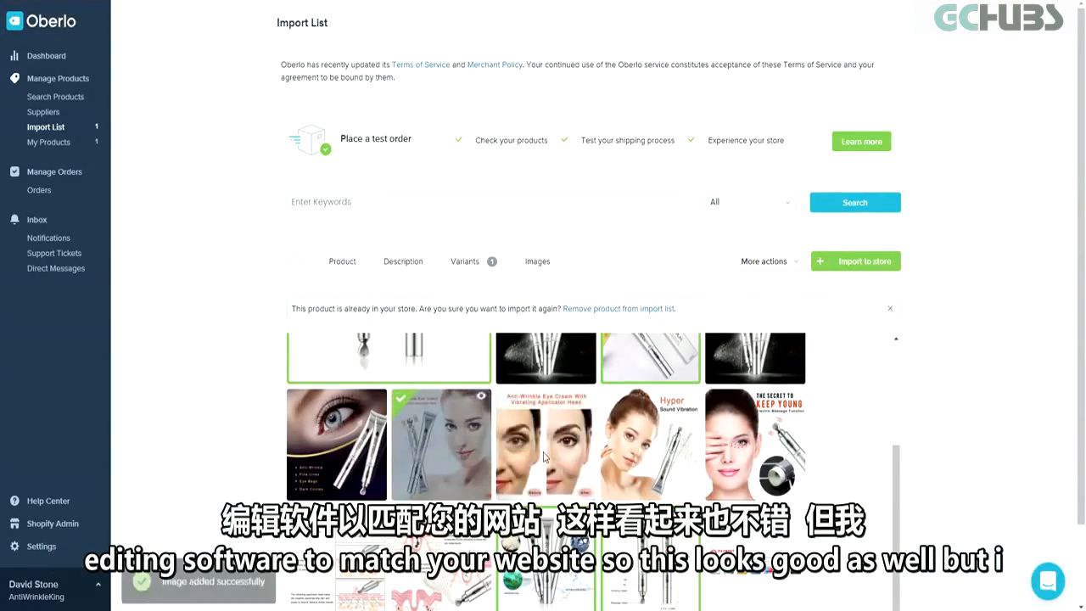
{"action": "left_click", "coordinate": [546, 440]}
{"action": "left_click", "coordinate": [650, 440]}
{"action": "left_click", "coordinate": [754, 439]}
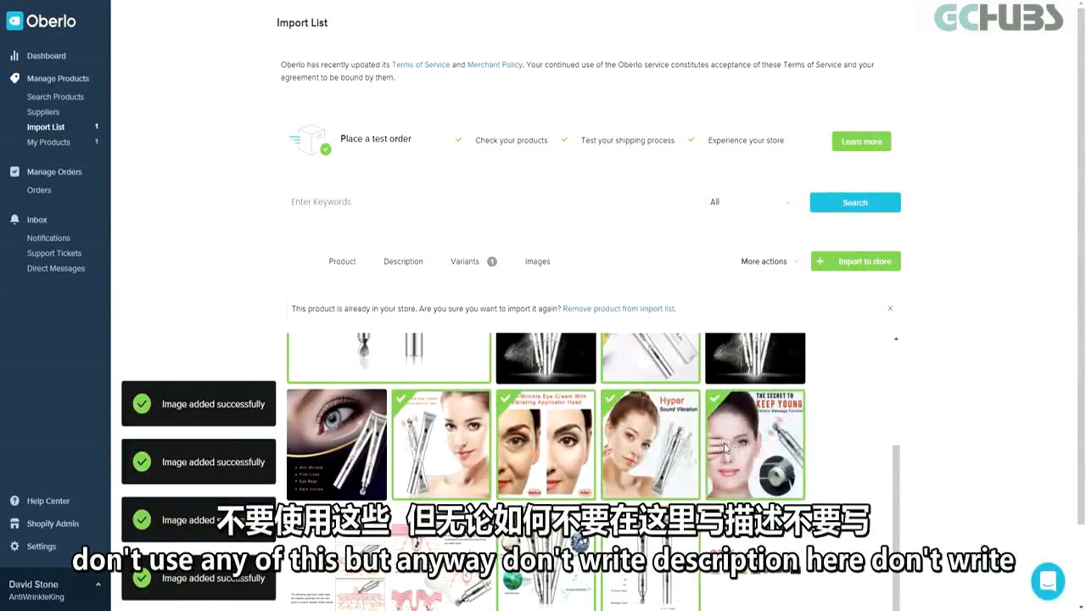
Step: Check the product's title and description, and import the product to the store
{"action": "left_click", "coordinate": [403, 263]}
{"action": "left_click", "coordinate": [347, 262]}
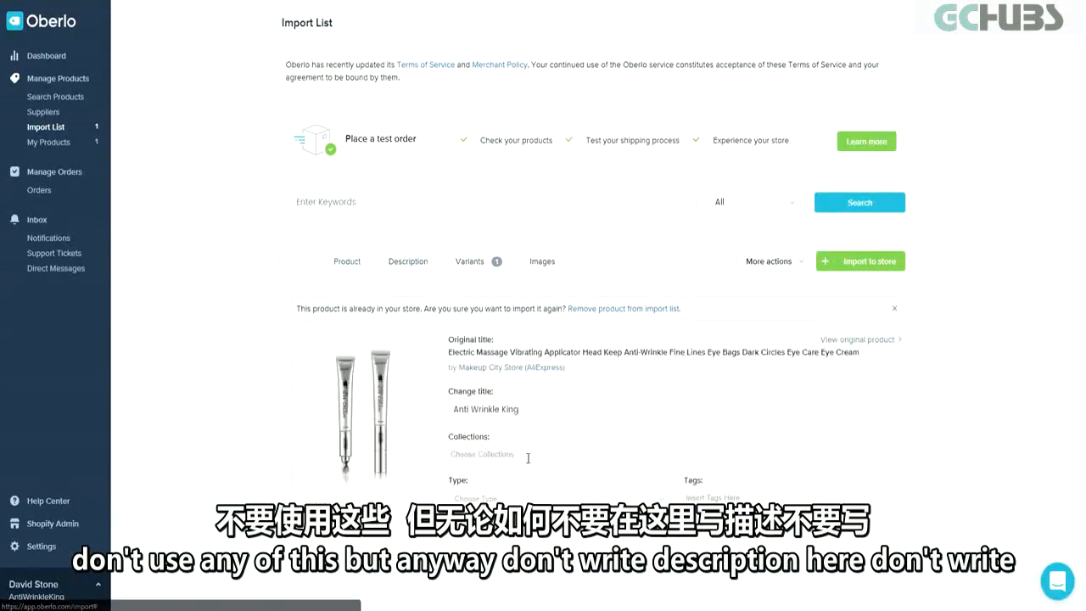
{"action": "left_click", "coordinate": [408, 262]}
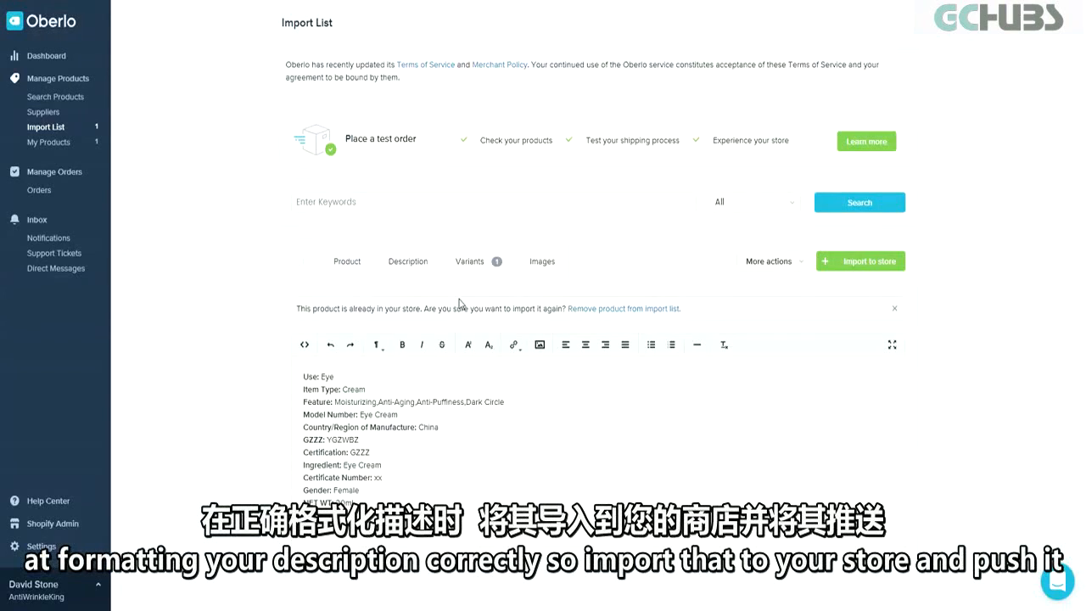
{"action": "left_click", "coordinate": [883, 266]}
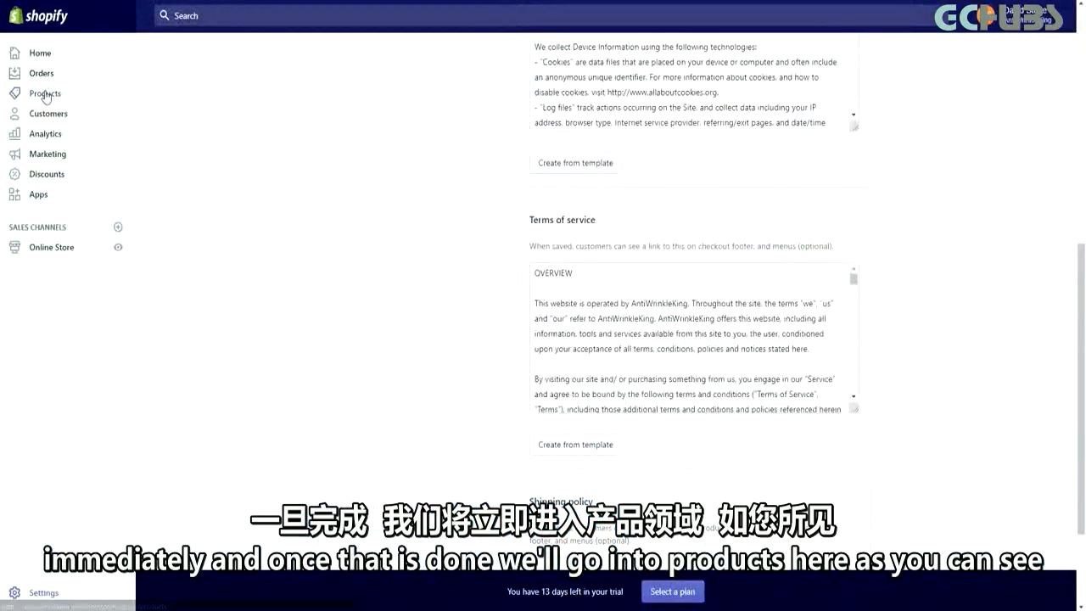
Step: Switch to the Shopify admin, open the Anti-Wrinkle King product and delete the image and blank lines above its description text
{"action": "left_click", "coordinate": [44, 91]}
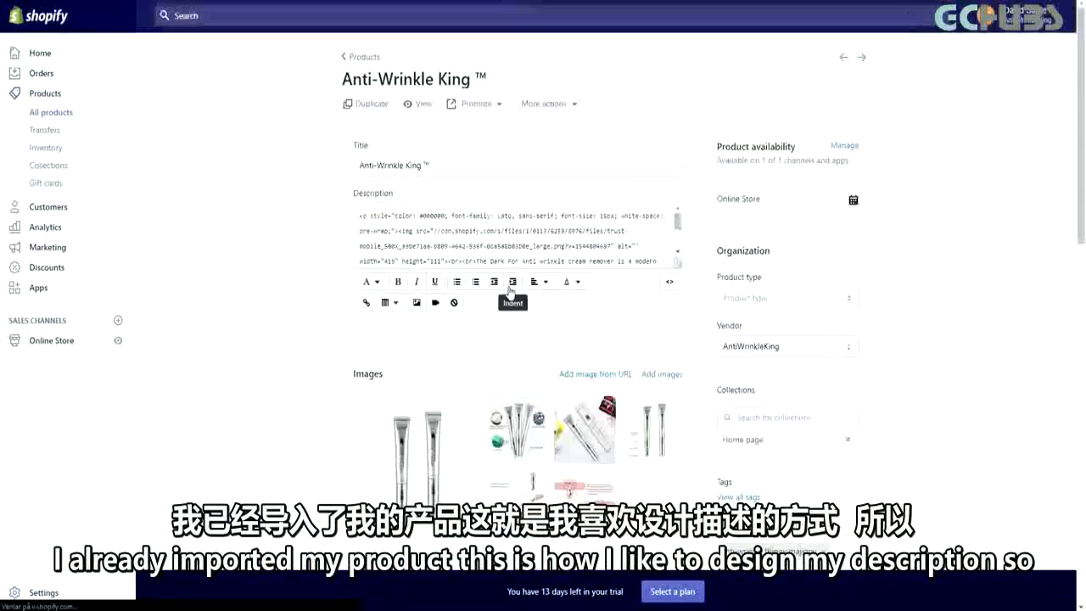
{"action": "left_click", "coordinate": [452, 284]}
{"action": "key", "text": "BackSpace"}
{"action": "key", "text": "Down"}
{"action": "key", "text": "Down"}
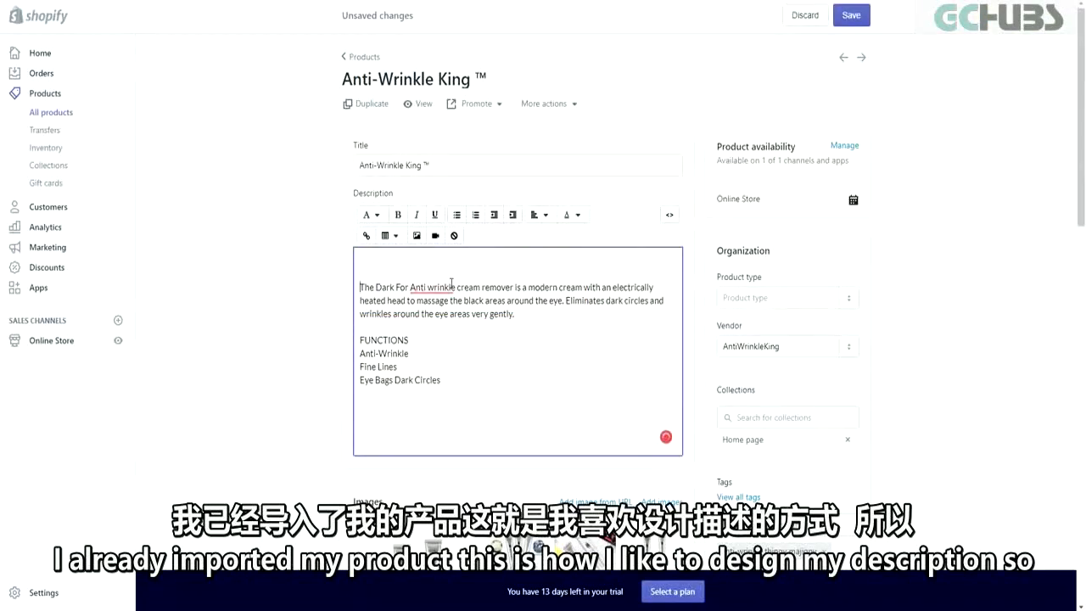
{"action": "key", "text": "BackSpace"}
{"action": "key", "text": "BackSpace"}
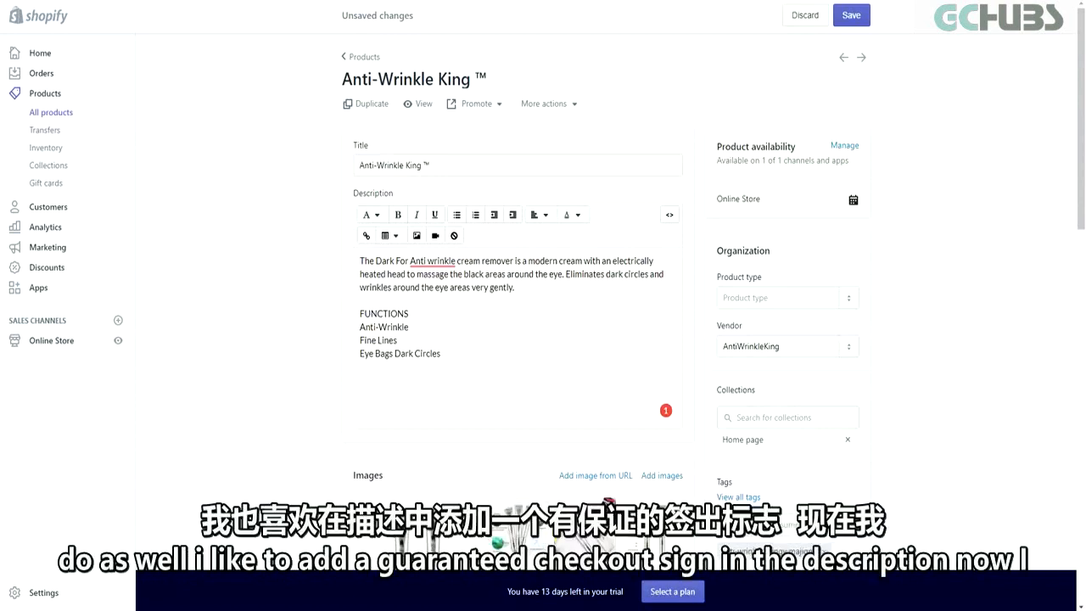
Step: Insert the uploaded guaranteed safe checkout image on a new line above the description text
{"action": "left_click", "coordinate": [361, 260]}
{"action": "key", "text": "Return"}
{"action": "key", "text": "Return"}
{"action": "key", "text": "Up"}
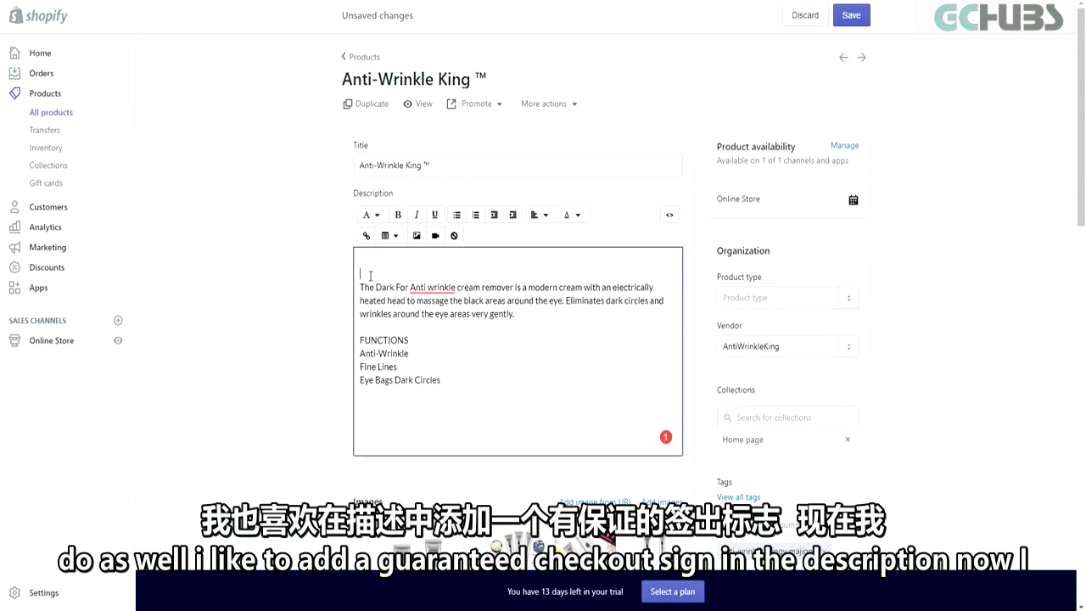
{"action": "key", "text": "BackSpace"}
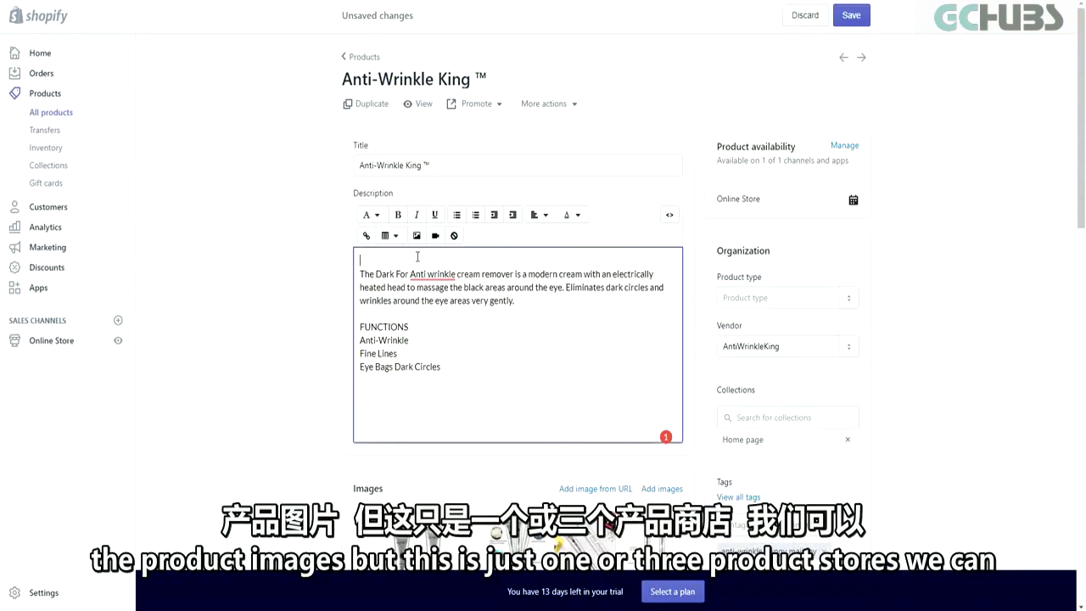
{"action": "left_click", "coordinate": [417, 236]}
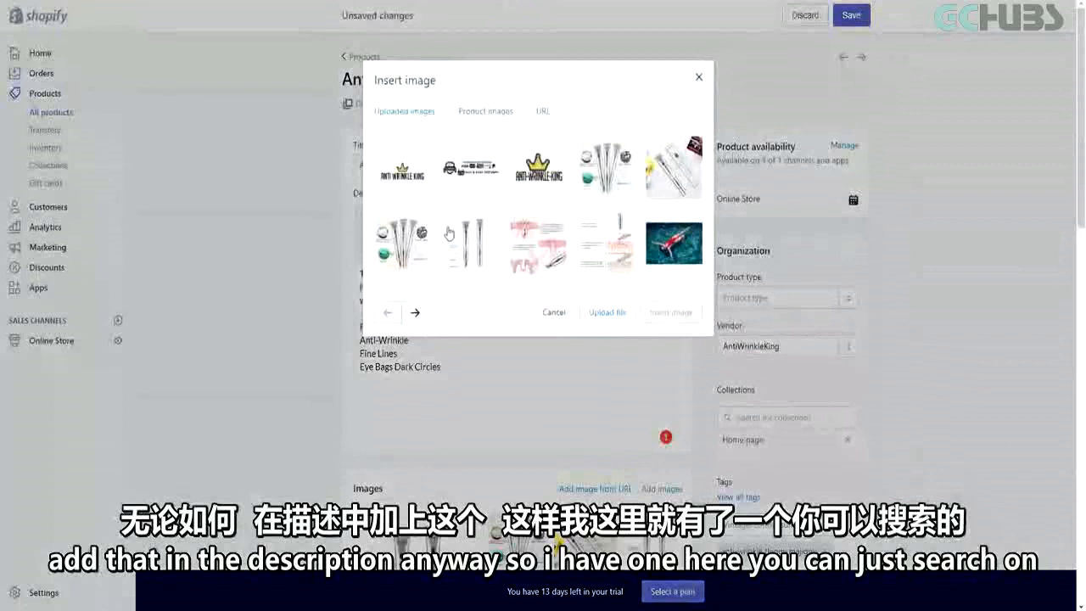
{"action": "left_click", "coordinate": [492, 187]}
{"action": "left_click", "coordinate": [655, 406]}
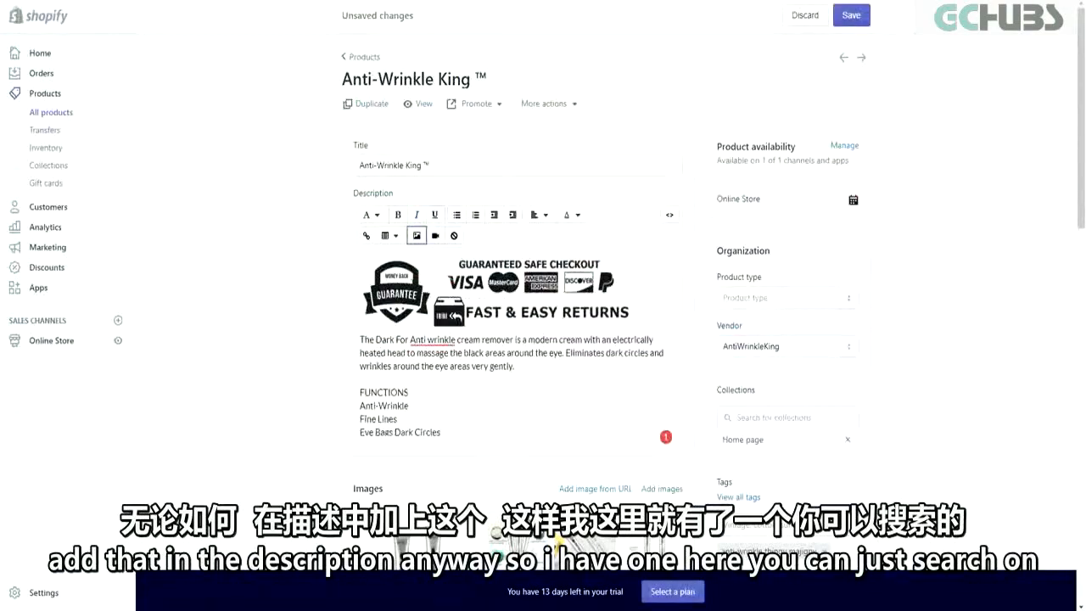
Step: Shrink the guaranteed safe checkout image proportionally within the description
{"action": "left_click", "coordinate": [616, 327]}
{"action": "left_click_drag", "start_coordinate": [616, 327], "coordinate": [616, 326]}
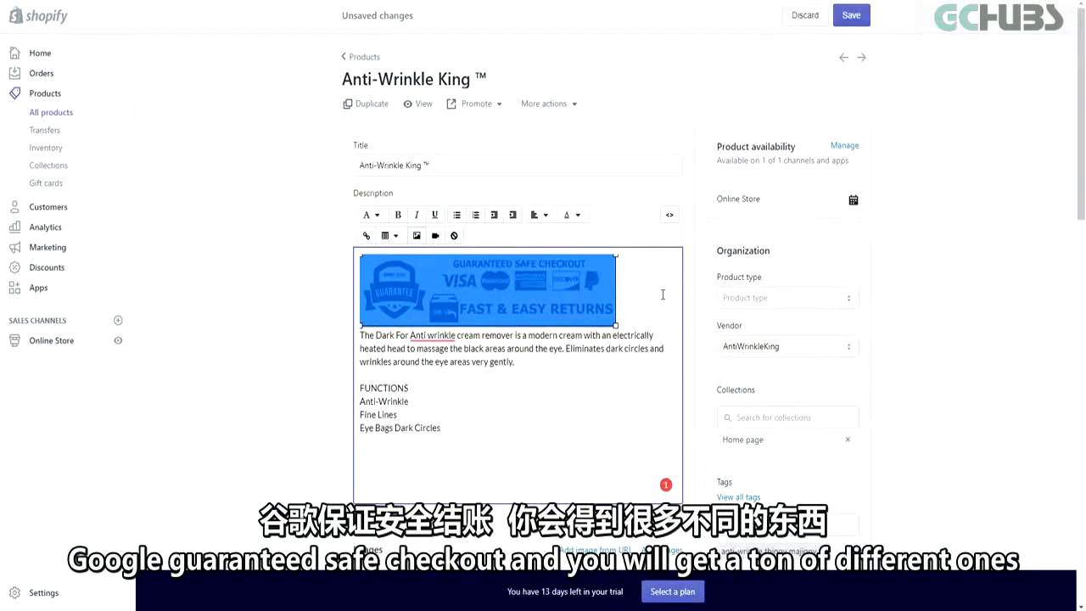
{"action": "left_click", "coordinate": [663, 294]}
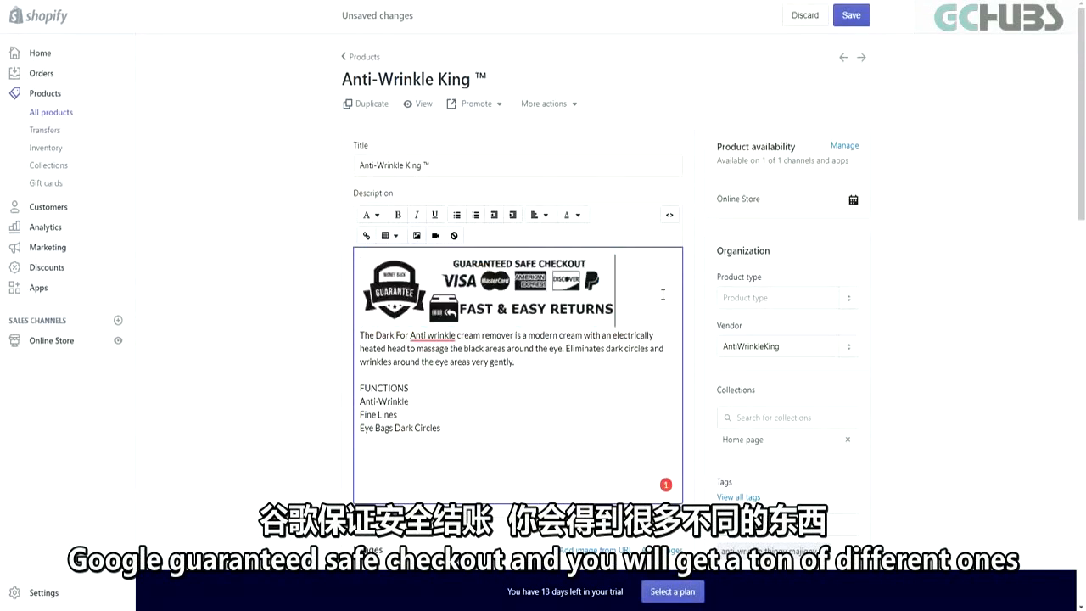
{"action": "left_click", "coordinate": [701, 326]}
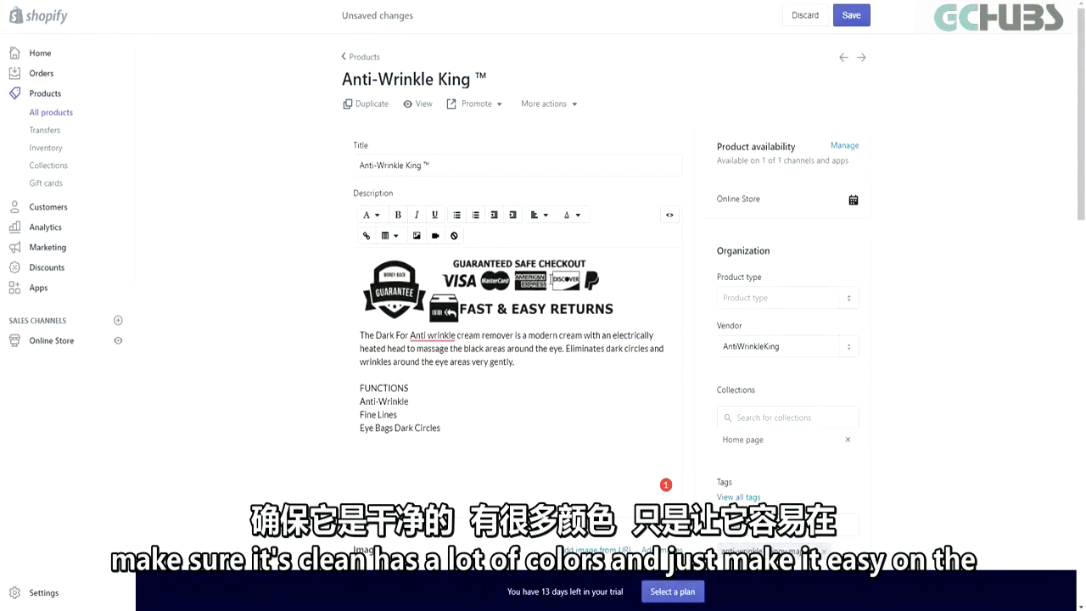
{"action": "left_click", "coordinate": [550, 279]}
{"action": "left_click_drag", "start_coordinate": [615, 325], "coordinate": [585, 316]}
{"action": "left_click", "coordinate": [624, 296]}
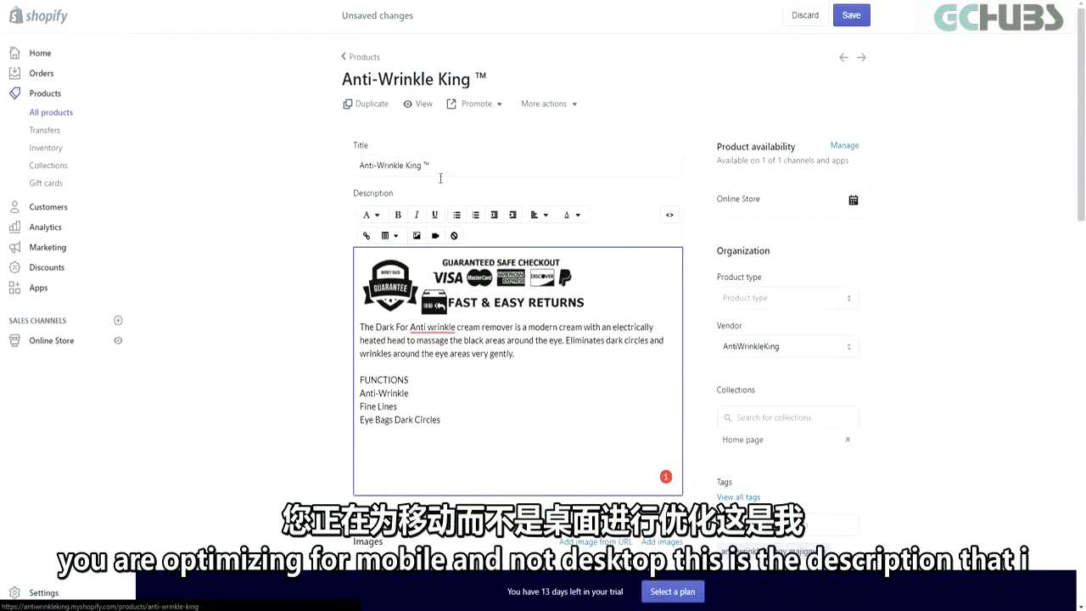
Step: Add blank lines and start a bulleted list between the checkout image and the description paragraph
{"action": "left_click", "coordinate": [473, 436]}
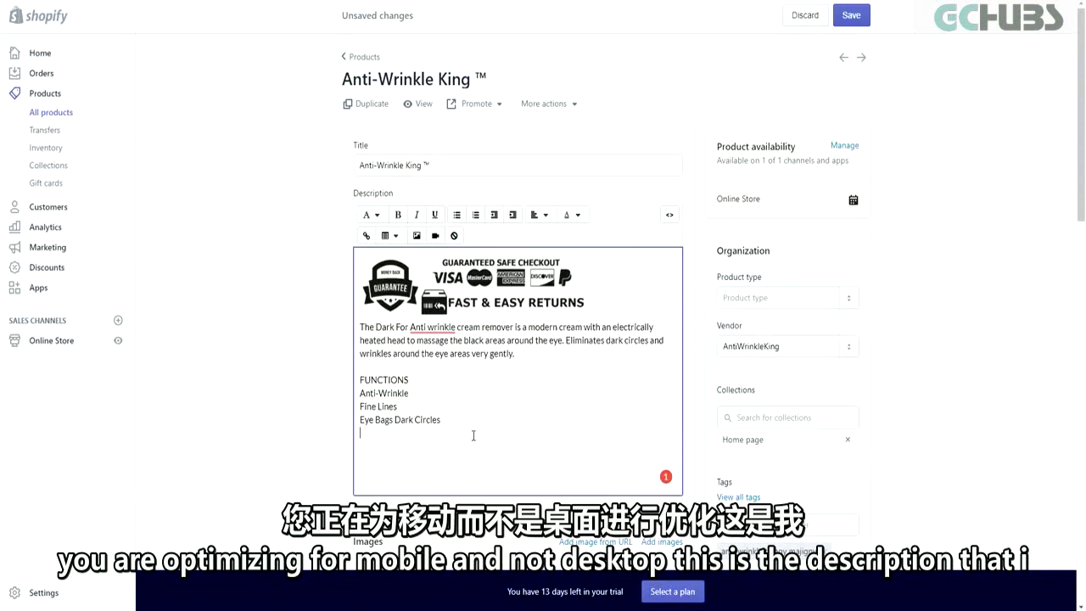
{"action": "key", "text": "Return"}
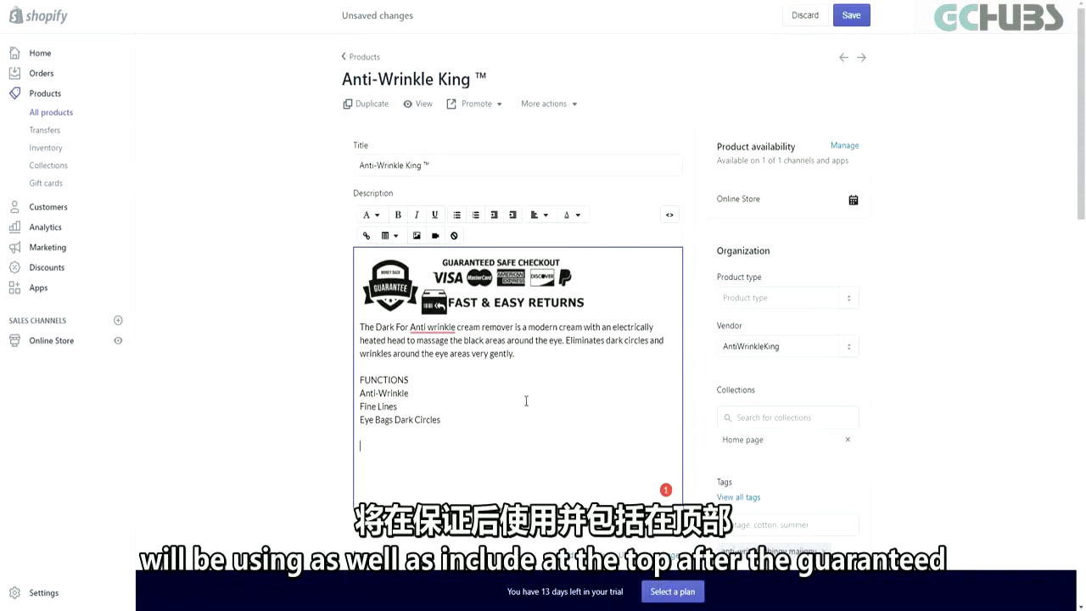
{"action": "left_click", "coordinate": [360, 326]}
{"action": "key", "text": "Return"}
{"action": "key", "text": "Return"}
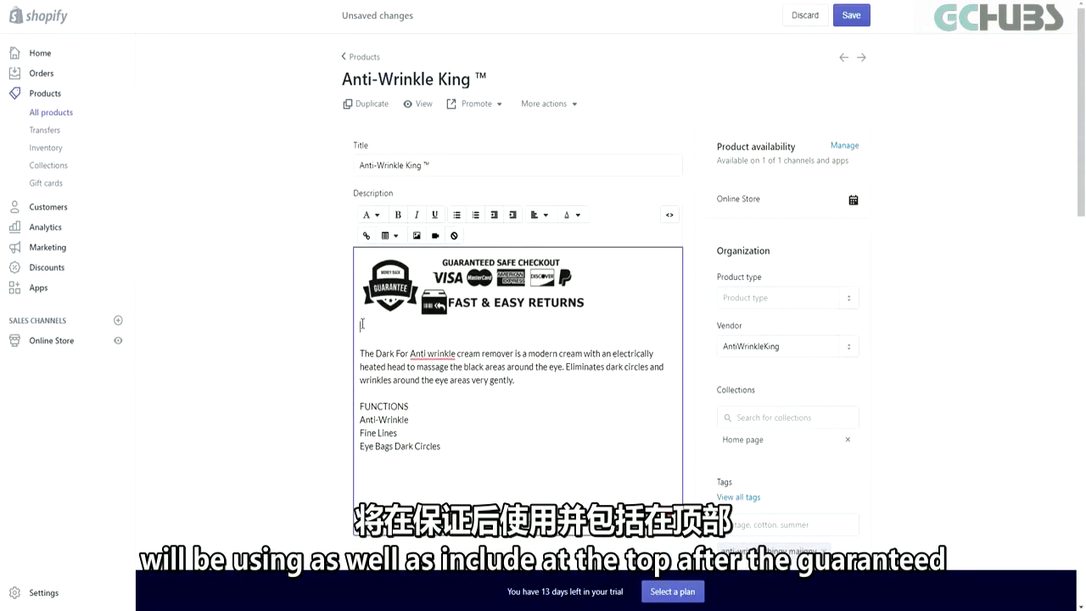
{"action": "key", "text": "Down"}
{"action": "left_click", "coordinate": [457, 214]}
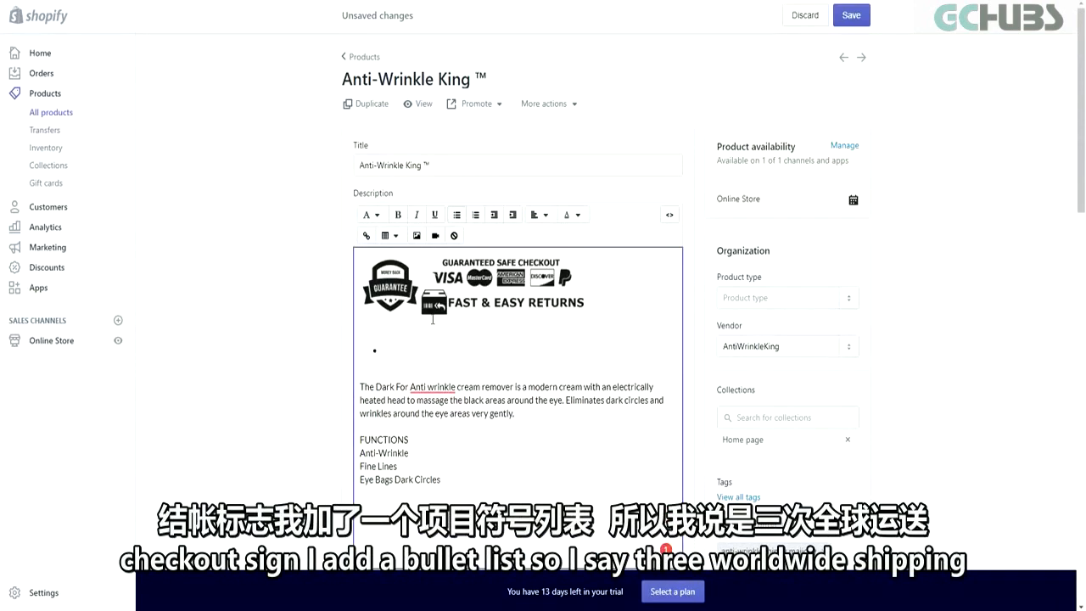
Step: Enter the bullet points "Free Worldwide Shipping", "Eco-Friendly Shipping" and "Easy Returns & Exchanges"
{"action": "type", "text": "Free Worldwide Shipping"}
{"action": "key", "text": "Return"}
{"action": "type", "text": "Eco-F"}
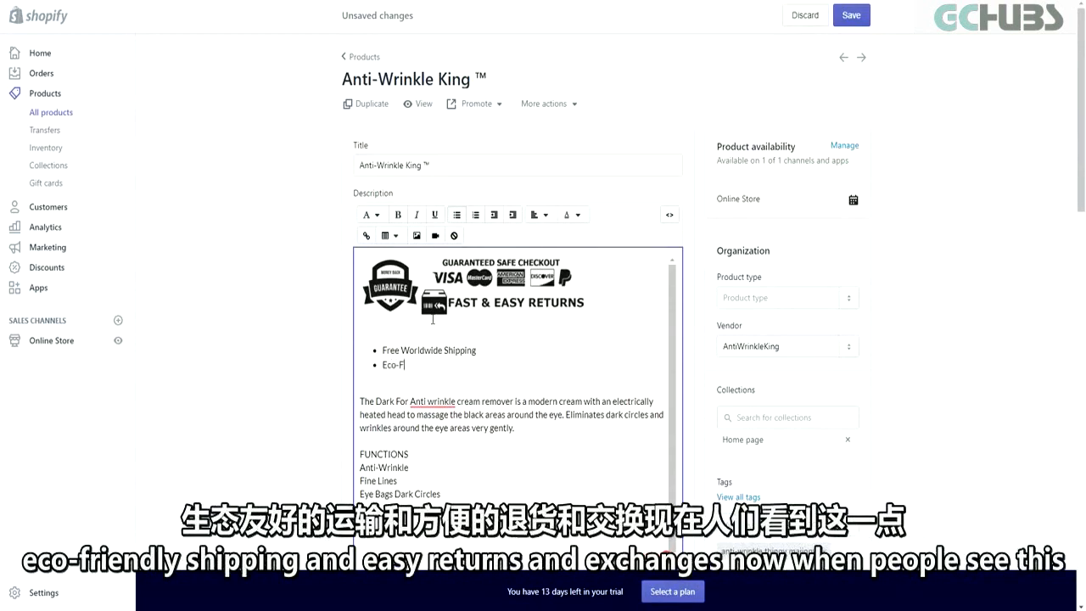
{"action": "type", "text": "riendly Shipping"}
{"action": "key", "text": "Return"}
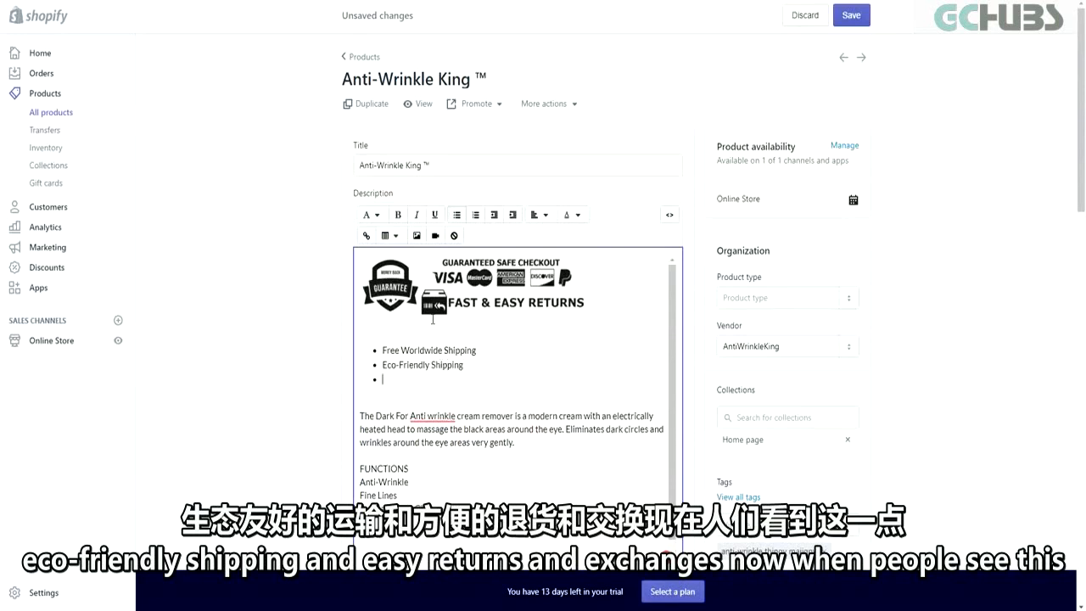
{"action": "type", "text": "Easy Returns & Exchanges"}
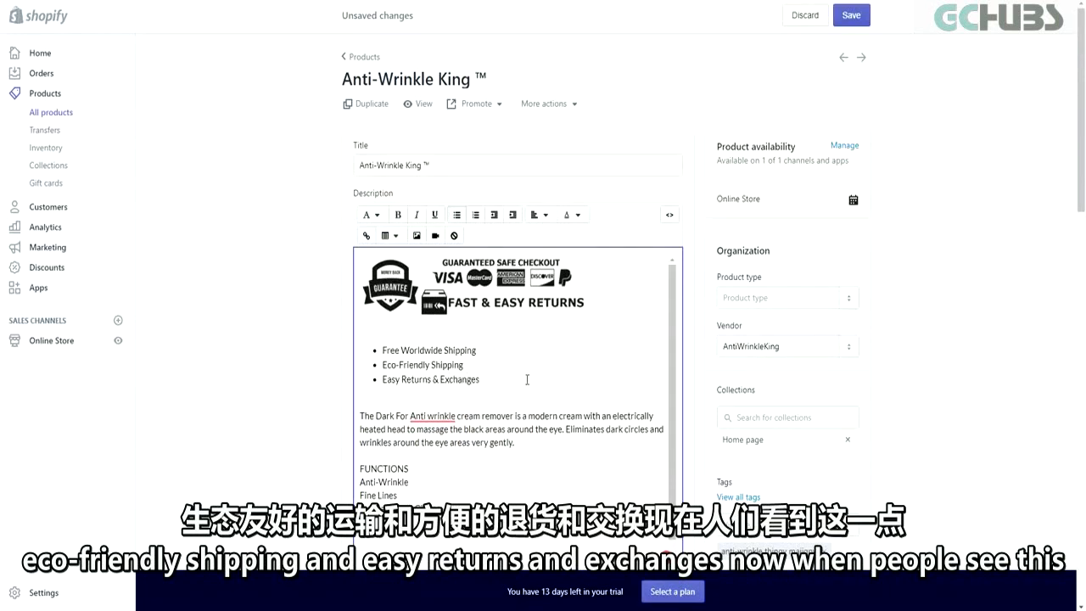
Step: Look over the finished description and save the product
{"action": "left_click", "coordinate": [495, 401]}
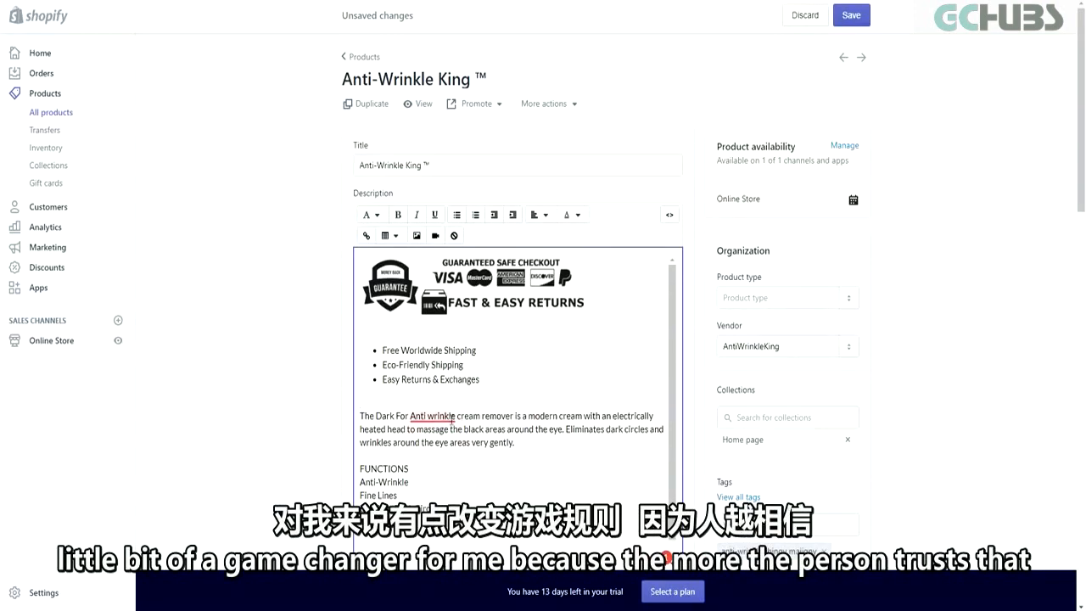
{"action": "mouse_move", "coordinate": [450, 418]}
{"action": "left_click", "coordinate": [572, 387]}
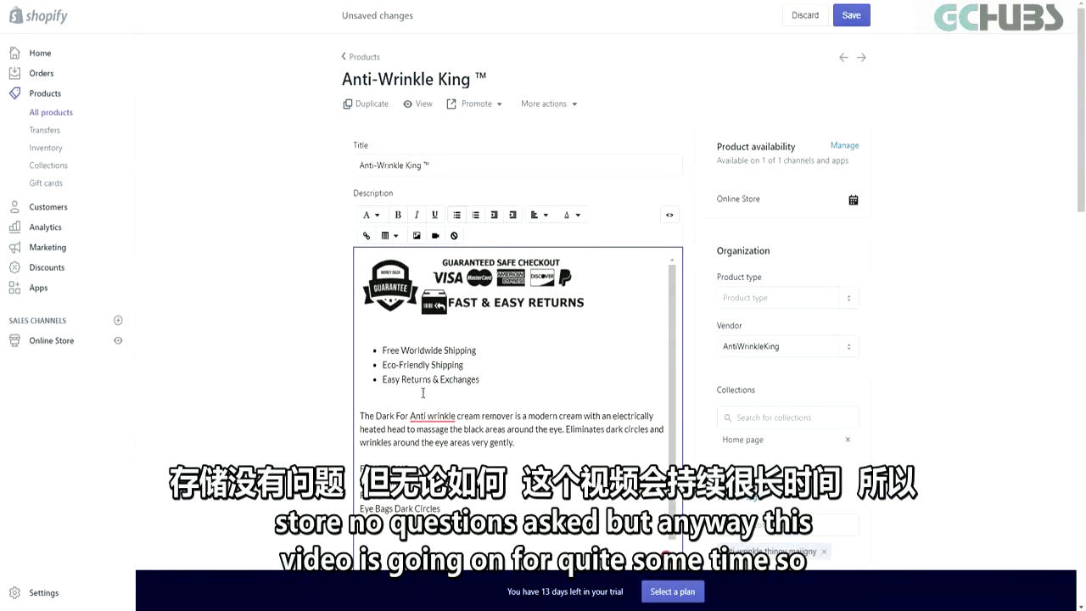
{"action": "scroll", "coordinate": [475, 399], "scroll_direction": "down", "scroll_amount": 1}
{"action": "scroll", "coordinate": [533, 406], "scroll_direction": "up", "scroll_amount": 1}
{"action": "left_click", "coordinate": [853, 17]}
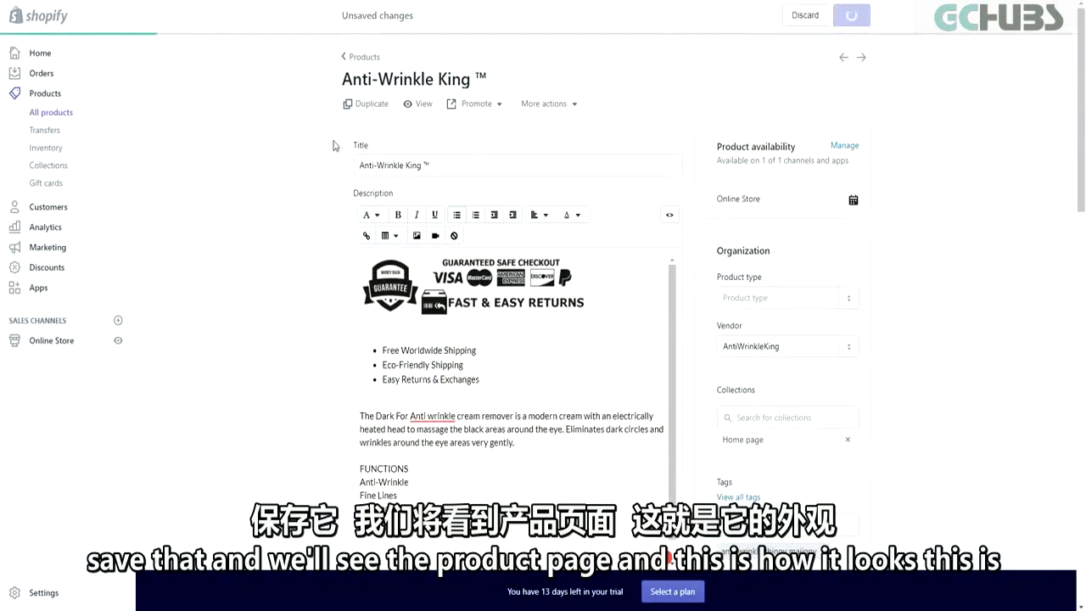
Step: View the product's page in the online store and examine its images, price, checkout badge and description
{"action": "left_click", "coordinate": [418, 104]}
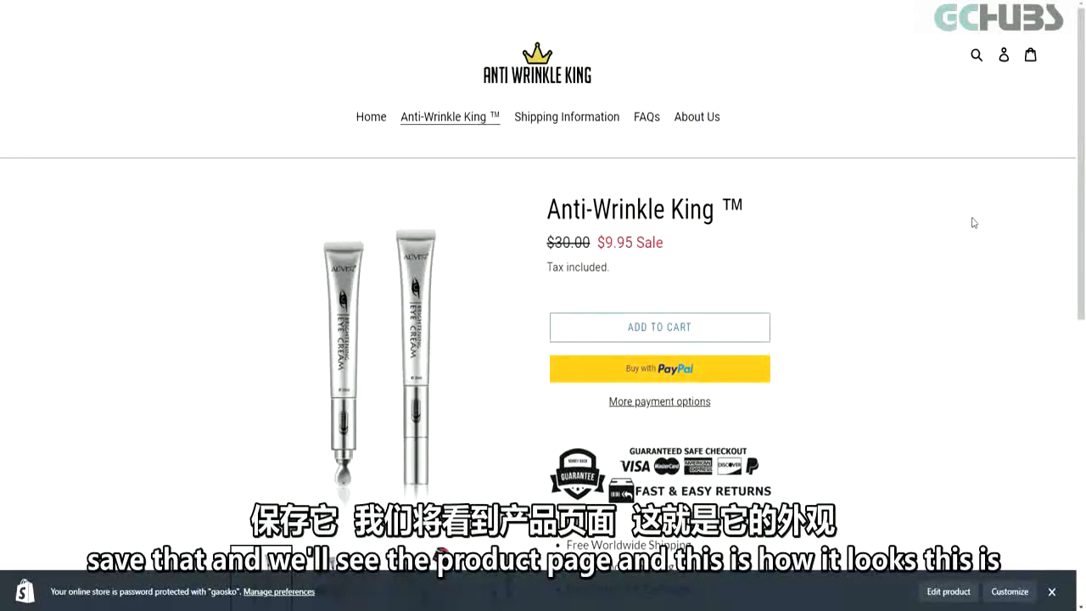
{"action": "scroll", "coordinate": [982, 438], "scroll_direction": "down", "scroll_amount": 3}
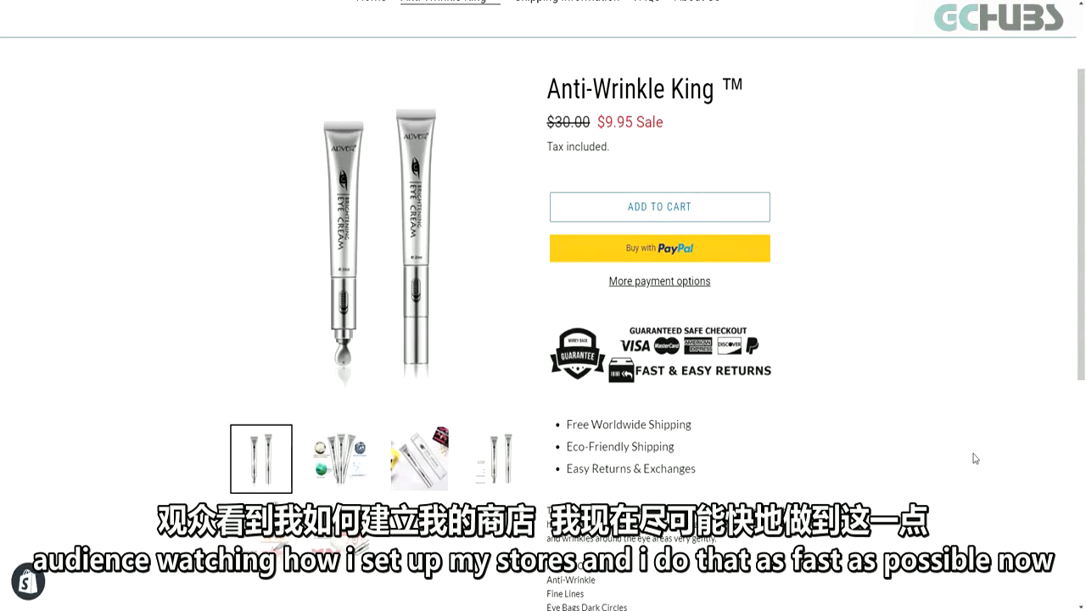
{"action": "left_click", "coordinate": [654, 283]}
{"action": "scroll", "coordinate": [899, 502], "scroll_direction": "down", "scroll_amount": 3}
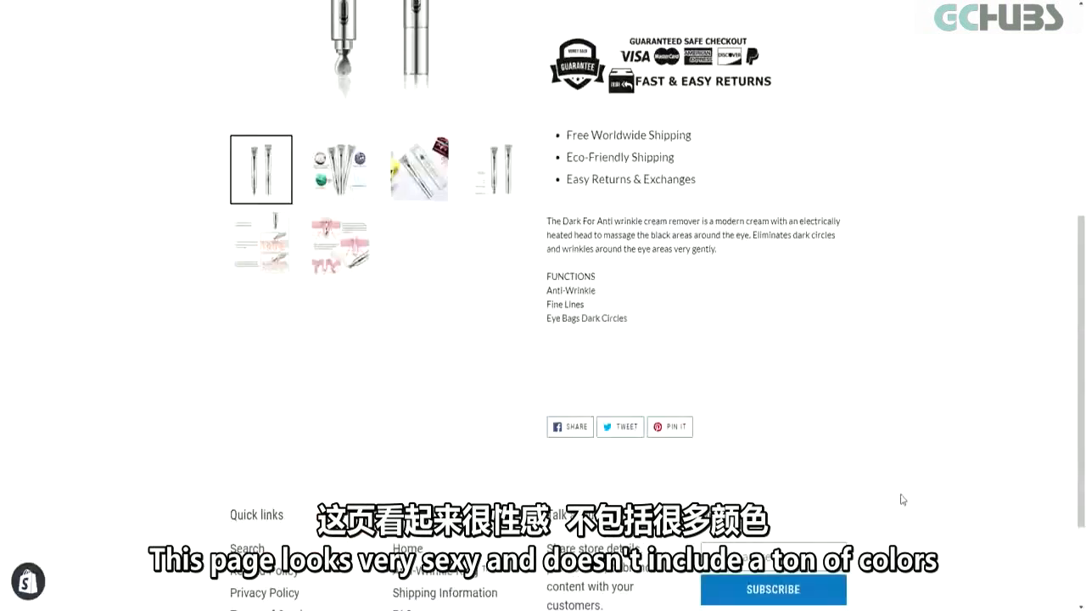
Step: Review the live product page from the header and price down to the shipping bullets, description and footer
{"action": "scroll", "coordinate": [897, 424], "scroll_direction": "up", "scroll_amount": 3}
{"action": "scroll", "coordinate": [892, 464], "scroll_direction": "down", "scroll_amount": 1}
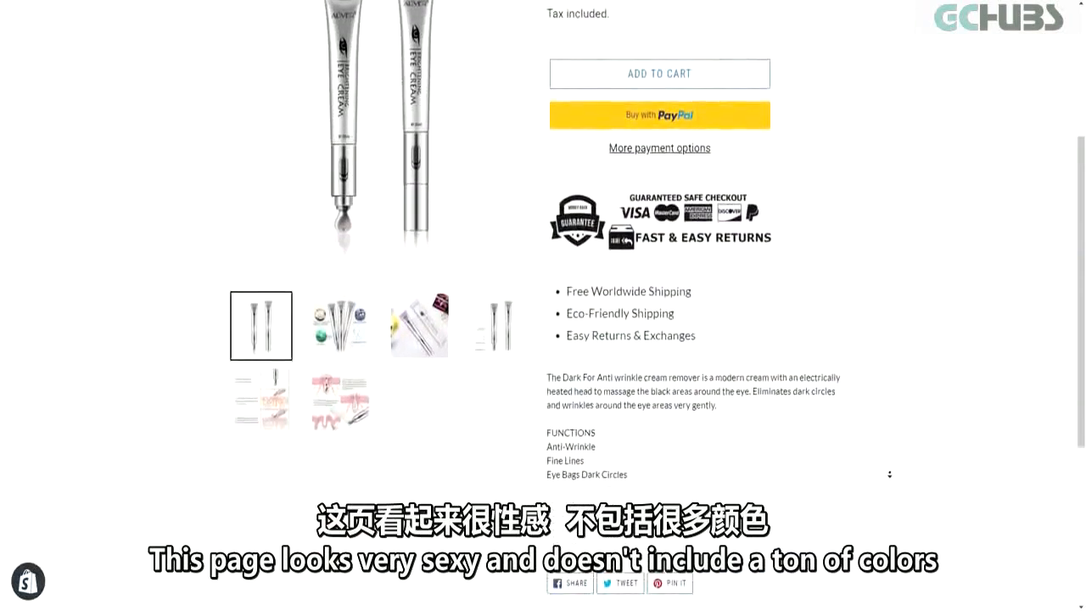
{"action": "scroll", "coordinate": [893, 407], "scroll_direction": "up", "scroll_amount": 3}
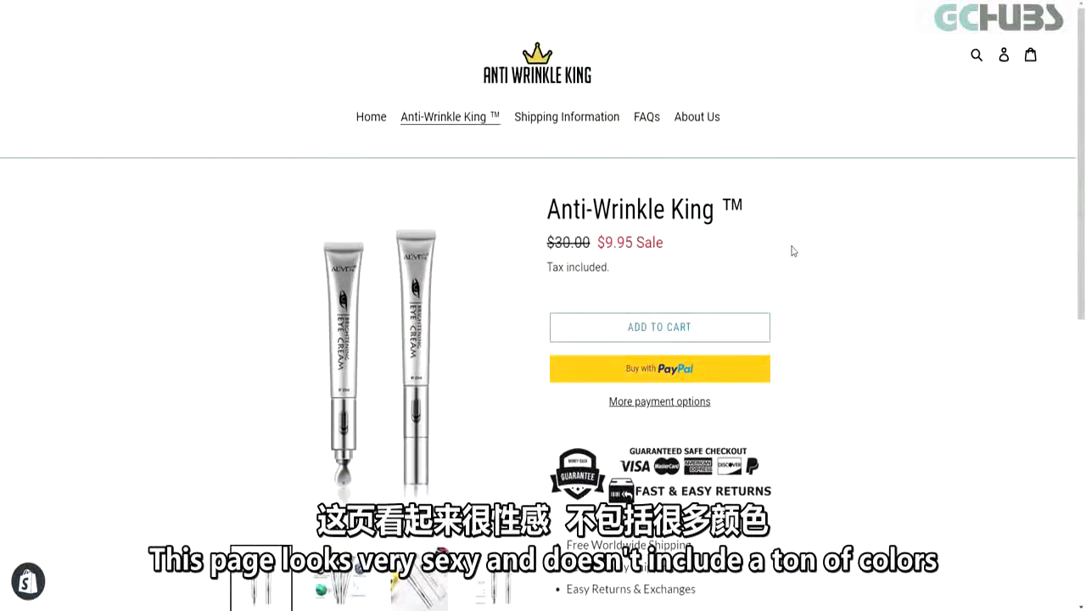
{"action": "scroll", "coordinate": [873, 189], "scroll_direction": "down", "scroll_amount": 3}
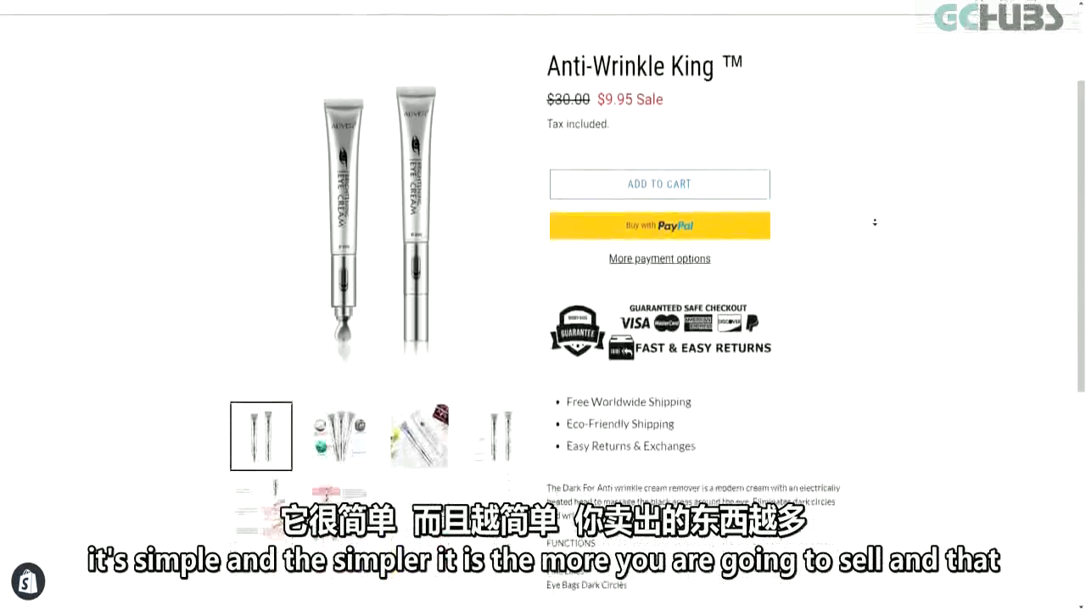
{"action": "scroll", "coordinate": [875, 221], "scroll_direction": "down", "scroll_amount": 3}
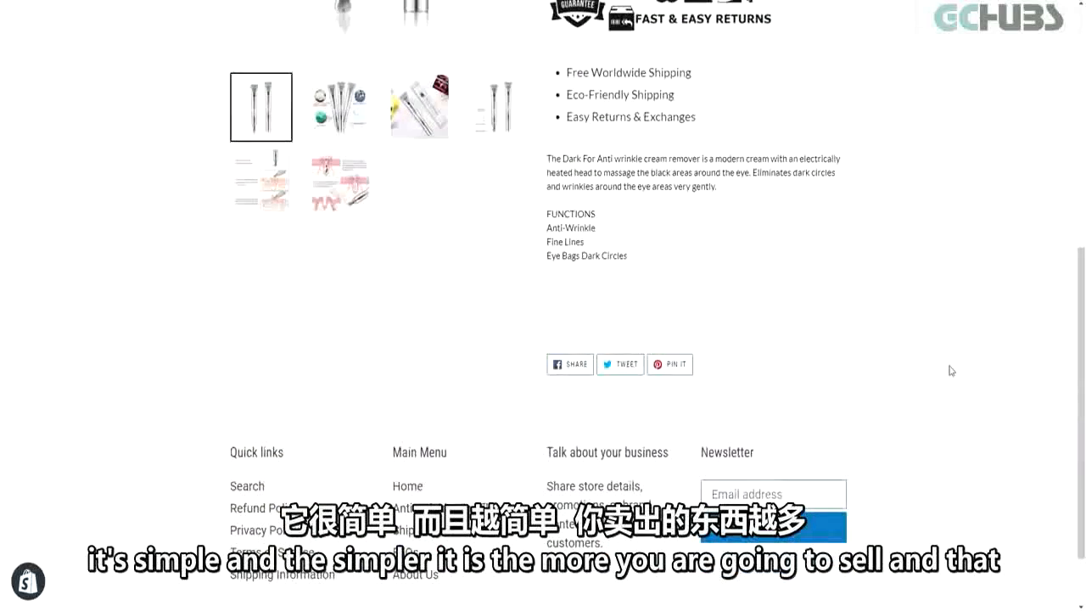
{"action": "scroll", "coordinate": [947, 370], "scroll_direction": "down", "scroll_amount": 1}
{"action": "scroll", "coordinate": [973, 429], "scroll_direction": "up", "scroll_amount": 10}
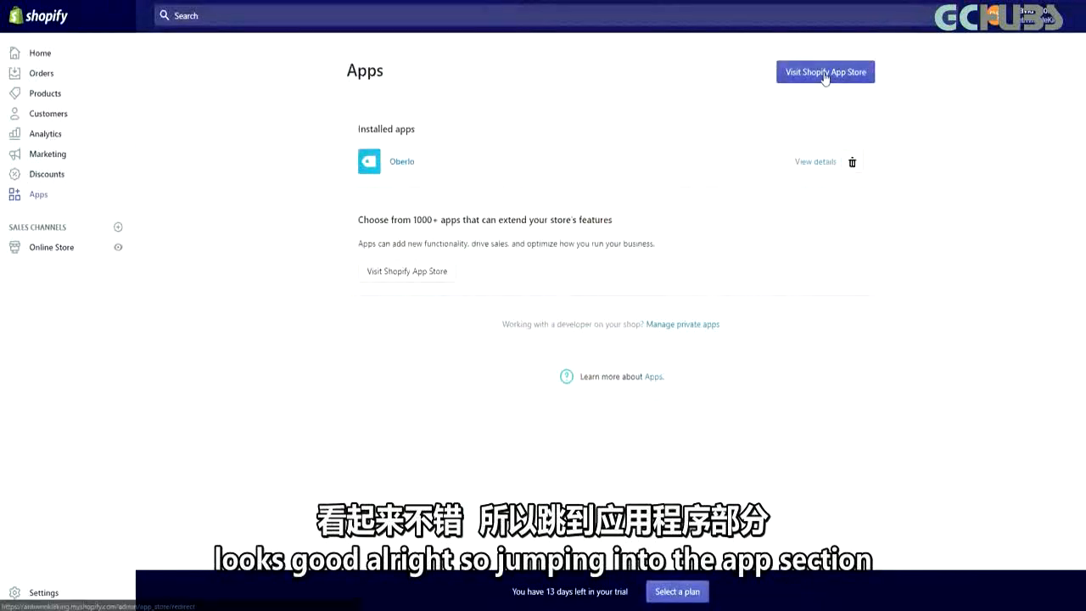
Step: Search the Shopify App Store for "Gobot" and open the Gobot - Sales Boosting Chatbot listing
{"action": "left_click", "coordinate": [824, 74]}
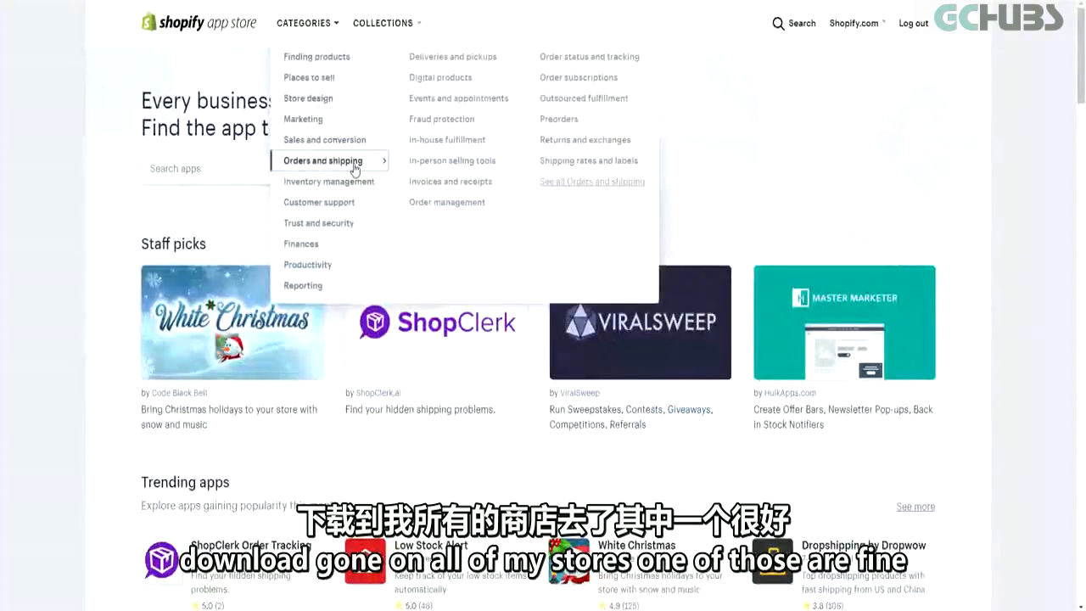
{"action": "left_click", "coordinate": [187, 161]}
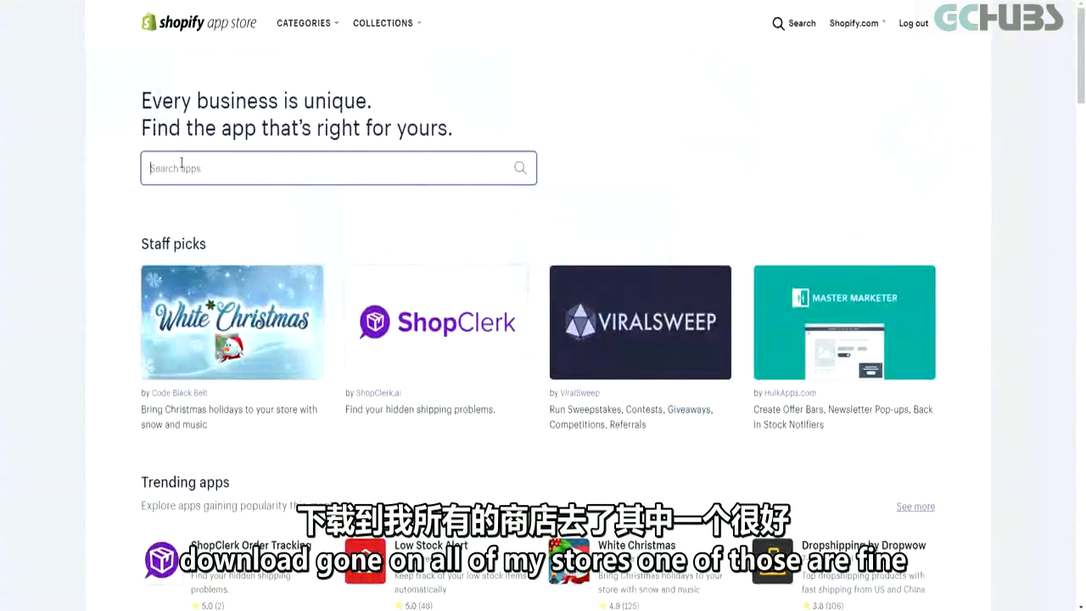
{"action": "type", "text": "Gobot"}
{"action": "key", "text": "Return"}
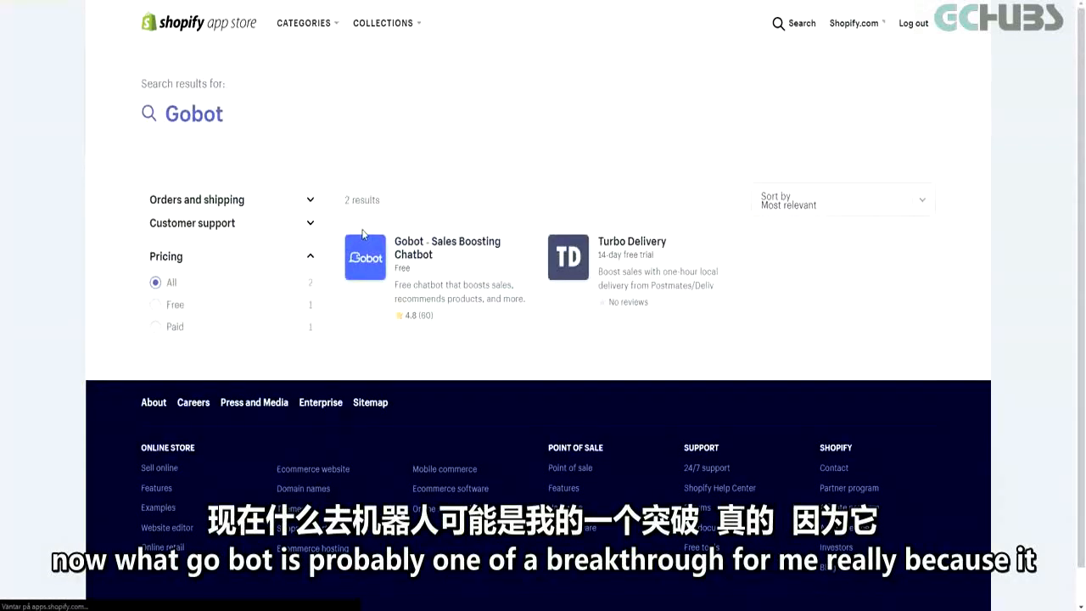
{"action": "left_click", "coordinate": [363, 240]}
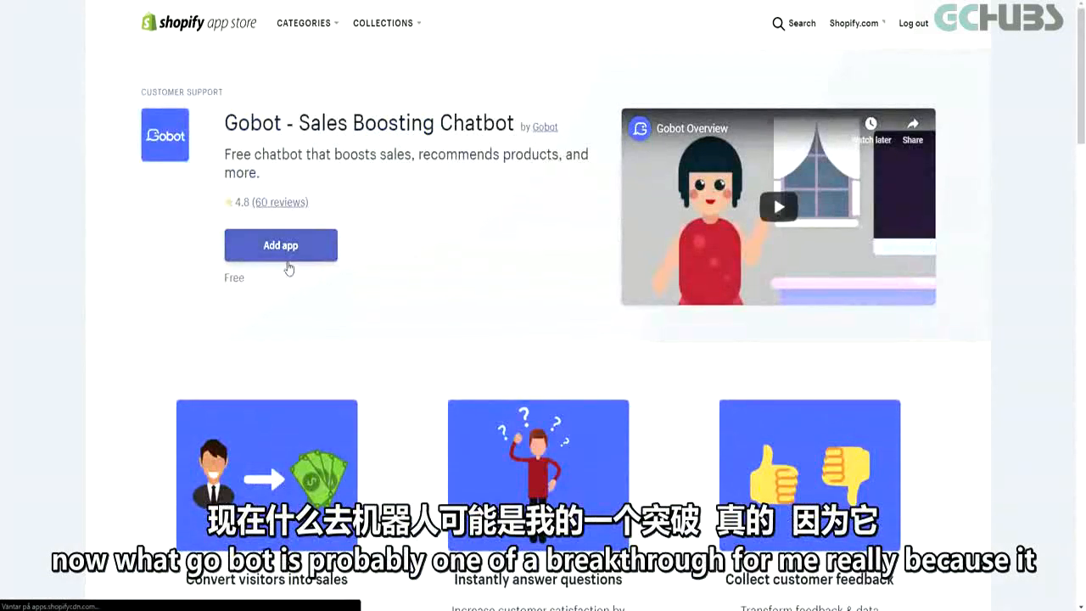
Step: Add and install the Gobot app on the store, and start connecting a Gobot account
{"action": "left_click", "coordinate": [288, 257]}
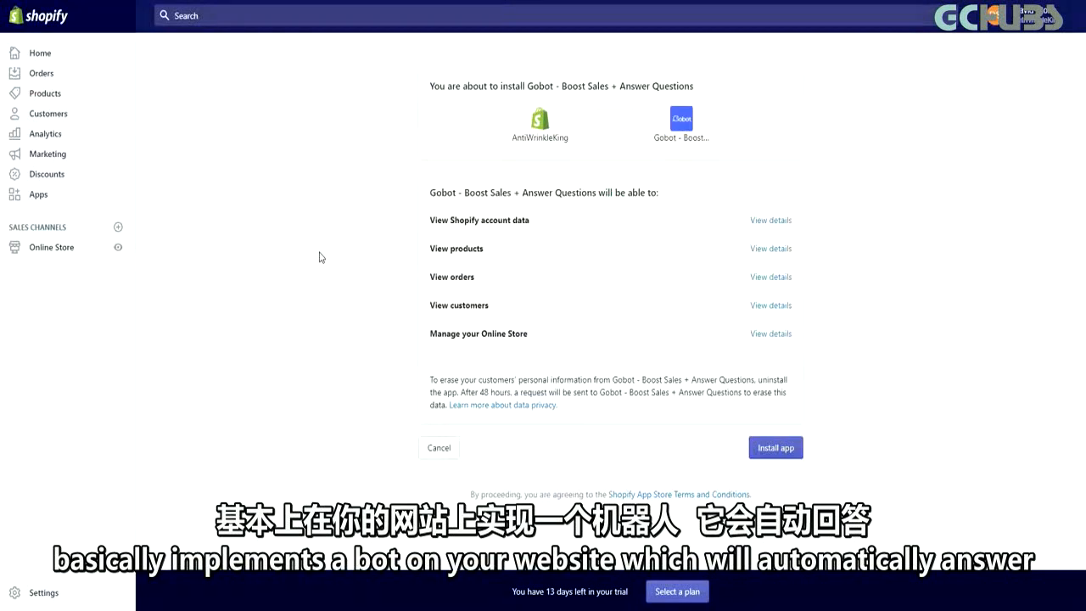
{"action": "left_click", "coordinate": [772, 447]}
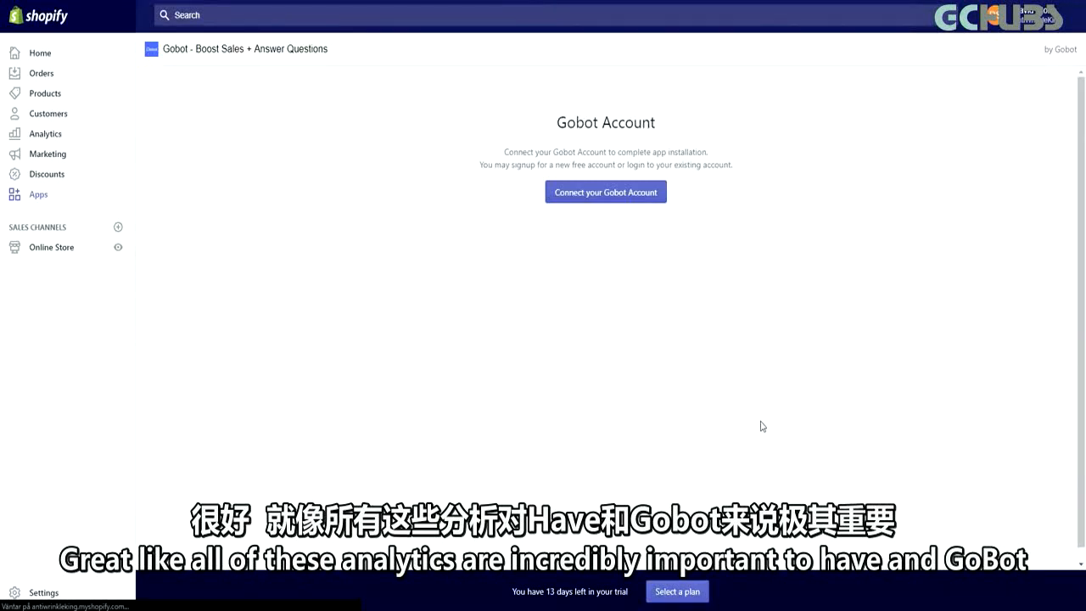
{"action": "left_click", "coordinate": [563, 192]}
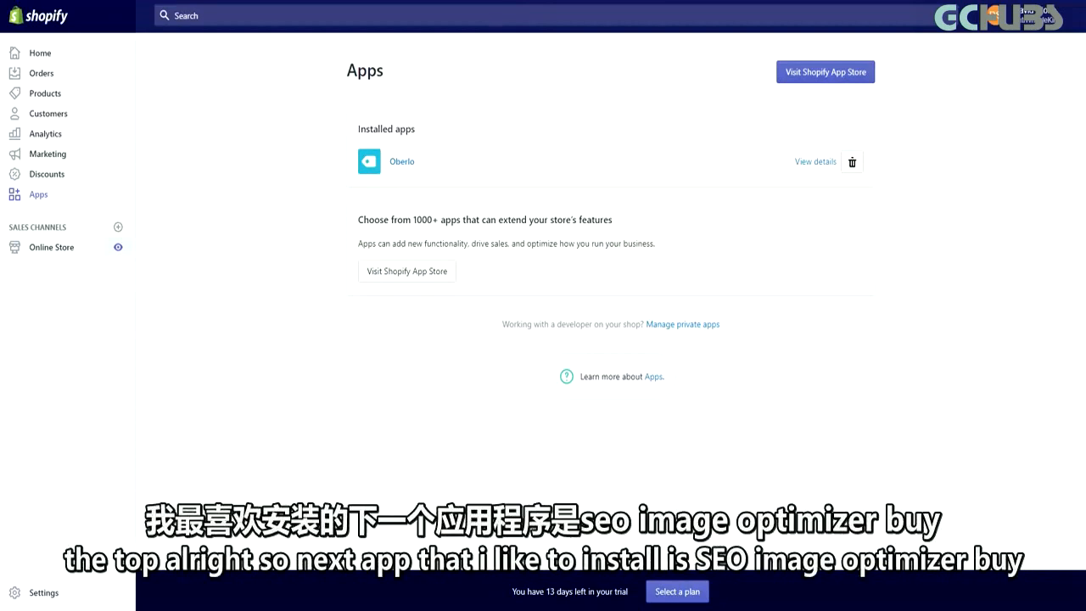
Step: Visit the Shopify App Store and get its app search ready for another query
{"action": "left_click", "coordinate": [816, 75]}
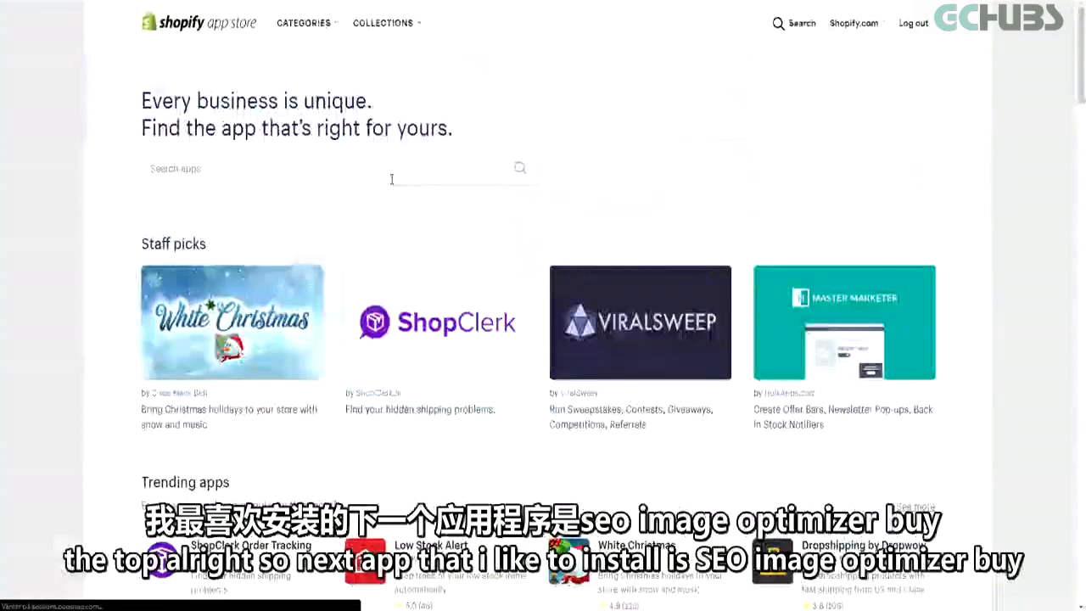
{"action": "left_click", "coordinate": [276, 168]}
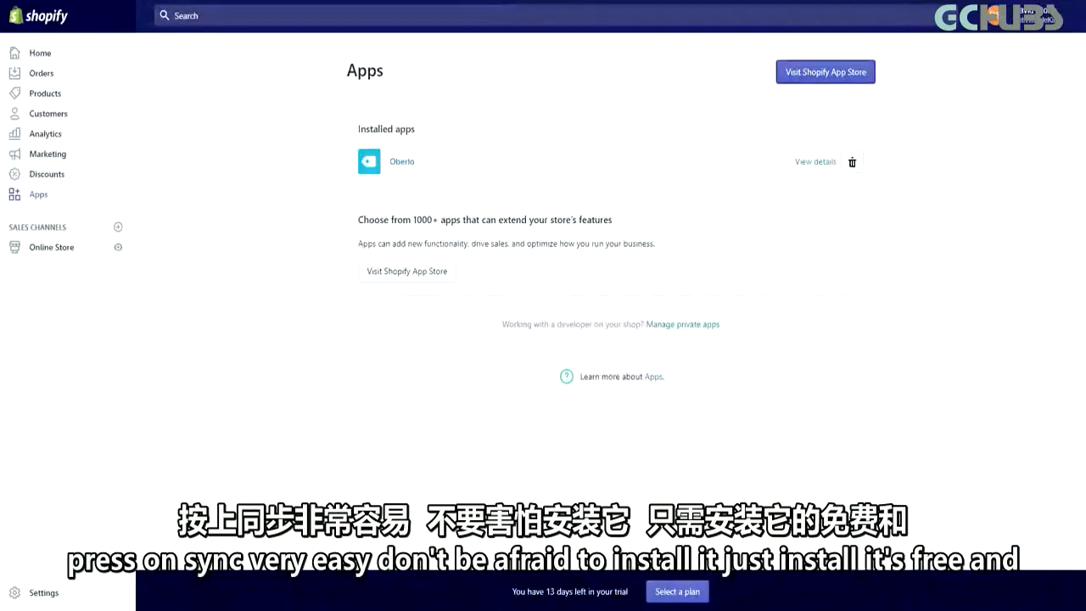
Step: Search the Shopify App Store for "hurrify" and install the Hurrify - Countdown Timer app on the store
{"action": "left_click", "coordinate": [820, 71]}
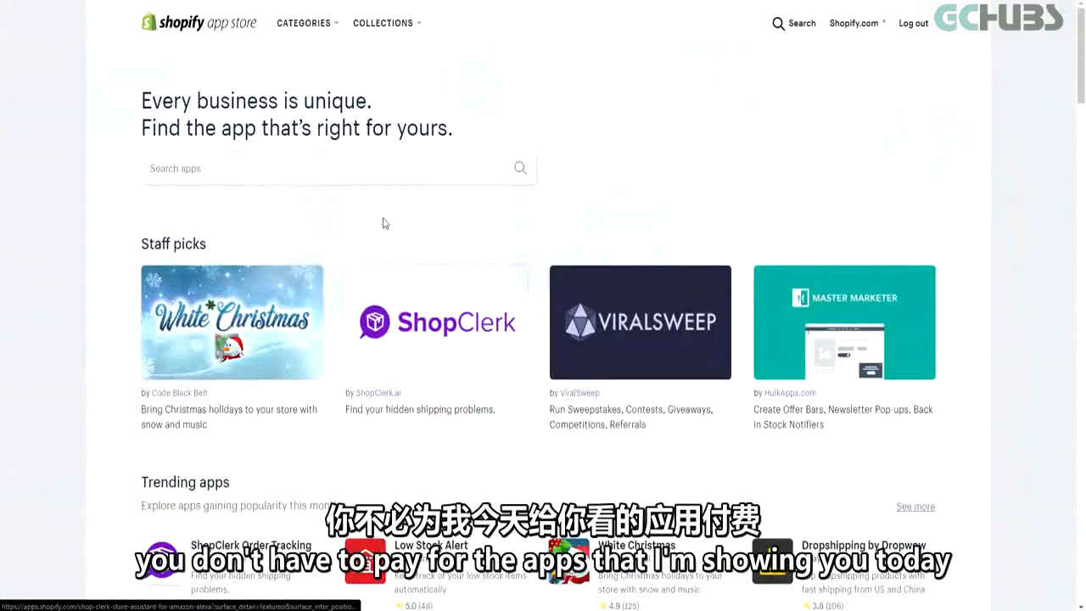
{"action": "left_click", "coordinate": [386, 168]}
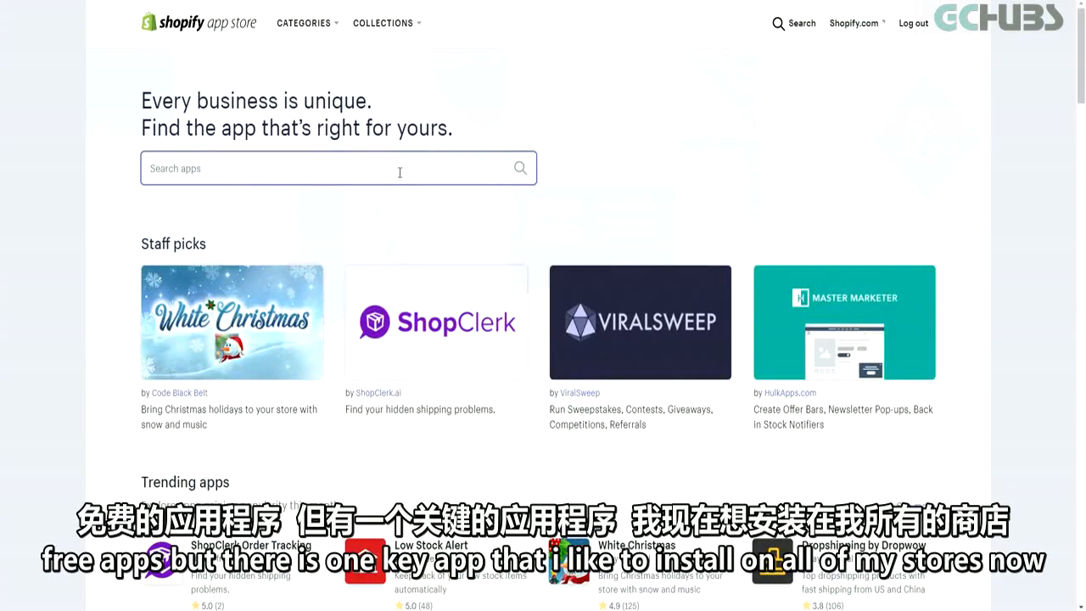
{"action": "type", "text": "hurrify"}
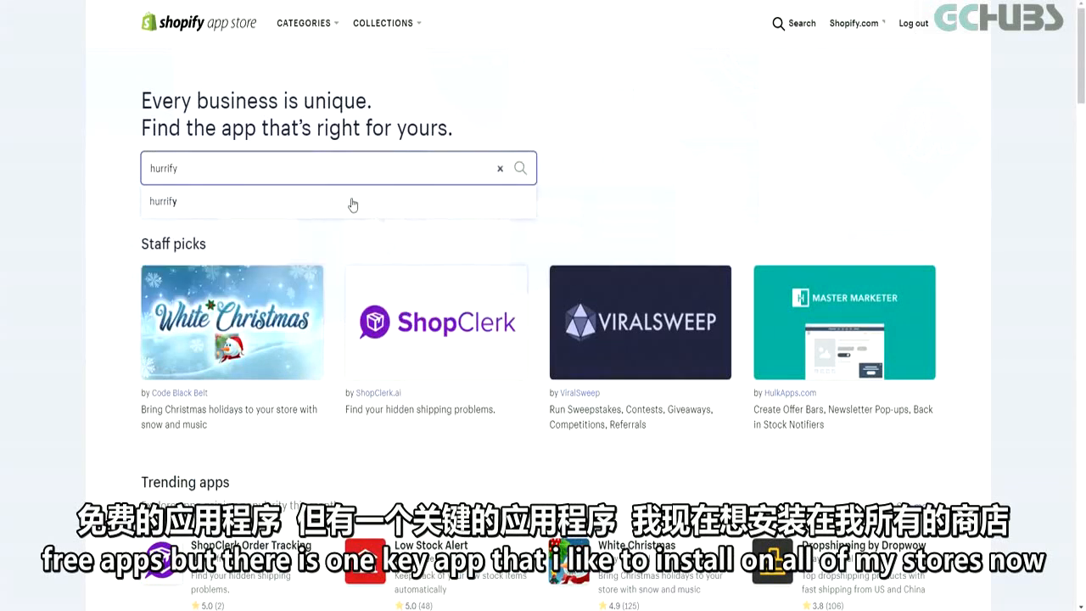
{"action": "left_click", "coordinate": [353, 204]}
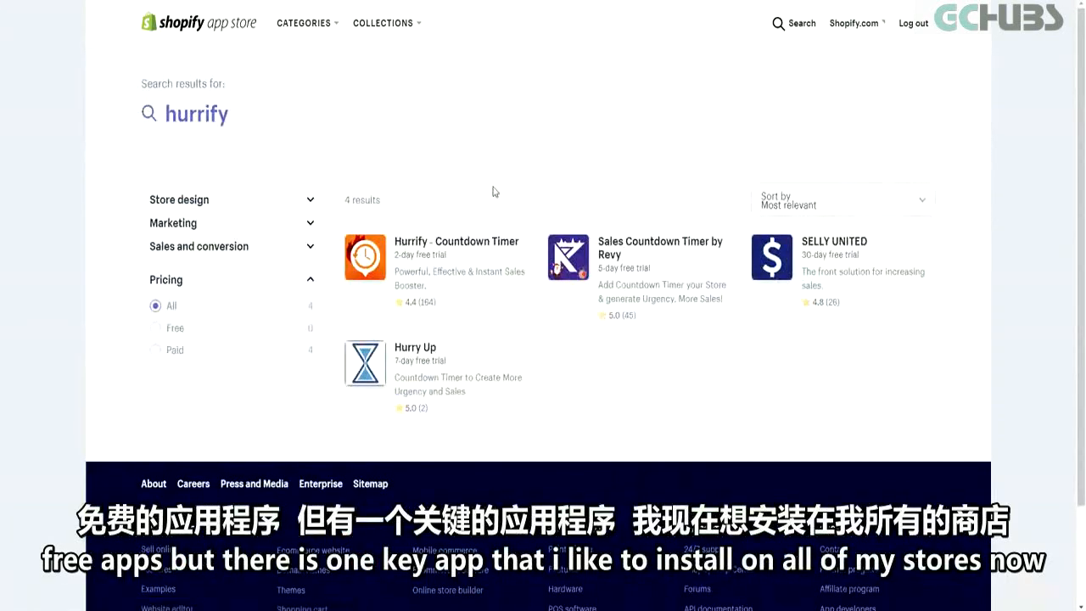
{"action": "scroll", "coordinate": [488, 208], "scroll_direction": "down", "scroll_amount": 1}
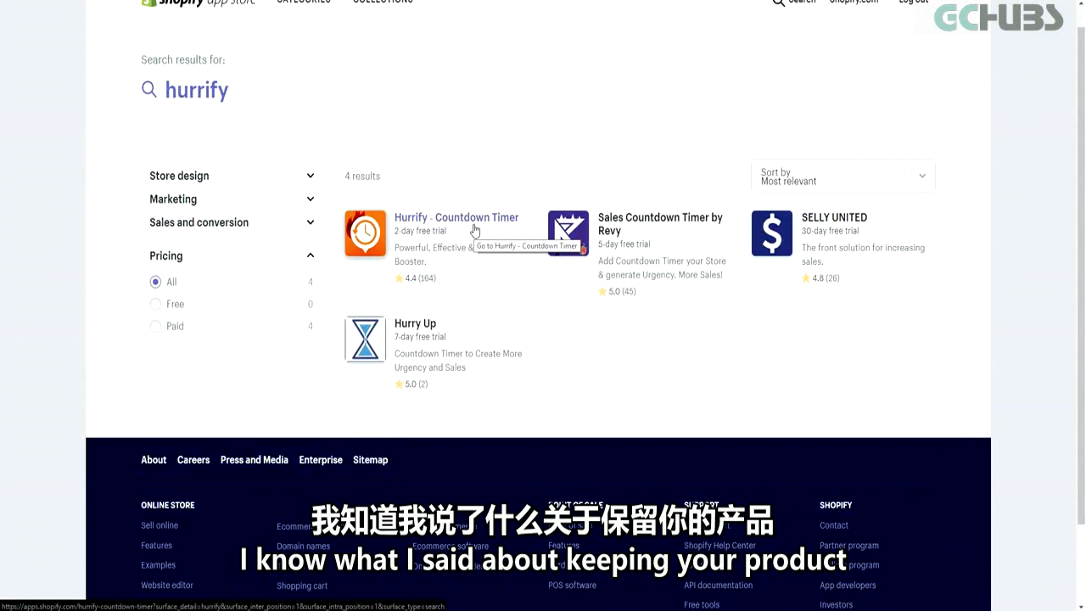
{"action": "left_click", "coordinate": [474, 229]}
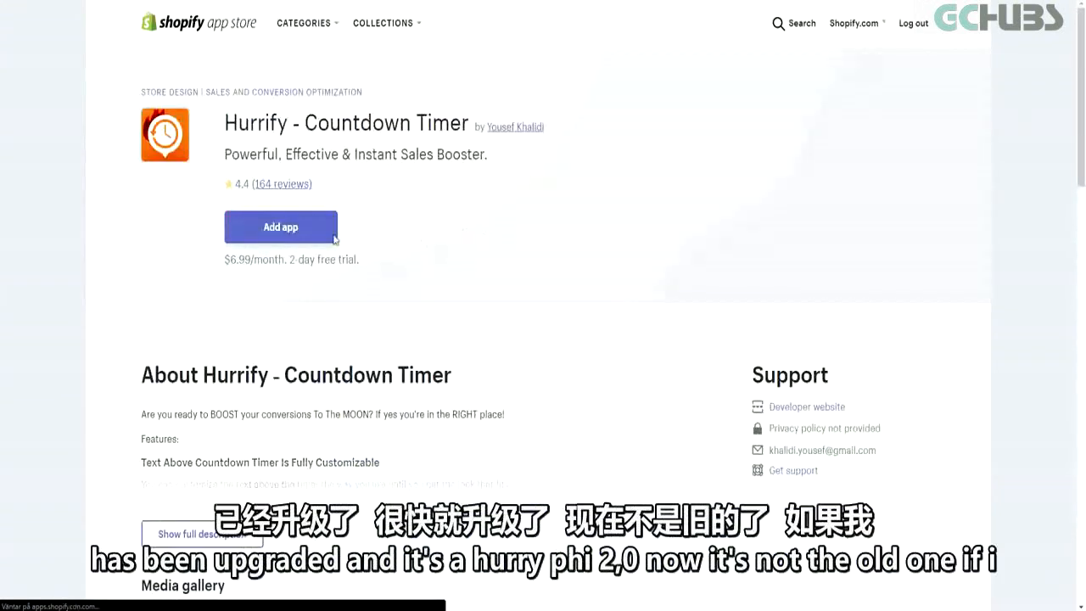
{"action": "left_click", "coordinate": [291, 231]}
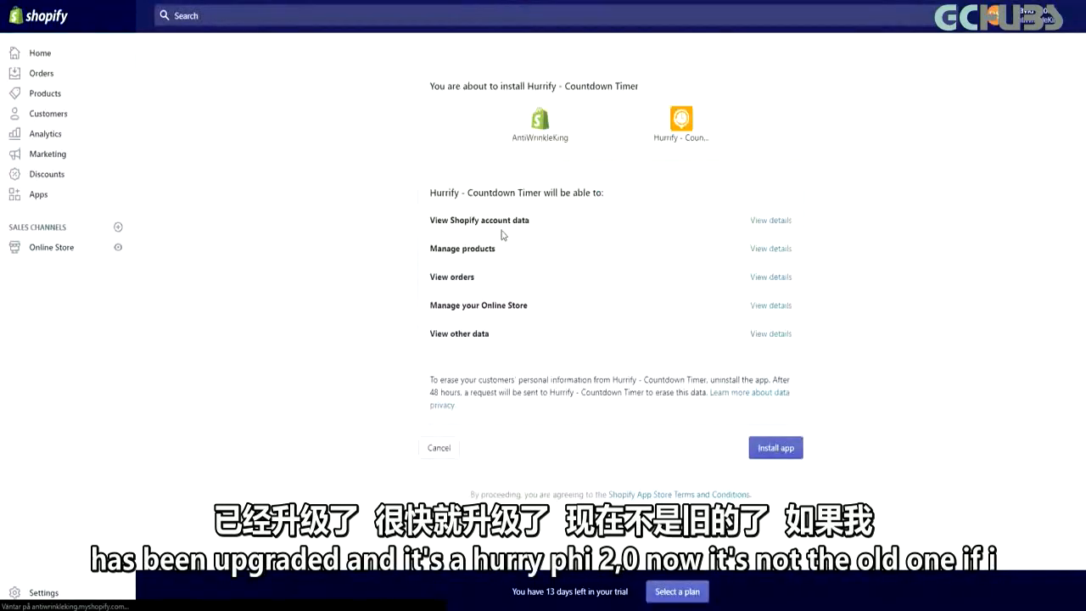
{"action": "left_click", "coordinate": [777, 448]}
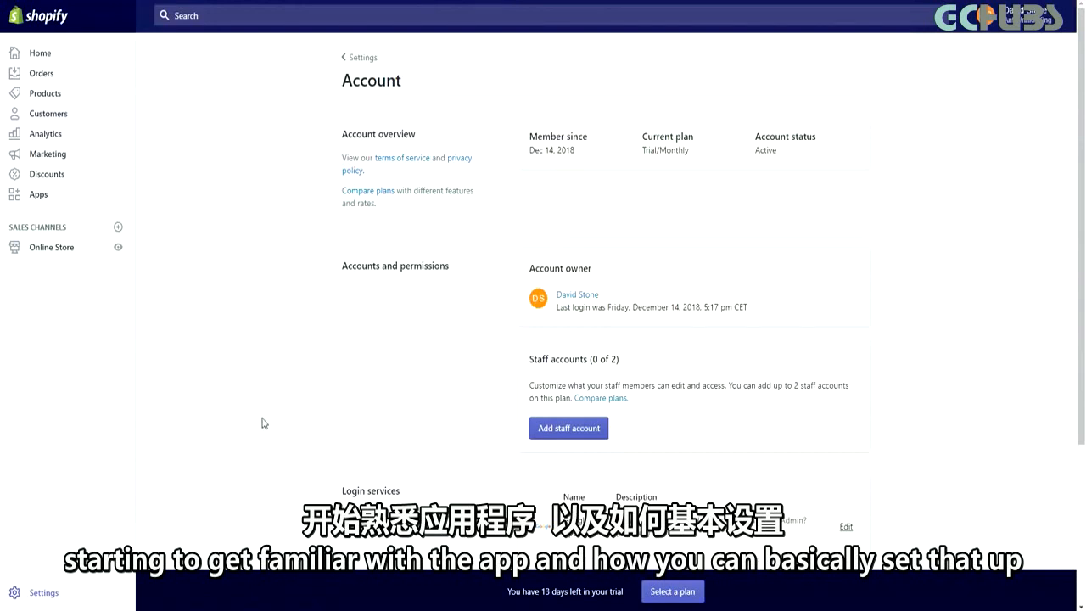
Step: From the store's apps, search the Shopify App Store for "free persistent" and open the Free Persistent Cart App listing
{"action": "left_click", "coordinate": [38, 196]}
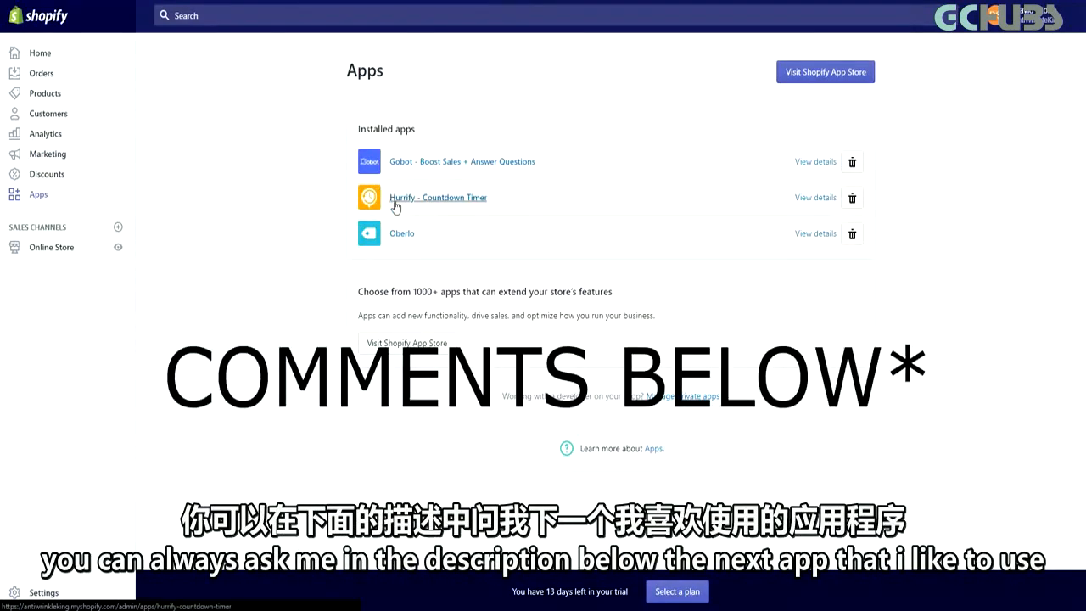
{"action": "left_click", "coordinate": [825, 72]}
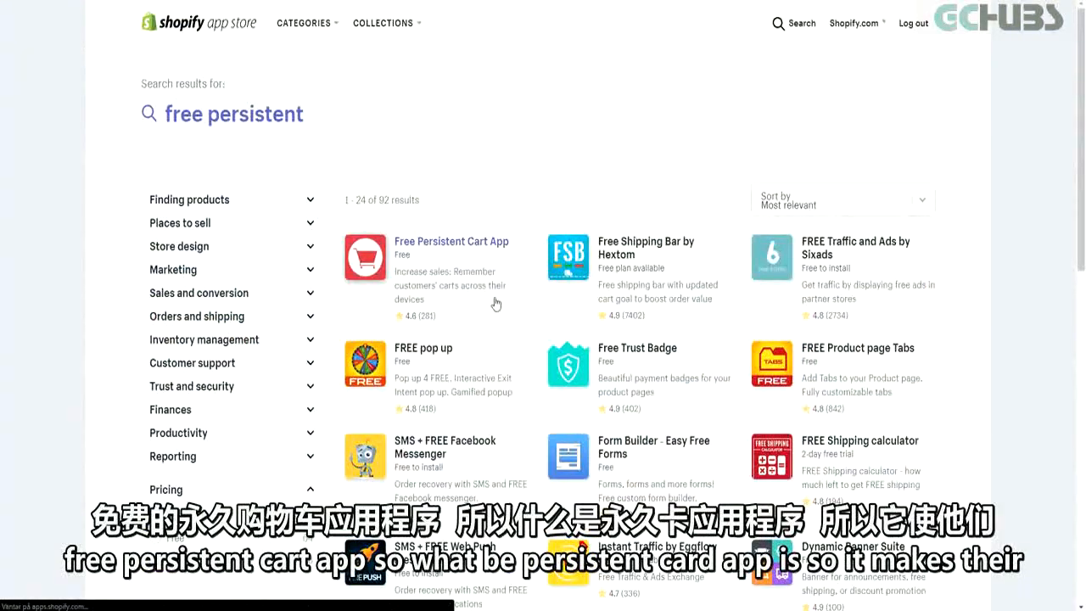
{"action": "left_click", "coordinate": [425, 243]}
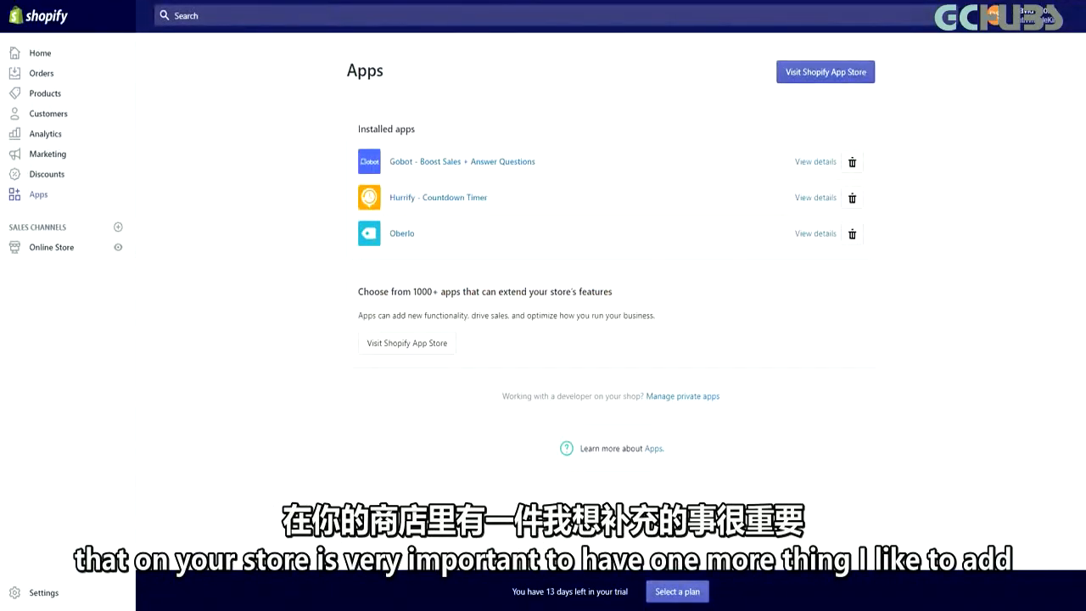
Step: Search the Shopify App Store for "cozy anti" and open the Cozy AntiTheft listing
{"action": "left_click", "coordinate": [829, 73]}
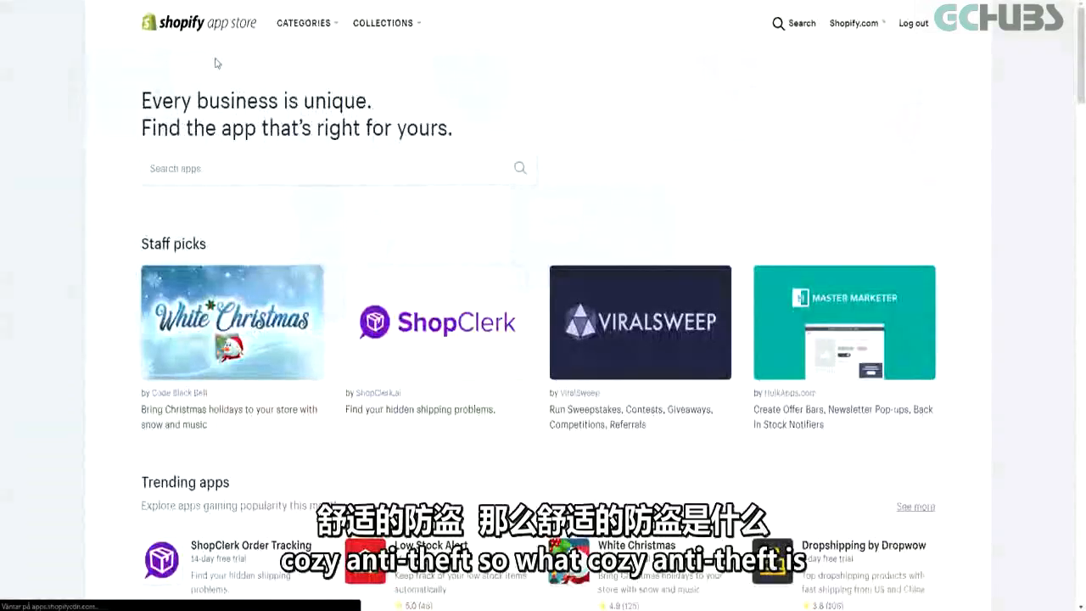
{"action": "left_click", "coordinate": [218, 161]}
{"action": "type", "text": "cozy anti"}
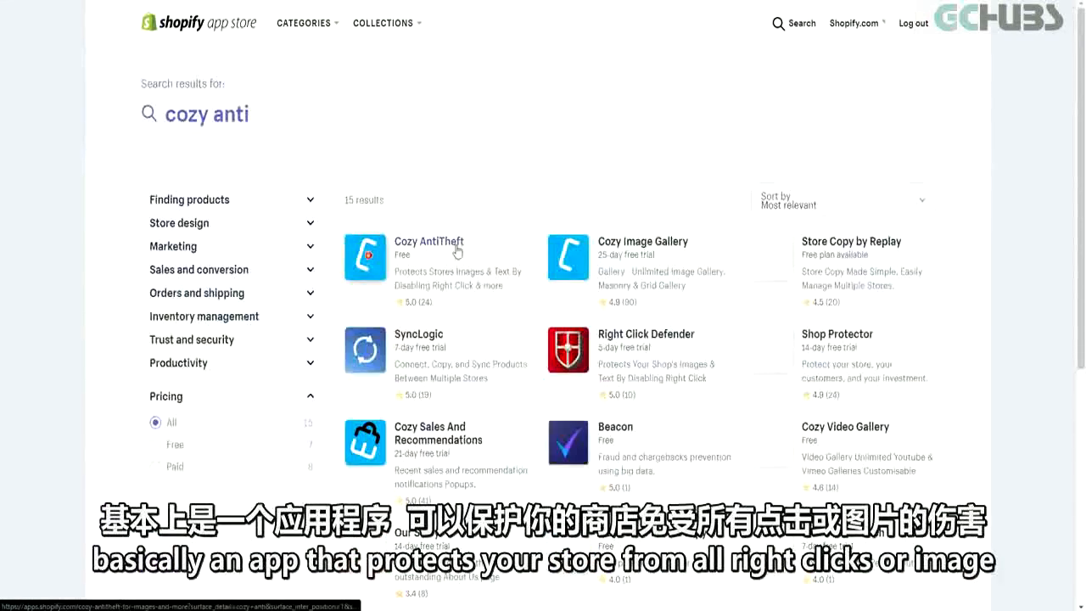
{"action": "left_click", "coordinate": [381, 246]}
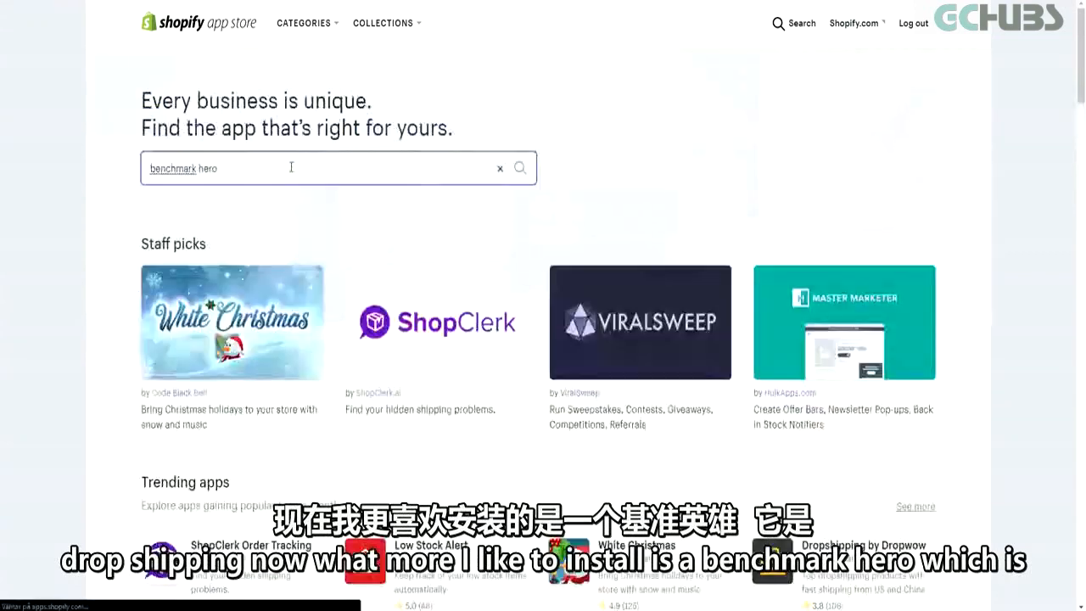
Step: Search the app store for "benchmark hero" and look over the SEO Site Audit, Benchmark Hero listing
{"action": "key", "text": "Return"}
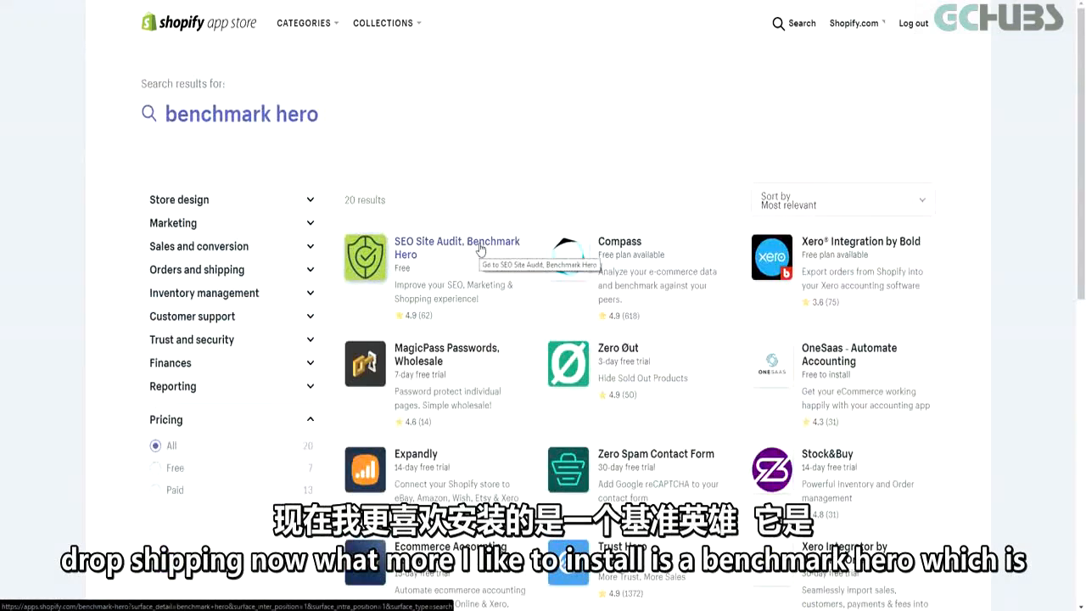
{"action": "left_click", "coordinate": [481, 262]}
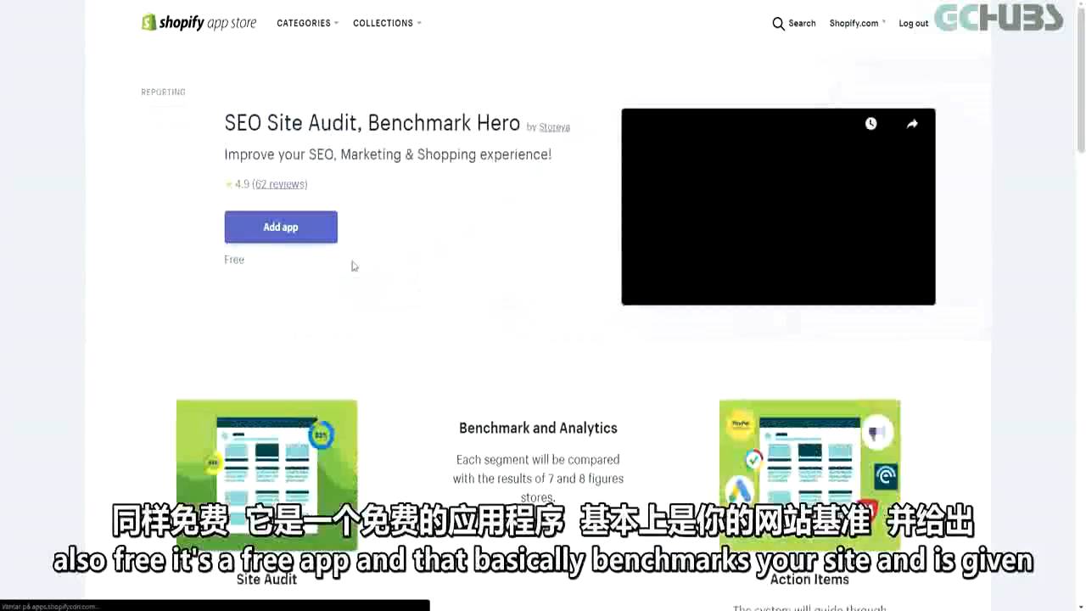
{"action": "scroll", "coordinate": [443, 334], "scroll_direction": "down", "scroll_amount": 2}
{"action": "scroll", "coordinate": [443, 333], "scroll_direction": "up", "scroll_amount": 2}
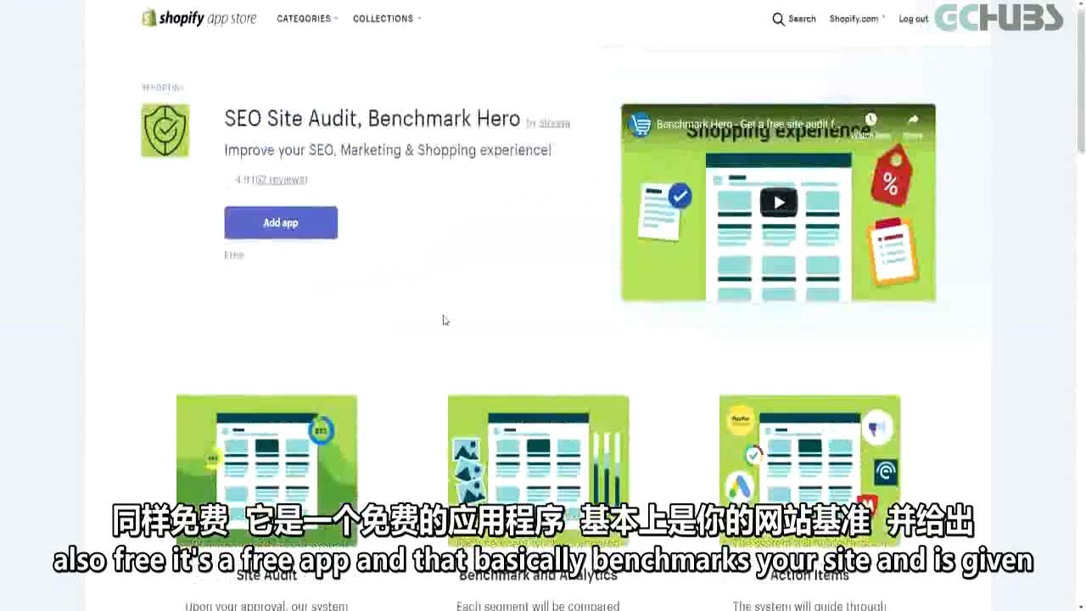
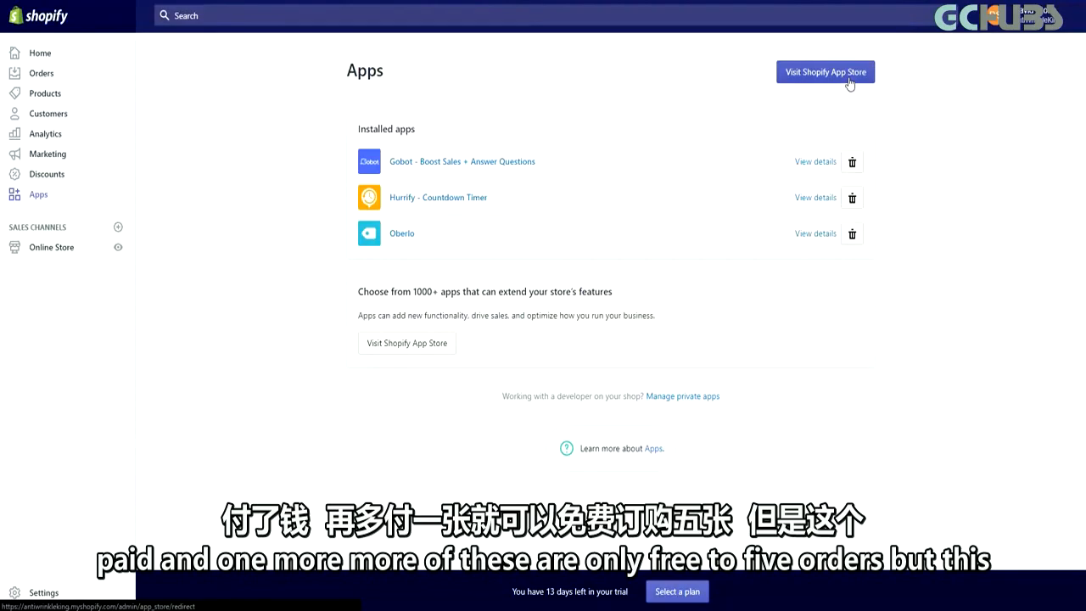
Step: Search the Shopify App Store for "tracktor"
{"action": "left_click", "coordinate": [849, 82]}
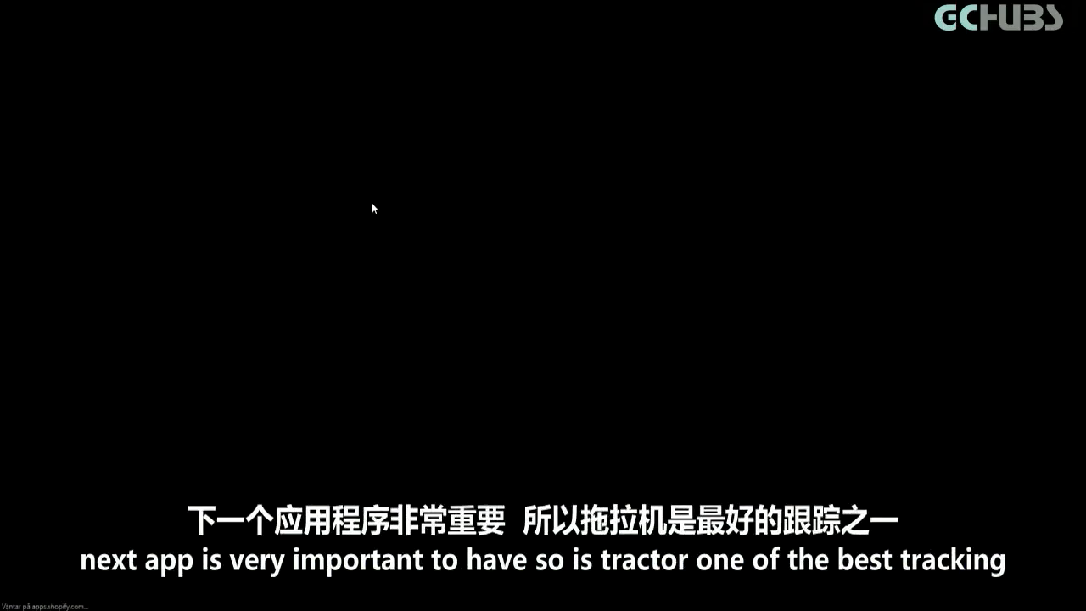
{"action": "type", "text": "tracktor"}
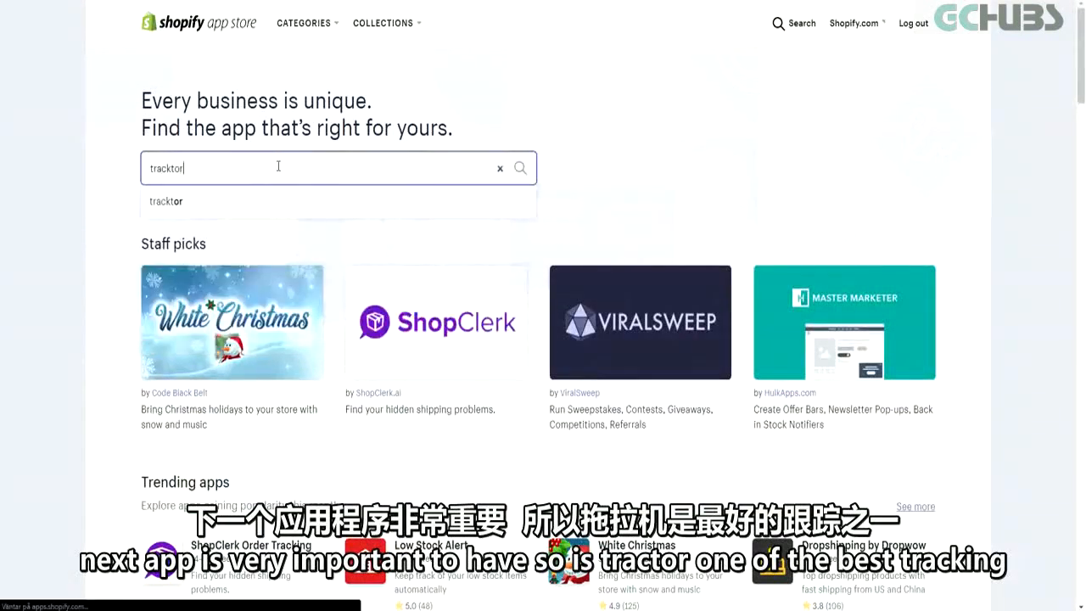
{"action": "key", "text": "Return"}
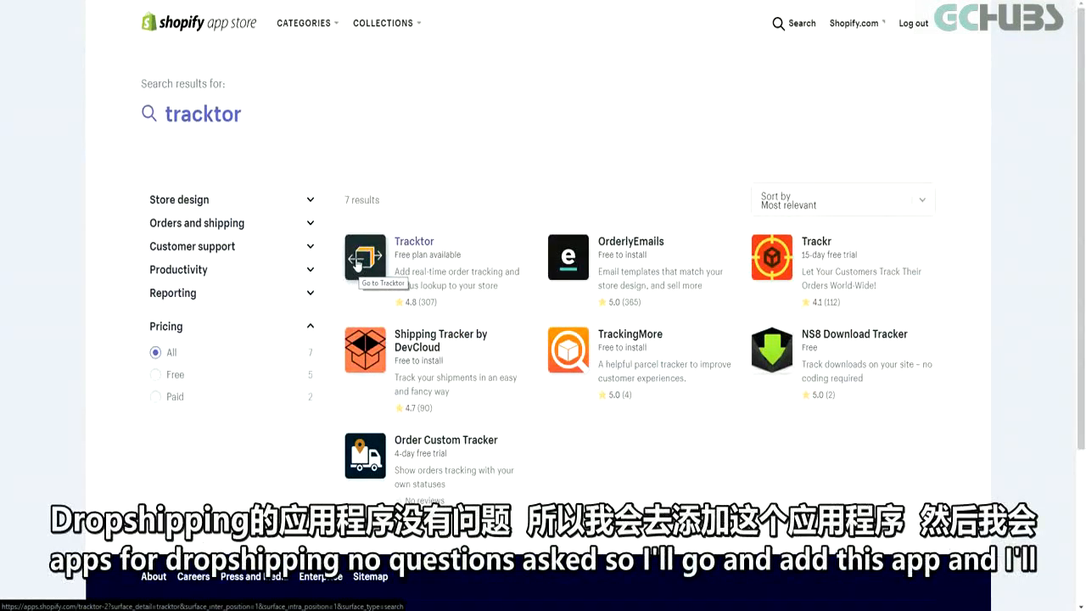
Step: Open the Tracktor listing and install the app on the store
{"action": "left_click", "coordinate": [356, 265]}
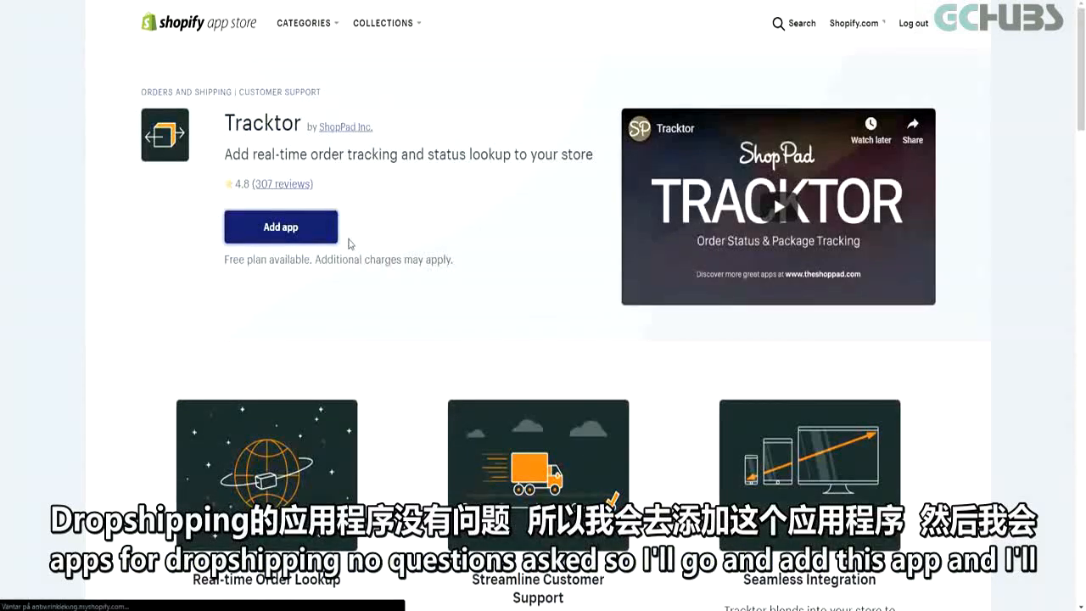
{"action": "left_click", "coordinate": [293, 224]}
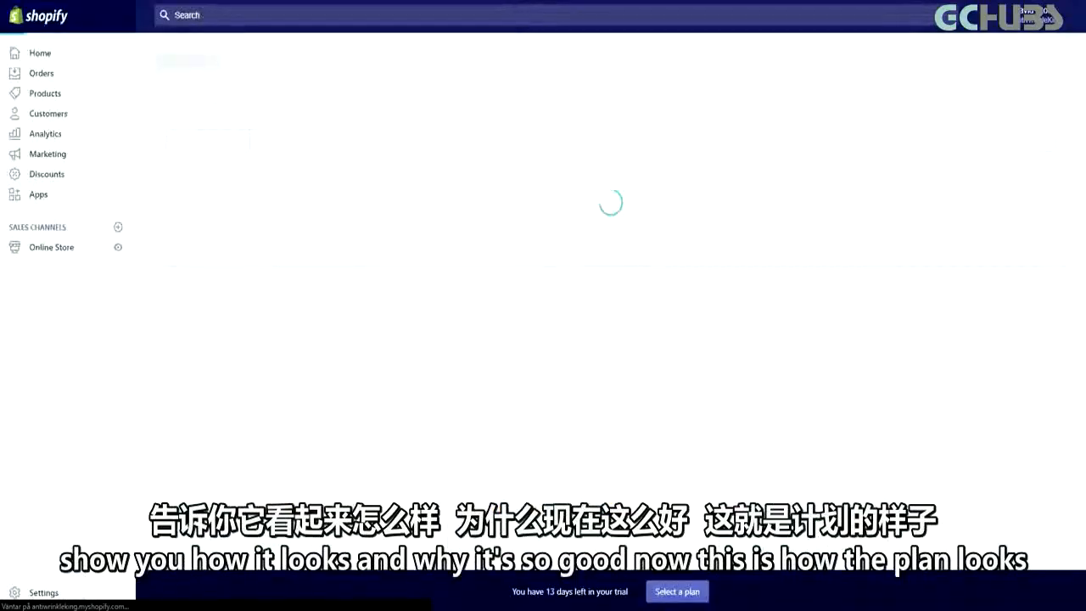
{"action": "left_click", "coordinate": [771, 475]}
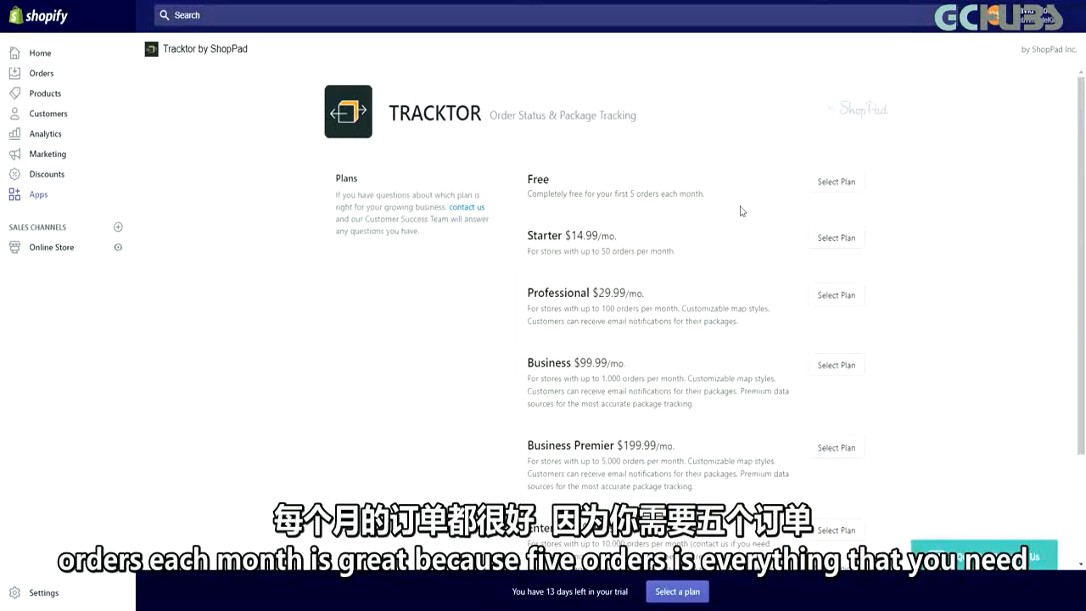
Step: Choose Tracktor's Free plan and confirm that the store uses dropshipping services
{"action": "left_click_drag", "start_coordinate": [740, 210], "coordinate": [664, 207]}
{"action": "left_click", "coordinate": [659, 208]}
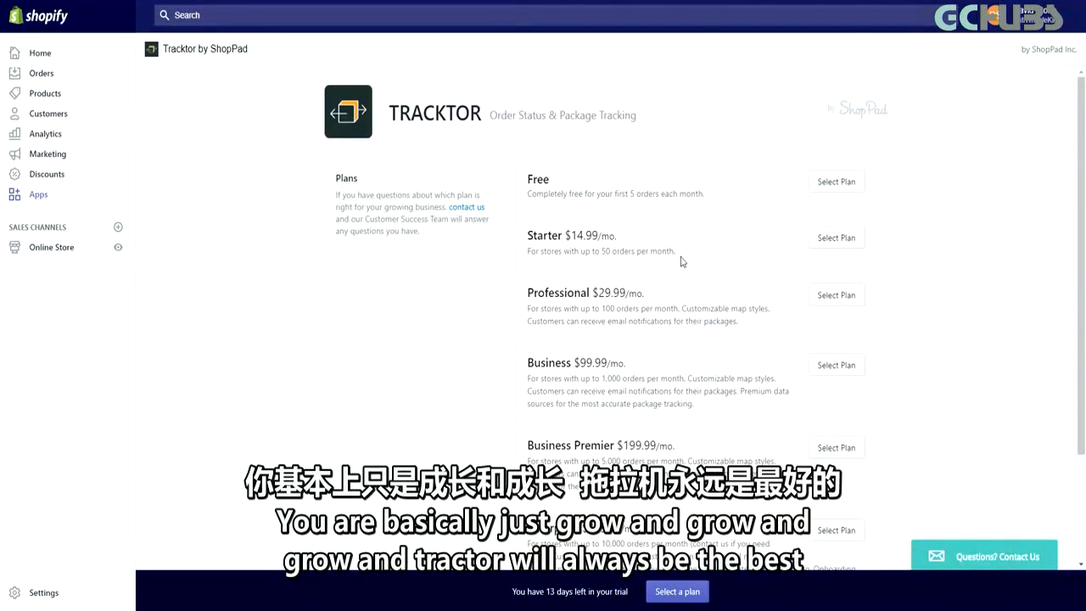
{"action": "left_click", "coordinate": [827, 183]}
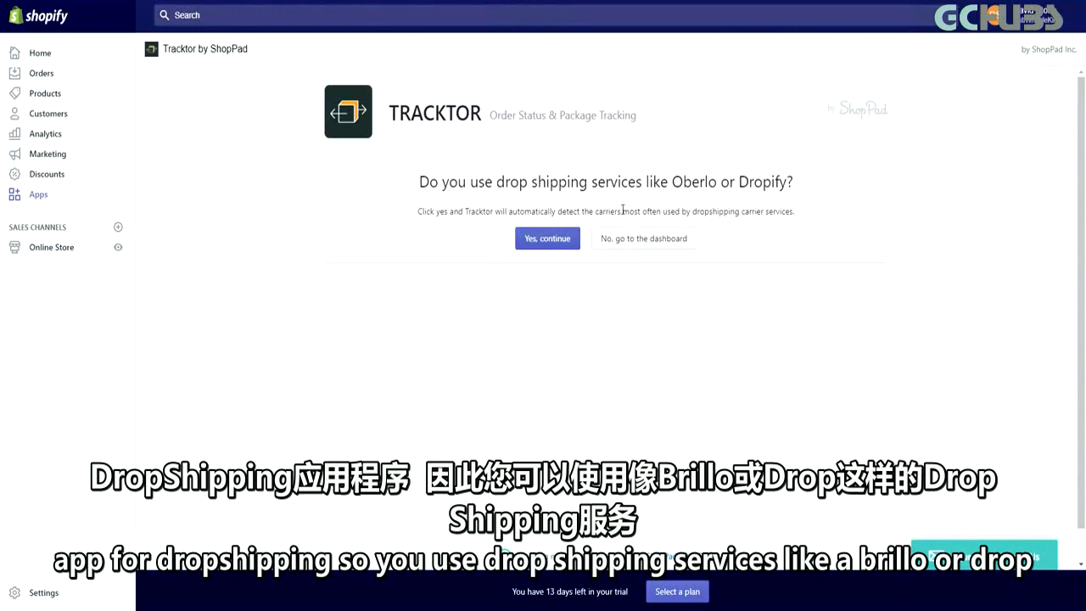
{"action": "left_click", "coordinate": [531, 241]}
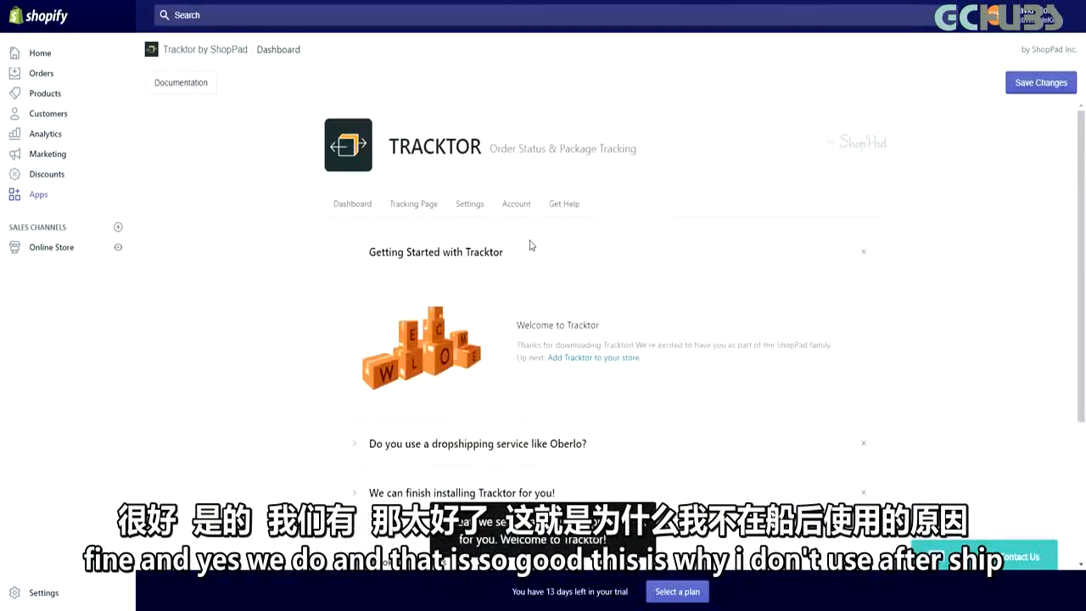
Step: Look over the Tracktor dashboard, including the getting started section and the tracking lookups and orders
{"action": "scroll", "coordinate": [585, 270], "scroll_direction": "down", "scroll_amount": 2}
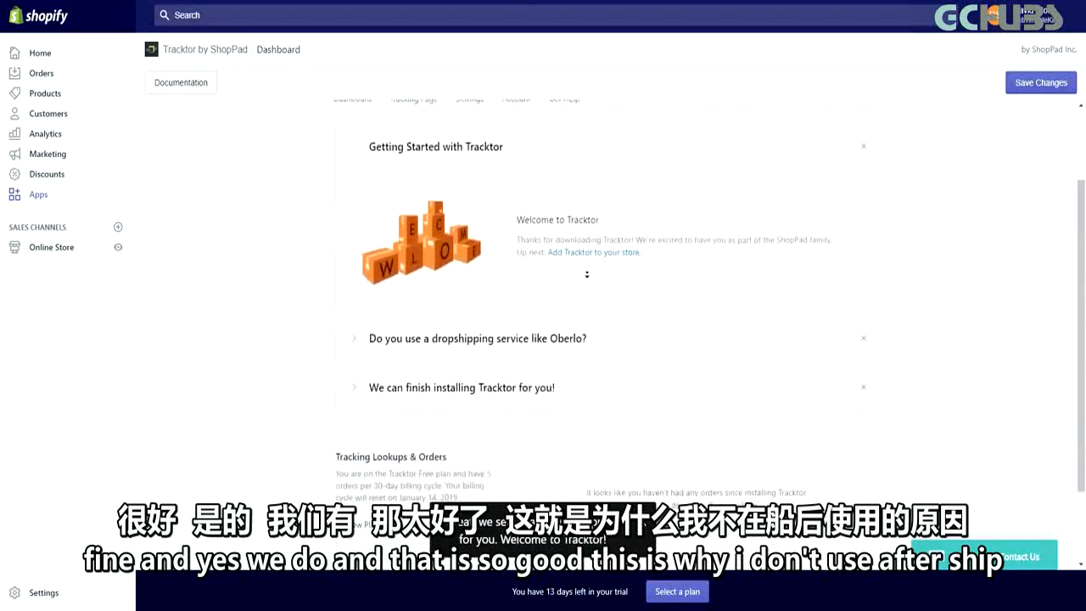
{"action": "scroll", "coordinate": [586, 274], "scroll_direction": "down", "scroll_amount": 1}
{"action": "scroll", "coordinate": [858, 359], "scroll_direction": "up", "scroll_amount": 2}
{"action": "scroll", "coordinate": [935, 343], "scroll_direction": "down", "scroll_amount": 1}
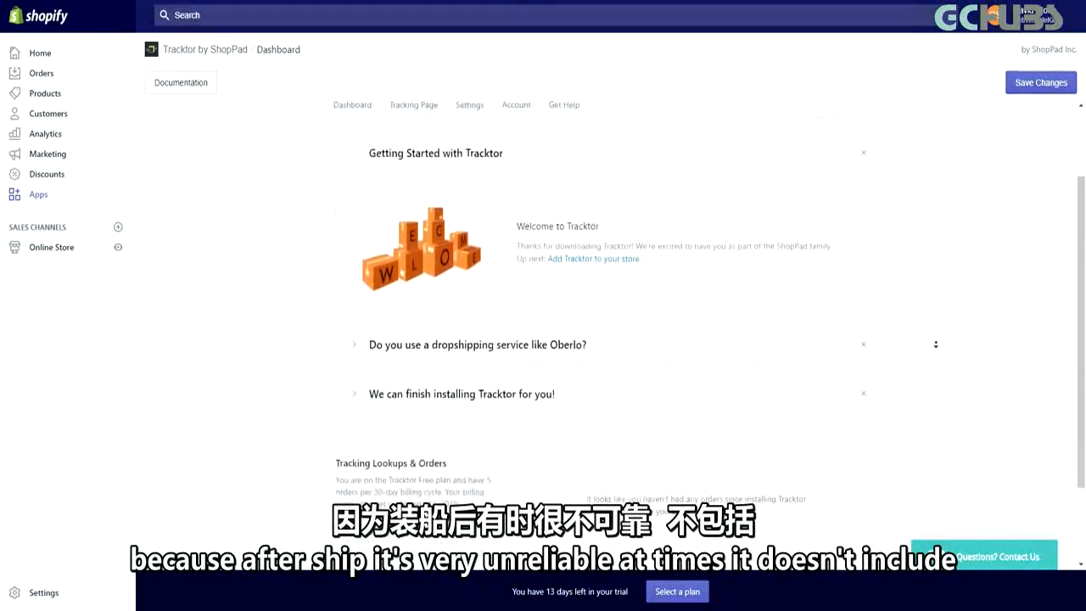
{"action": "scroll", "coordinate": [937, 305], "scroll_direction": "down", "scroll_amount": 1}
{"action": "scroll", "coordinate": [916, 272], "scroll_direction": "up", "scroll_amount": 2}
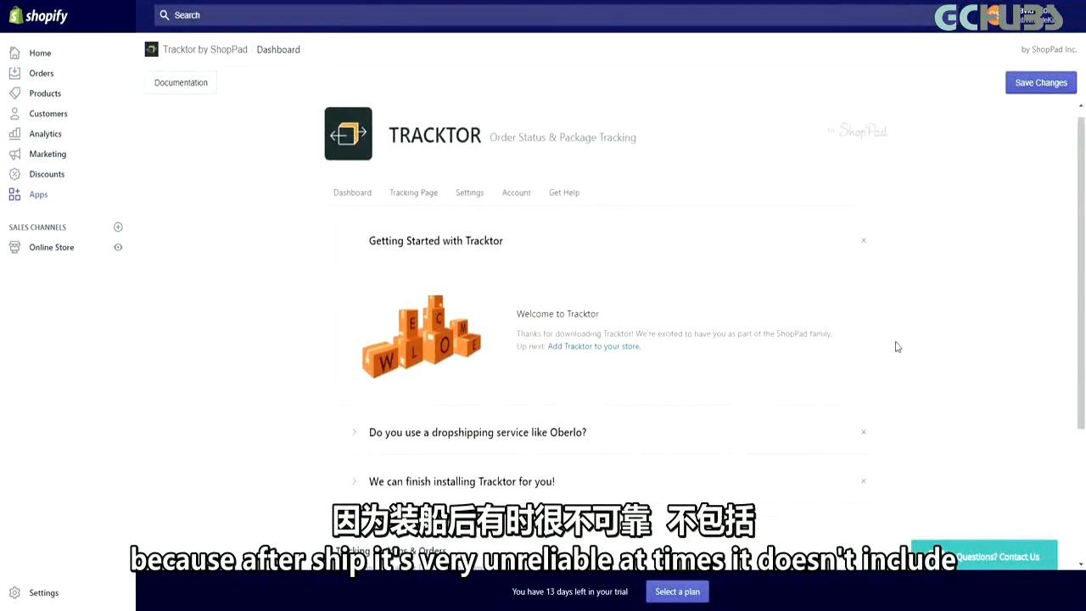
{"action": "scroll", "coordinate": [903, 374], "scroll_direction": "down", "scroll_amount": 3}
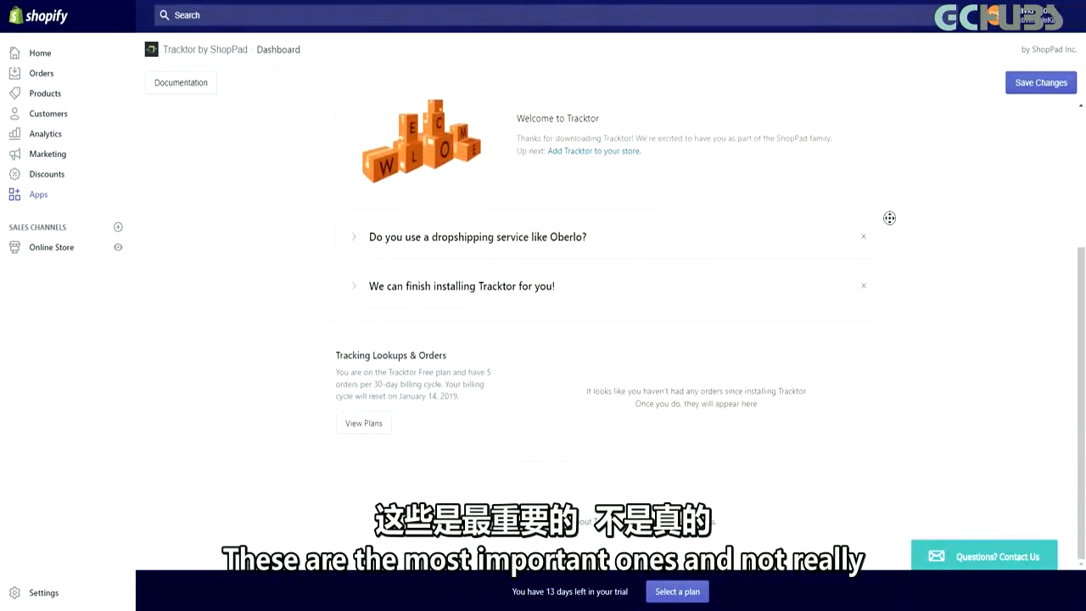
{"action": "scroll", "coordinate": [889, 218], "scroll_direction": "up", "scroll_amount": 3}
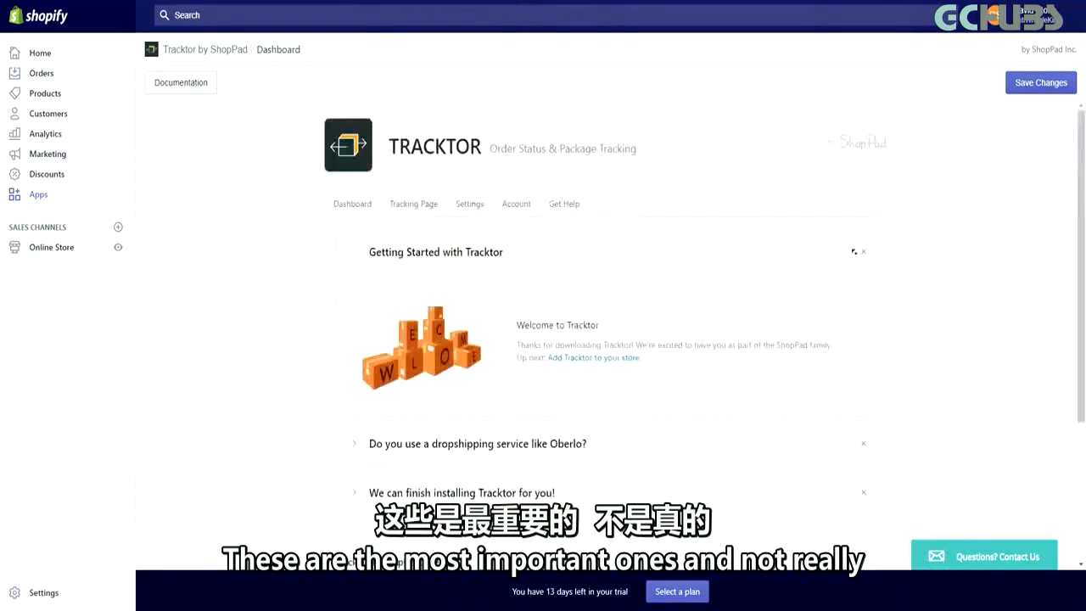
Step: Open Tracktor's tracking page settings and review the layout and map style options
{"action": "left_click", "coordinate": [393, 208]}
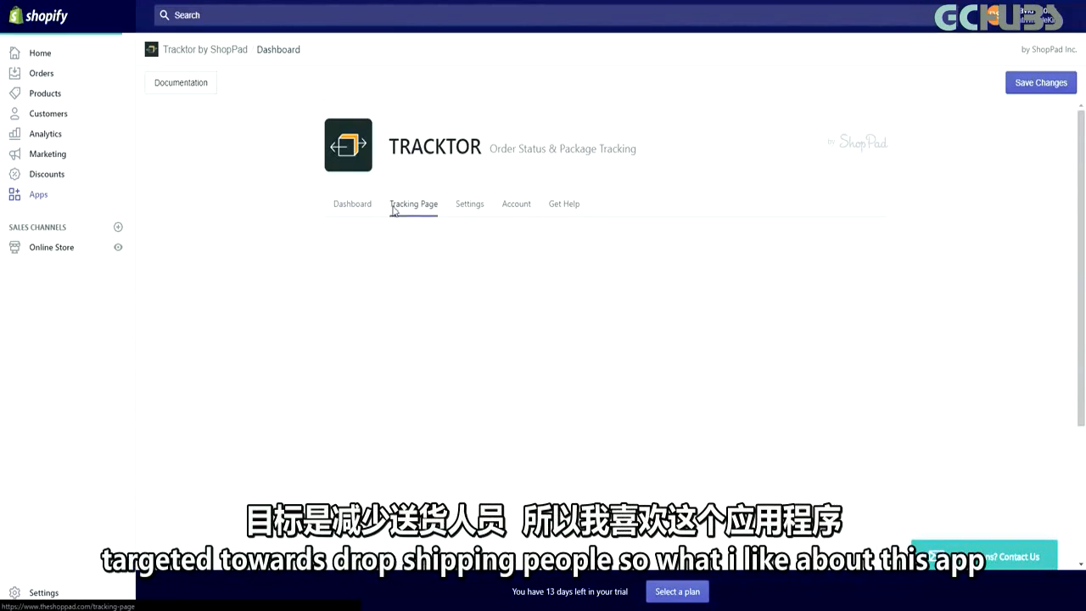
{"action": "scroll", "coordinate": [439, 360], "scroll_direction": "down", "scroll_amount": 5}
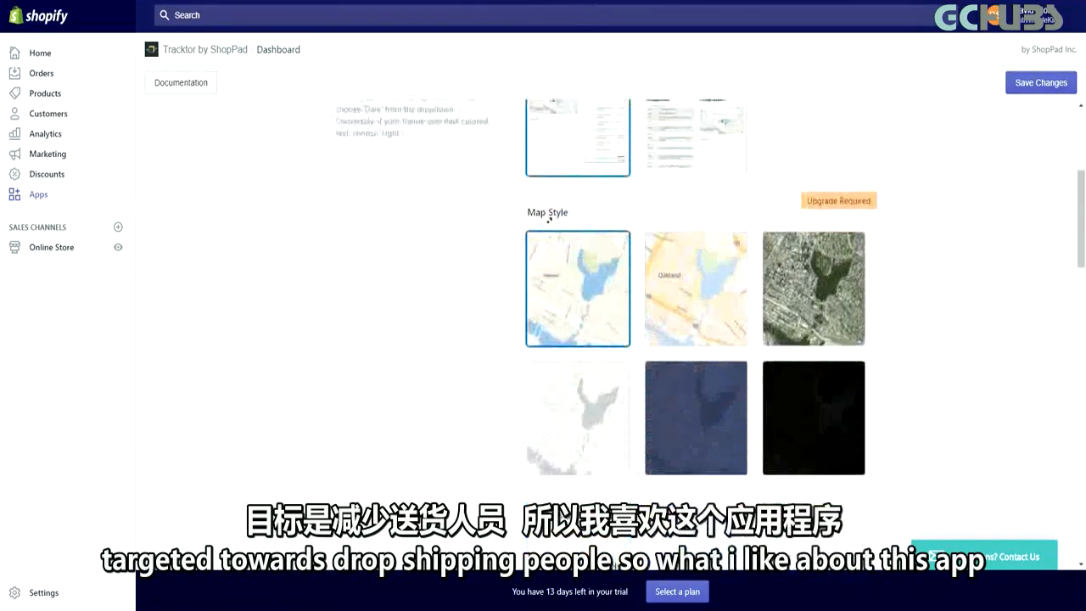
{"action": "scroll", "coordinate": [549, 219], "scroll_direction": "up", "scroll_amount": 5}
{"action": "scroll", "coordinate": [487, 323], "scroll_direction": "down", "scroll_amount": 1}
{"action": "scroll", "coordinate": [487, 322], "scroll_direction": "up", "scroll_amount": 1}
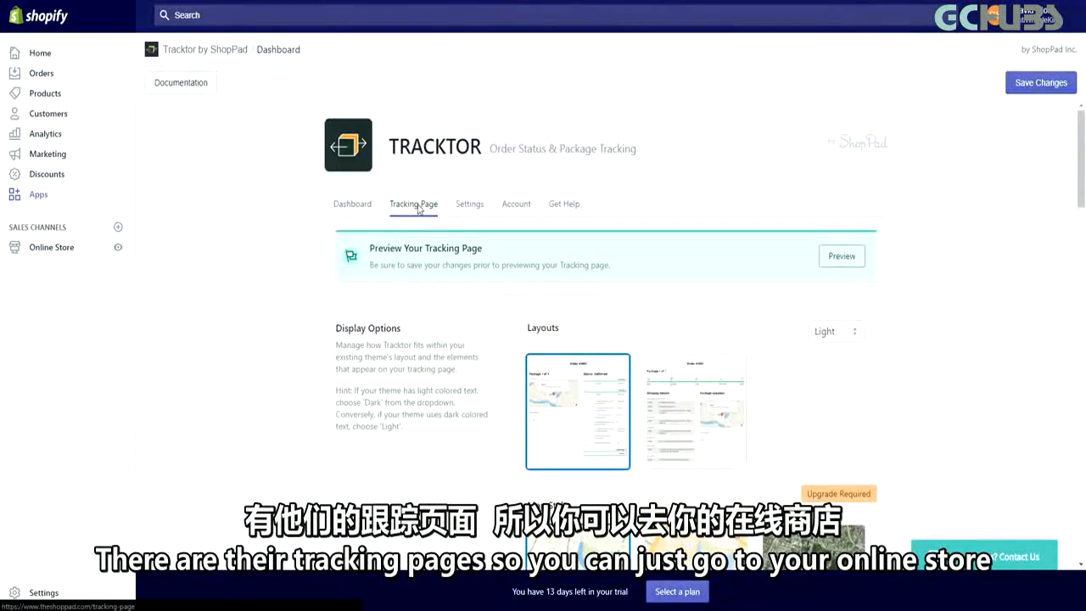
{"action": "scroll", "coordinate": [613, 229], "scroll_direction": "down", "scroll_amount": 1}
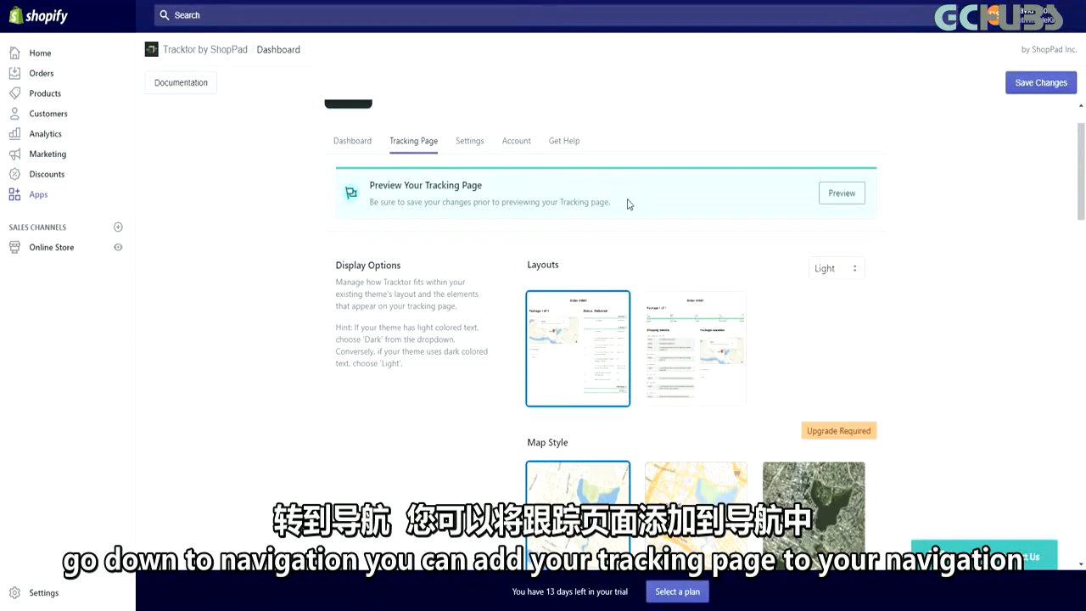
Step: Preview the store's tracking page and examine the sample order's map, carrier details and shipment status history
{"action": "left_click", "coordinate": [841, 194]}
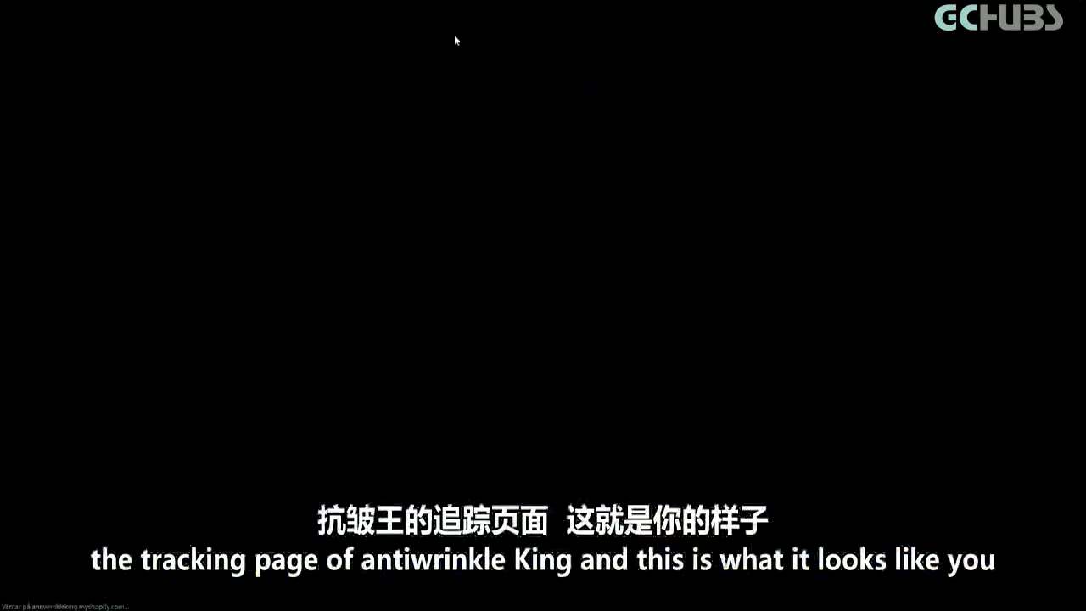
{"action": "scroll", "coordinate": [363, 49], "scroll_direction": "down", "scroll_amount": 7}
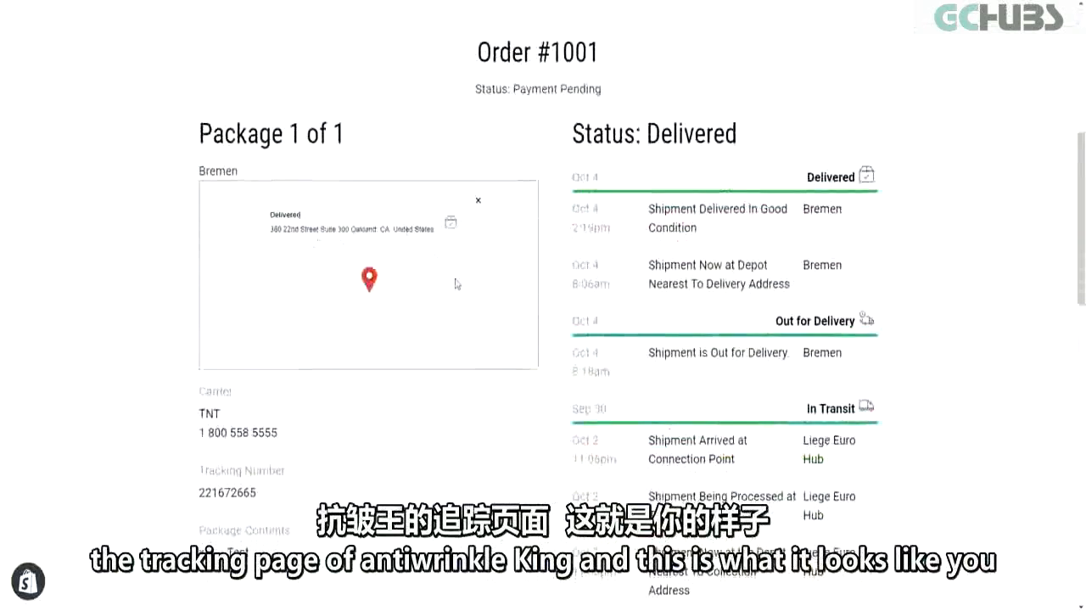
{"action": "scroll", "coordinate": [1023, 331], "scroll_direction": "up", "scroll_amount": 4}
{"action": "scroll", "coordinate": [1016, 373], "scroll_direction": "down", "scroll_amount": 9}
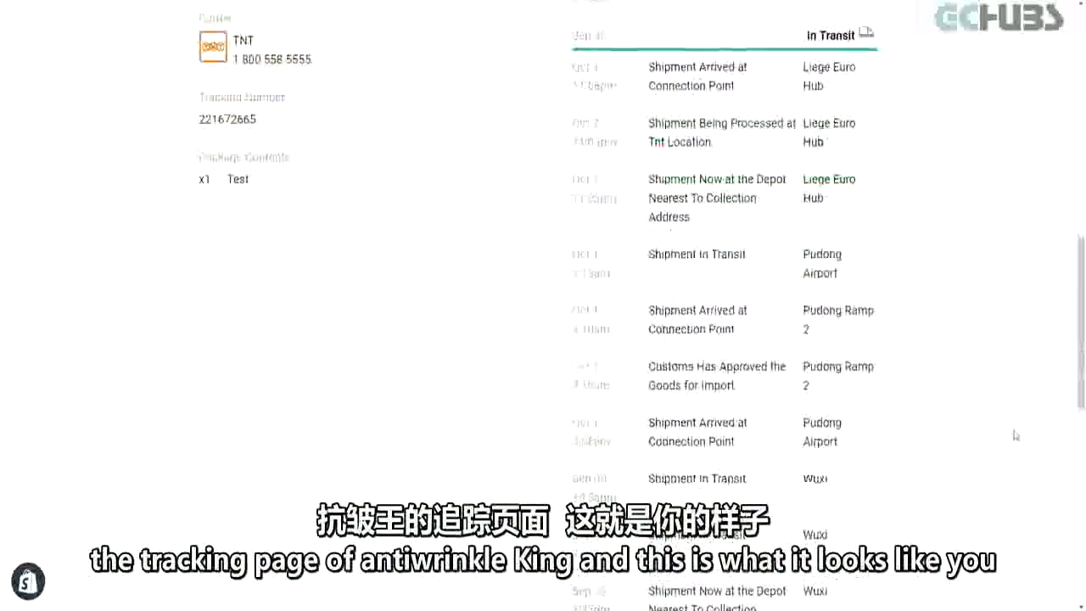
{"action": "scroll", "coordinate": [1009, 407], "scroll_direction": "up", "scroll_amount": 6}
{"action": "scroll", "coordinate": [1004, 388], "scroll_direction": "down", "scroll_amount": 3}
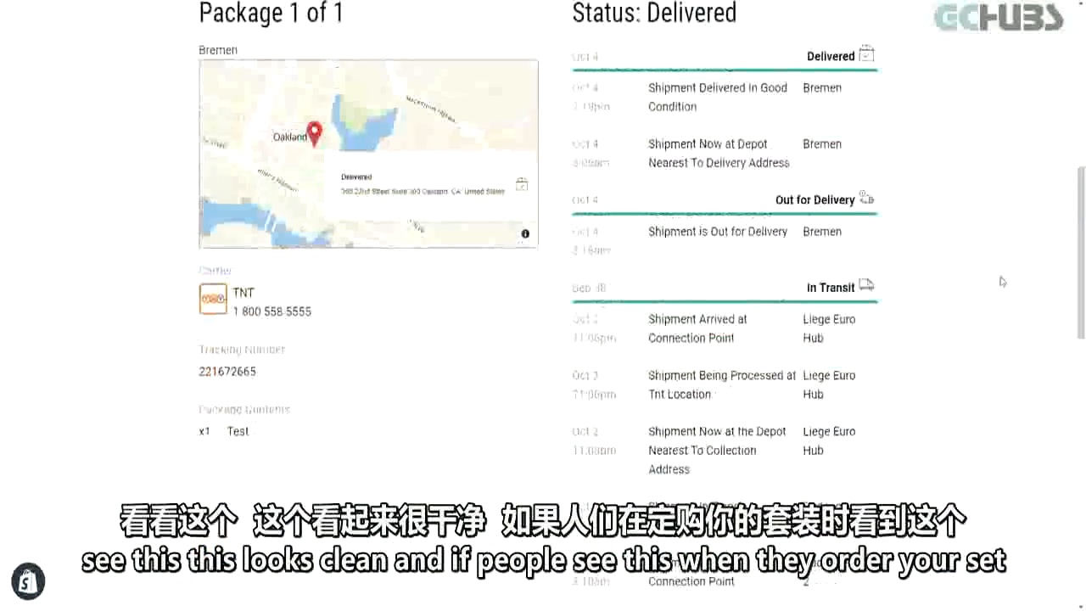
{"action": "scroll", "coordinate": [988, 309], "scroll_direction": "up", "scroll_amount": 2}
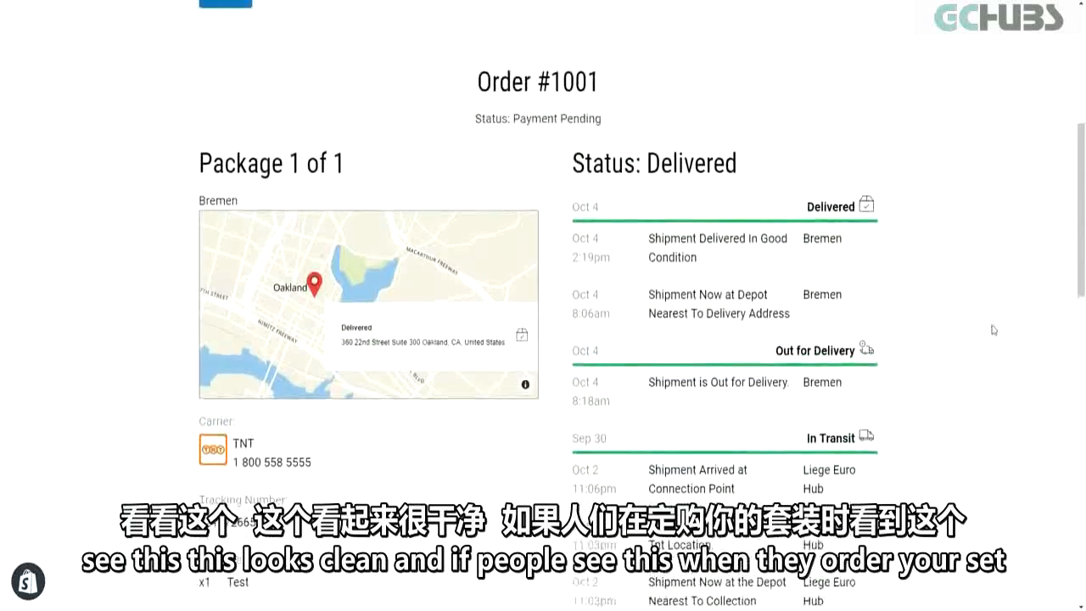
{"action": "scroll", "coordinate": [984, 305], "scroll_direction": "up", "scroll_amount": 3}
{"action": "scroll", "coordinate": [972, 374], "scroll_direction": "down", "scroll_amount": 6}
{"action": "scroll", "coordinate": [975, 271], "scroll_direction": "up", "scroll_amount": 5}
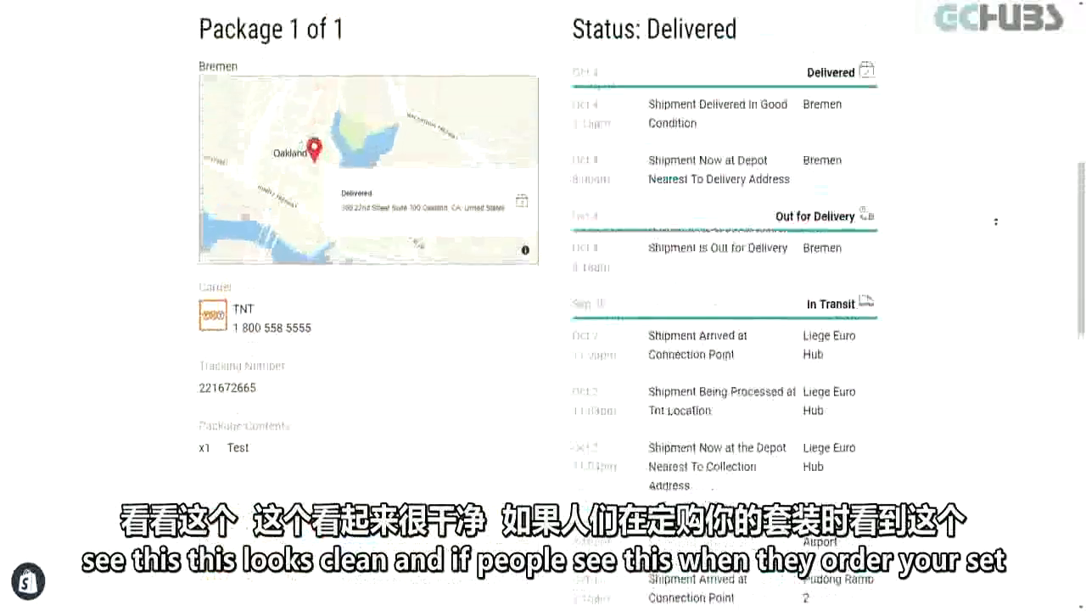
{"action": "scroll", "coordinate": [980, 250], "scroll_direction": "down", "scroll_amount": 1}
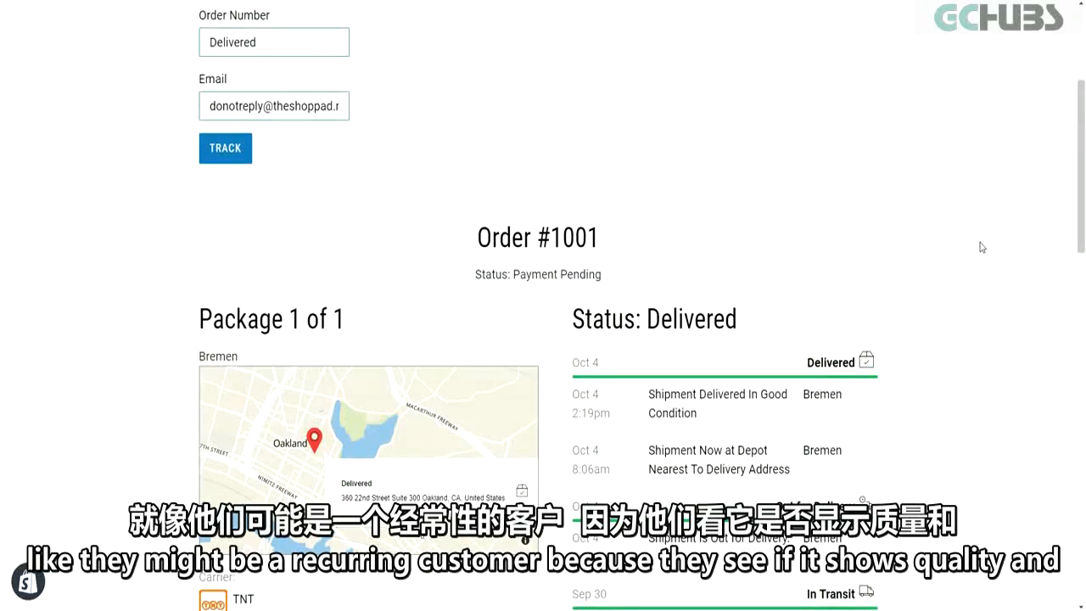
{"action": "scroll", "coordinate": [982, 246], "scroll_direction": "down", "scroll_amount": 3}
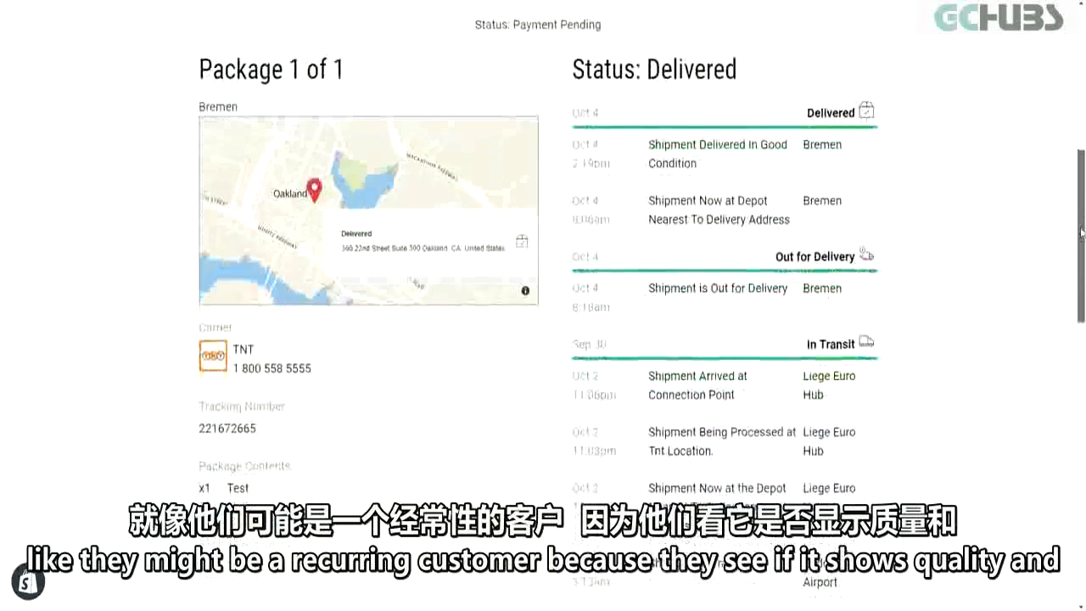
{"action": "left_click_drag", "start_coordinate": [1082, 231], "coordinate": [1048, 173]}
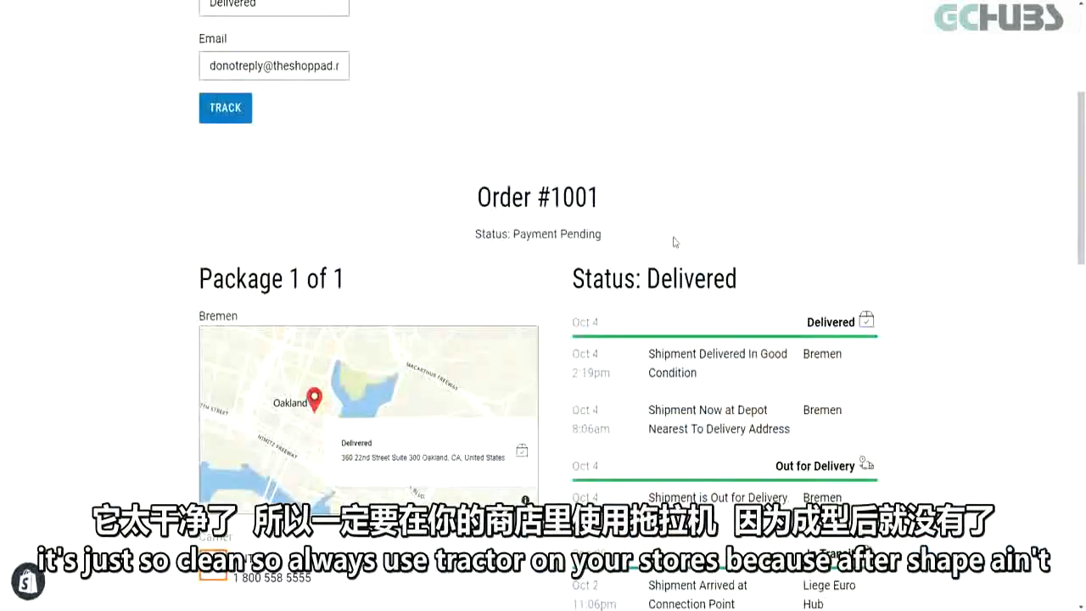
Step: Back in the tracking page settings, select the second layout, set the progress bar color to #1E88E5 and save the changes
{"action": "left_click_drag", "start_coordinate": [605, 230], "coordinate": [477, 182]}
{"action": "left_click", "coordinate": [476, 183]}
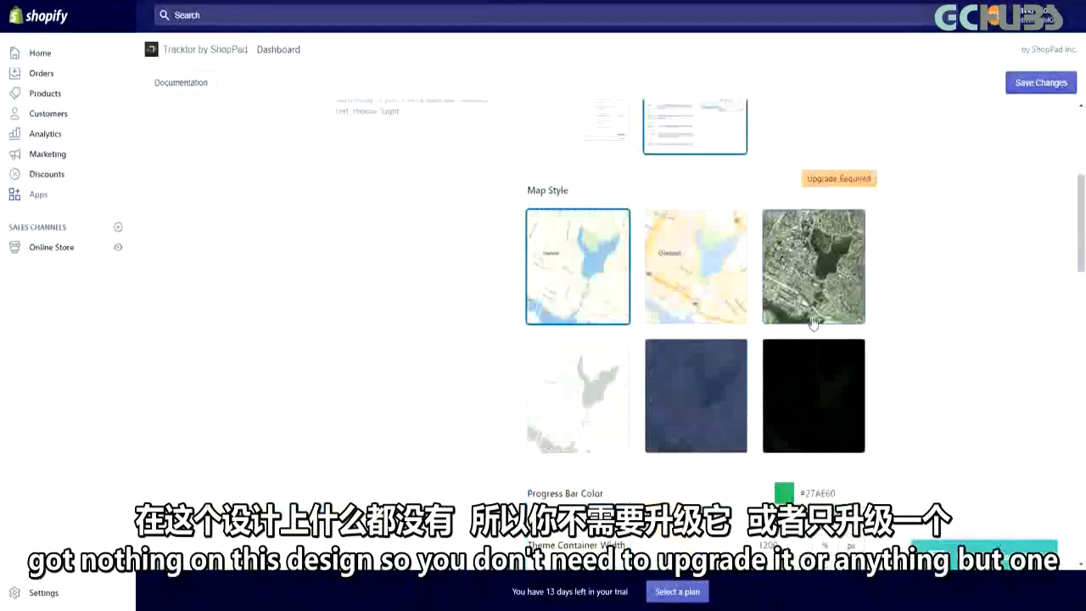
{"action": "scroll", "coordinate": [933, 347], "scroll_direction": "up", "scroll_amount": 2}
{"action": "scroll", "coordinate": [936, 347], "scroll_direction": "down", "scroll_amount": 5}
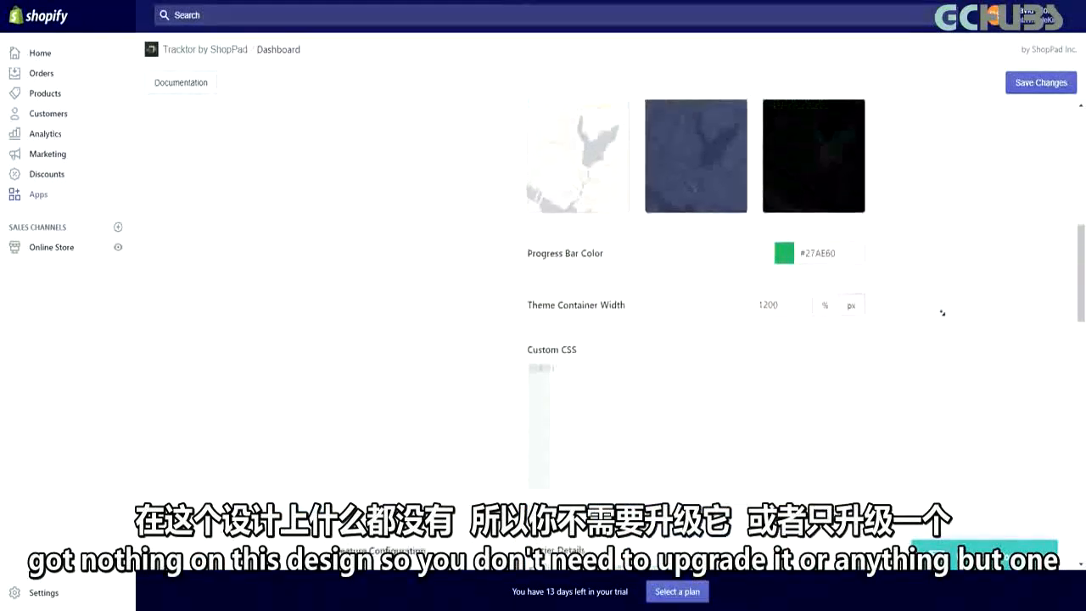
{"action": "scroll", "coordinate": [933, 301], "scroll_direction": "down", "scroll_amount": 3}
{"action": "scroll", "coordinate": [938, 289], "scroll_direction": "up", "scroll_amount": 4}
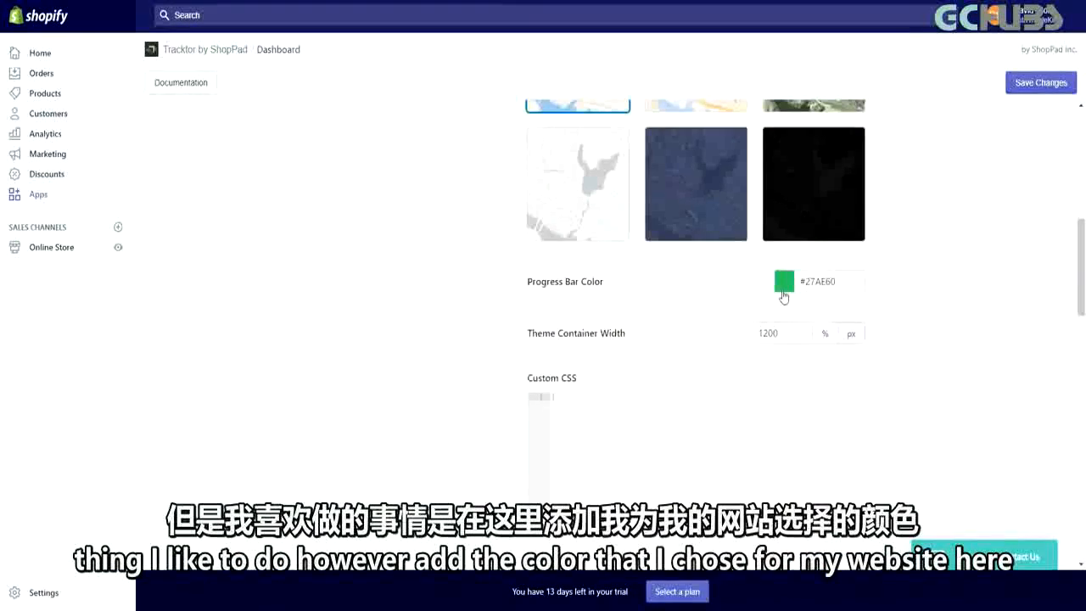
{"action": "left_click", "coordinate": [783, 293]}
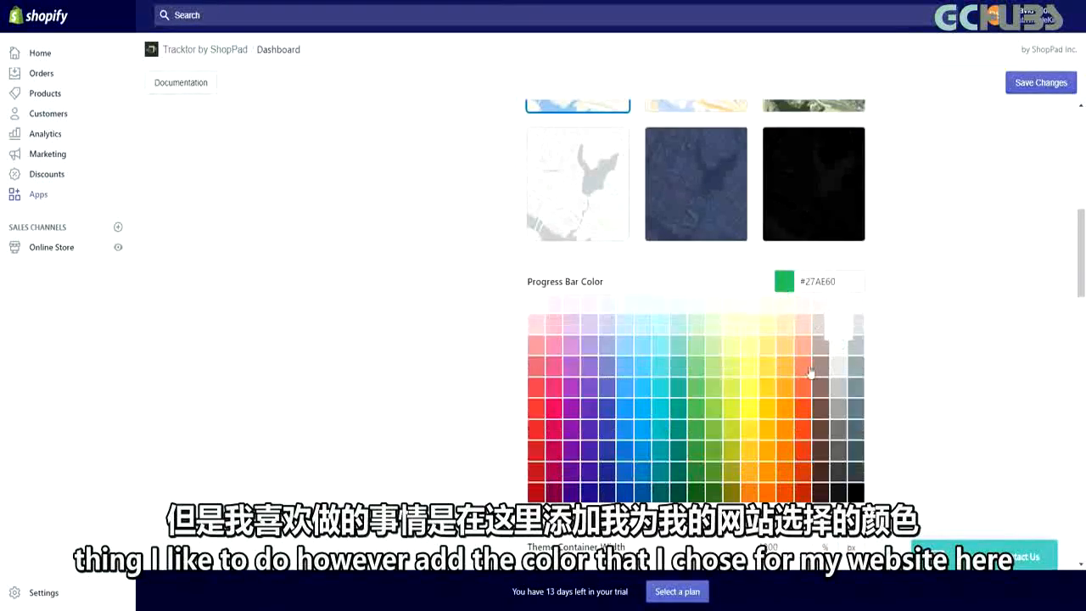
{"action": "left_click", "coordinate": [626, 439]}
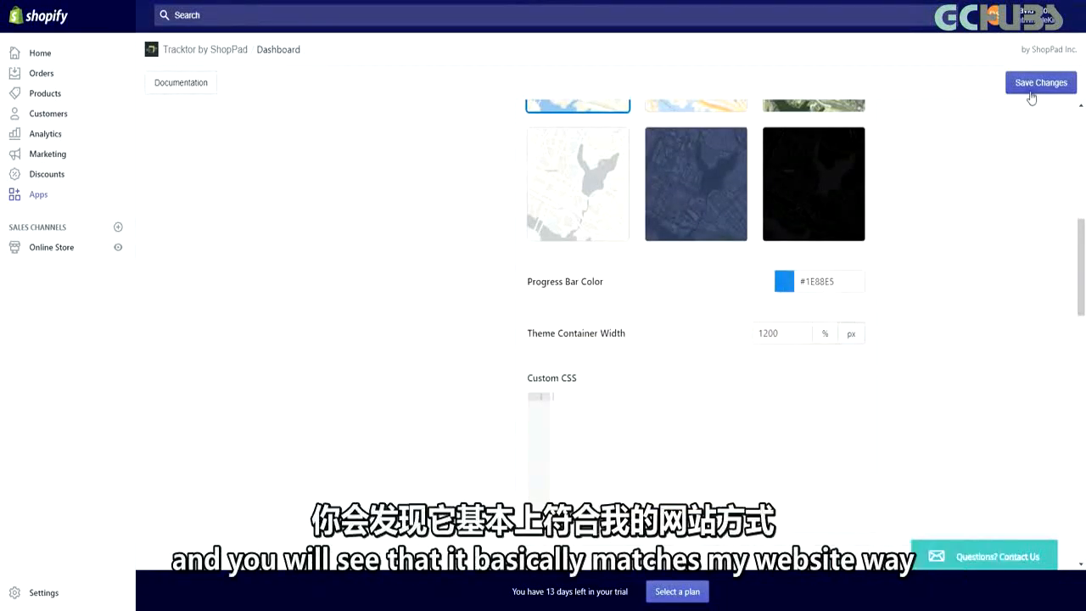
{"action": "left_click", "coordinate": [1029, 89]}
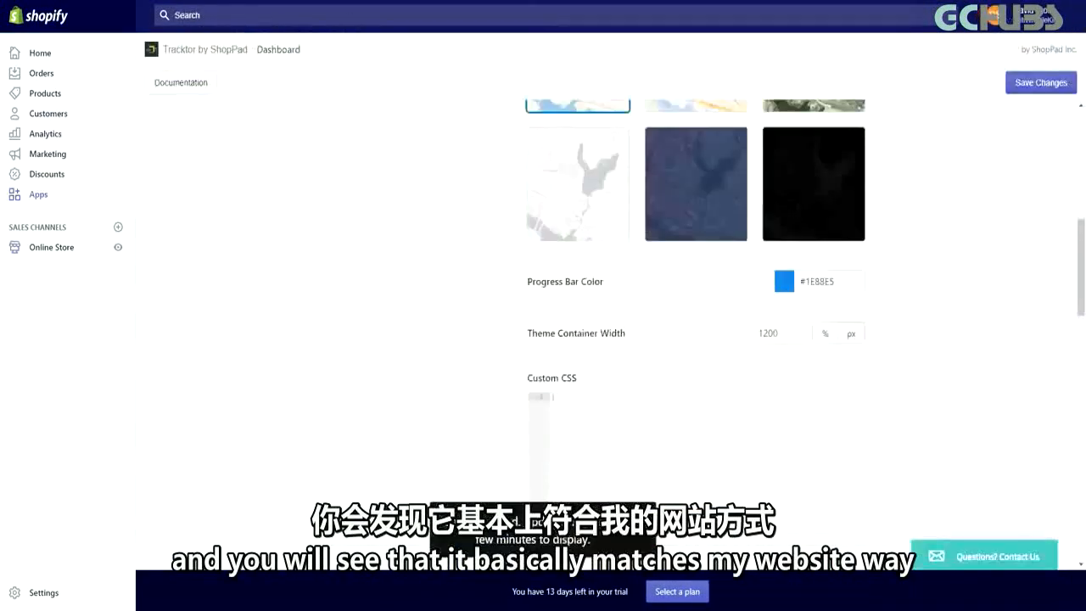
Step: Preview the tracking page again, check the sample order's layout and progress bar color, and close the preview
{"action": "scroll", "coordinate": [648, 288], "scroll_direction": "up", "scroll_amount": 3}
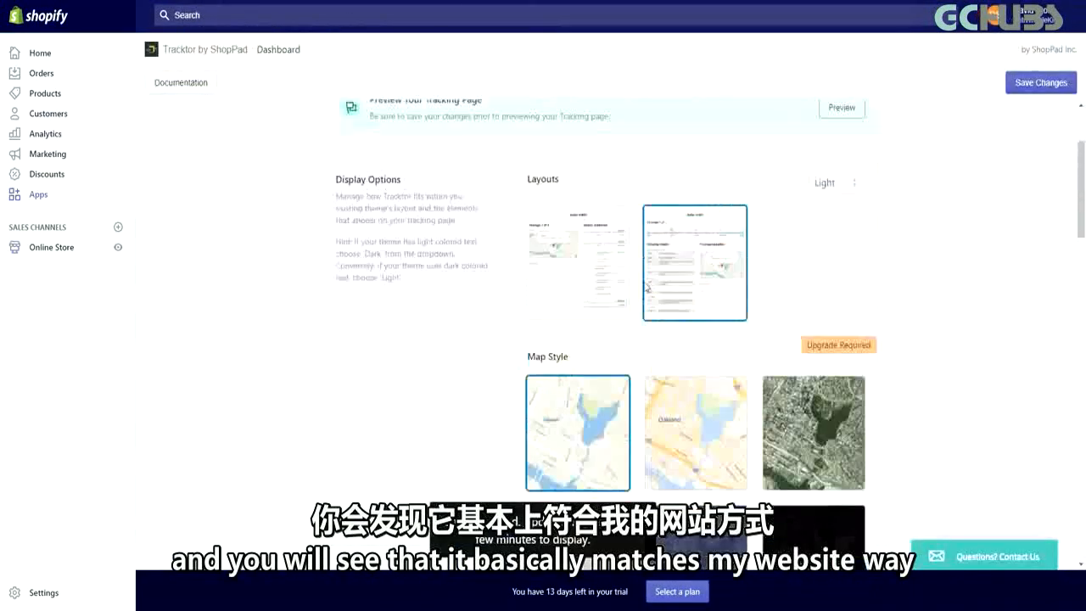
{"action": "scroll", "coordinate": [648, 288], "scroll_direction": "up", "scroll_amount": 2}
{"action": "left_click", "coordinate": [852, 252]}
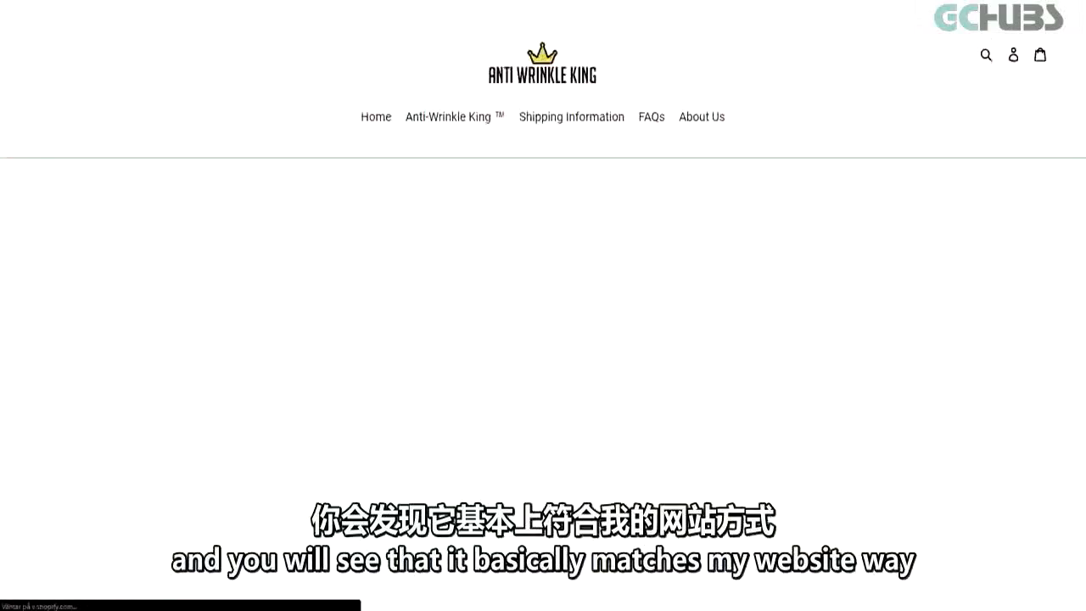
{"action": "scroll", "coordinate": [417, 54], "scroll_direction": "down", "scroll_amount": 8}
{"action": "scroll", "coordinate": [853, 336], "scroll_direction": "up", "scroll_amount": 2}
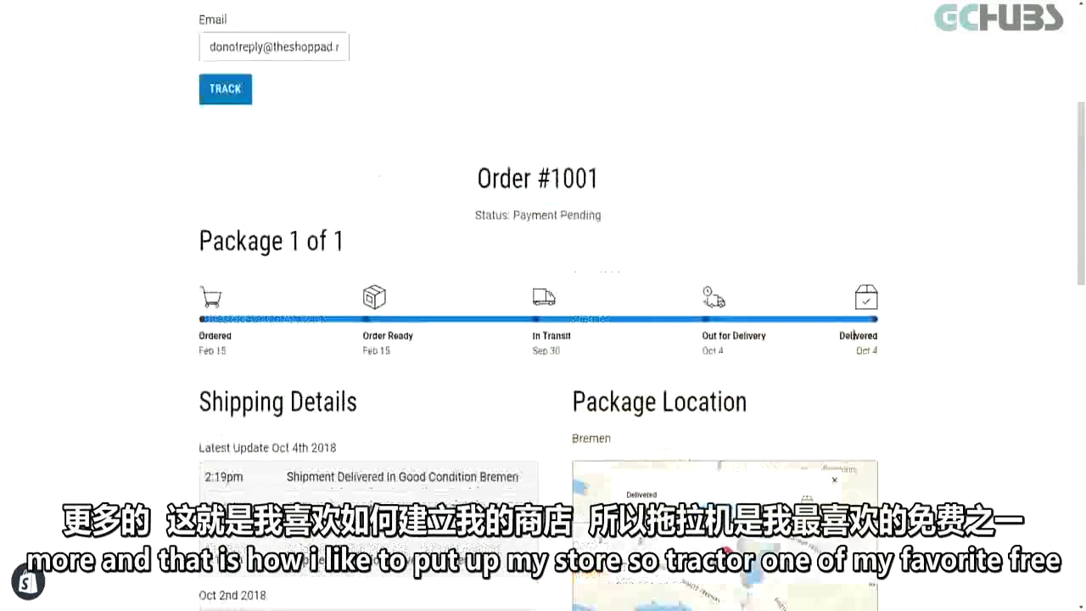
{"action": "scroll", "coordinate": [854, 336], "scroll_direction": "up", "scroll_amount": 4}
{"action": "scroll", "coordinate": [594, 202], "scroll_direction": "down", "scroll_amount": 2}
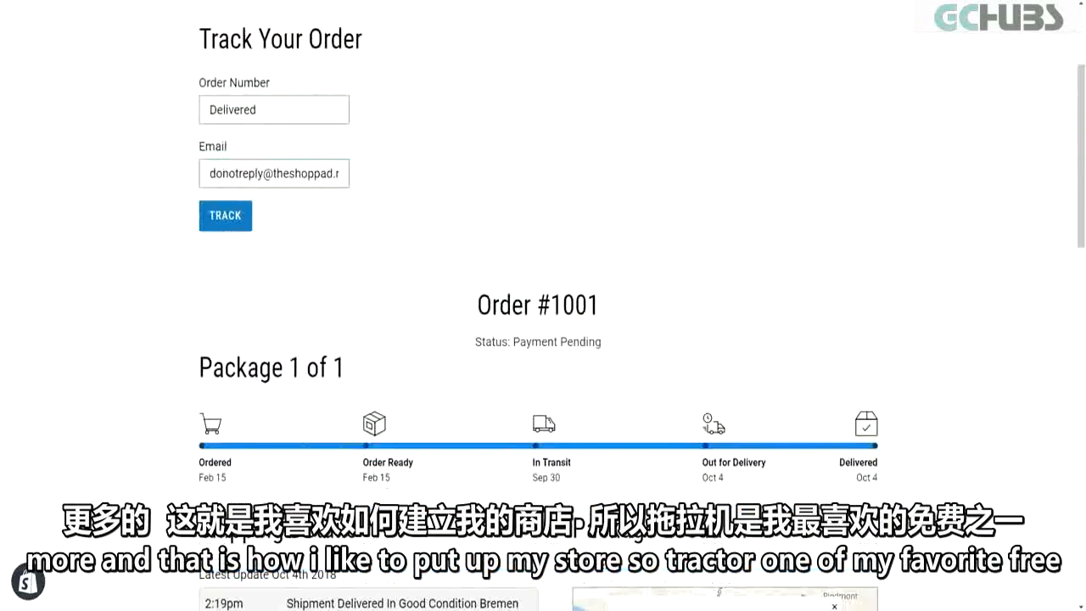
{"action": "key", "text": "ctrl+w"}
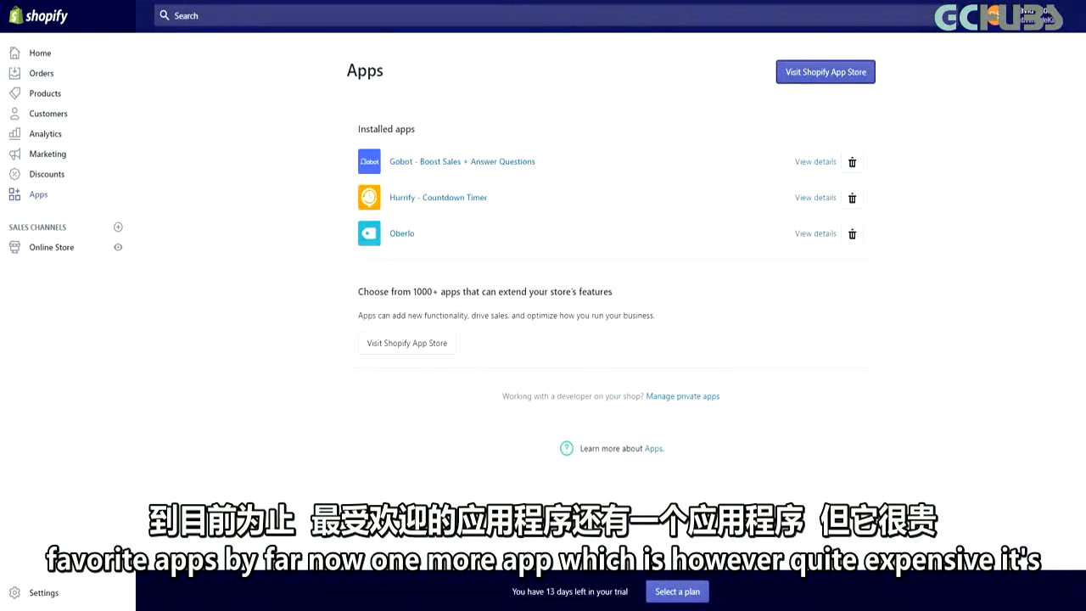
Step: Search the Shopify App Store for "orderlyemails" and open the OrderlyEmails app page
{"action": "left_click", "coordinate": [821, 73]}
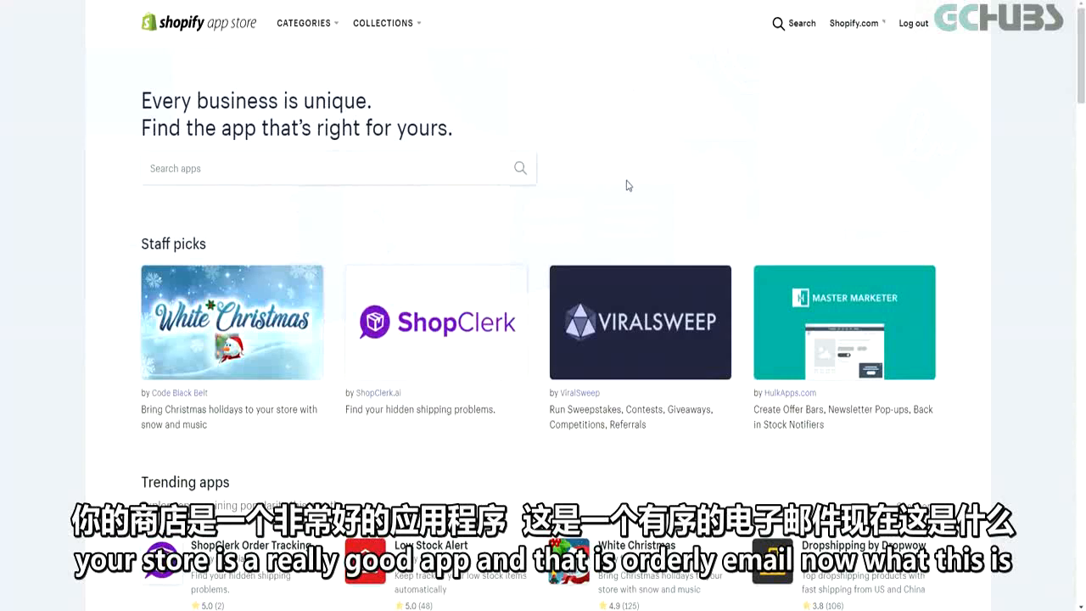
{"action": "type", "text": "orderly"}
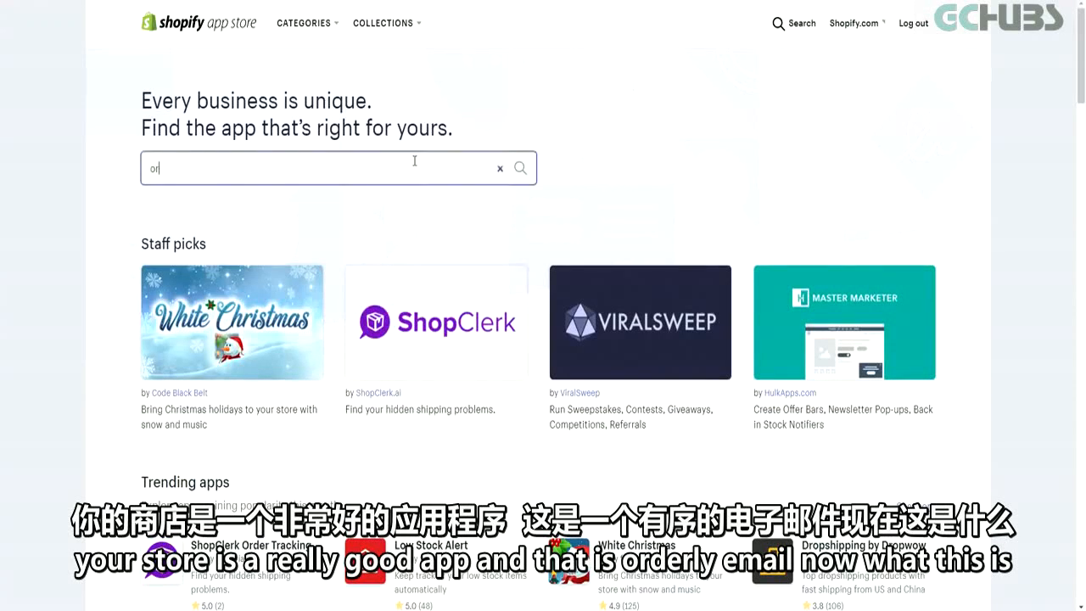
{"action": "type", "text": "emails"}
{"action": "key", "text": "Return"}
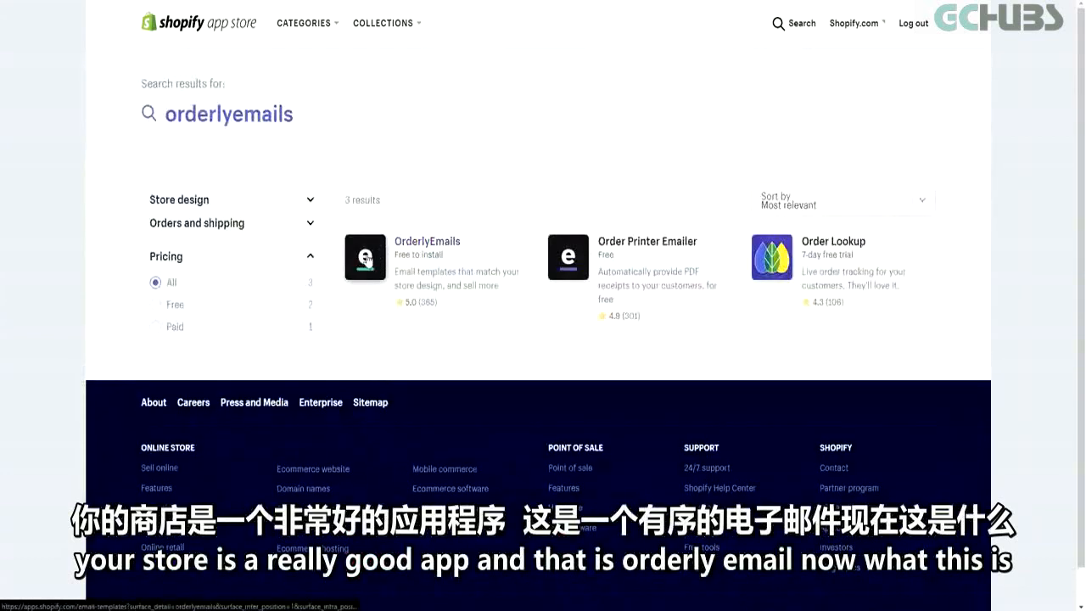
{"action": "left_click", "coordinate": [453, 296]}
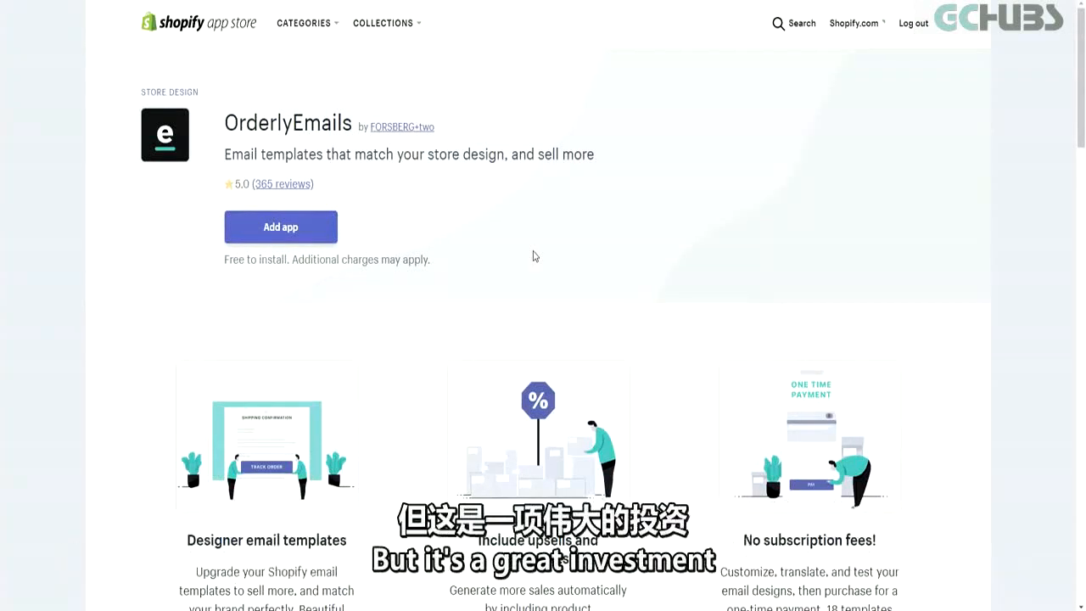
Step: Review the OrderlyEmails media gallery, enlarging the order confirmation email example, and return to the start of the listing
{"action": "scroll", "coordinate": [355, 420], "scroll_direction": "down", "scroll_amount": 10}
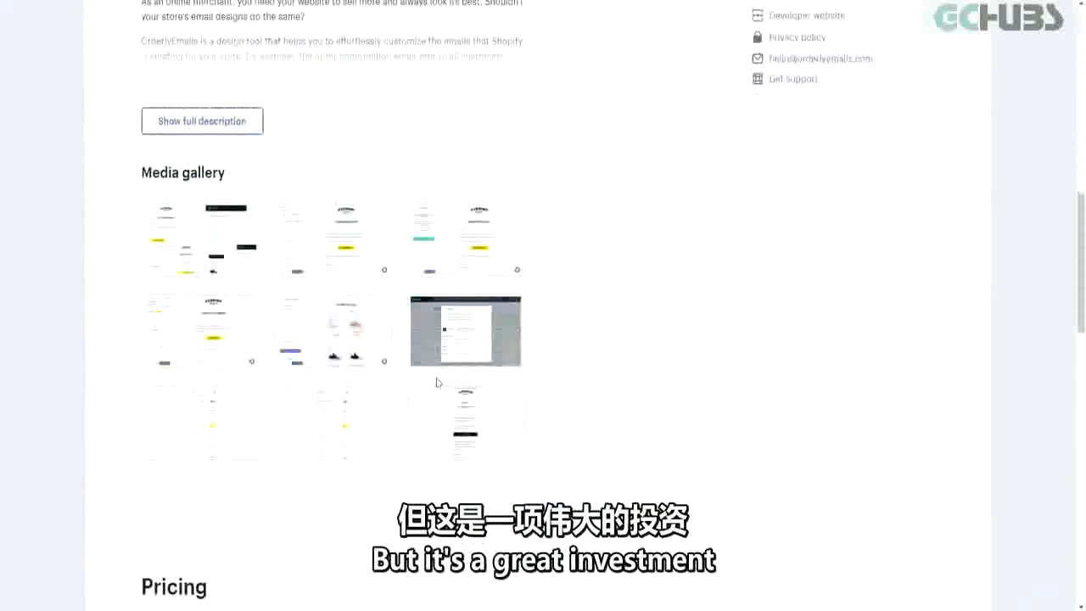
{"action": "left_click", "coordinate": [291, 258]}
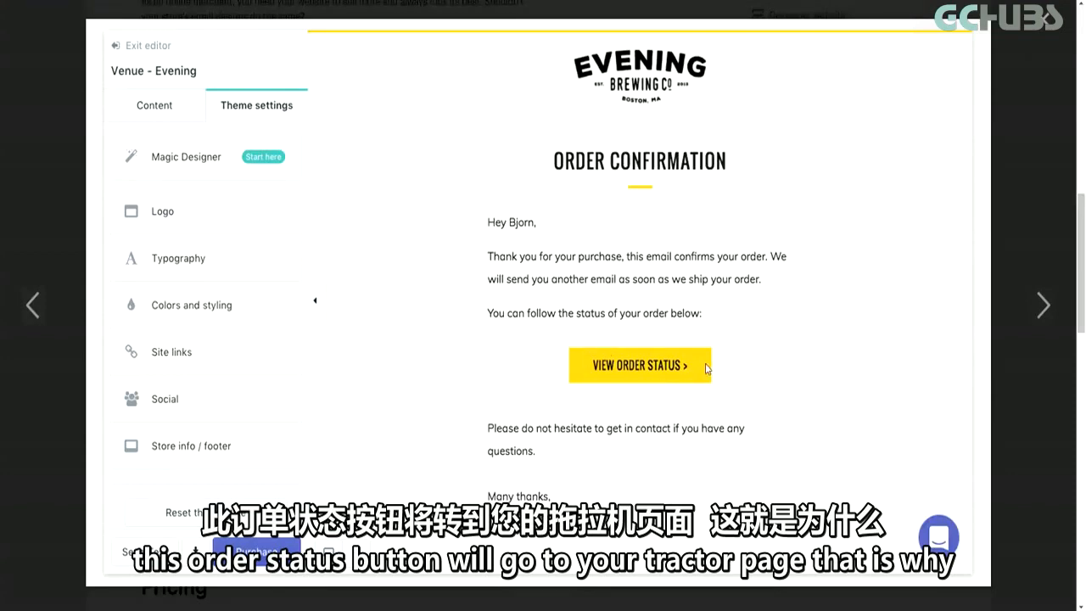
{"action": "left_click", "coordinate": [1044, 37]}
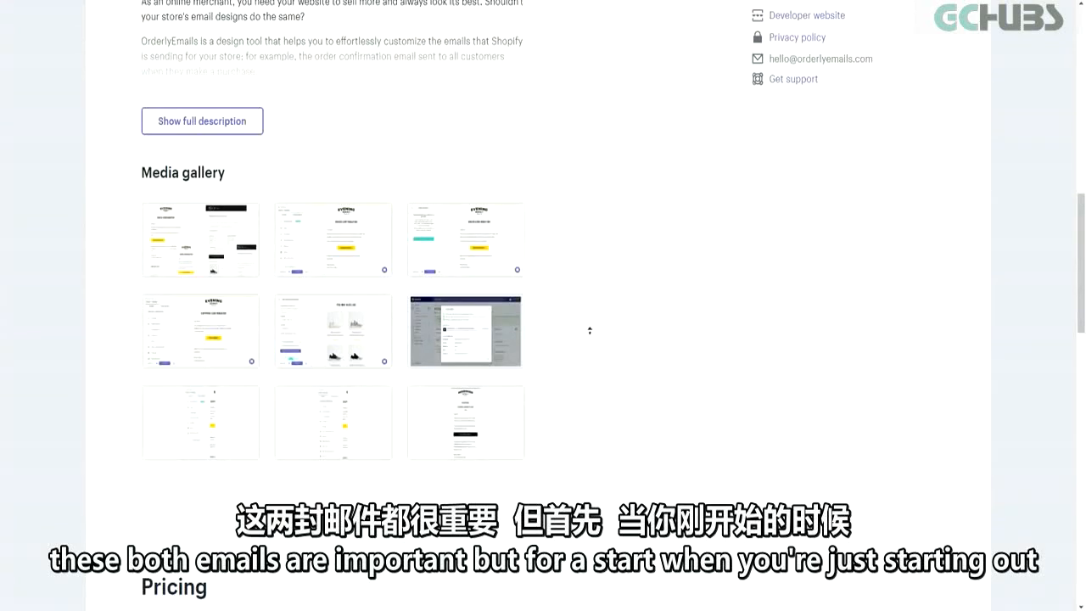
{"action": "scroll", "coordinate": [589, 332], "scroll_direction": "up", "scroll_amount": 9}
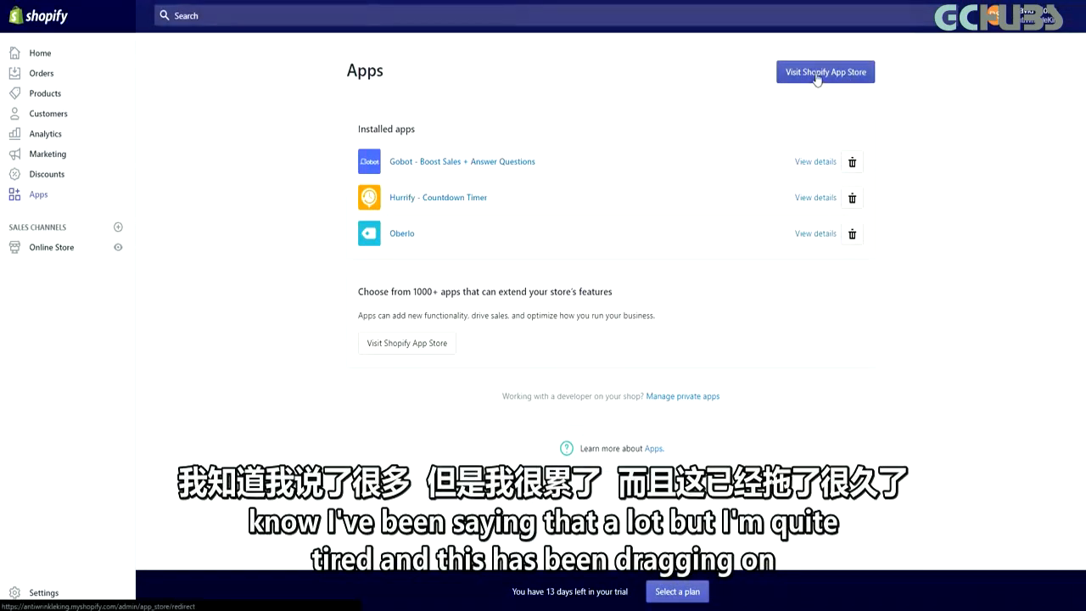
Step: From the store's apps page, search the Shopify App Store for "loox" and open the Loox - Photo Reviews page
{"action": "left_click", "coordinate": [816, 75]}
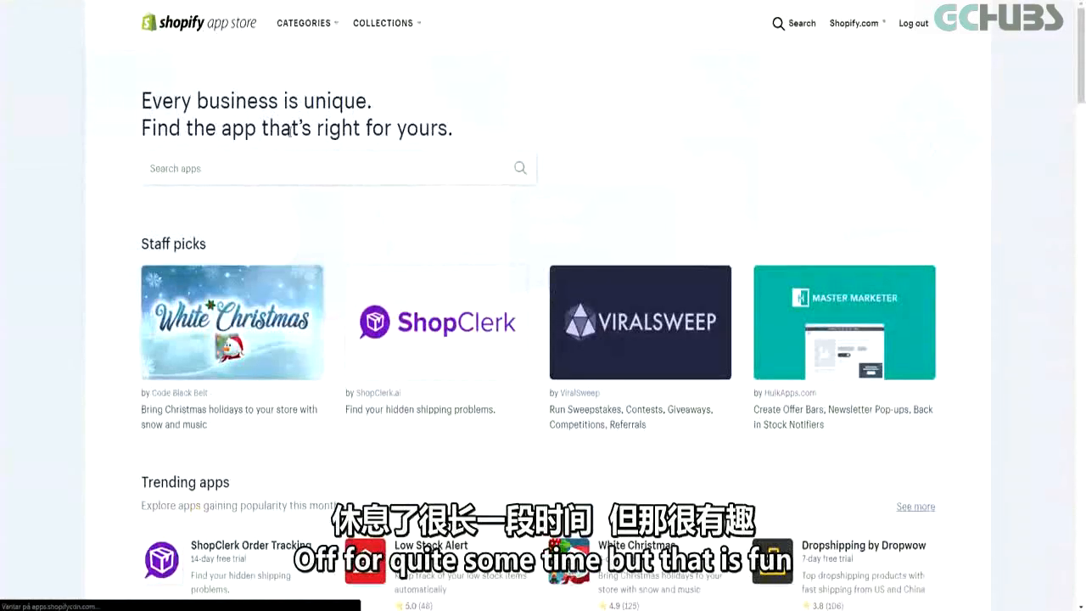
{"action": "left_click", "coordinate": [276, 159]}
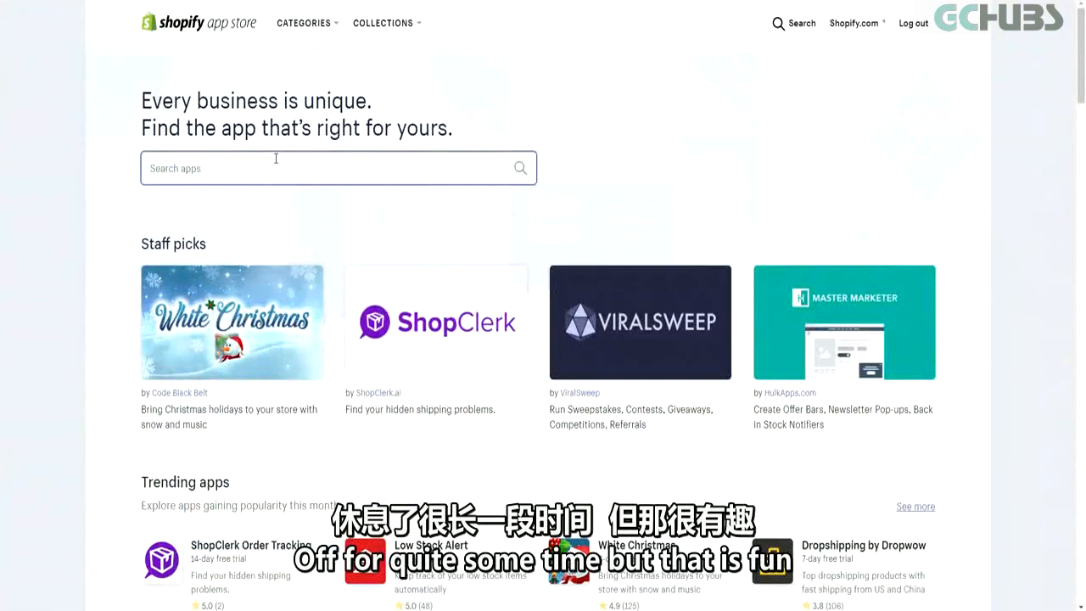
{"action": "type", "text": "loox"}
{"action": "key", "text": "Return"}
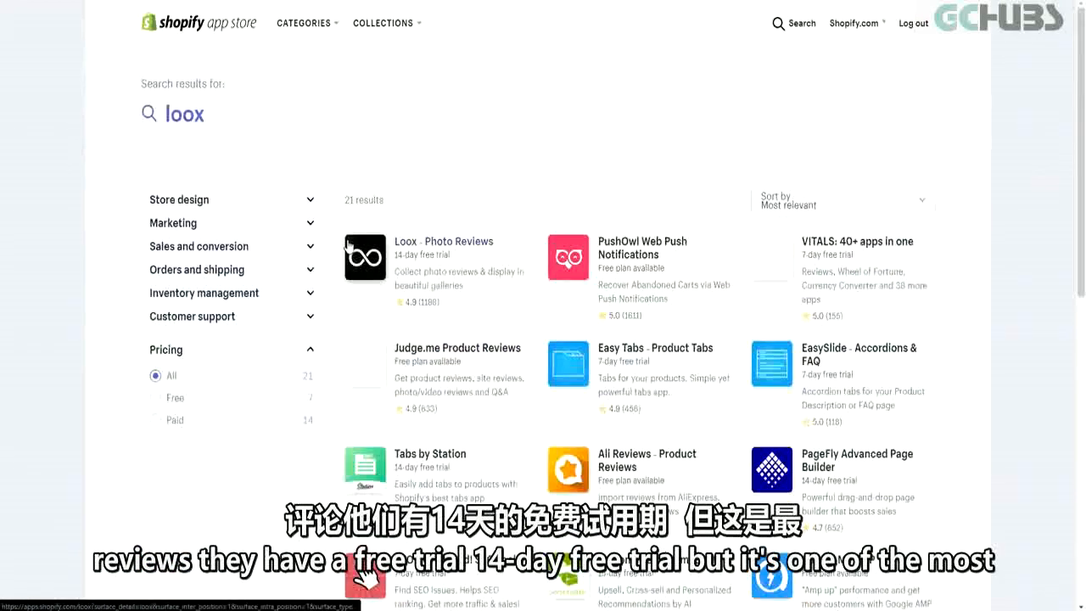
{"action": "left_click", "coordinate": [356, 256]}
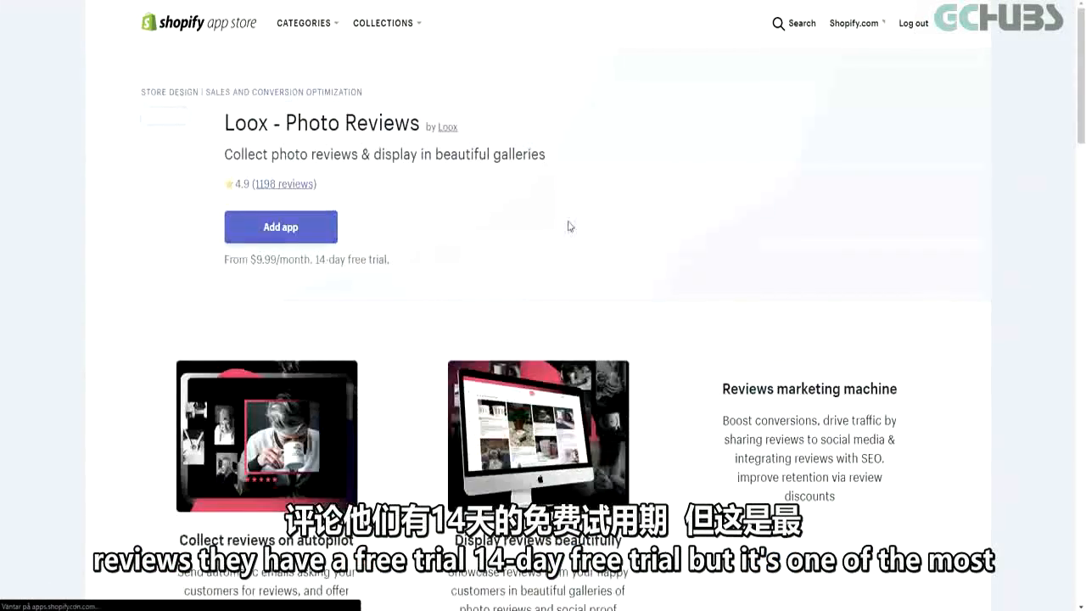
Step: Review the Loox listing's features, close the enlarged gallery image, and look over its pricing plans
{"action": "scroll", "coordinate": [526, 311], "scroll_direction": "down", "scroll_amount": 1}
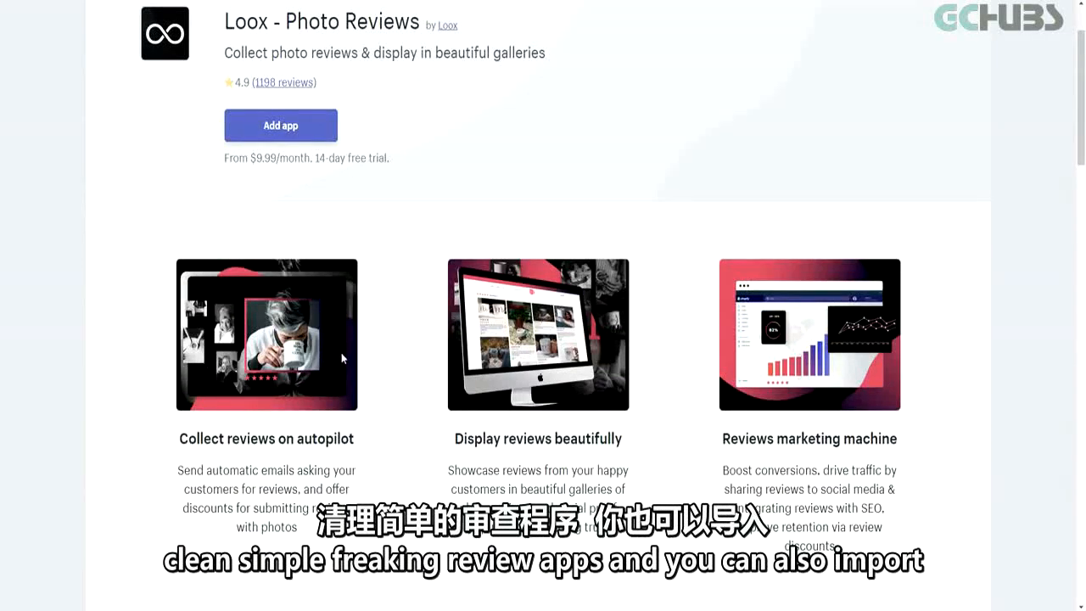
{"action": "scroll", "coordinate": [490, 379], "scroll_direction": "up", "scroll_amount": 1}
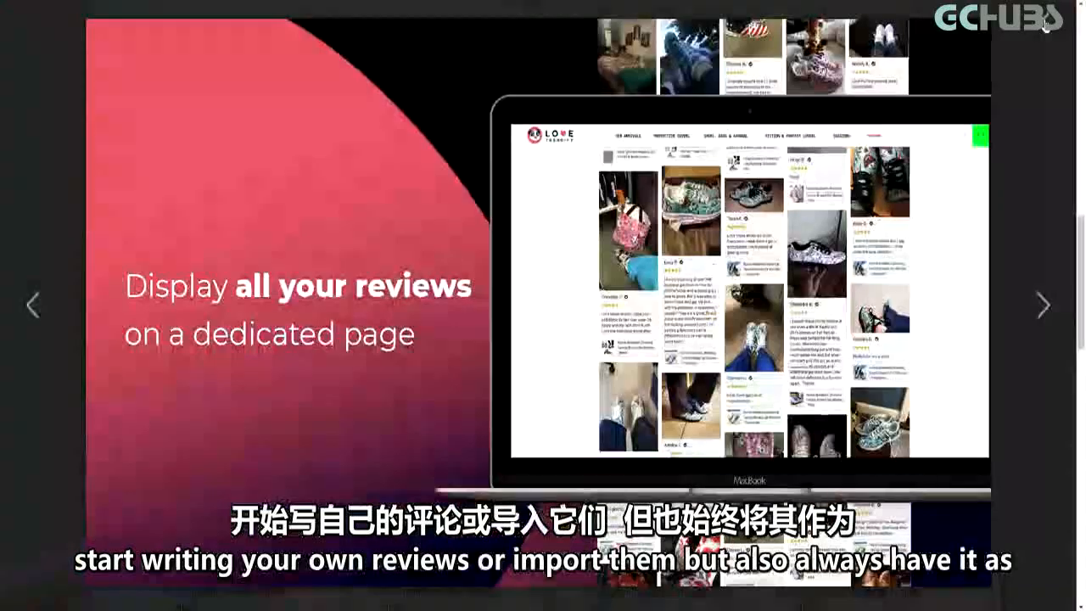
{"action": "left_click", "coordinate": [1048, 31]}
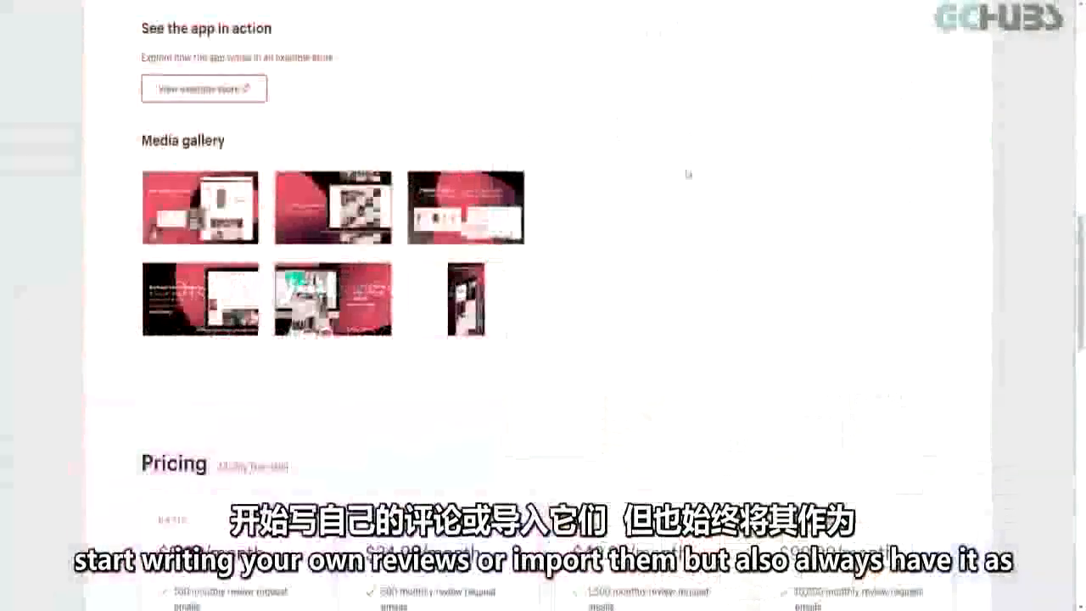
{"action": "middle_click", "coordinate": [637, 339]}
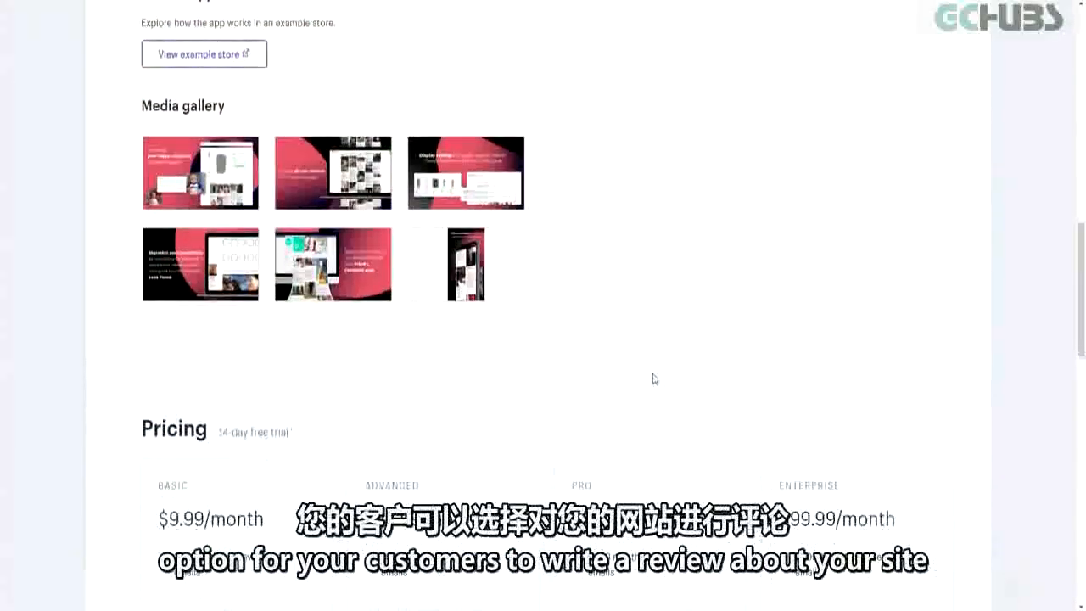
{"action": "middle_click", "coordinate": [611, 297]}
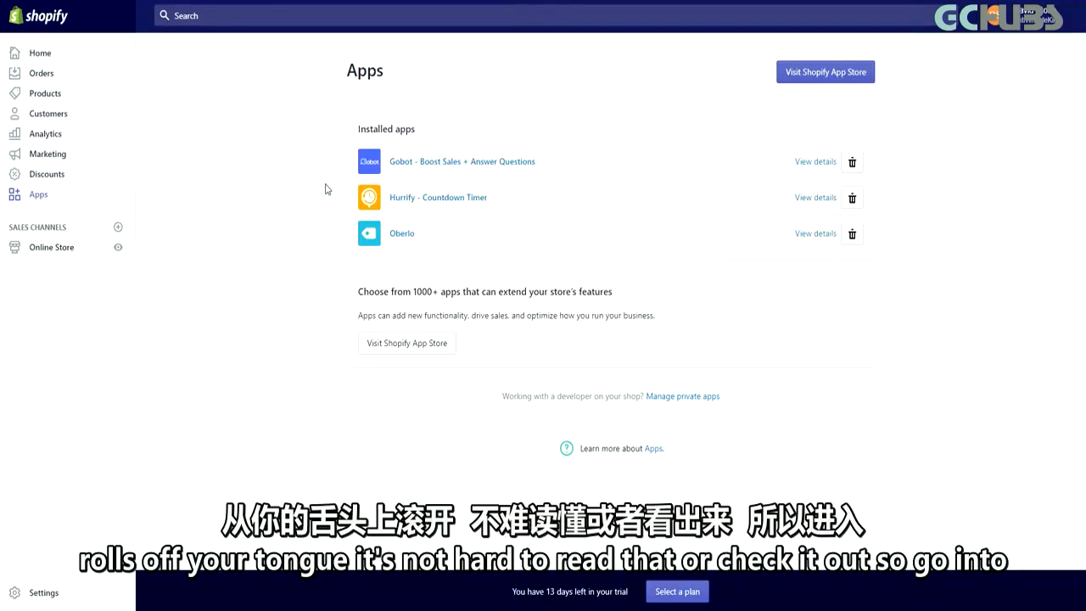
Step: Open the online store's domain settings and examine the Transfer domain option
{"action": "left_click", "coordinate": [48, 247]}
{"action": "left_click", "coordinate": [53, 337]}
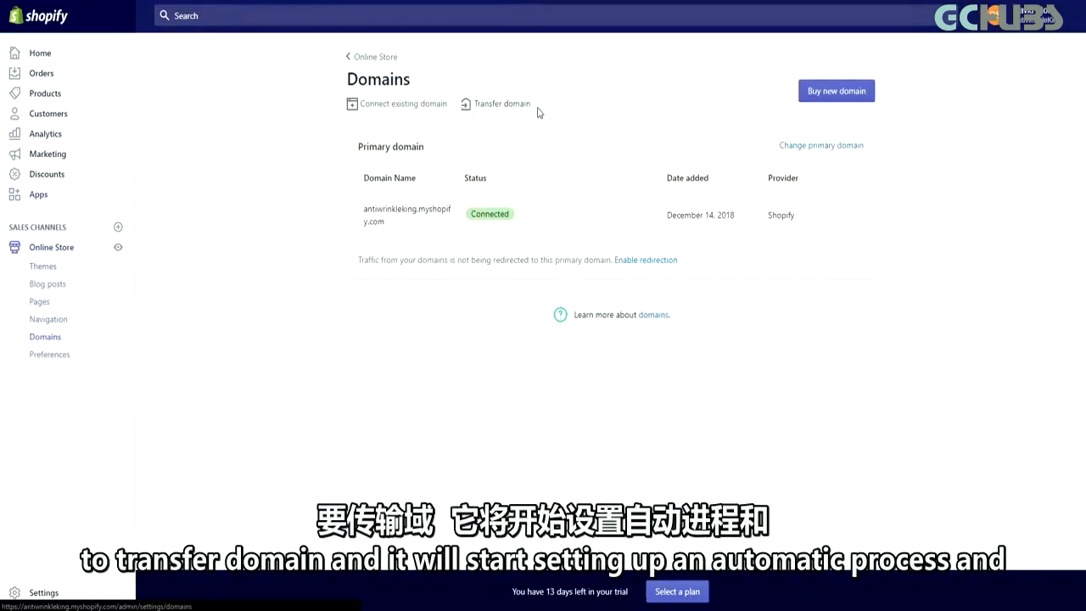
{"action": "left_click_drag", "start_coordinate": [534, 105], "coordinate": [474, 106]}
{"action": "left_click", "coordinate": [589, 122]}
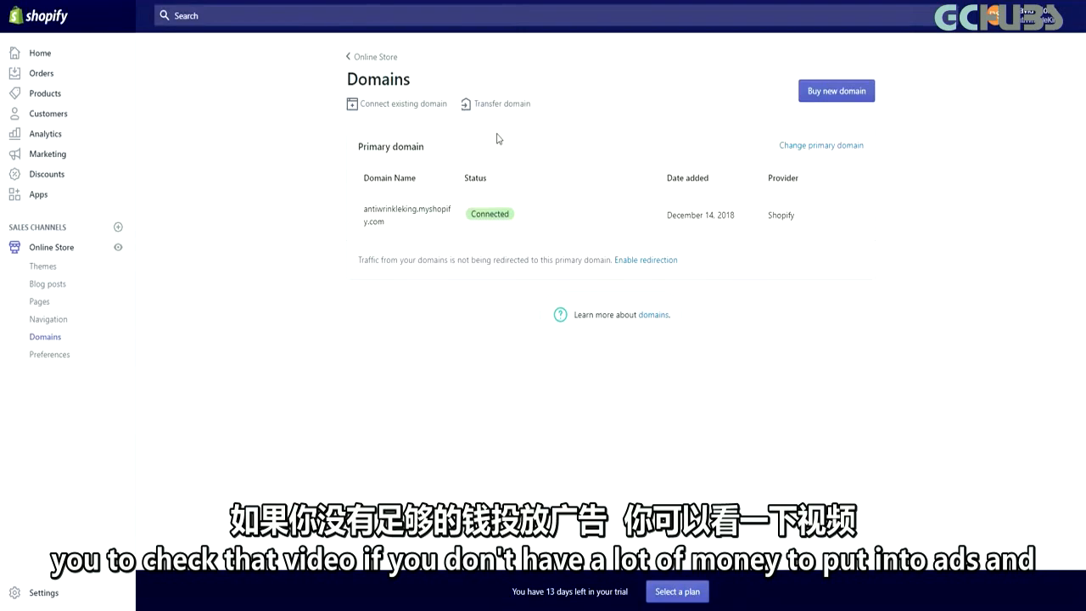
Step: In the online store preferences, set the homepage title to "Anti Wrinkle King | The Best Skincare In The World | Free Shipping"
{"action": "left_click", "coordinate": [68, 352]}
{"action": "left_click", "coordinate": [640, 104]}
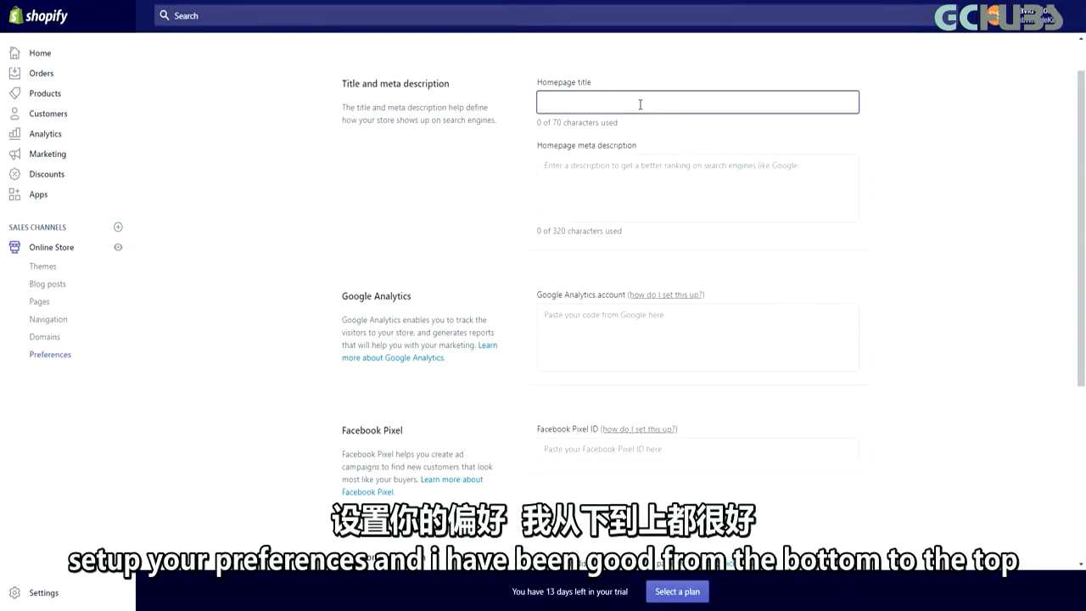
{"action": "left_click", "coordinate": [627, 105]}
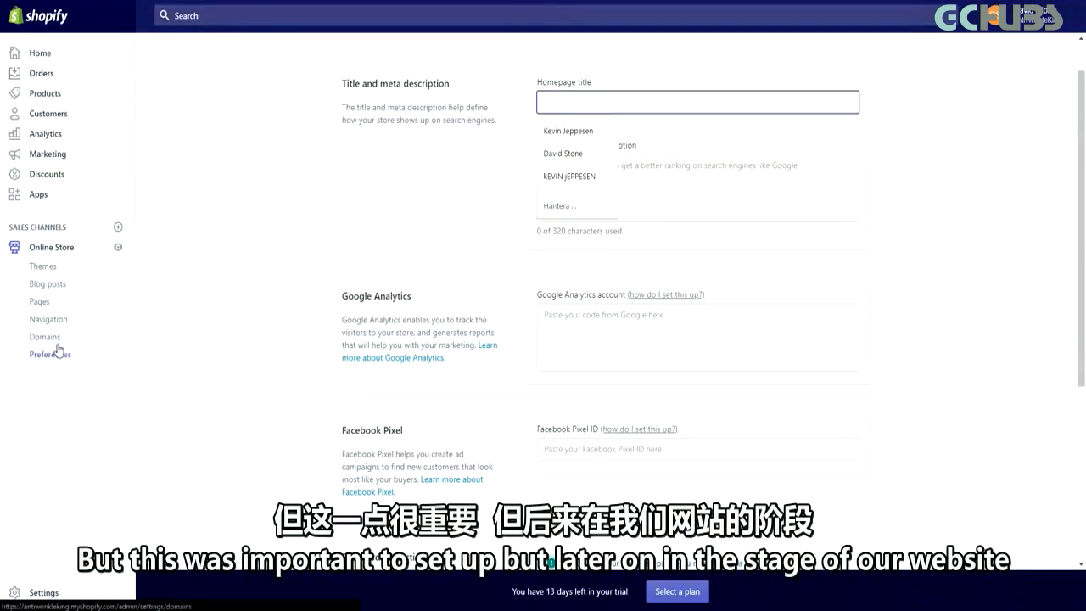
{"action": "left_click", "coordinate": [568, 71]}
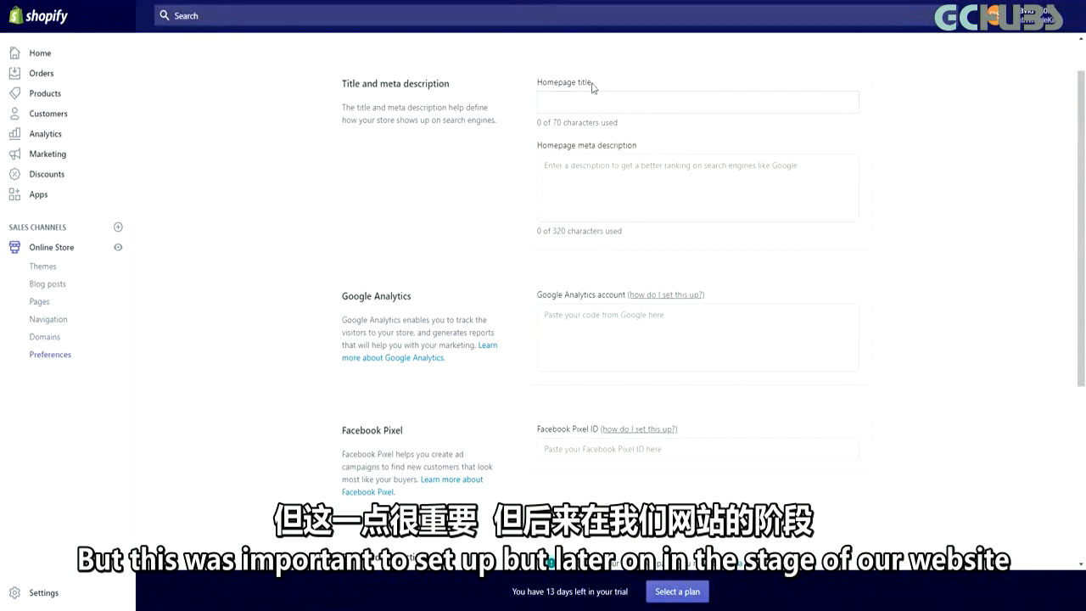
{"action": "left_click", "coordinate": [636, 104]}
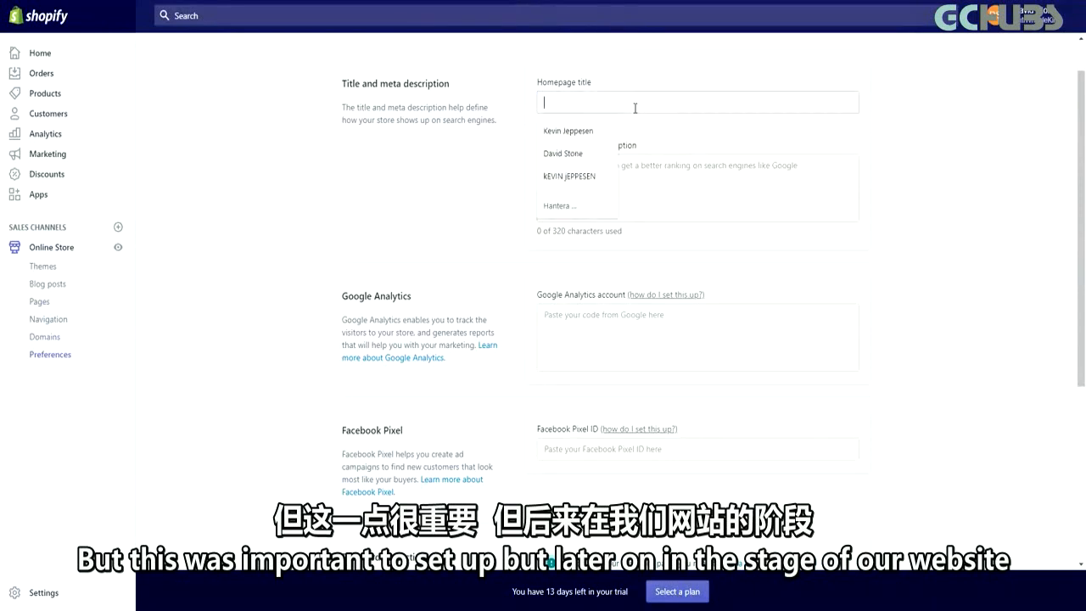
{"action": "type", "text": "A"}
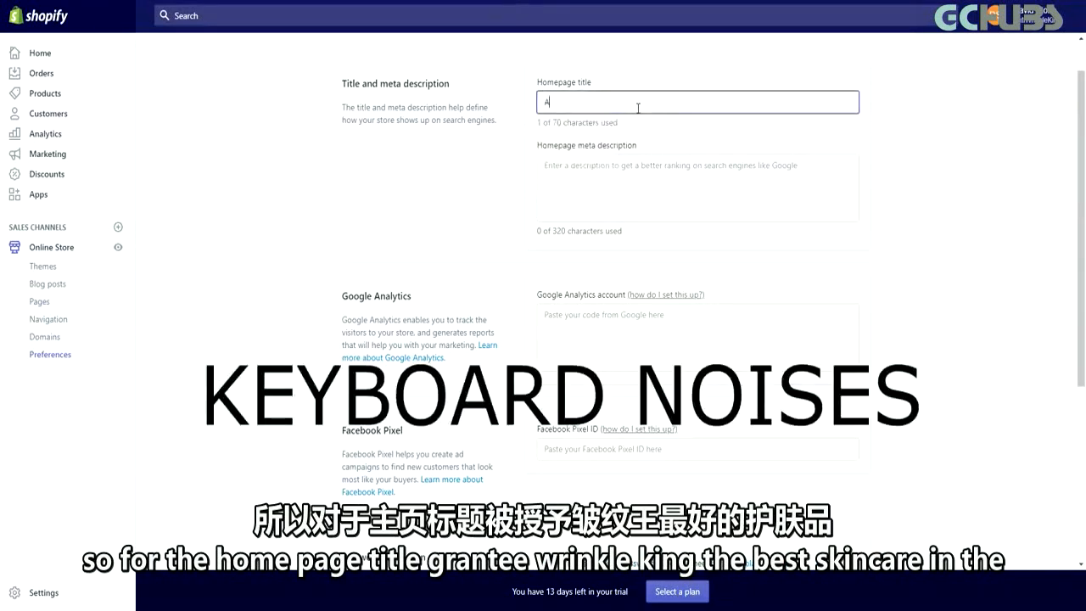
{"action": "type", "text": "nti Wrinkle King | The Best"}
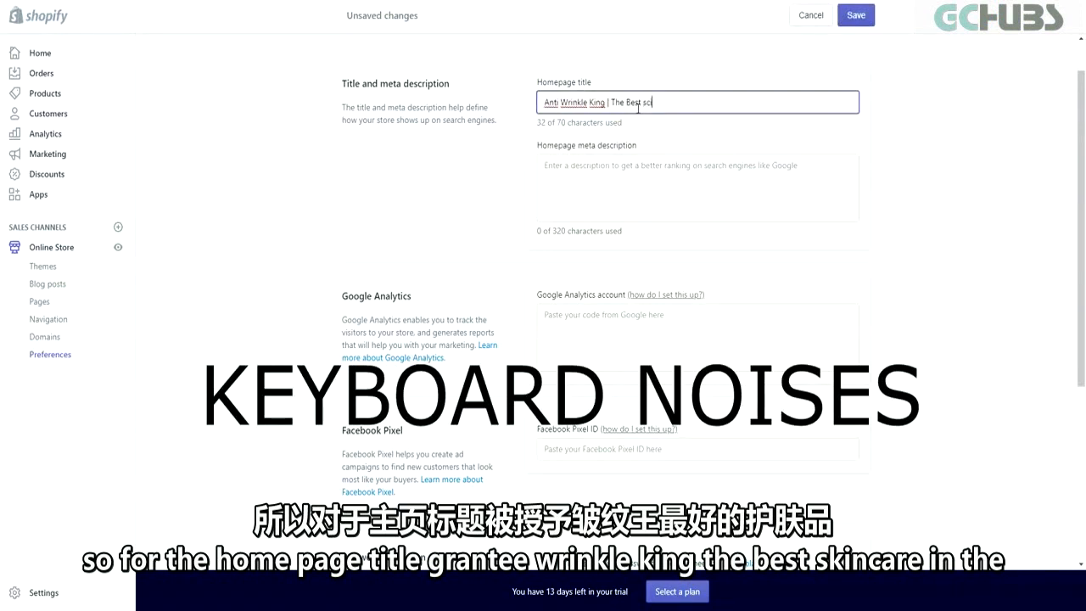
{"action": "type", "text": " Skincare In The Wor"}
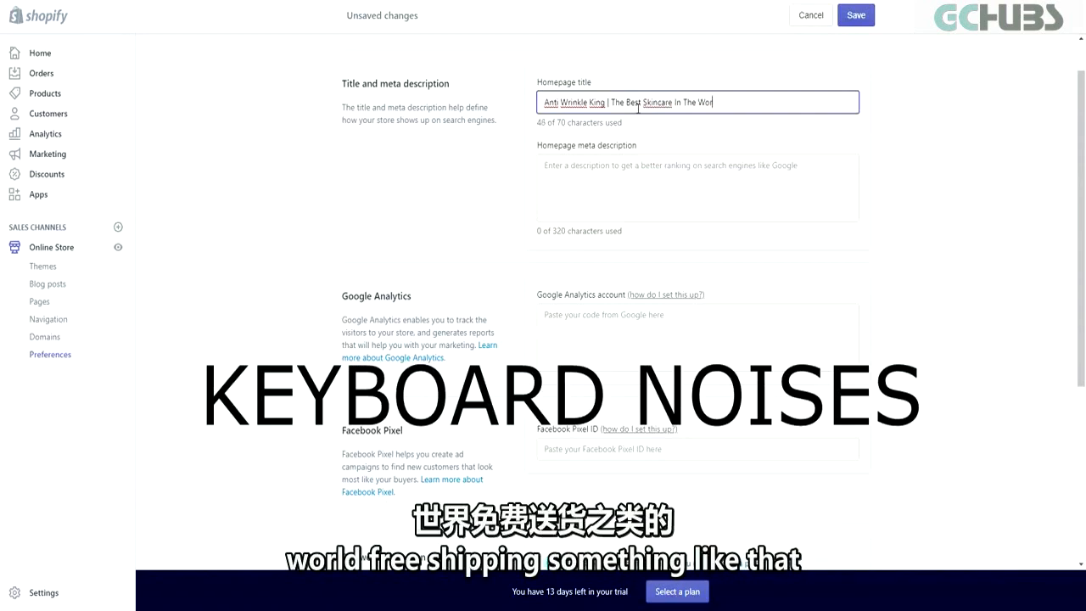
{"action": "type", "text": "ld | Fre Shipping"}
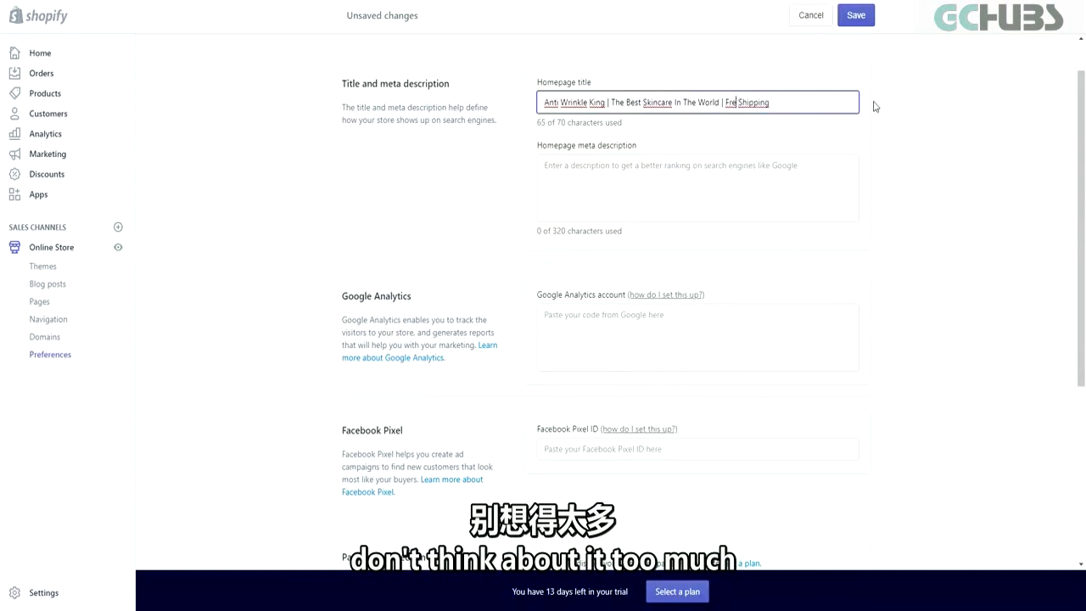
{"action": "type", "text": "e"}
Step: Review the homepage title's full wording and its free shipping selling point
{"action": "left_click_drag", "start_coordinate": [815, 104], "coordinate": [545, 102]}
{"action": "left_click", "coordinate": [539, 105]}
{"action": "left_click_drag", "start_coordinate": [780, 102], "coordinate": [717, 103]}
{"action": "left_click", "coordinate": [783, 109]}
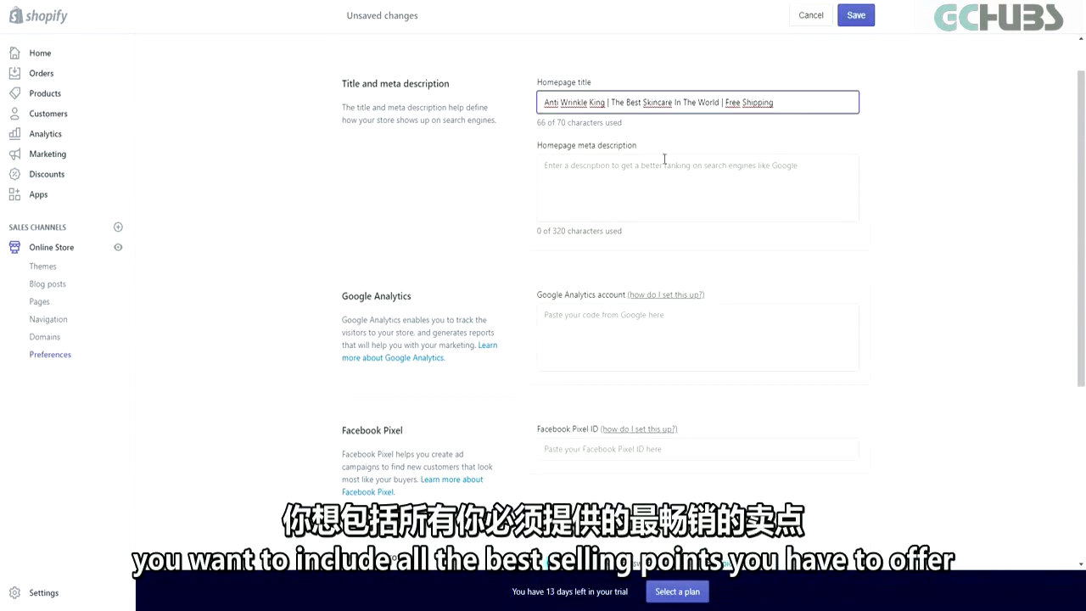
{"action": "left_click", "coordinate": [887, 190]}
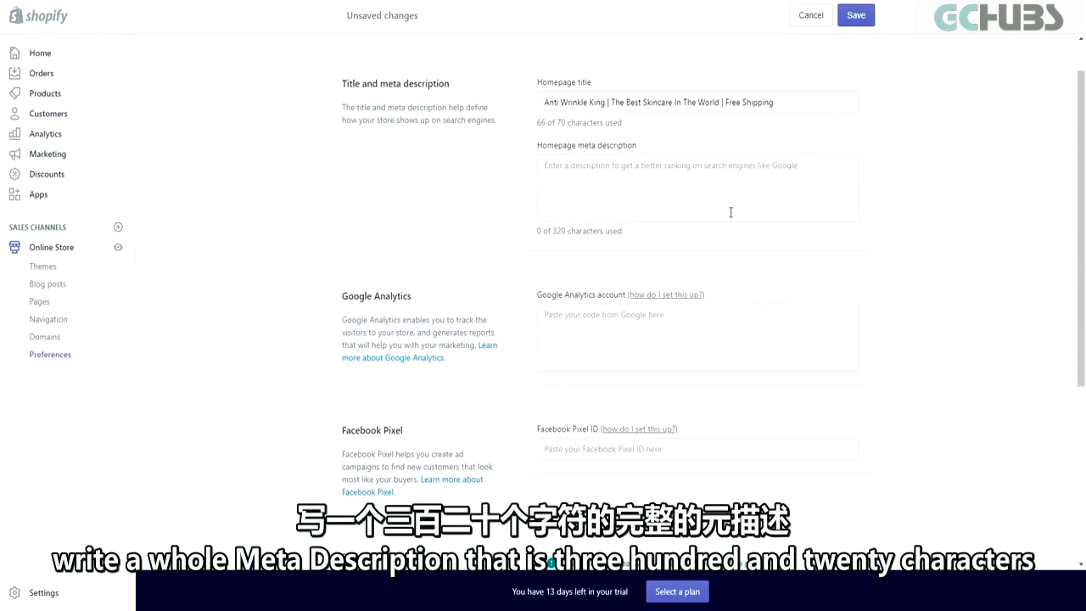
Step: Examine the meta description's character limit and the Google Analytics and Facebook Pixel sections of the preferences
{"action": "left_click_drag", "start_coordinate": [566, 232], "coordinate": [553, 231]}
{"action": "left_click", "coordinate": [574, 235]}
{"action": "left_click_drag", "start_coordinate": [630, 231], "coordinate": [534, 230]}
{"action": "left_click", "coordinate": [531, 233]}
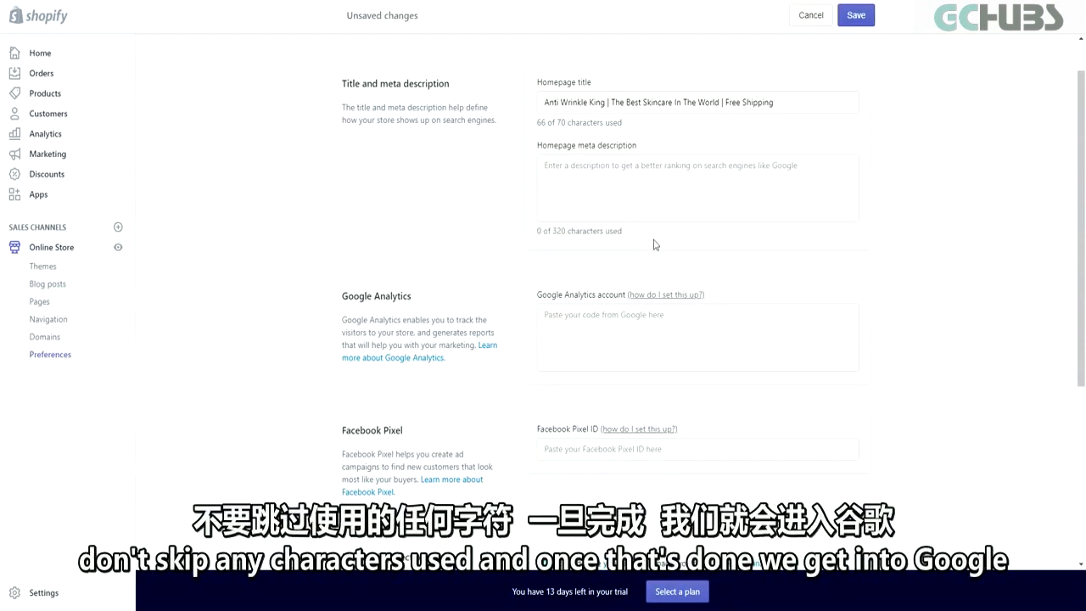
{"action": "scroll", "coordinate": [518, 254], "scroll_direction": "down", "scroll_amount": 1}
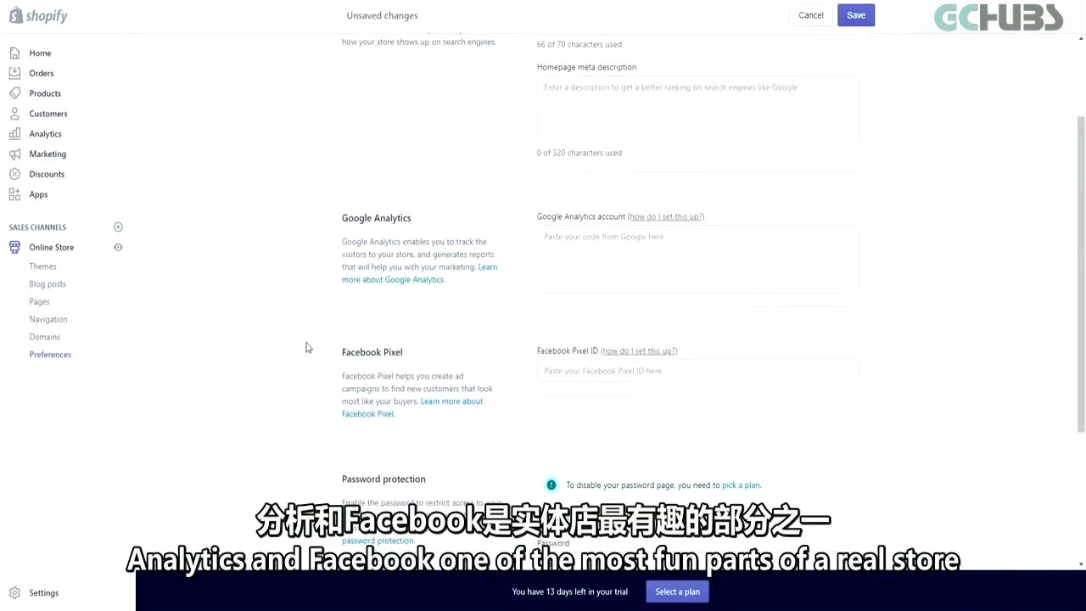
{"action": "middle_click", "coordinate": [462, 338]}
{"action": "middle_click", "coordinate": [473, 365]}
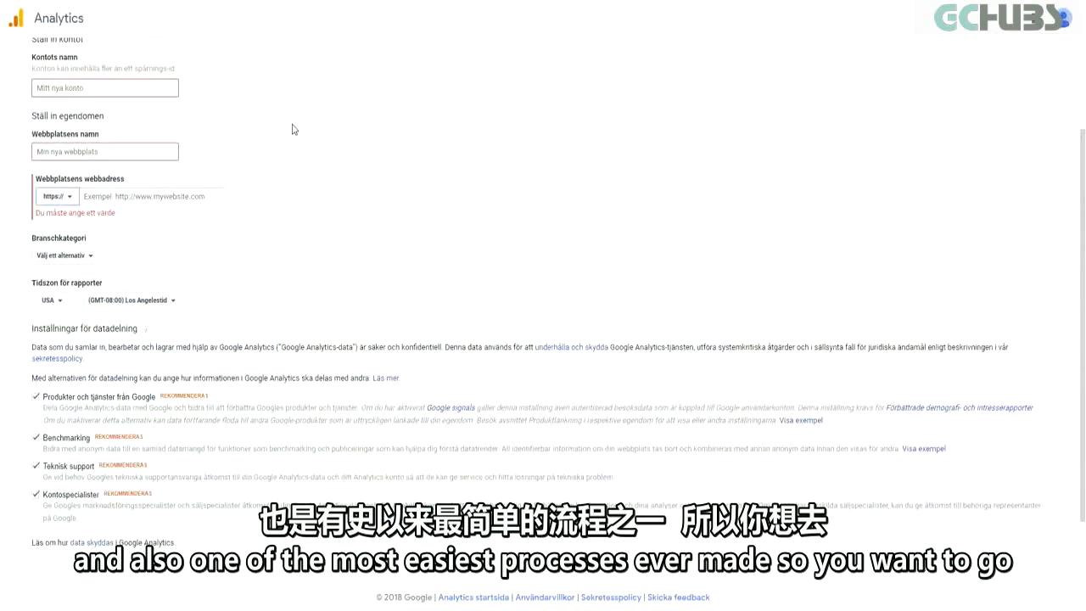
Step: In Google Analytics, review the new account form's account name, website name, web address, industry, time zone and data sharing fields
{"action": "scroll", "coordinate": [305, 73], "scroll_direction": "up", "scroll_amount": 3}
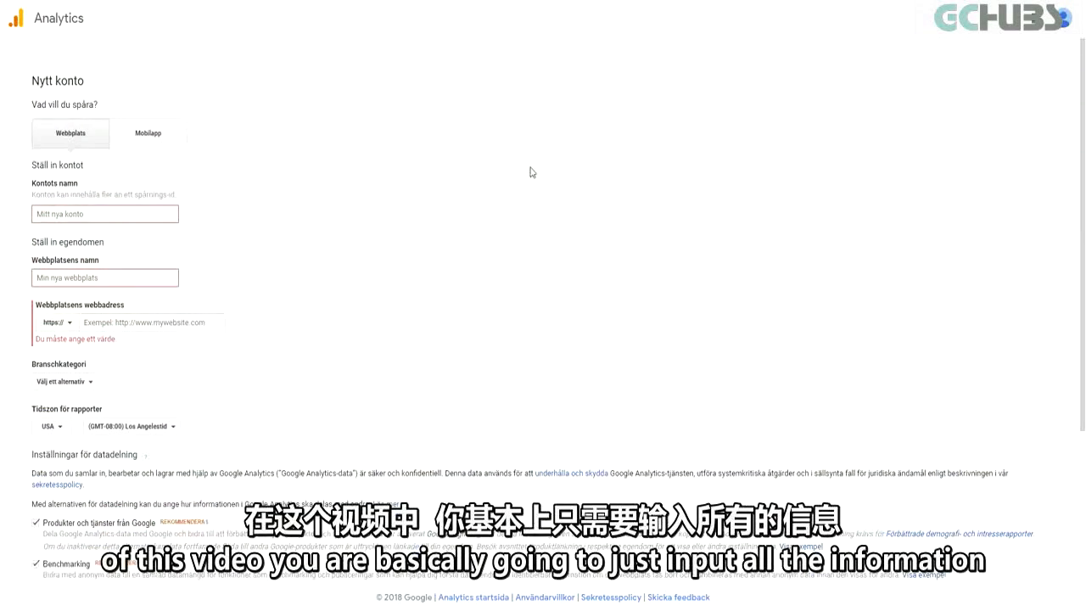
{"action": "scroll", "coordinate": [341, 213], "scroll_direction": "down", "scroll_amount": 1}
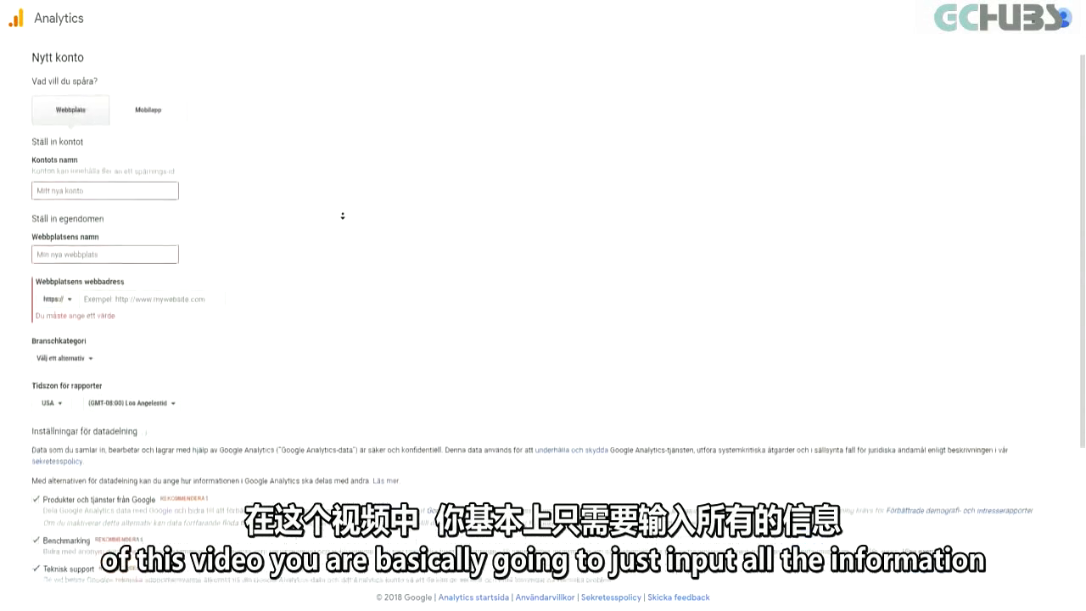
{"action": "left_click_drag", "start_coordinate": [4, 58], "coordinate": [266, 259]}
{"action": "left_click", "coordinate": [310, 298]}
{"action": "scroll", "coordinate": [311, 288], "scroll_direction": "down", "scroll_amount": 2}
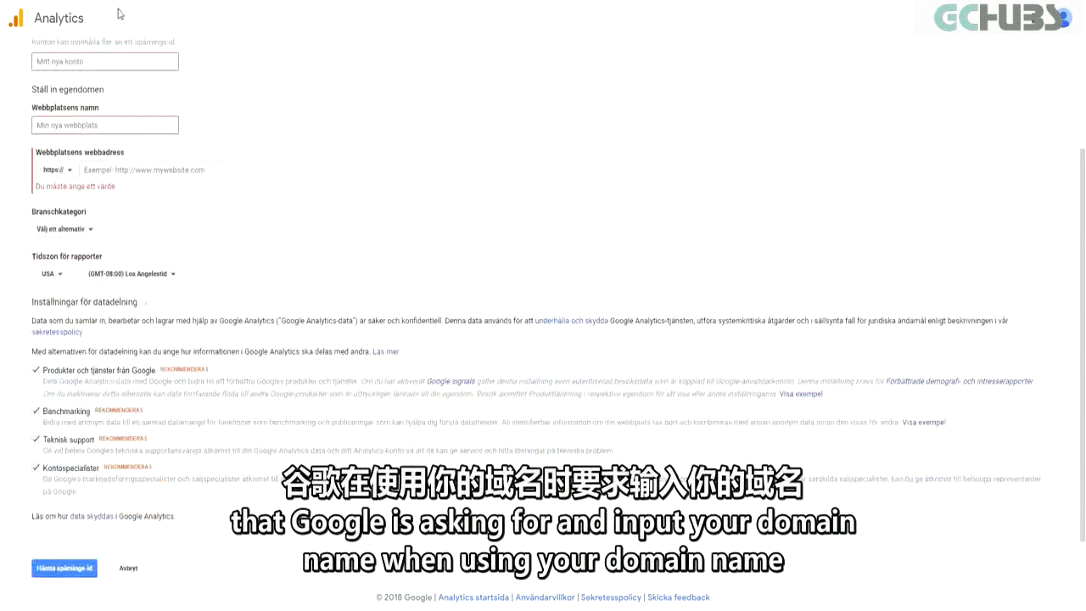
{"action": "left_click", "coordinate": [50, 172]}
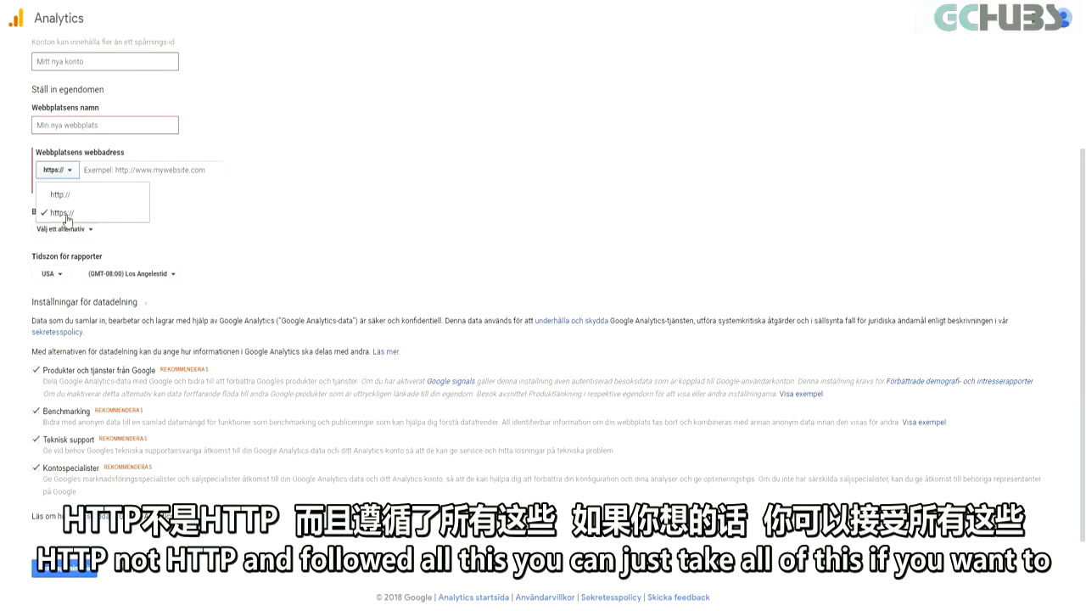
{"action": "left_click", "coordinate": [73, 212]}
{"action": "scroll", "coordinate": [113, 446], "scroll_direction": "down", "scroll_amount": 1}
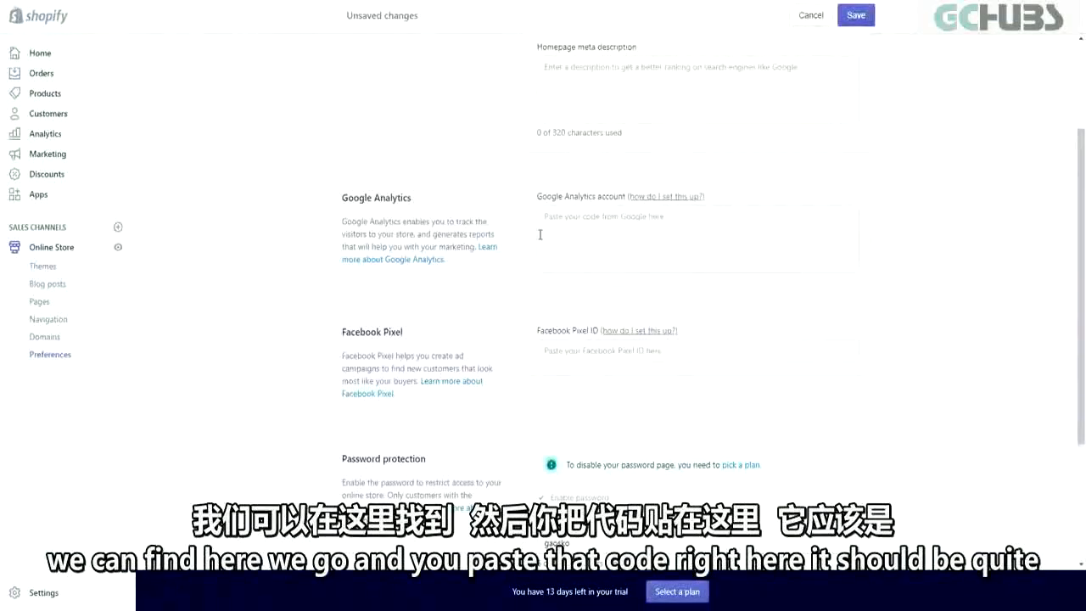
Step: Switch to the Shopify preferences and examine the Google Analytics code field and the Facebook Pixel section
{"action": "left_click", "coordinate": [649, 232]}
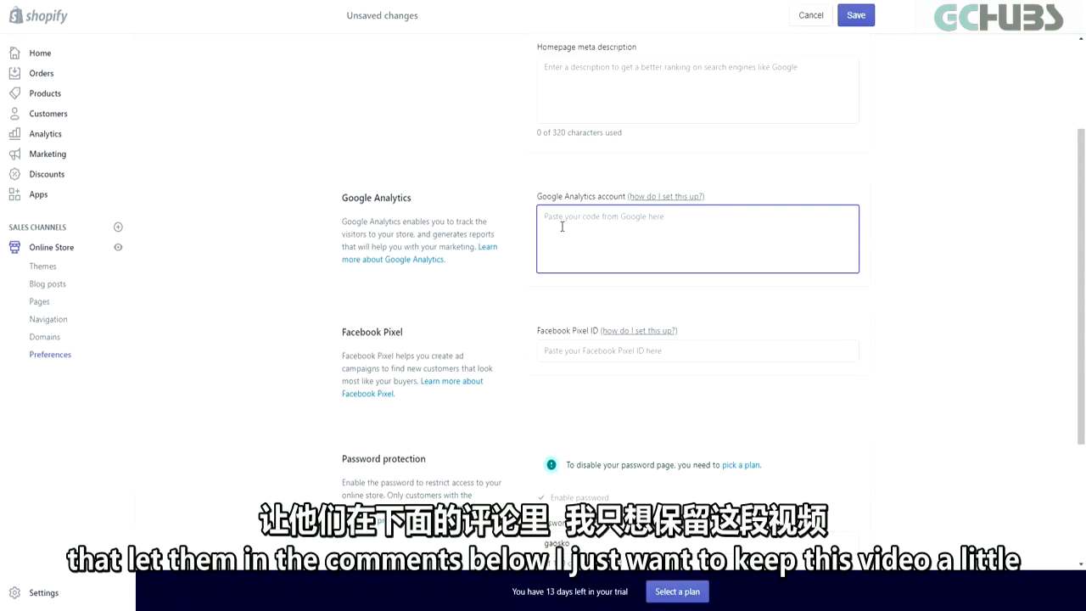
{"action": "left_click", "coordinate": [515, 254]}
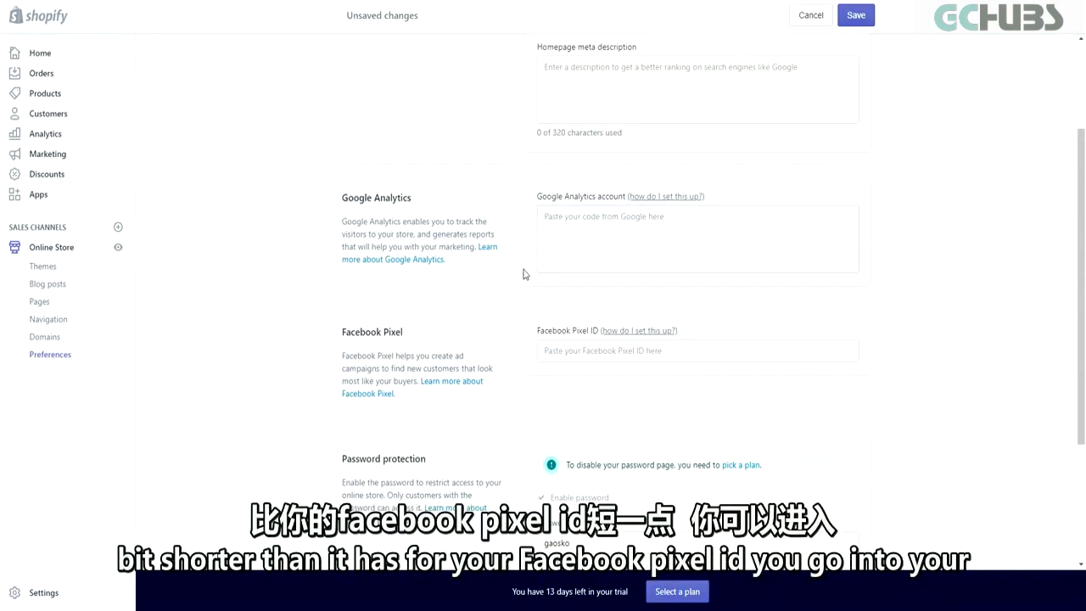
{"action": "scroll", "coordinate": [509, 344], "scroll_direction": "down", "scroll_amount": 2}
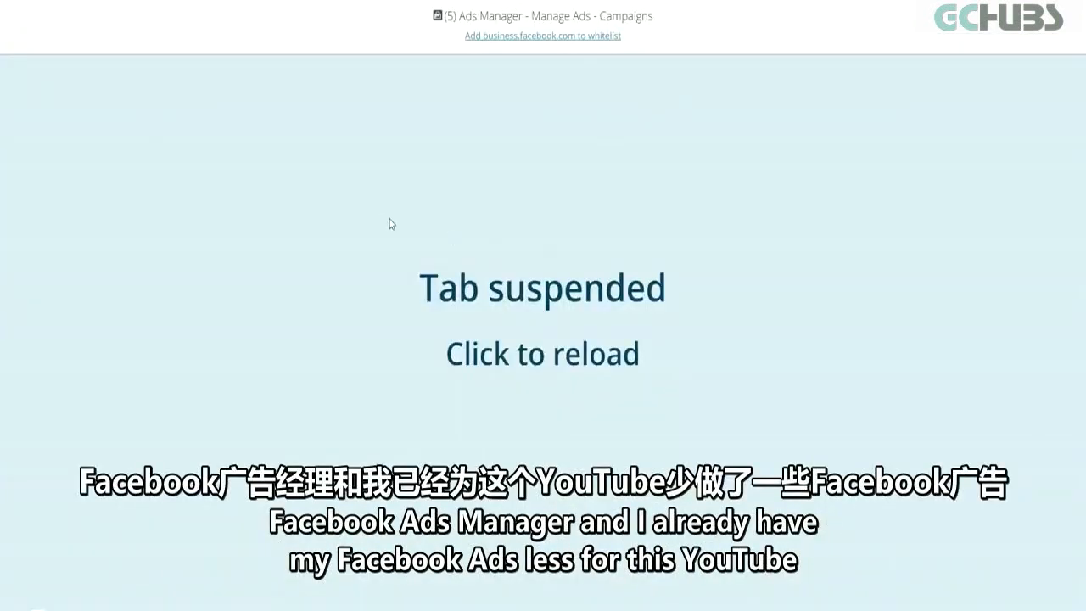
Step: Switch to Facebook Ads Manager, reload it, and open the Events Manager from the full list of tools
{"action": "left_click", "coordinate": [391, 223]}
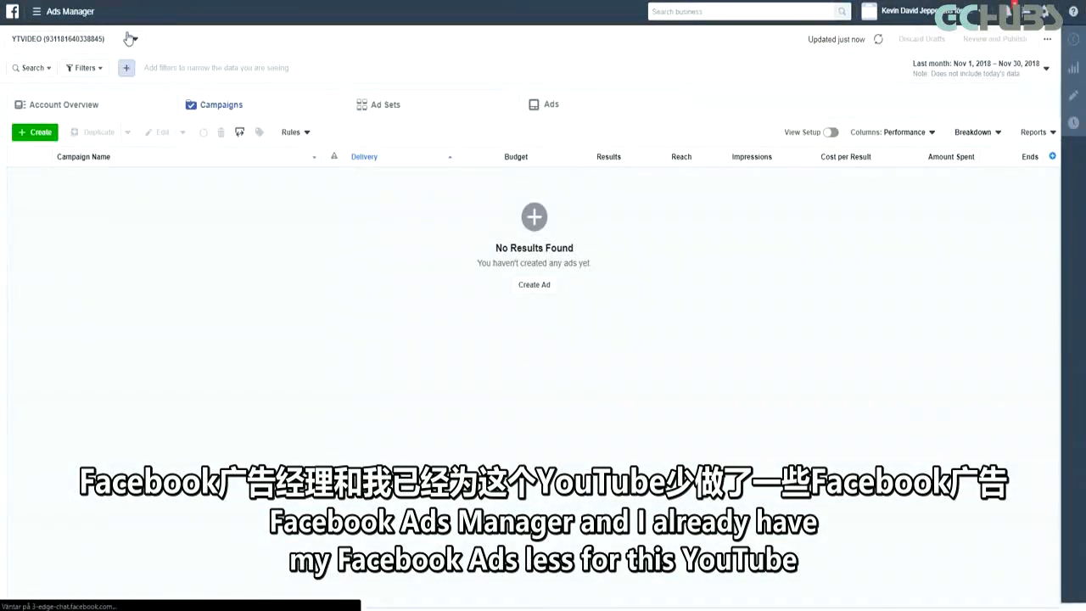
{"action": "left_click", "coordinate": [55, 14]}
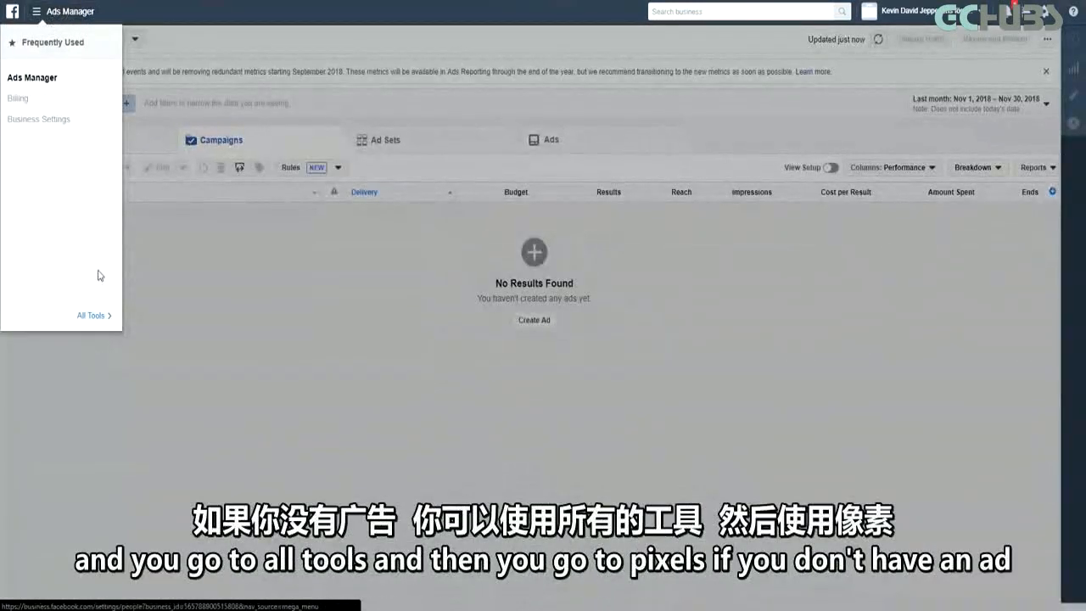
{"action": "left_click", "coordinate": [91, 317]}
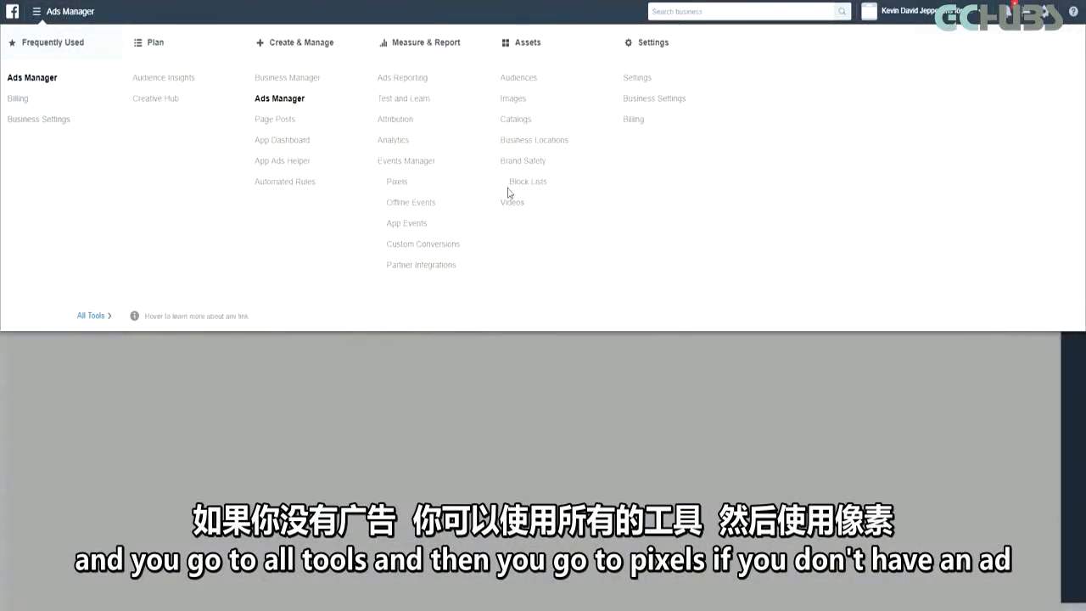
{"action": "left_click", "coordinate": [406, 161]}
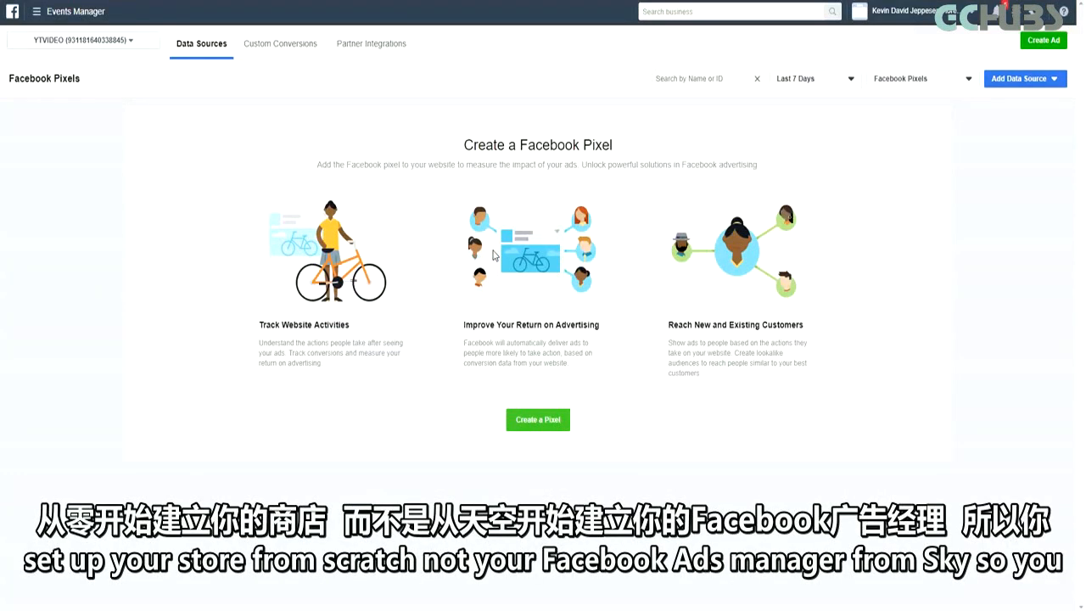
{"action": "left_click", "coordinate": [528, 420]}
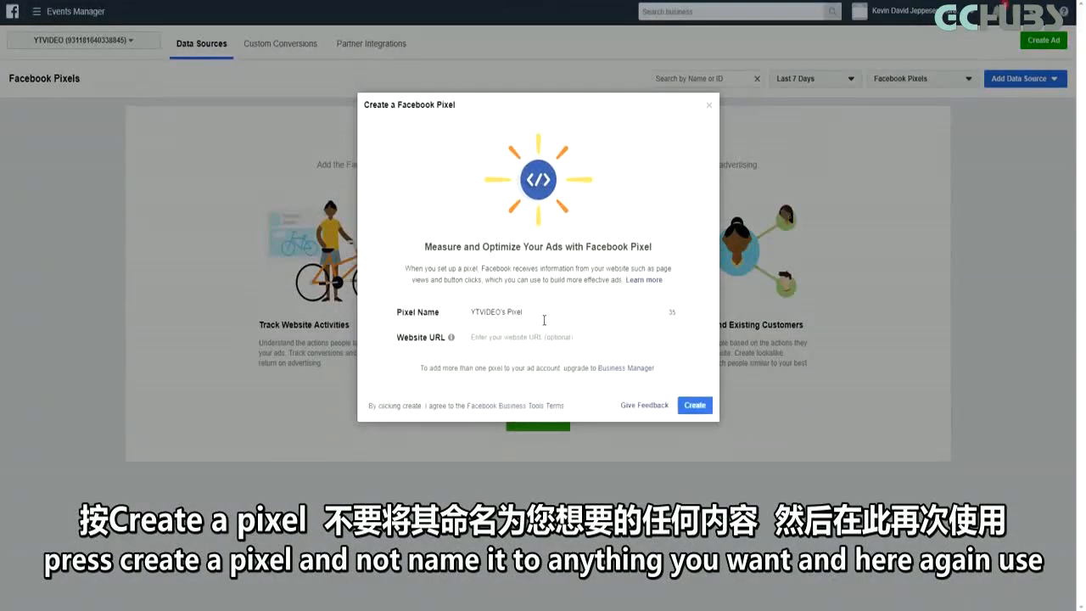
{"action": "left_click", "coordinate": [555, 339]}
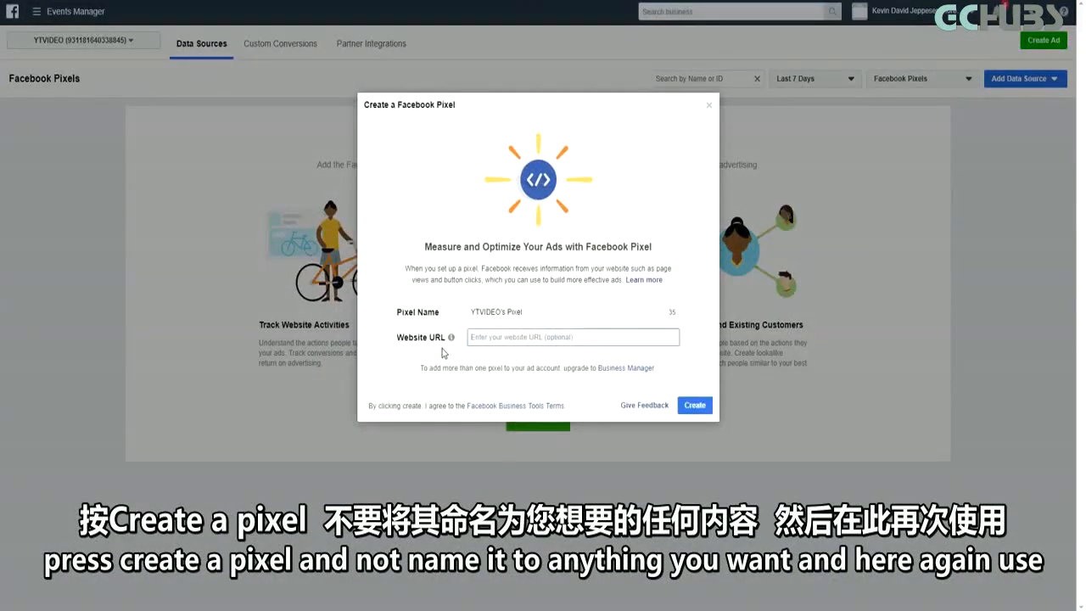
{"action": "type", "text": "https"}
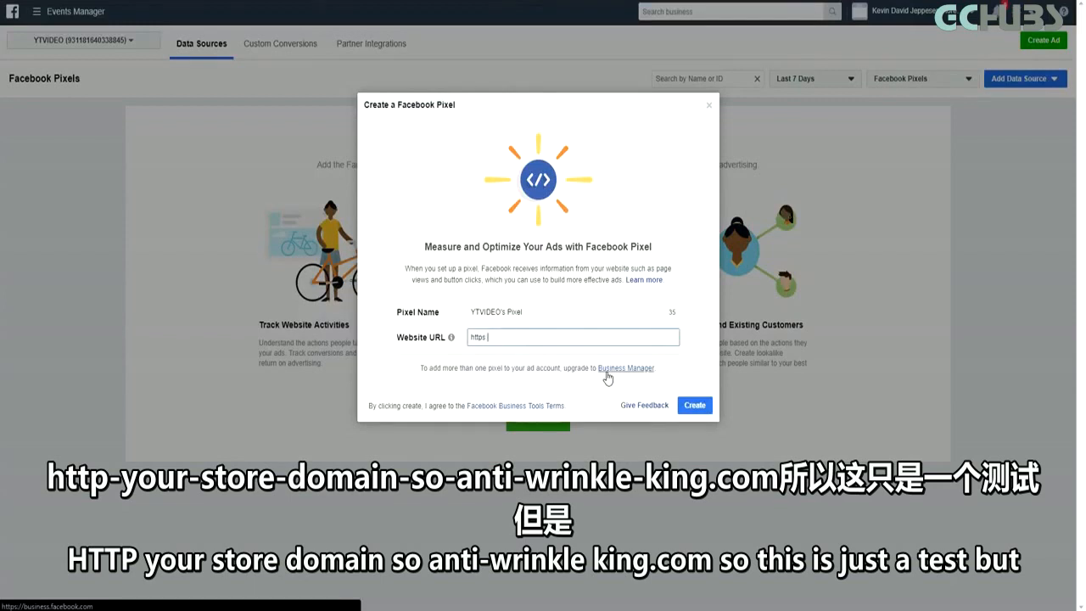
{"action": "type", "text": "://antiwrinkleking.com"}
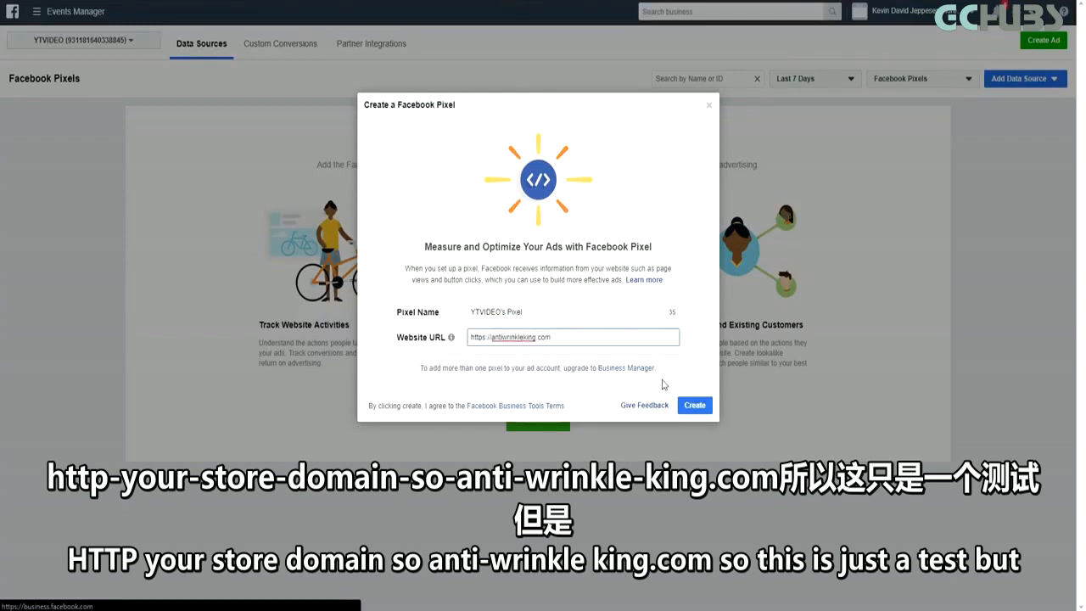
{"action": "left_click", "coordinate": [694, 406]}
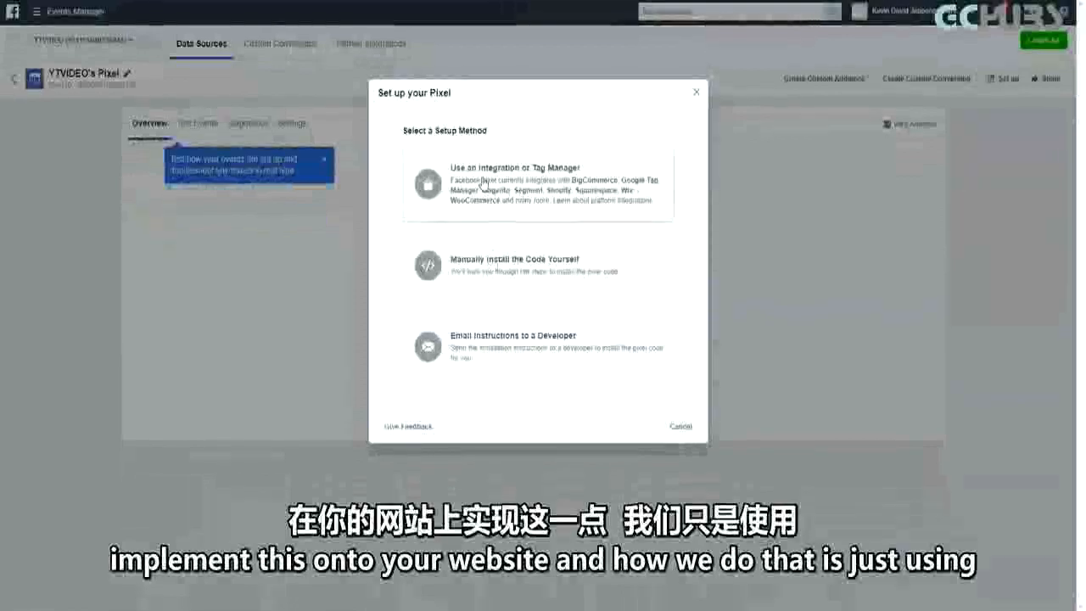
Step: Set up the pixel through the Shopify platform integration and copy the pixel ID from its instructions
{"action": "left_click", "coordinate": [526, 206]}
{"action": "left_click", "coordinate": [694, 285]}
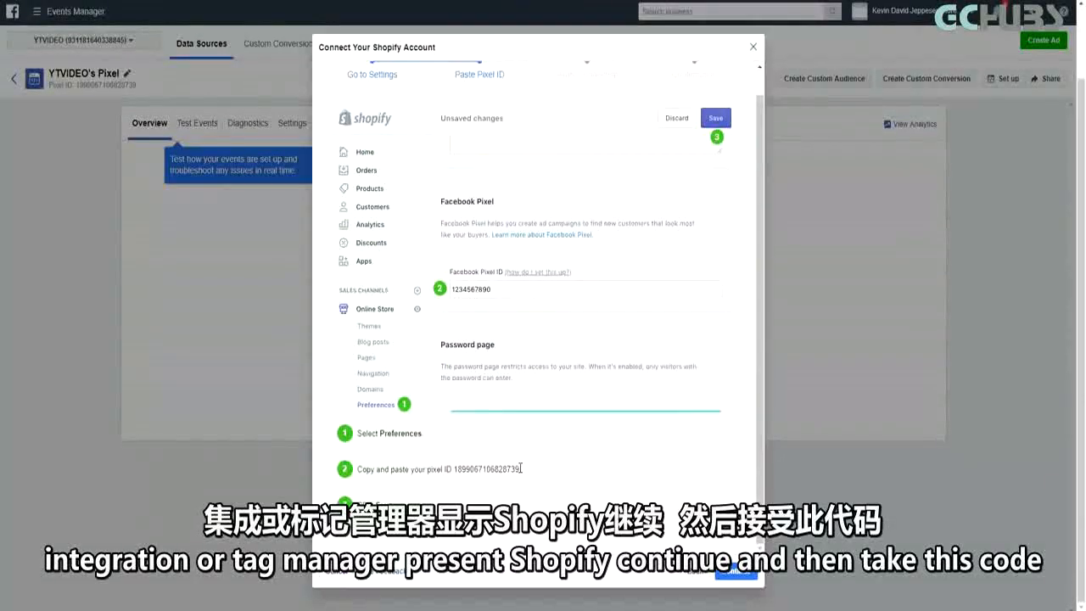
{"action": "left_click_drag", "start_coordinate": [521, 469], "coordinate": [466, 467]}
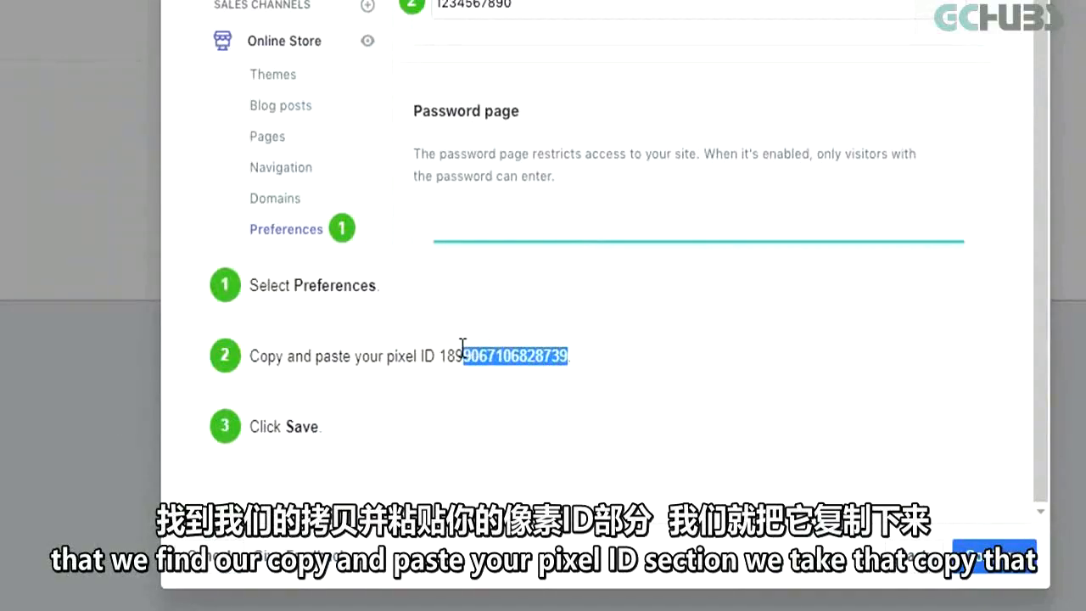
{"action": "left_click_drag", "start_coordinate": [462, 348], "coordinate": [439, 353]}
{"action": "key", "text": "ctrl+c"}
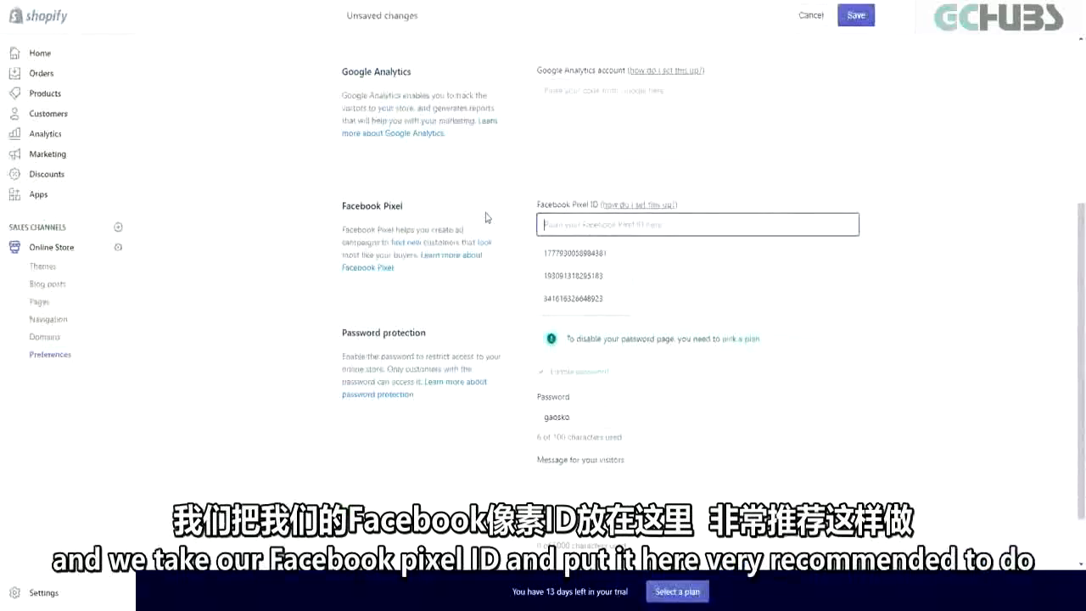
Step: Paste the copied ID as the Facebook Pixel ID in the Shopify store preferences and save them
{"action": "left_click", "coordinate": [560, 224]}
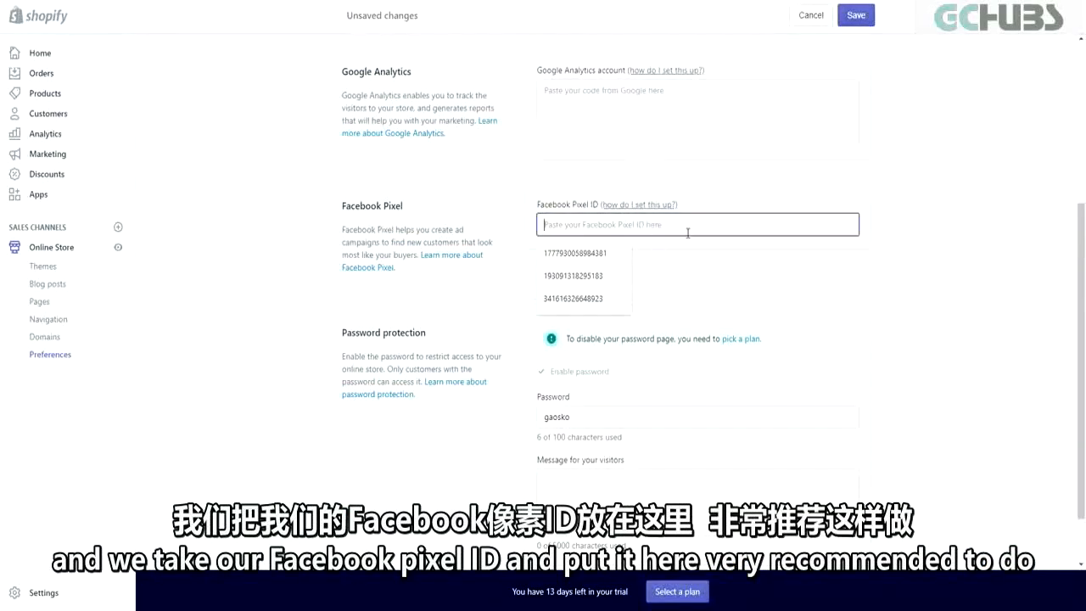
{"action": "key", "text": "ctrl+v"}
{"action": "left_click", "coordinate": [654, 279]}
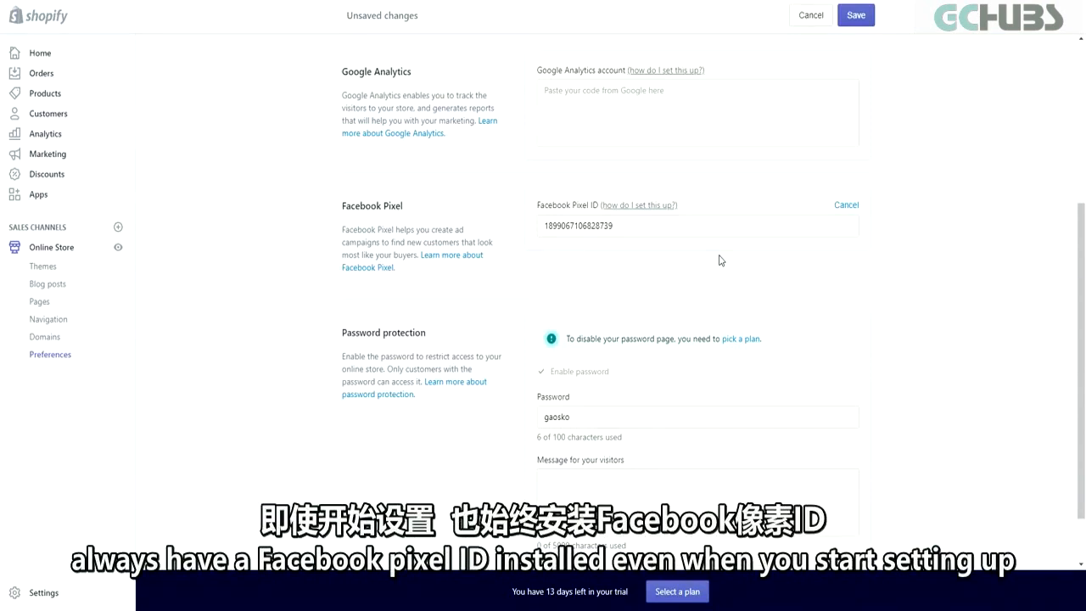
{"action": "scroll", "coordinate": [721, 259], "scroll_direction": "down", "scroll_amount": 2}
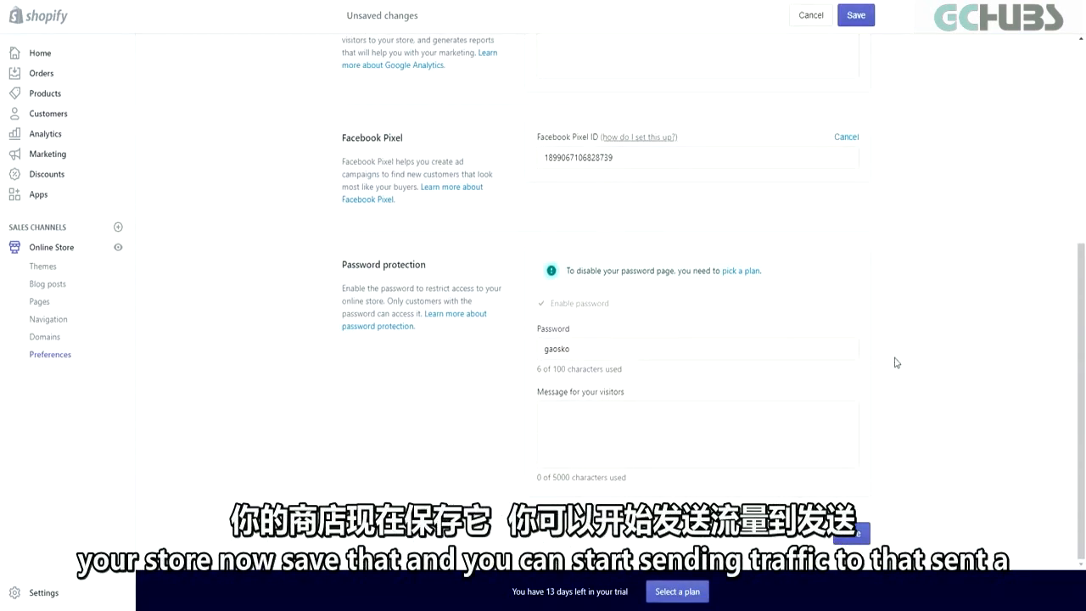
{"action": "scroll", "coordinate": [895, 362], "scroll_direction": "up", "scroll_amount": 2}
{"action": "left_click", "coordinate": [856, 16]}
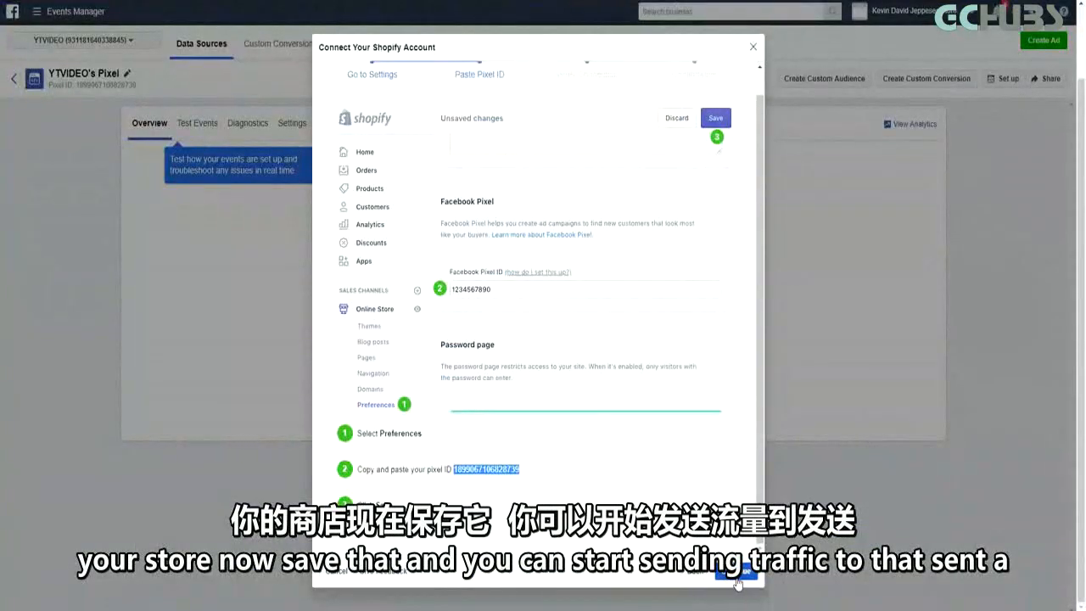
Step: Switch to Facebook Events Manager, continue the Shopify pixel setup to connection verification, and close the setup
{"action": "left_click", "coordinate": [735, 580]}
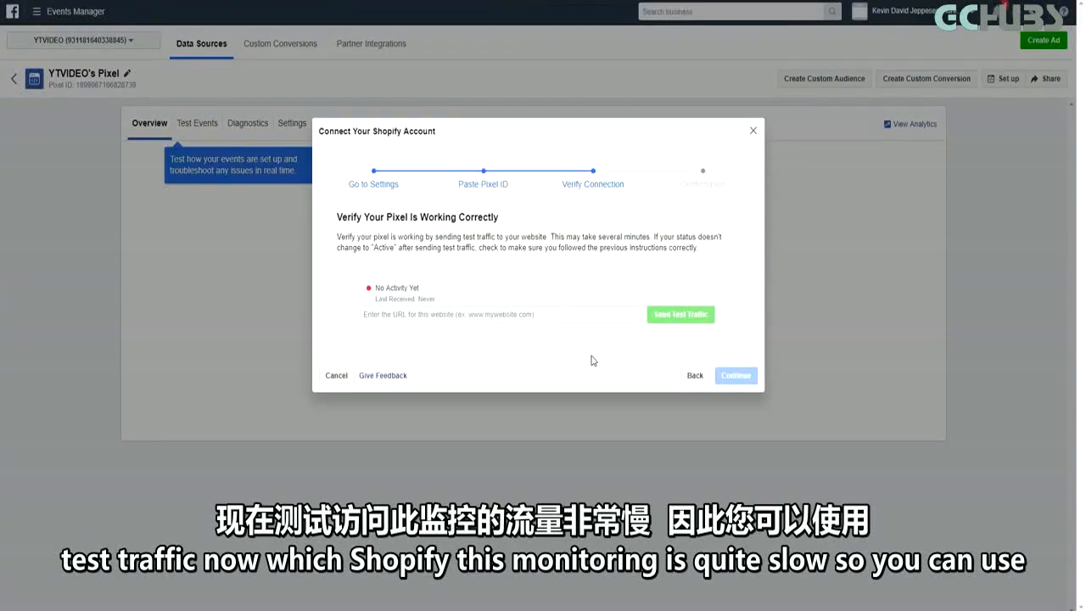
{"action": "left_click", "coordinate": [754, 131]}
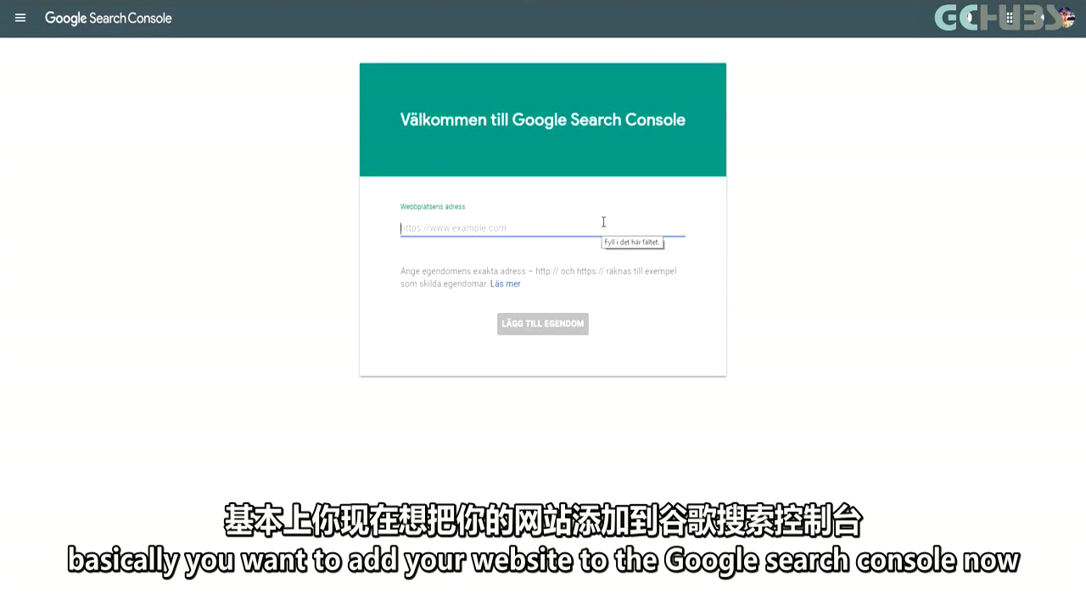
{"action": "type", "text": "https"}
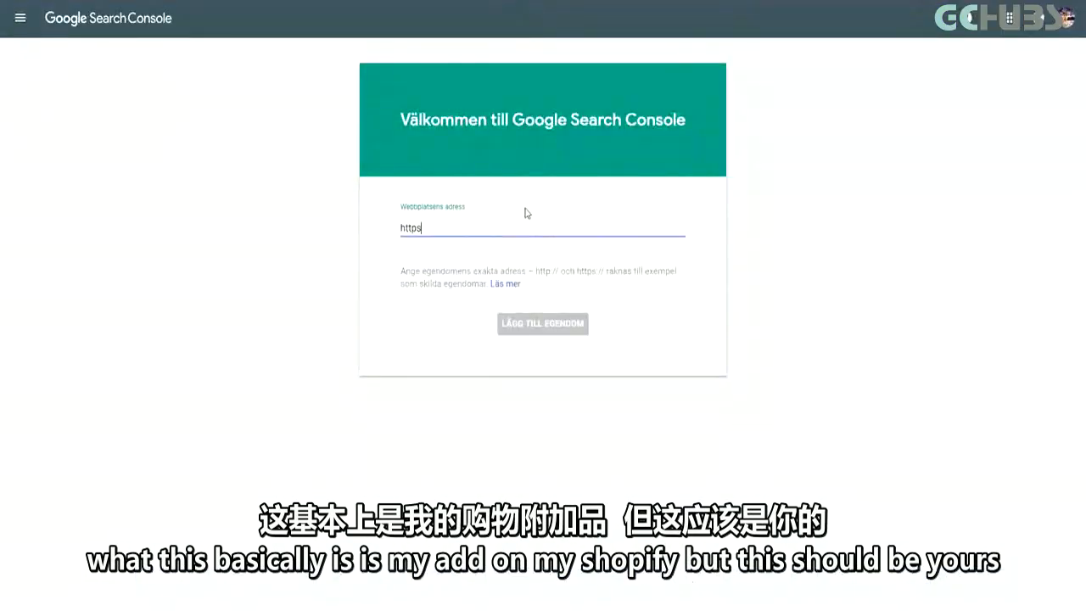
{"action": "key", "text": "ctrl+a"}
{"action": "type", "text": "https://antiwrinkleking.myshopify.com"}
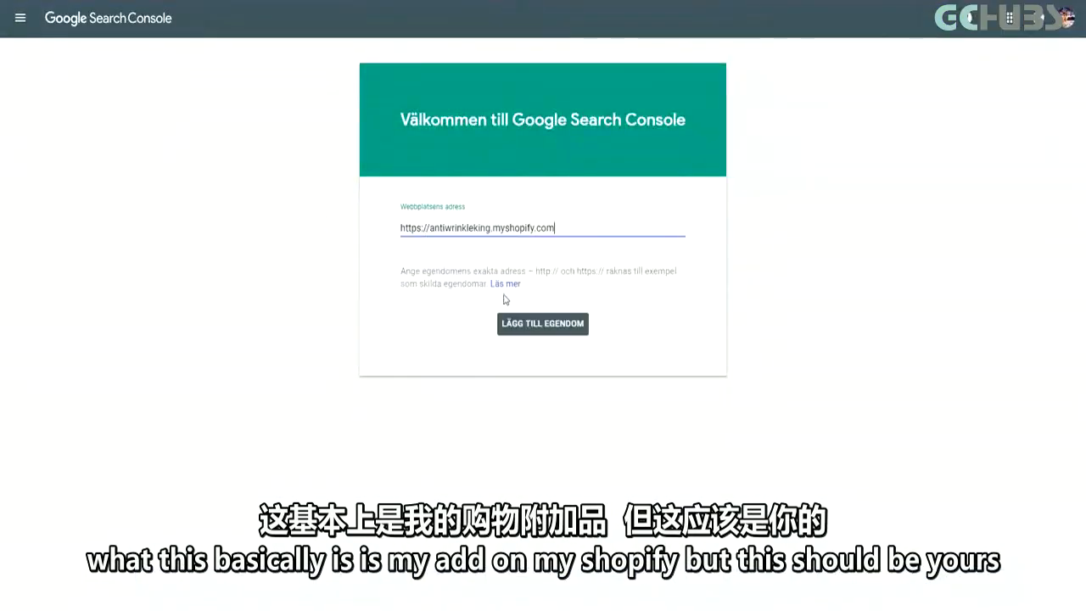
{"action": "left_click", "coordinate": [543, 331]}
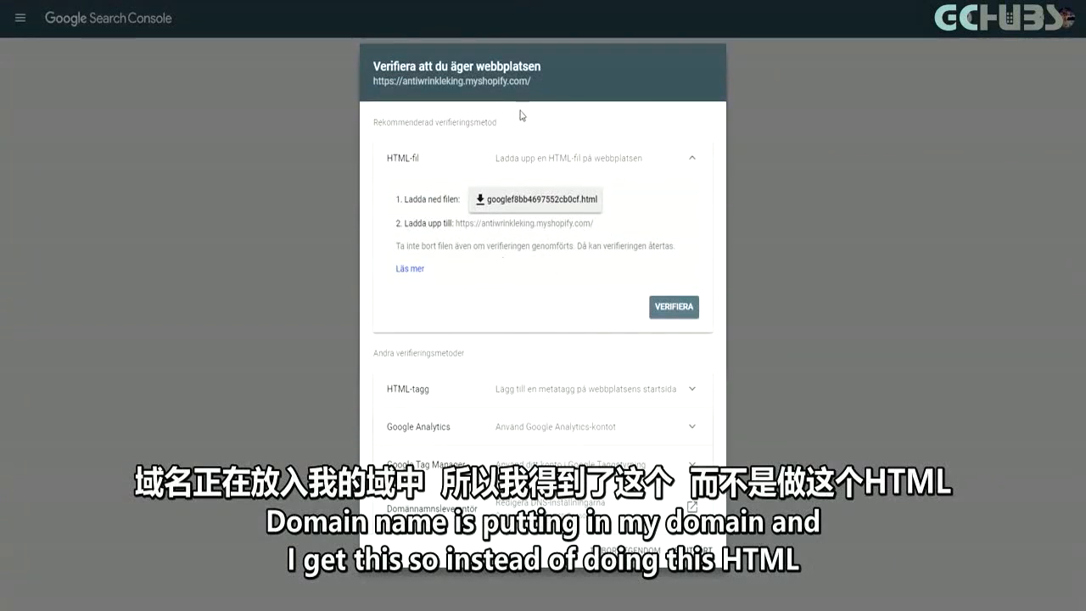
Step: Try to verify ownership of the site with the Google Analytics method, and return to the verification methods
{"action": "left_click", "coordinate": [539, 389]}
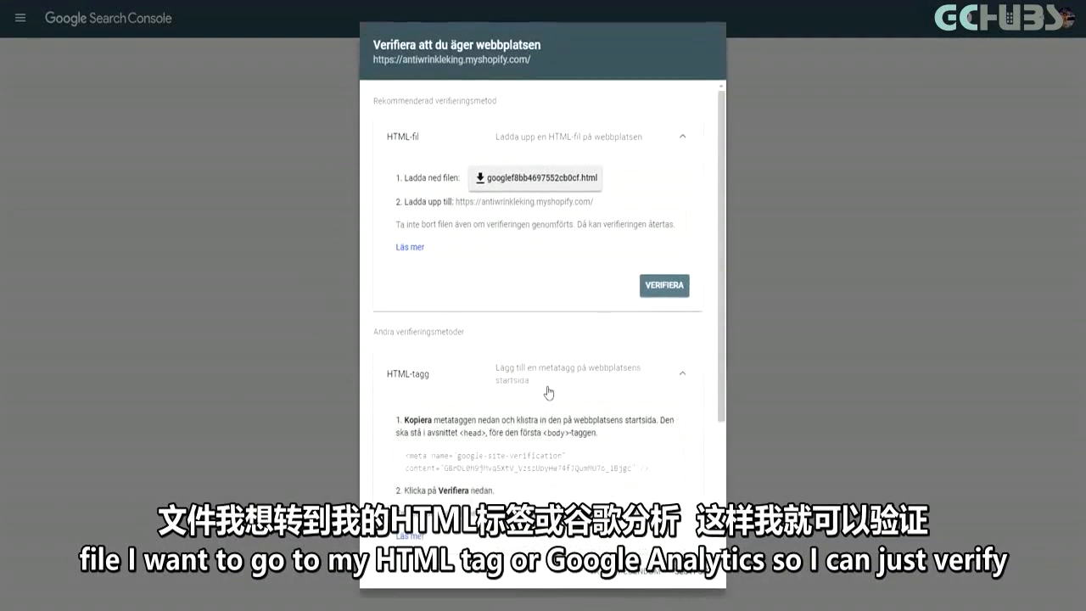
{"action": "scroll", "coordinate": [528, 494], "scroll_direction": "down", "scroll_amount": 2}
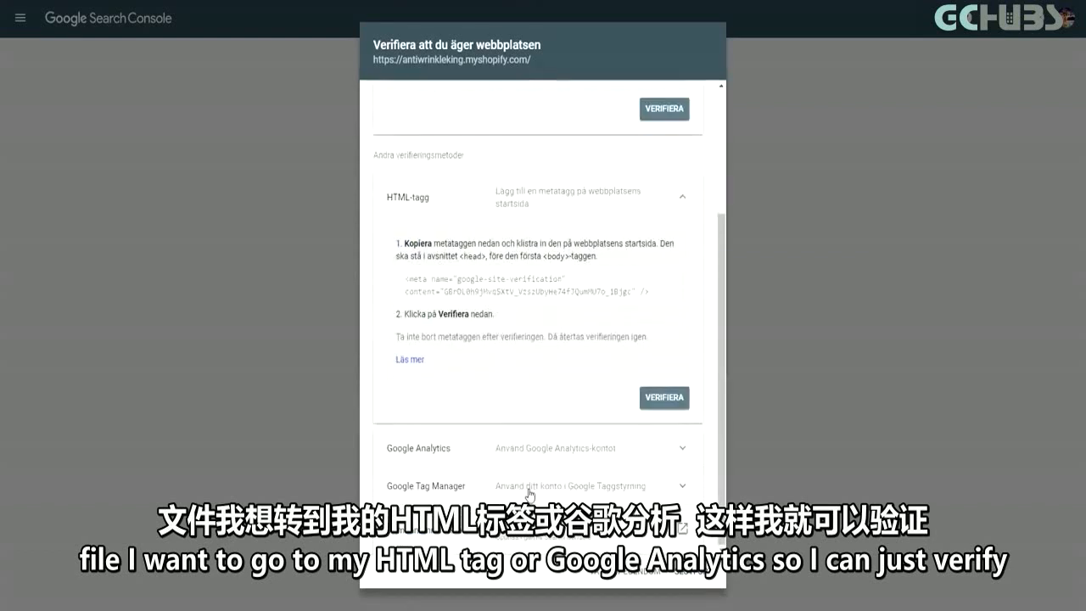
{"action": "left_click", "coordinate": [475, 449]}
{"action": "scroll", "coordinate": [573, 475], "scroll_direction": "down", "scroll_amount": 2}
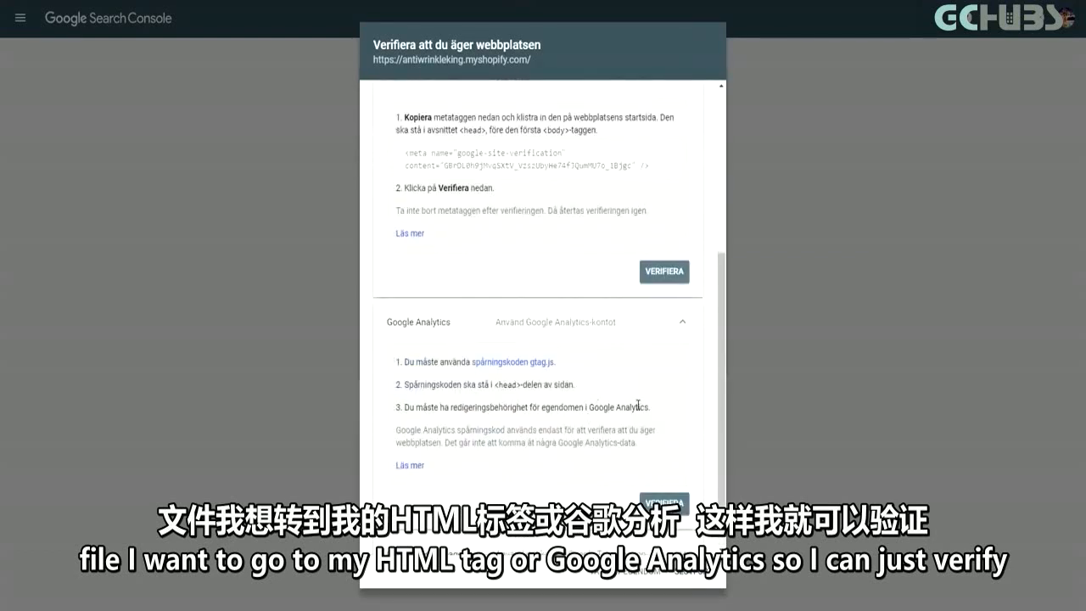
{"action": "left_click", "coordinate": [665, 502]}
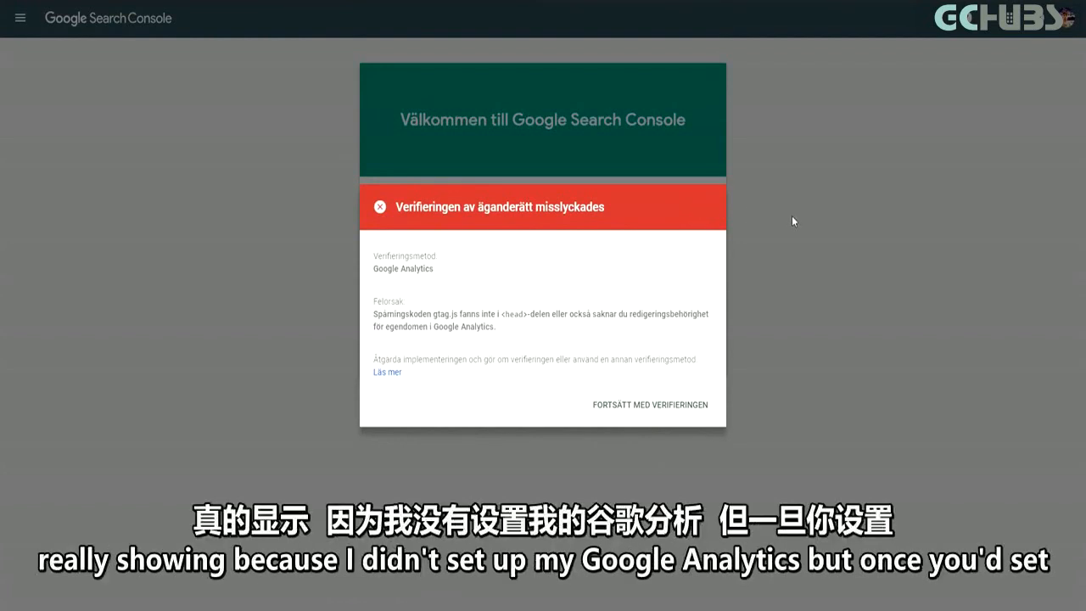
{"action": "left_click", "coordinate": [641, 406]}
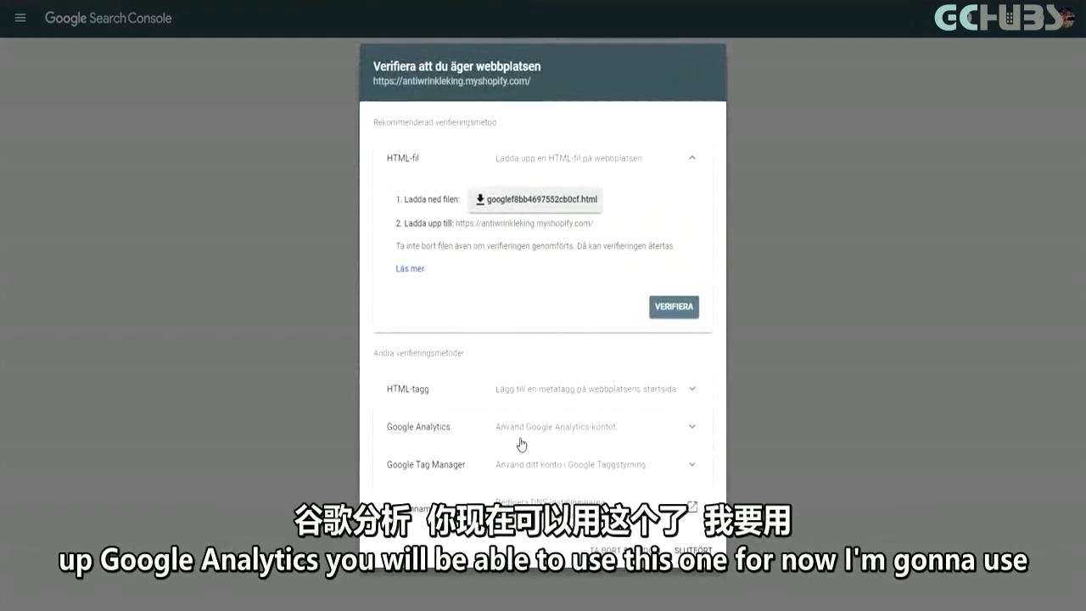
Step: Expand the HTML tag verification method and copy its complete google-site-verification meta tag
{"action": "left_click", "coordinate": [593, 394]}
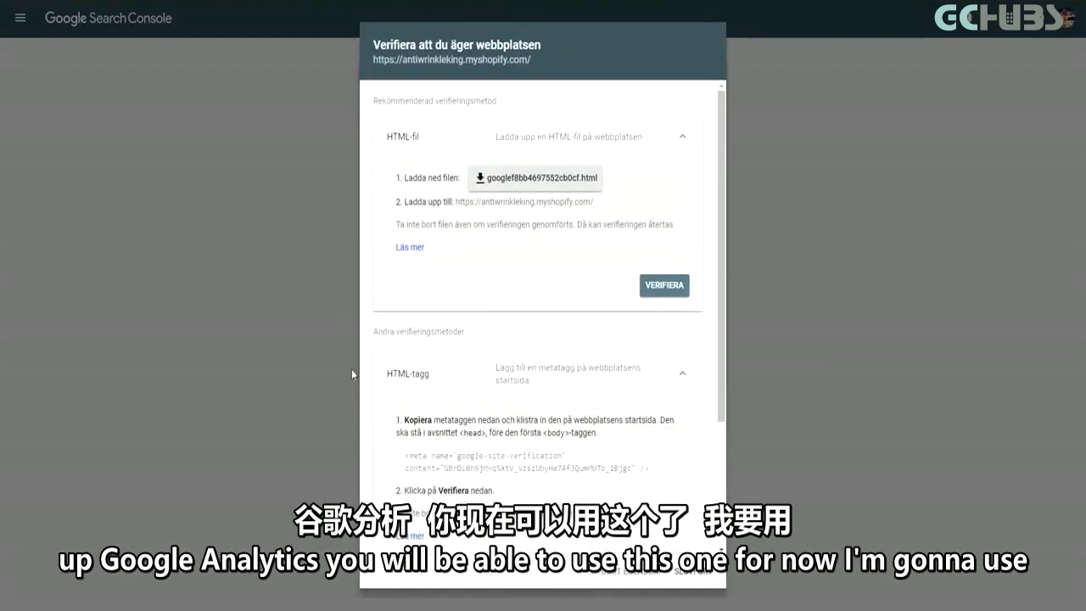
{"action": "left_click_drag", "start_coordinate": [656, 472], "coordinate": [398, 453]}
{"action": "key", "text": "ctrl+c"}
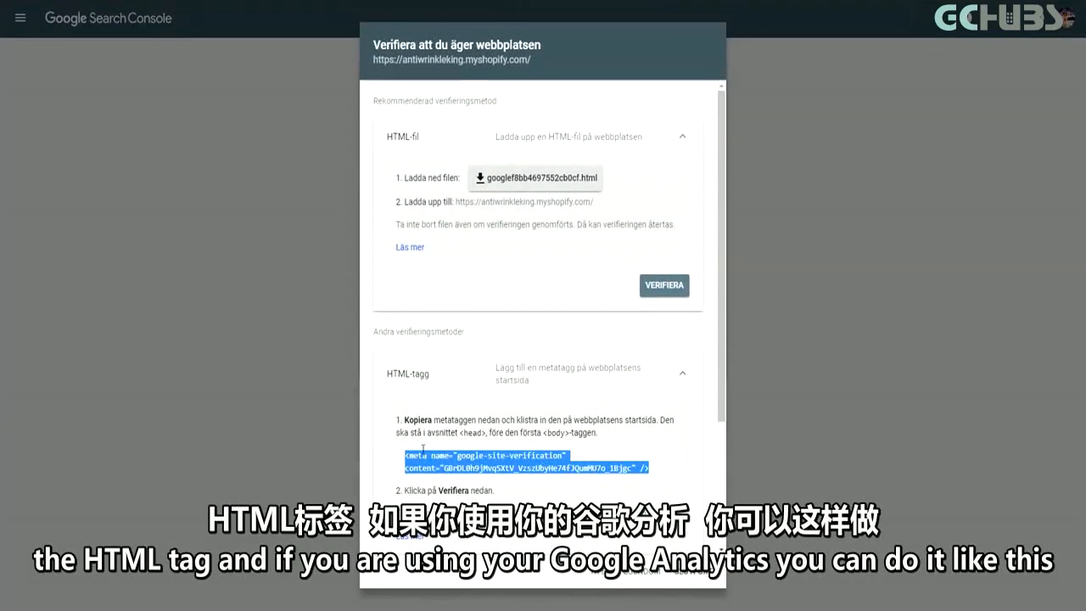
{"action": "scroll", "coordinate": [610, 483], "scroll_direction": "down", "scroll_amount": 2}
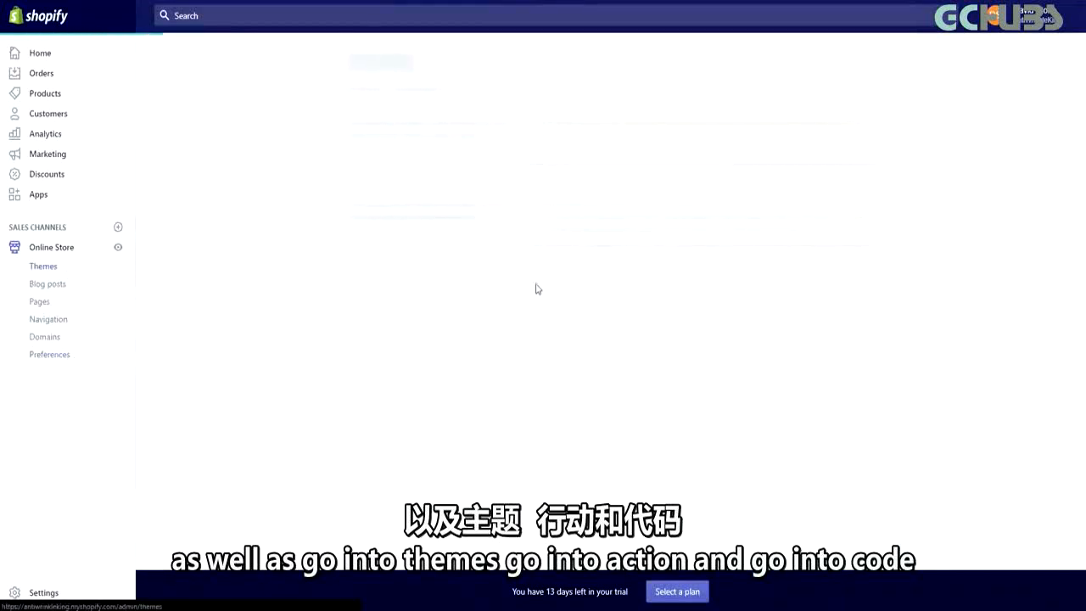
Step: In Shopify, open the Debut theme's code and bring up the theme.liquid layout file for editing
{"action": "left_click", "coordinate": [756, 245]}
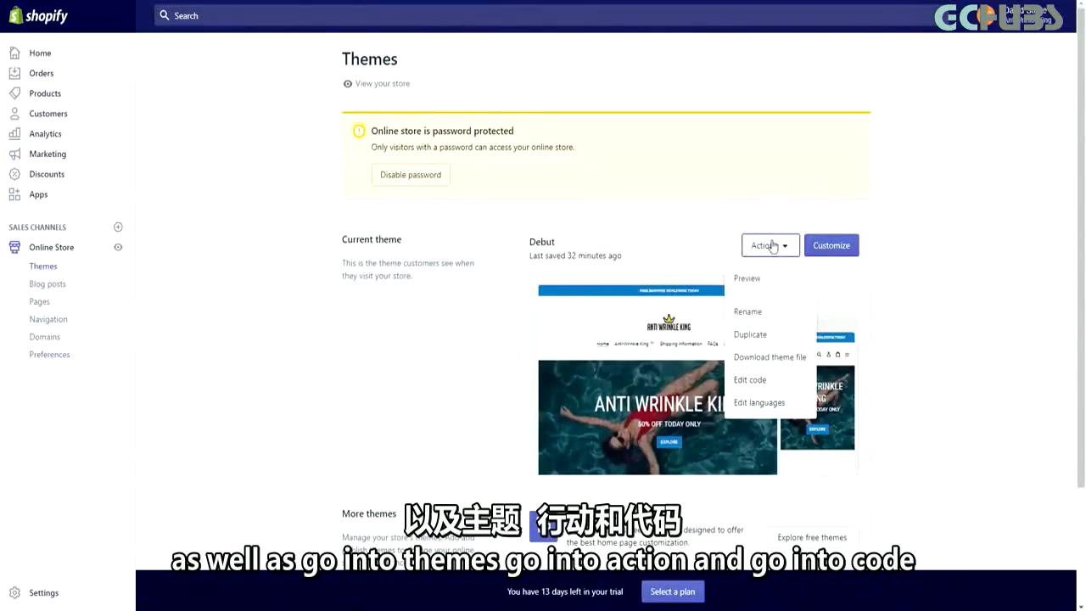
{"action": "left_click", "coordinate": [749, 384]}
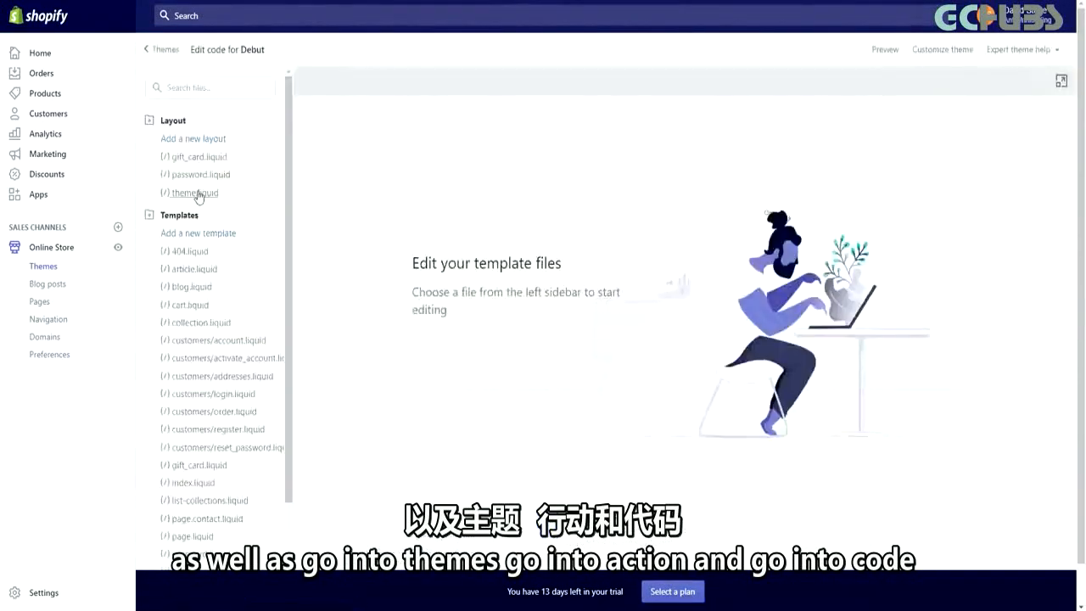
{"action": "left_click", "coordinate": [195, 193]}
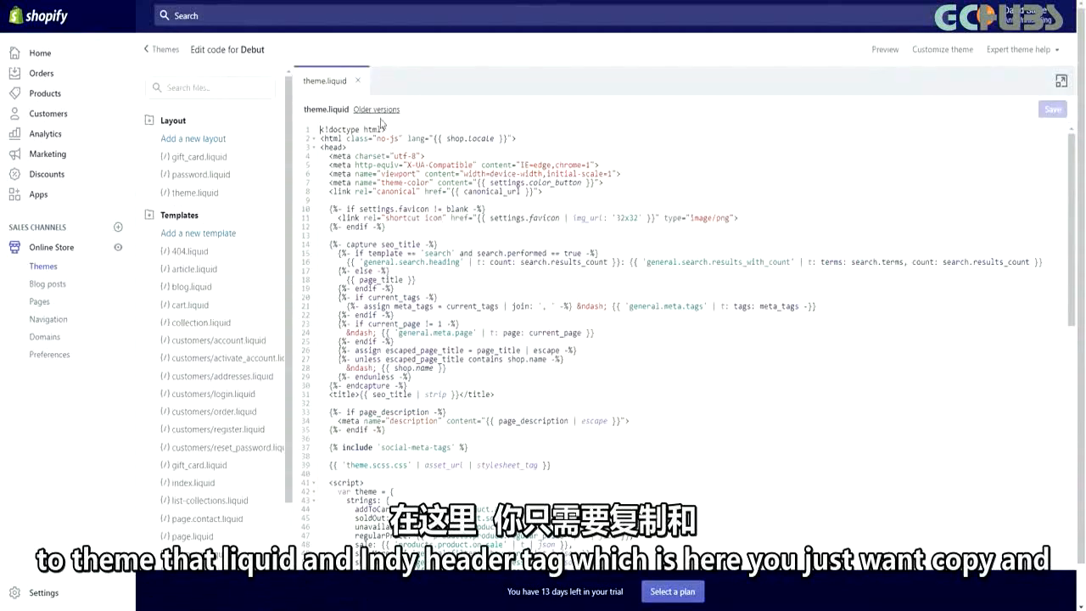
Step: Paste the google-site-verification meta tag directly below the opening head tag, save theme.liquid, and verify site ownership in Google Search Console
{"action": "left_click", "coordinate": [354, 148]}
{"action": "key", "text": "Return"}
{"action": "key", "text": "ctrl+v"}
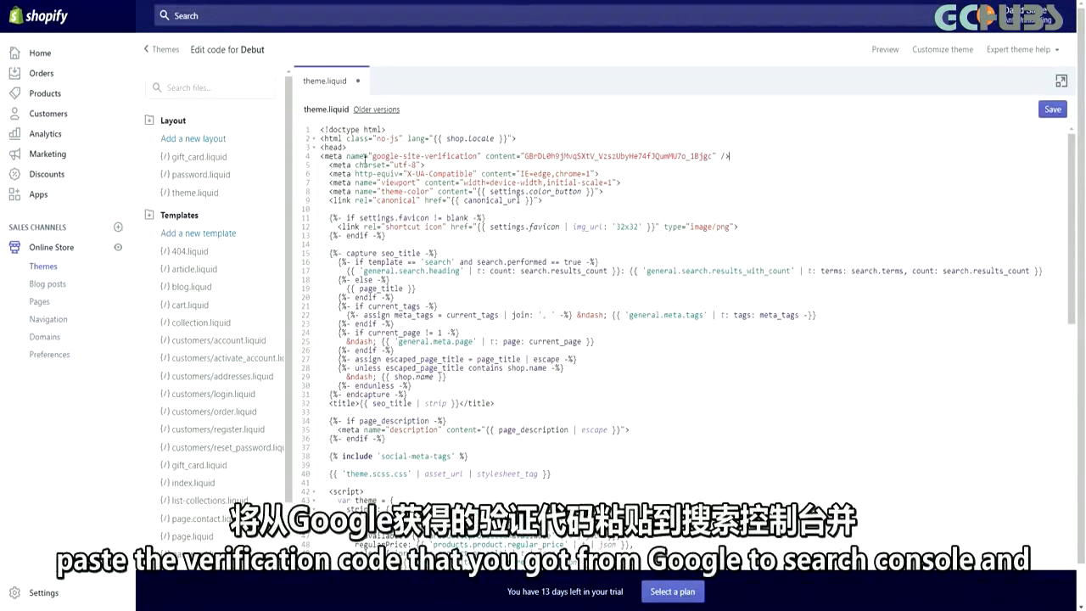
{"action": "left_click", "coordinate": [1047, 111]}
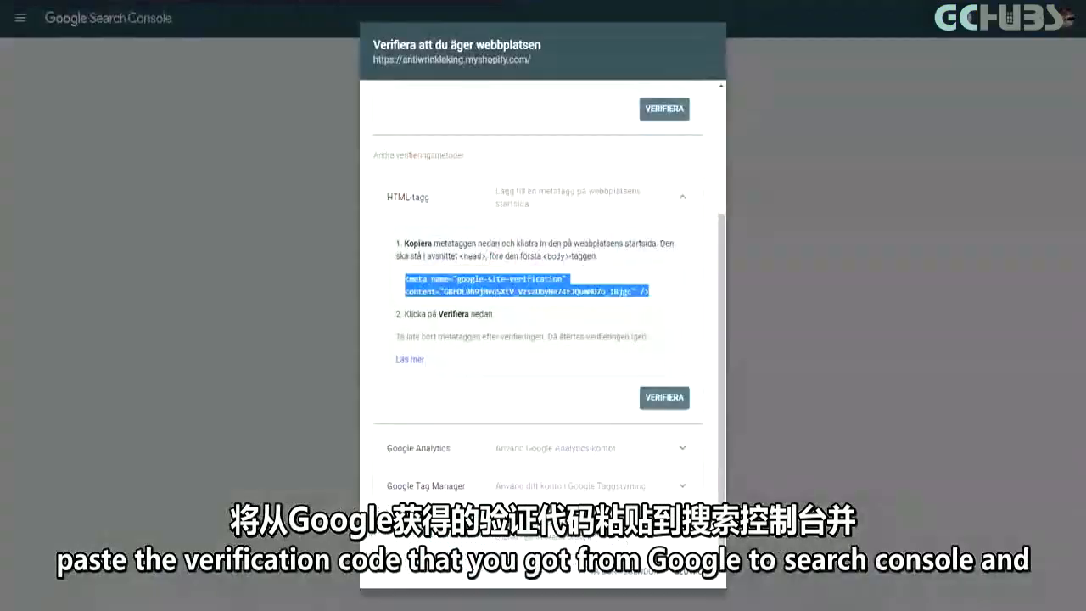
{"action": "left_click", "coordinate": [664, 399]}
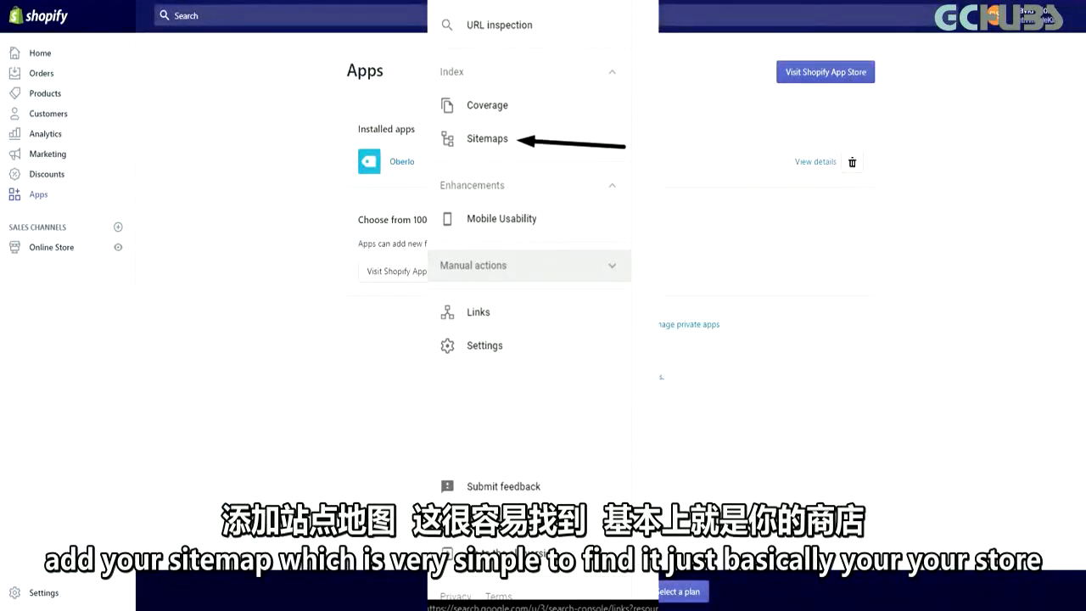
{"action": "key", "text": "BackSpace"}
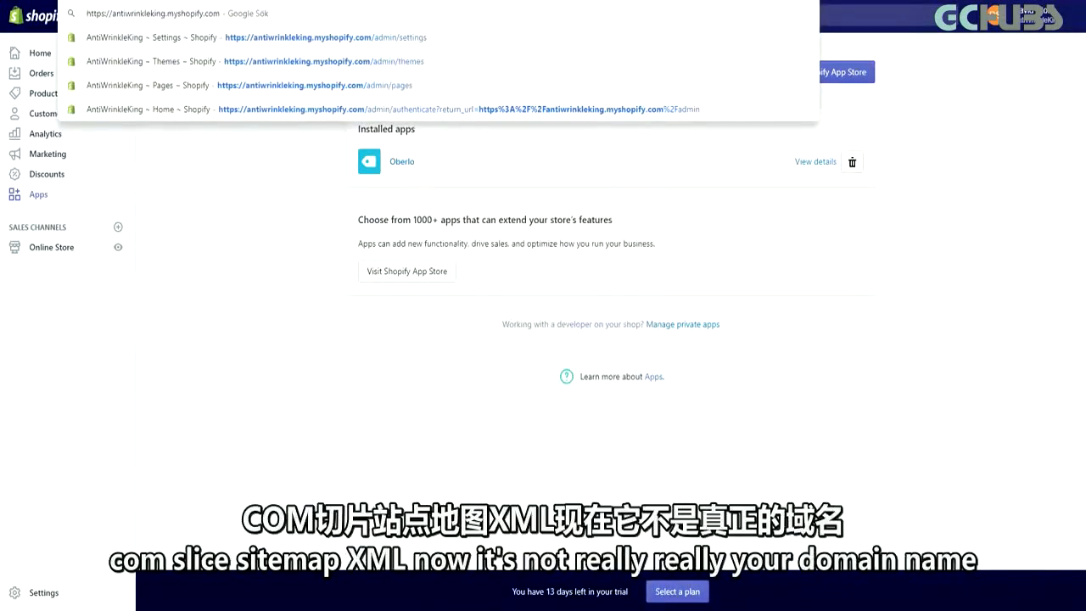
{"action": "type", "text": "/sitemap.xml"}
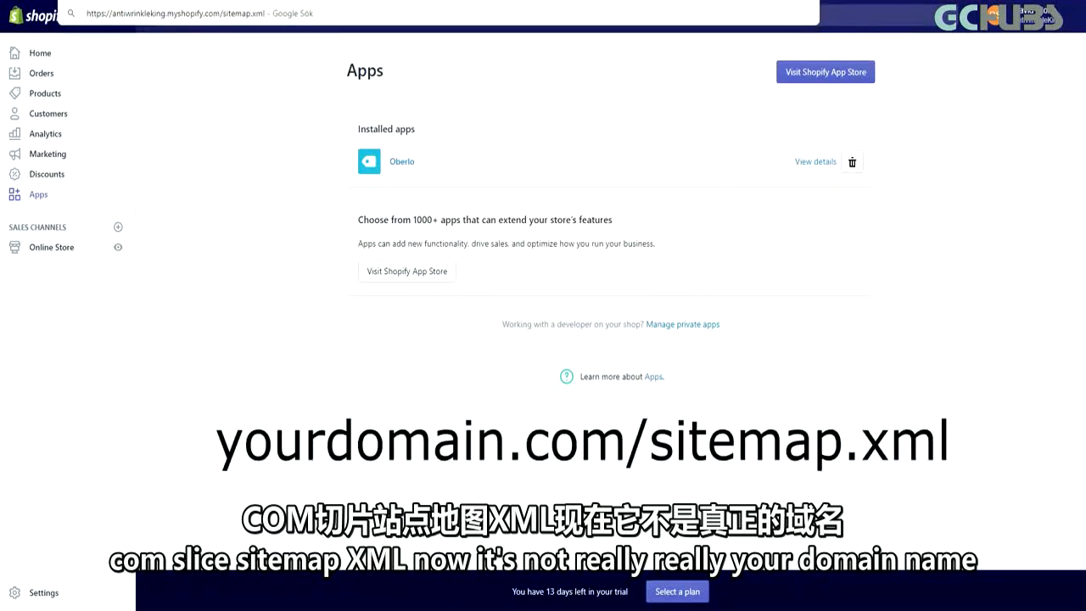
{"action": "key", "text": "Return"}
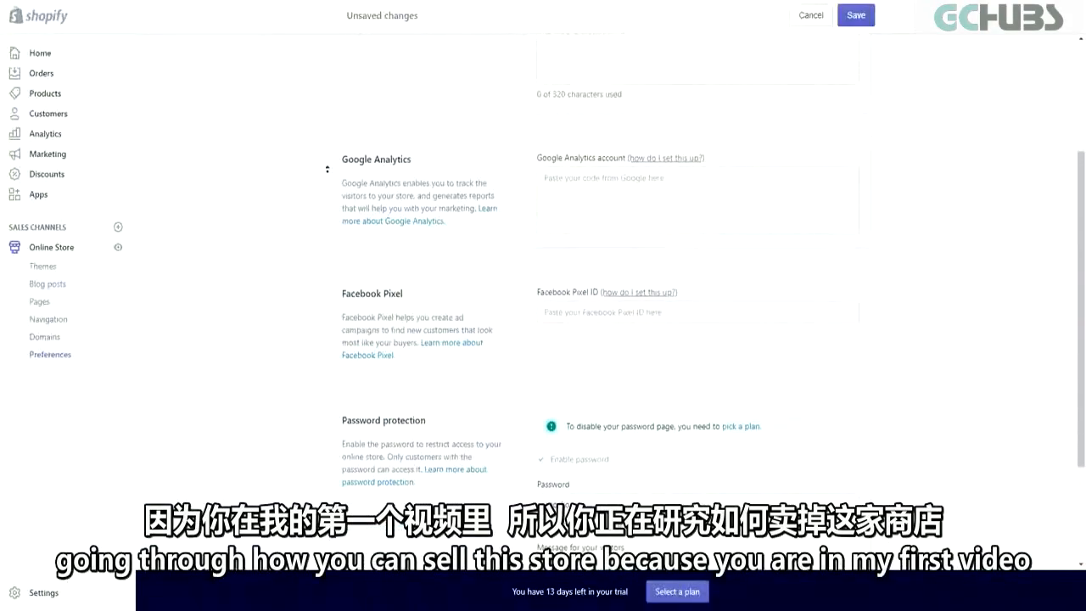
Step: Leave the store's Preferences for the Shopify Home page, discarding the unsaved changes
{"action": "scroll", "coordinate": [326, 169], "scroll_direction": "up", "scroll_amount": 3}
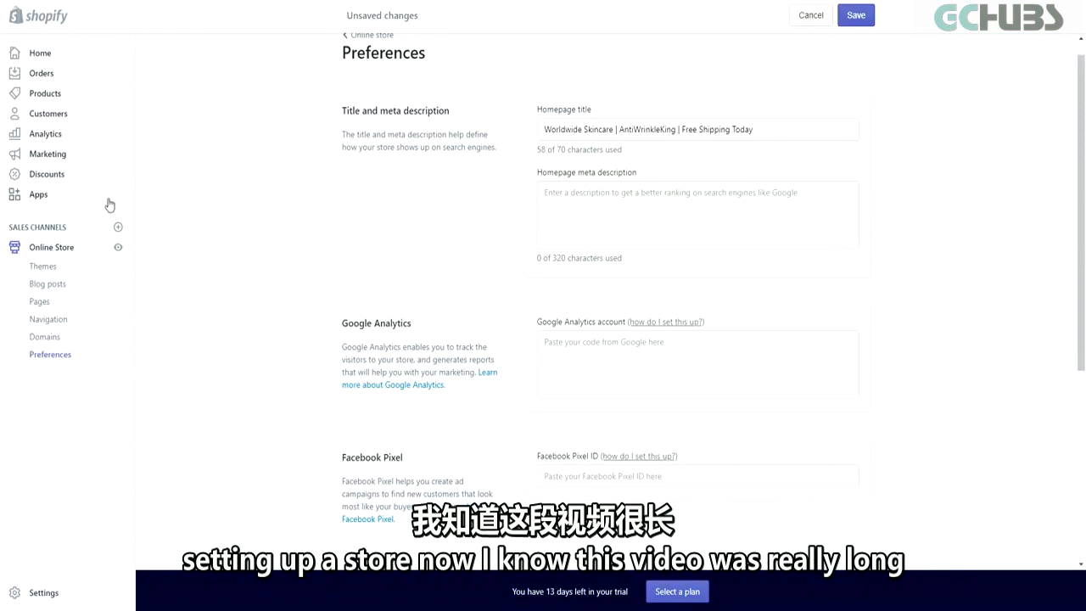
{"action": "left_click", "coordinate": [44, 53]}
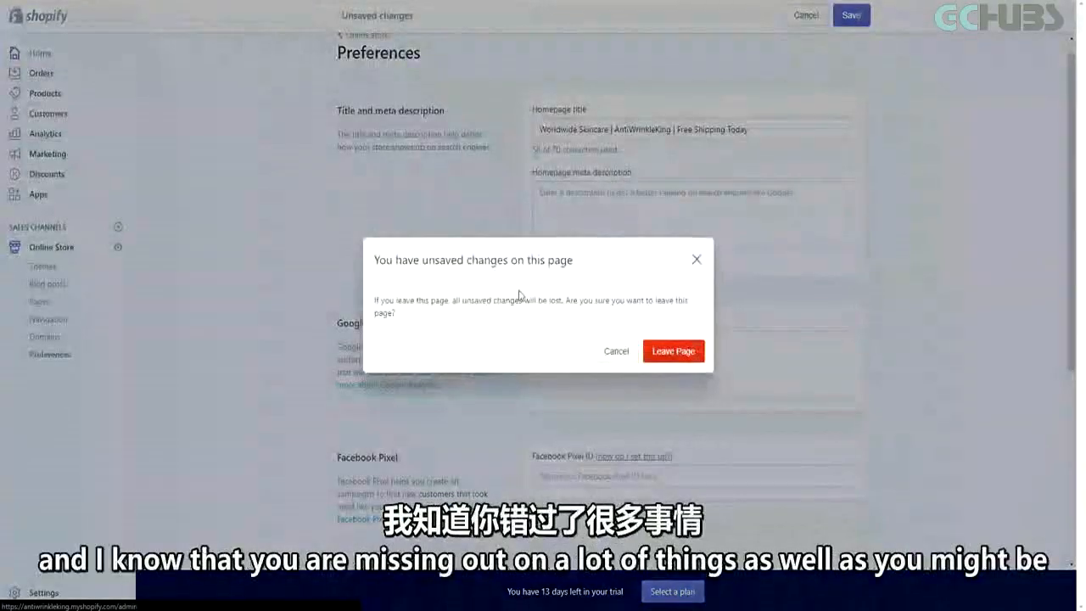
{"action": "left_click", "coordinate": [667, 352]}
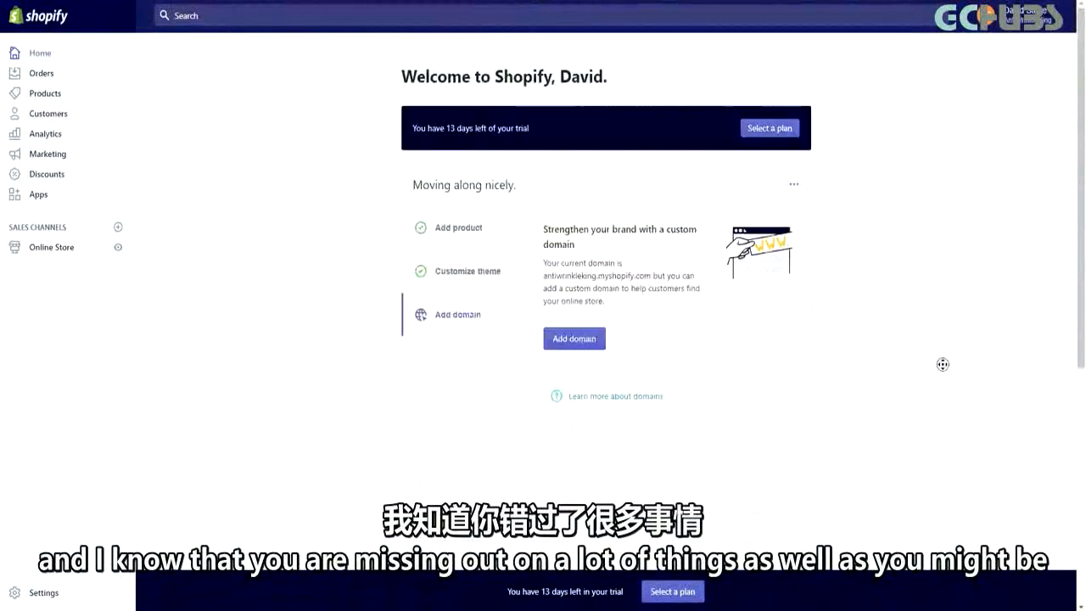
{"action": "scroll", "coordinate": [943, 364], "scroll_direction": "down", "scroll_amount": 1}
{"action": "scroll", "coordinate": [930, 317], "scroll_direction": "up", "scroll_amount": 1}
{"action": "scroll", "coordinate": [941, 254], "scroll_direction": "down", "scroll_amount": 5}
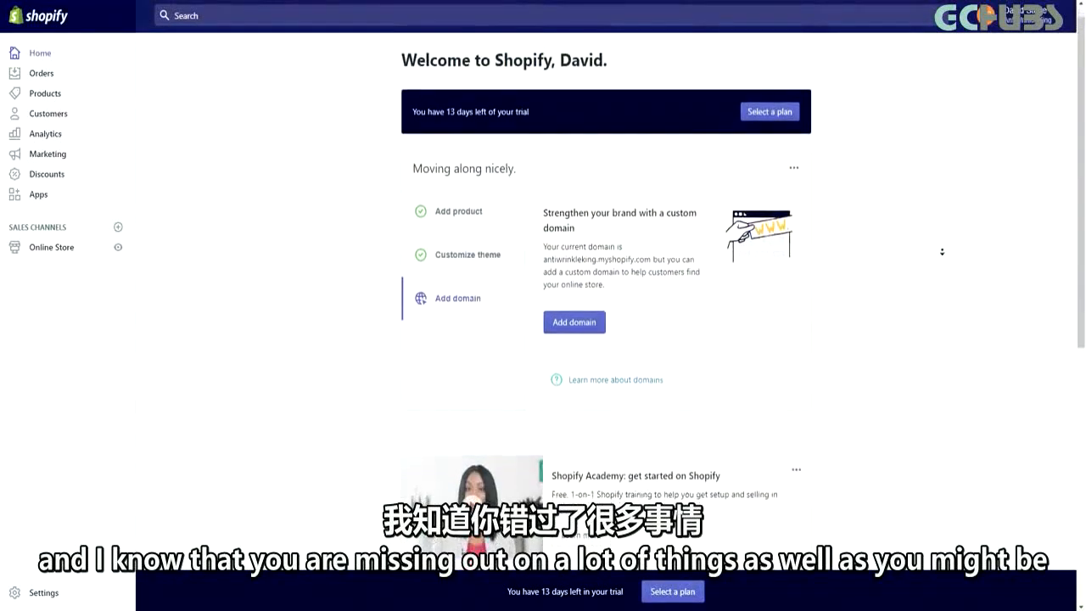
{"action": "scroll", "coordinate": [936, 339], "scroll_direction": "down", "scroll_amount": 1}
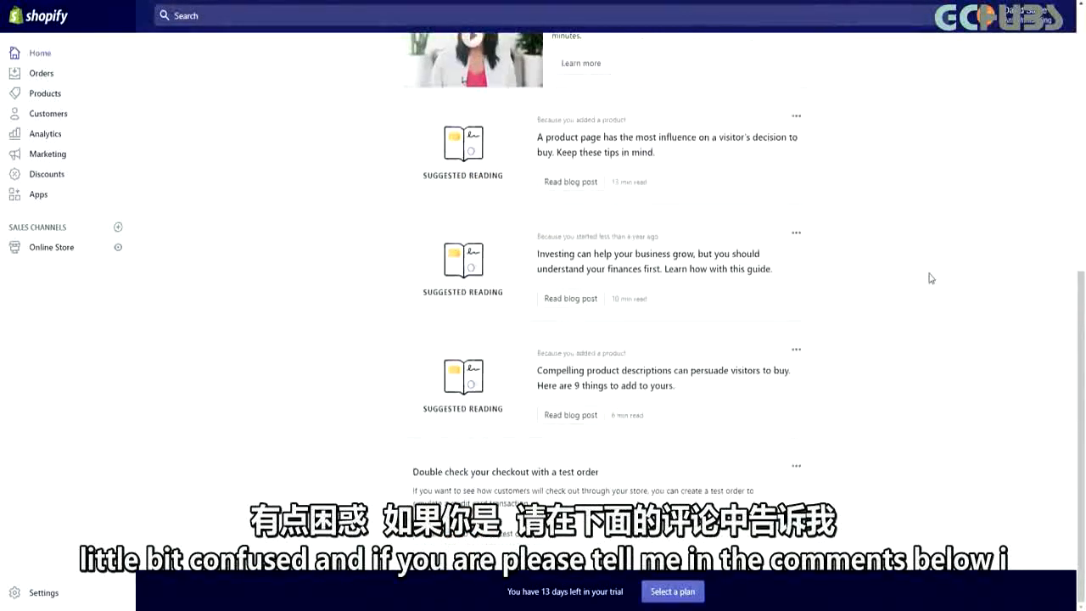